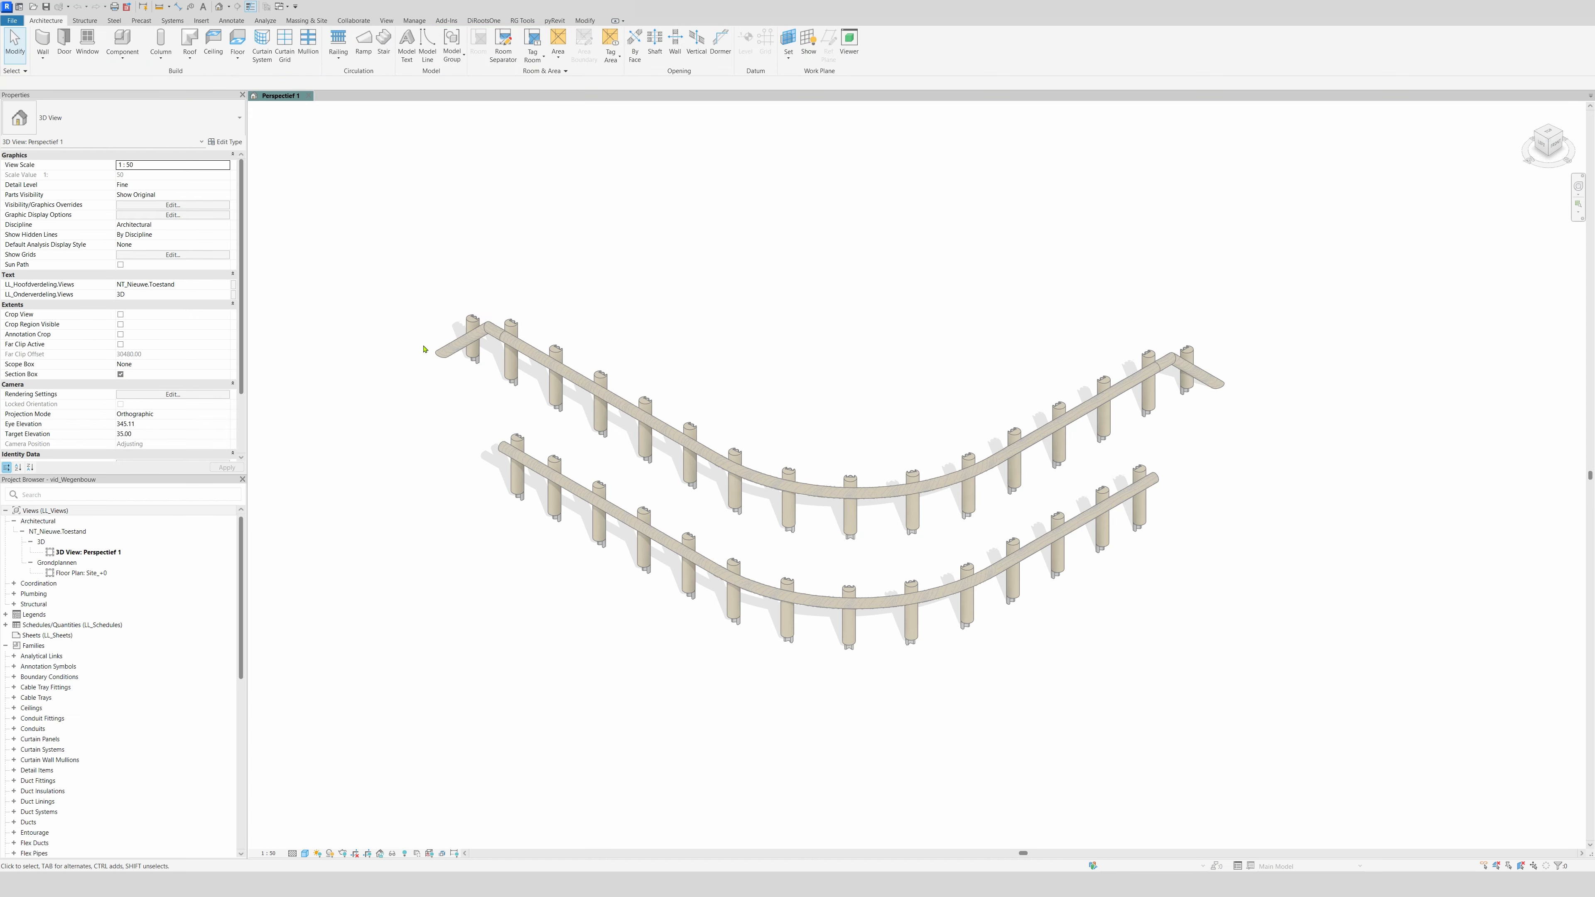
Examine the two curved railings and their posts from the front and back in the 3D view
left_click(773, 615)
left_click(1550, 129)
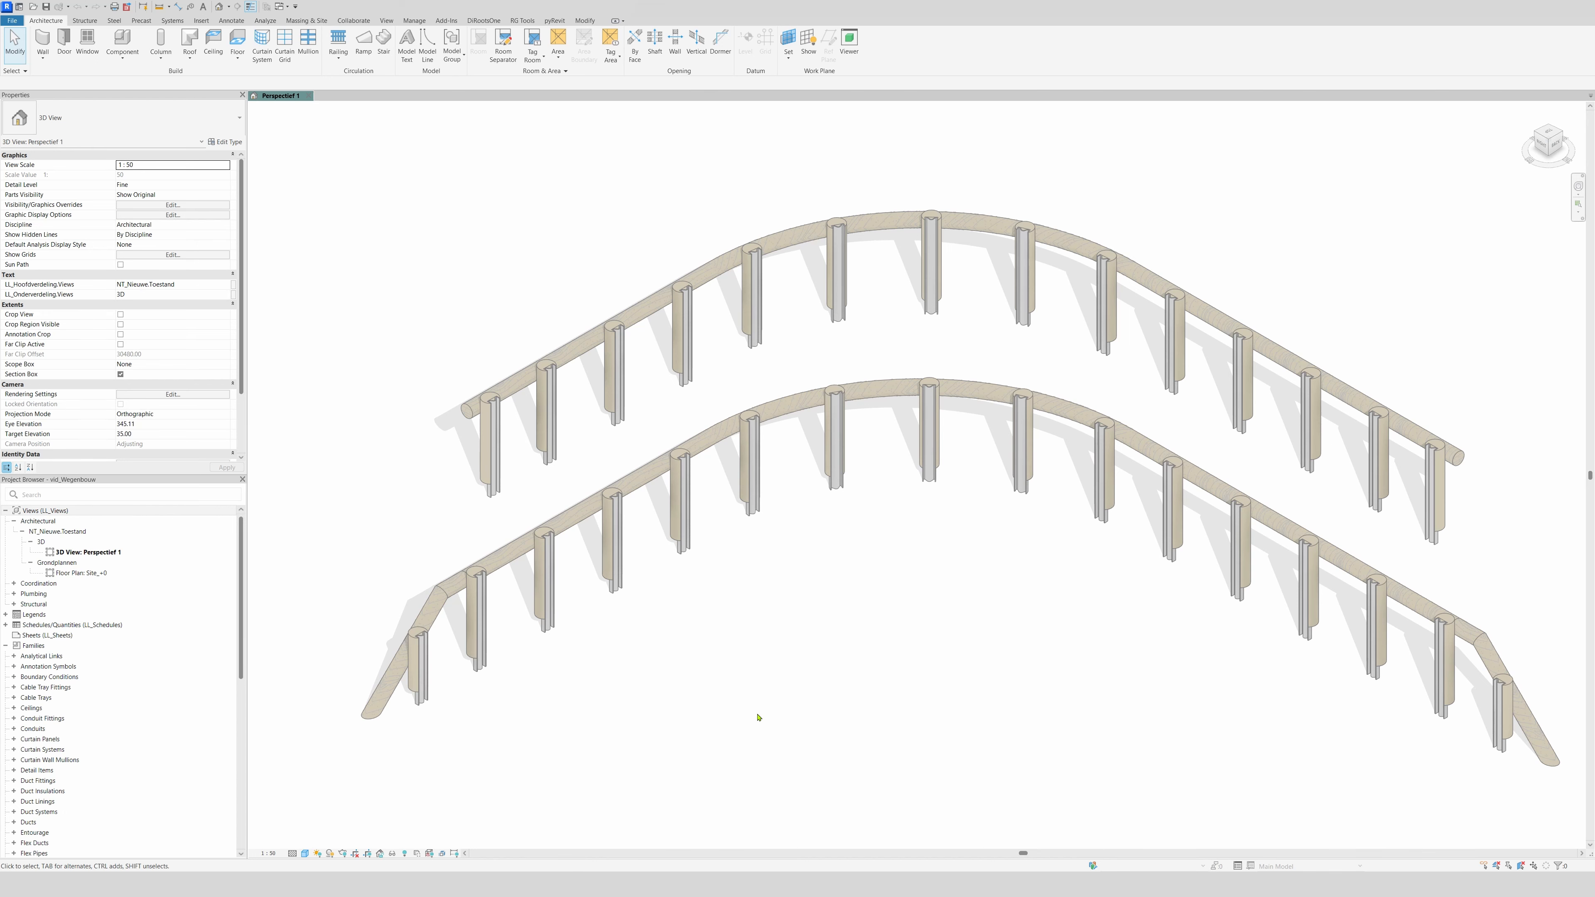
middle_click_drag(758, 717, 926, 342, "shift")
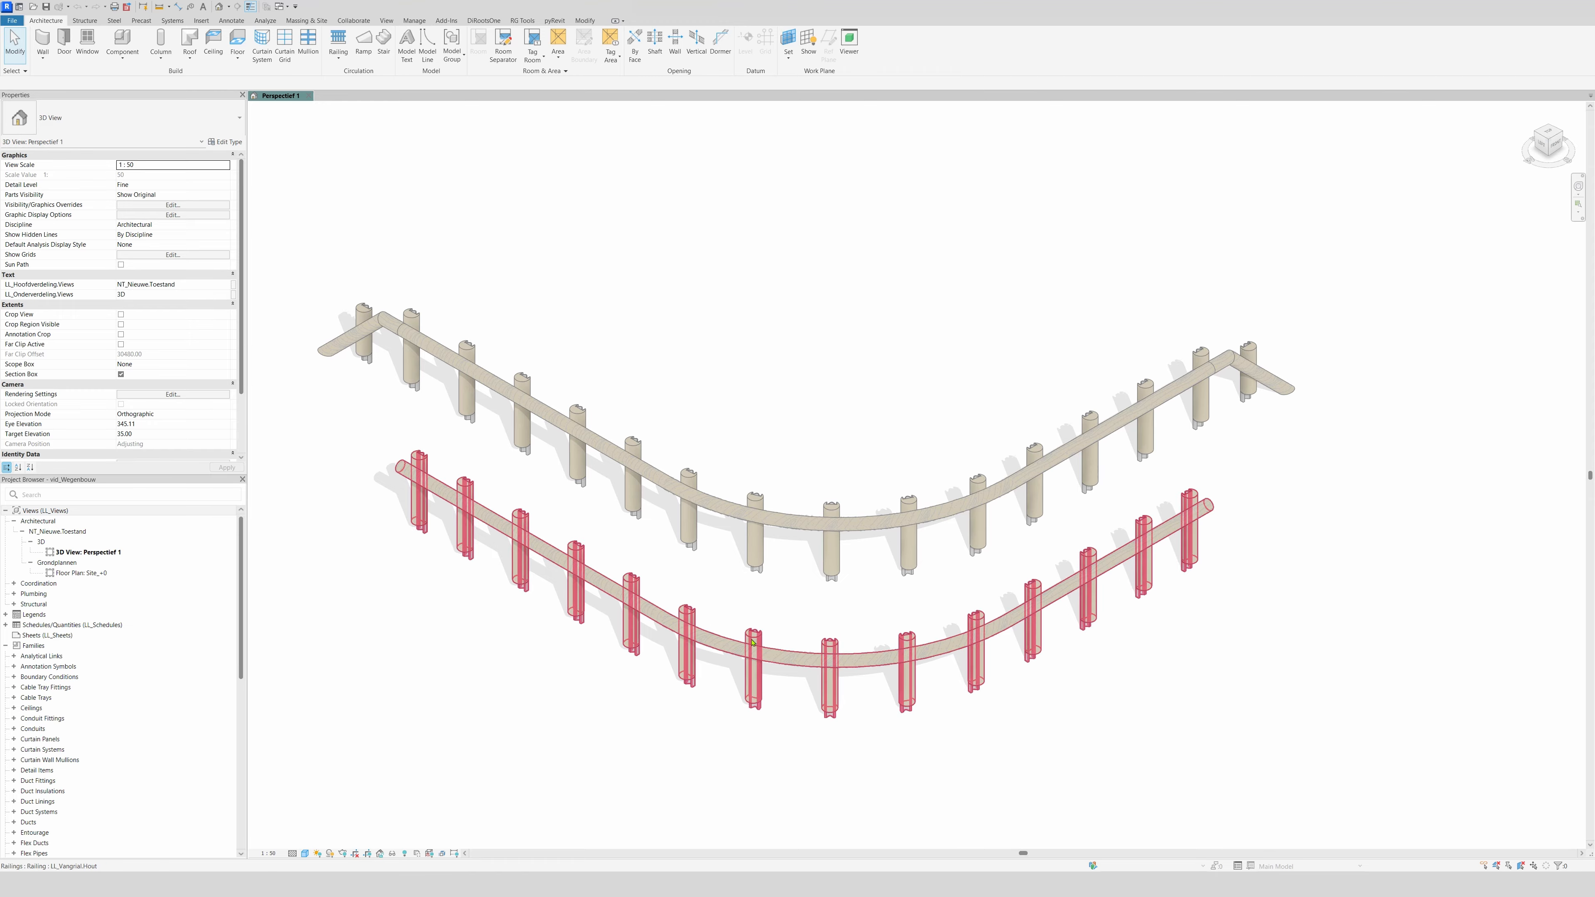
scroll(747, 699, "up", 4)
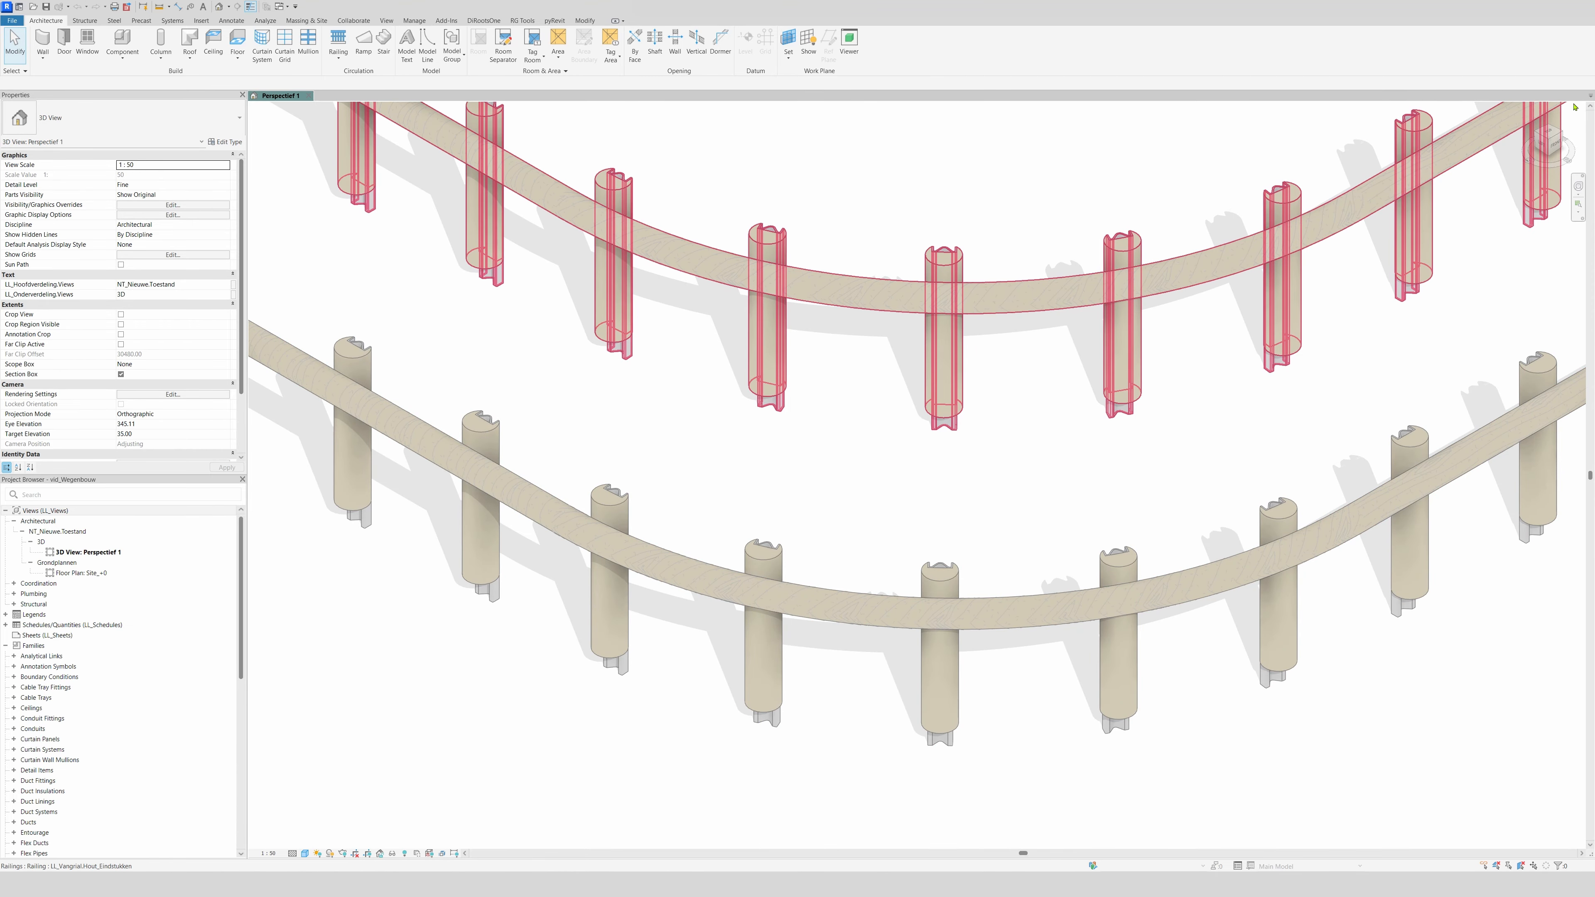
left_click(1549, 128)
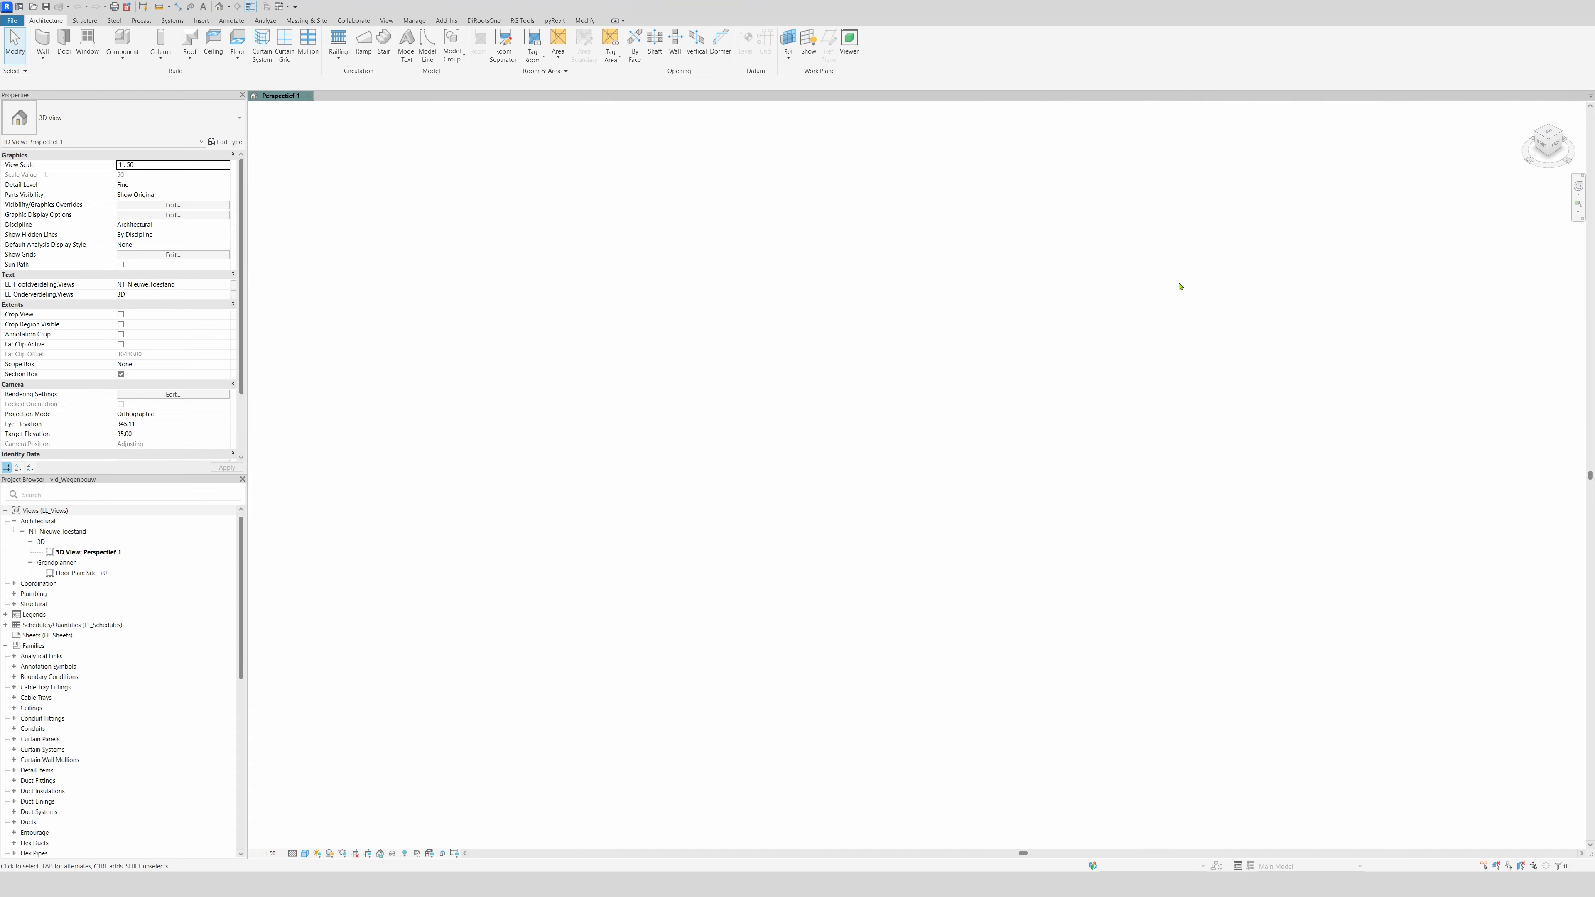
scroll(922, 474, "up", 6)
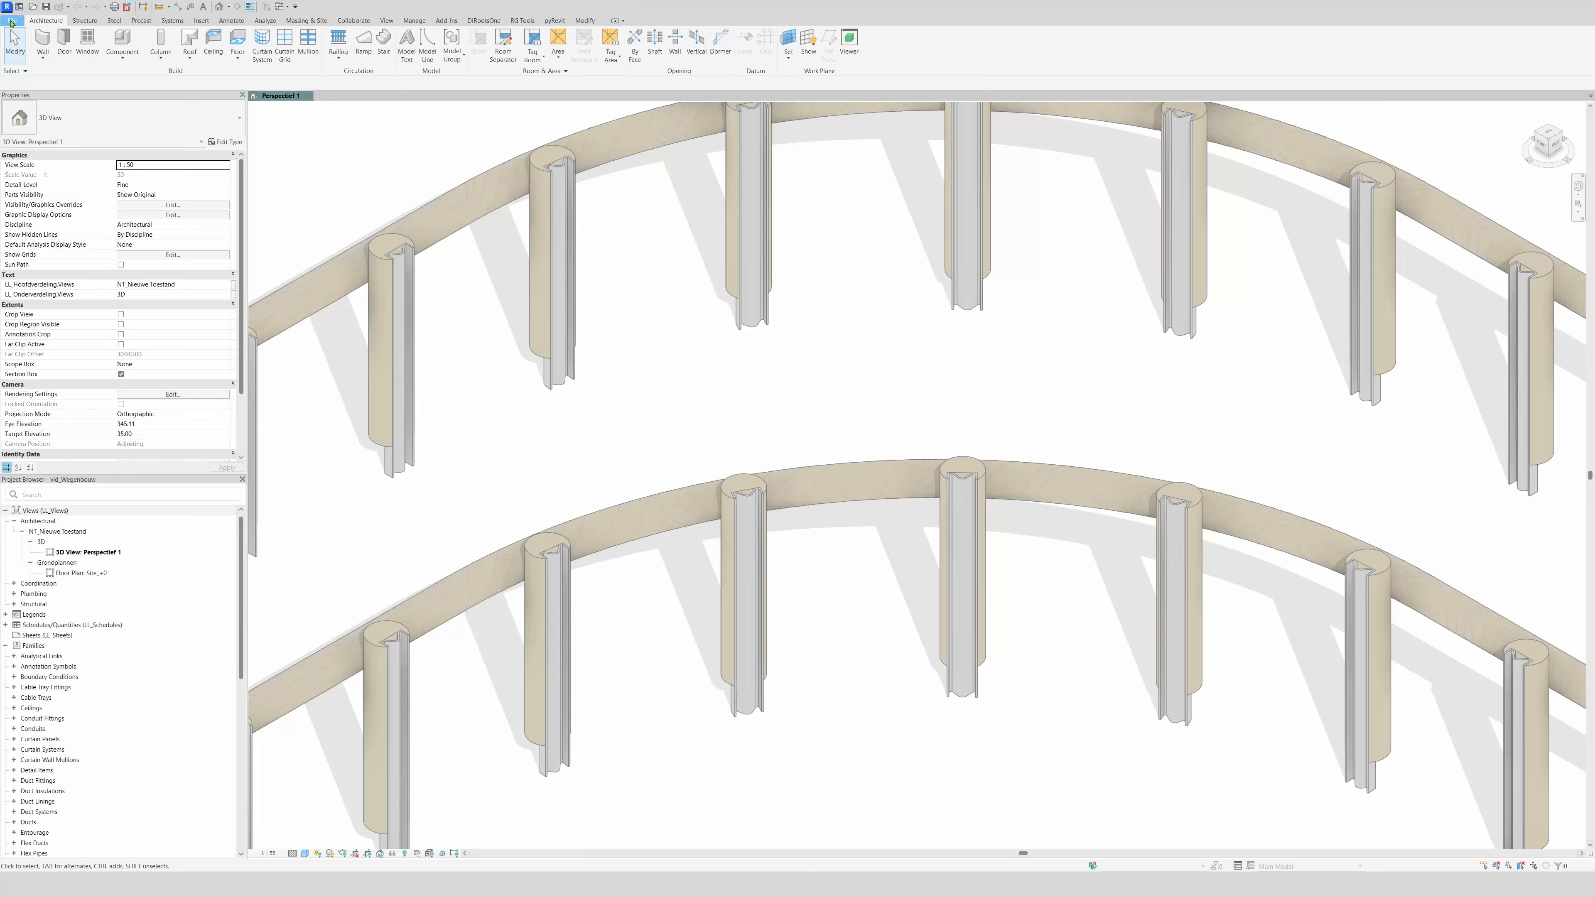
Create a new family from the Metric Generic Model template
left_click(12, 23)
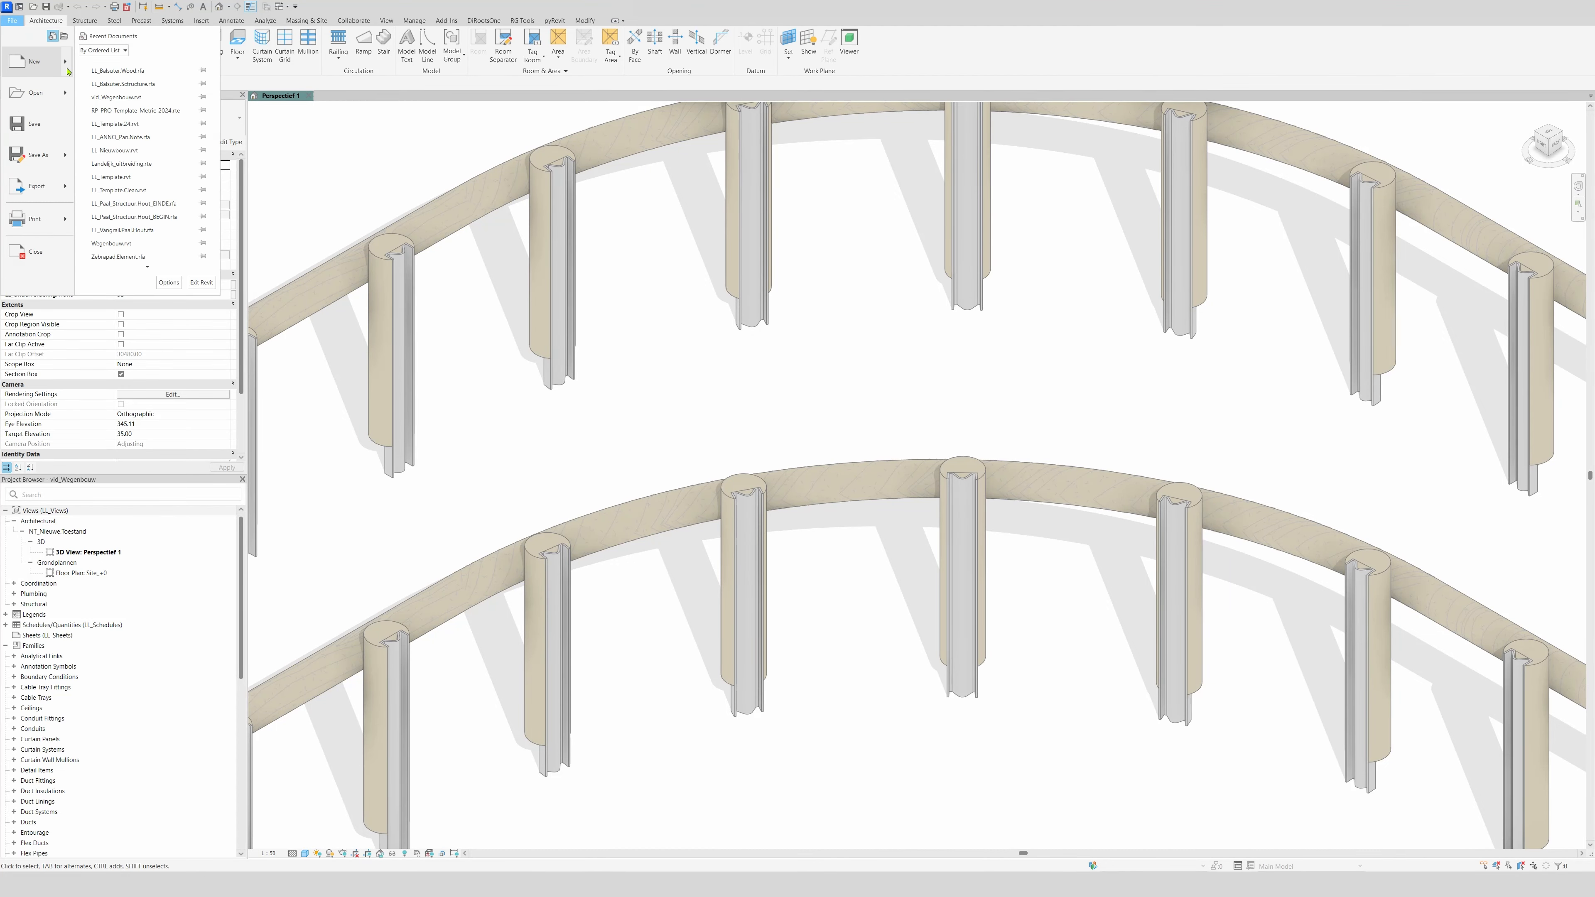
mouse_move(67, 71)
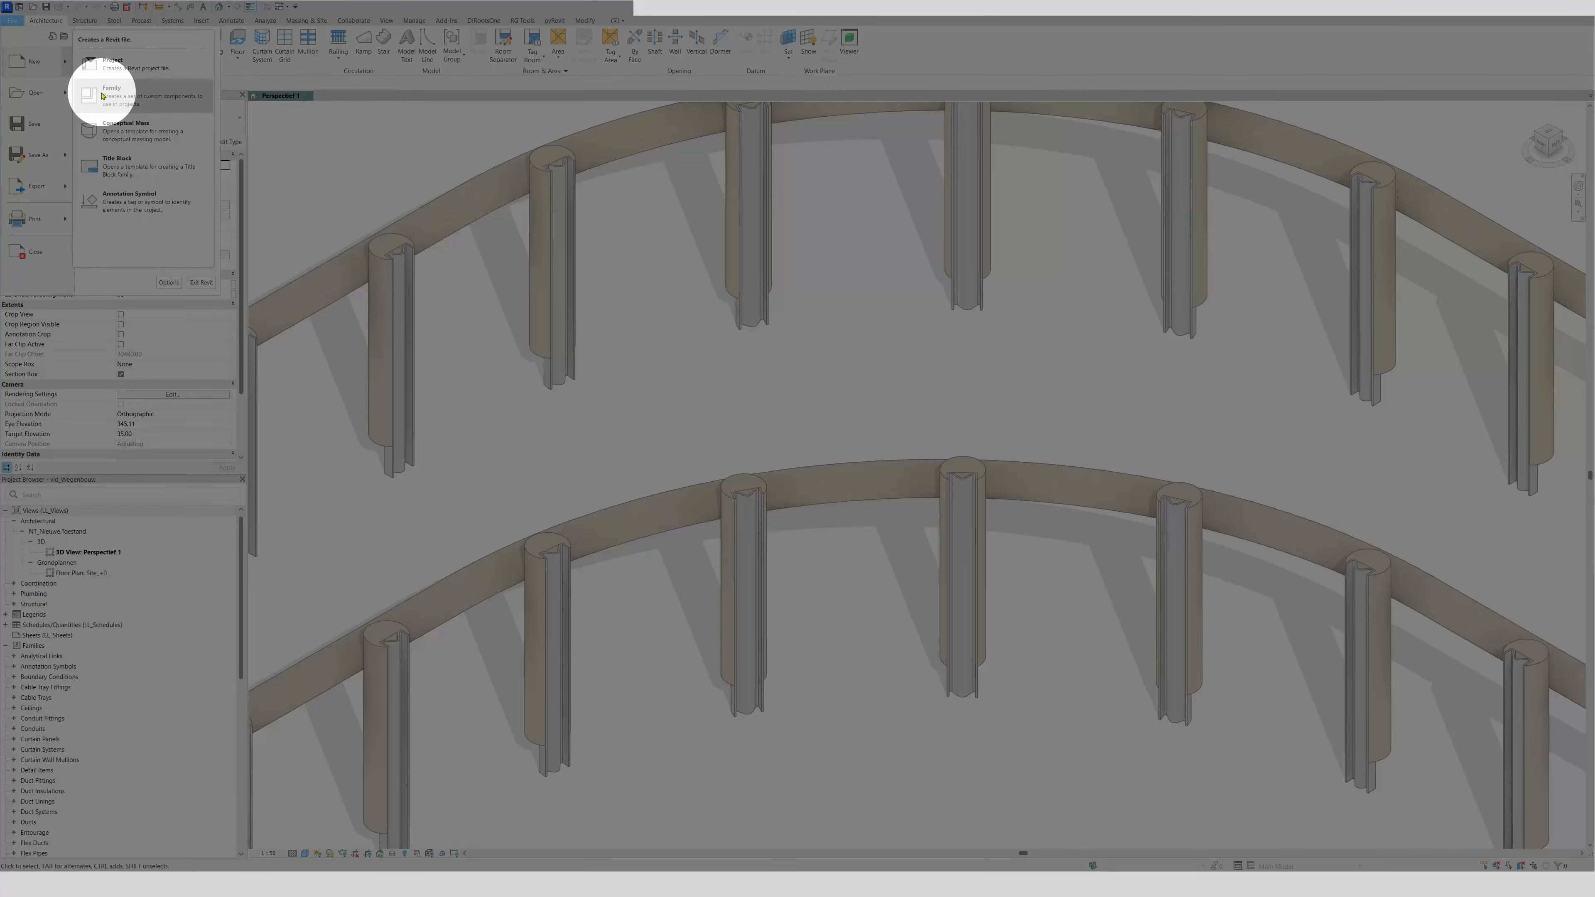
left_click(105, 95)
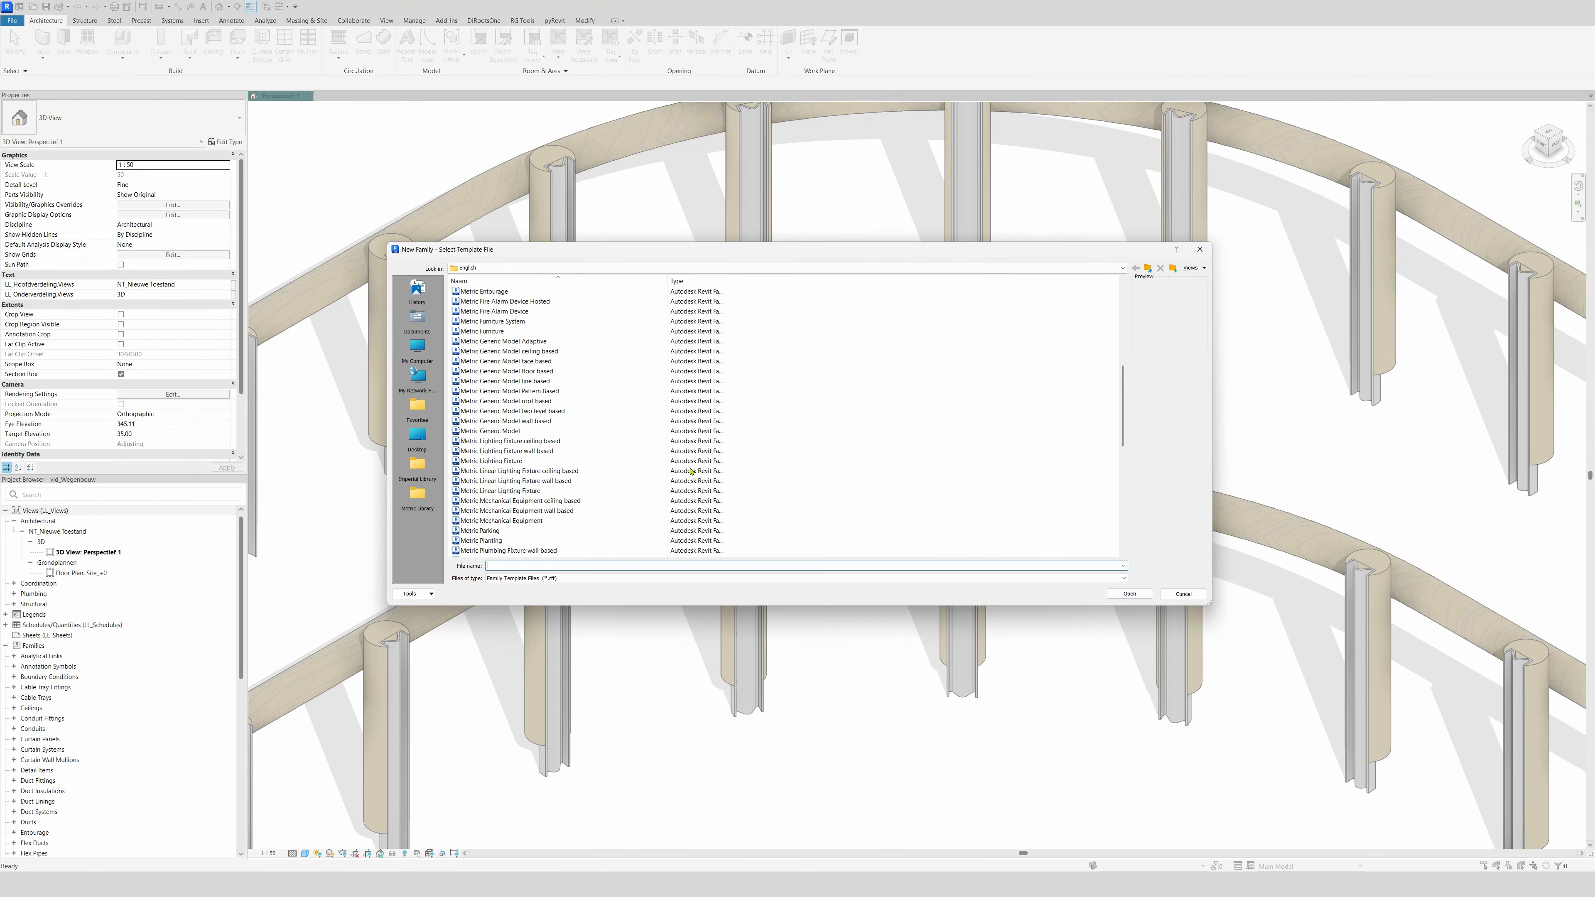
scroll(493, 441, "up", 4)
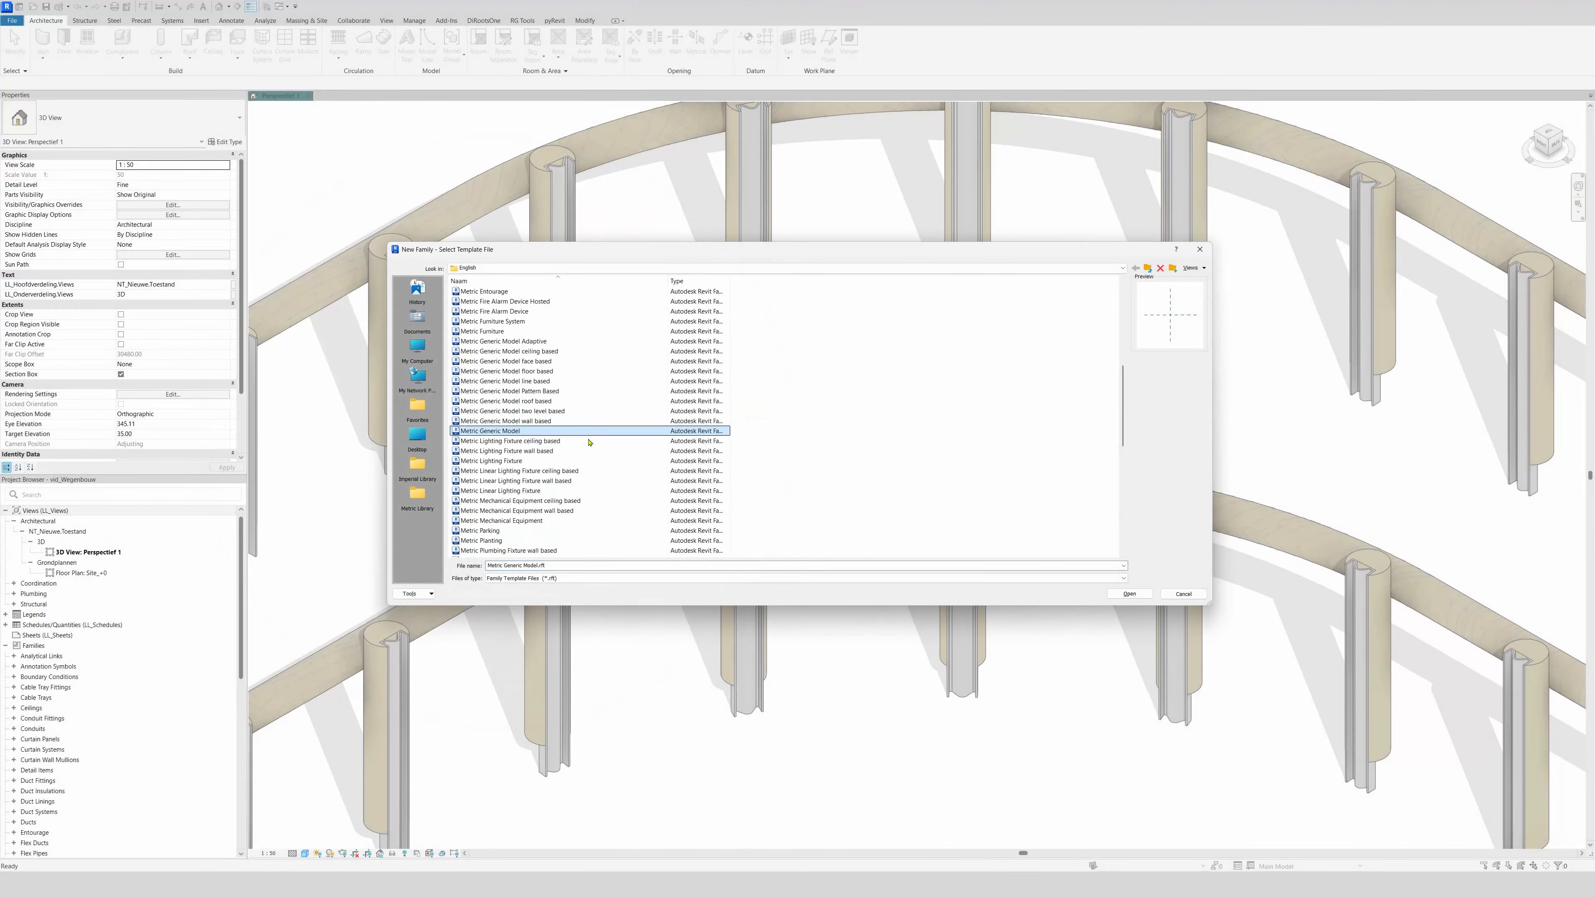
left_click(498, 431)
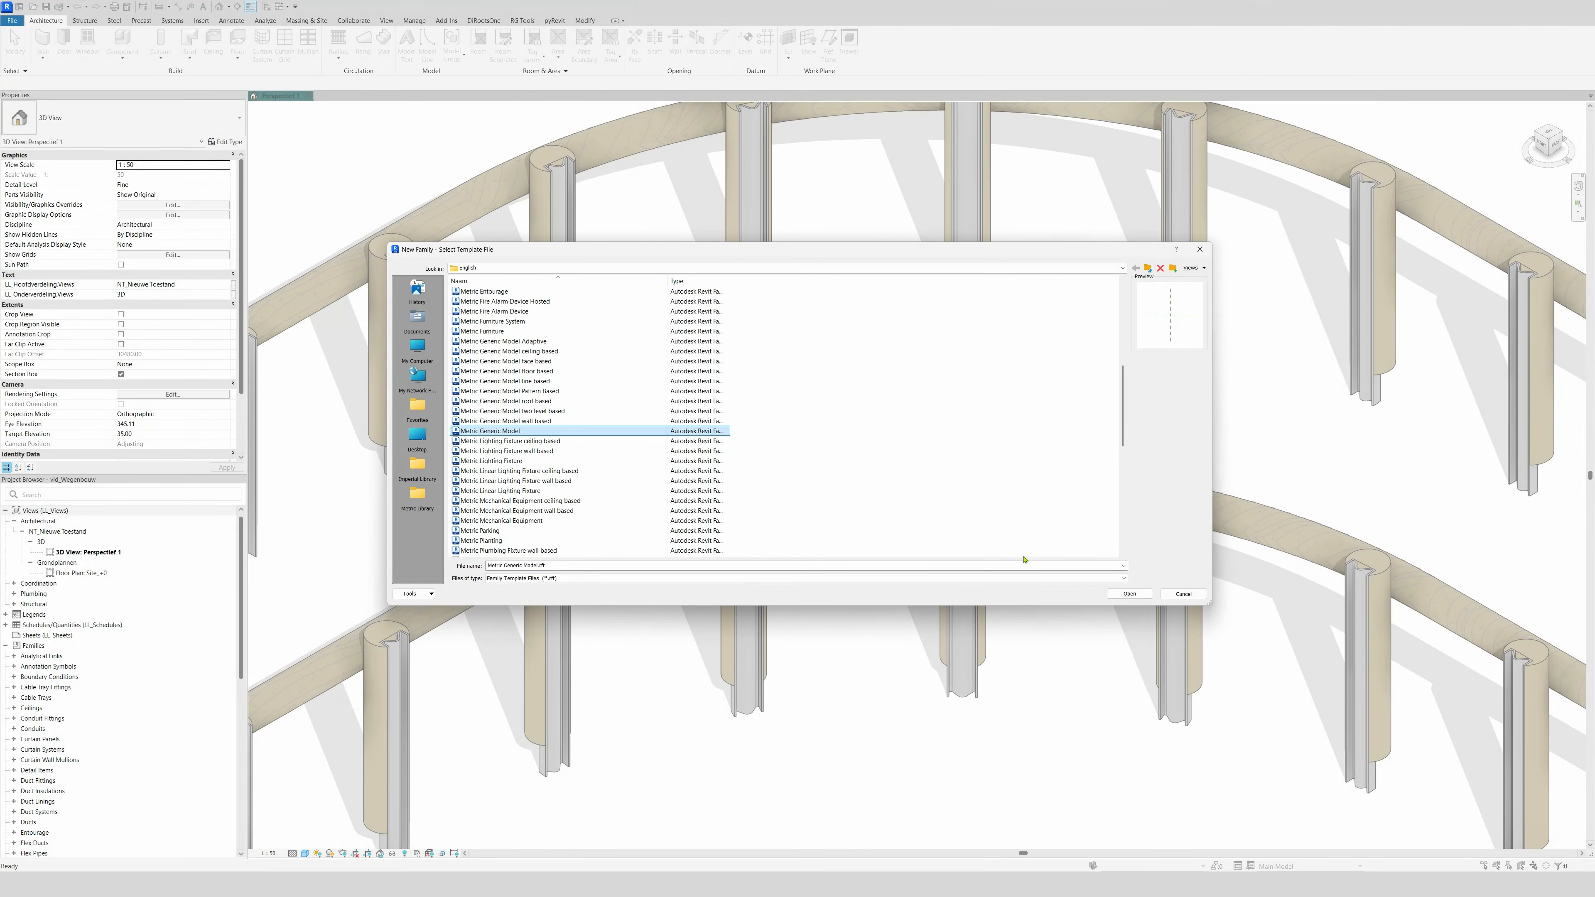
double_click(595, 432)
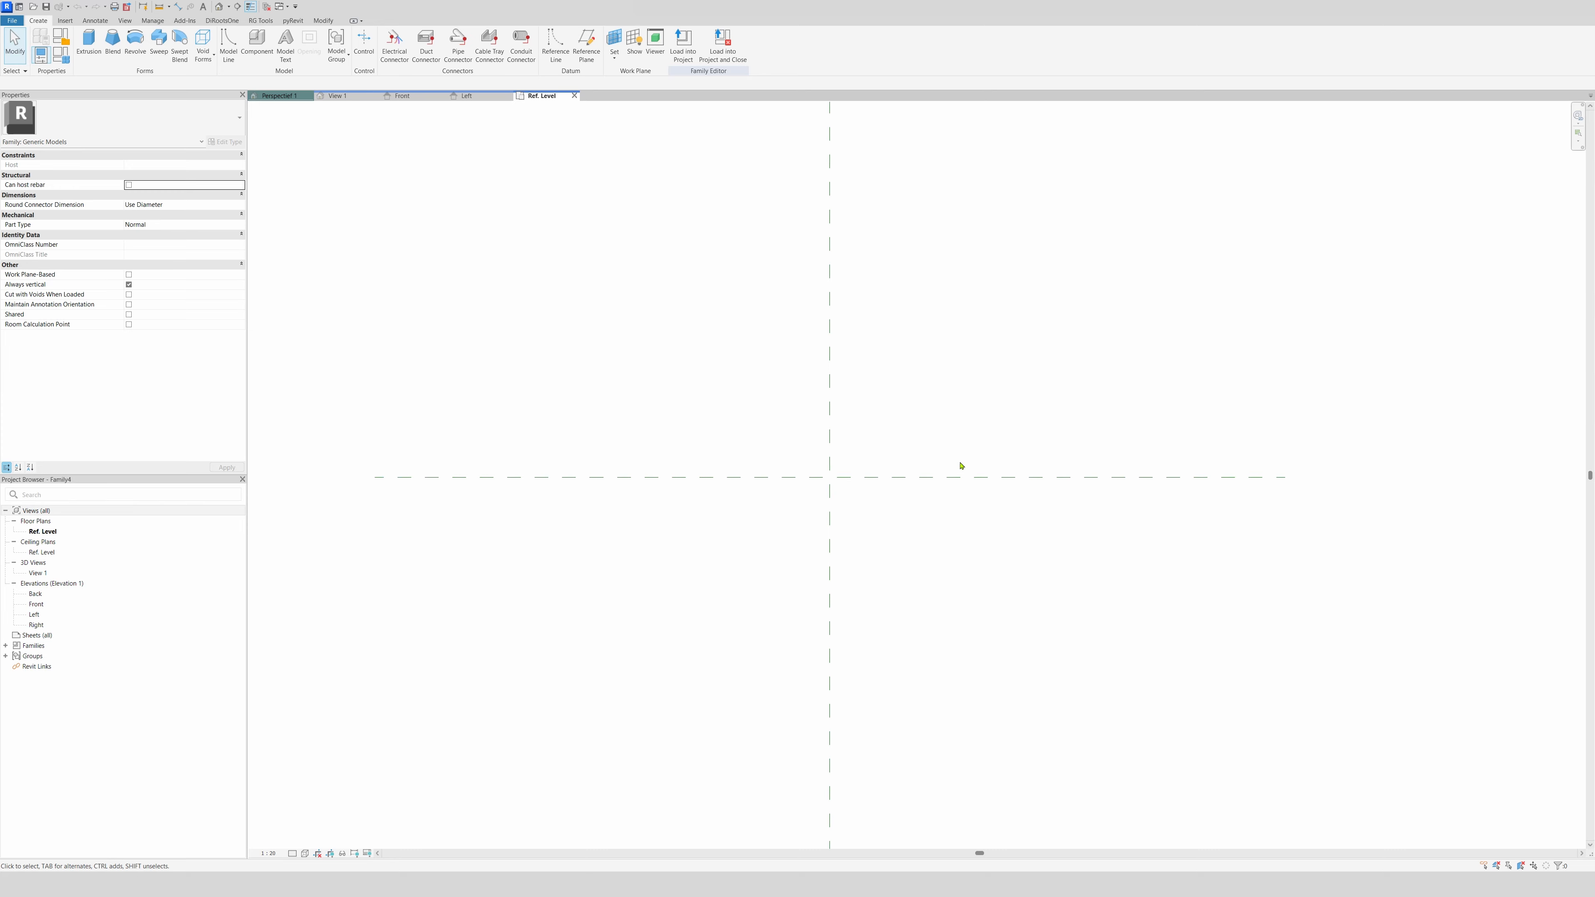
Change the Ref. Level view's scale and set the family's length units to centimeters
left_click(270, 853)
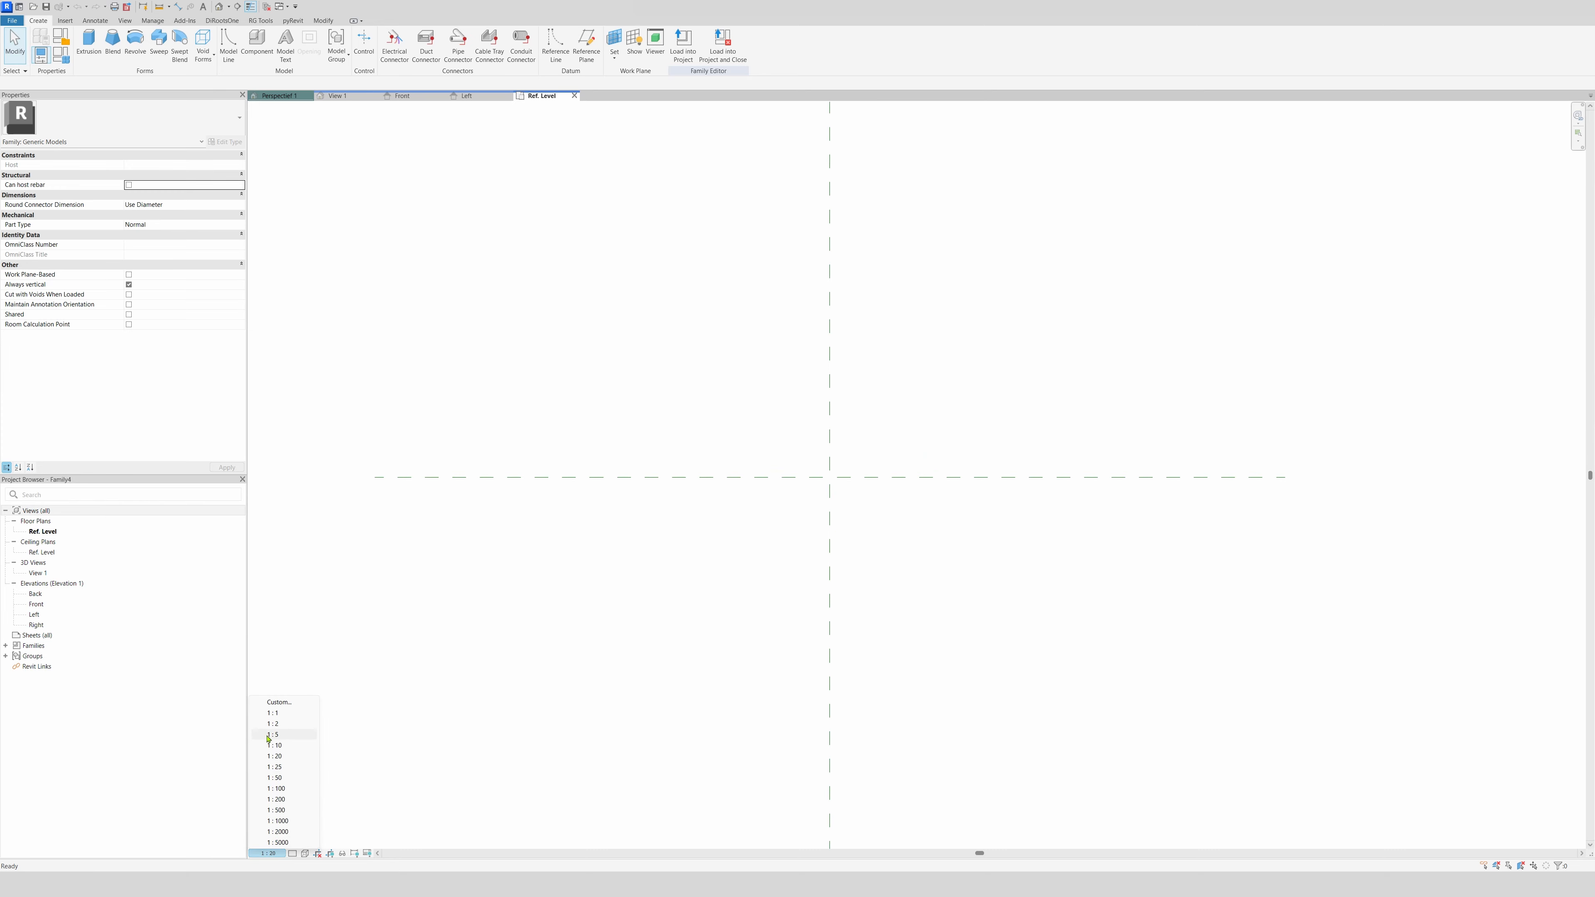
left_click(282, 741)
key("u")
key("n")
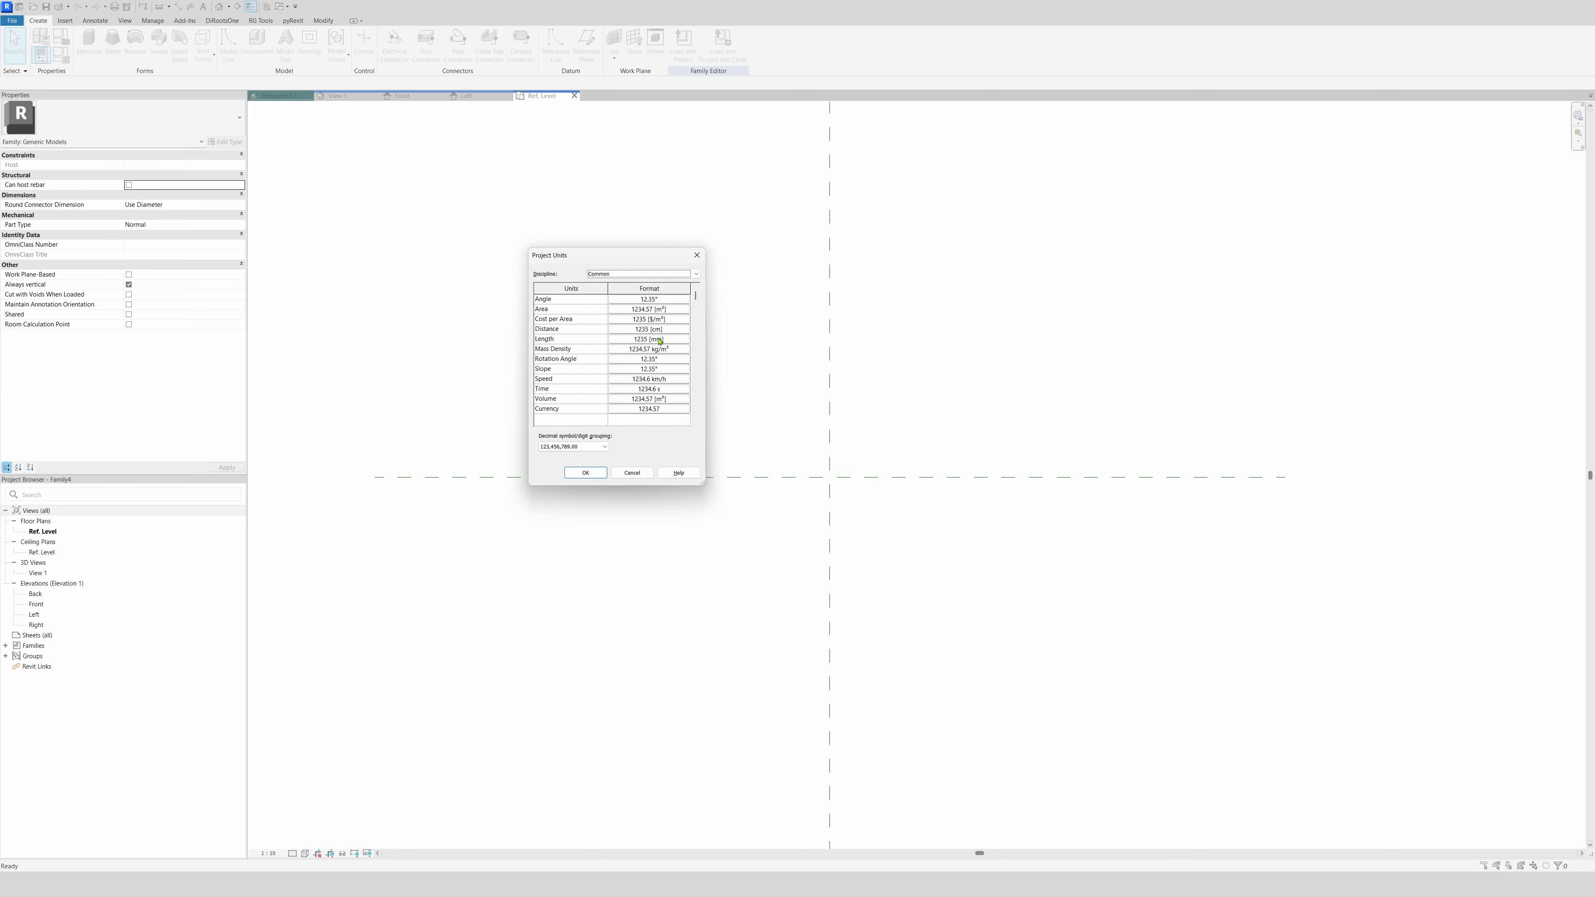
left_click(659, 341)
left_click(613, 273)
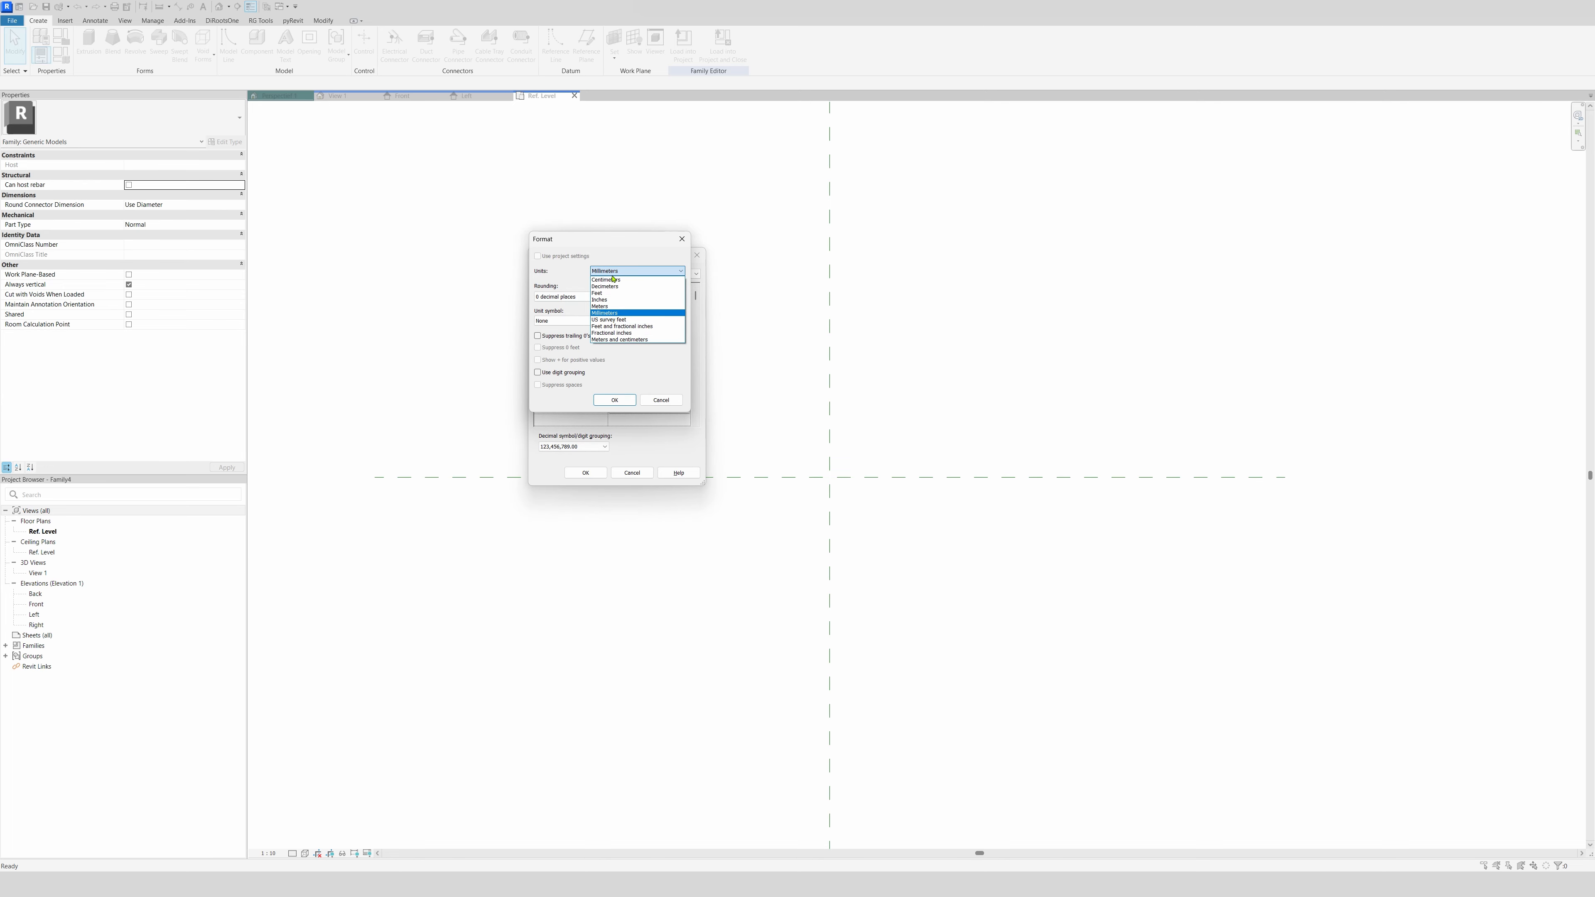
left_click(614, 279)
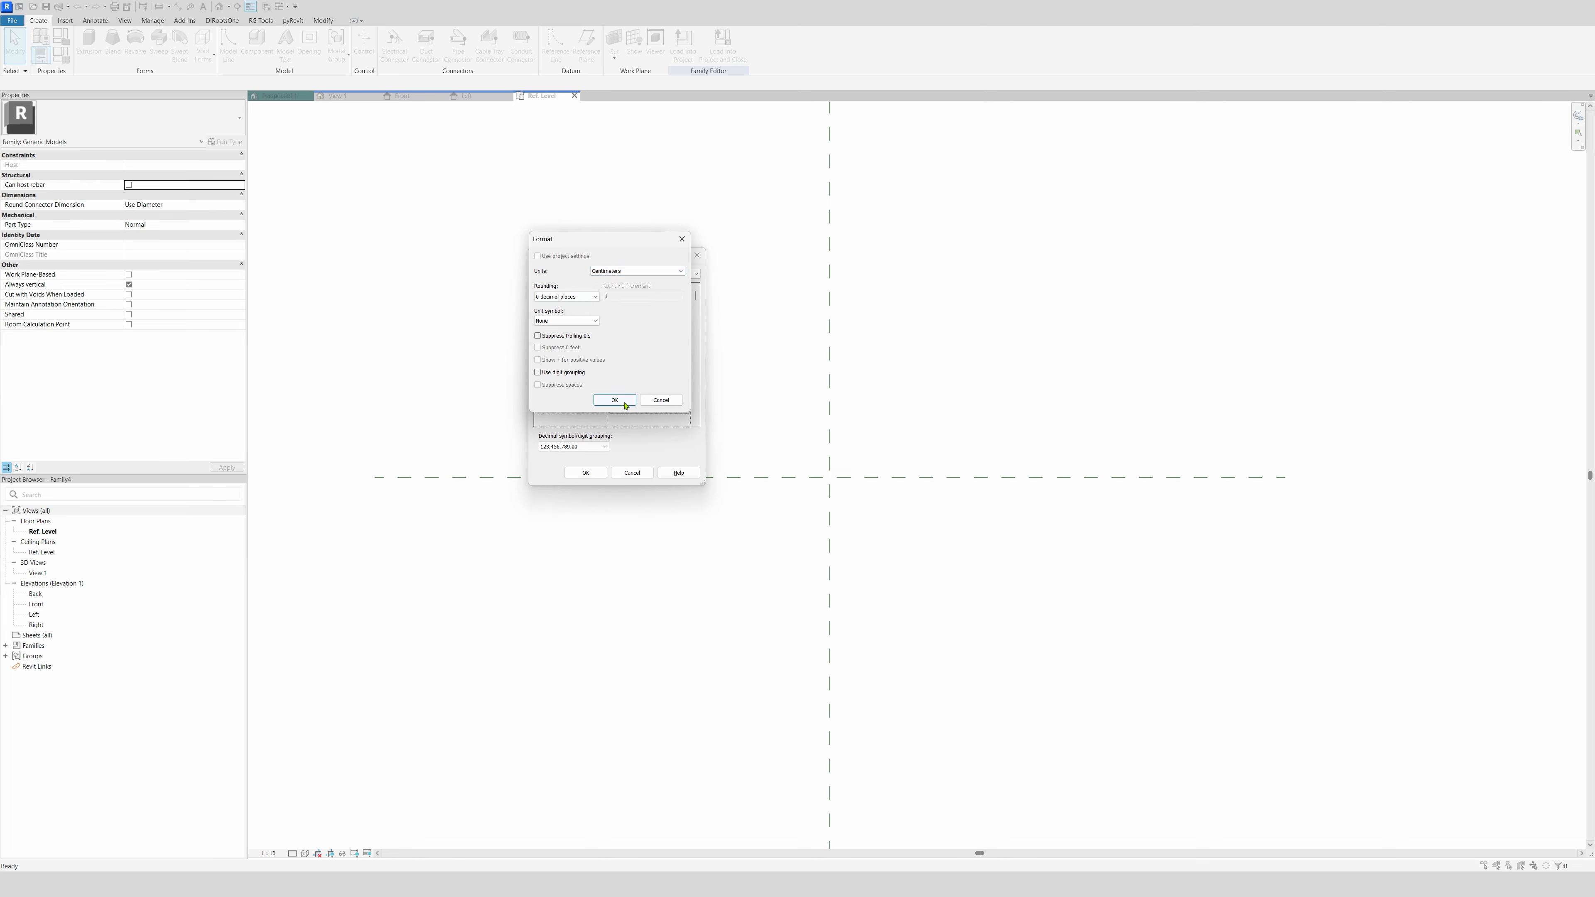
left_click(614, 400)
left_click(588, 472)
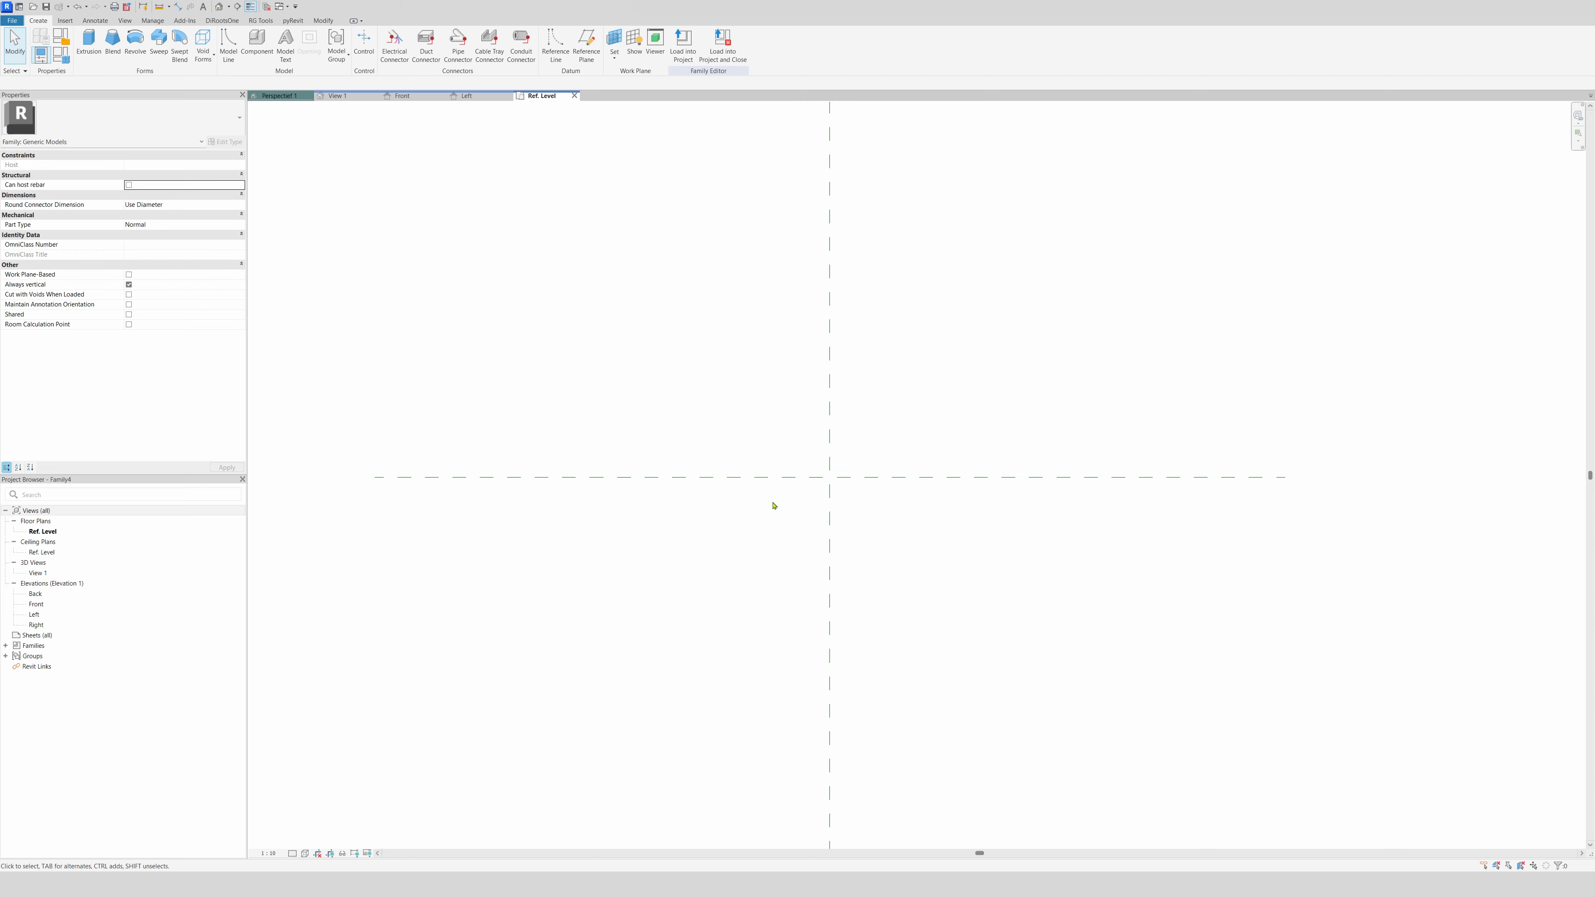
Draw vertical reference planes about 22 cm left and 26 cm right of centre, and a horizontal one about 24 cm above the centre plane
key("r")
key("p")
left_click(780, 404)
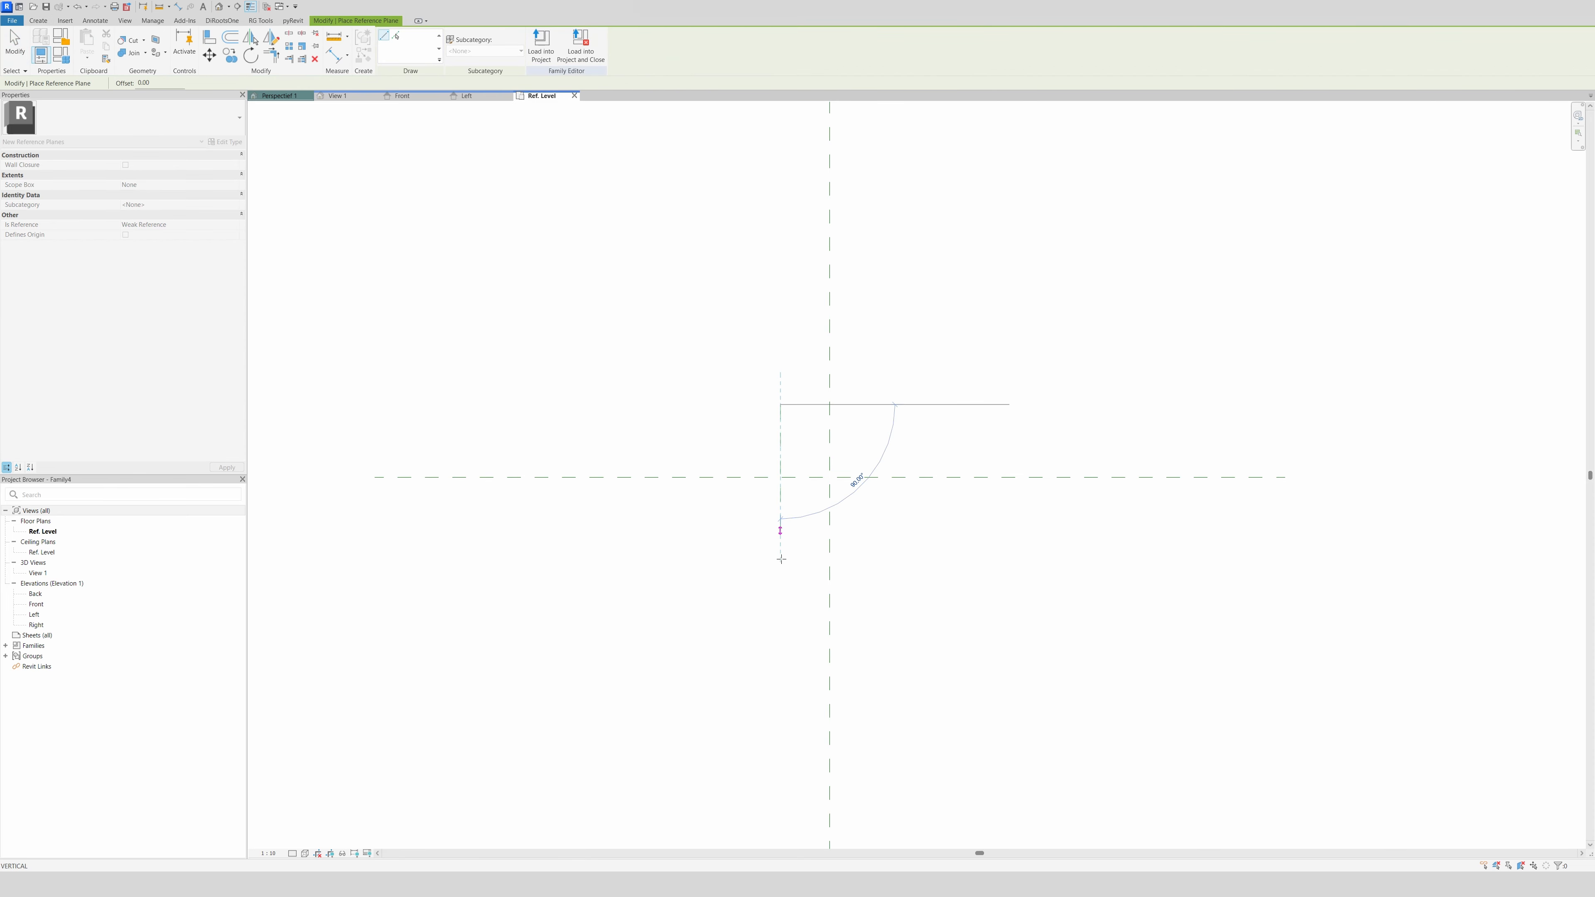
left_click(780, 584)
left_click(890, 404)
left_click(889, 584)
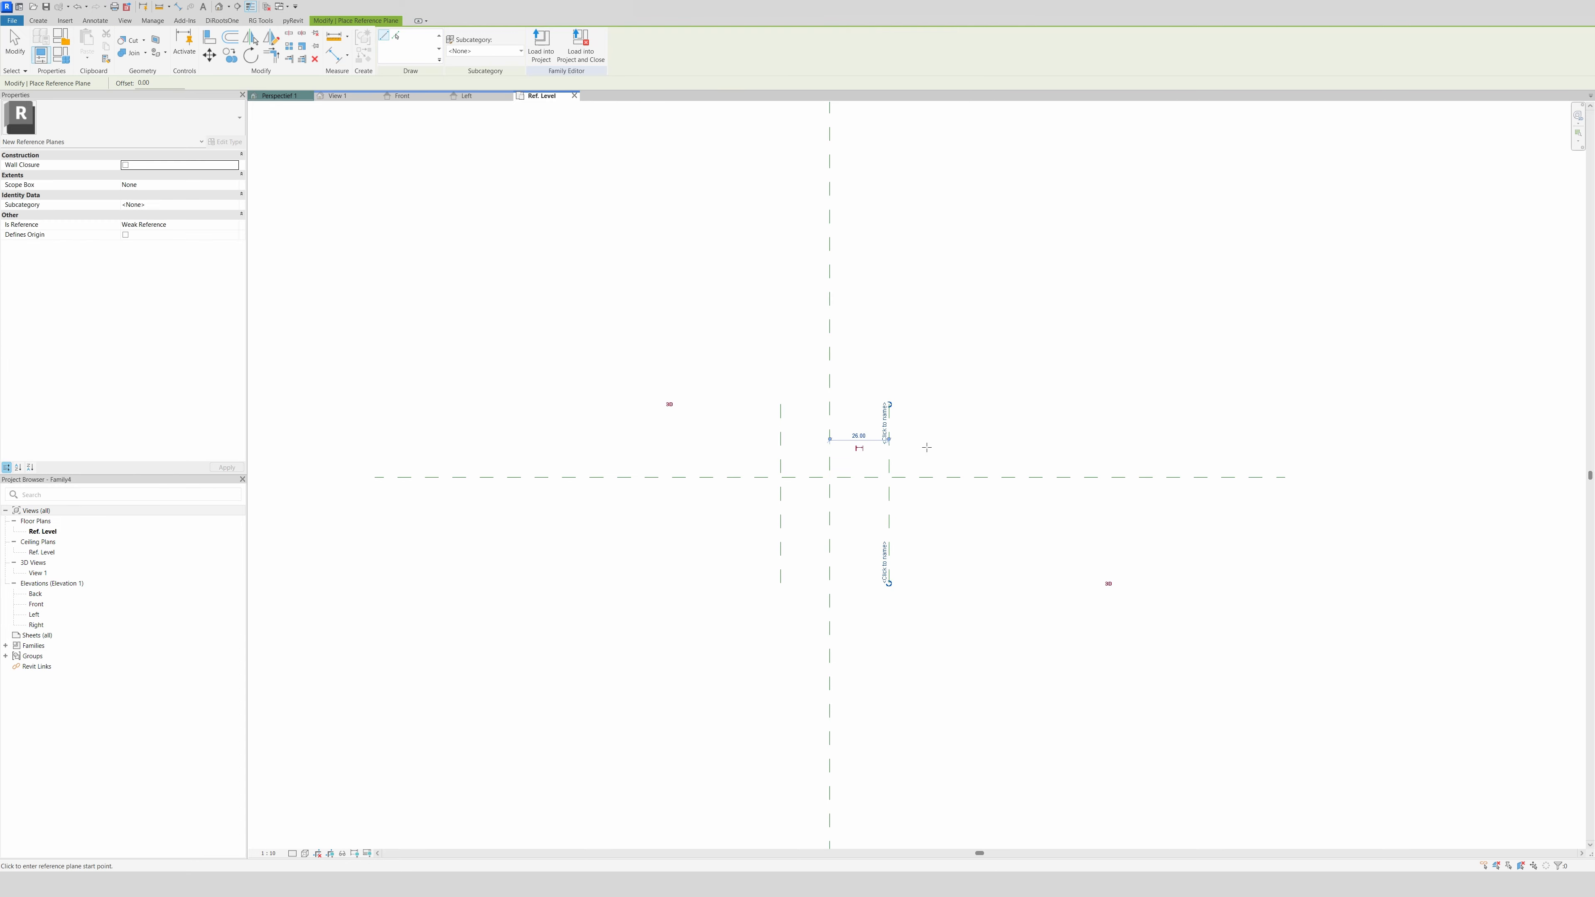
left_click(991, 423)
left_click(717, 422)
key("Escape")
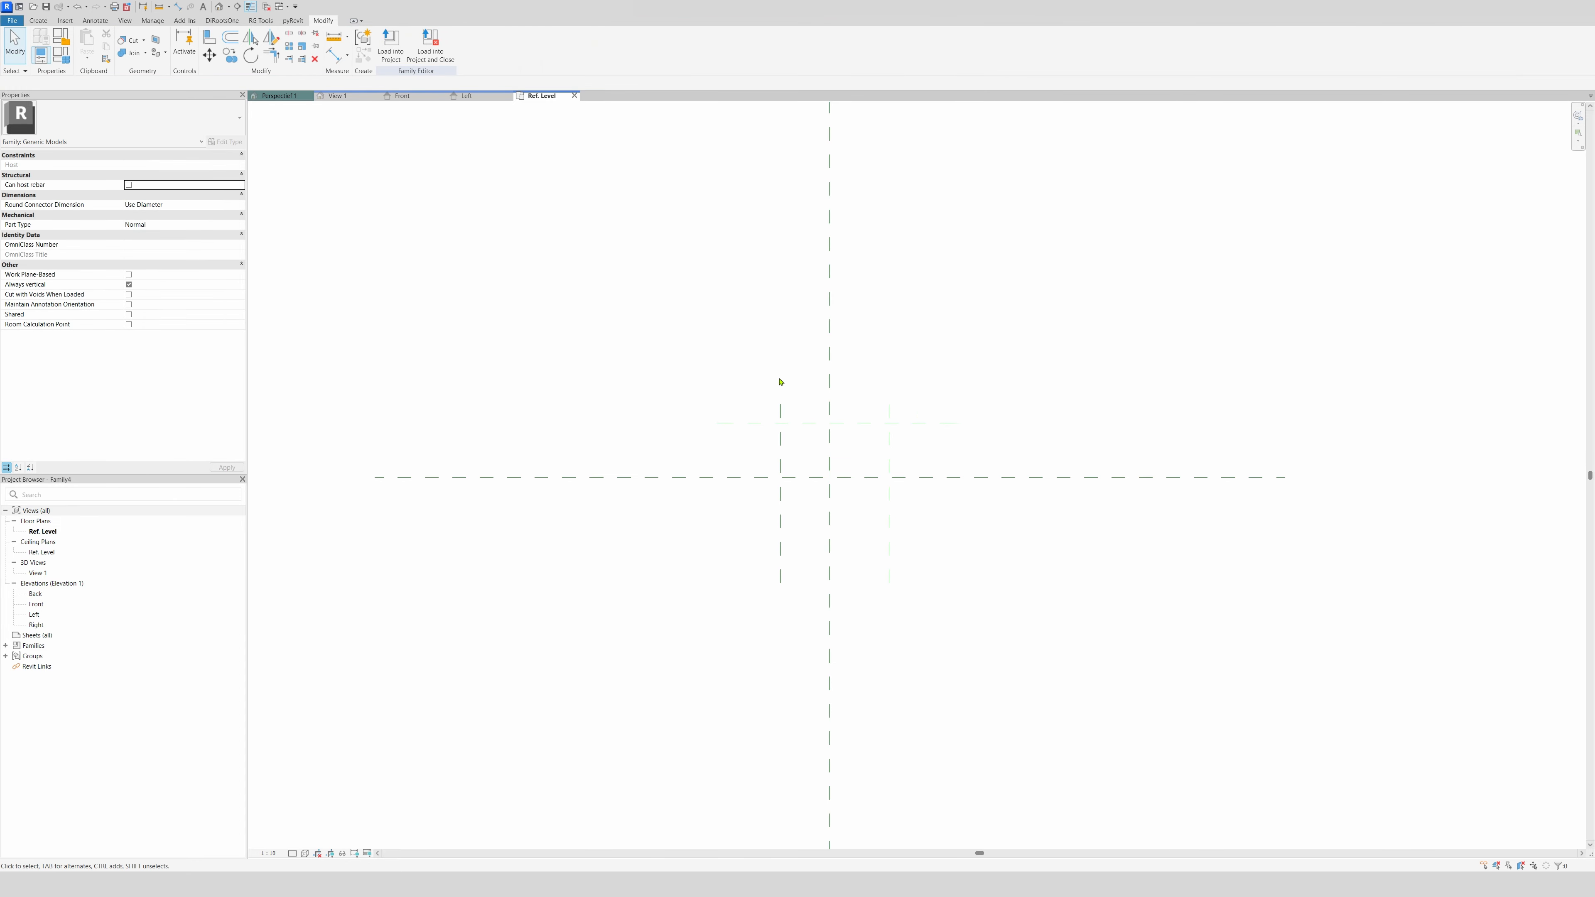
Dimension the left, centre and right vertical reference planes in one string and constrain the spacing to be equal
key("d")
key("i")
left_click(829, 453)
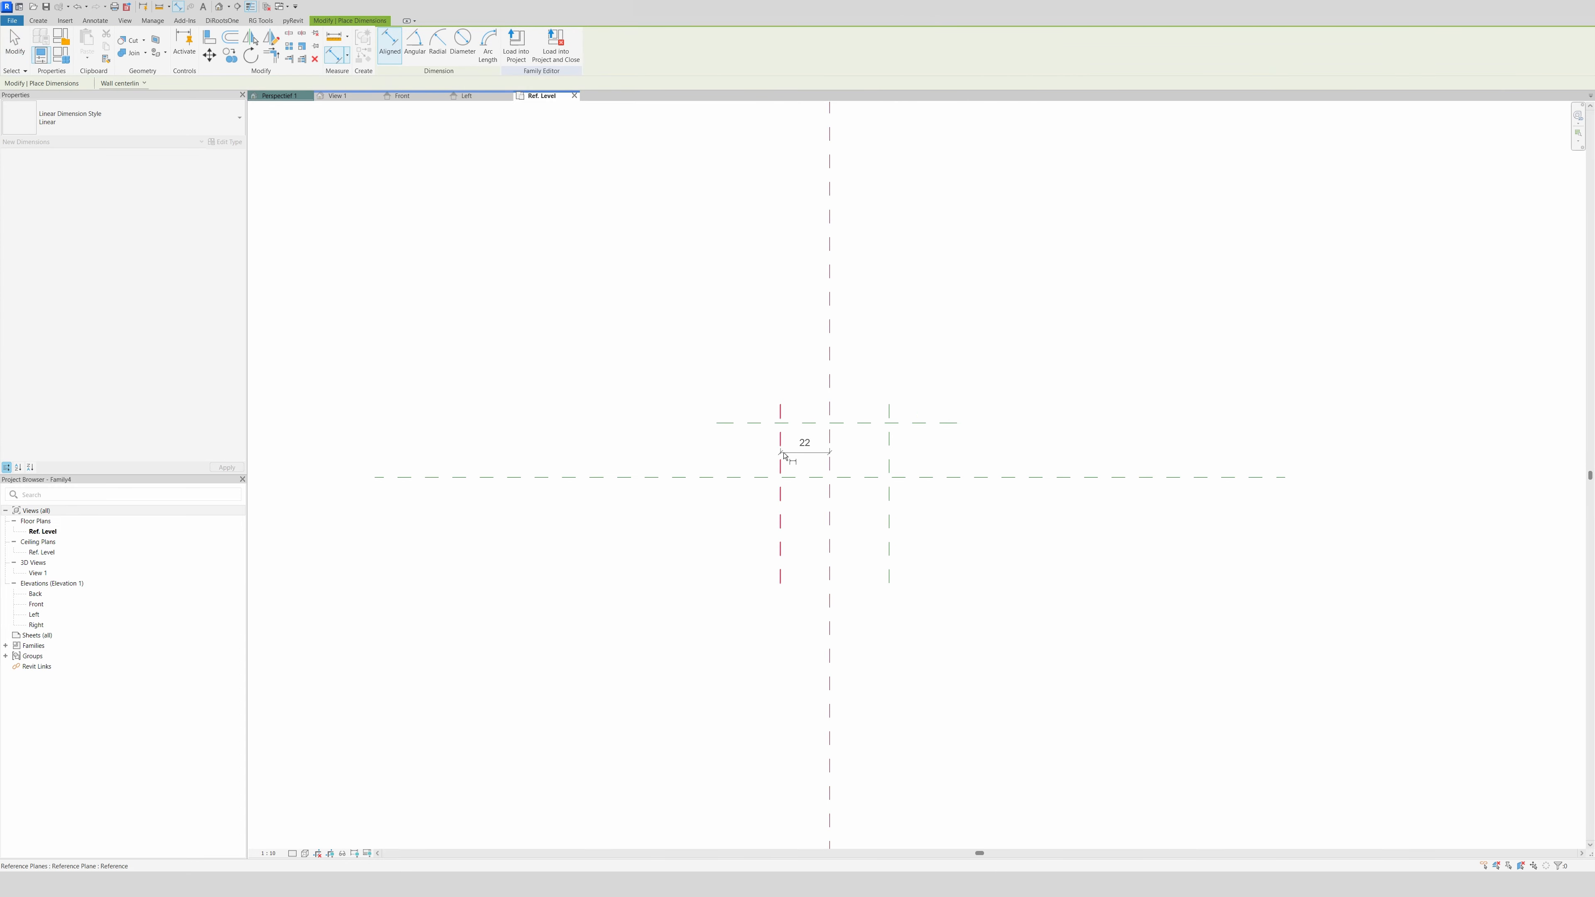
left_click(780, 457)
left_click(889, 453)
left_click(835, 362)
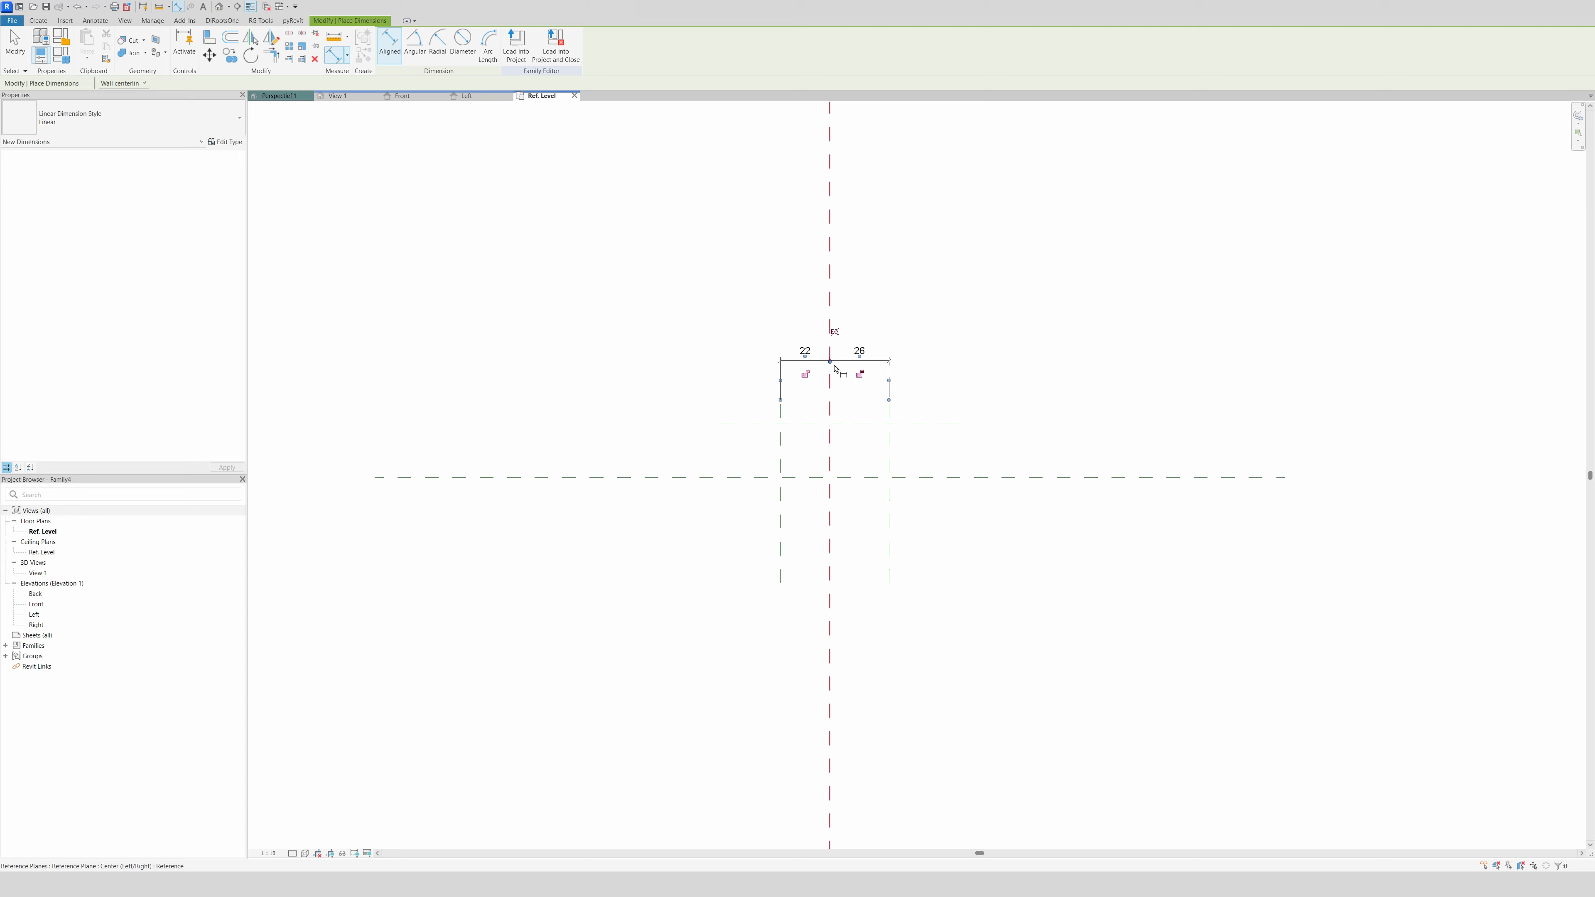
left_click(836, 332)
Dimension the overall width between the outer vertical planes and the depth between the two horizontal planes
left_click(770, 453)
left_click(889, 455)
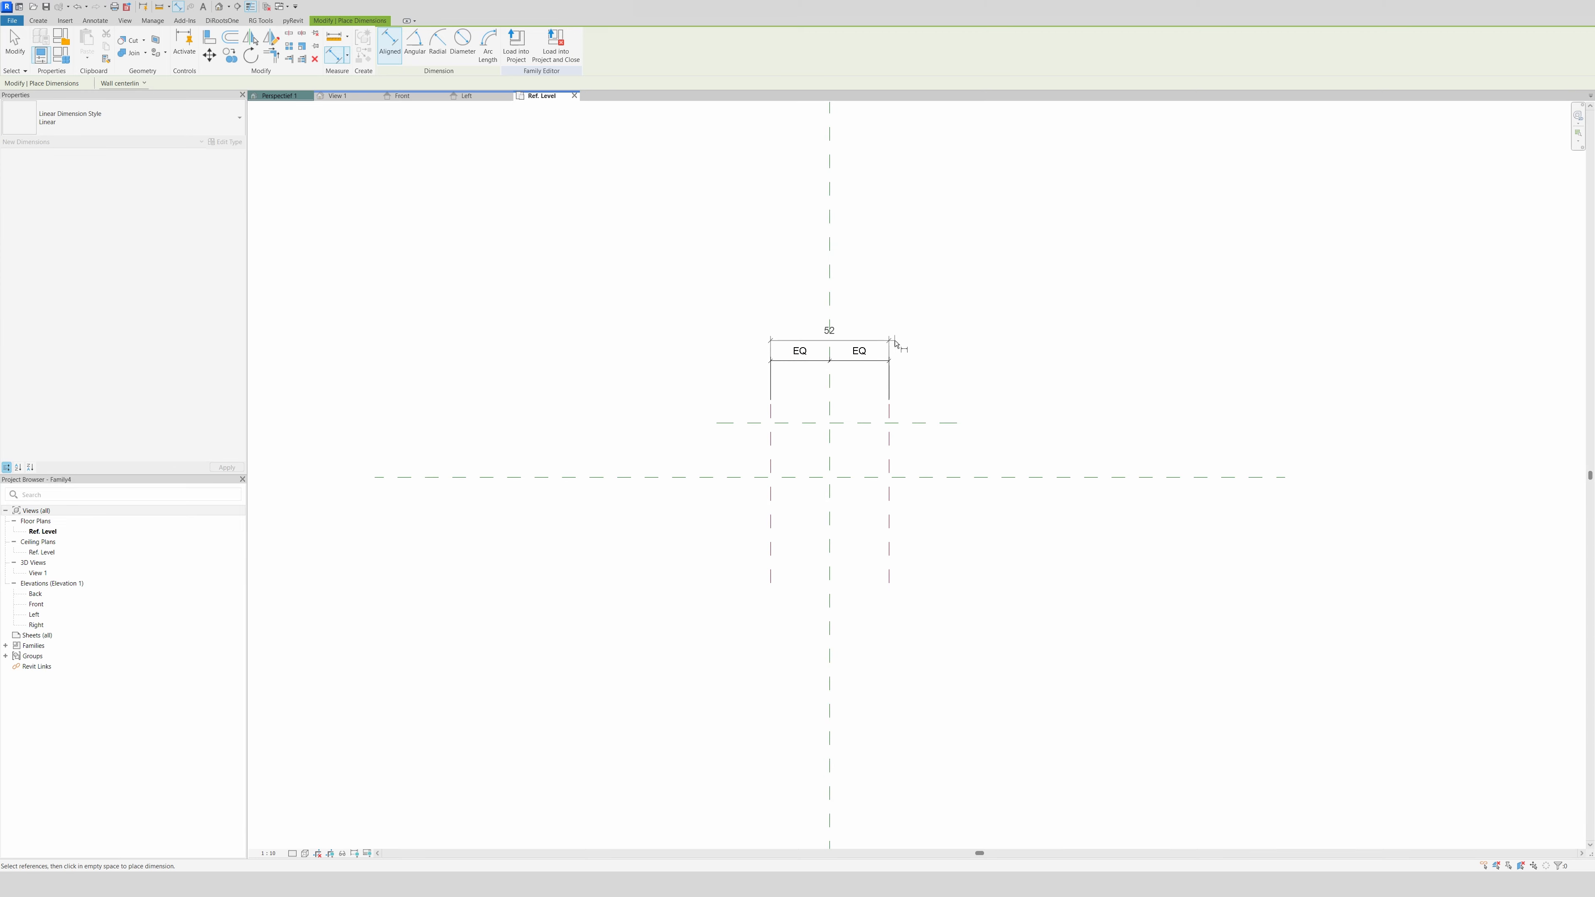
left_click(894, 342)
left_click(919, 477)
left_click(918, 423)
left_click(917, 390)
key("Escape")
Label the overall width dimension with a new instance parameter named LL_Width
left_click(868, 342)
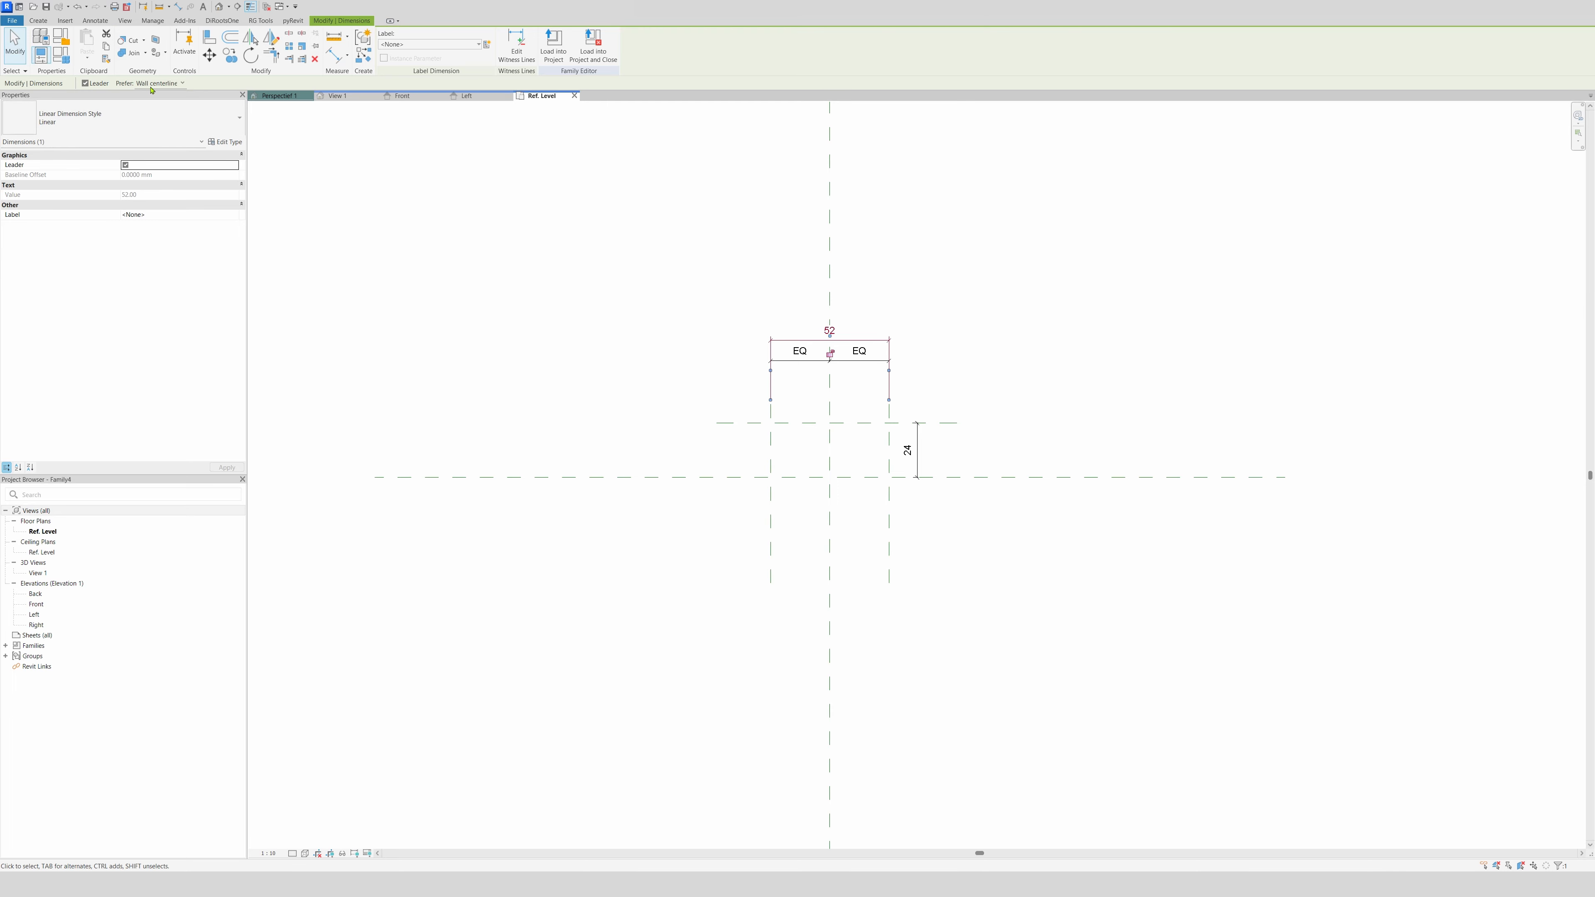
left_click(487, 45)
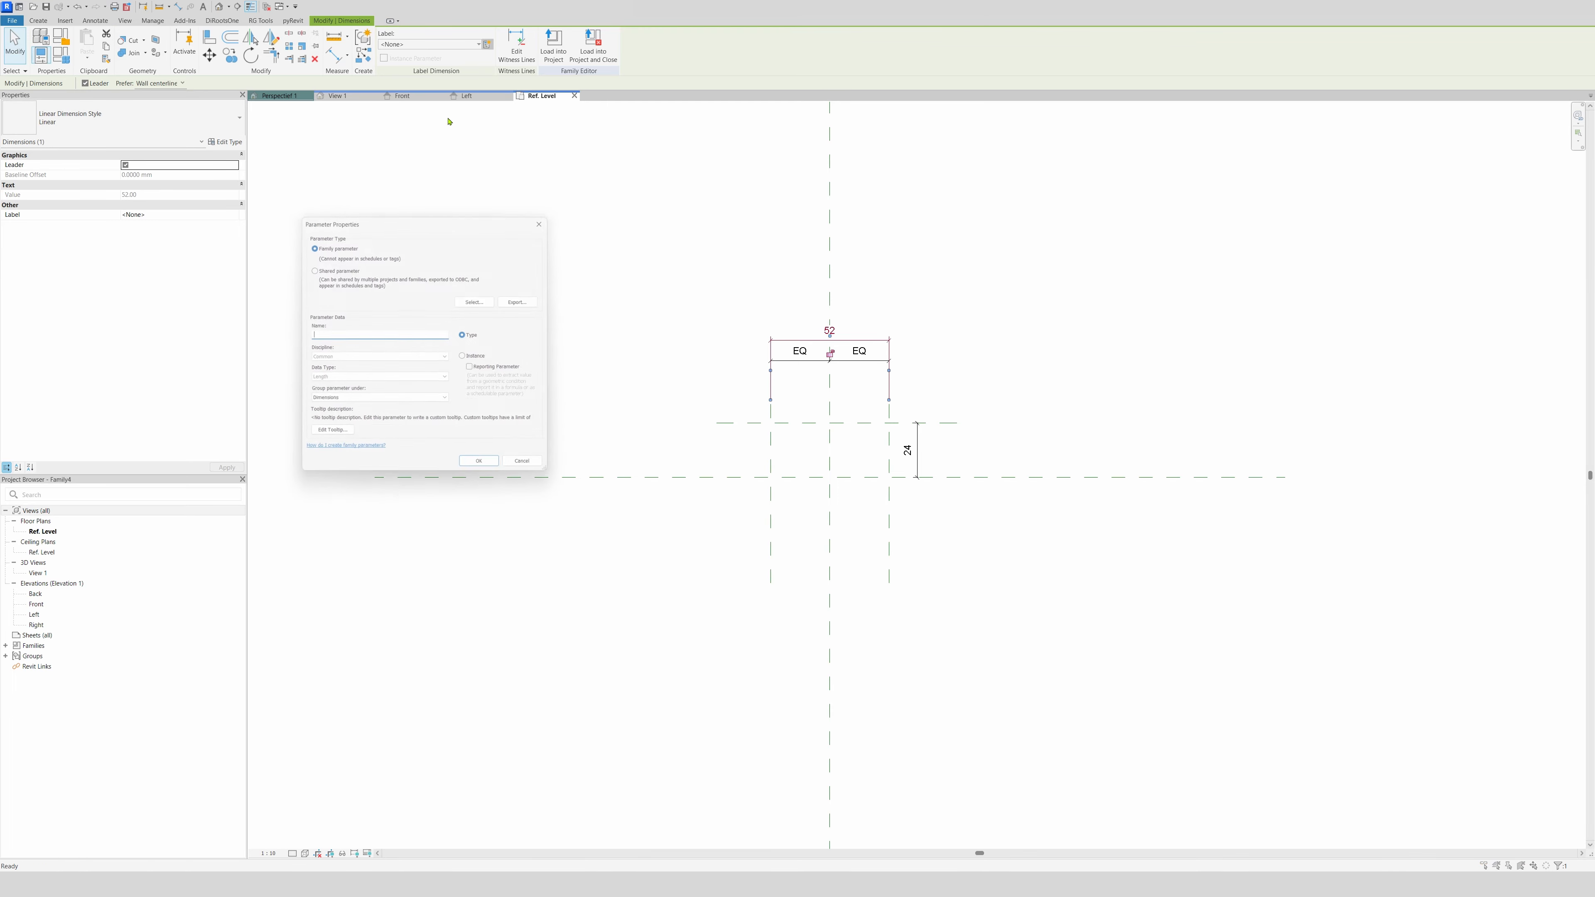
left_click(467, 358)
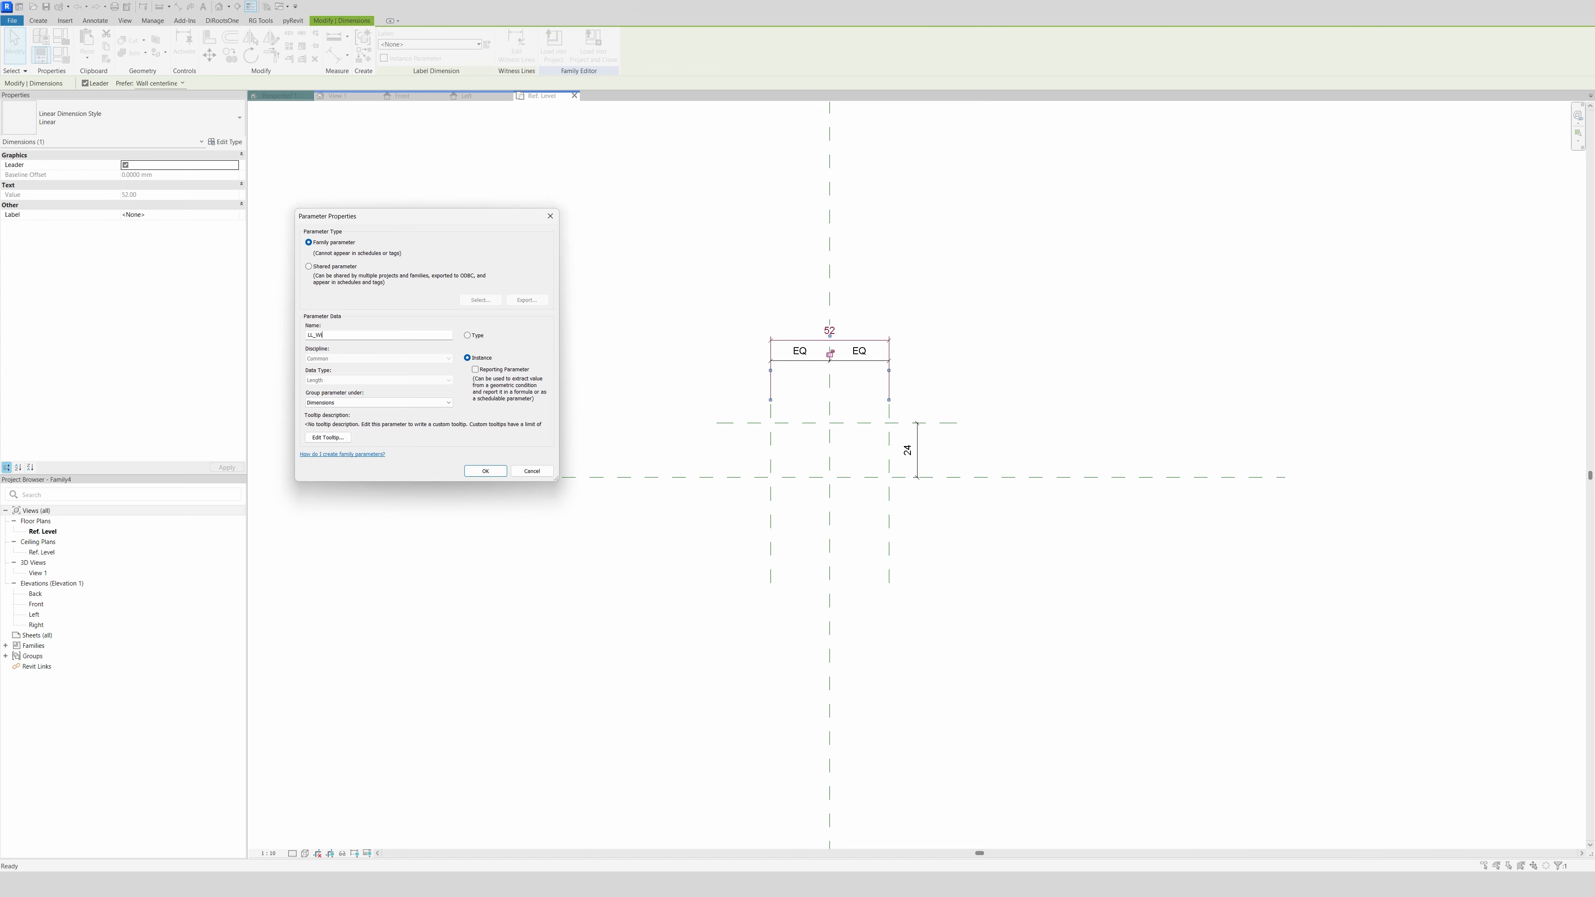
left_click(486, 470)
left_click(976, 345)
Label the depth dimension between the horizontal planes with a new instance parameter named LL_Depth
left_click(910, 455)
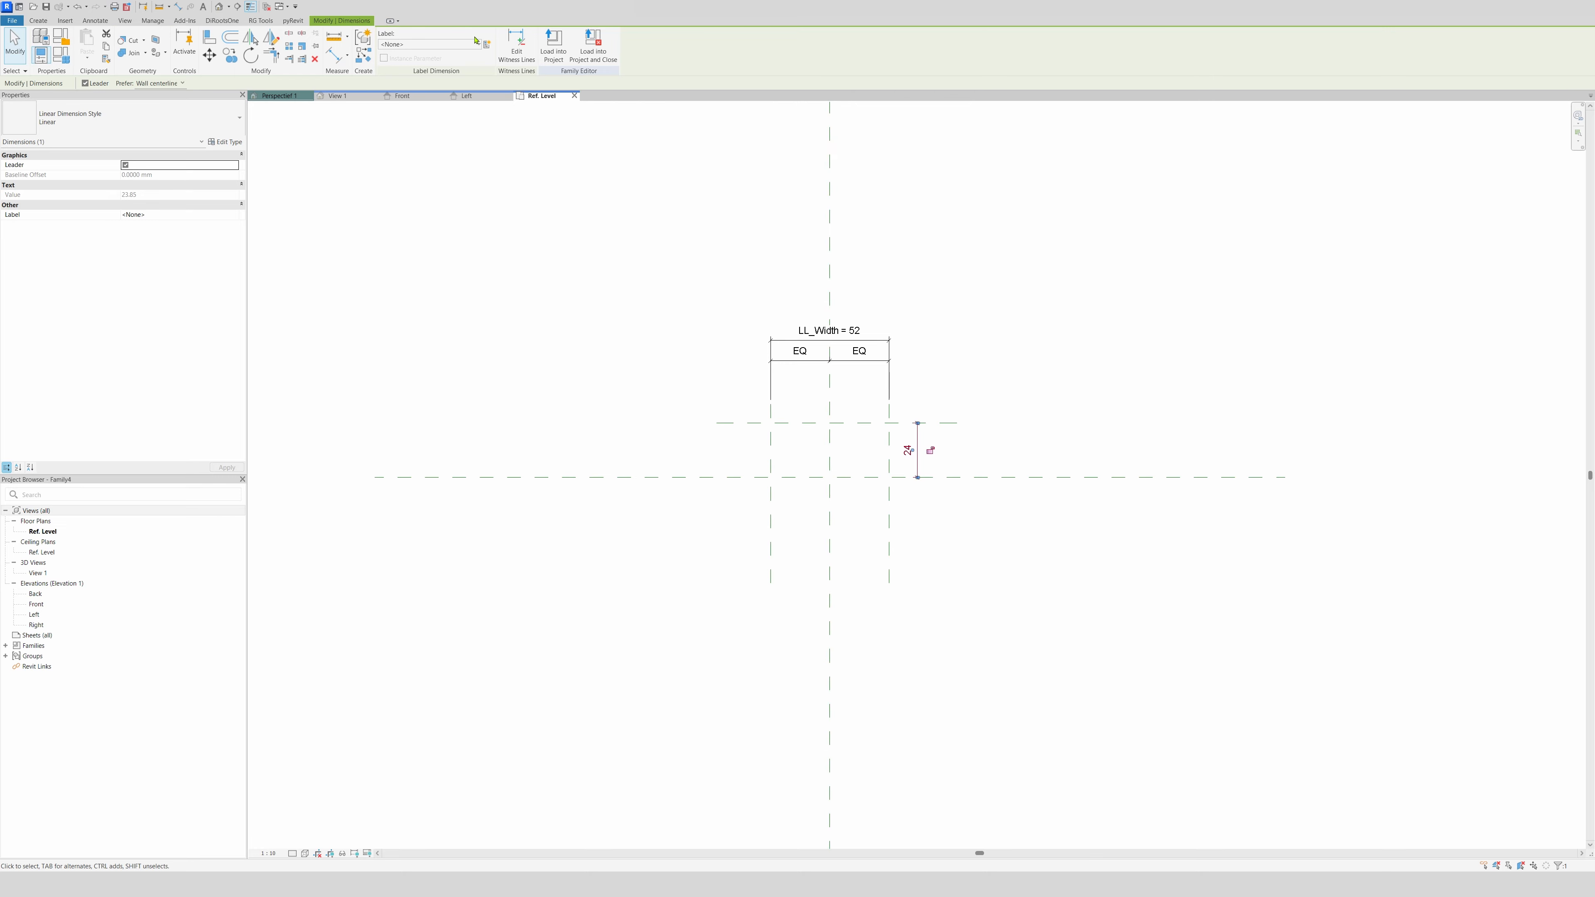
left_click(487, 44)
left_click(467, 357)
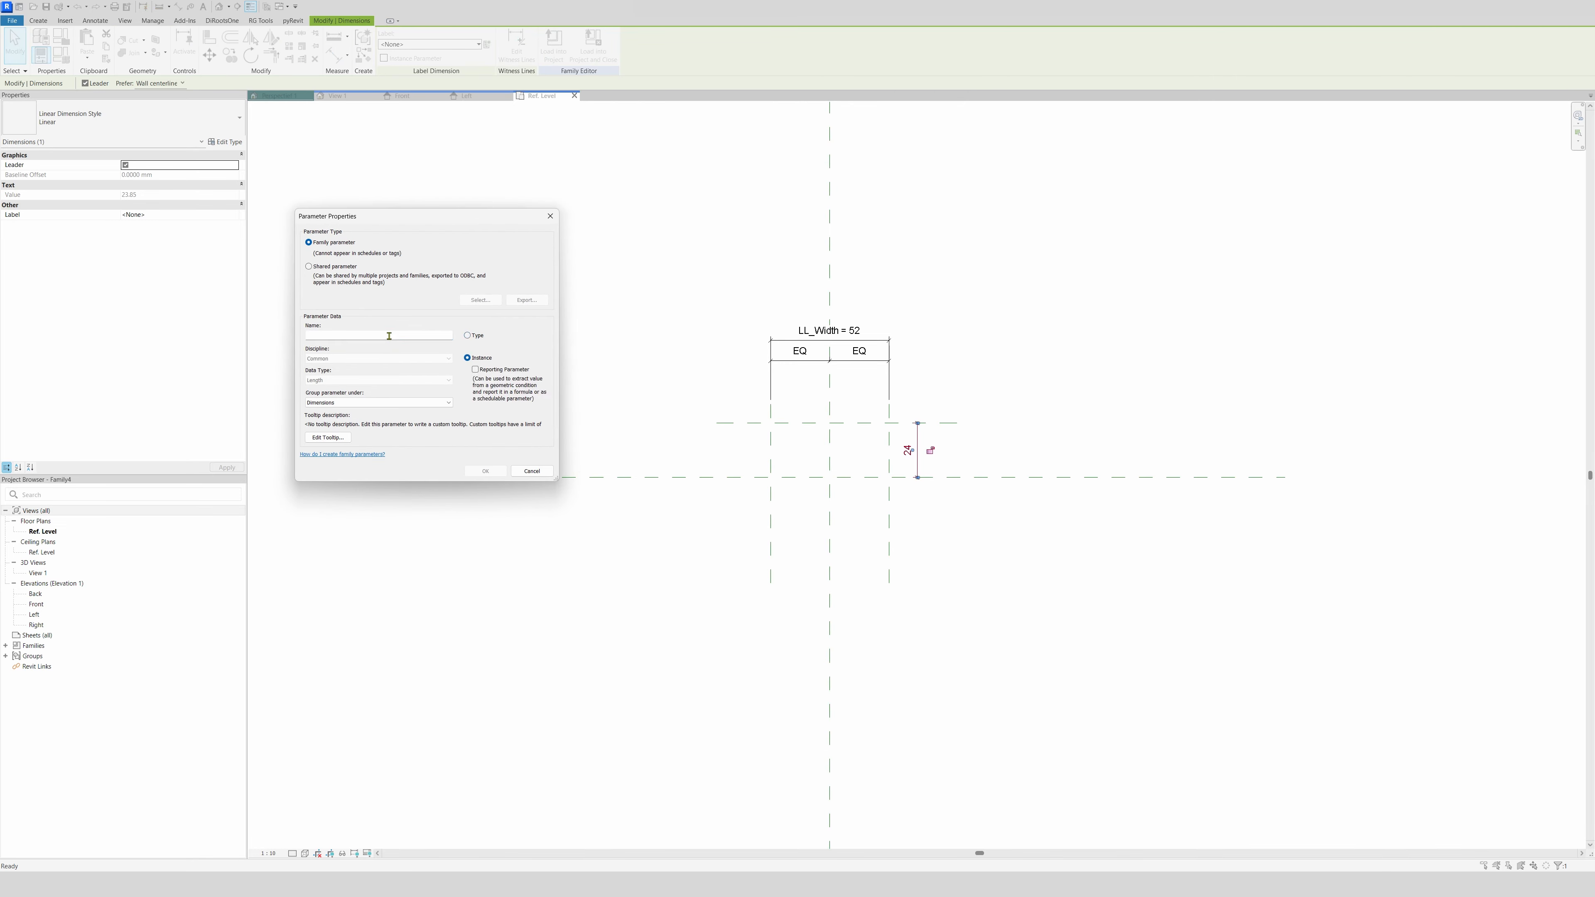
type("LL_Depth")
left_click(484, 470)
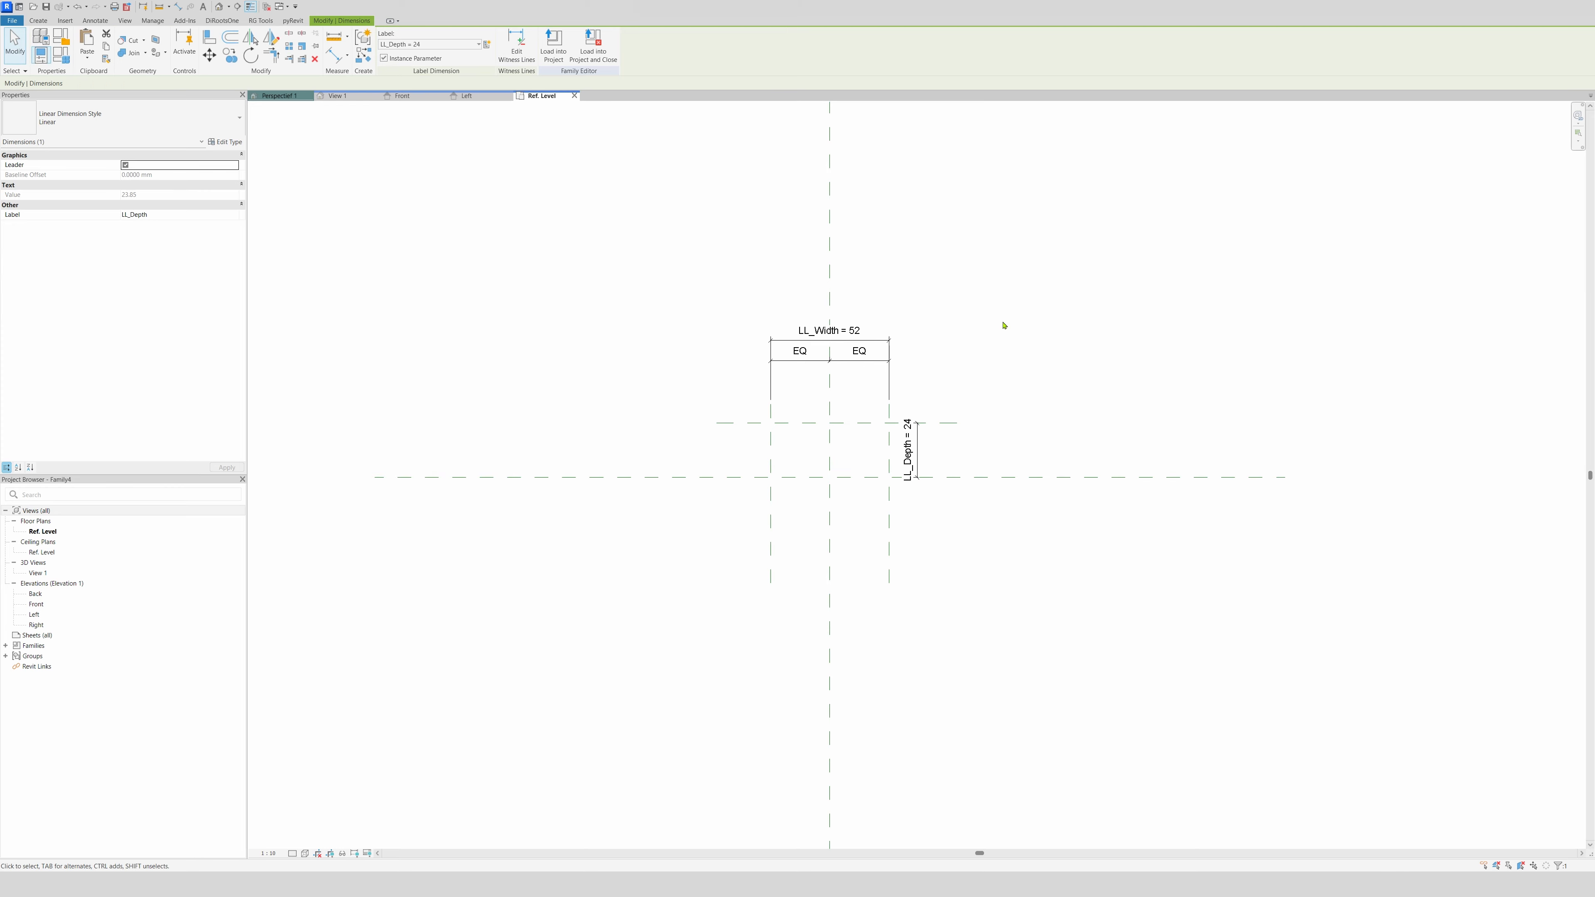
Draw a horizontal reference plane about 112 cm above Ref. Level in the Front elevation
left_click(403, 97)
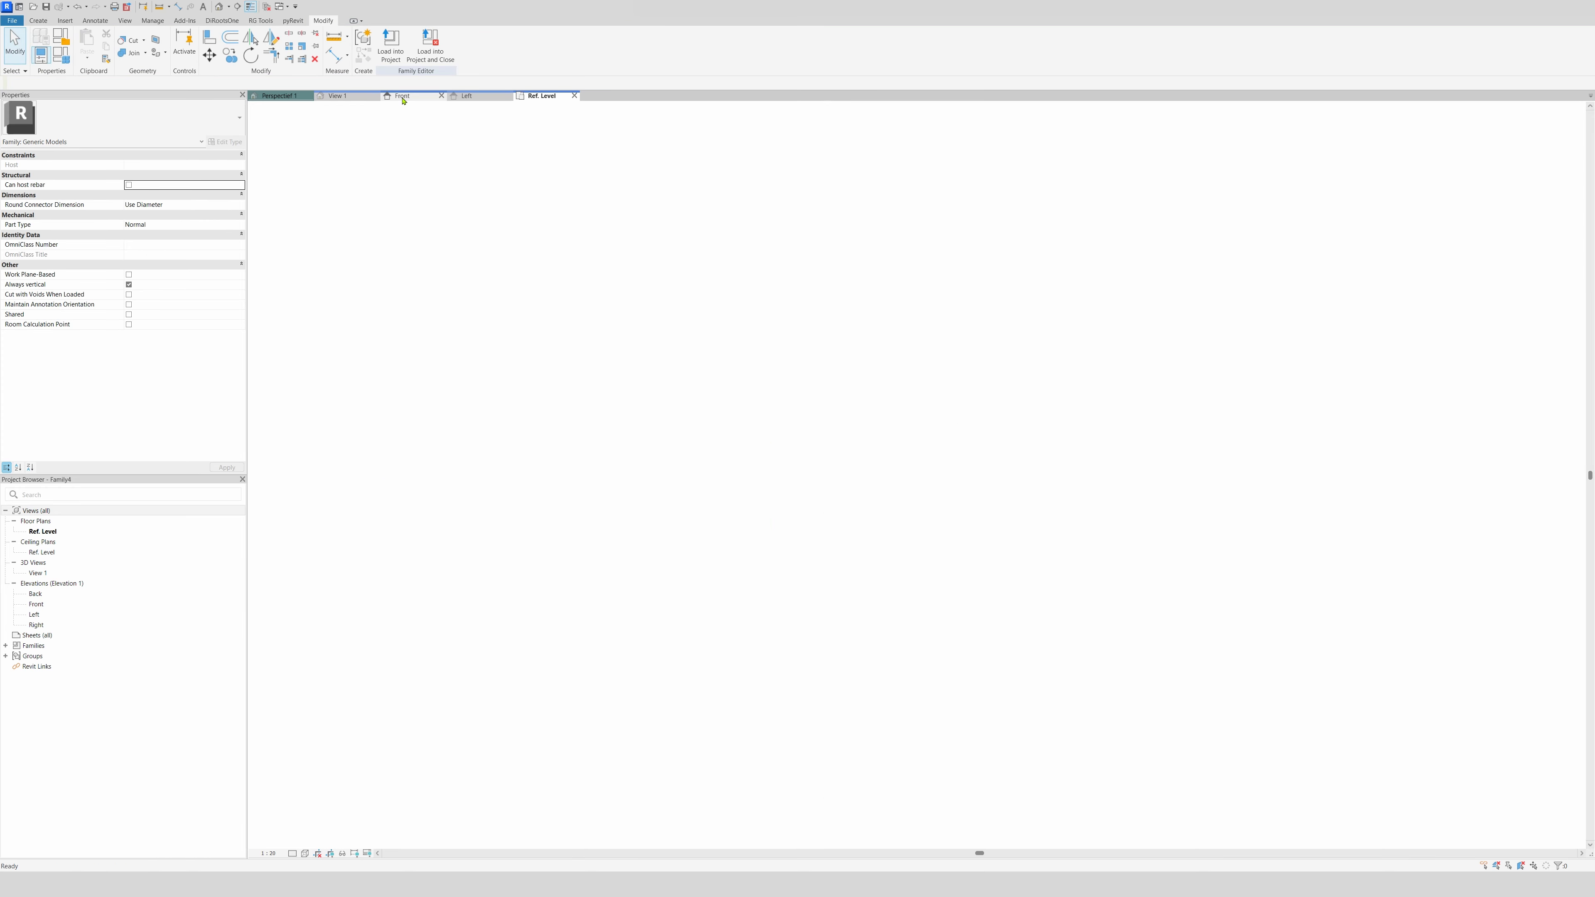
key("r")
key("p")
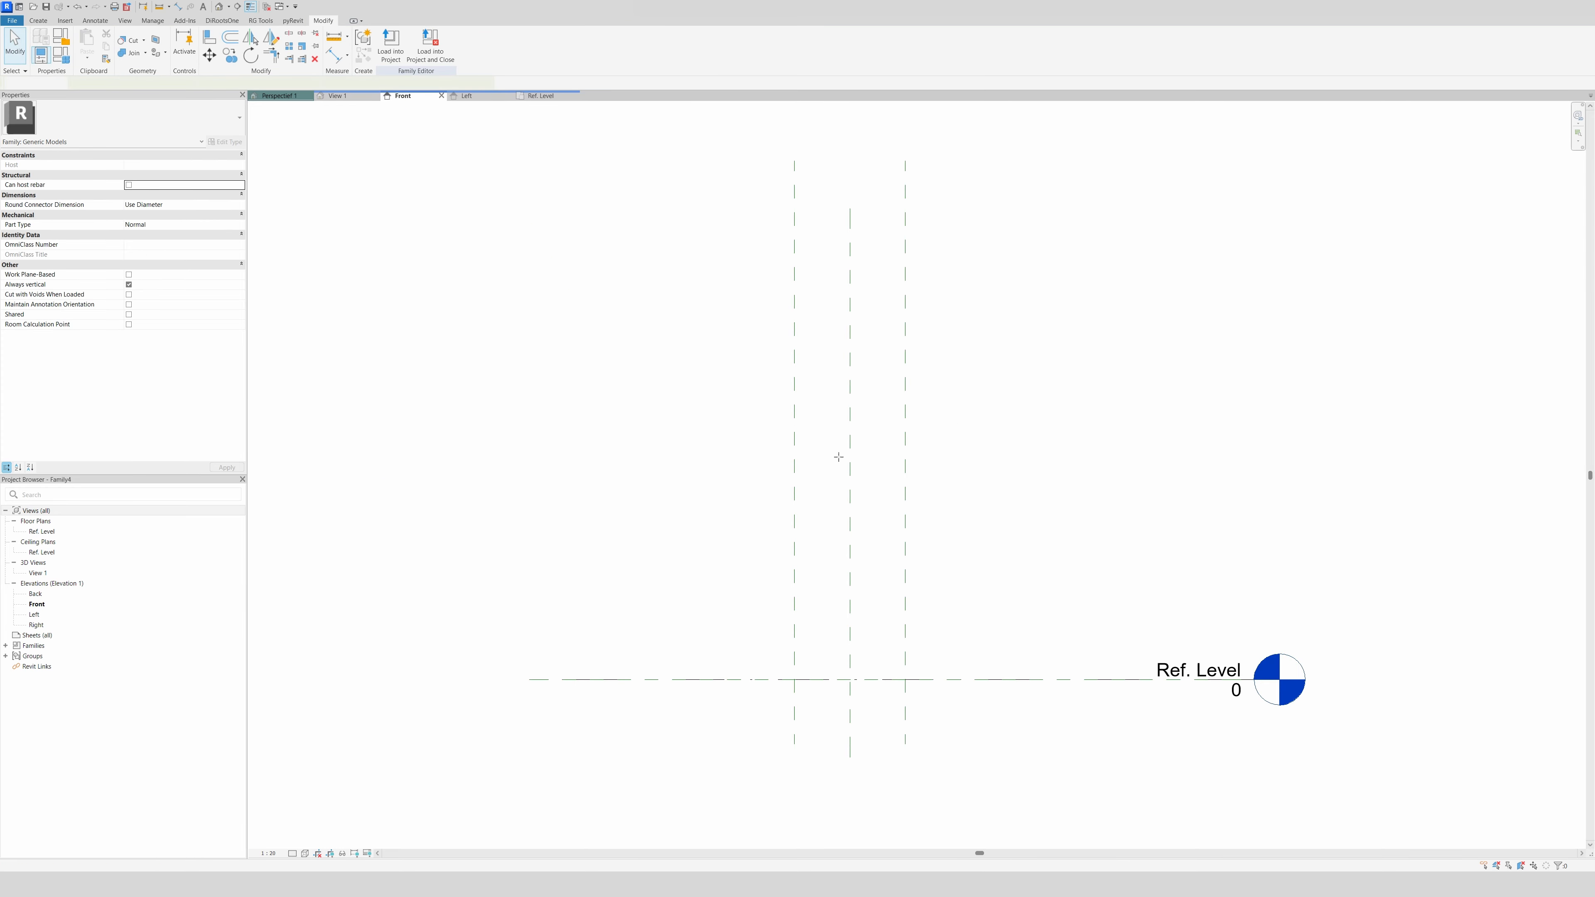
left_click(1020, 441)
key("Escape")
key("Escape")
Dimension the height between Ref. Level and the upper horizontal reference plane
key("d")
key("i")
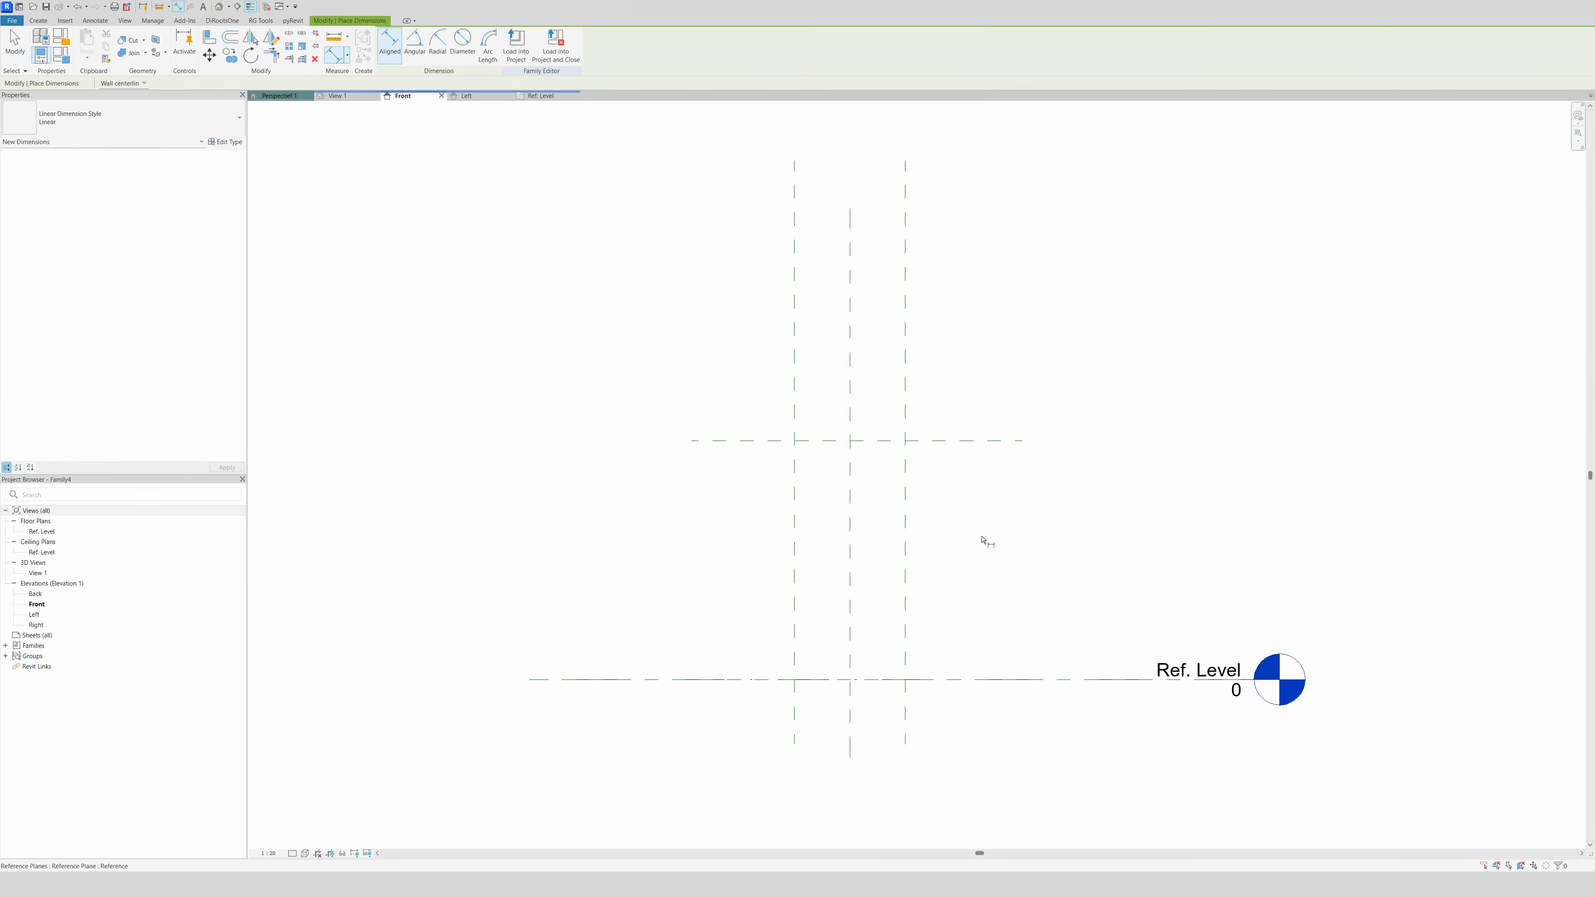
left_click(977, 679)
key("Escape")
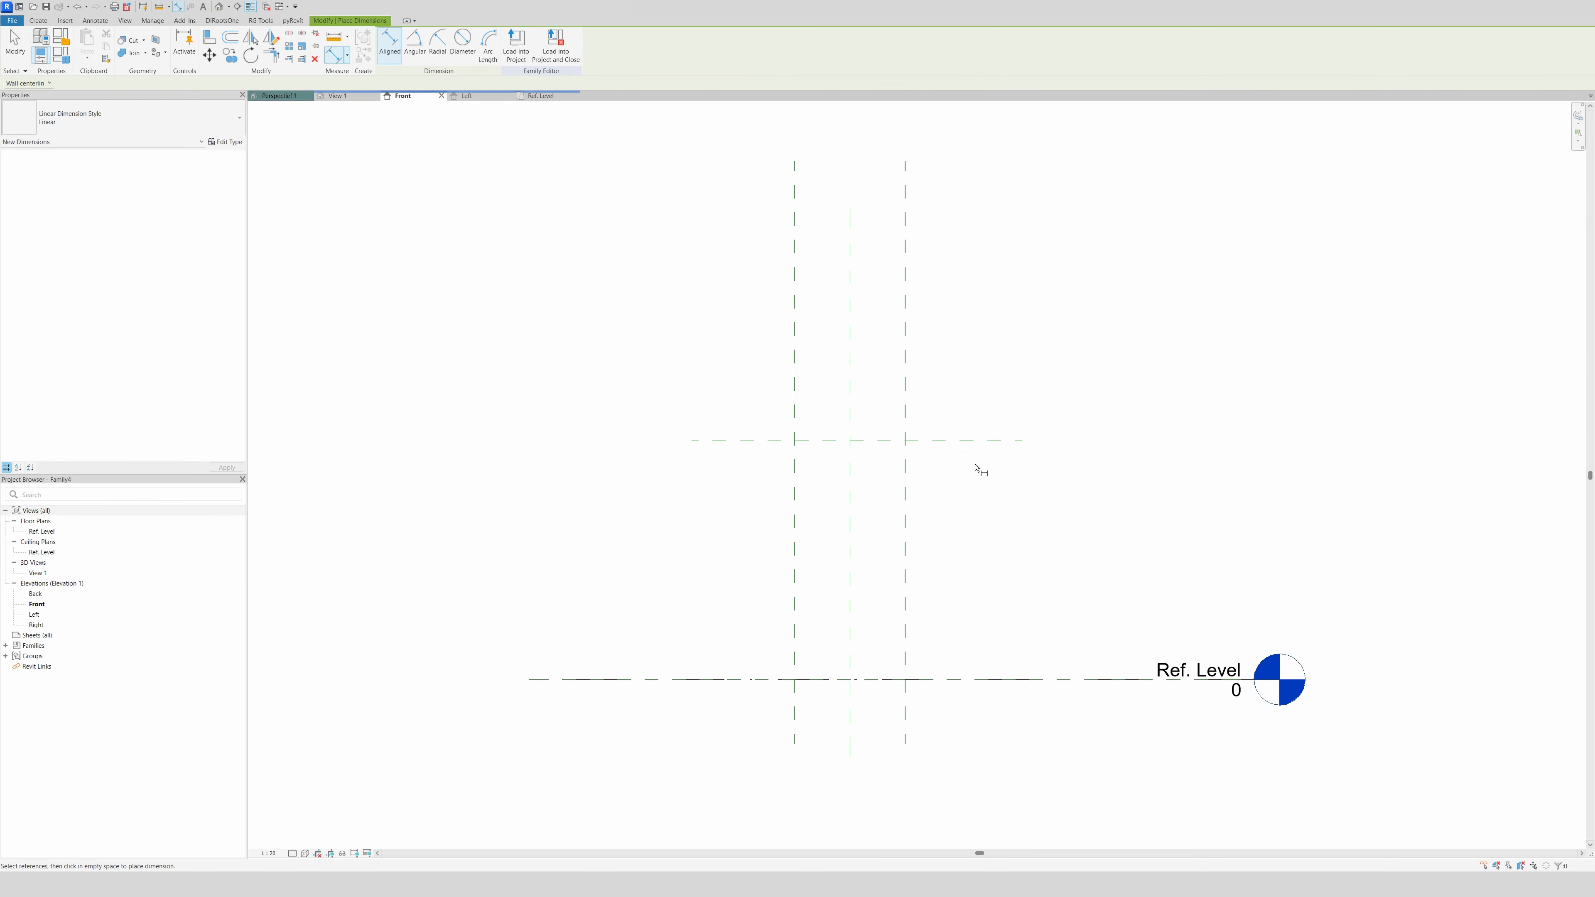
left_click(984, 680)
left_click(983, 441)
left_click(966, 496)
key("Escape")
key("Escape")
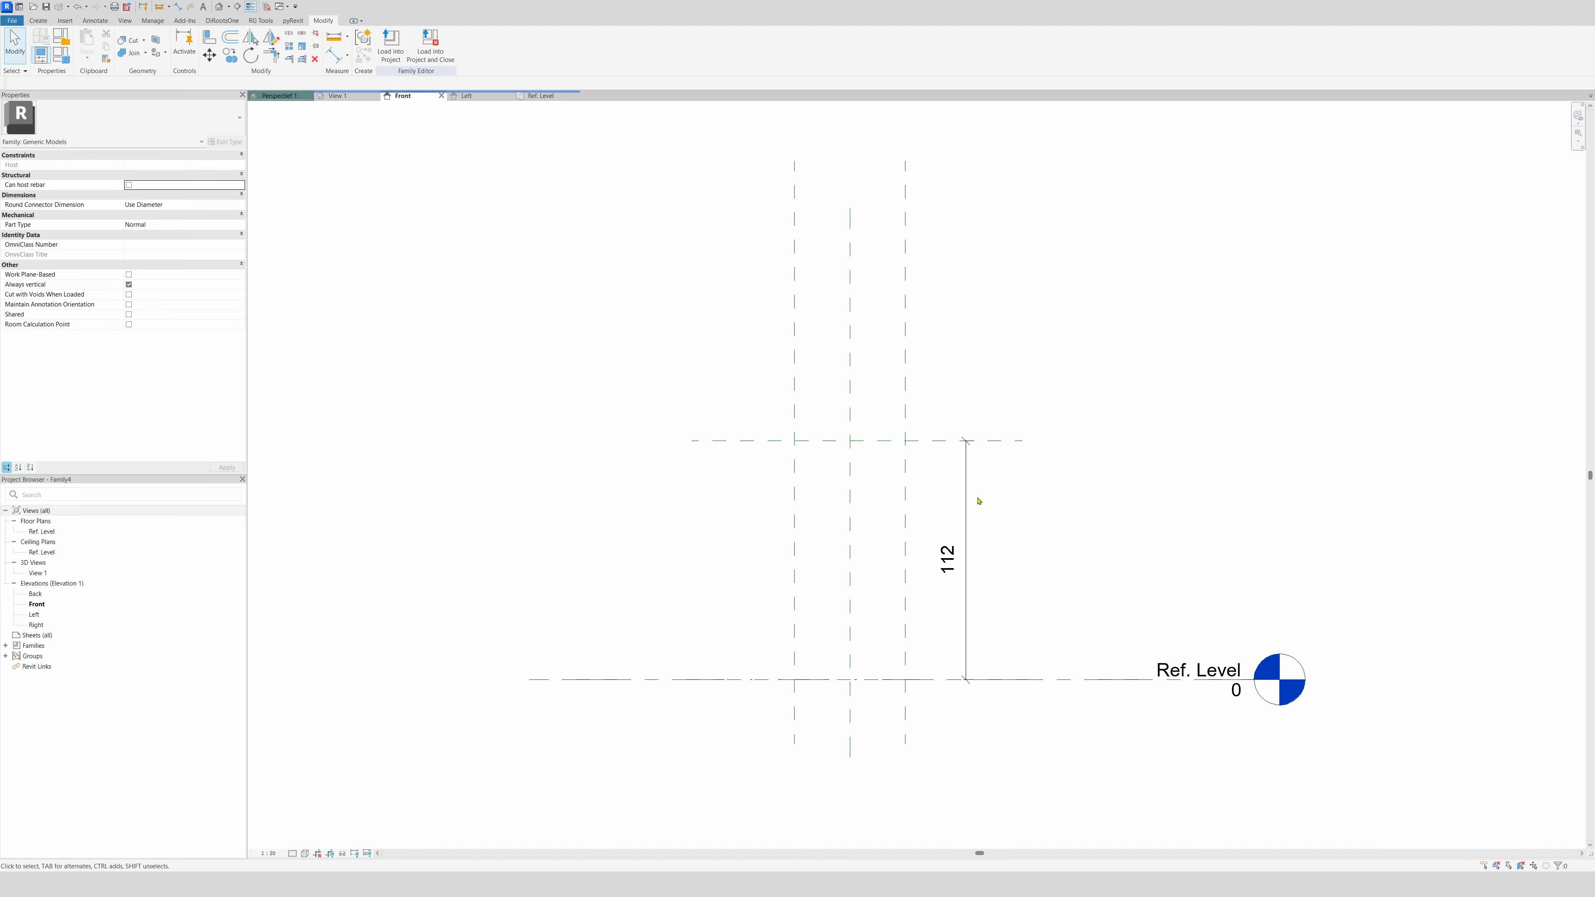
Set the upper reference plane's height above Ref. Level to 100 cm and select its height dimension
left_click(939, 443)
left_click(952, 559)
type("10")
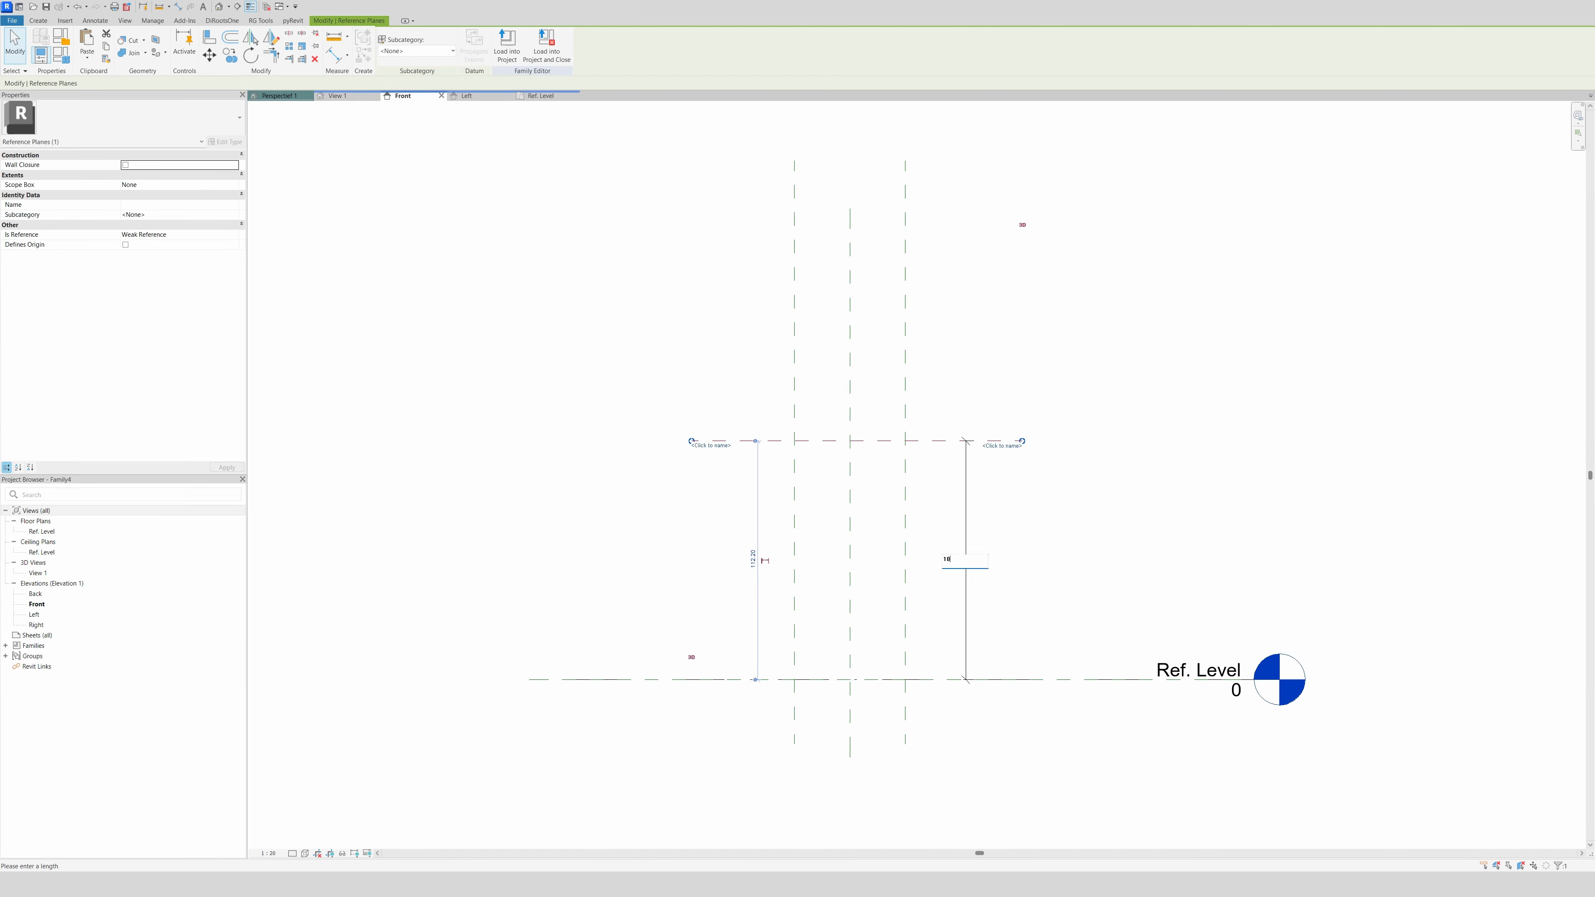
type("0")
key("Return")
left_click(980, 516)
left_click(967, 522)
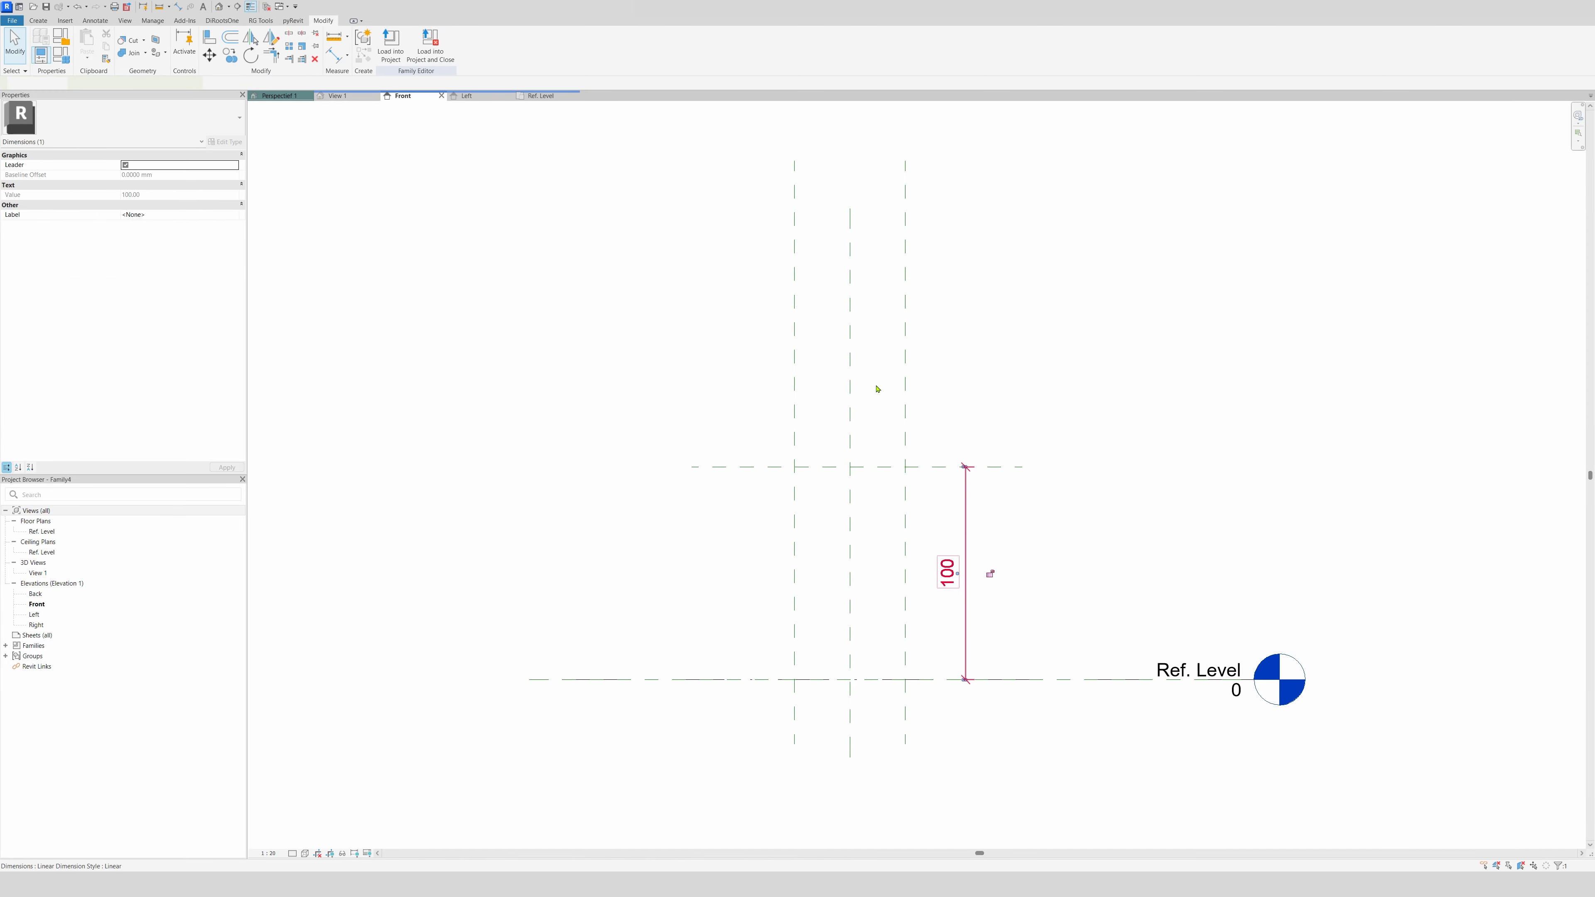
Label the height dimension above Ref. Level with a new instance parameter named LL_Height
left_click(488, 45)
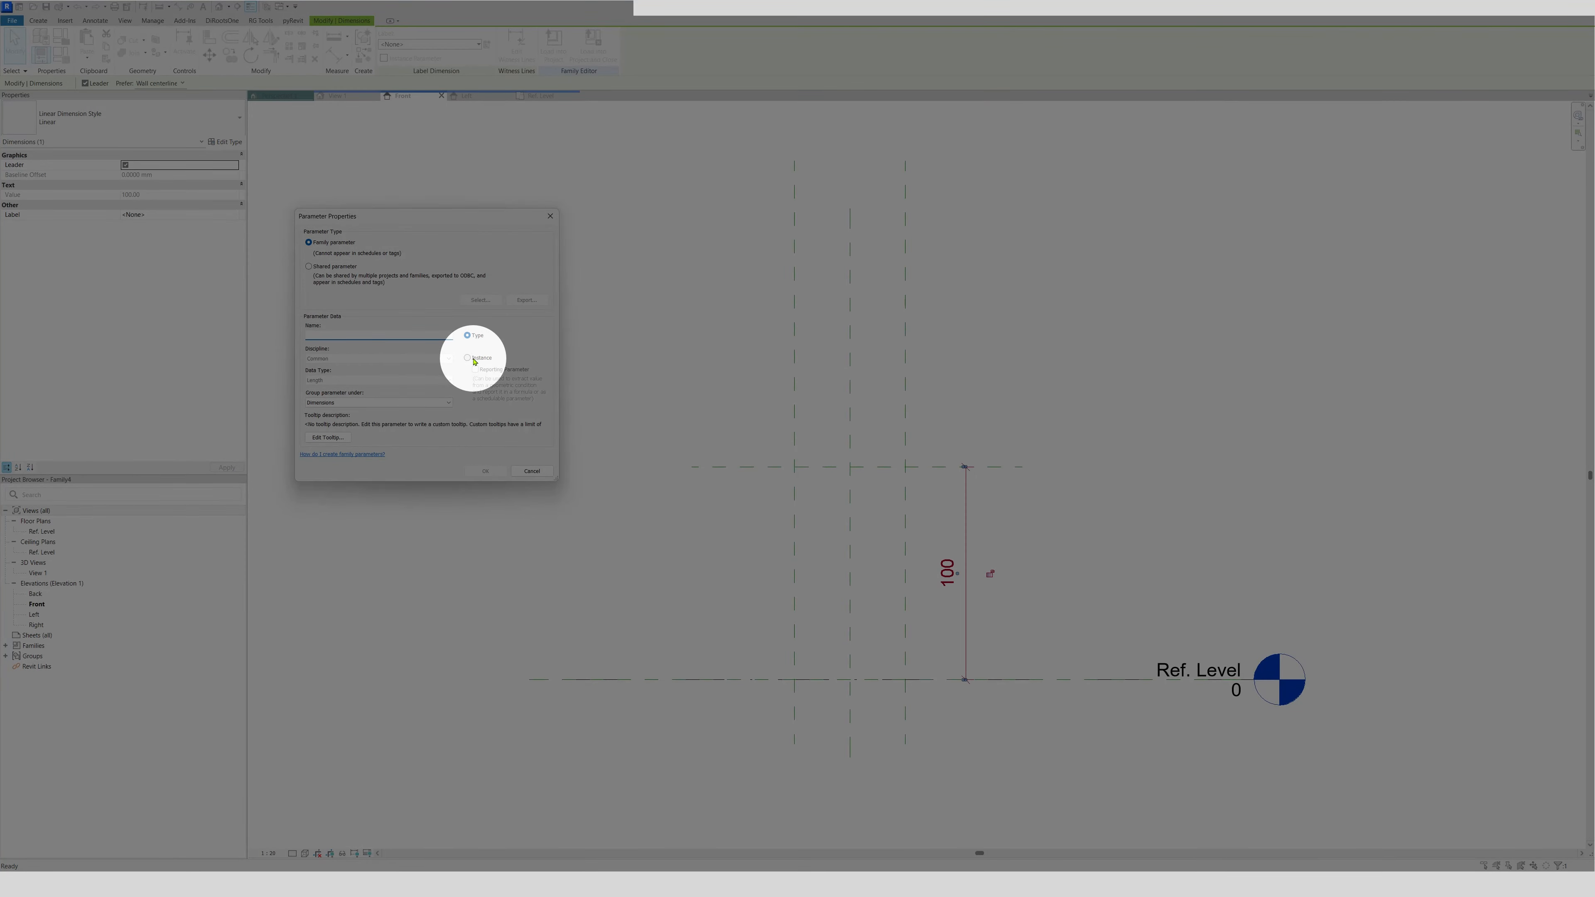
left_click(469, 358)
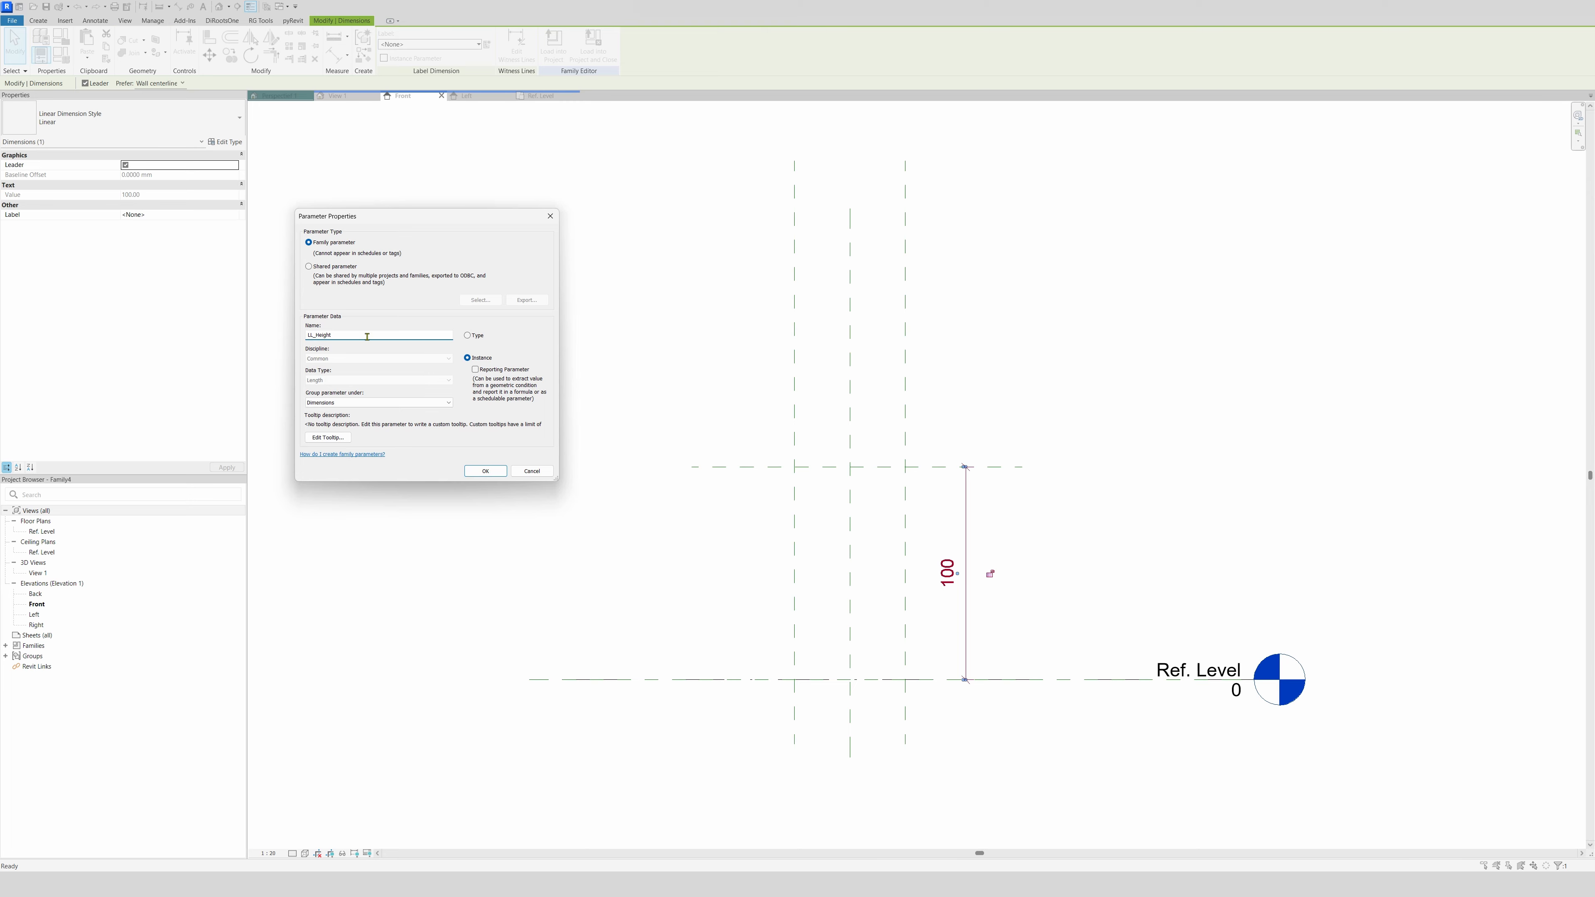
left_click(483, 470)
left_click(1067, 385)
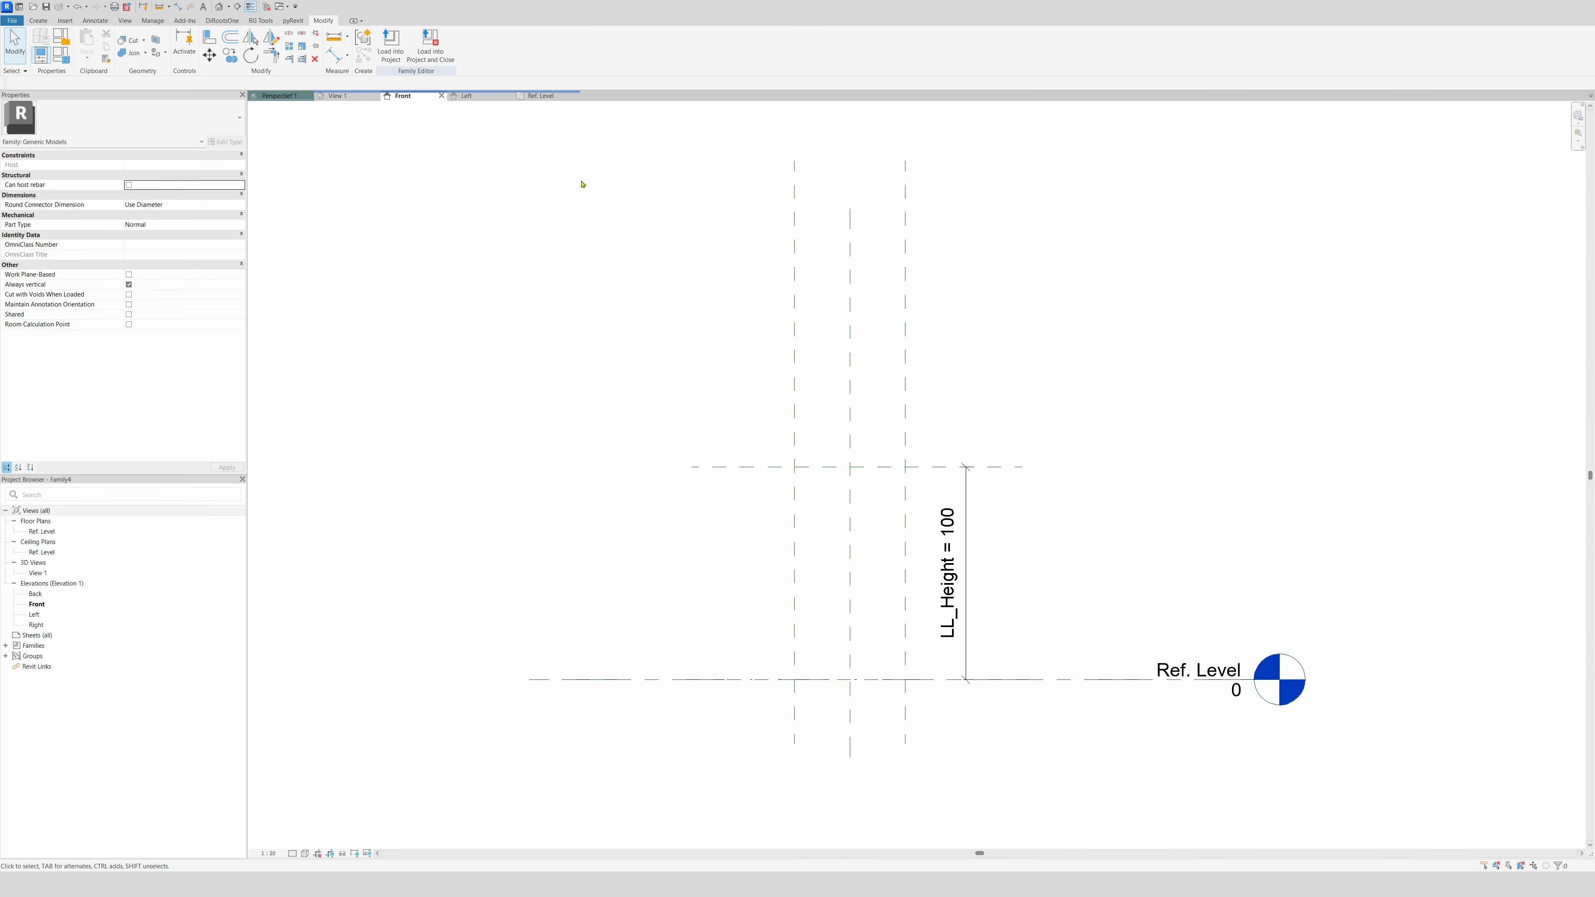
In the Ref. Level plan, set the family's LL_Depth to 6 cm and LL_Width to 7 cm and apply the values
left_click(541, 96)
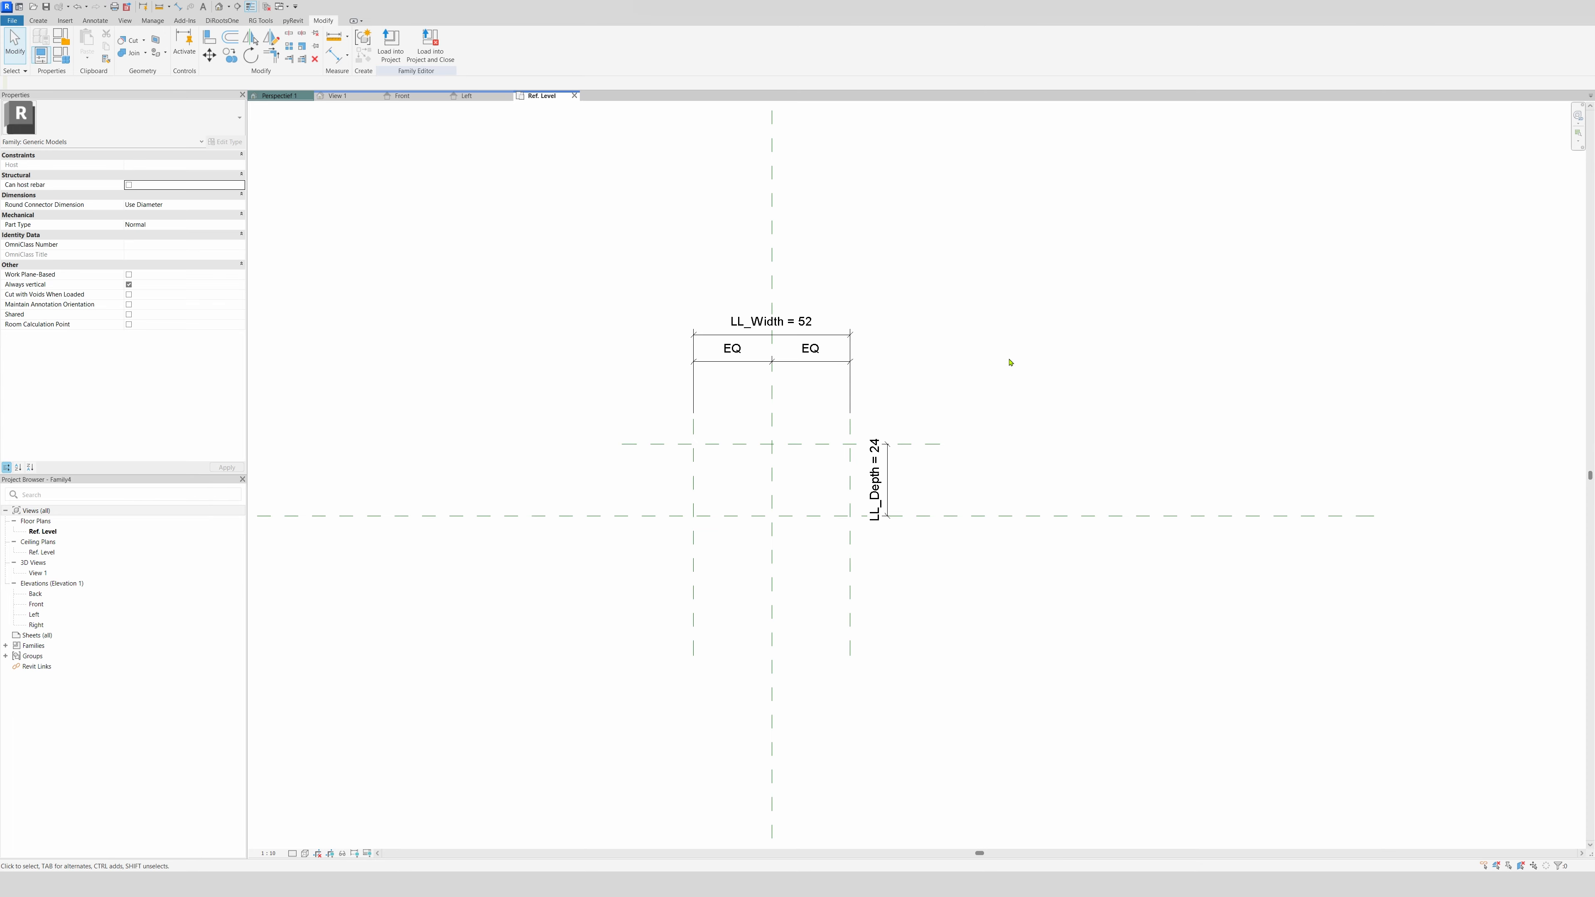
left_click(54, 55)
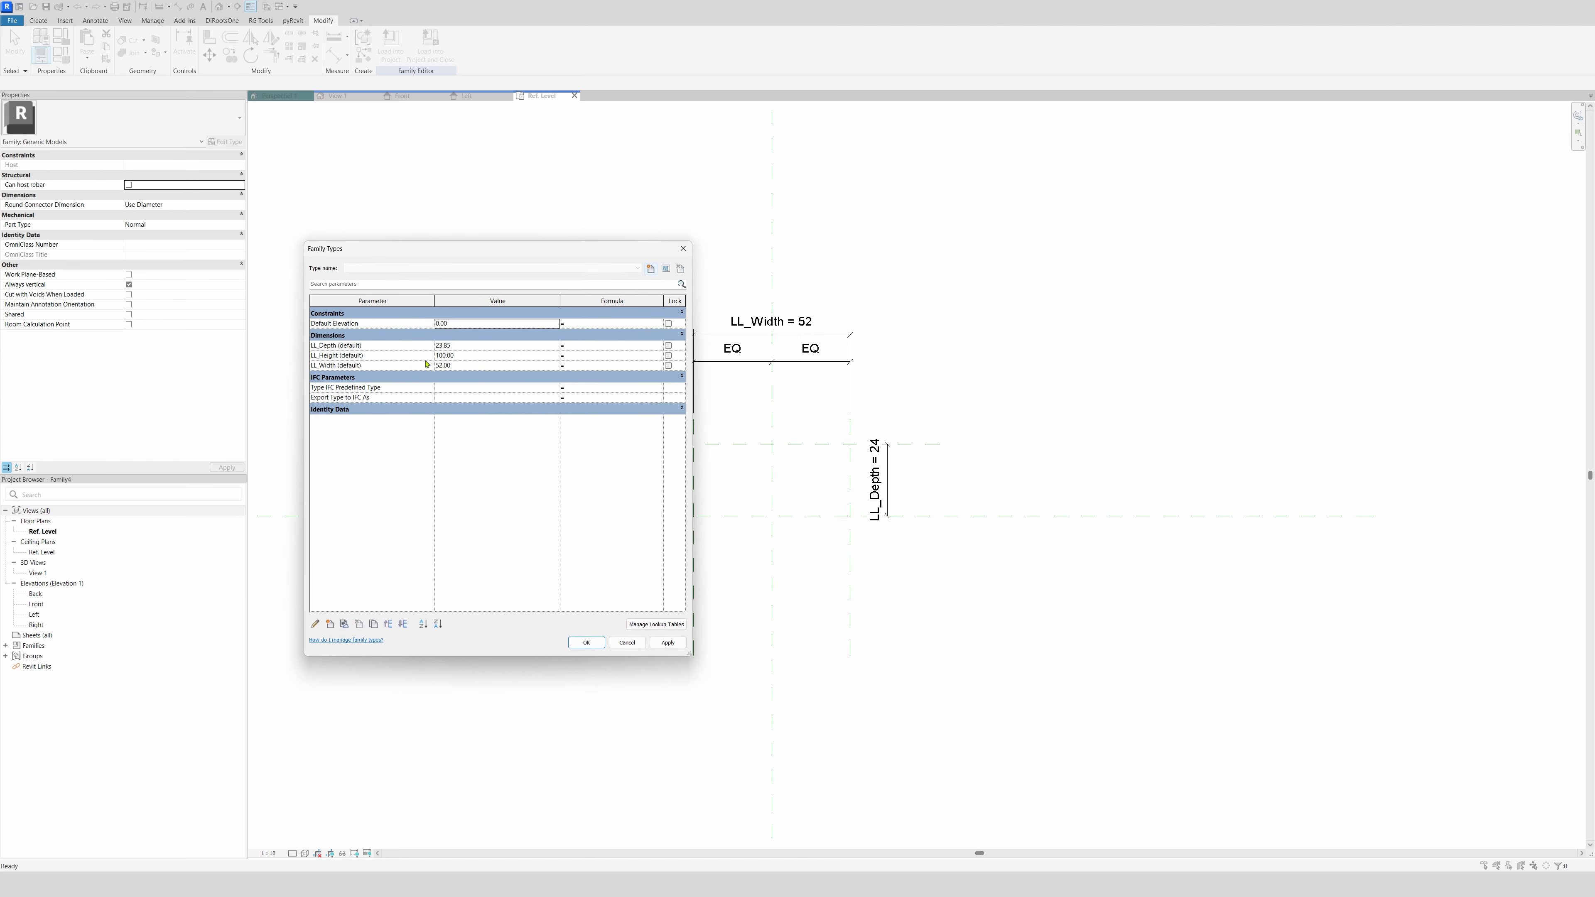
left_click(478, 347)
left_click(478, 365)
left_click(475, 346)
type("6")
key("Tab")
left_click(667, 642)
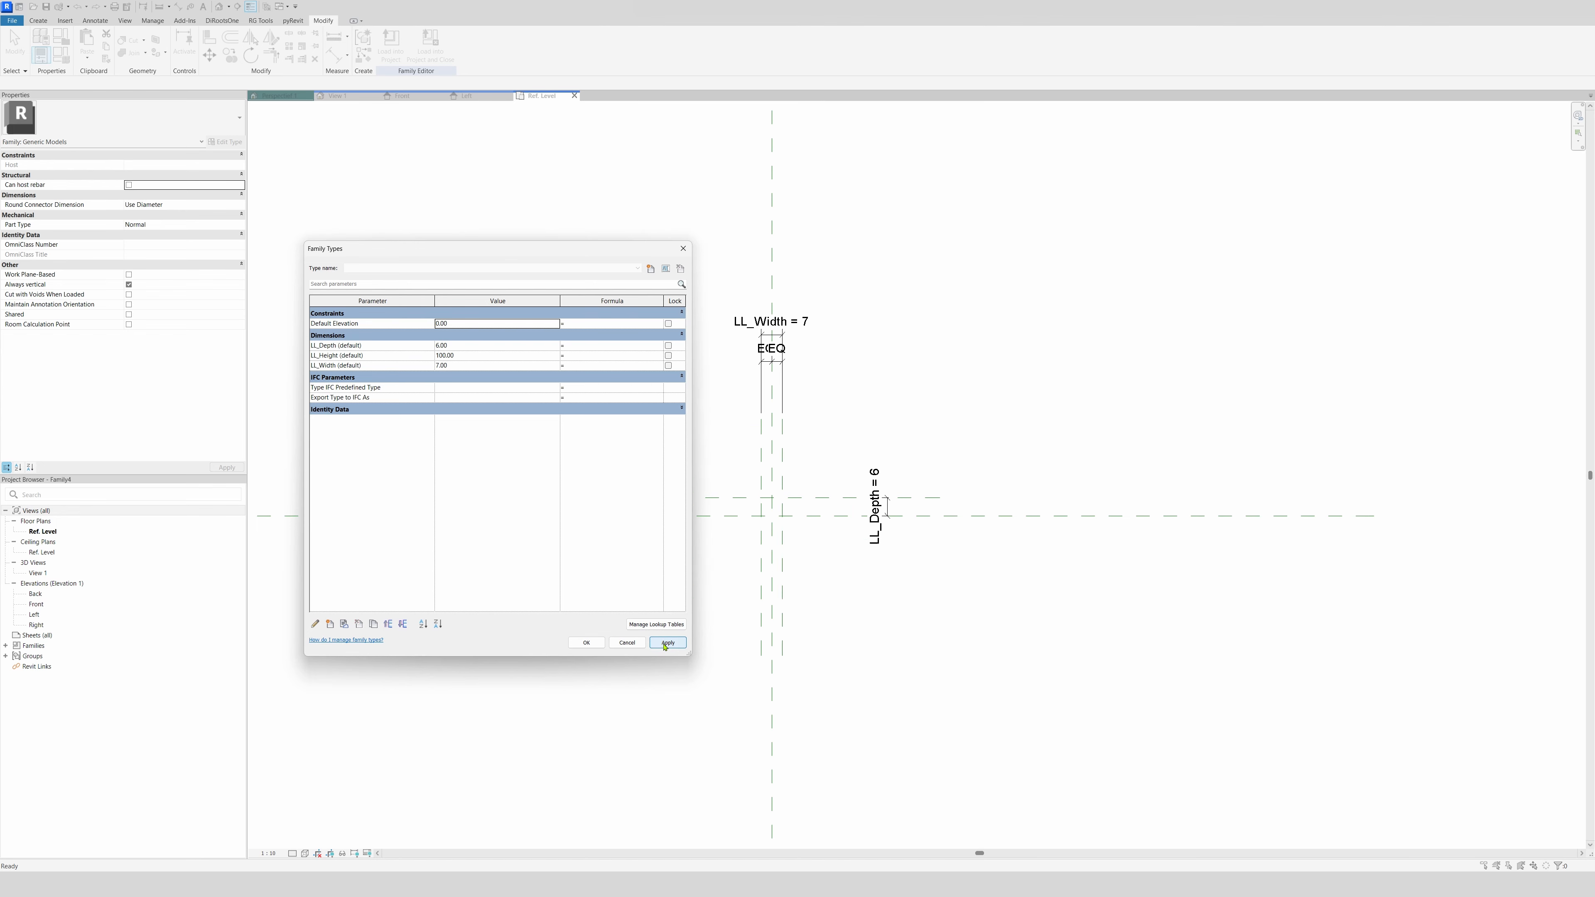
left_click(586, 643)
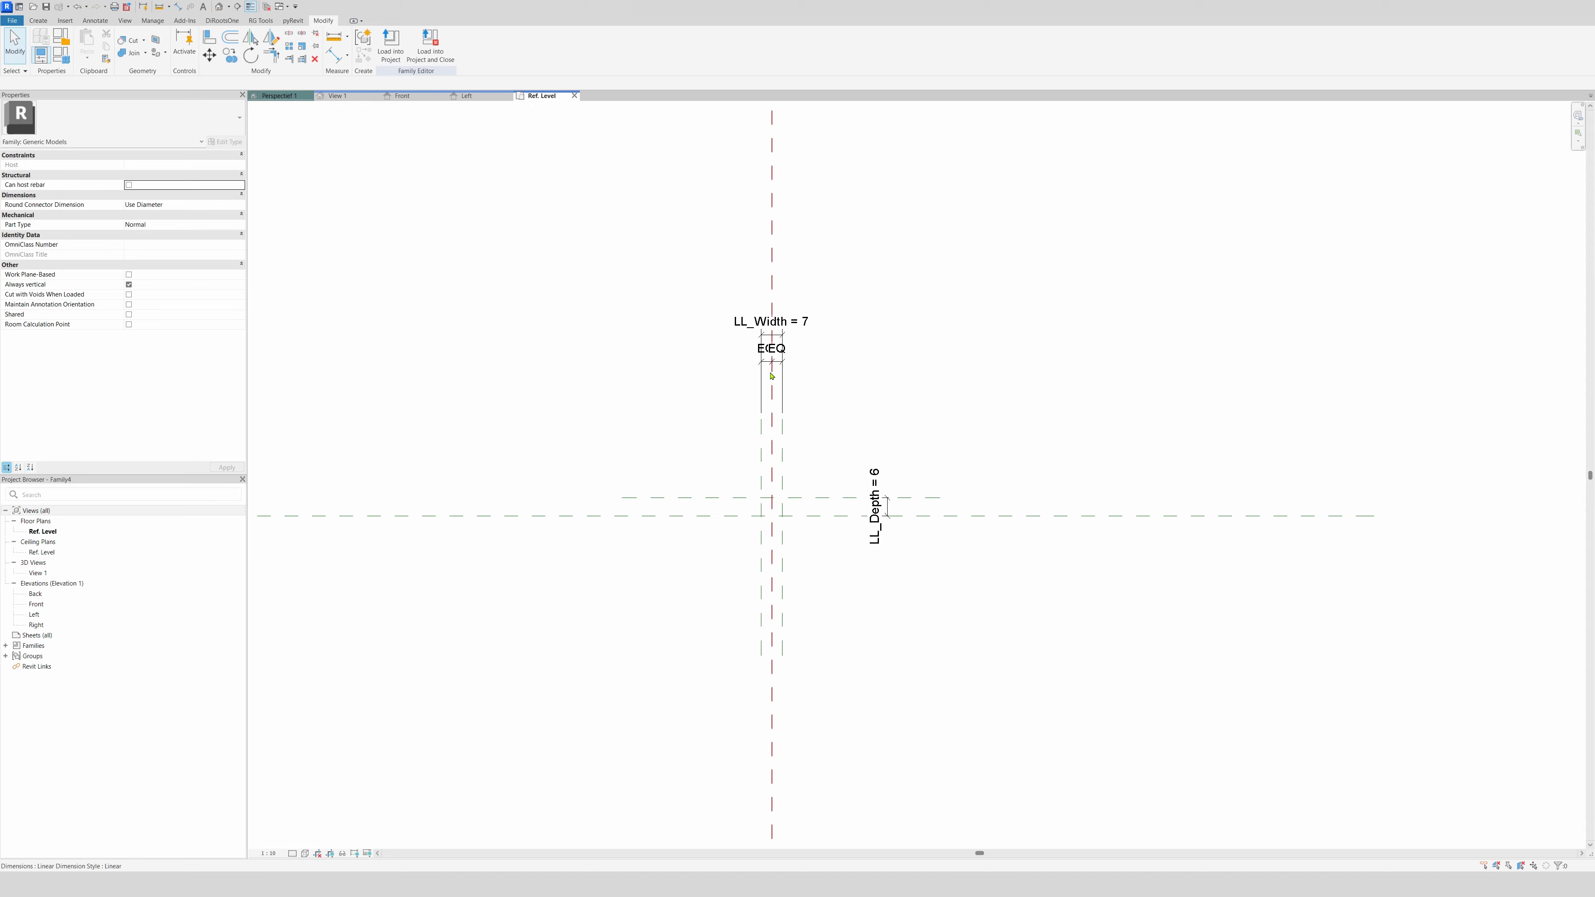
Start an extrusion and create locked sketch lines from the two width planes and the two depth planes
scroll(772, 506, "up", 5)
scroll(771, 569, "down", 3)
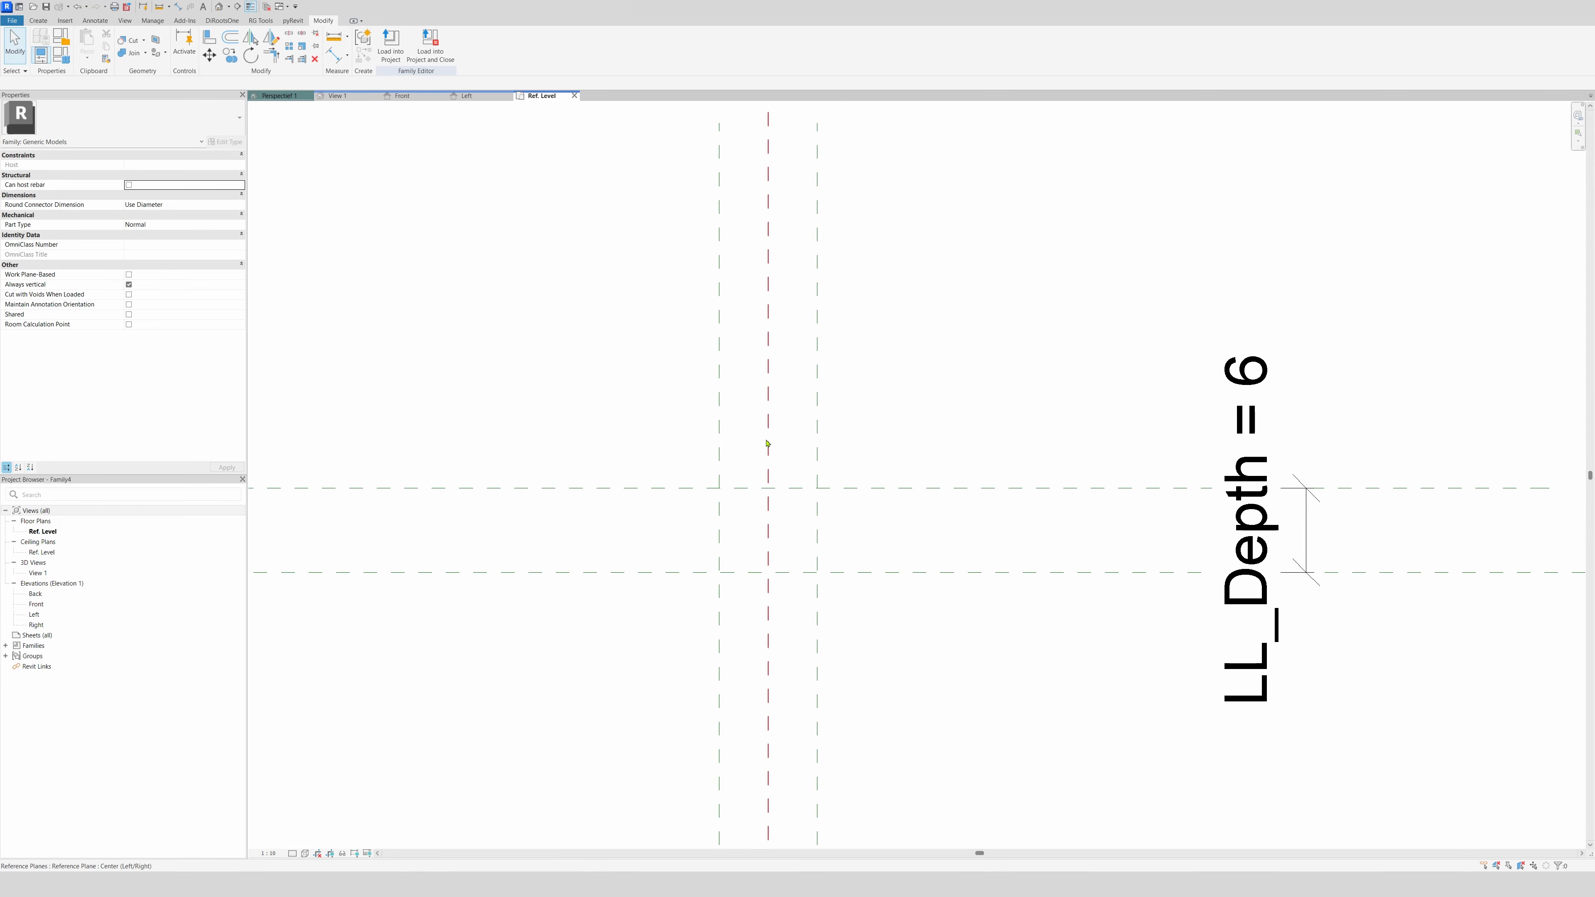
scroll(698, 538, "down", 2)
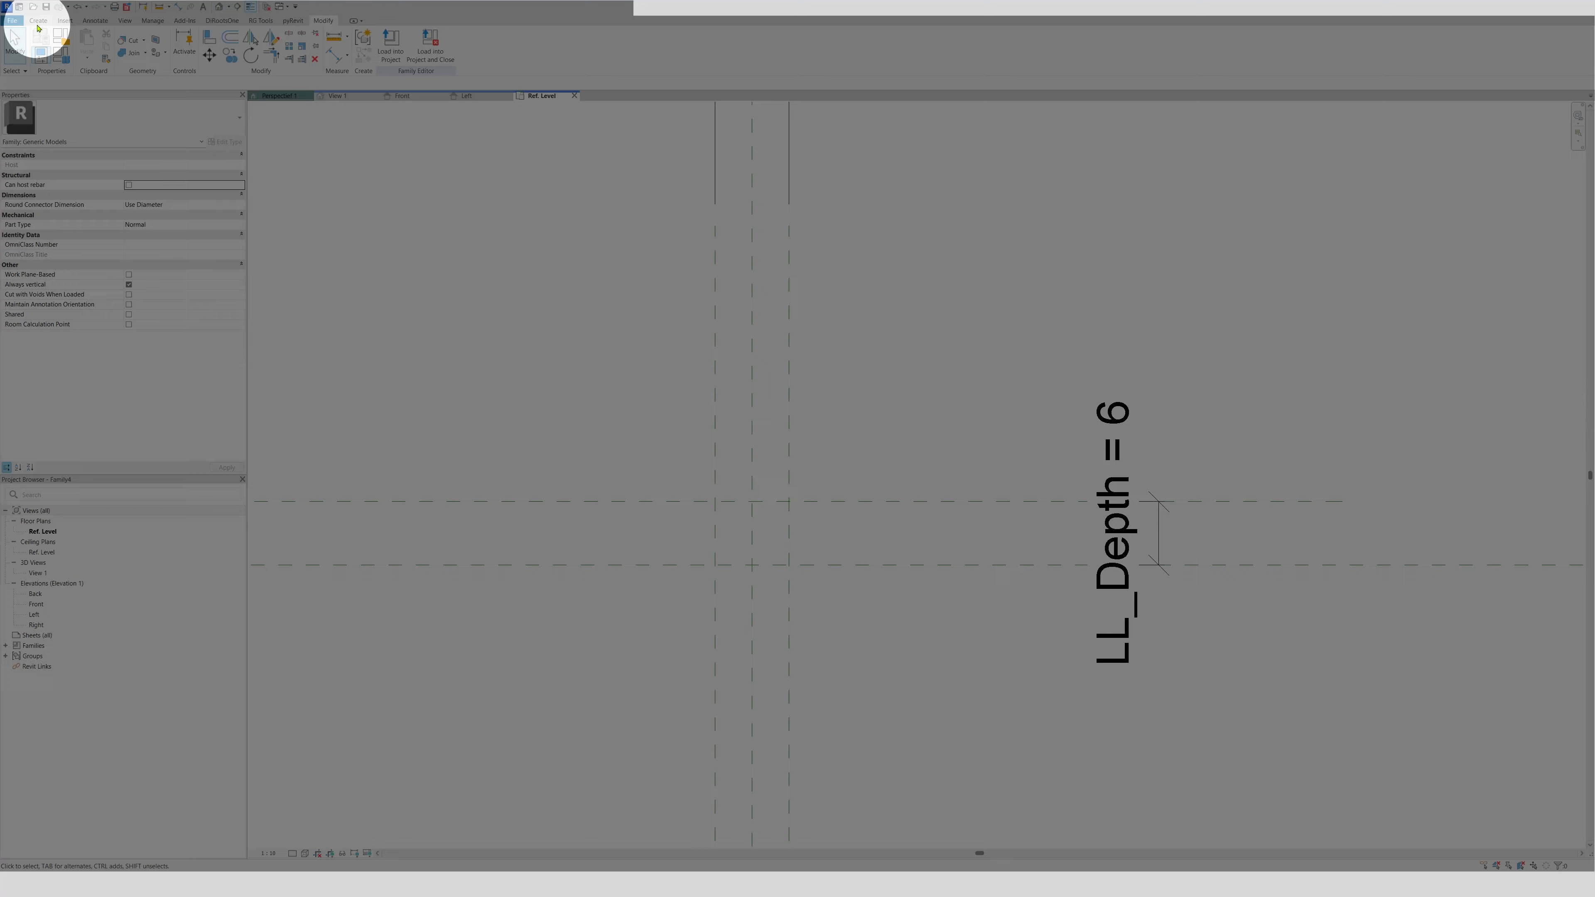
left_click(38, 21)
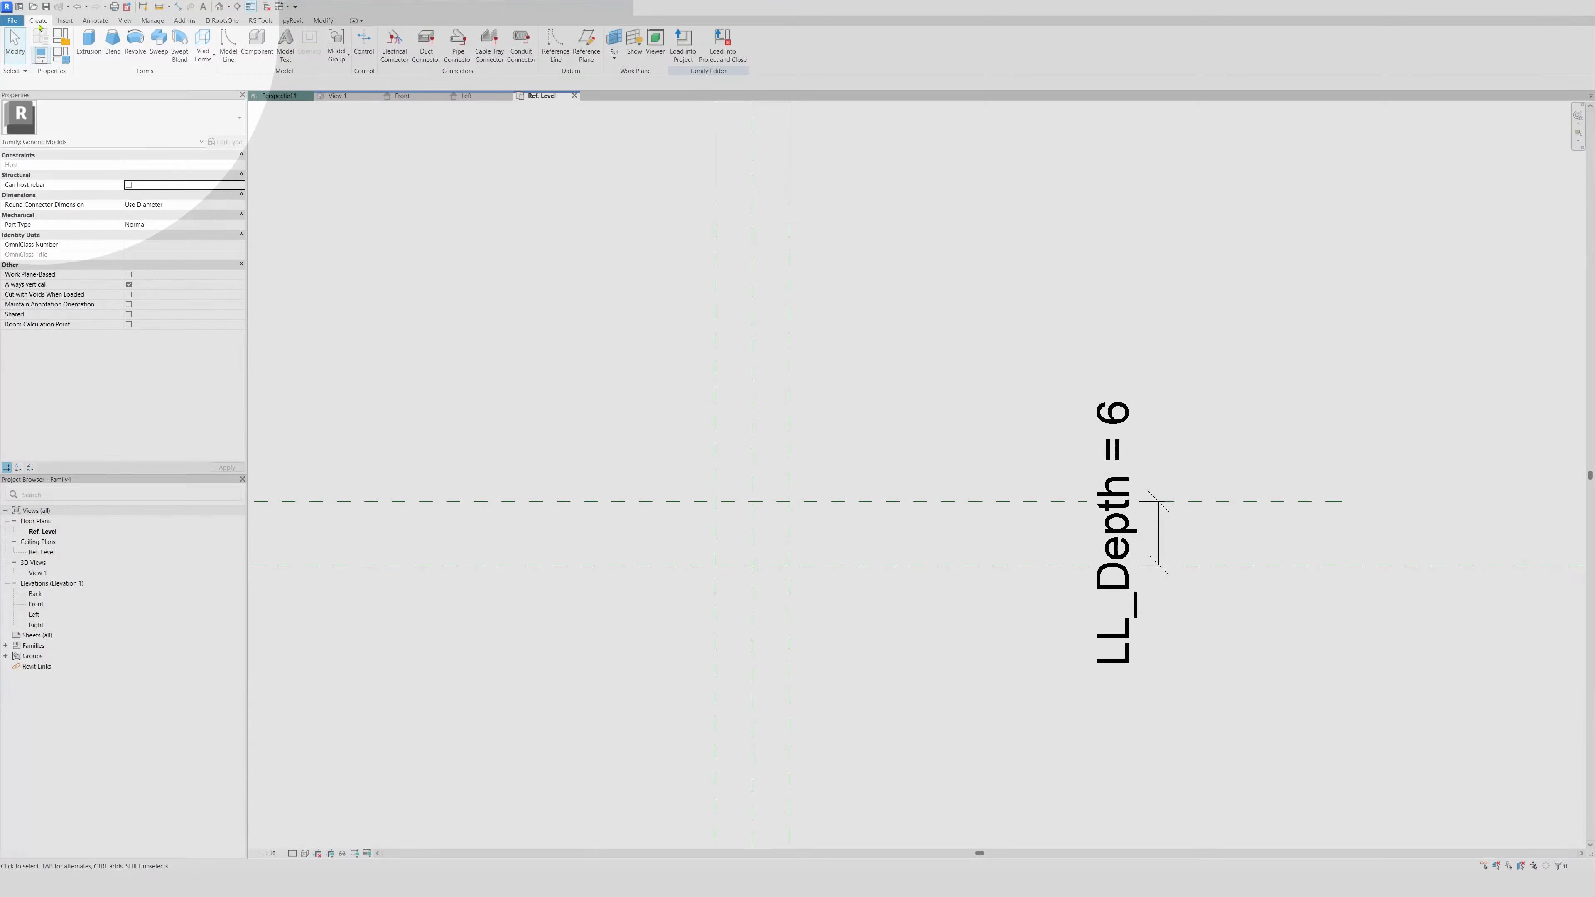
left_click(89, 43)
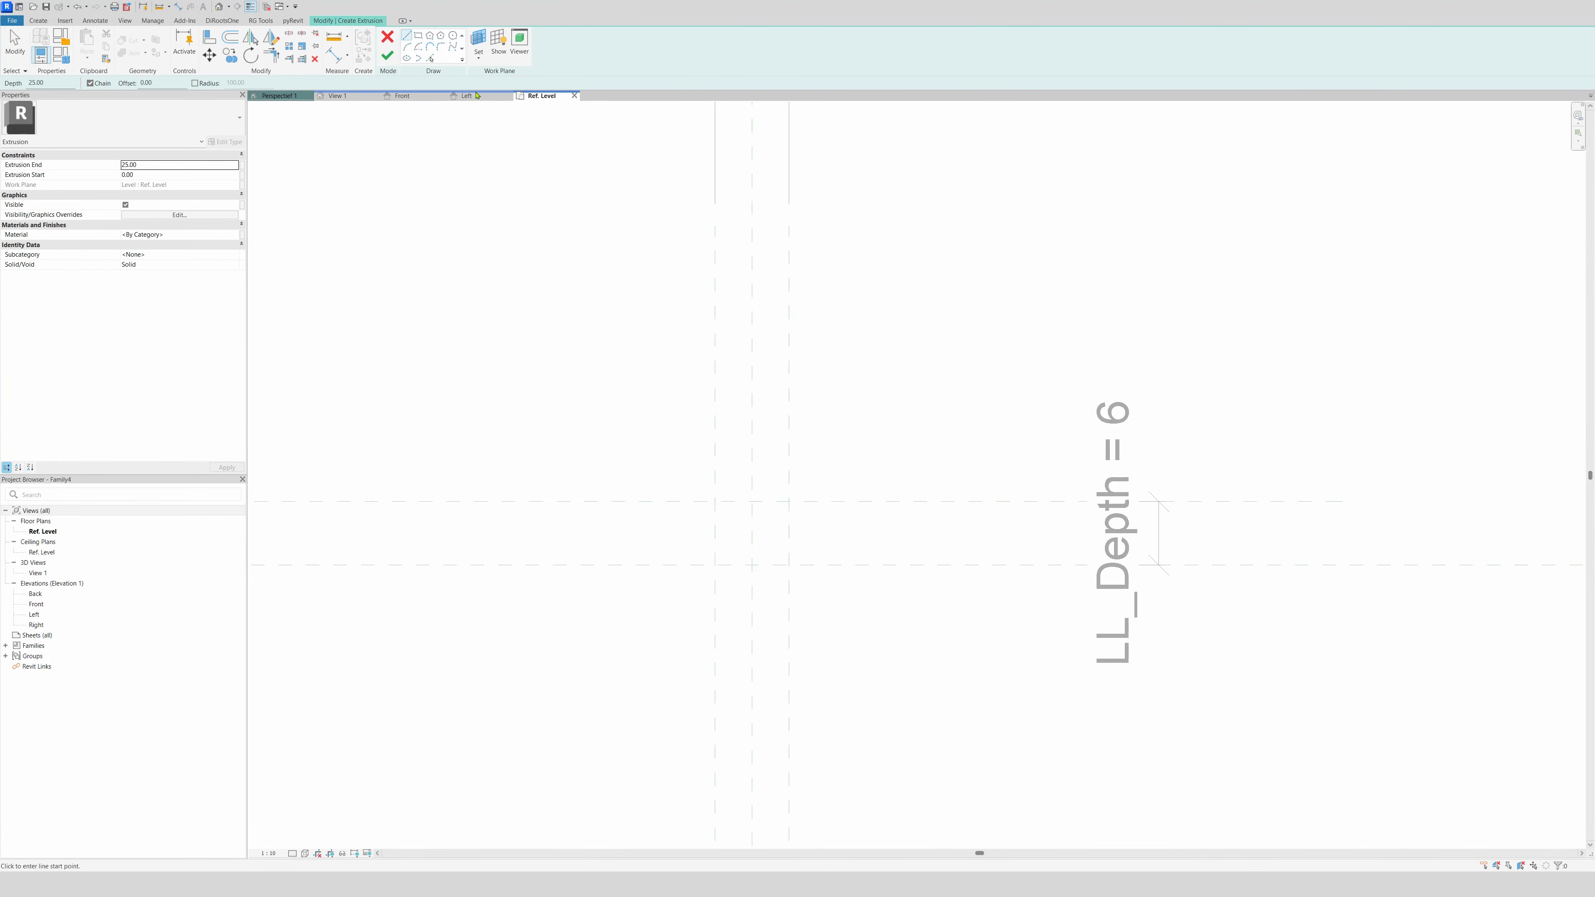
left_click(429, 60)
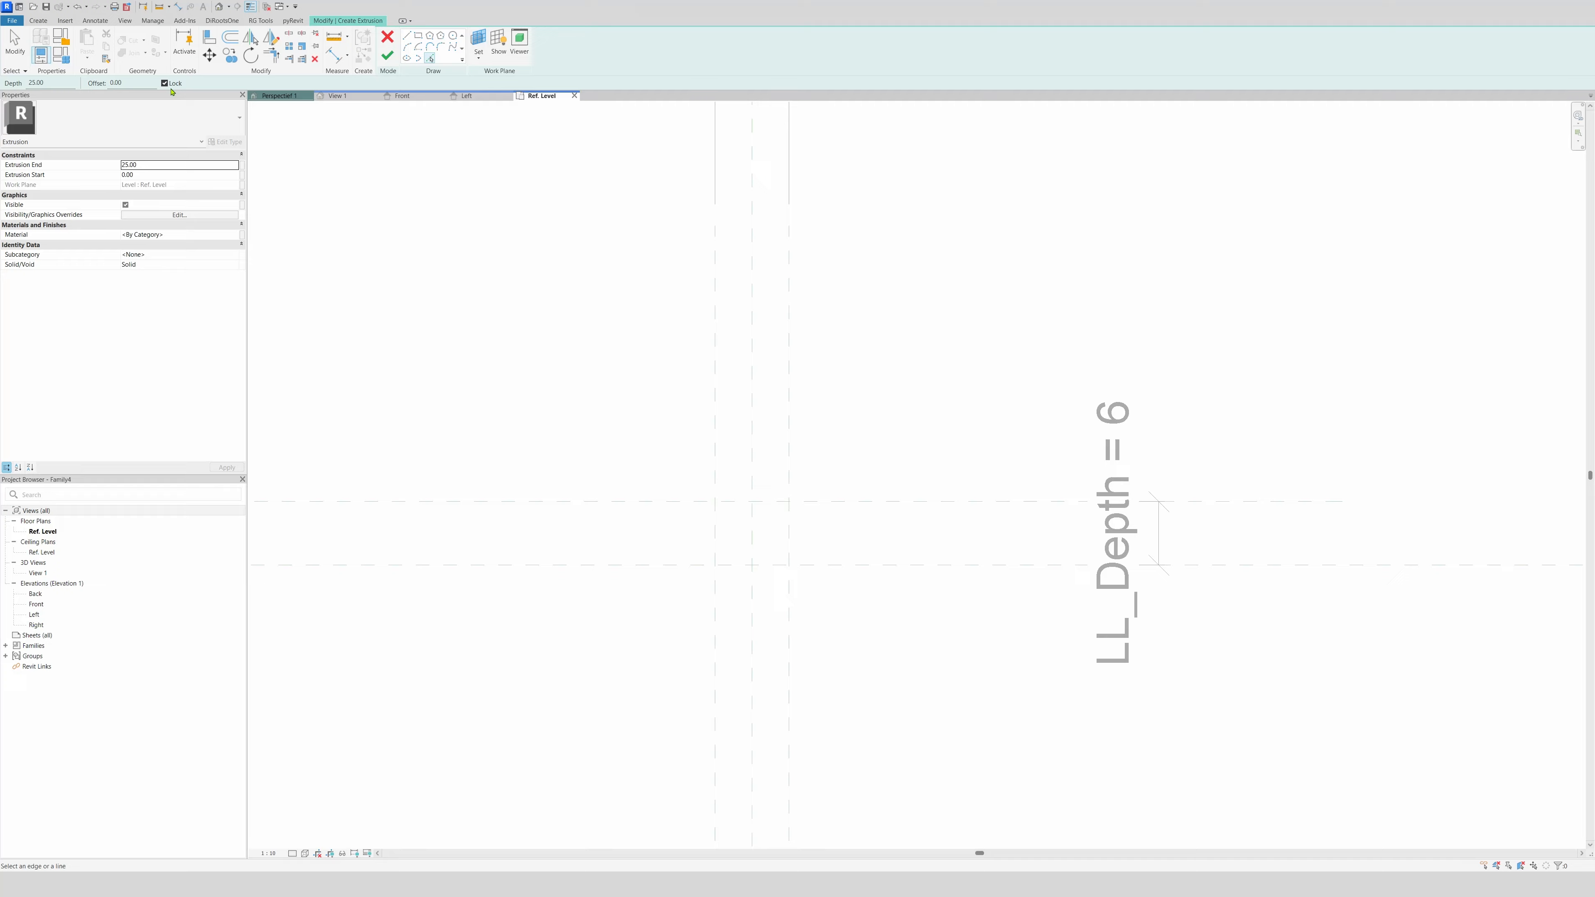
left_click(168, 85)
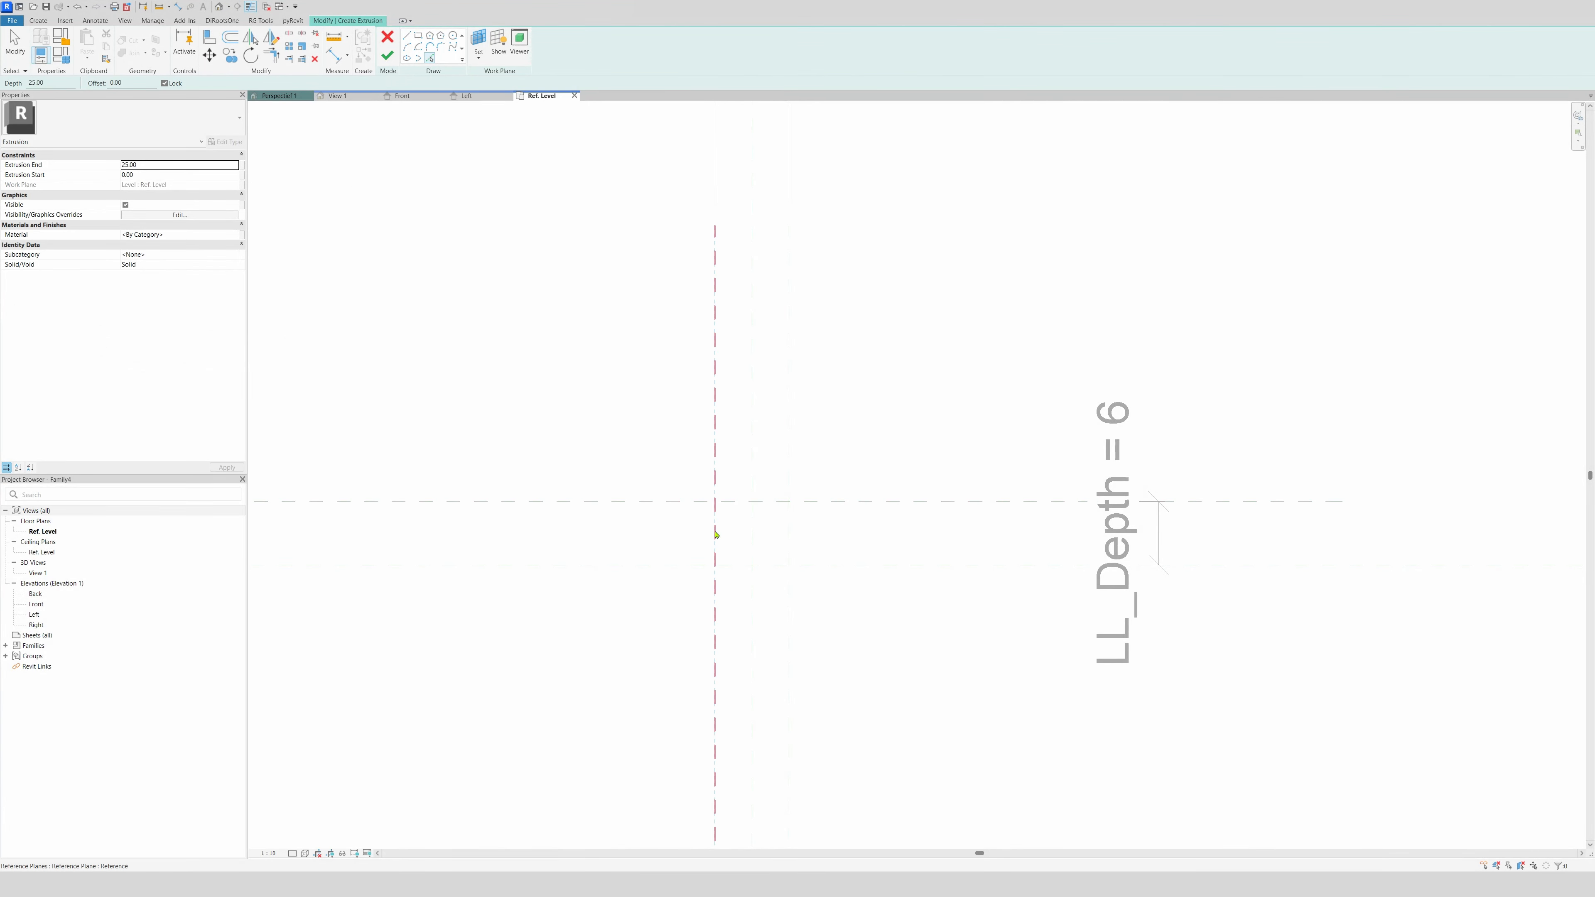
left_click(715, 535)
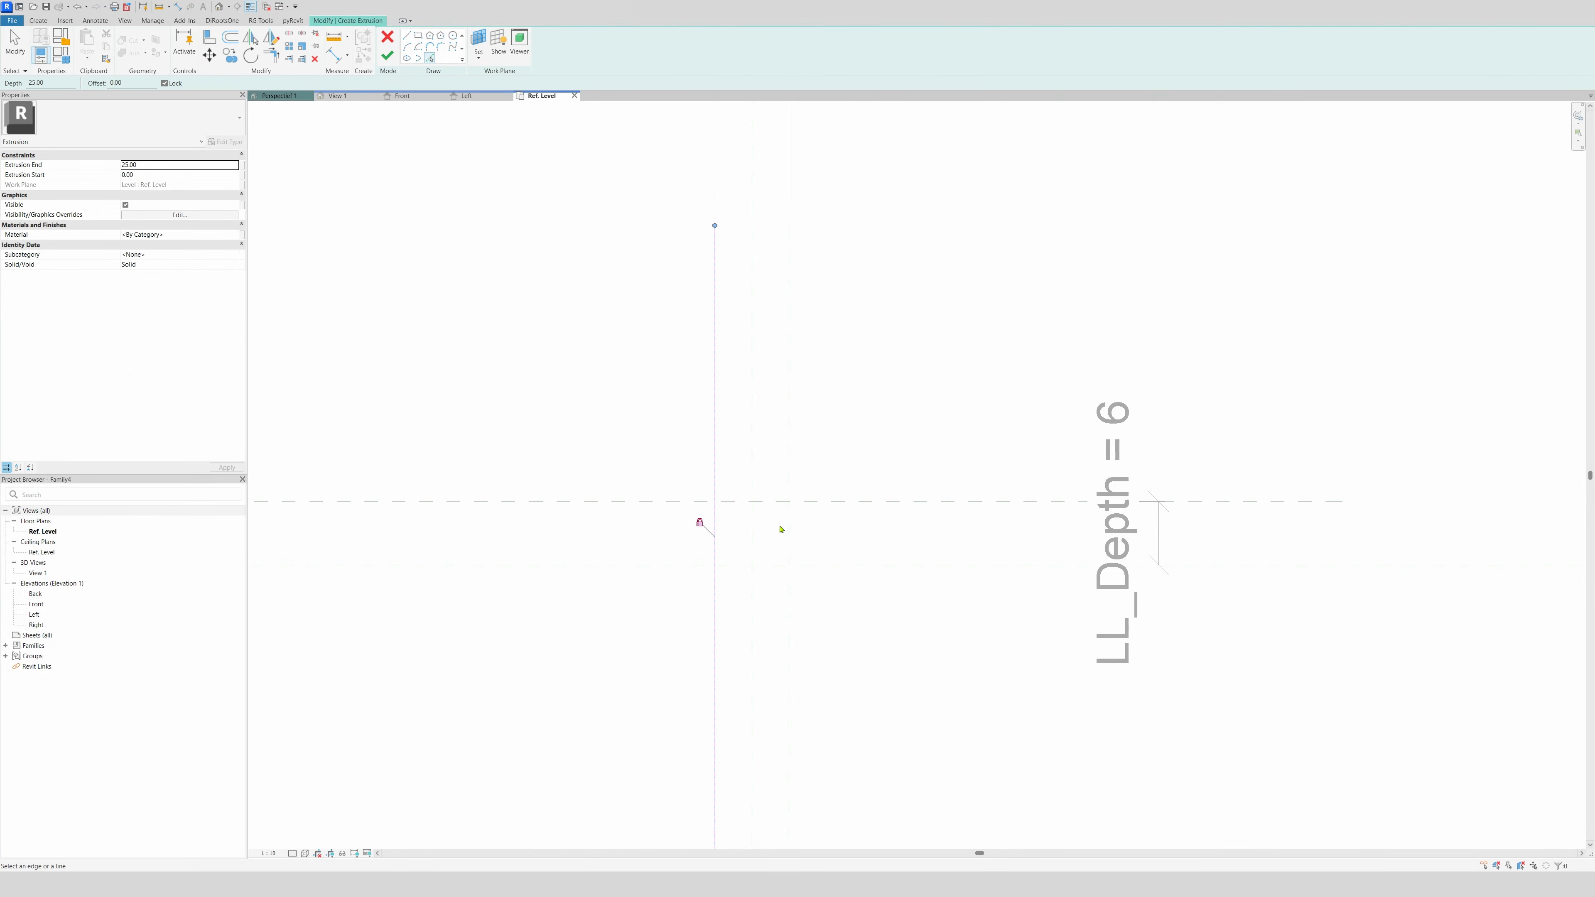
left_click(788, 544)
left_click(779, 564)
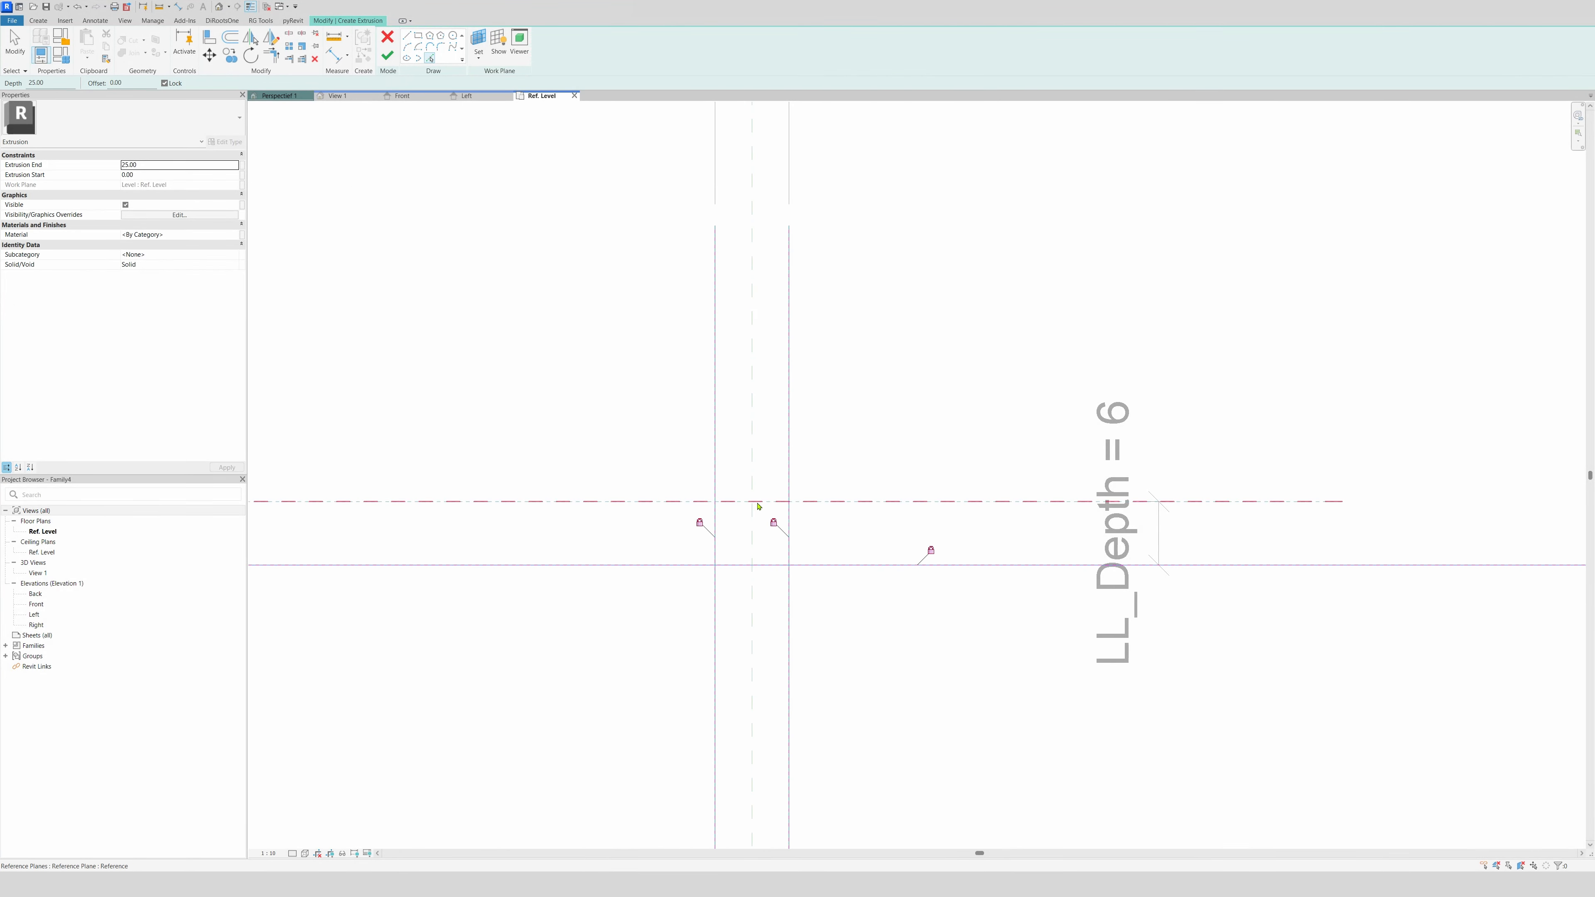
left_click(756, 501)
Split the upper horizontal sketch line between the two vertical sketch lines
key("s")
key("l")
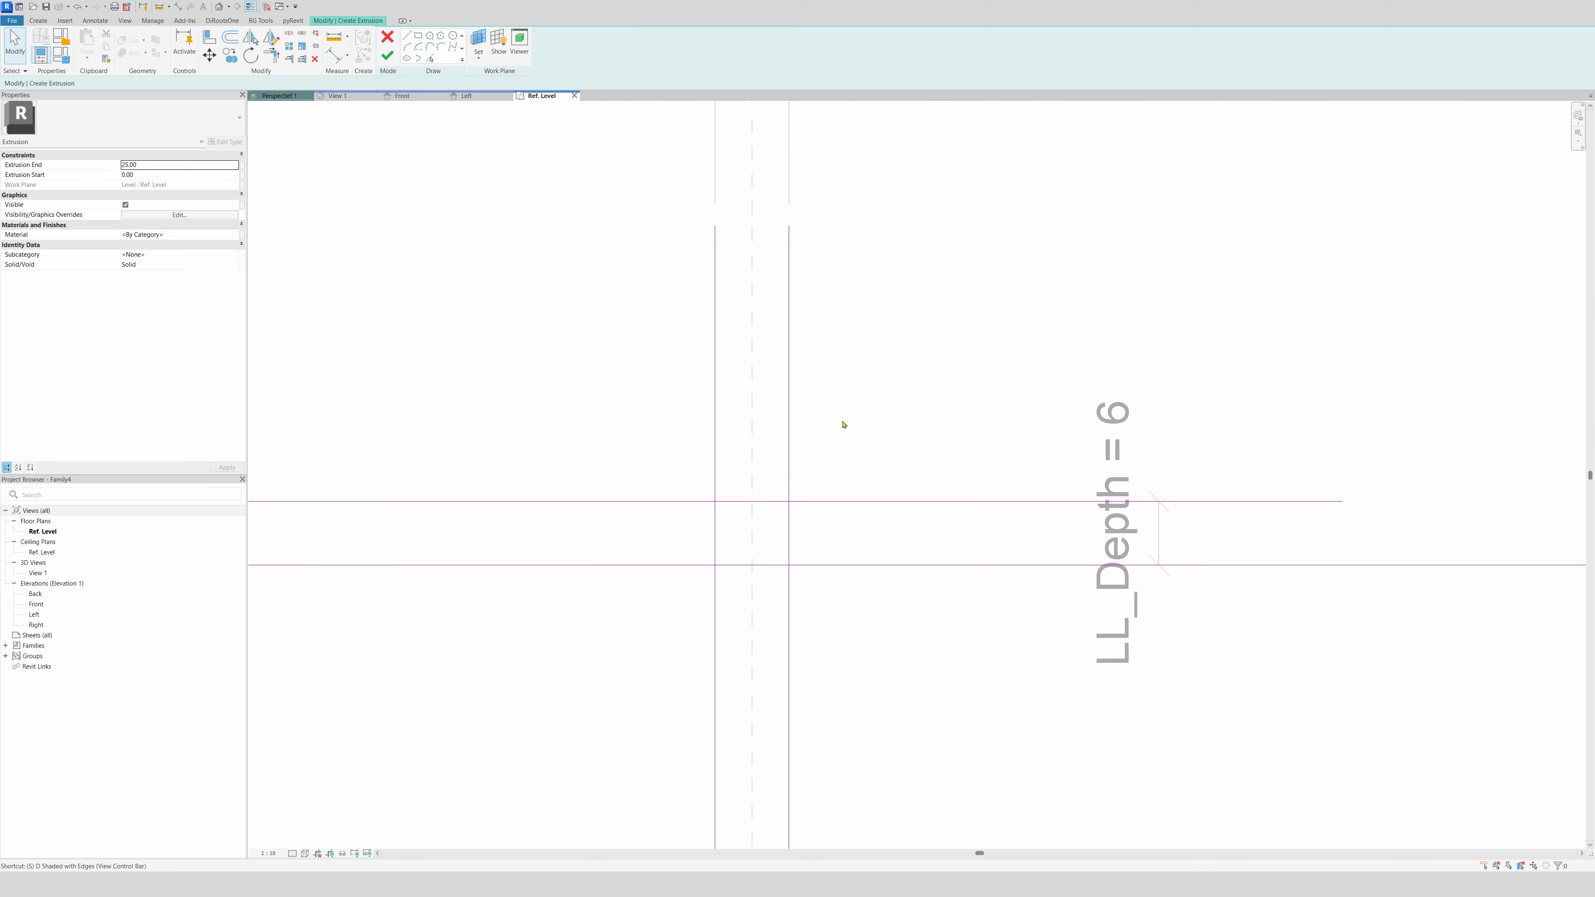
left_click(759, 501)
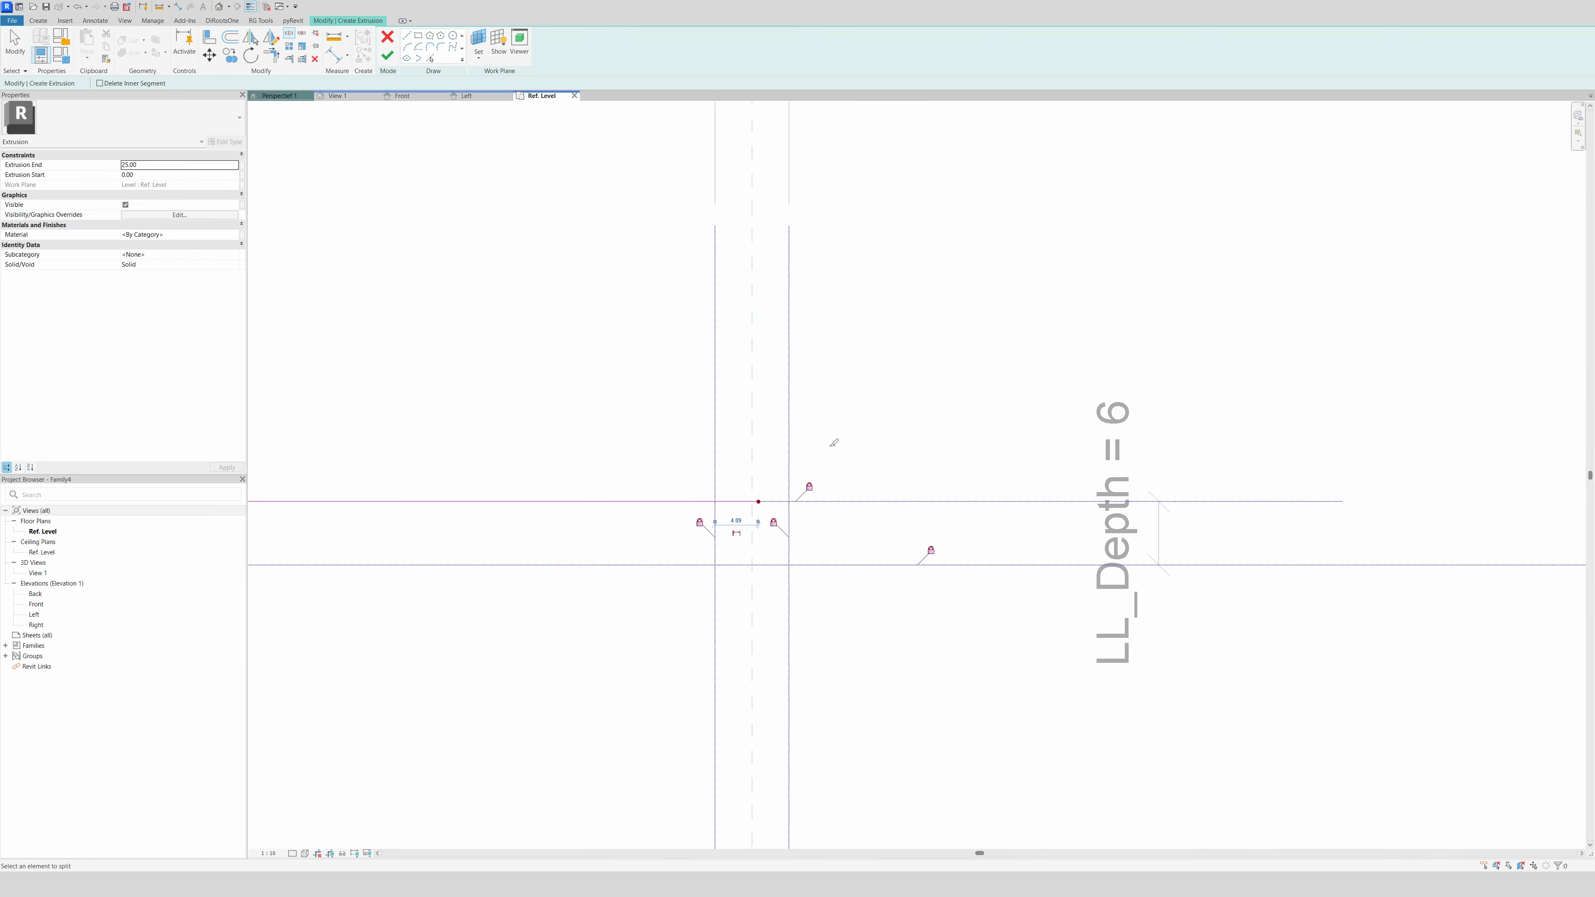
key("Escape")
Offset copies of the sketch lines 0.5 cm inward and delete the inner copy of the upper line
key("o")
key("f")
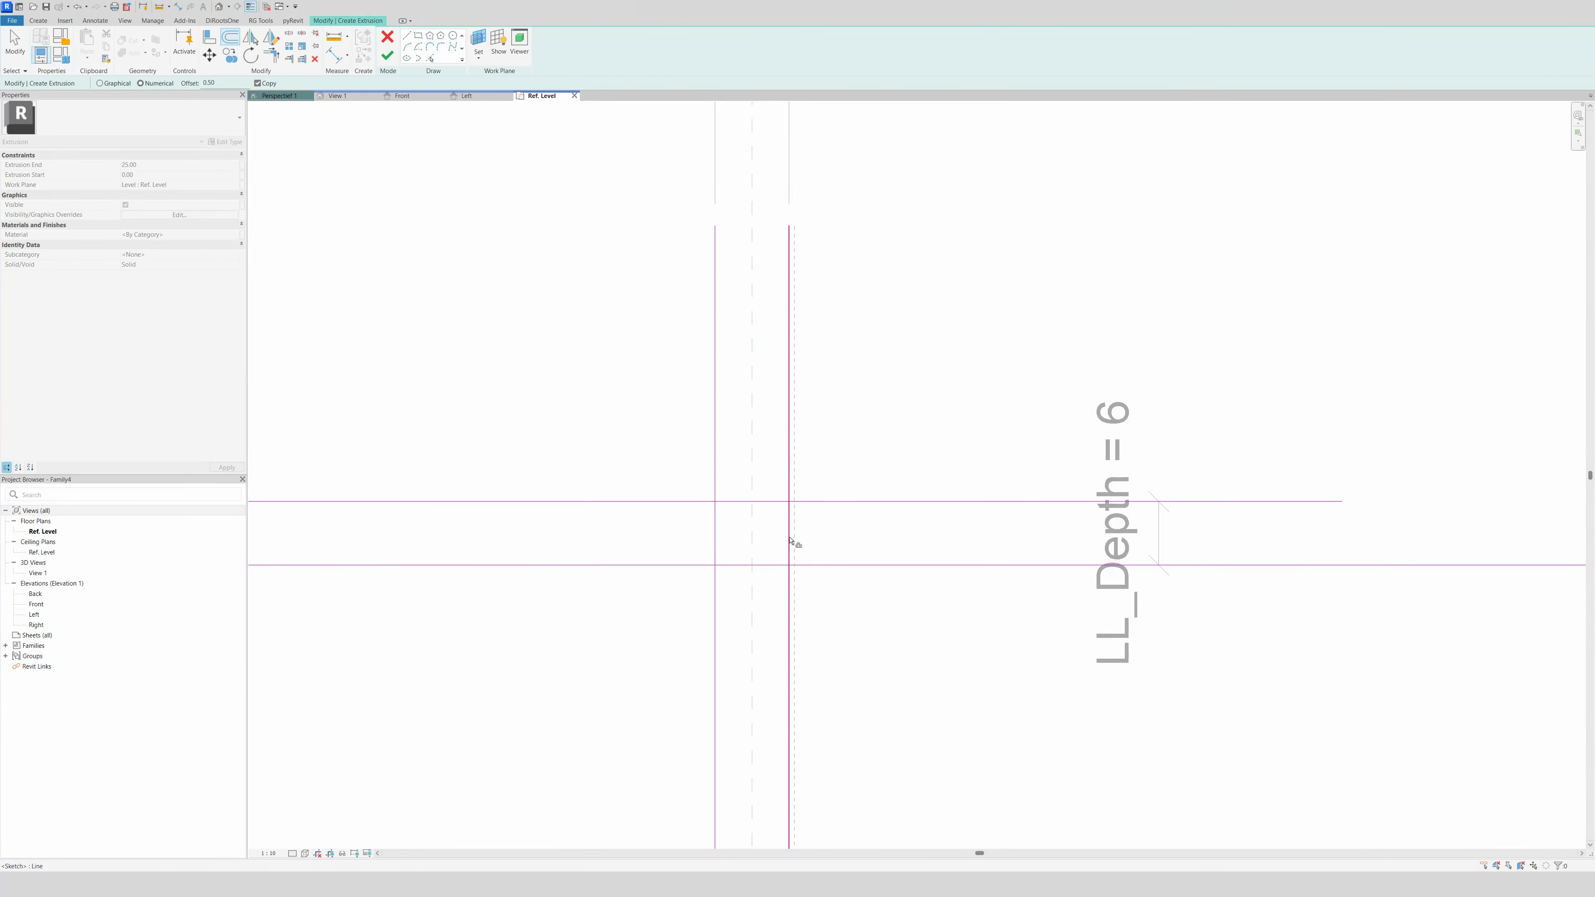
left_click(785, 534)
left_click(761, 562)
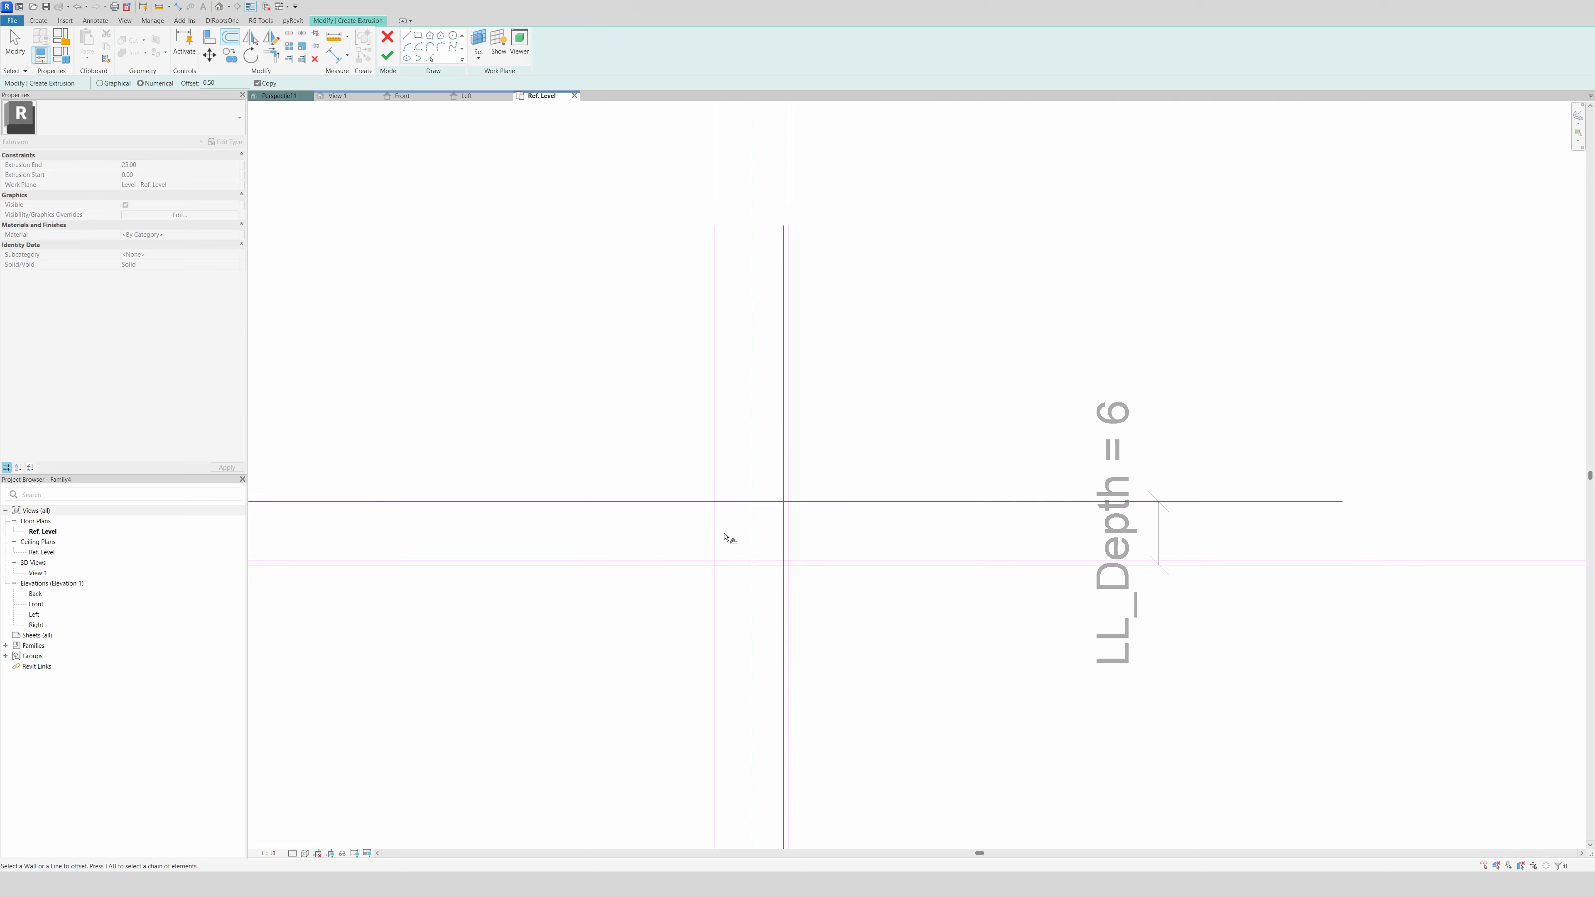
left_click(723, 535)
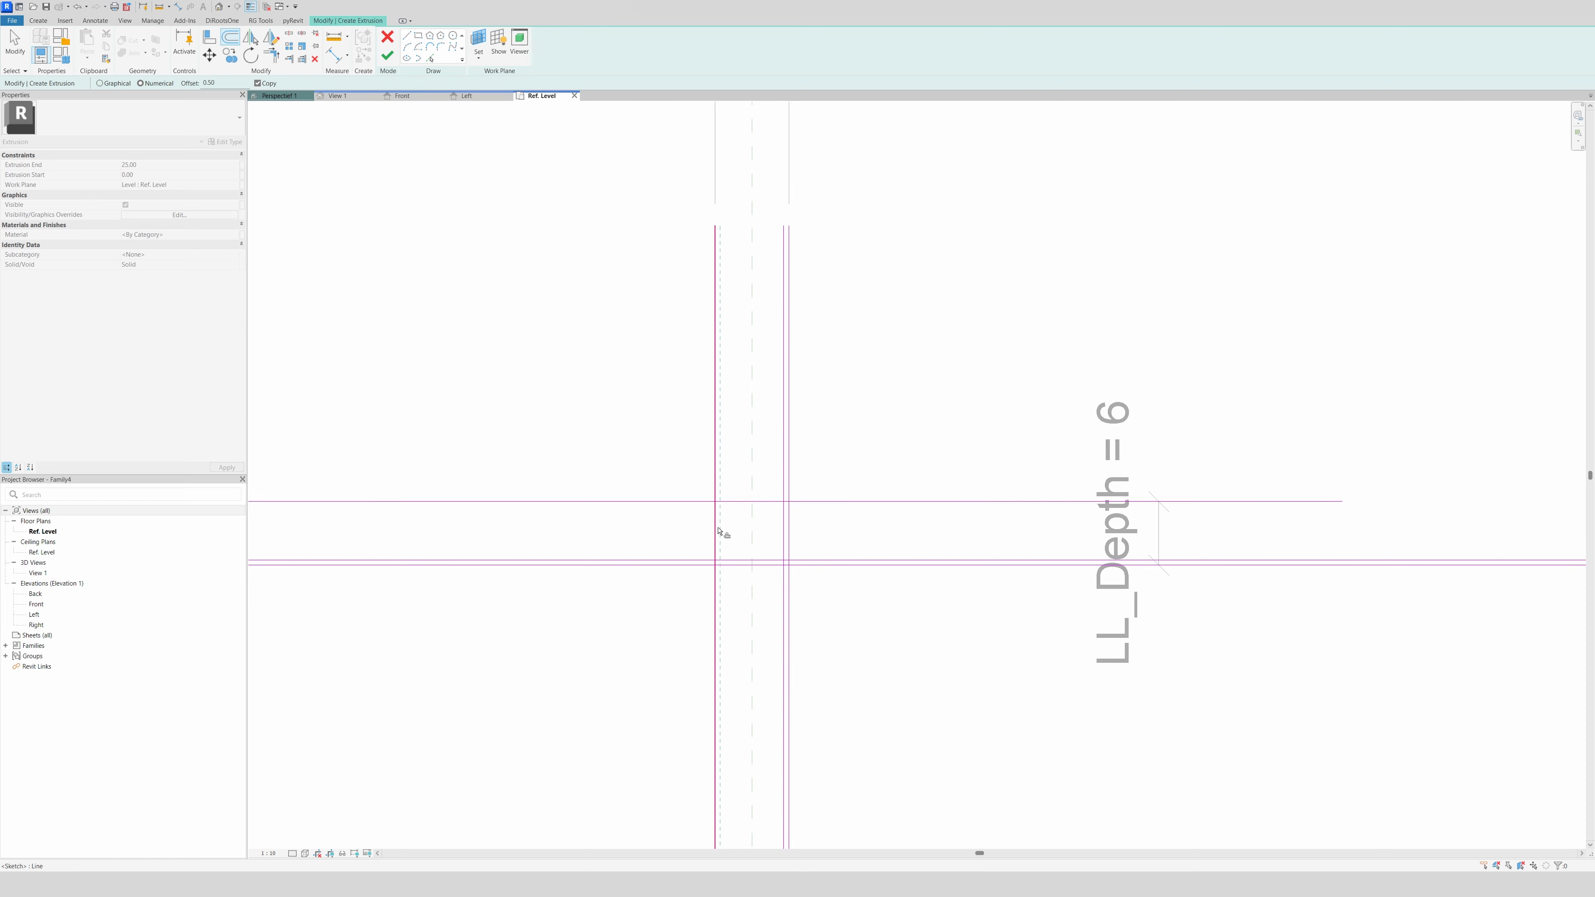
left_click(770, 502)
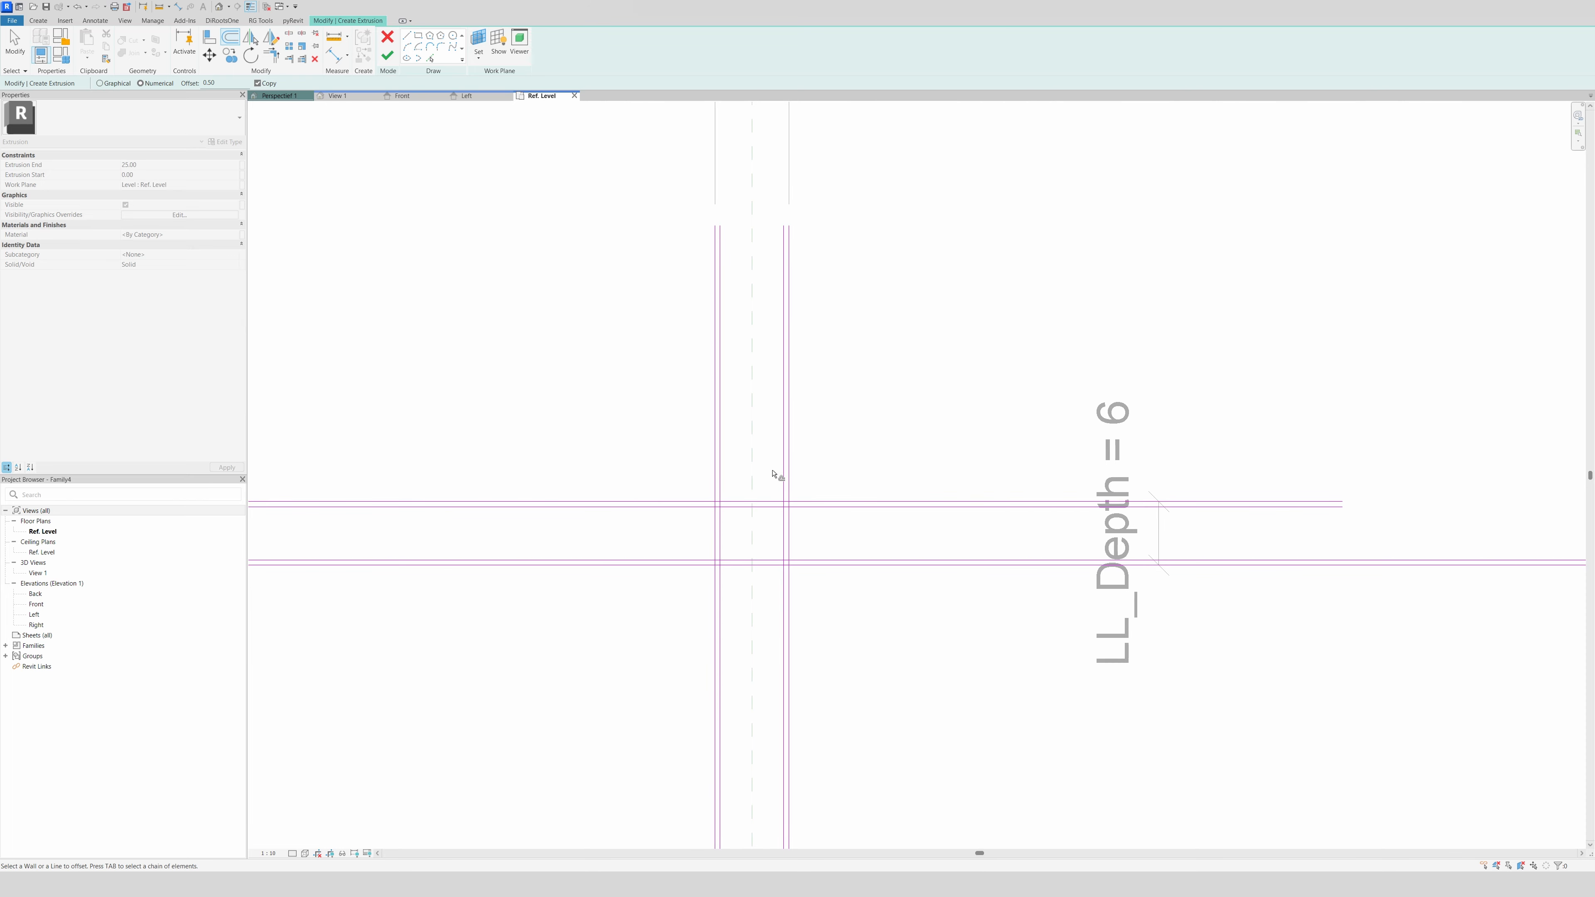
key("Escape")
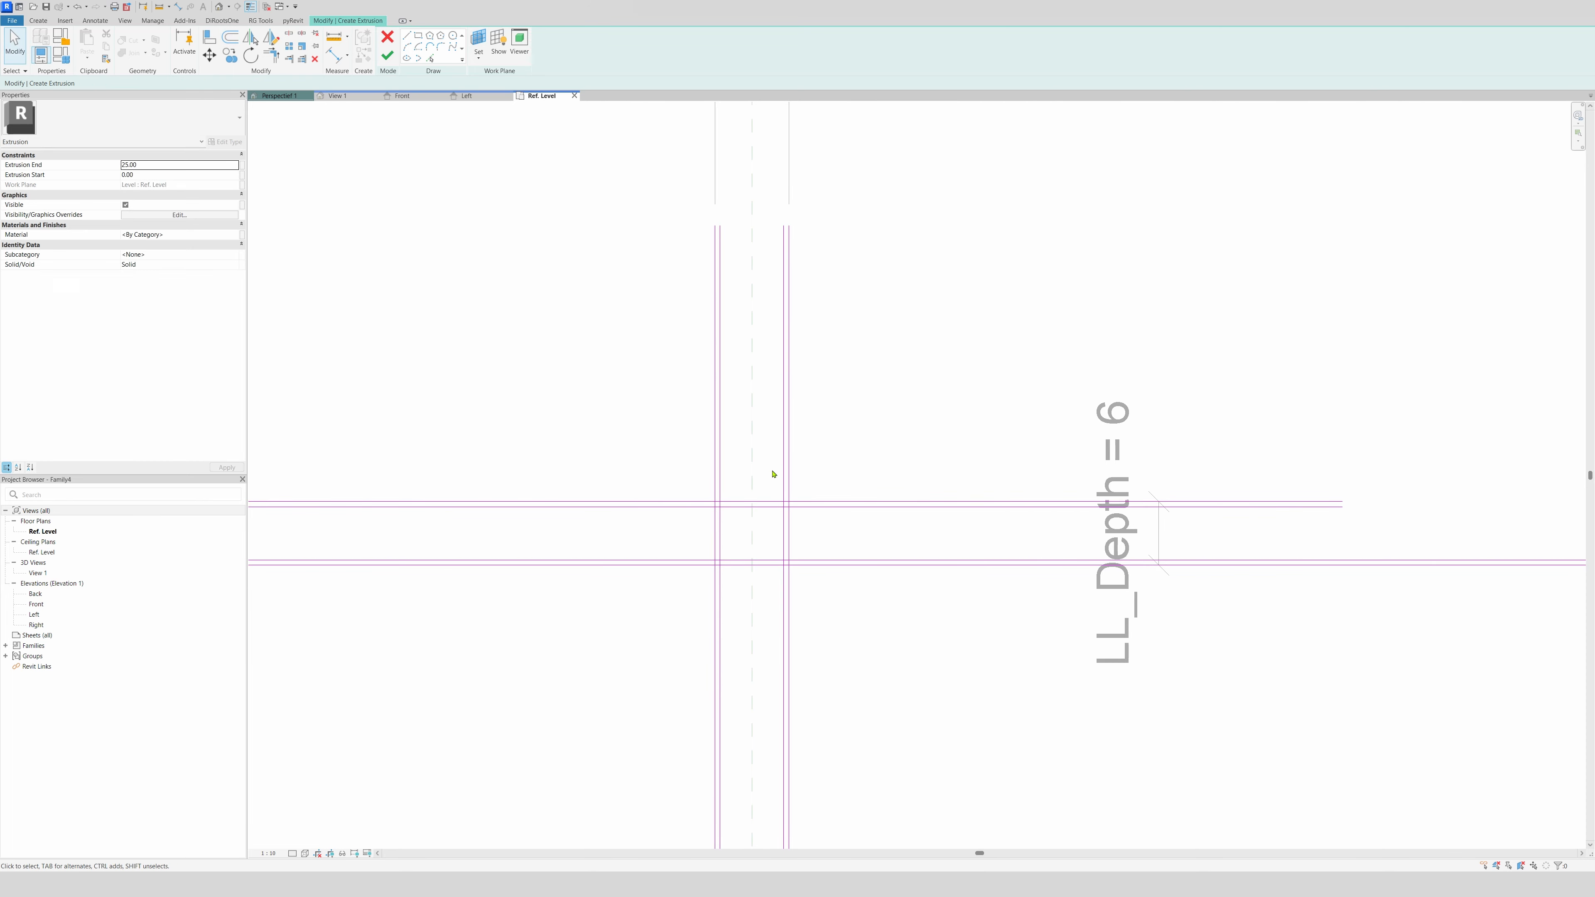
left_click(748, 511)
key("Delete")
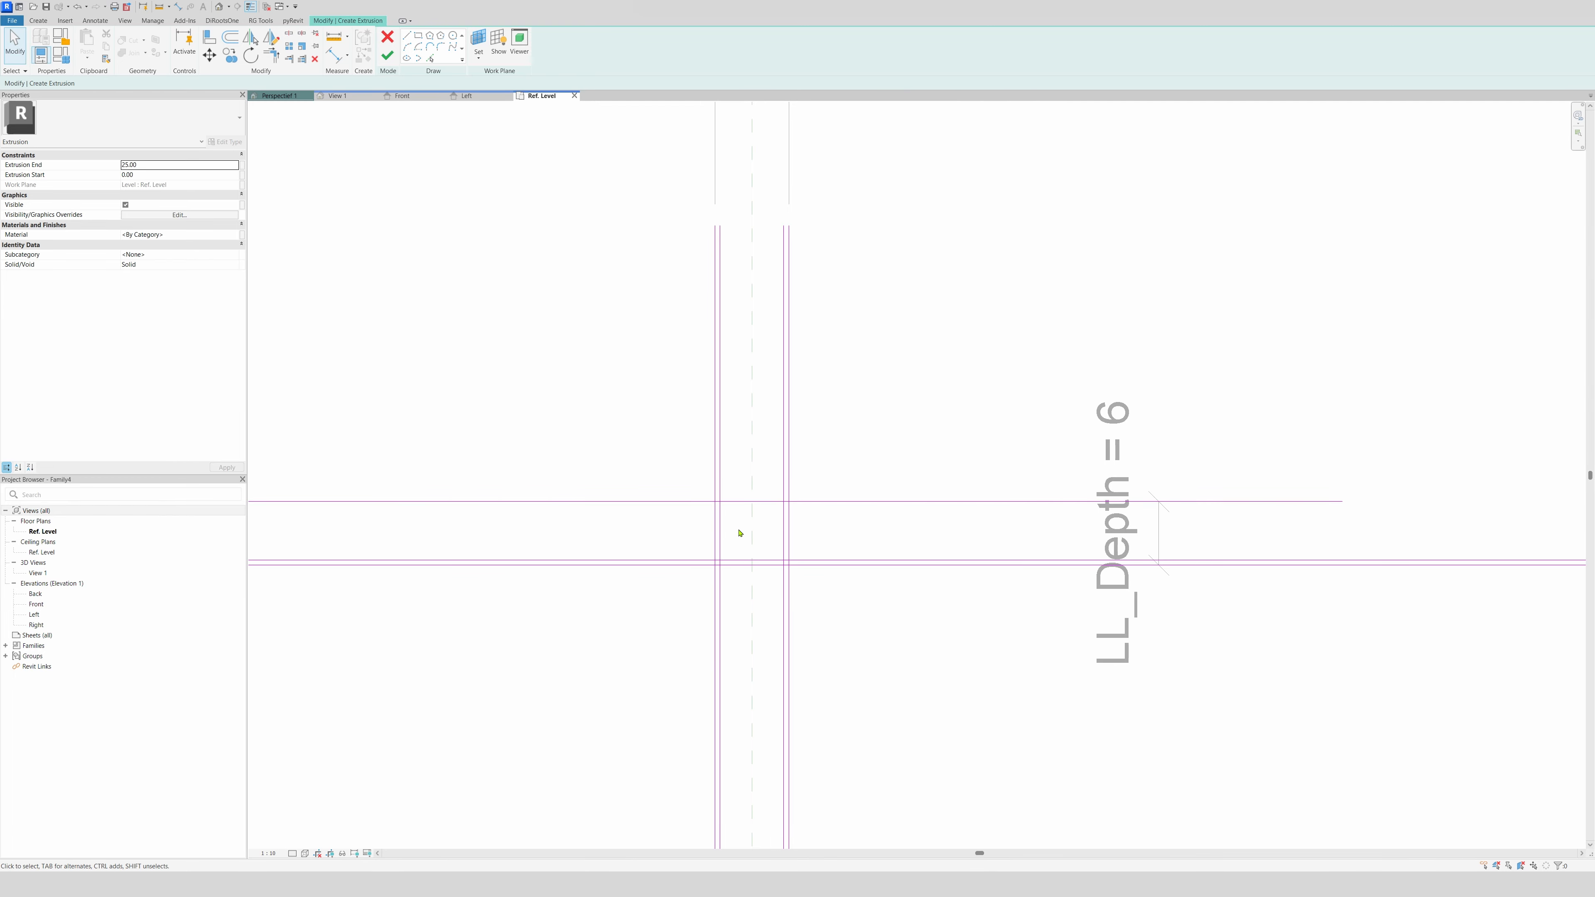
Trim the inner offset lines into a U shape whose open ends meet the split upper line
key("t")
key("r")
scroll(732, 502, "up", 3)
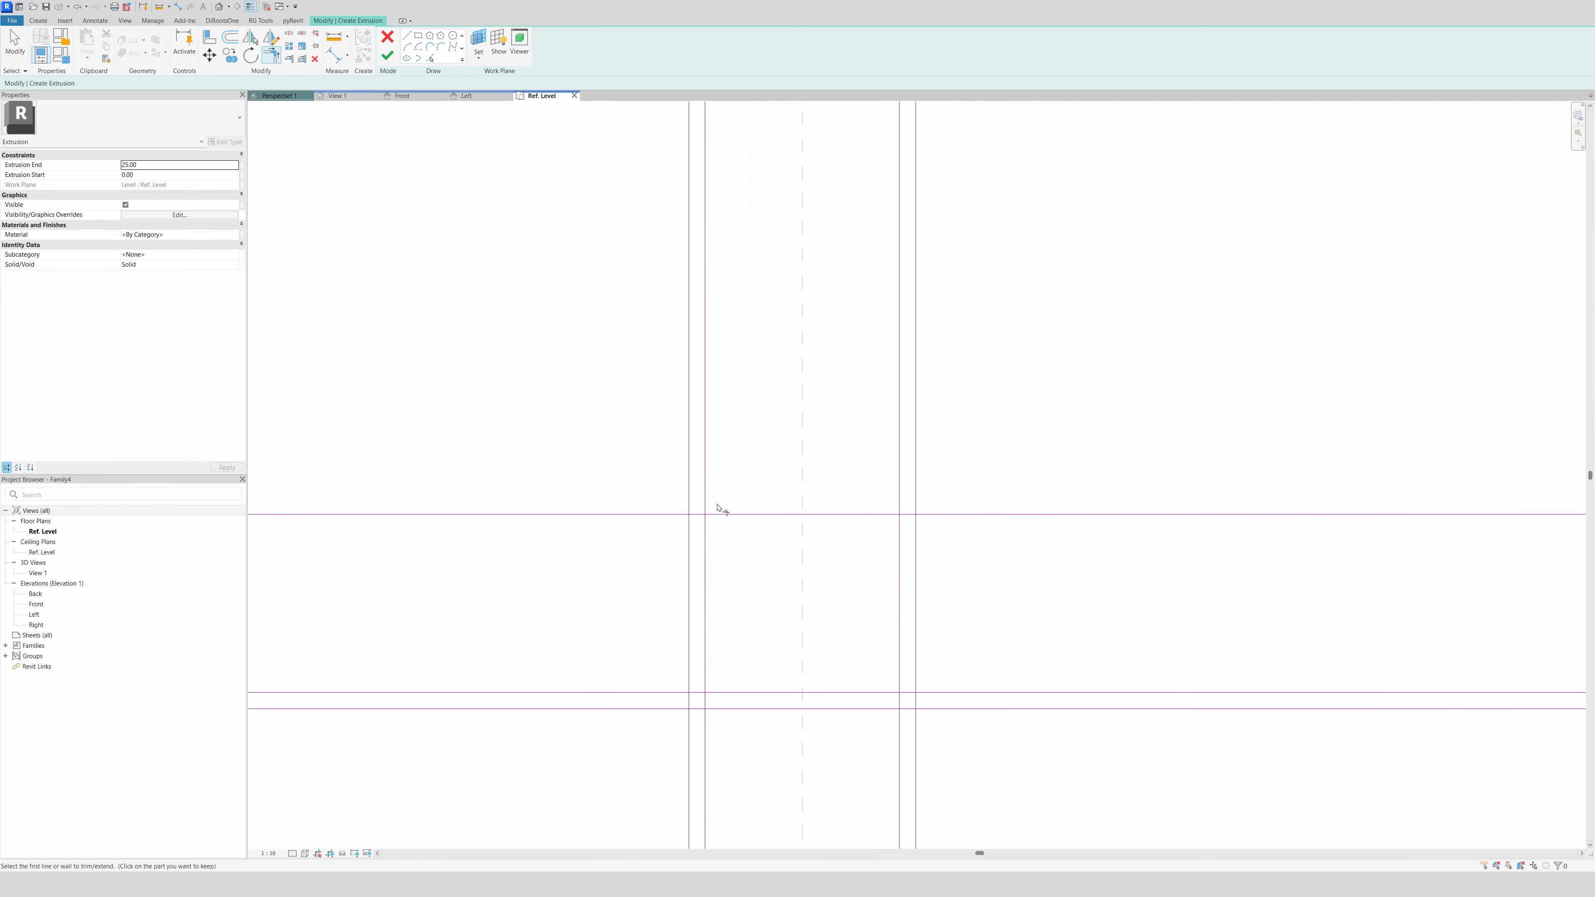
left_click(703, 531)
left_click(707, 577)
left_click(747, 694)
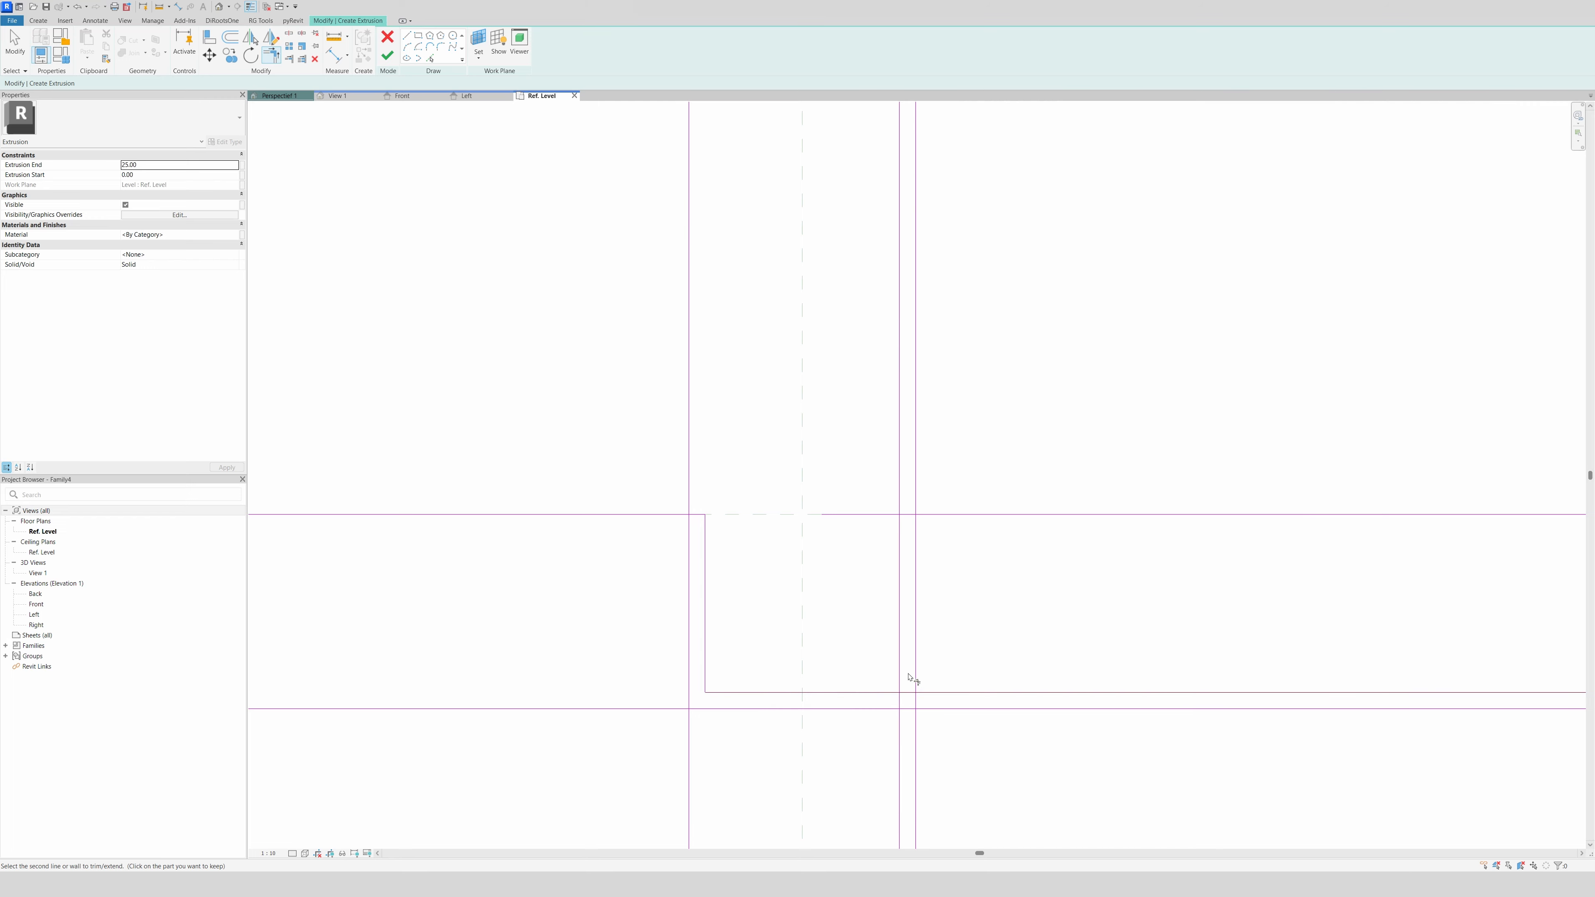
left_click(902, 647)
left_click(903, 545)
left_click(911, 515)
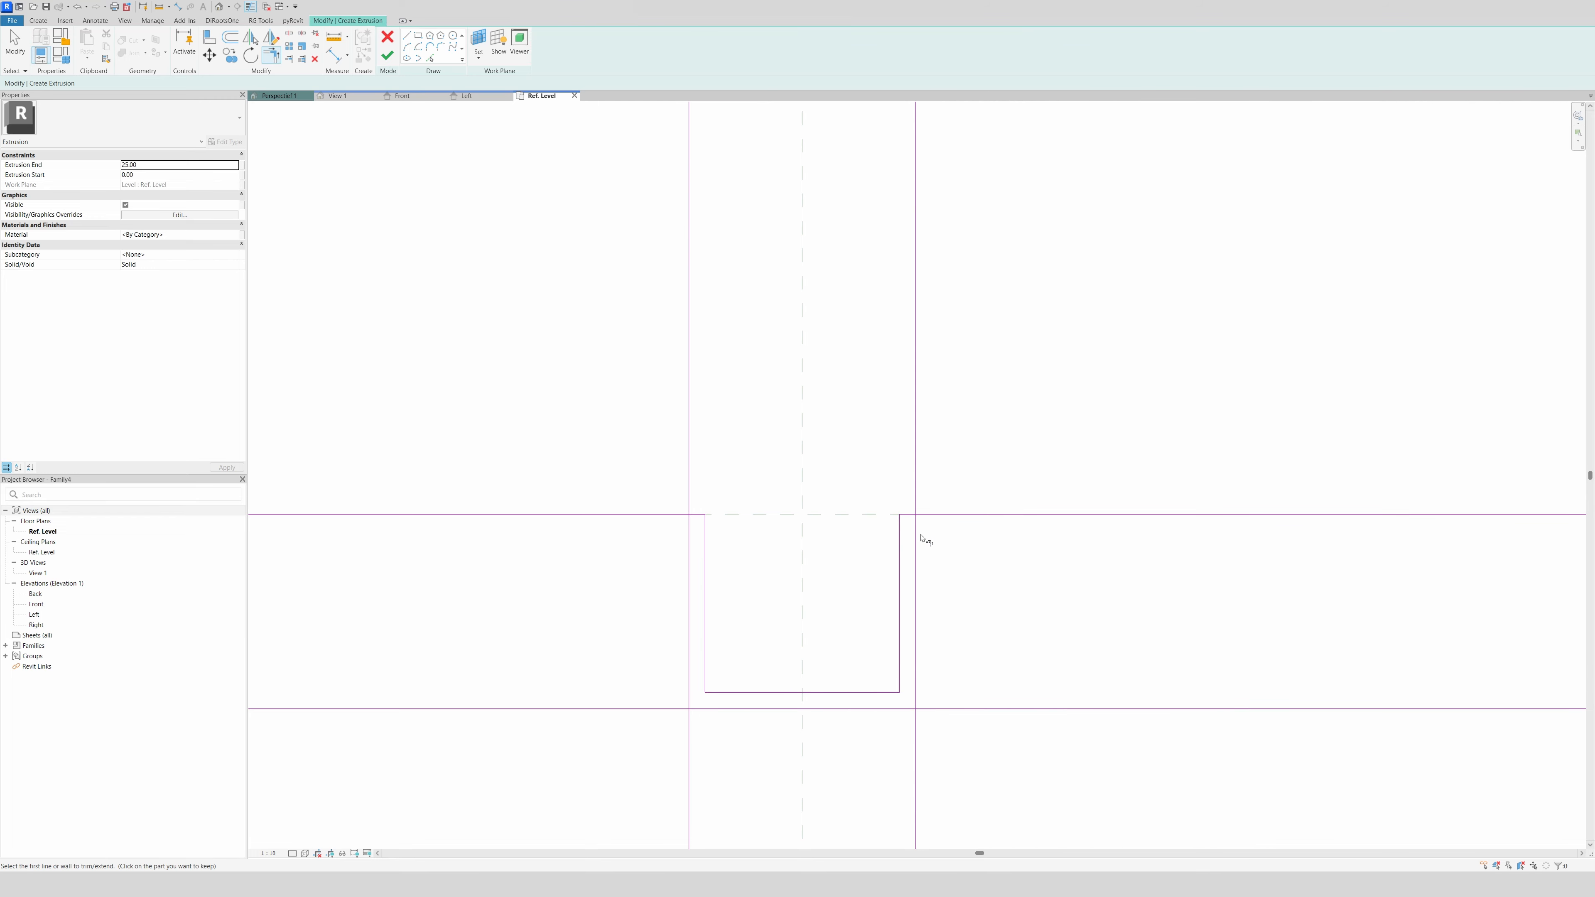
Trim the outer sketch lines to close the U-shaped channel profile along its sides, base and end caps
left_click(917, 542)
left_click(908, 515)
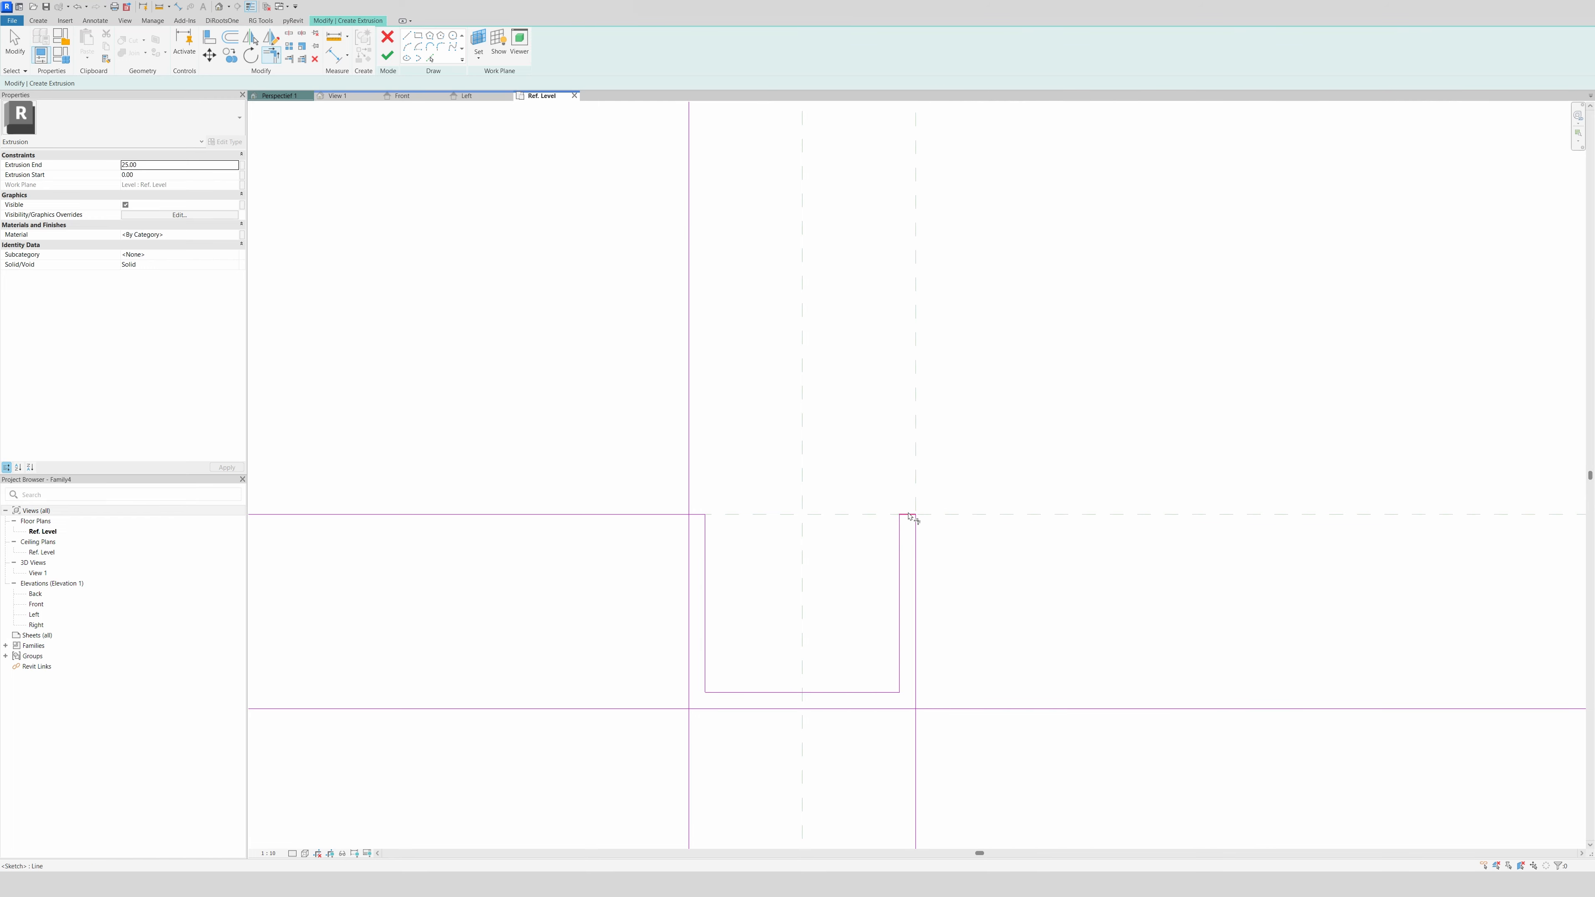
left_click(870, 713)
left_click(706, 712)
left_click(691, 680)
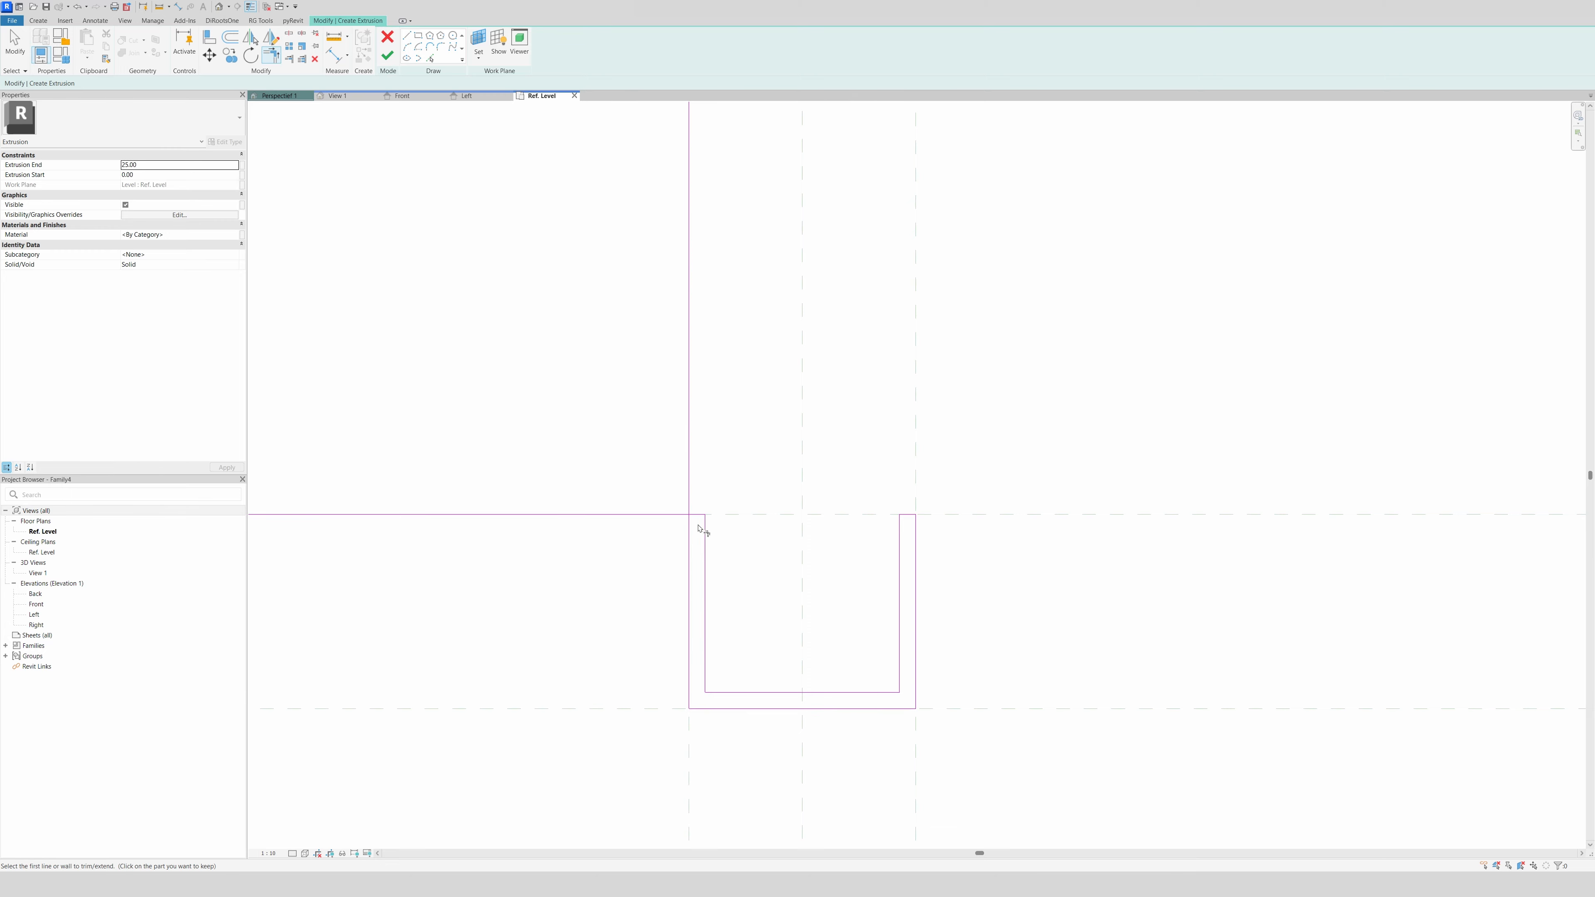
left_click(696, 529)
left_click(698, 516)
scroll(719, 445, "down", 1)
key("Escape")
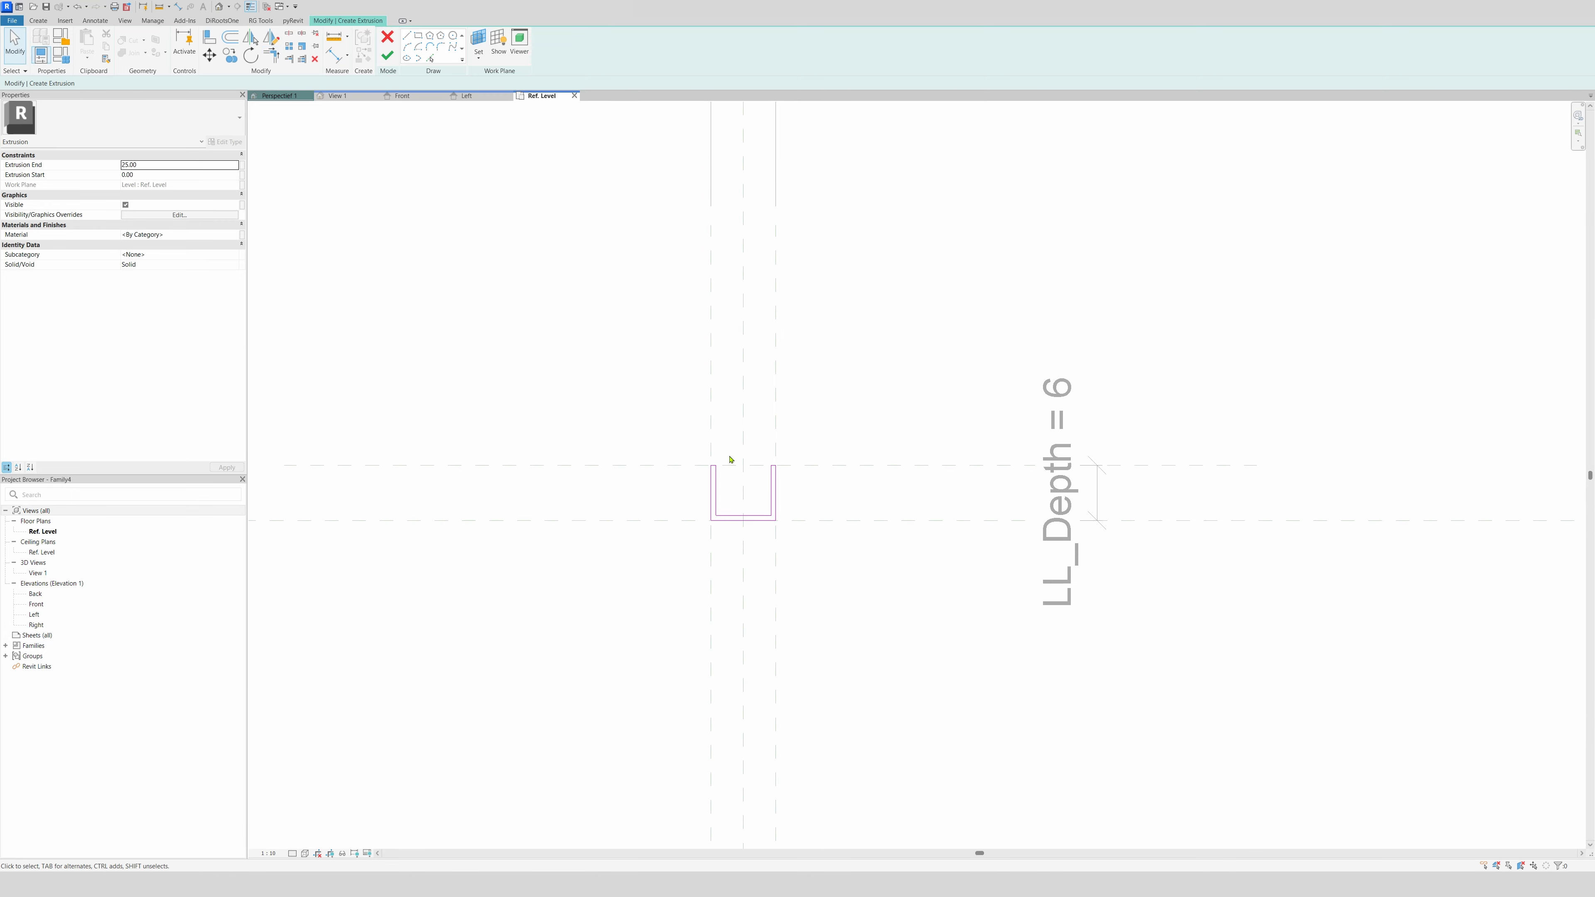
left_click(715, 483)
left_click(738, 425)
Dimension the thickness of both side walls, from each outer width plane to the adjacent inner sketch line
scroll(739, 428, "up", 4)
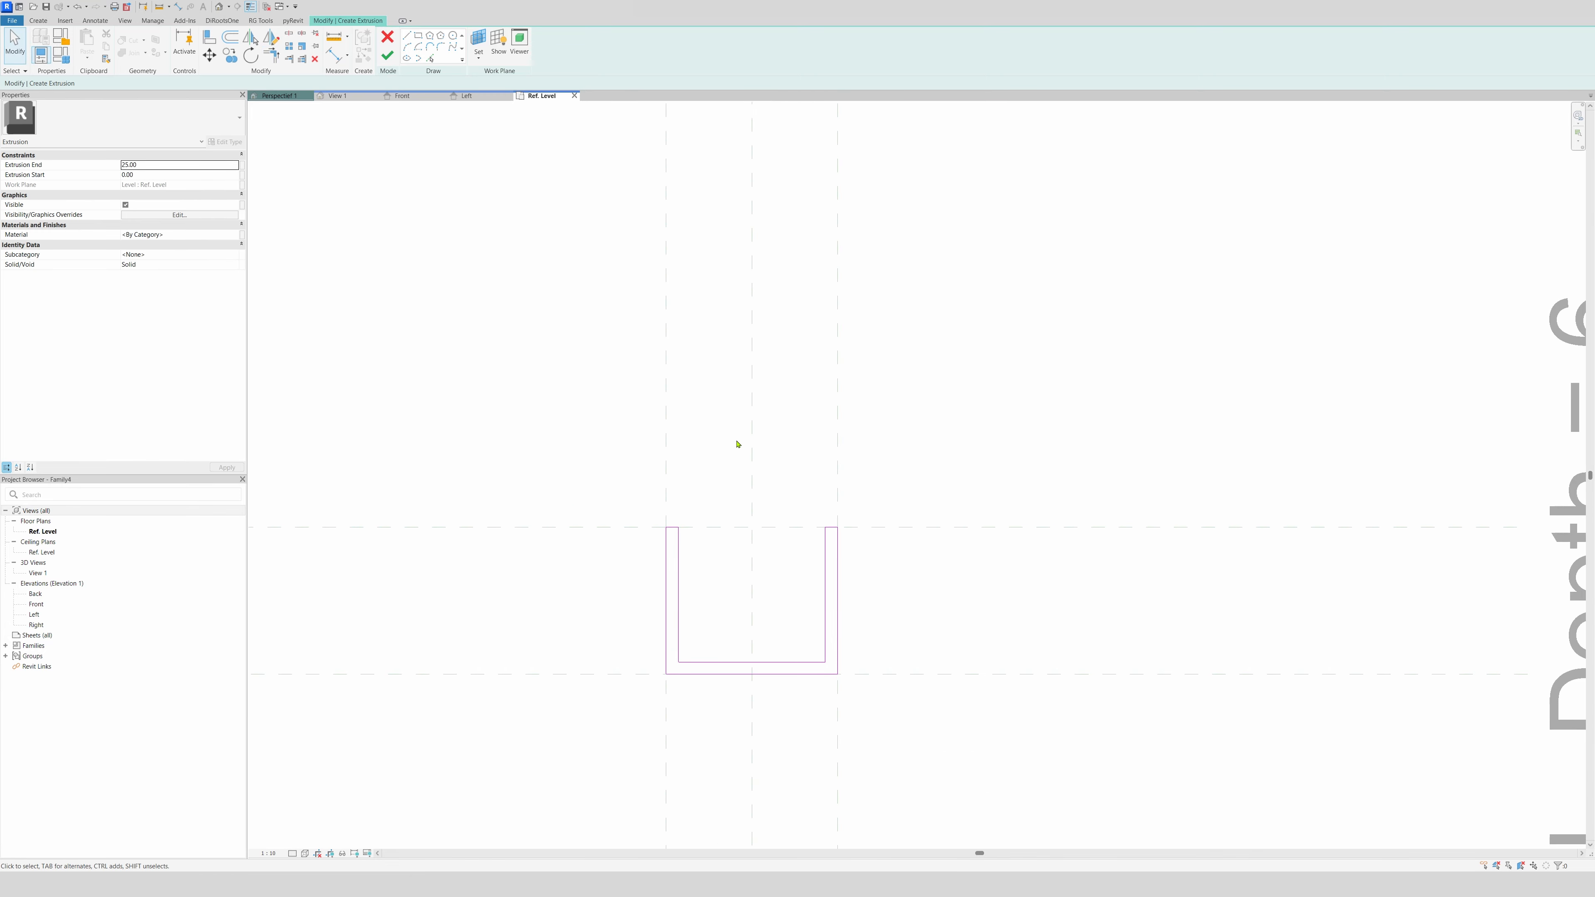
key("d")
key("i")
left_click(668, 460)
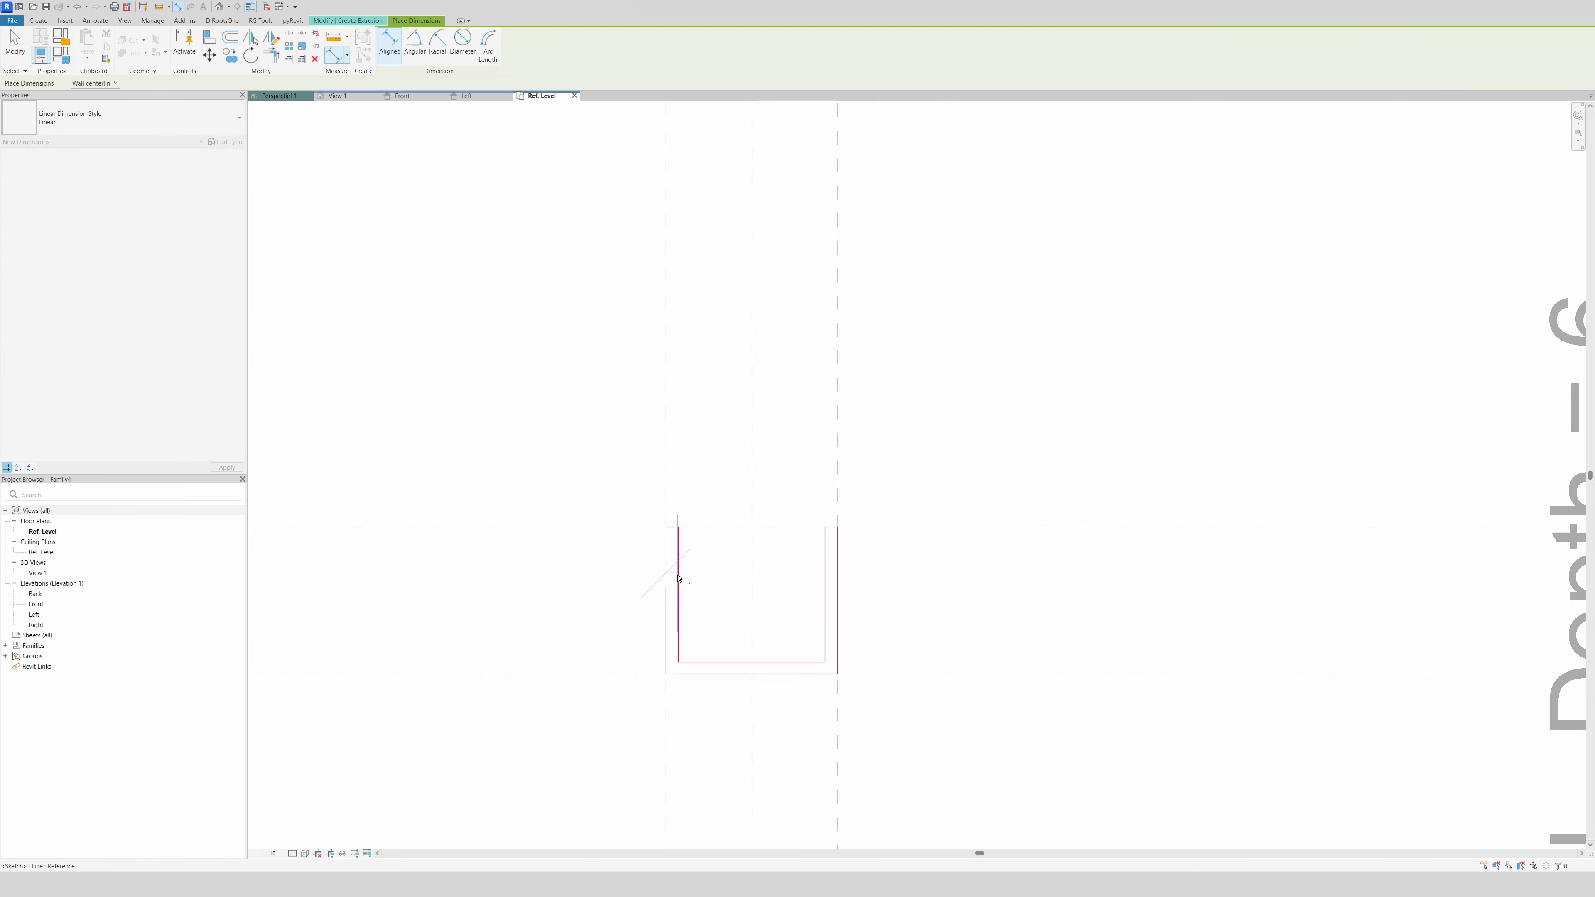
left_click(679, 576)
left_click(699, 442)
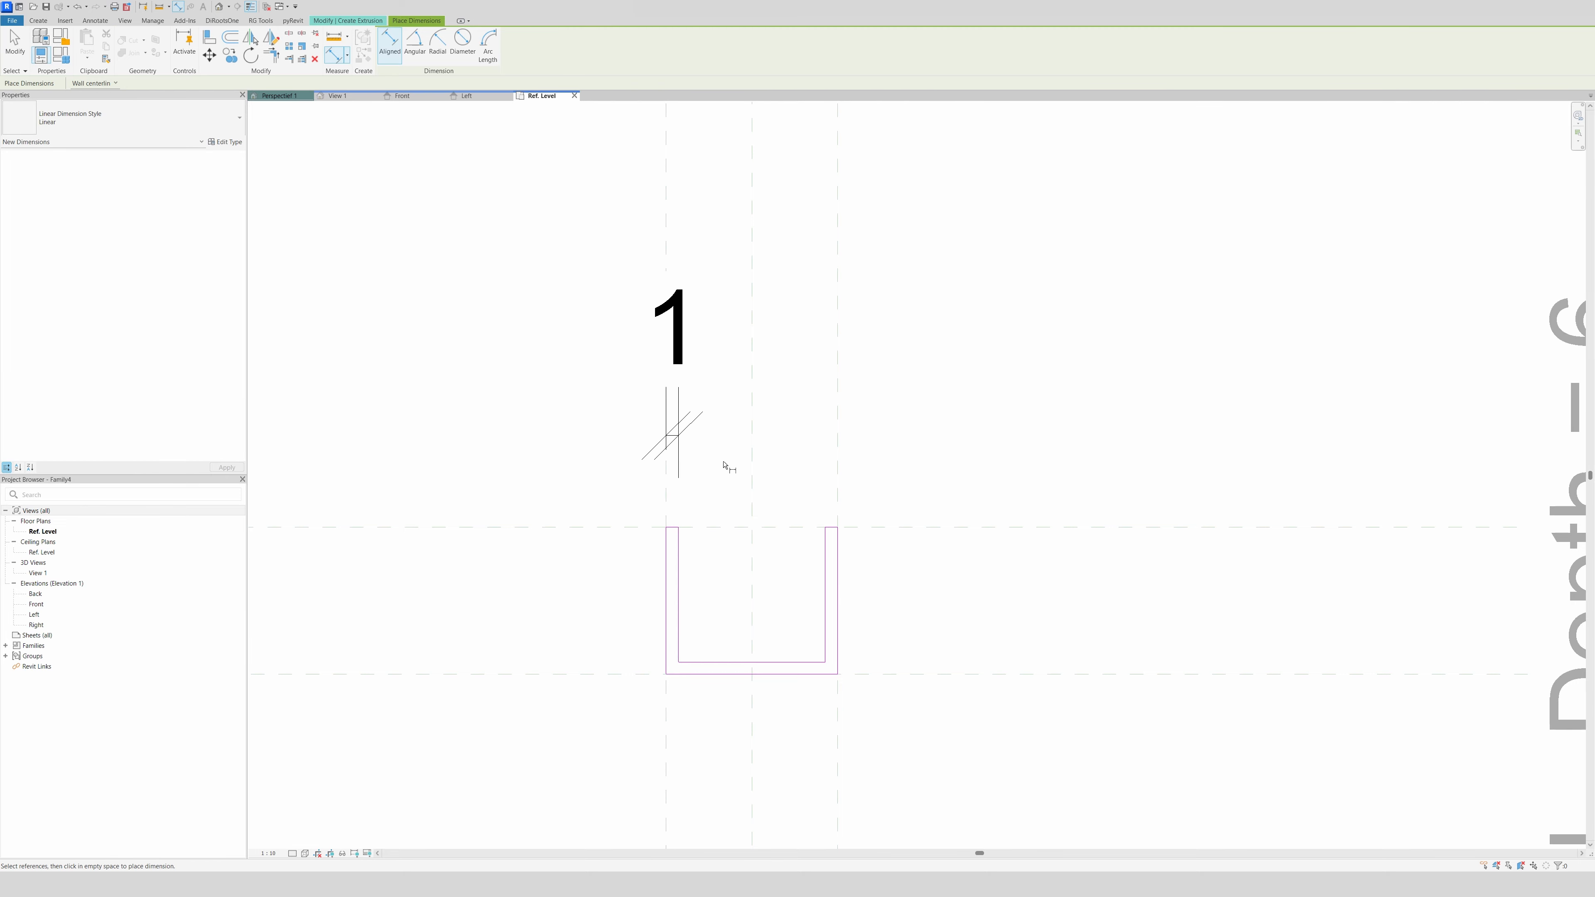
left_click(838, 496)
left_click(825, 559)
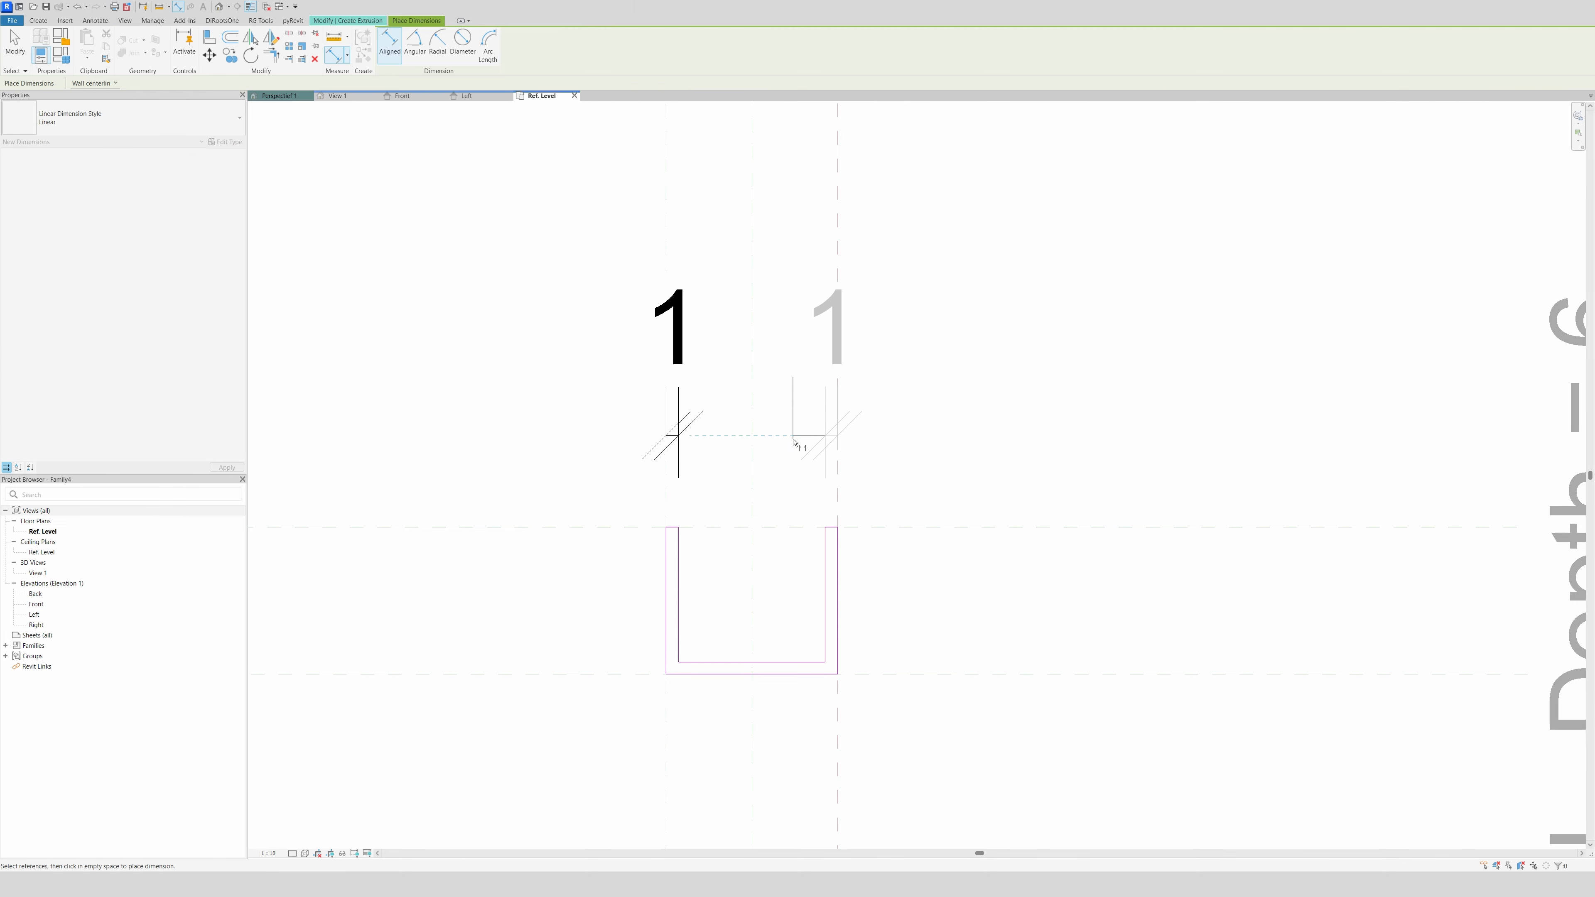
left_click(794, 443)
Dimension the base thickness from the Center (Front/Back) plane to the inner base line of the profile
scroll(744, 385, "down", 3)
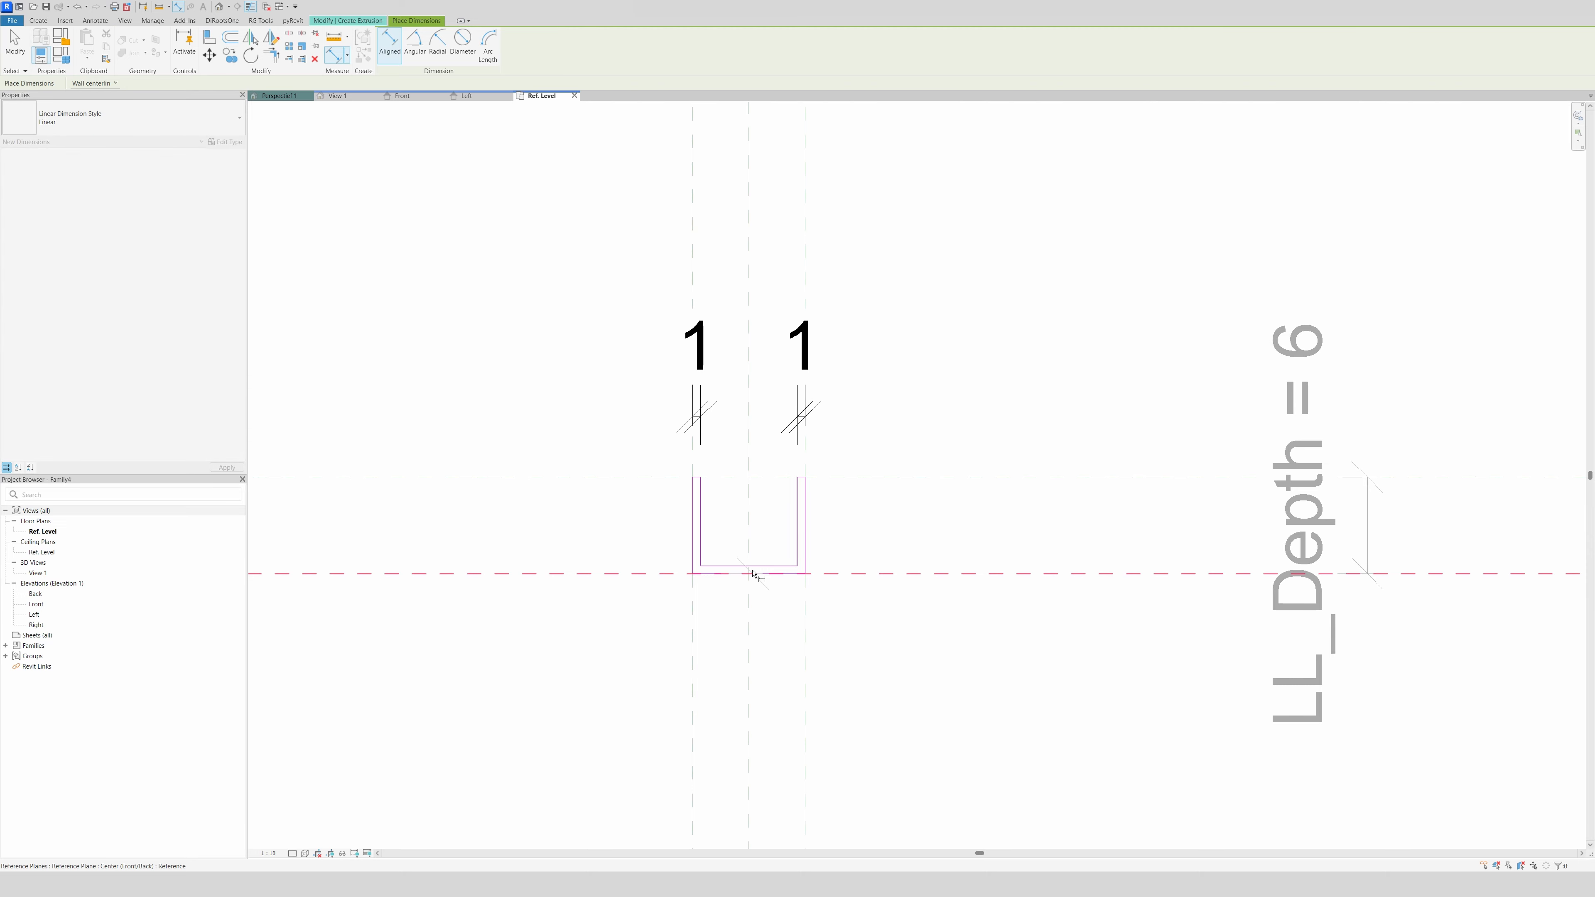
left_click(754, 574)
left_click(753, 565)
left_click(754, 593)
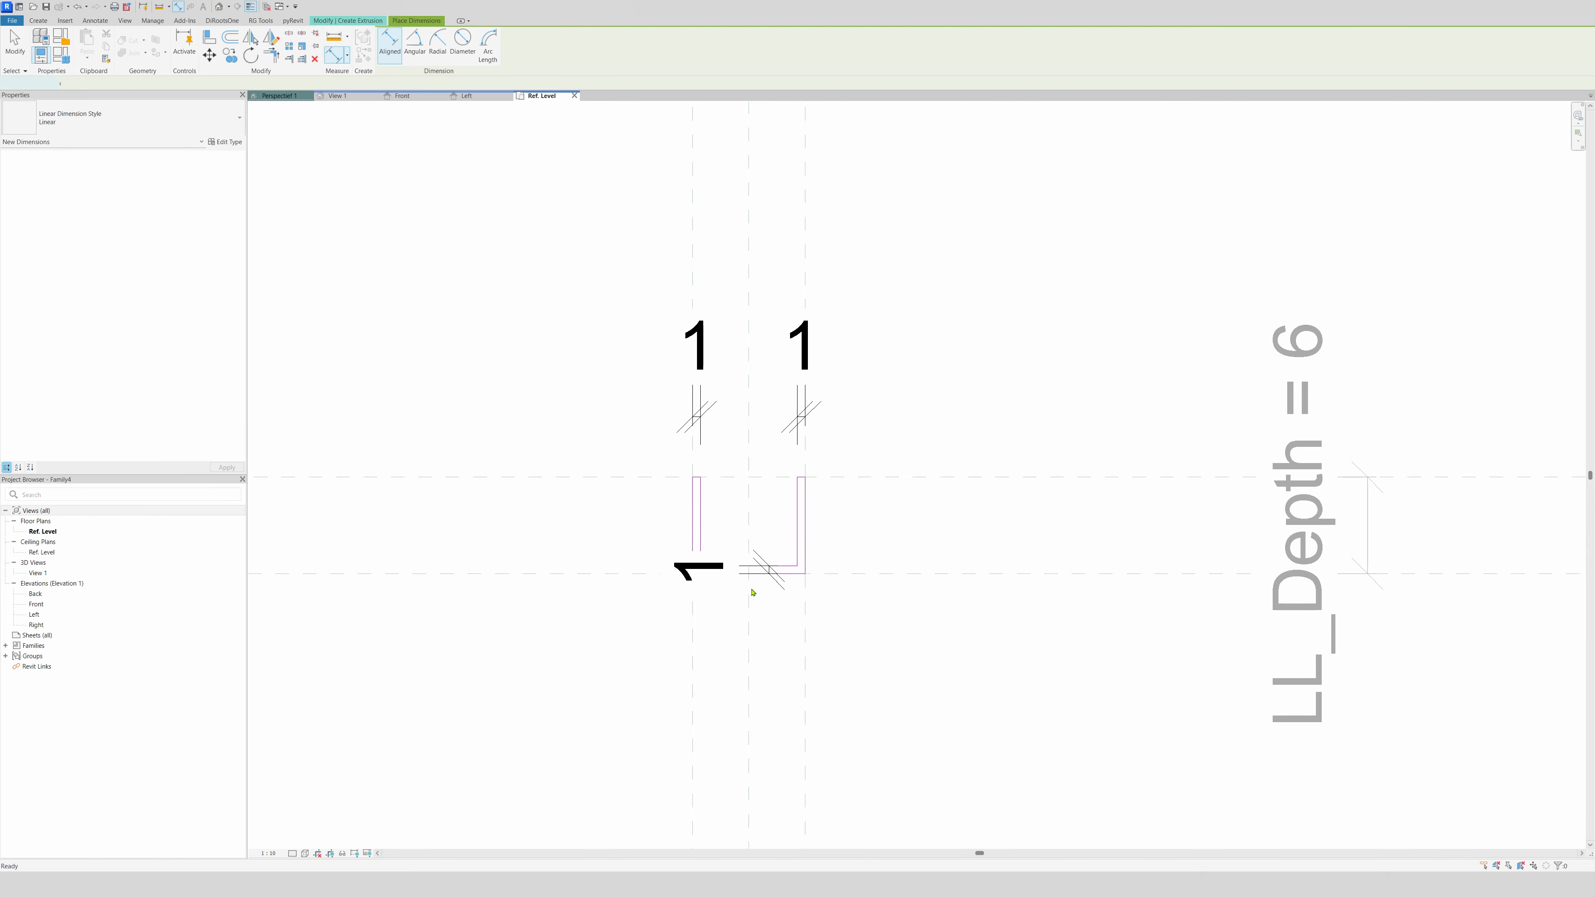
Label the three wall and base thickness dimensions with a new type-based family parameter named LL_Thickness
key("Escape")
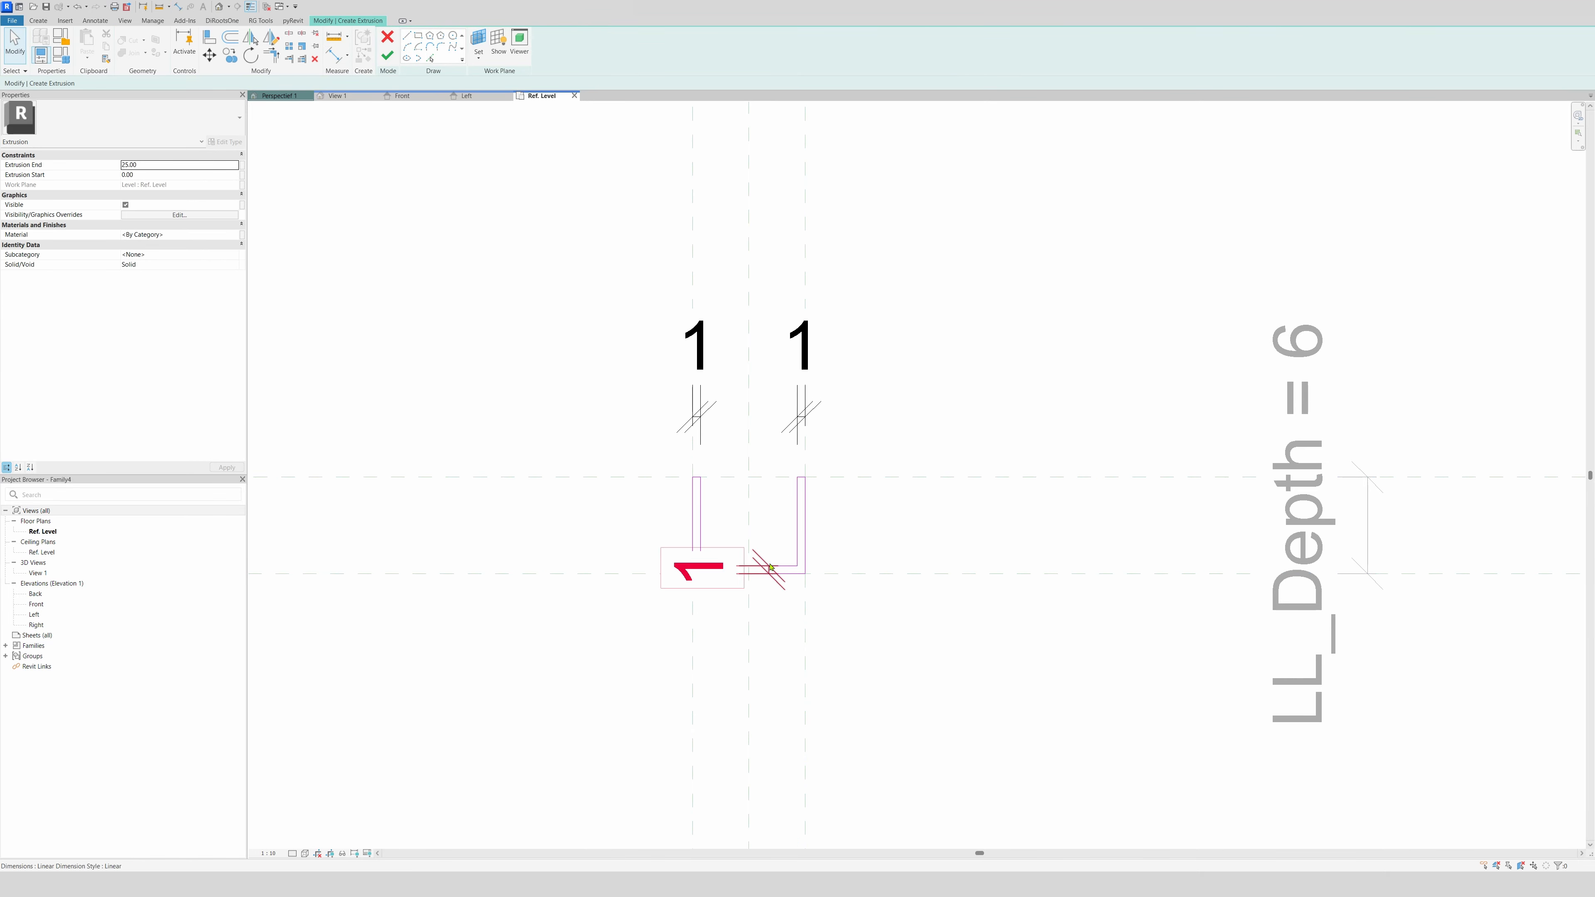
left_click(771, 567)
left_click(695, 346, "ctrl")
left_click(801, 346, "ctrl")
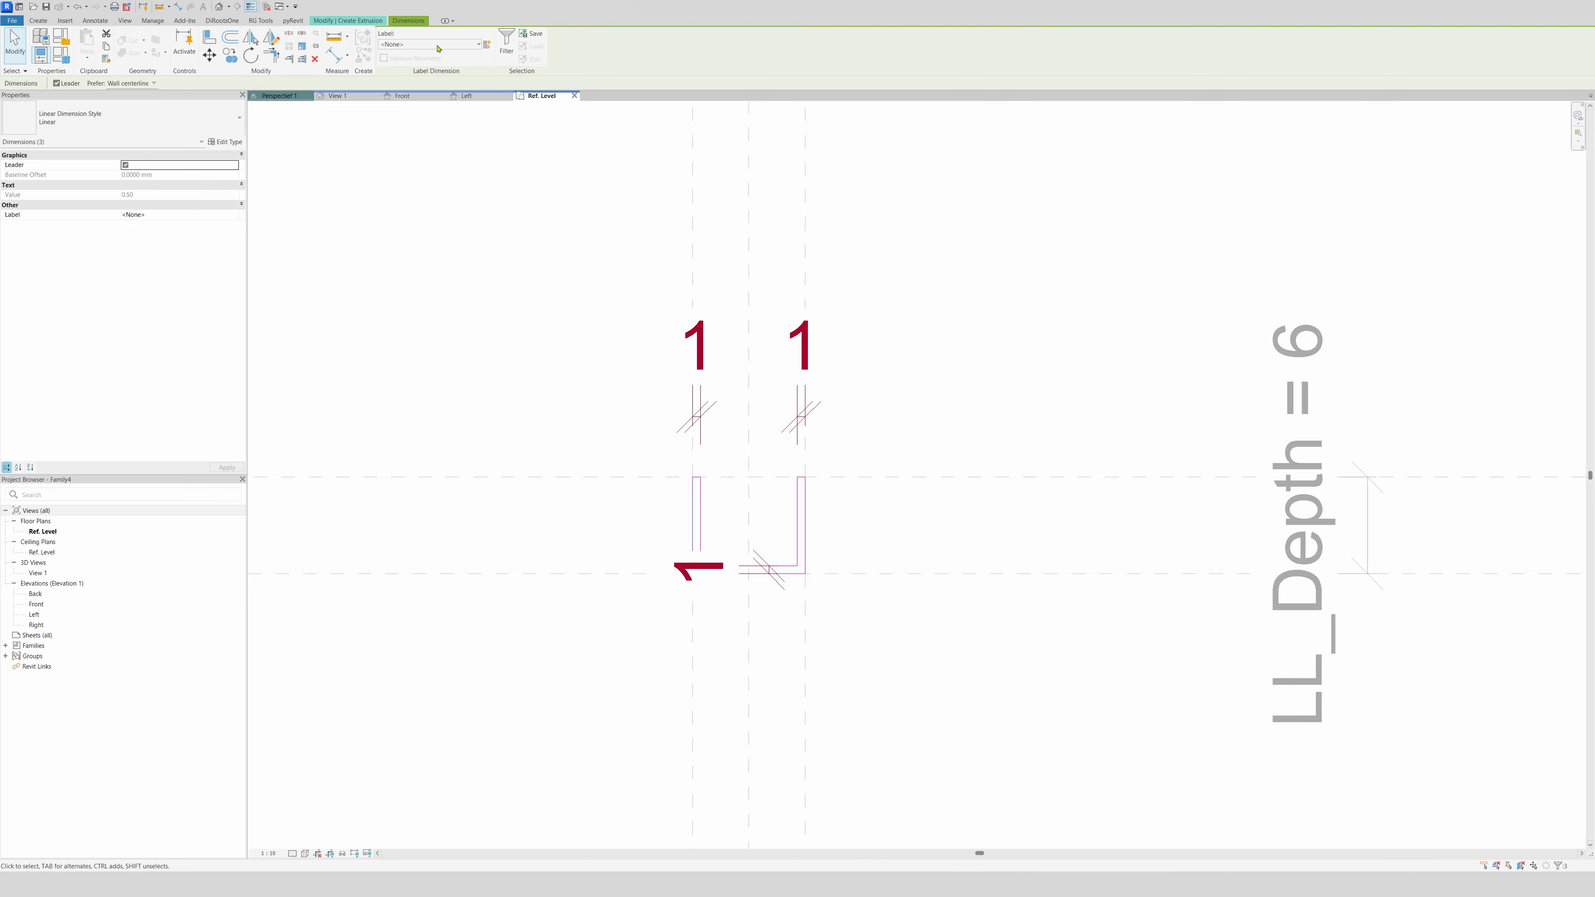
left_click(487, 44)
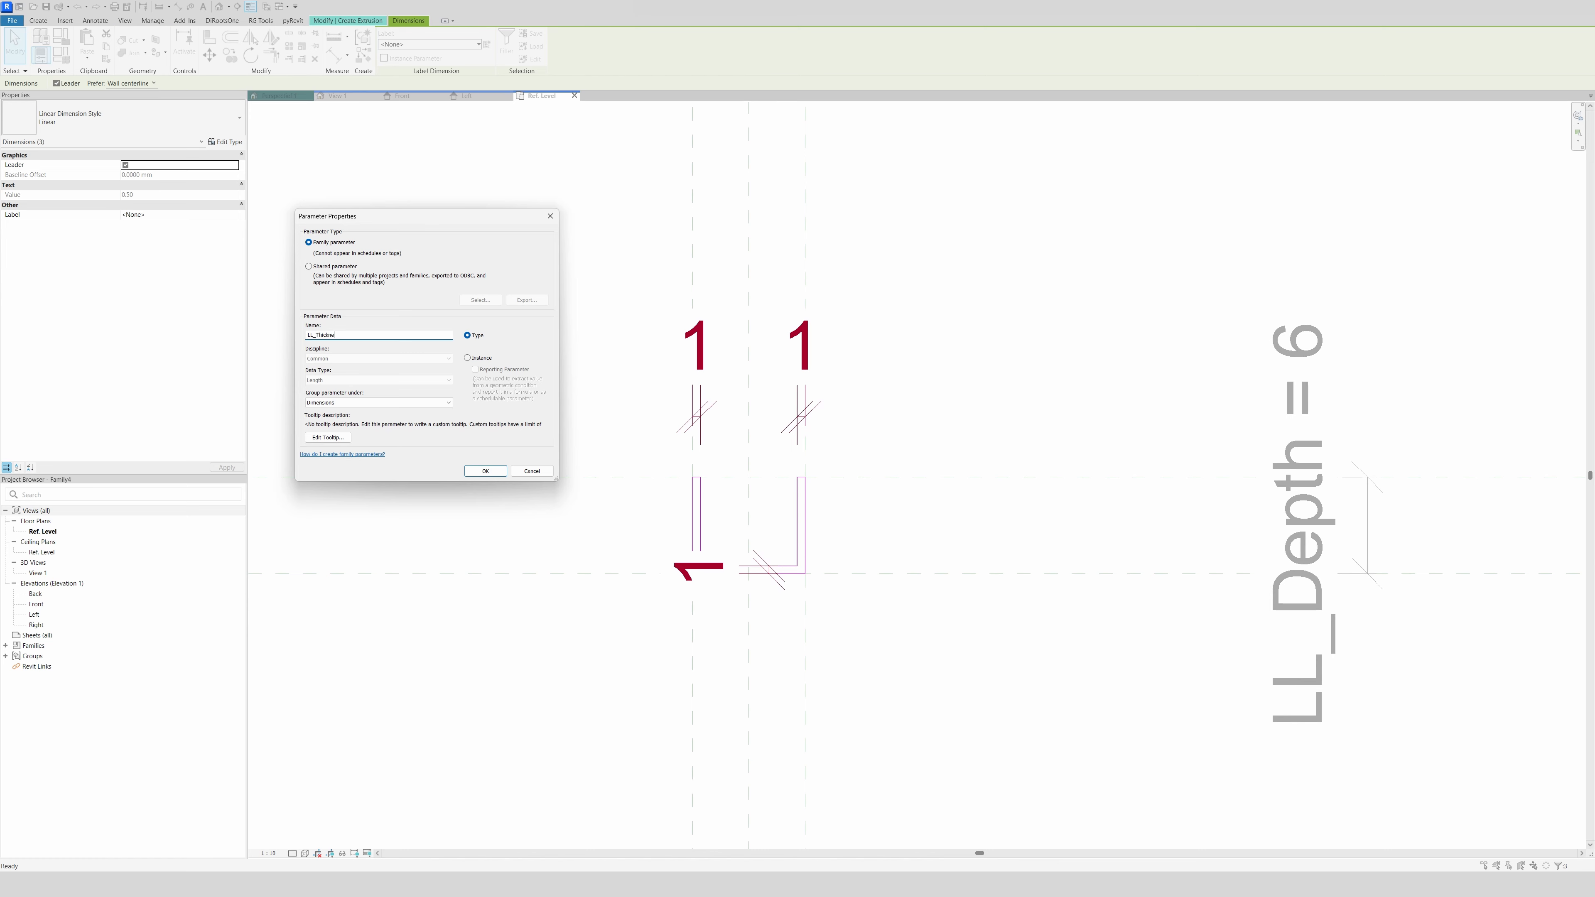
left_click(483, 362)
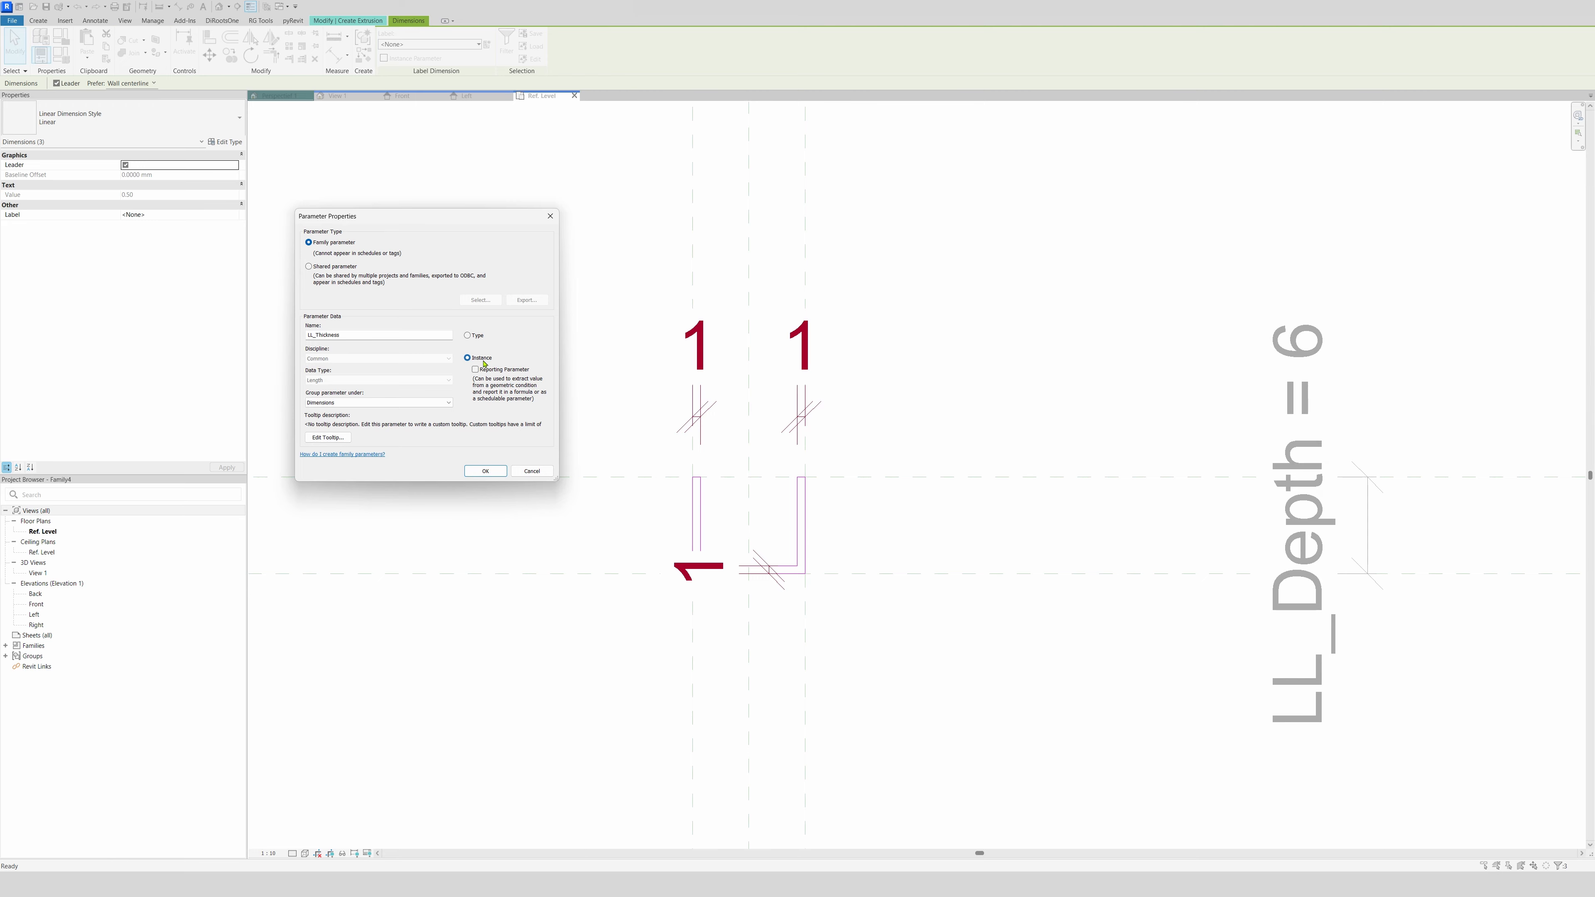
left_click(476, 338)
left_click(483, 471)
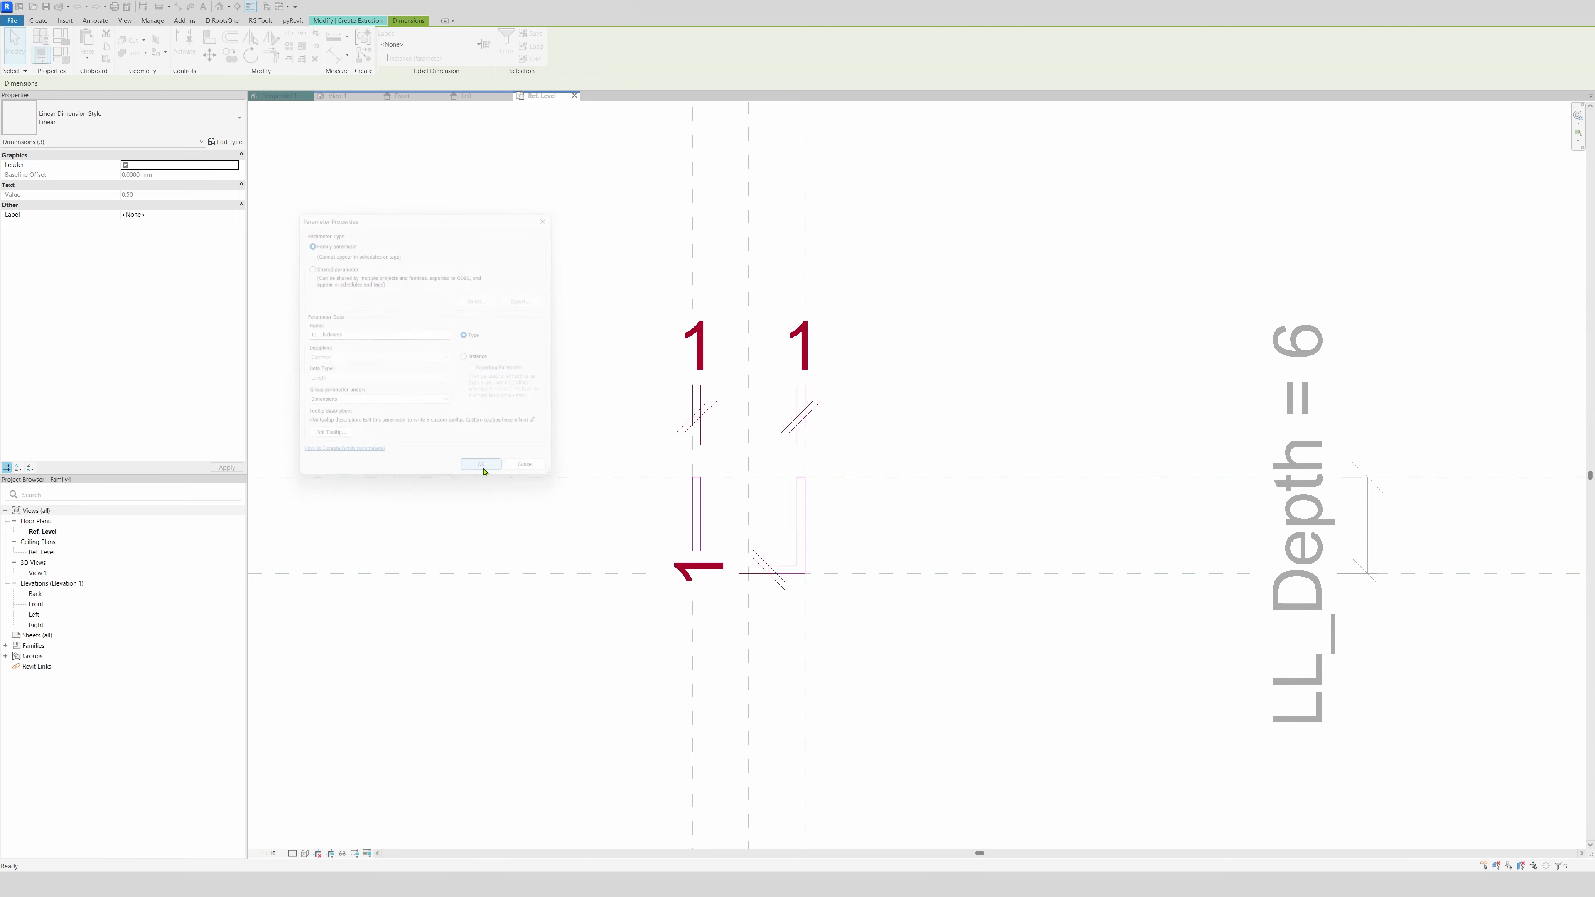
scroll(797, 446, "down", 3)
key("Escape")
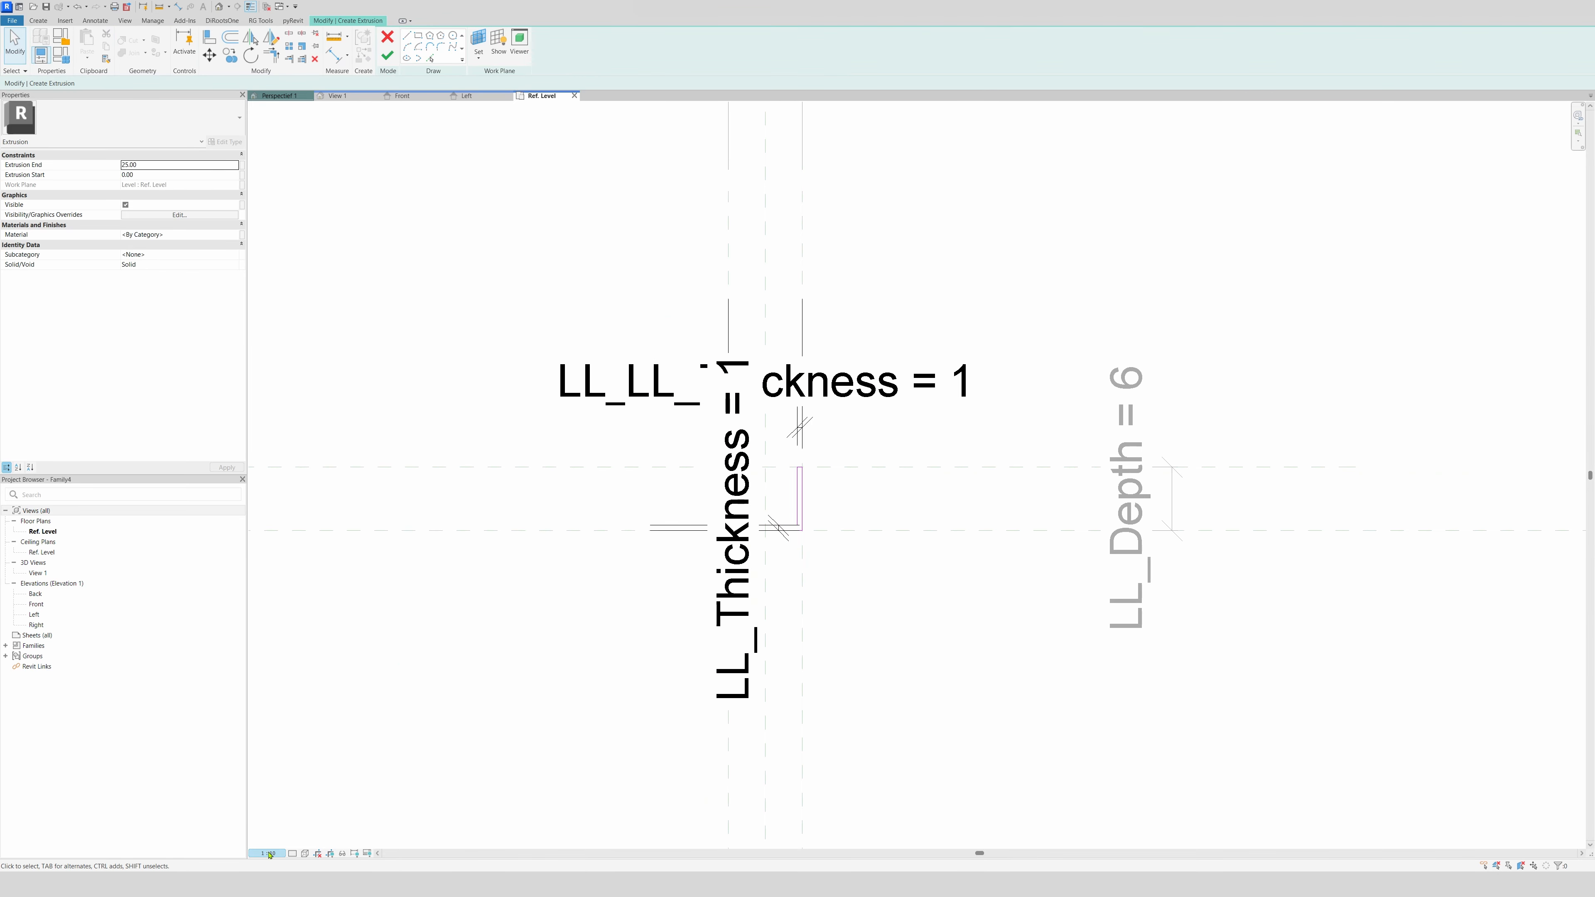
Set the view scale to 1:5 and move the base LL_Thickness dimension clear of the U-shaped profile
left_click(268, 853)
left_click(267, 729)
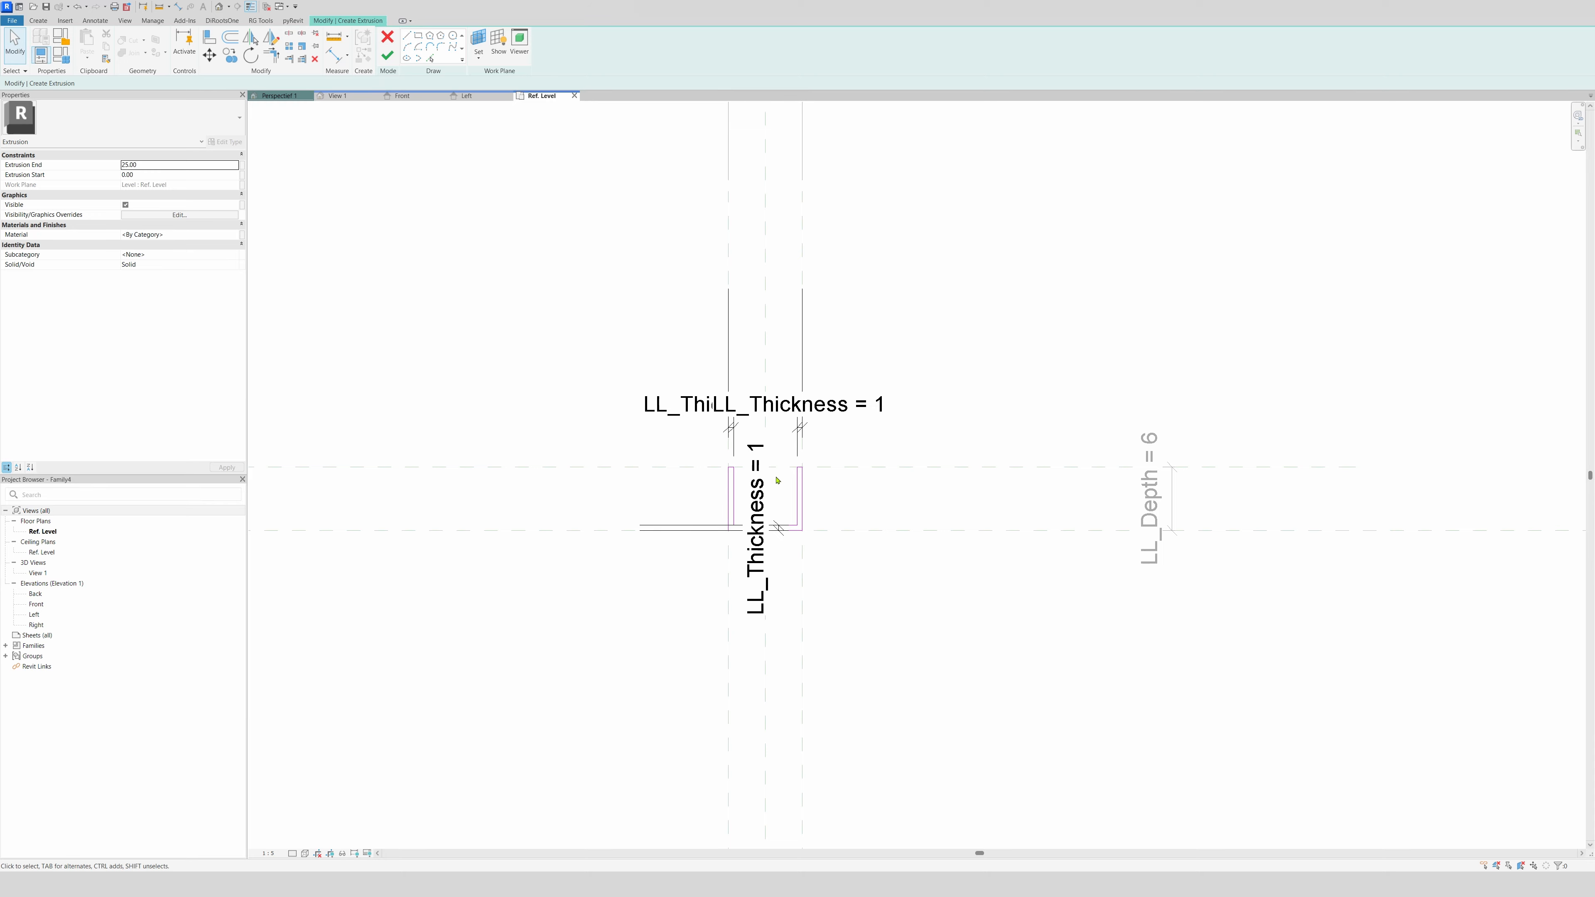
scroll(778, 480, "up", 2)
left_click_drag(779, 570, 504, 569)
left_click(620, 445)
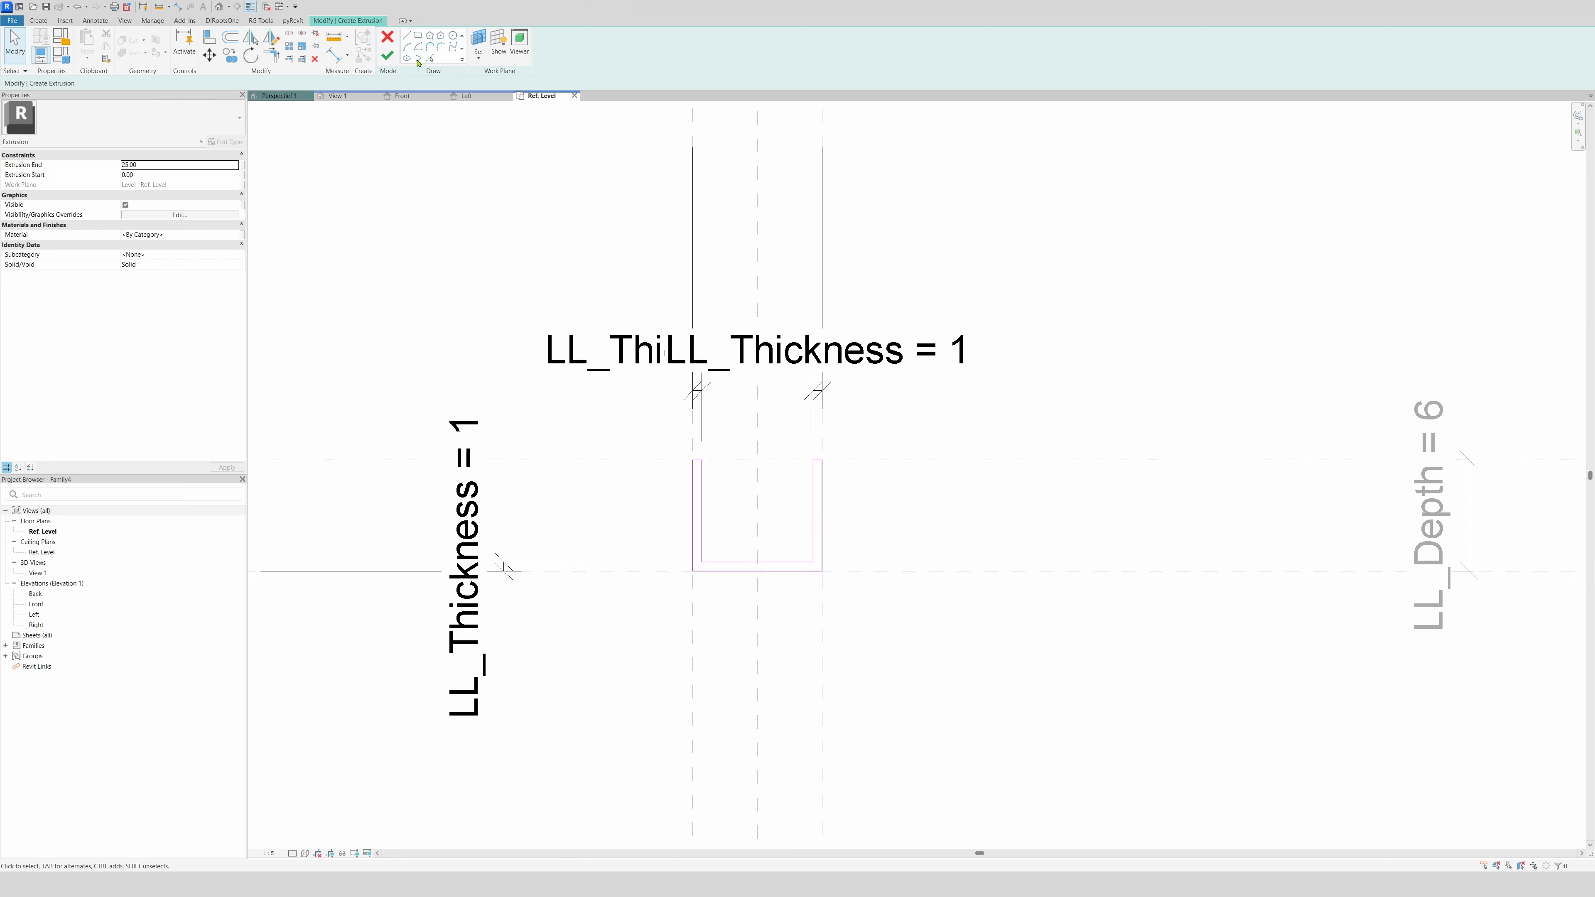
Finish the channel sketch and, in the Front elevation, lock the extrusion's top to the LL_Height plane and its base to Ref. Level
left_click(387, 55)
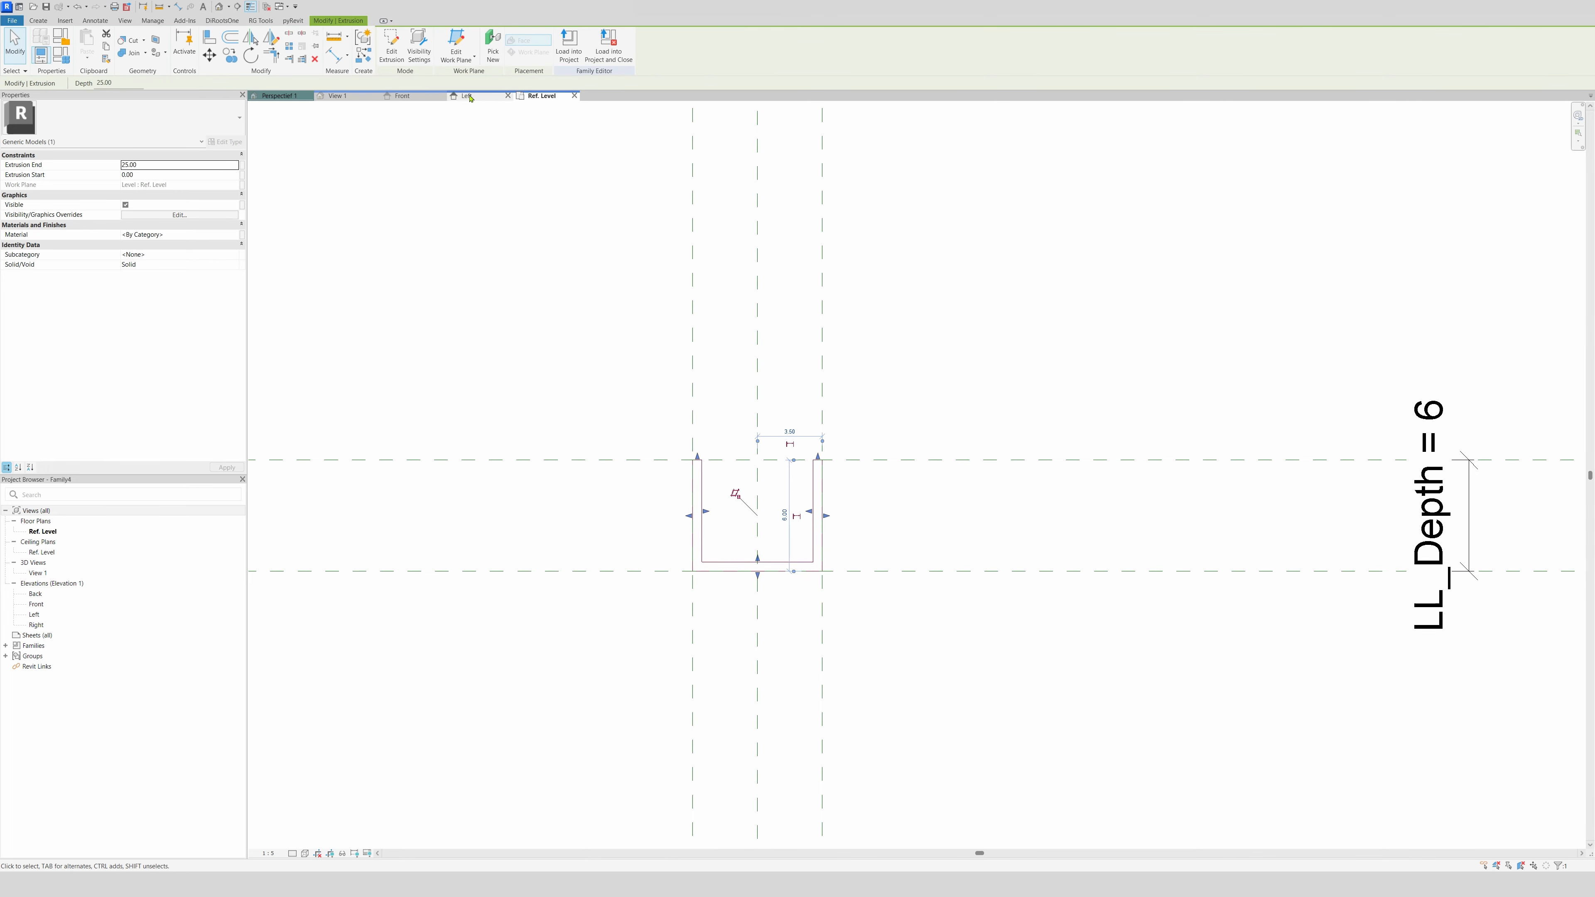
left_click(402, 96)
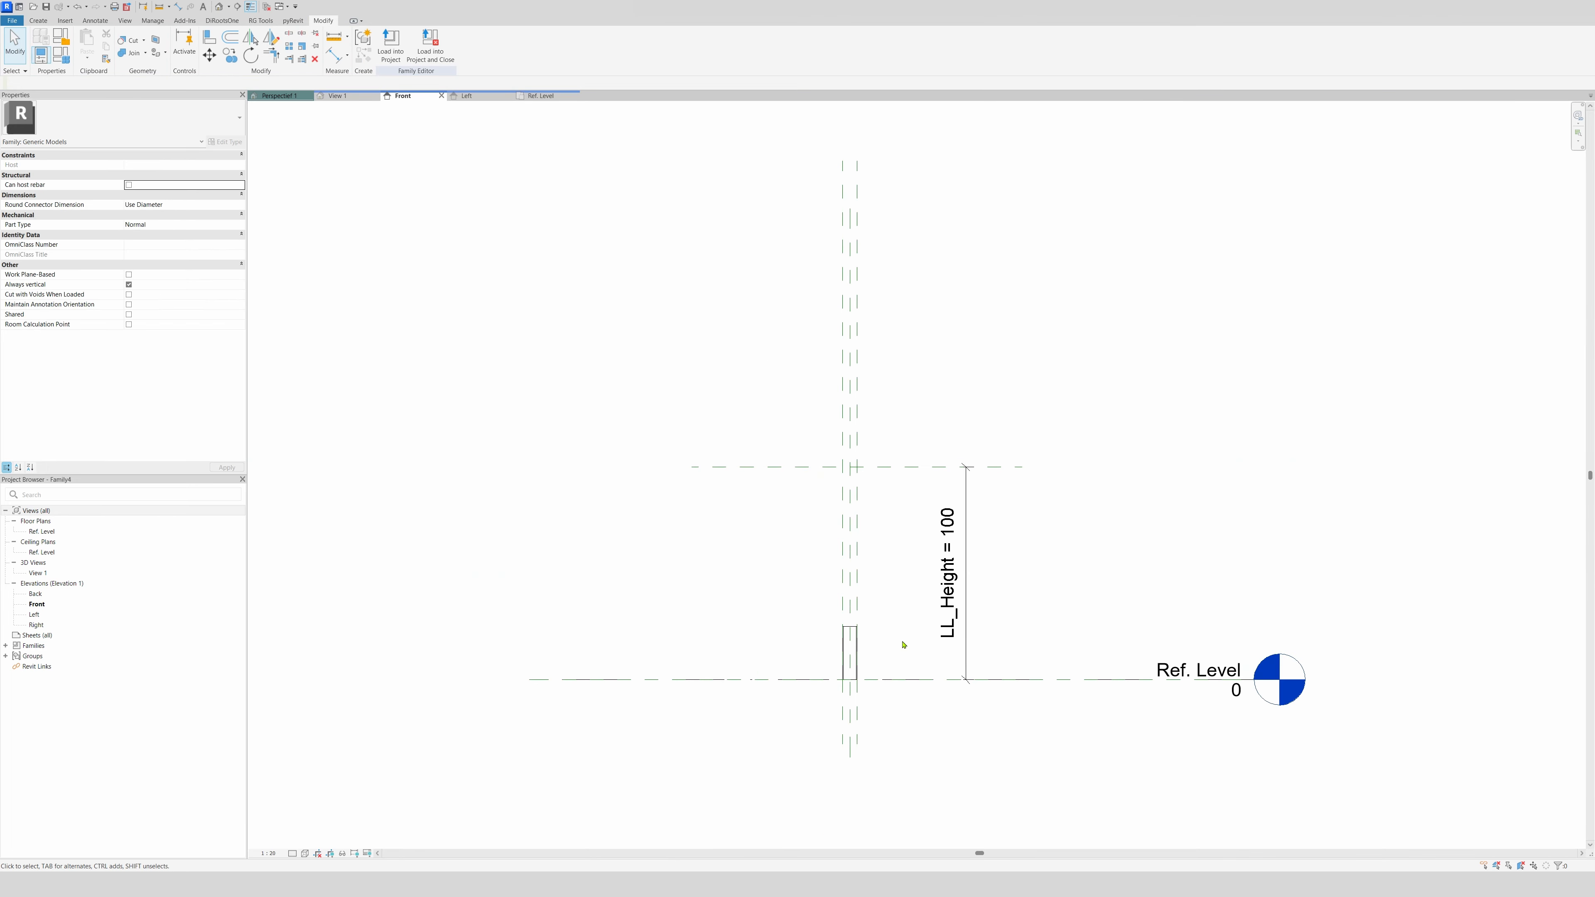
scroll(901, 645, "up", 3)
left_click_drag(798, 632, 798, 313)
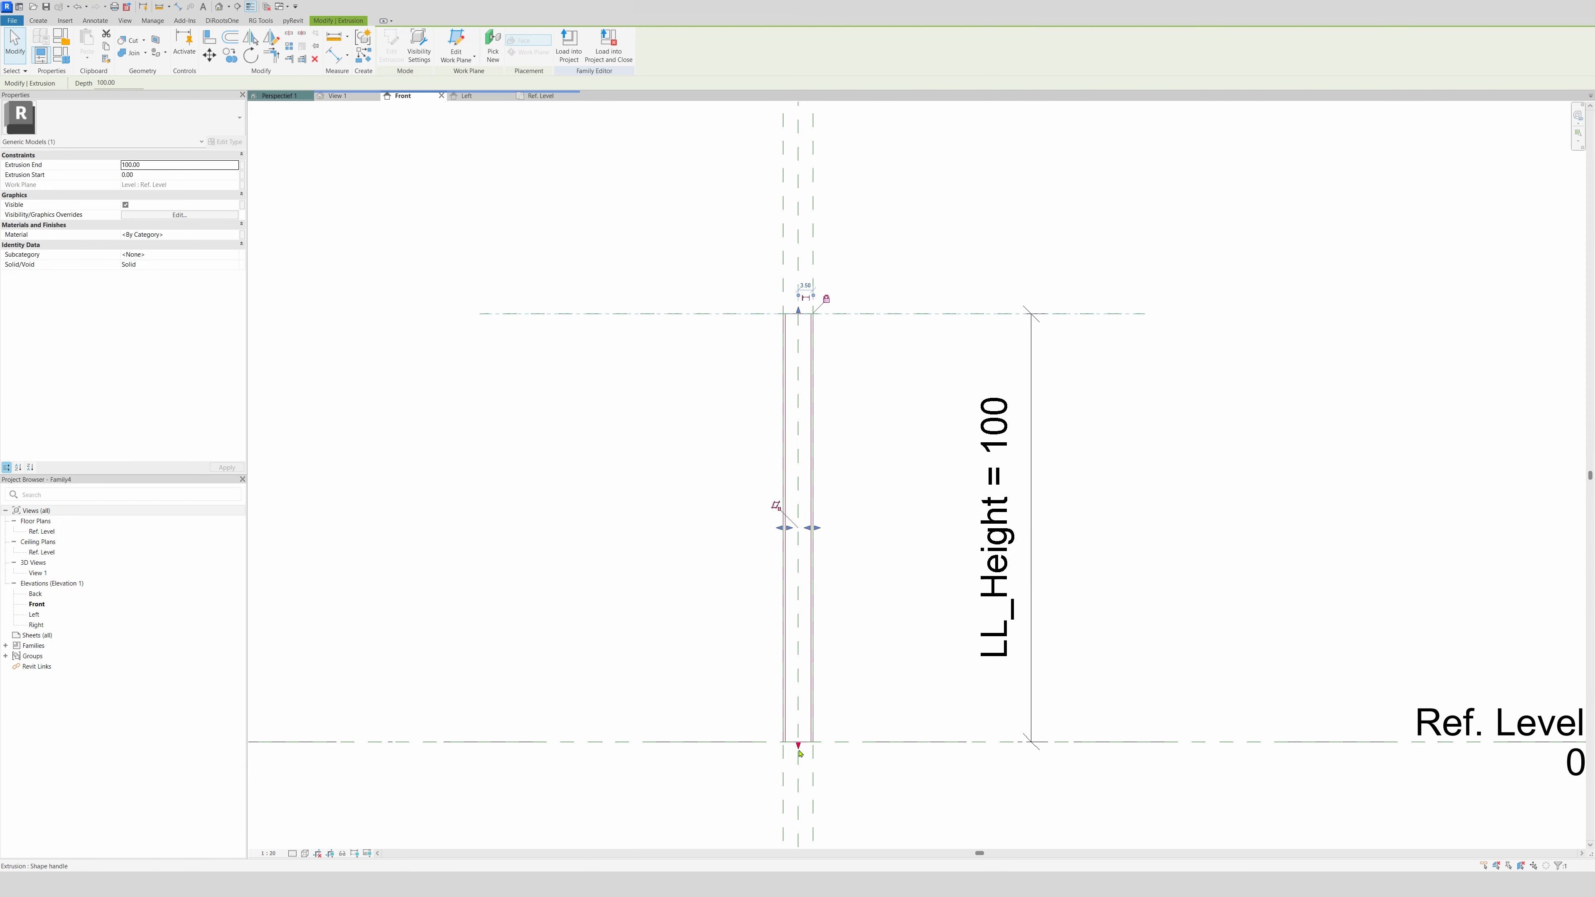
mouse_move(799, 747)
left_mouse_down()
mouse_move(798, 657)
mouse_move(815, 729)
left_mouse_up()
scroll(880, 639, "down", 1)
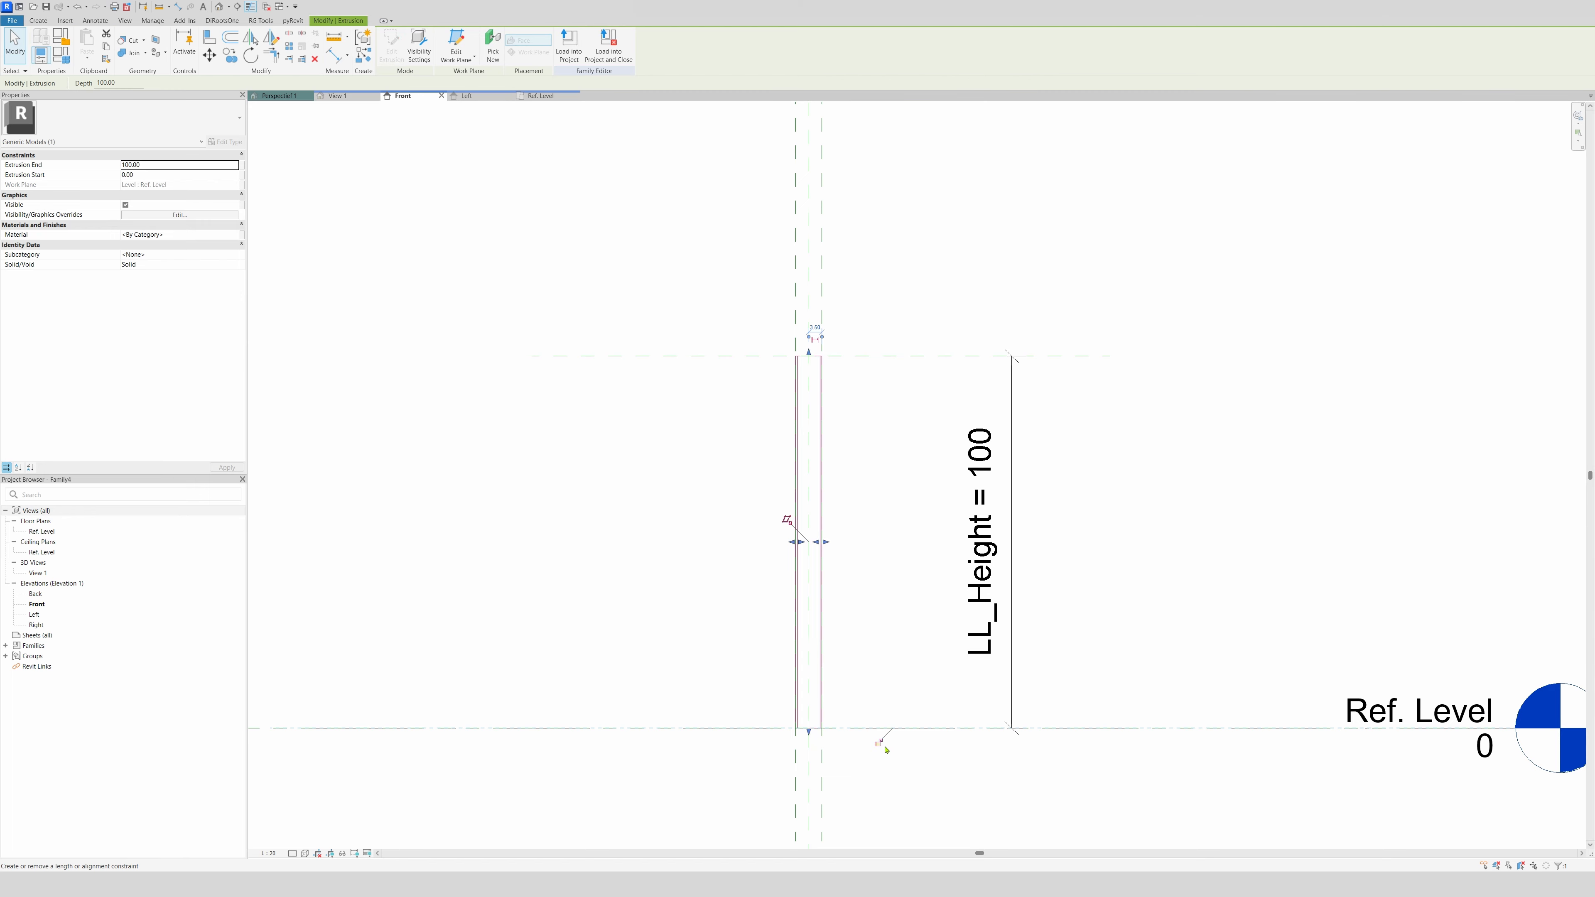
left_click(893, 621)
View the channel in 3D and save the family as LL_Balsuter.Sctructure, replacing the existing file
left_click(338, 96)
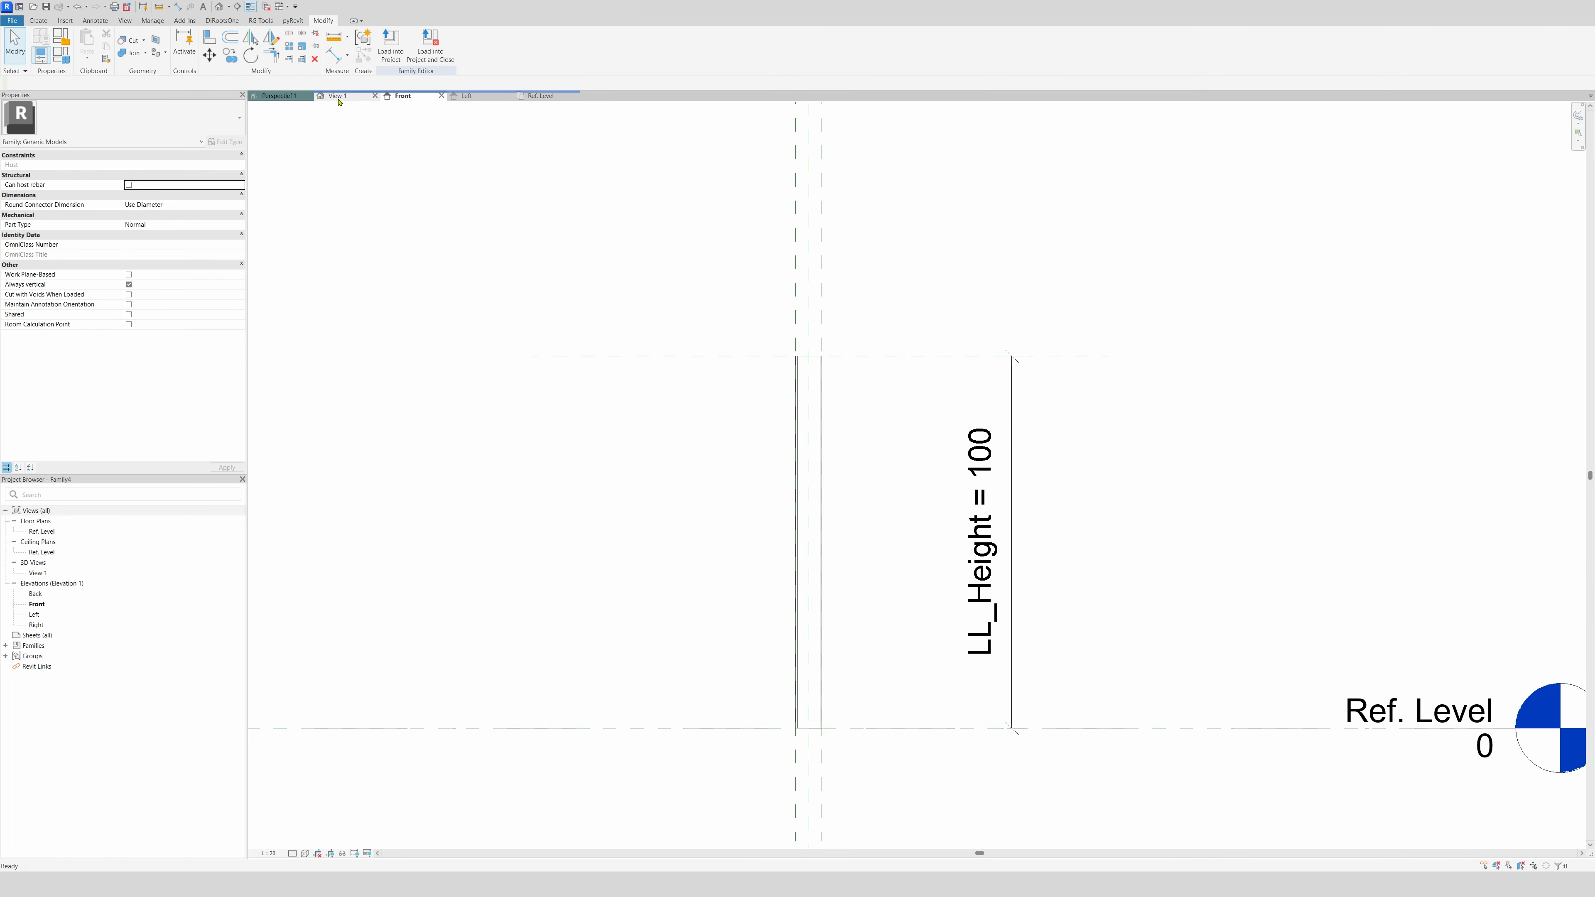
left_click(1569, 118)
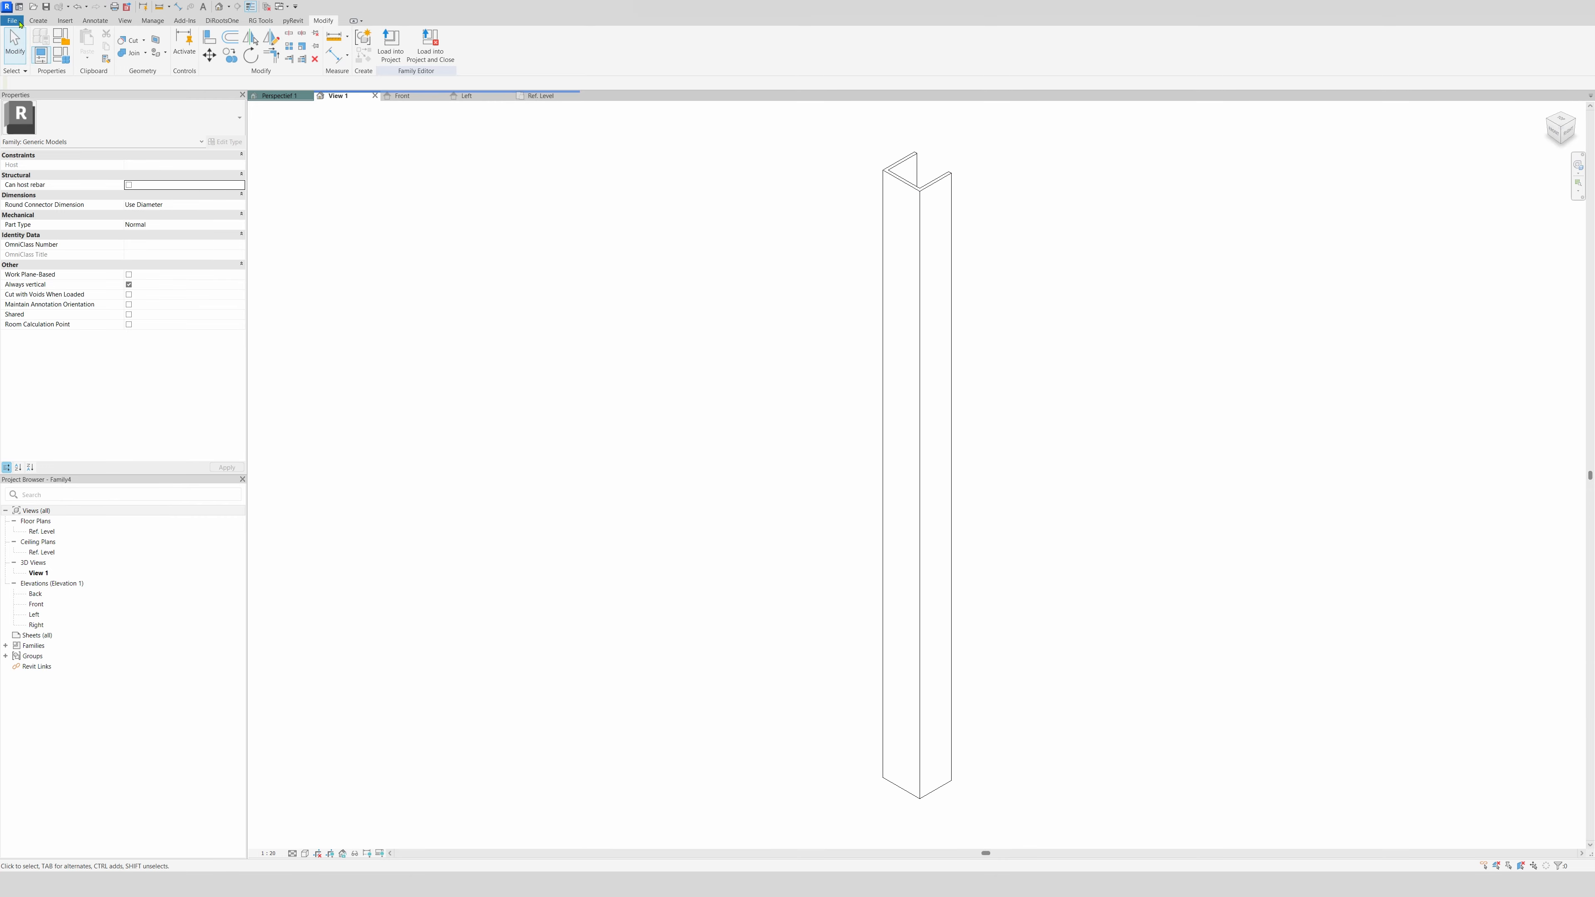
left_click(18, 22)
mouse_move(38, 155)
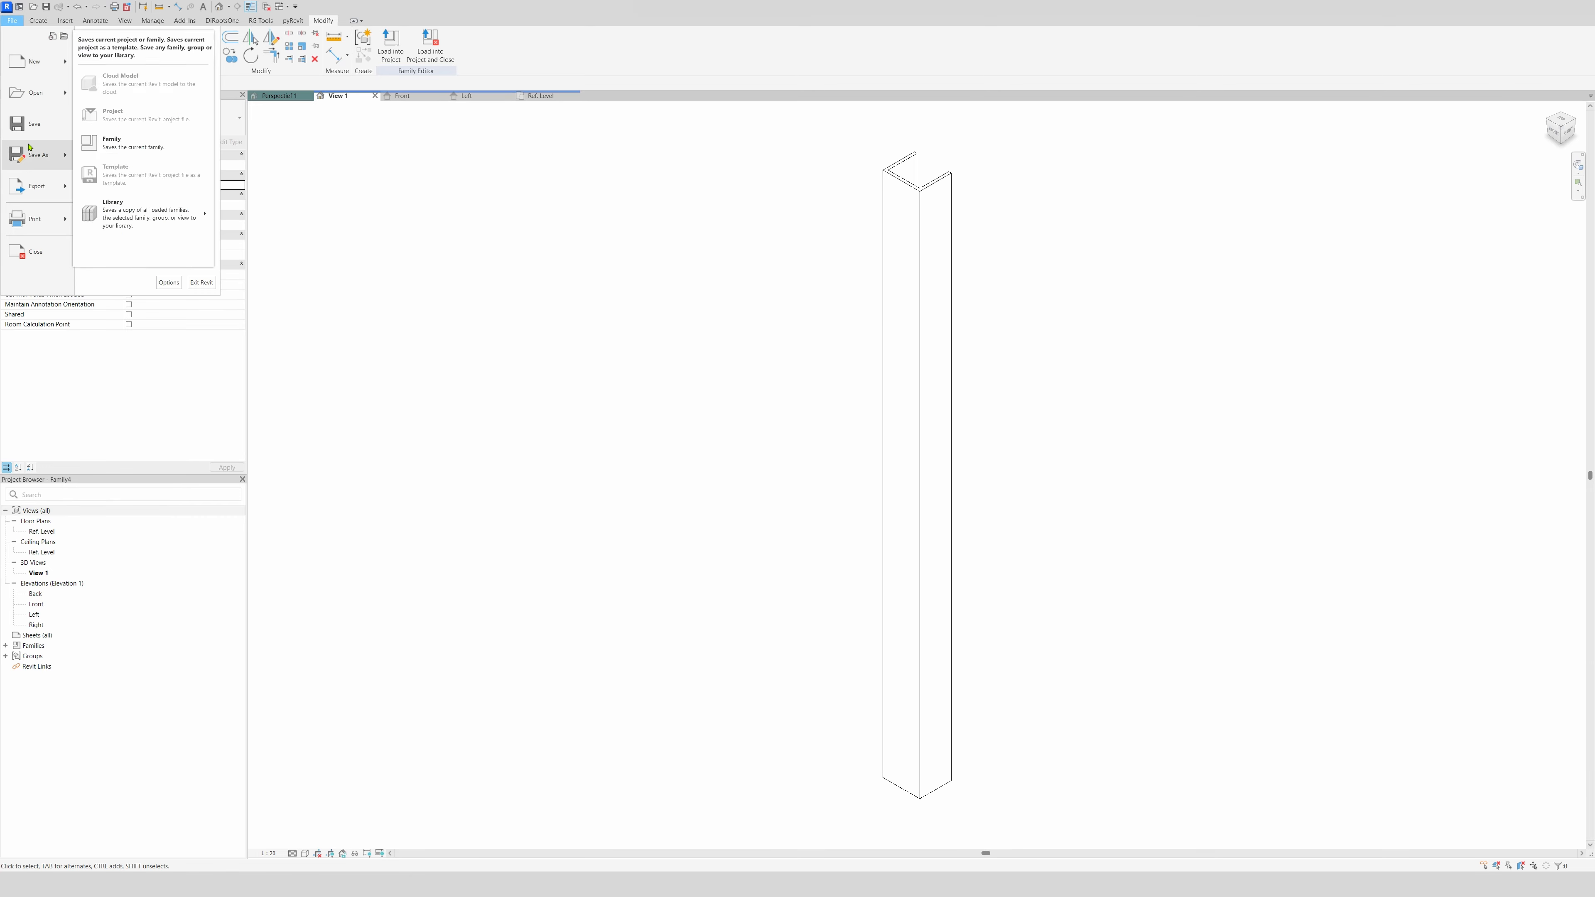
left_click(104, 149)
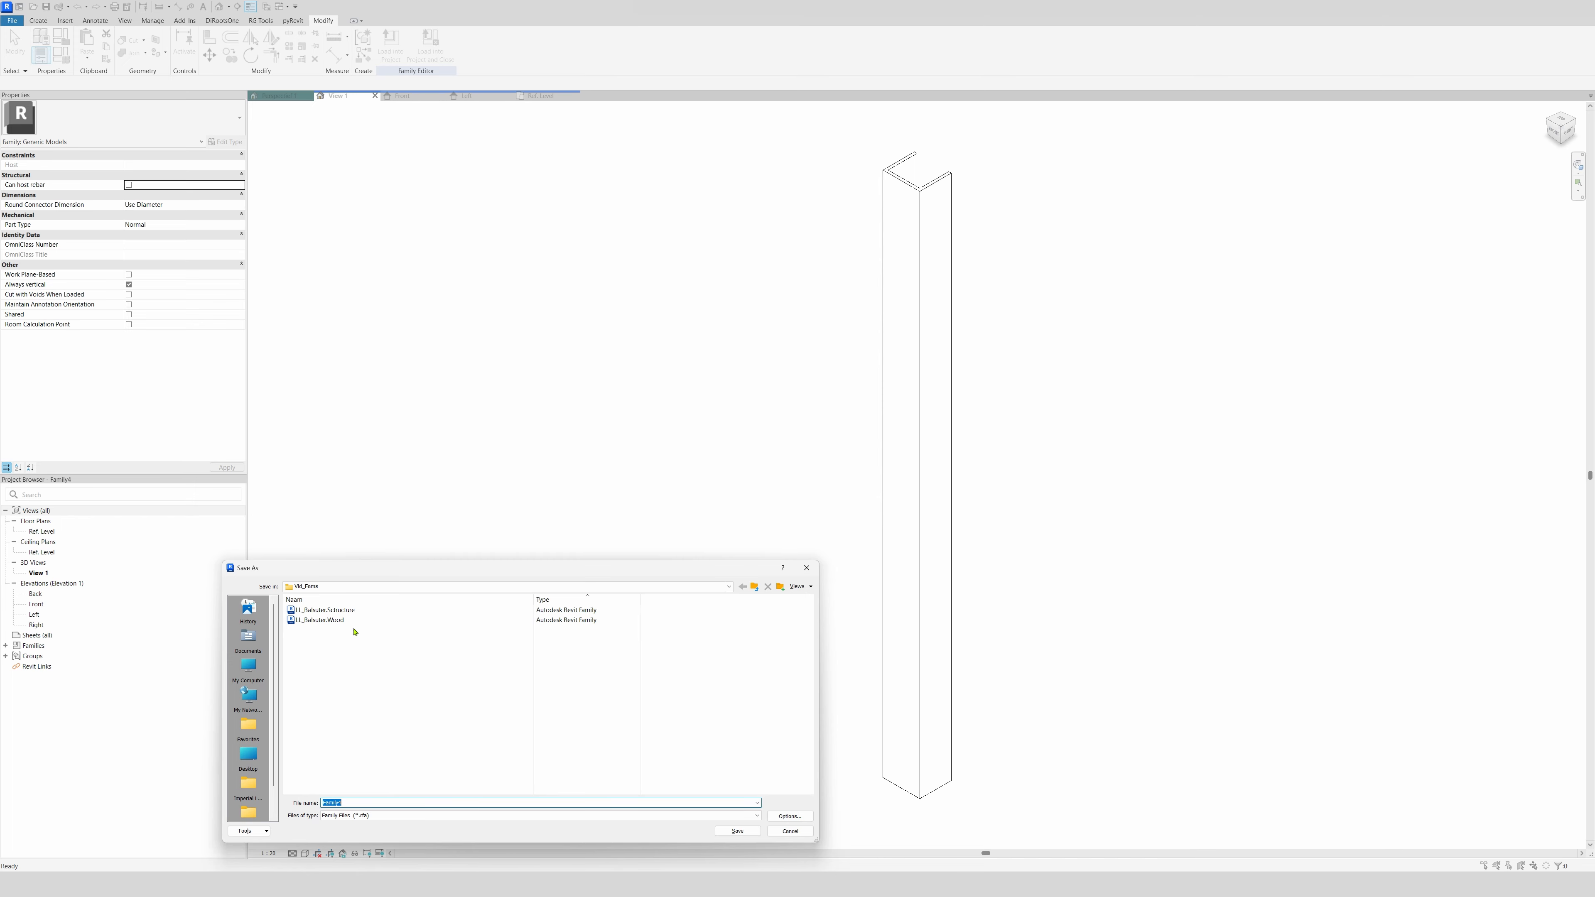
left_click(377, 610)
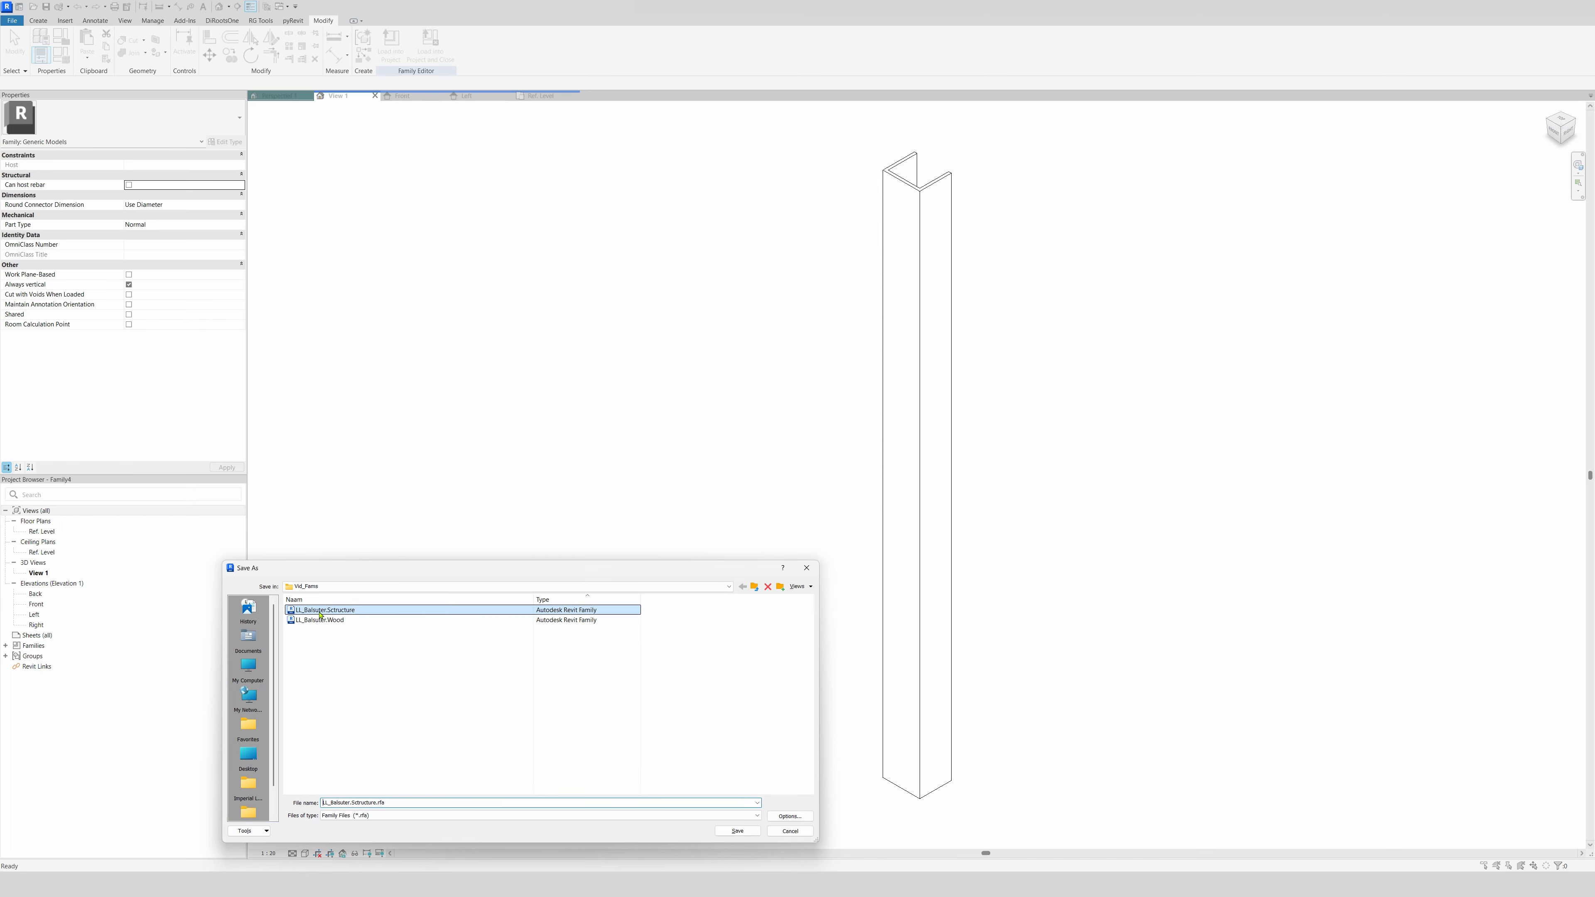
left_click(724, 831)
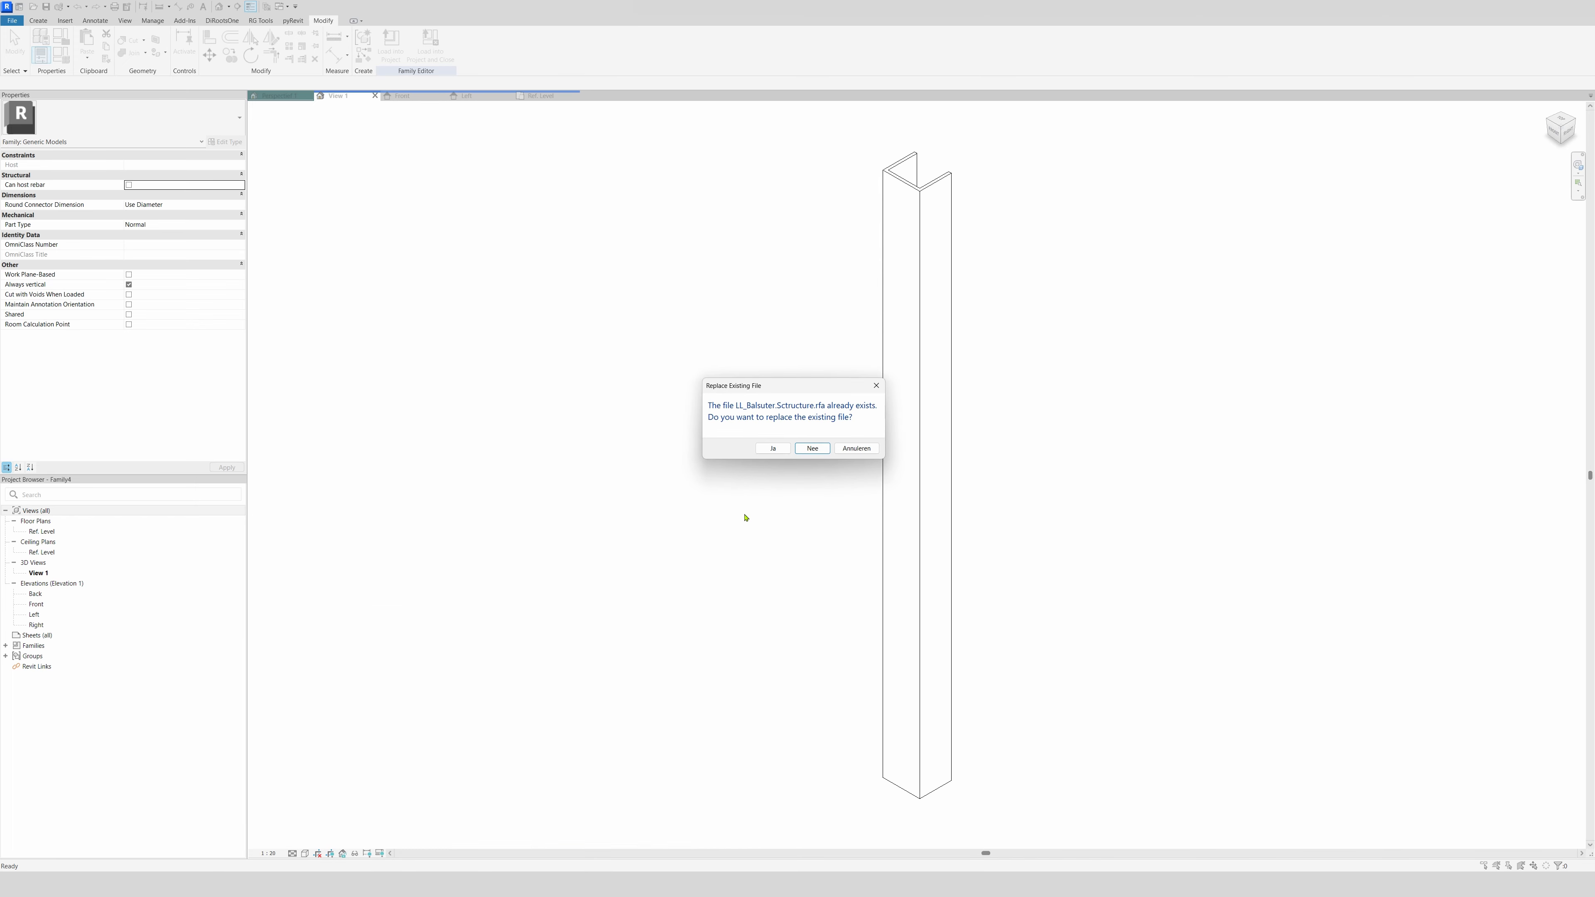
left_click(774, 448)
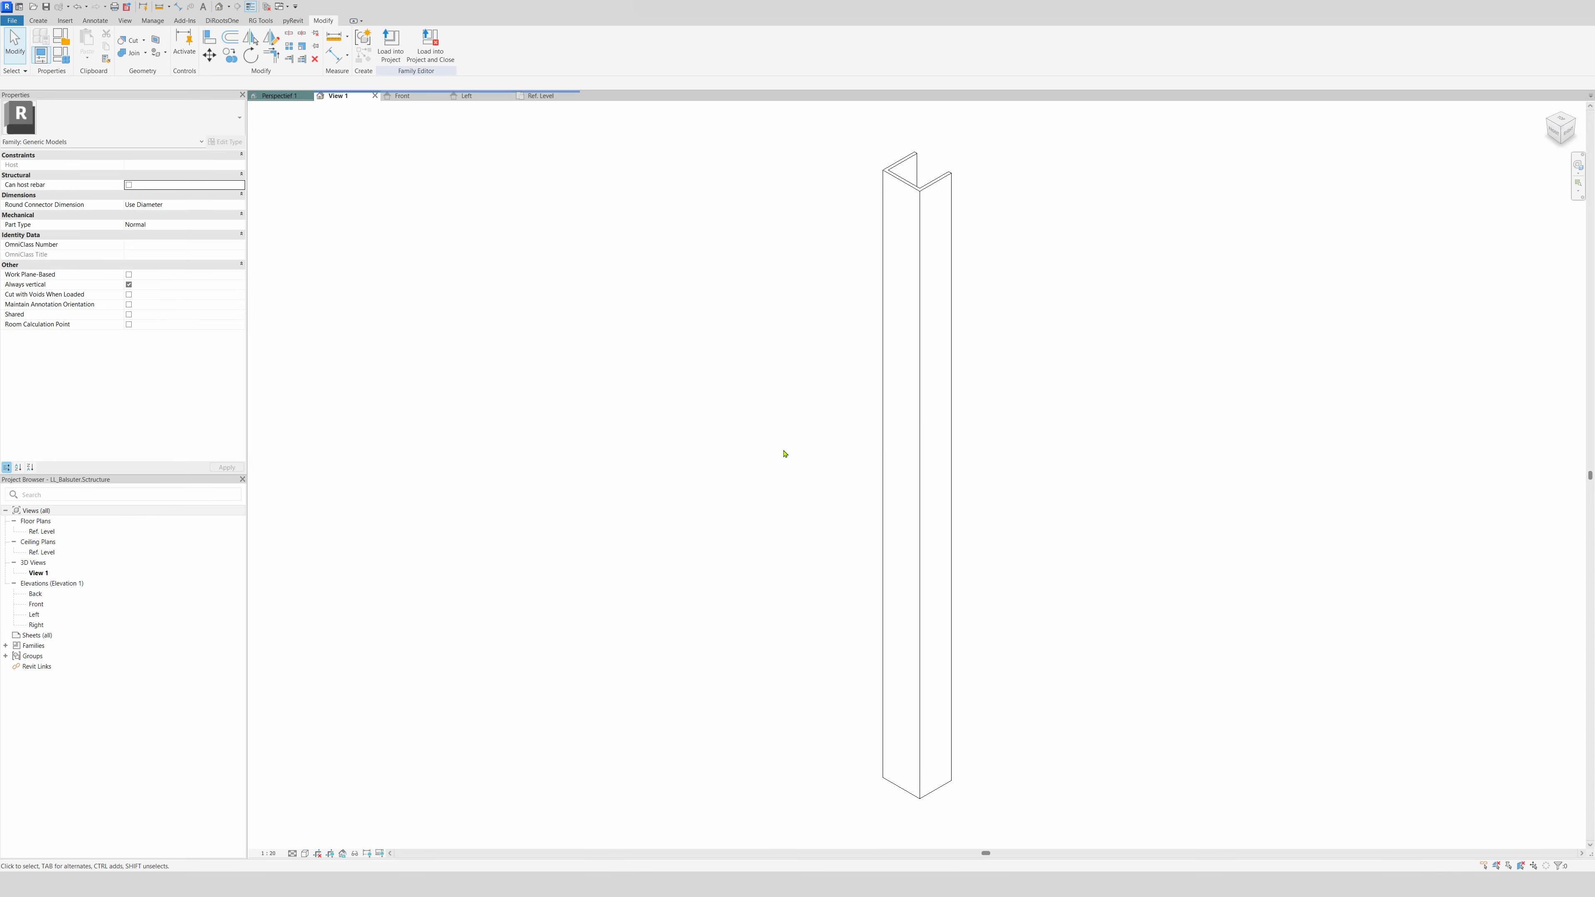
Examine the guardrail's round wooden posts and the profiles behind them in the project's 3D view Perspectief 1
left_click(284, 97)
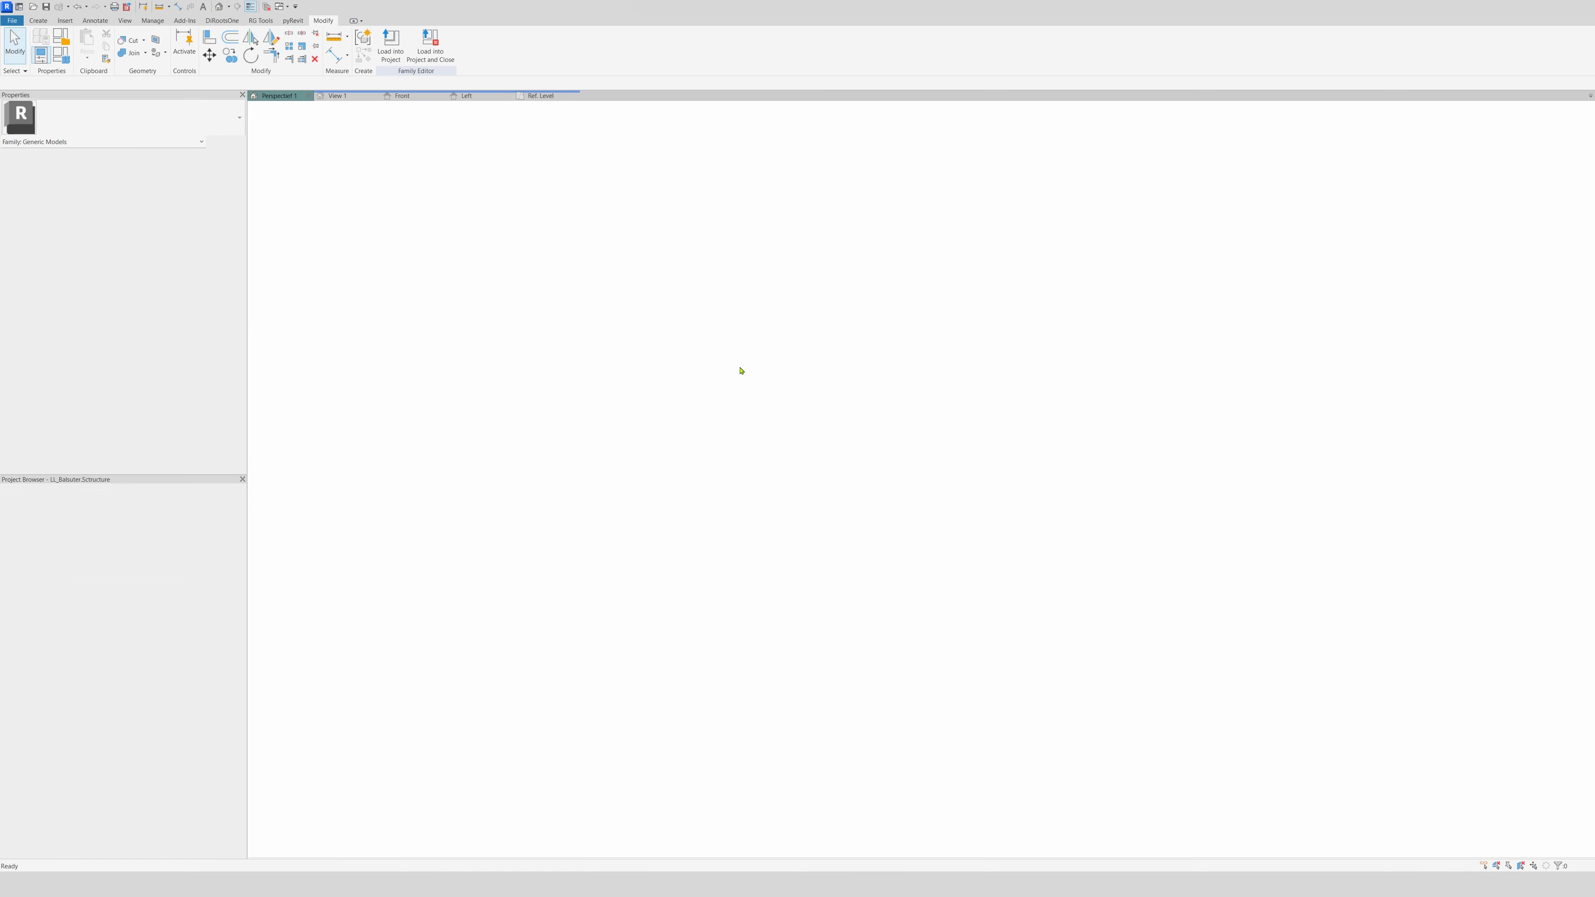
key("ctrl")
key("ctrl")
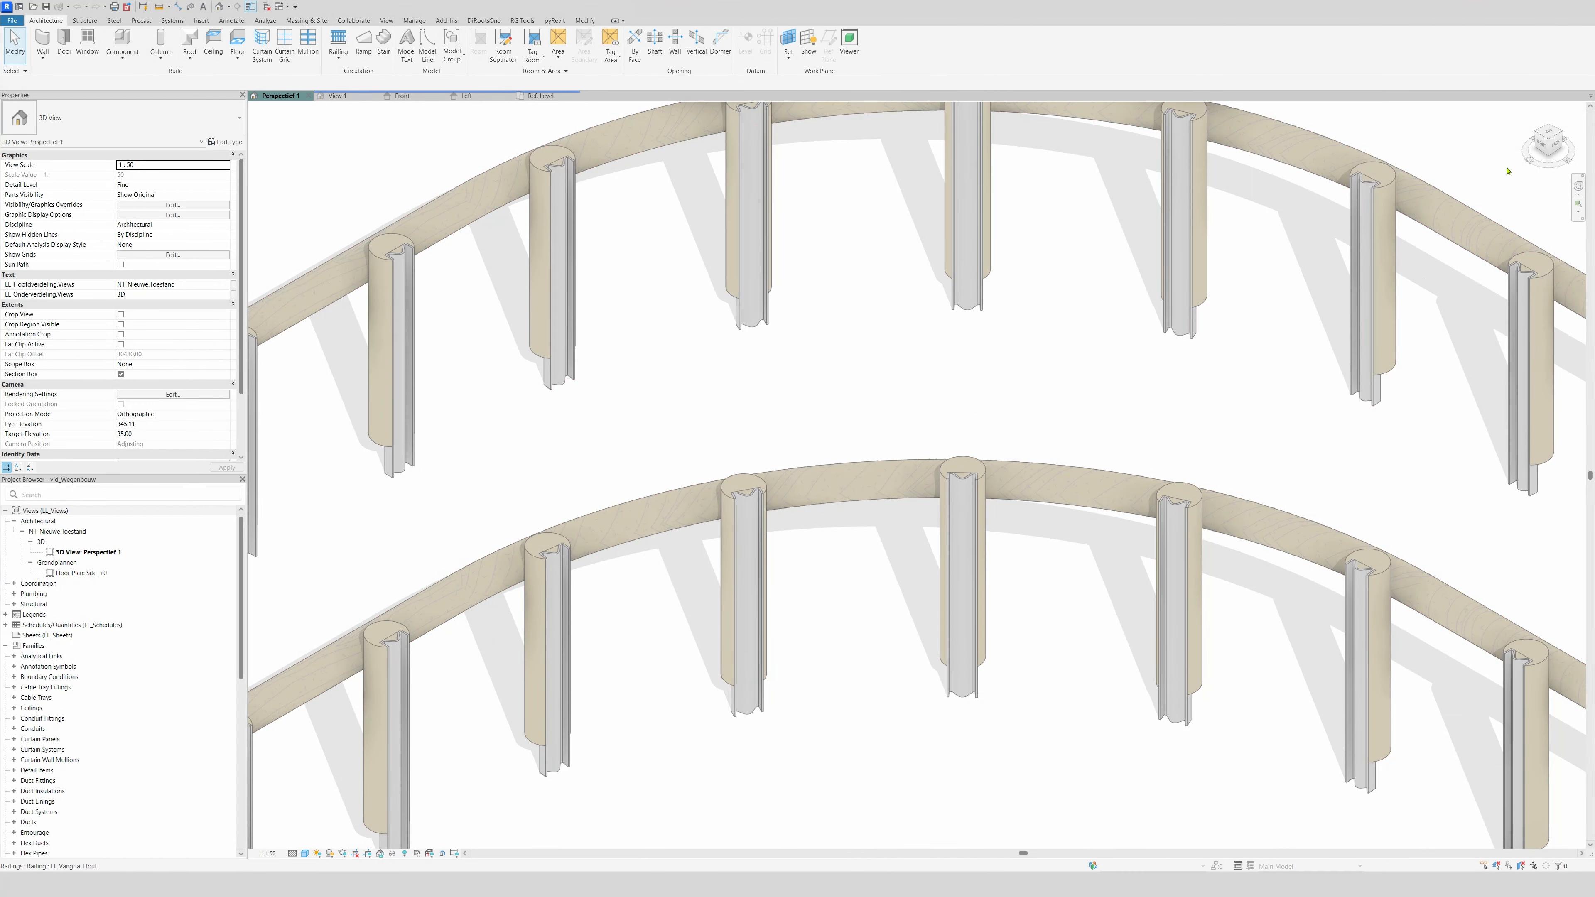
left_click(1548, 126)
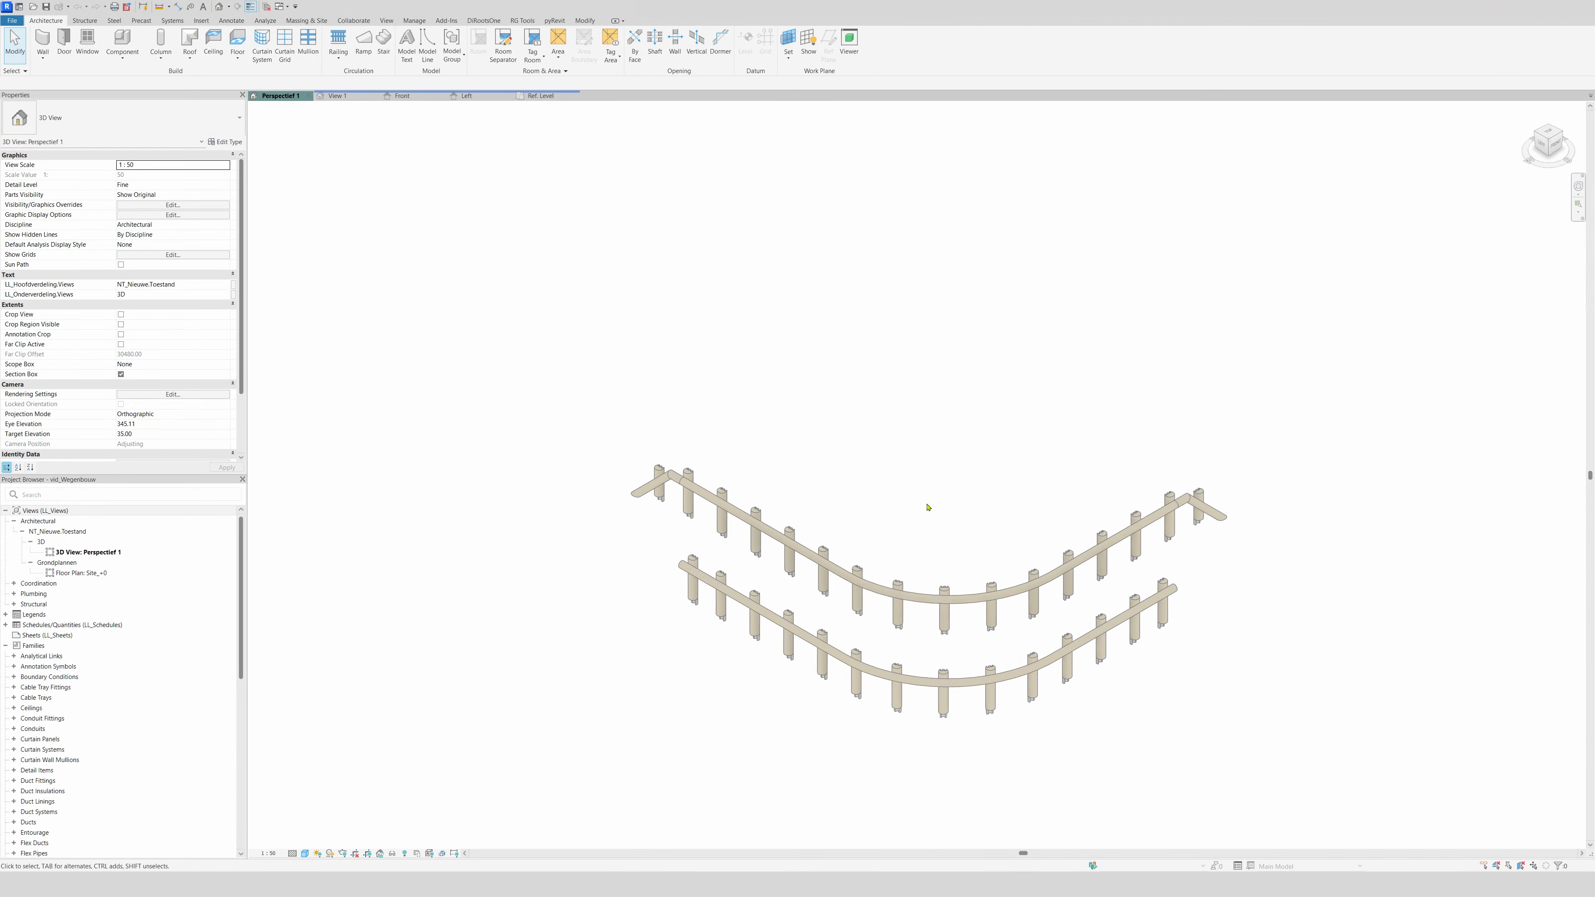
scroll(929, 506, "up", 5)
scroll(894, 672, "up", 2)
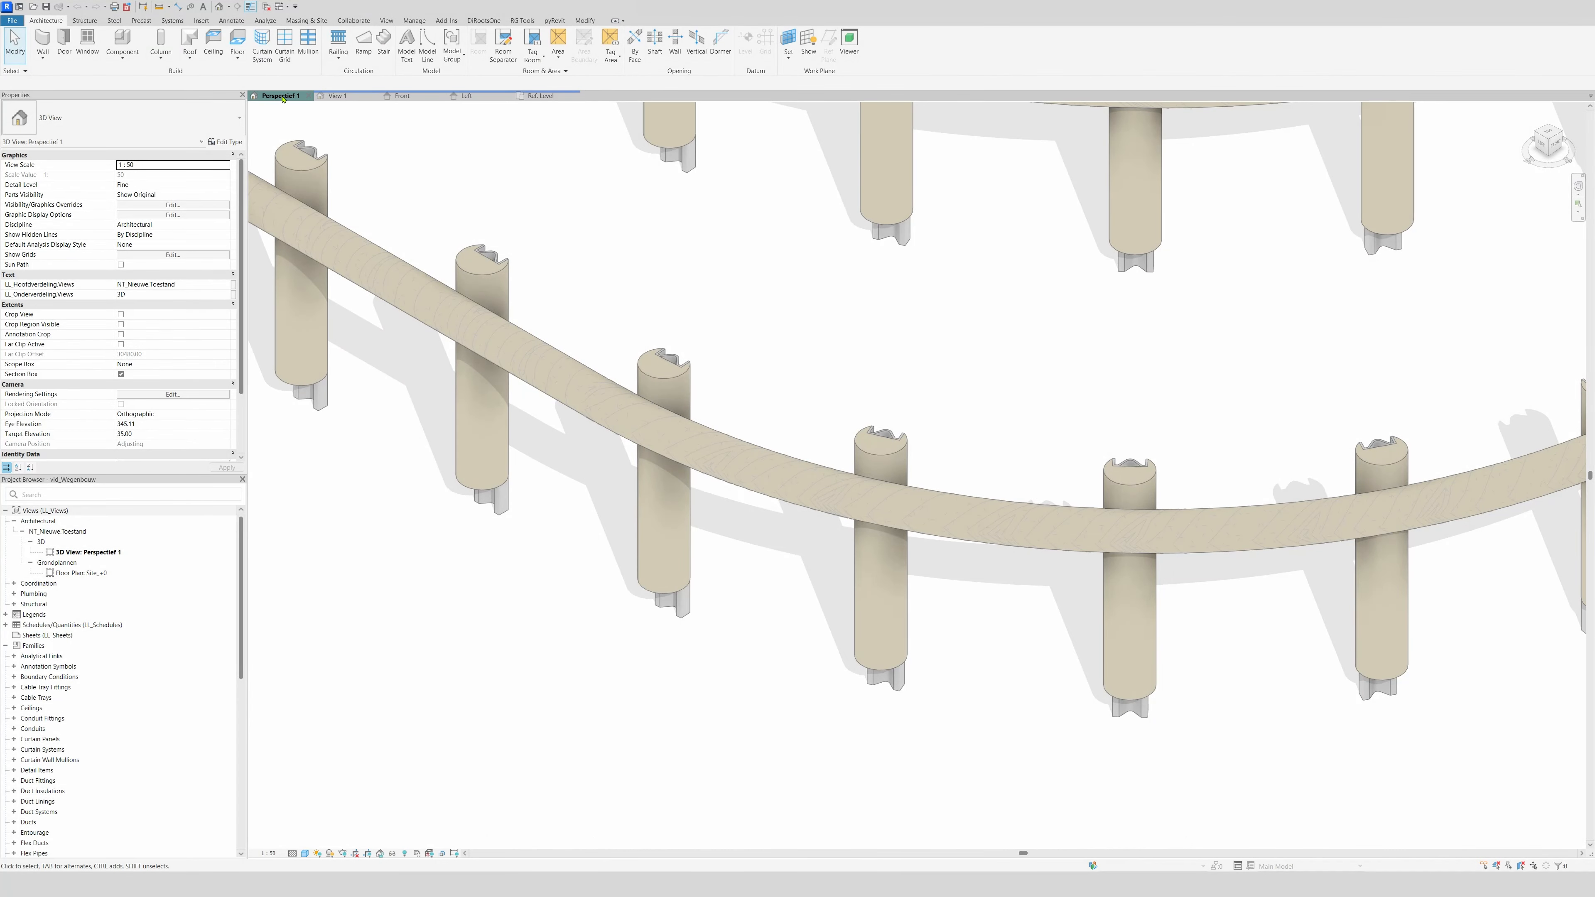
Create a new family from the Metric Generic Model template
left_click(9, 22)
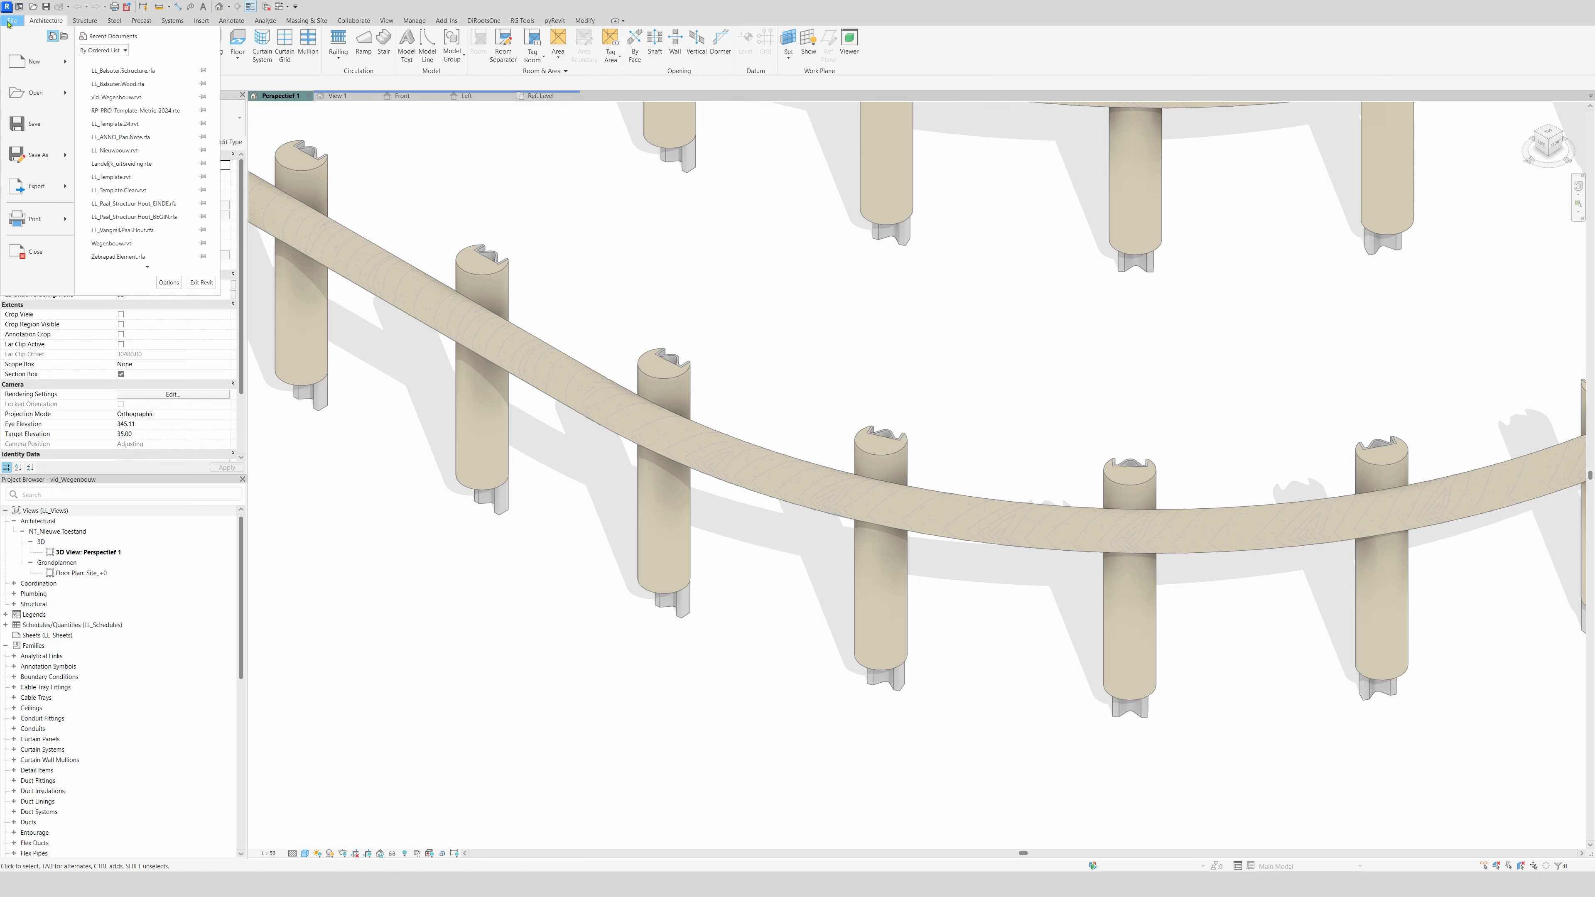
mouse_move(37, 61)
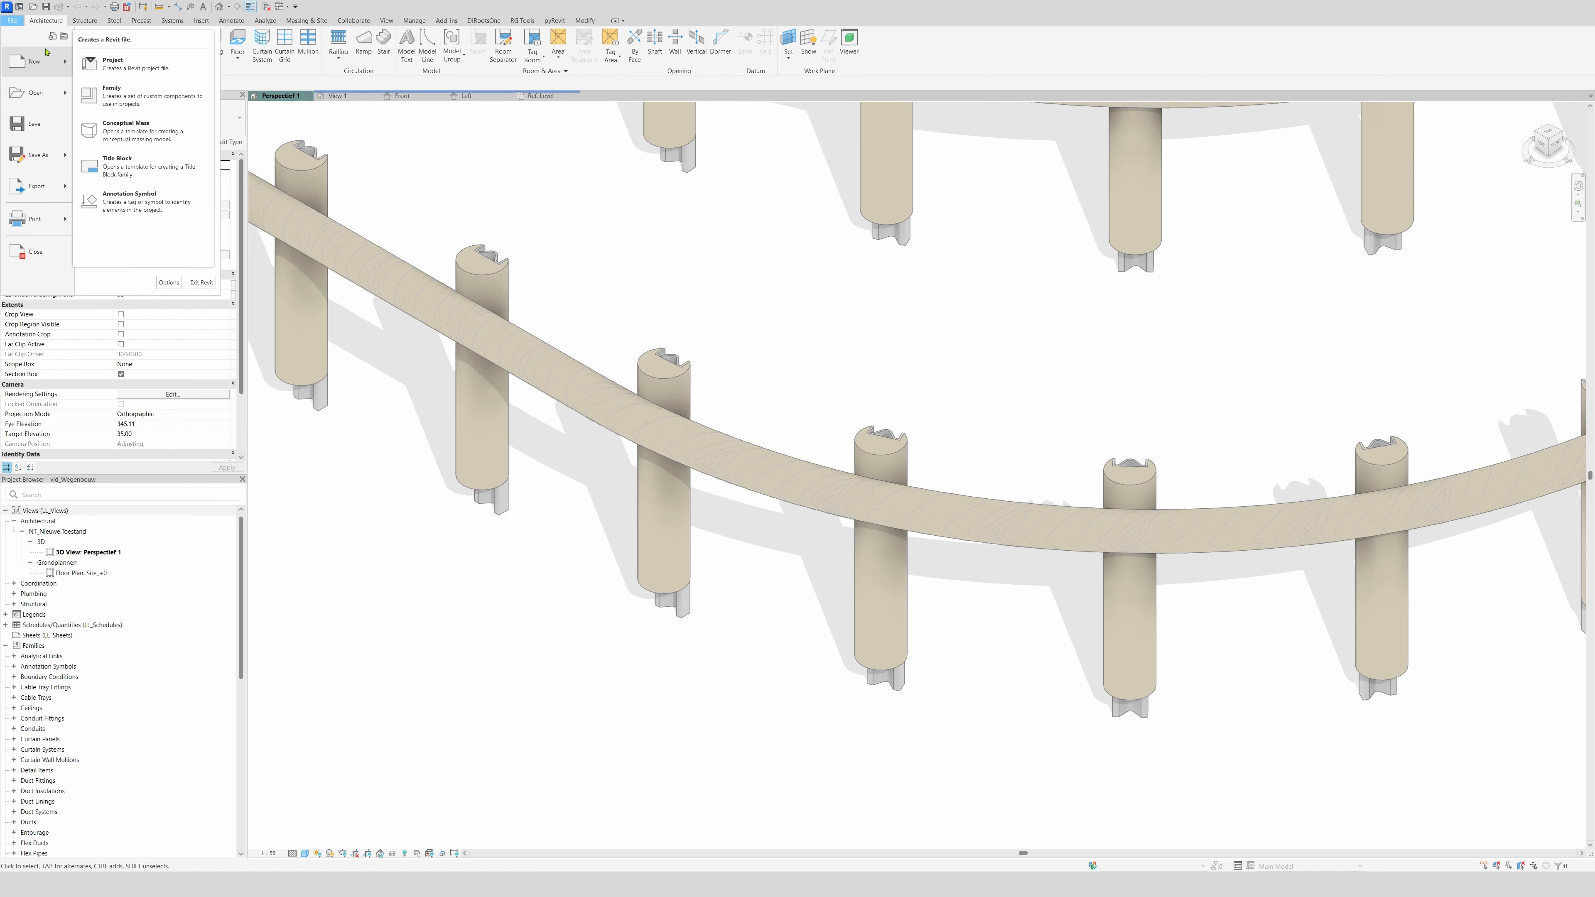
left_click(139, 89)
scroll(668, 512, "down", 2)
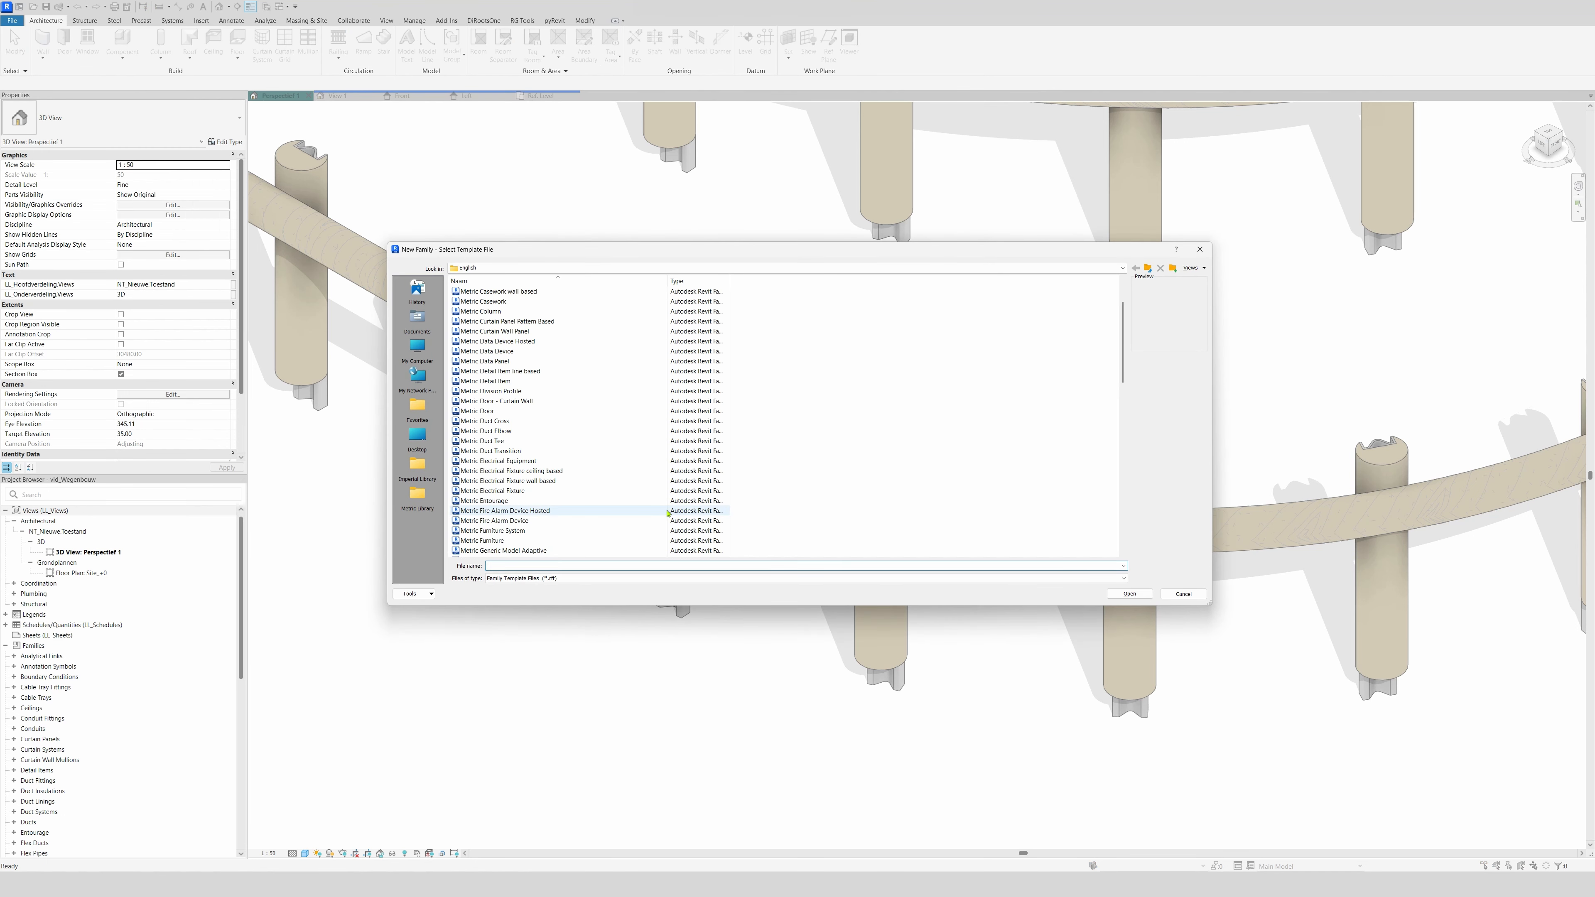
scroll(606, 470, "down", 7)
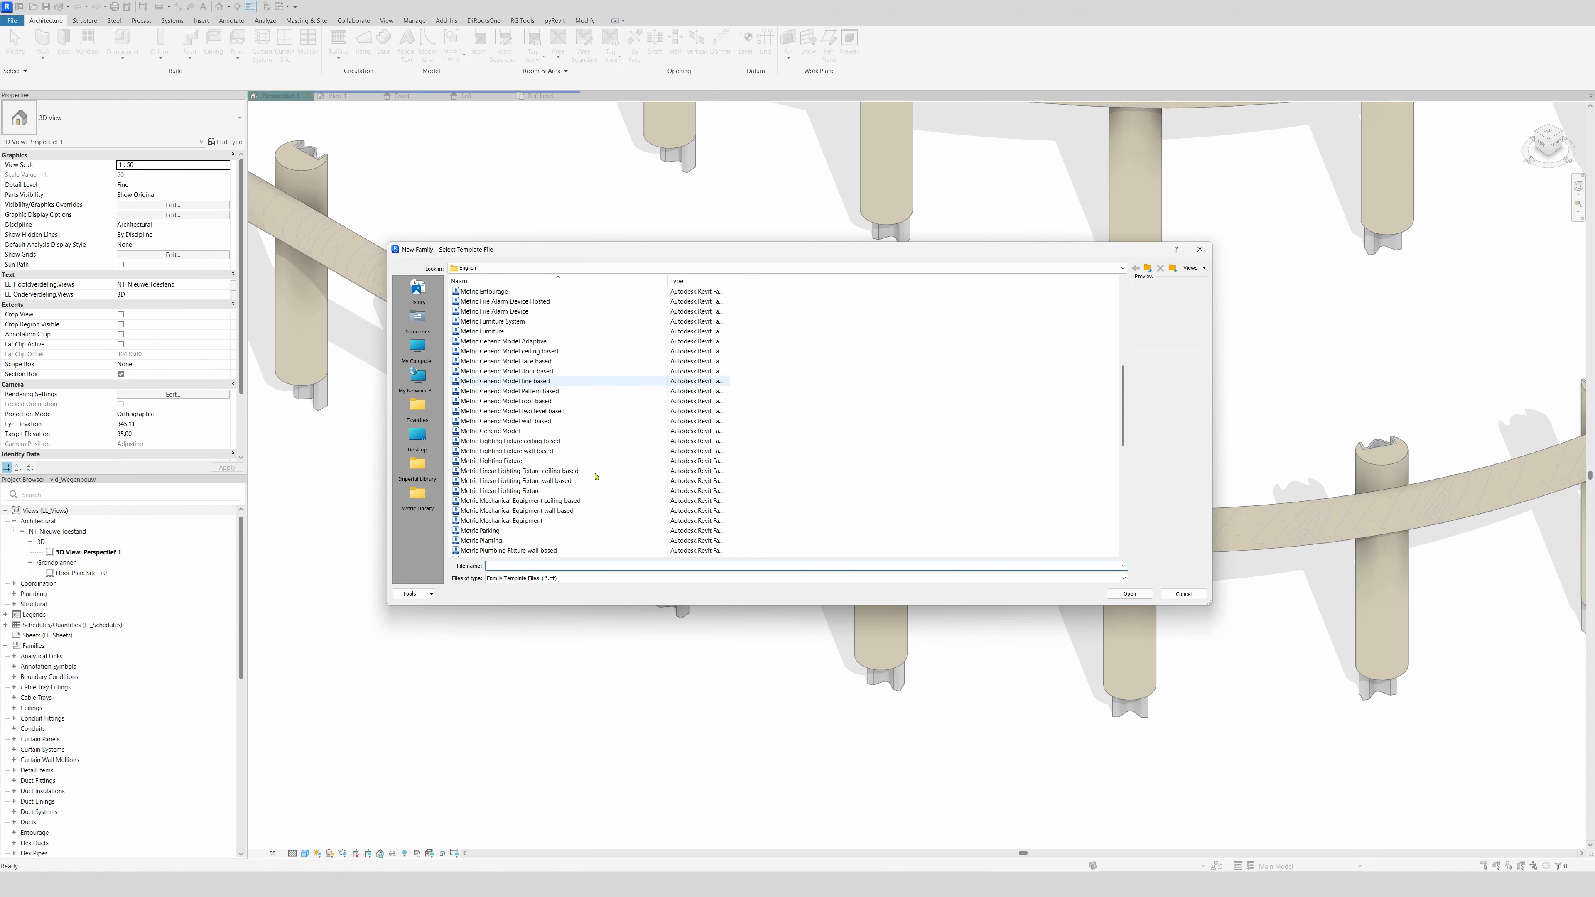
left_click(584, 431)
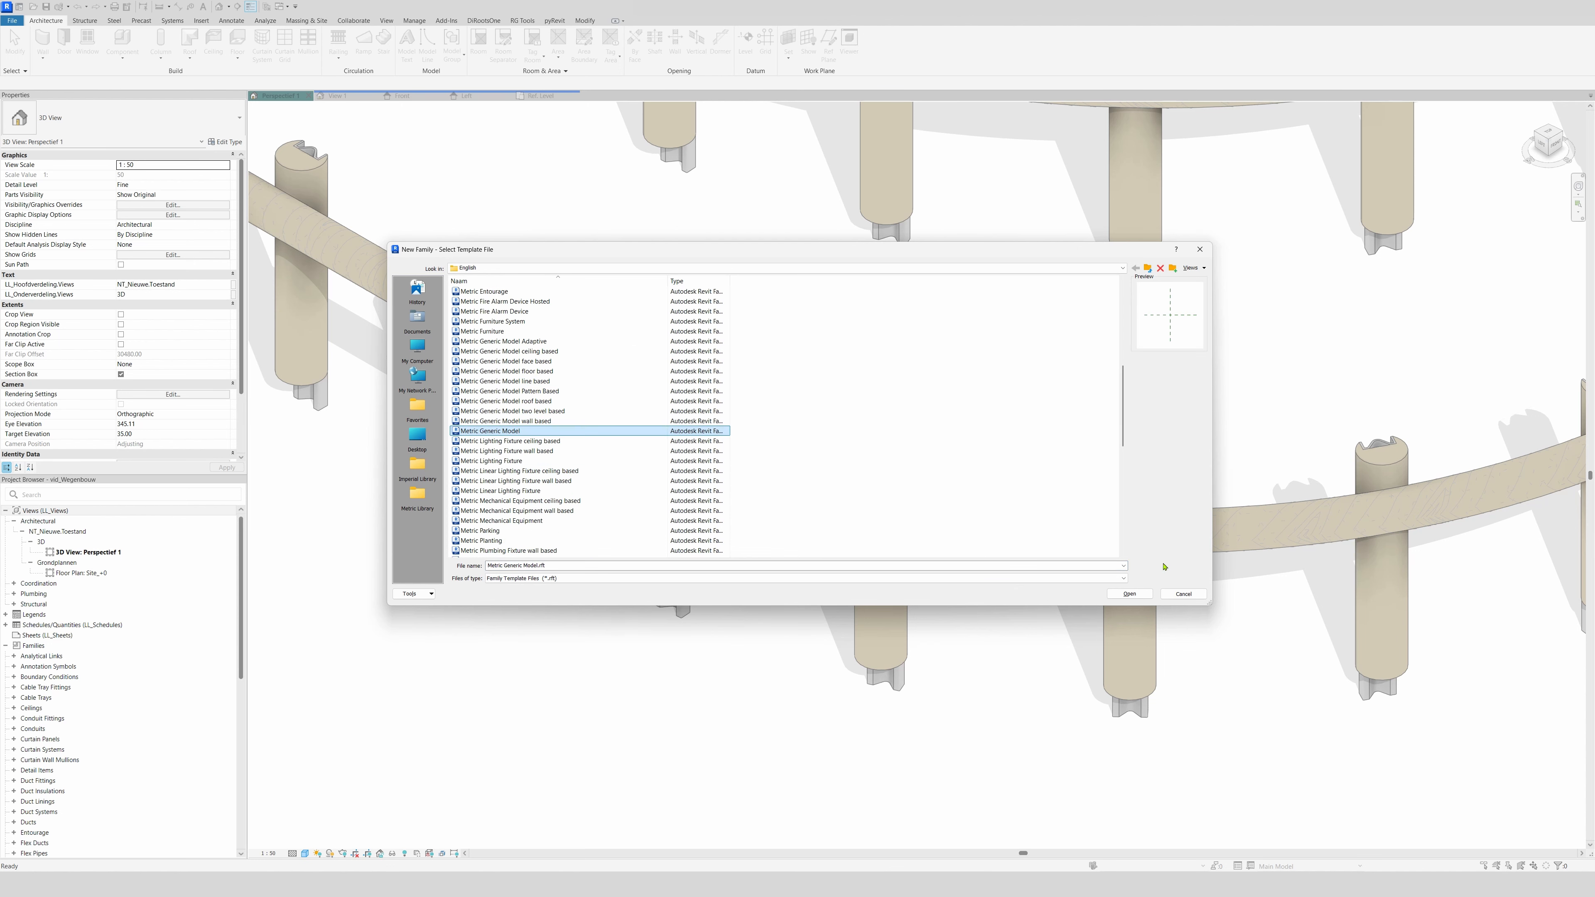
left_click(1128, 596)
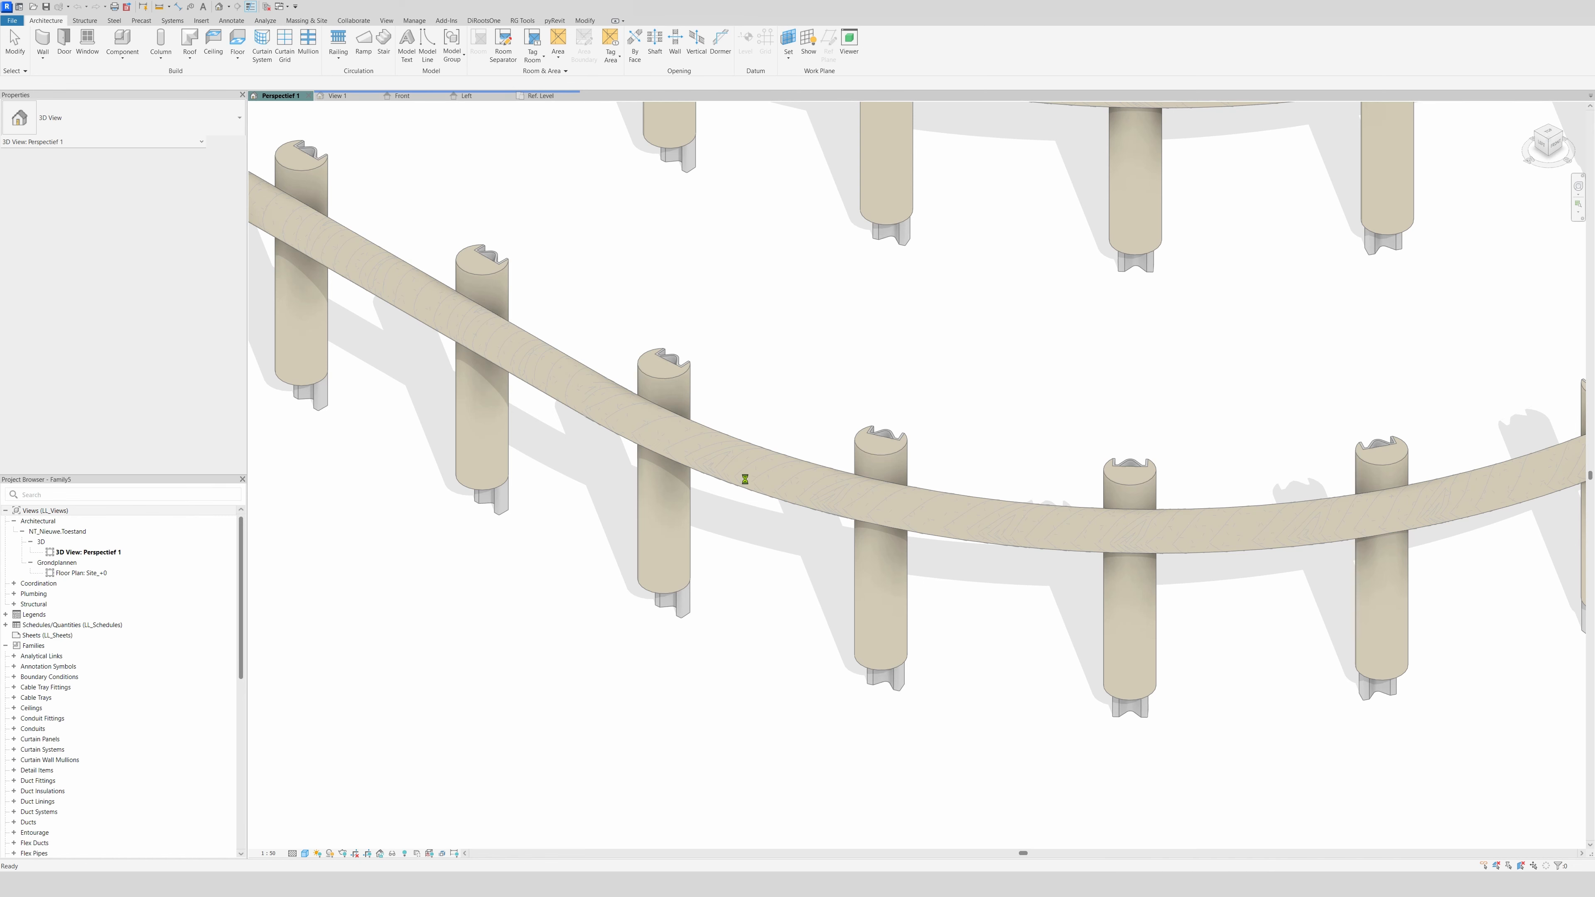
scroll(1000, 463, "up", 3)
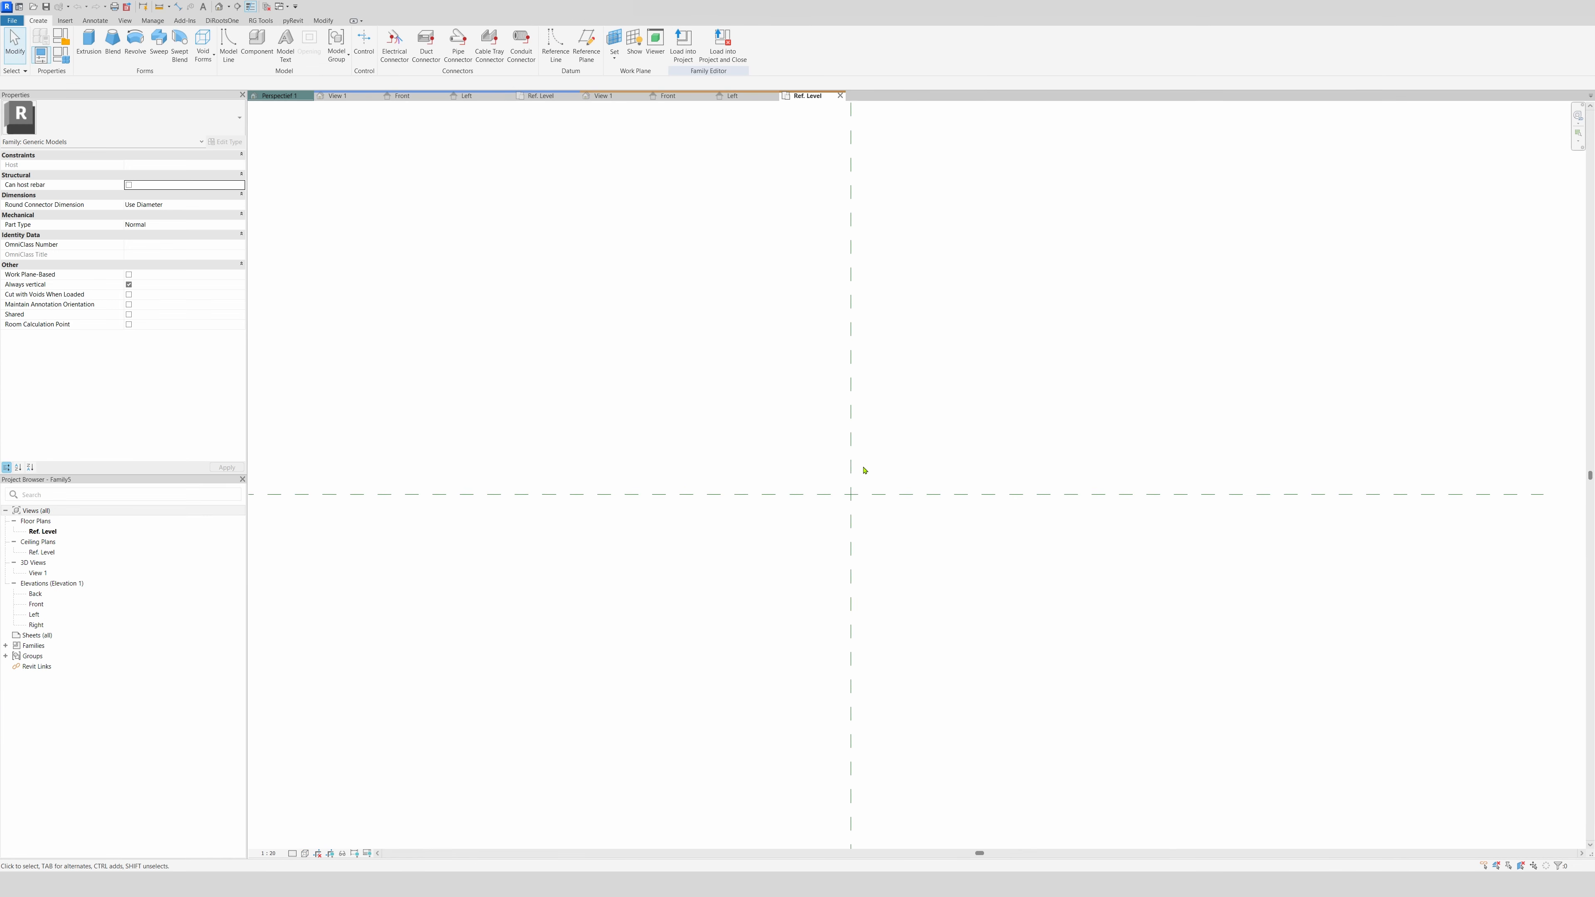
scroll(864, 469, "up", 1)
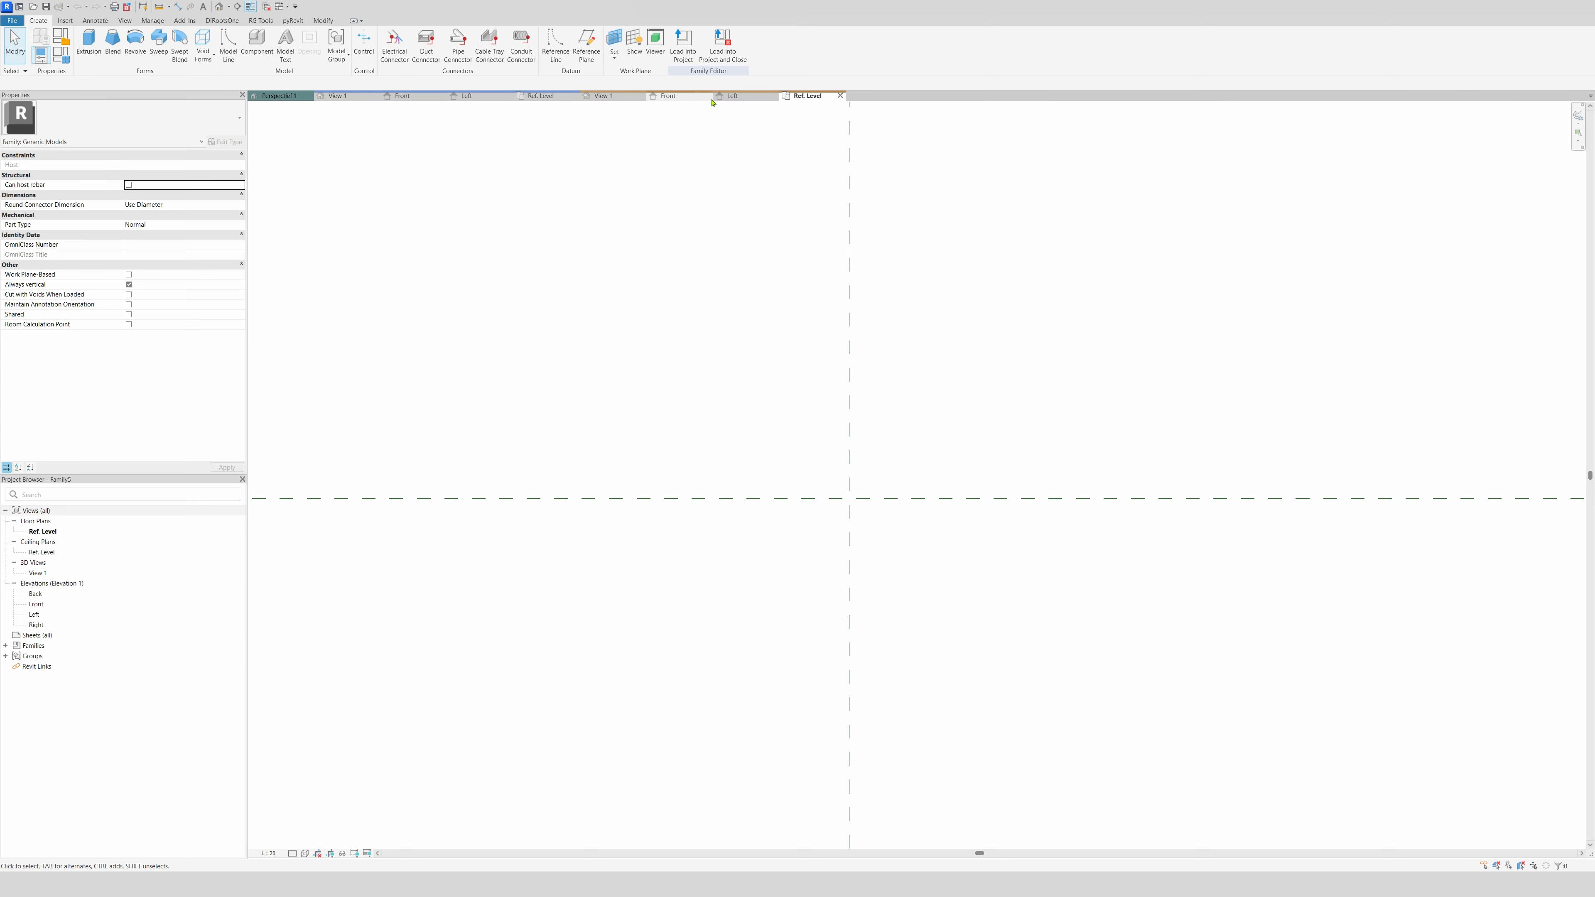
Draw a horizontal reference plane about 790 mm above Ref. Level in the Front elevation, crossing the vertical center plane
left_click(687, 96)
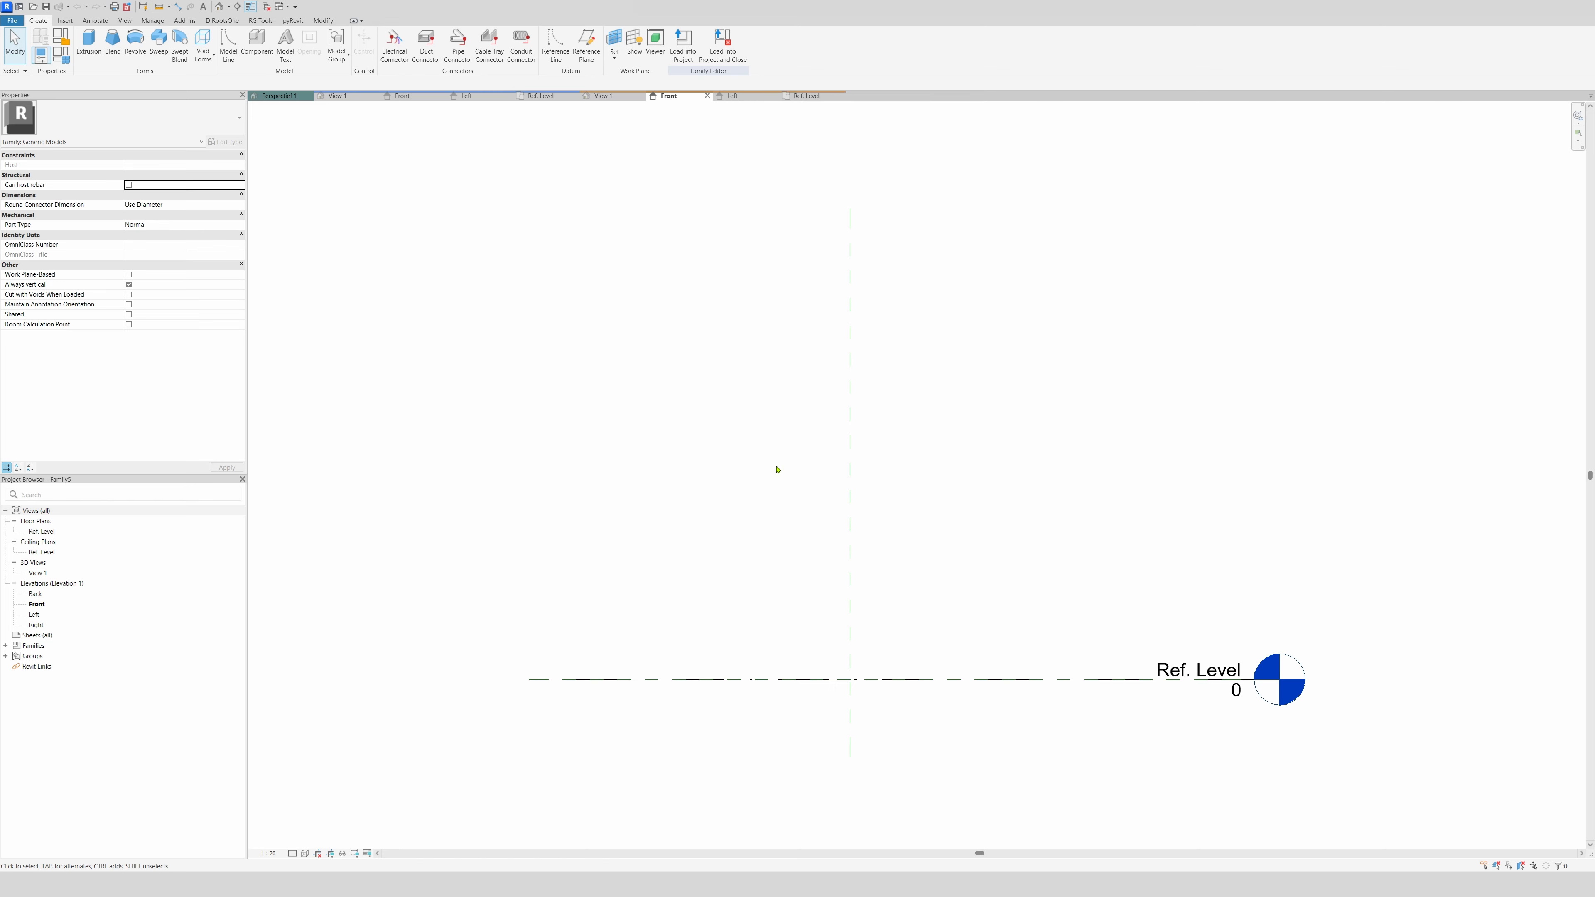
key("r")
key("p")
left_click(751, 512)
left_click(983, 512)
key("Escape")
key("Escape")
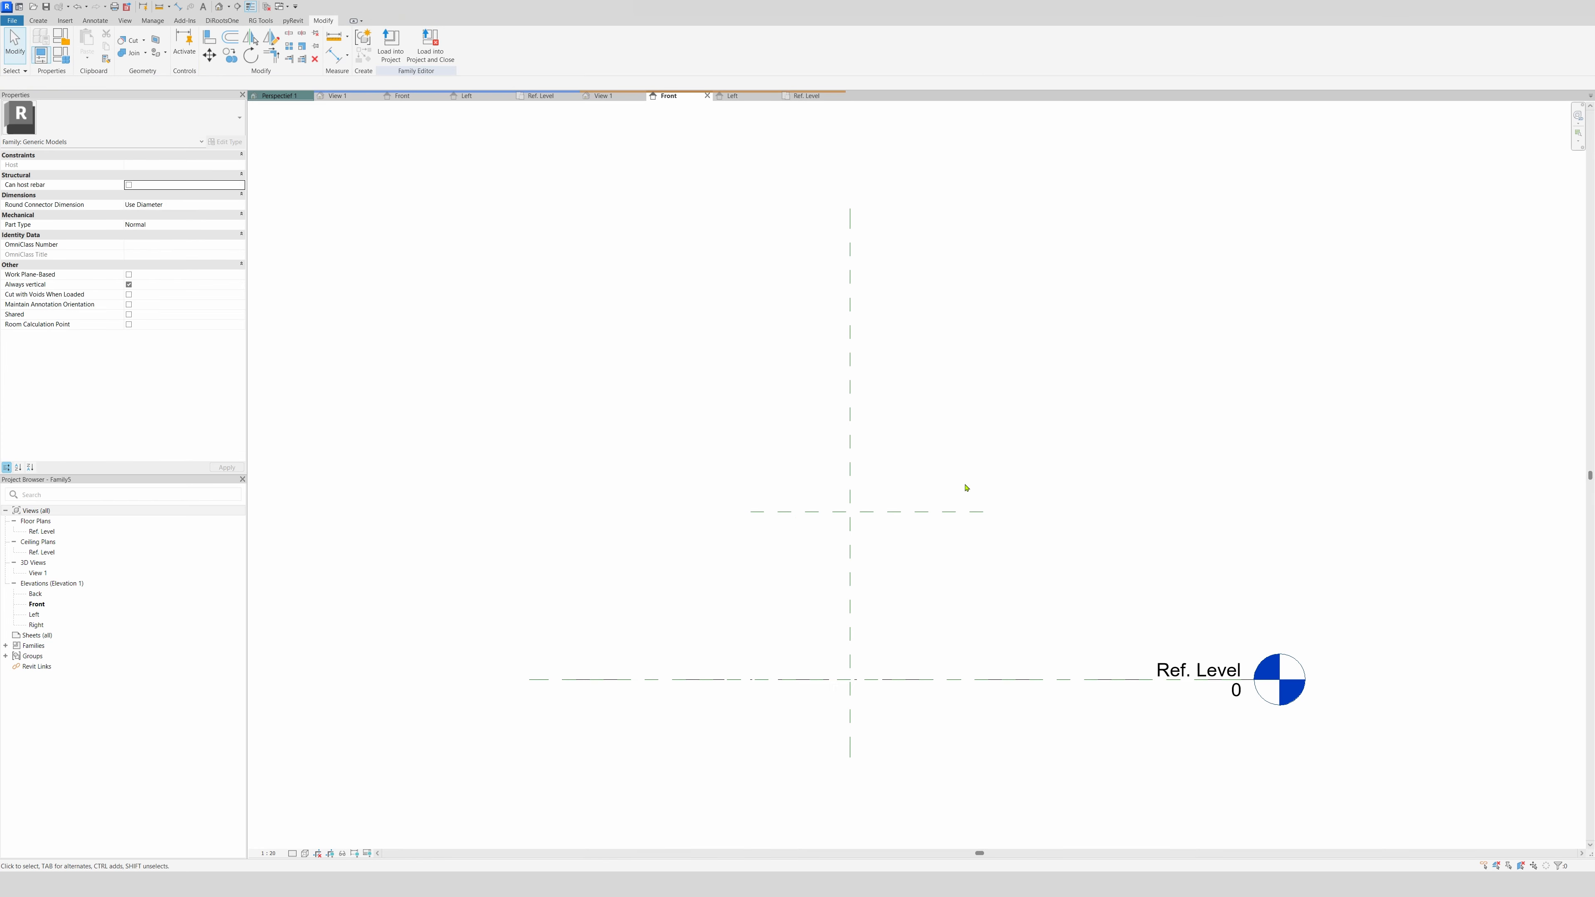
Dimension the height from Ref. Level to the new horizontal reference plane and select that plane
key("d")
key("i")
left_click(929, 680)
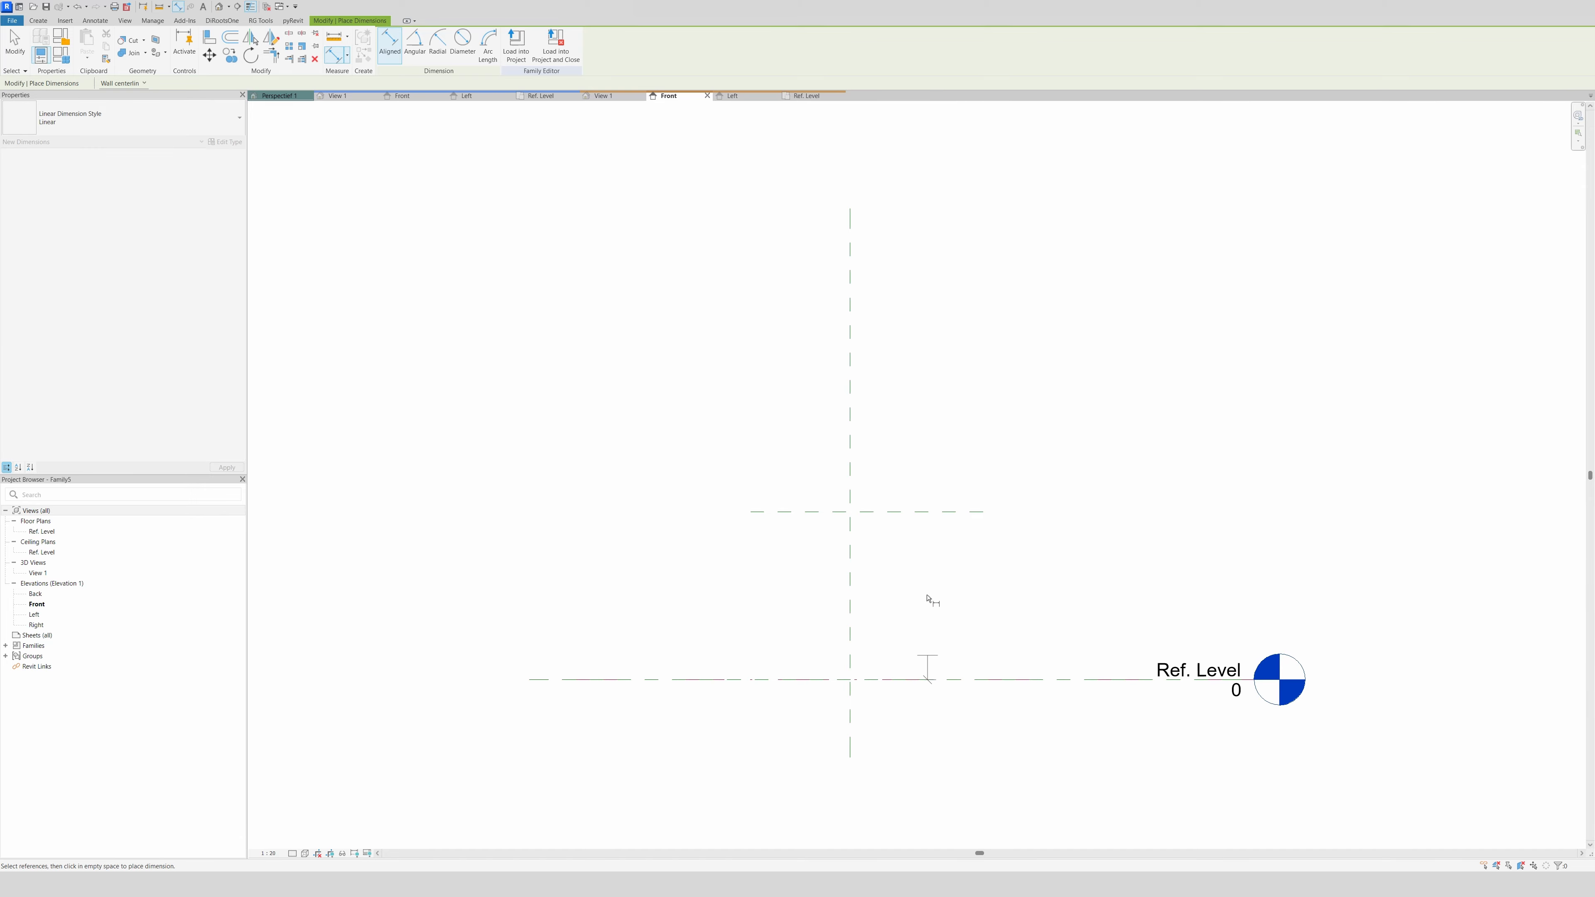
left_click(920, 512)
left_click(919, 449)
key("Escape")
key("Escape")
left_click(885, 512)
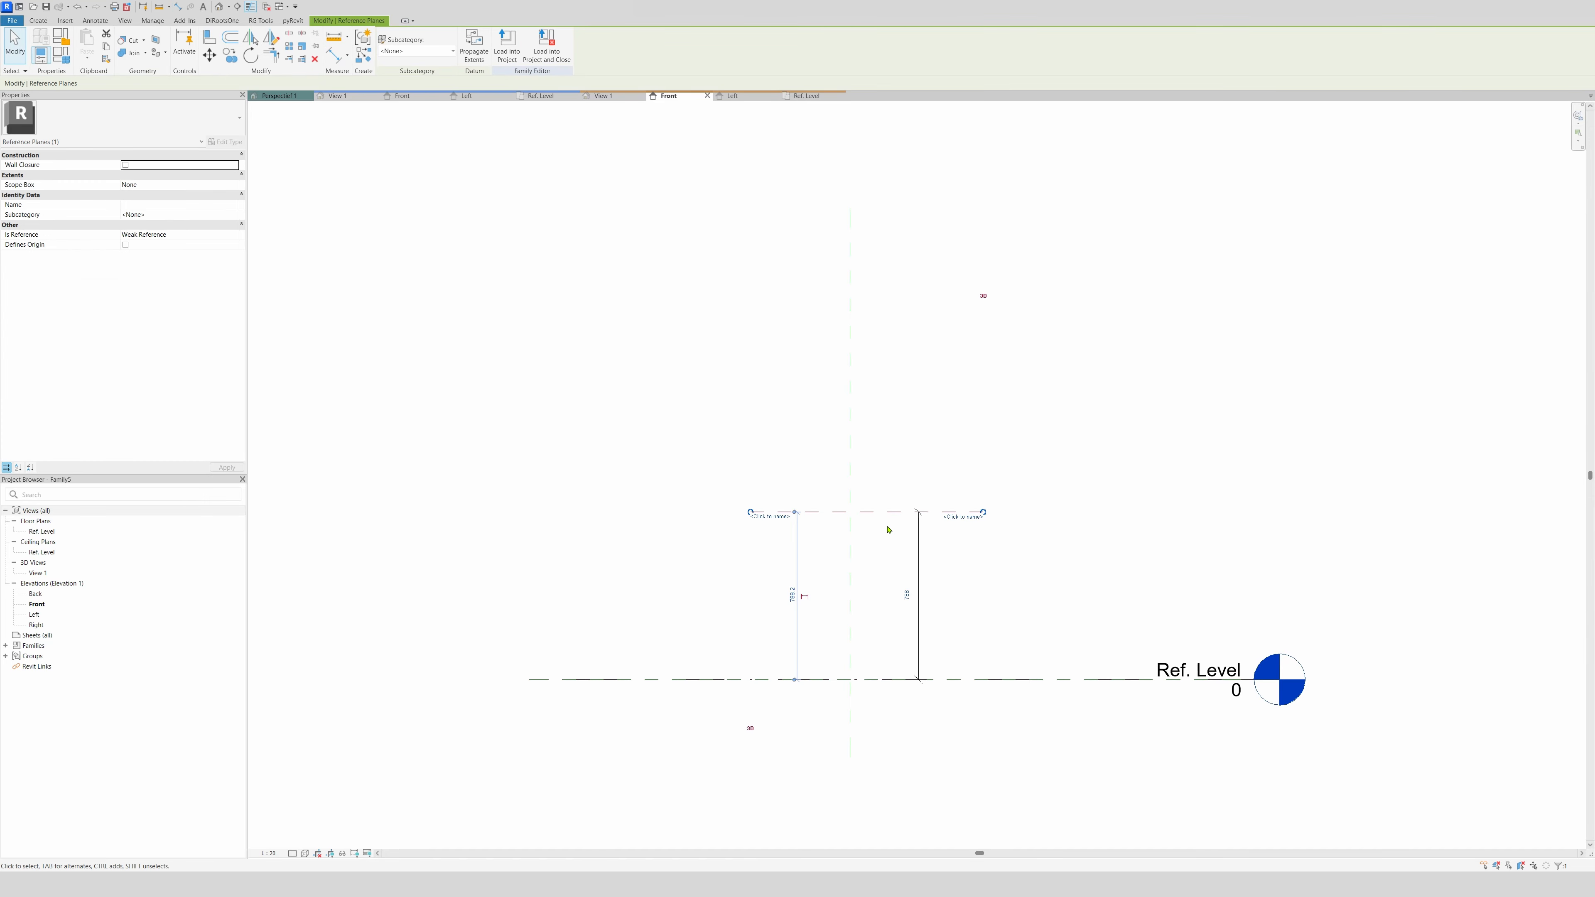
Set the new family's project length units to centimeters
key("Escape")
key("u")
key("n")
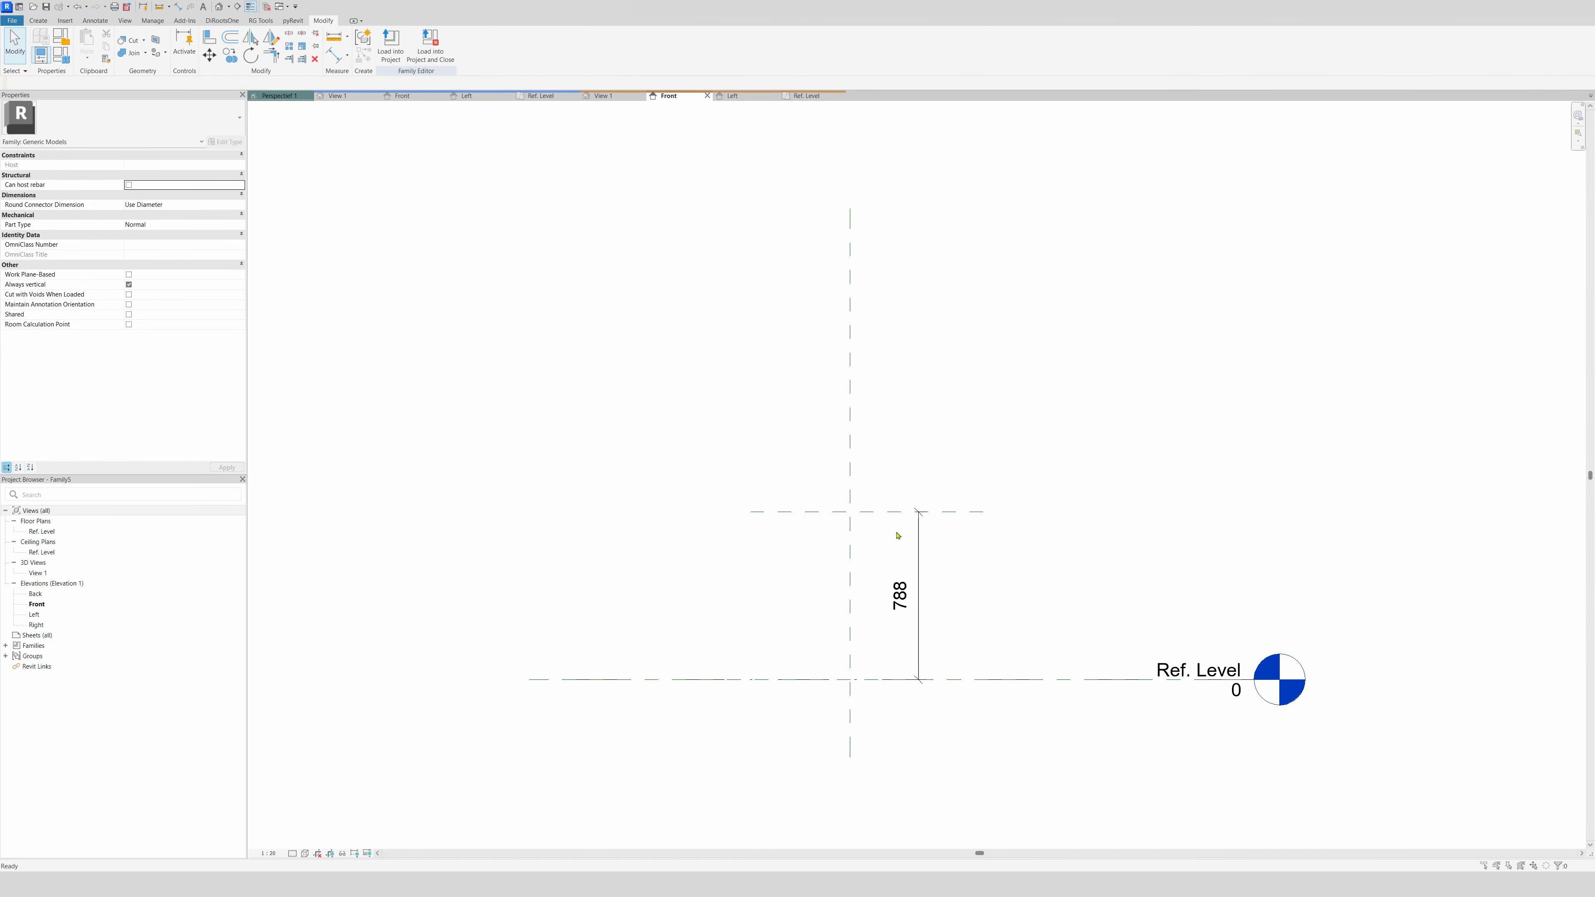
left_click(652, 339)
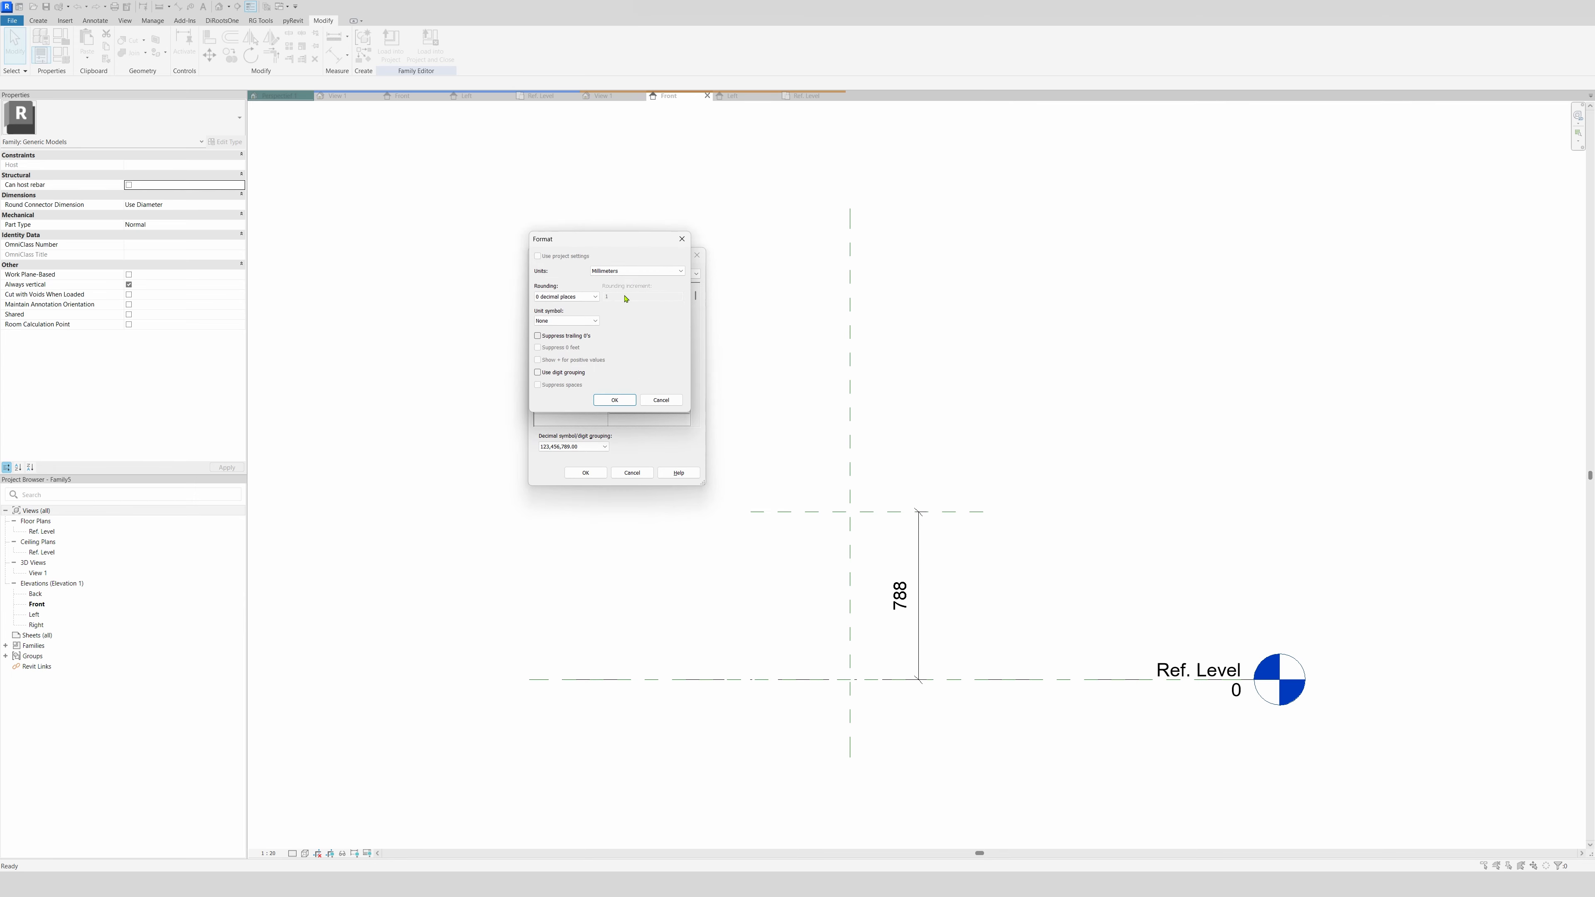
left_click(612, 271)
left_click(607, 277)
left_click(607, 272)
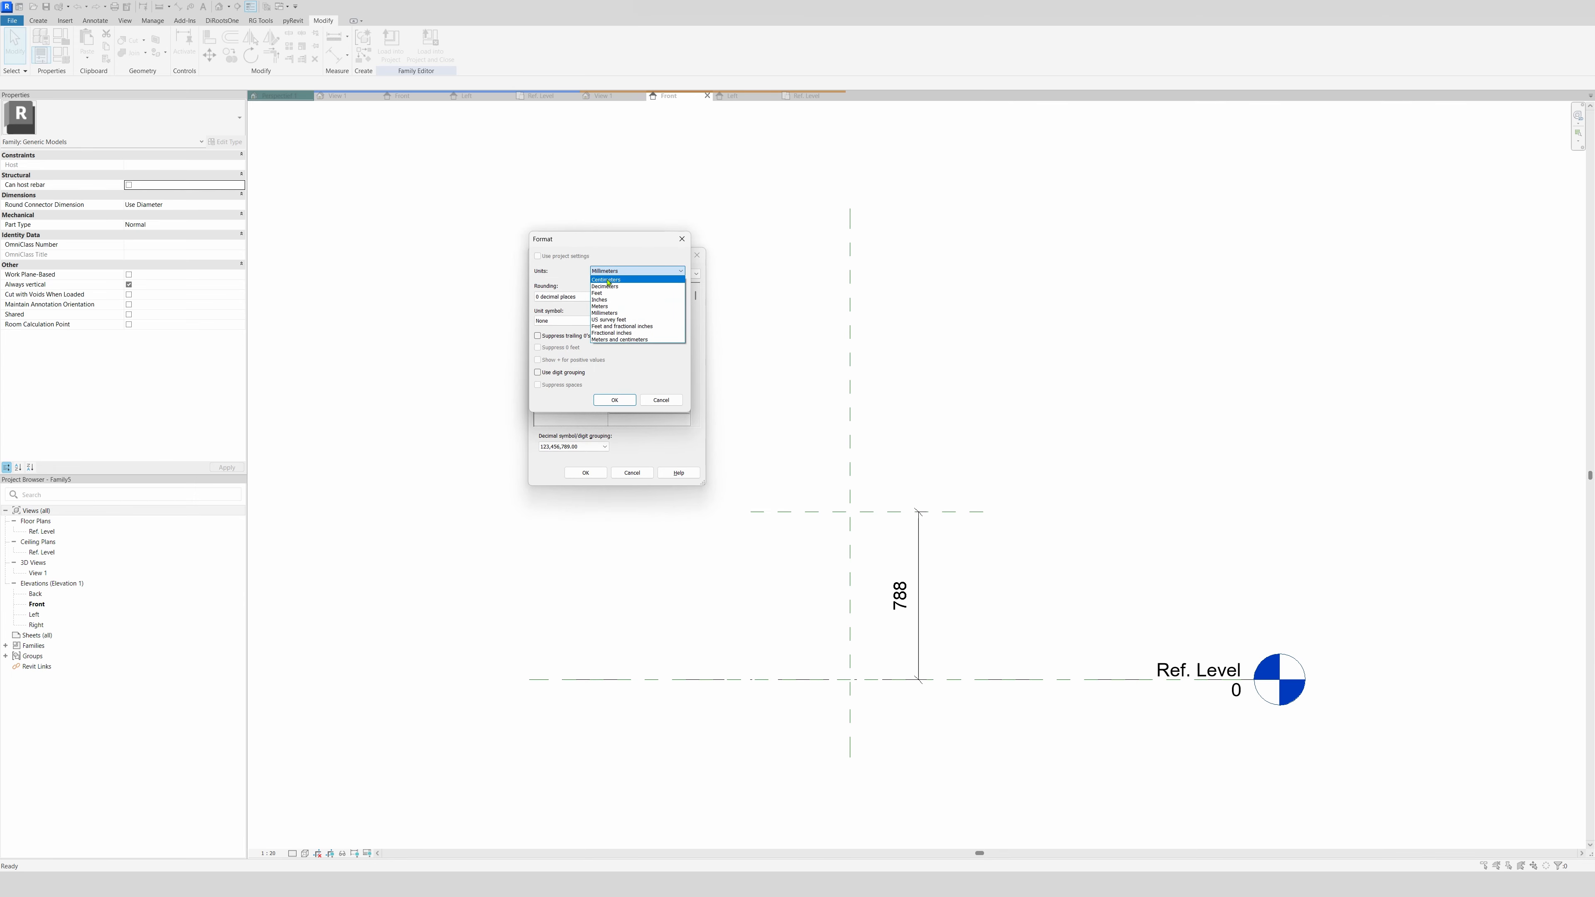
left_click(607, 280)
left_click(614, 401)
left_click(585, 472)
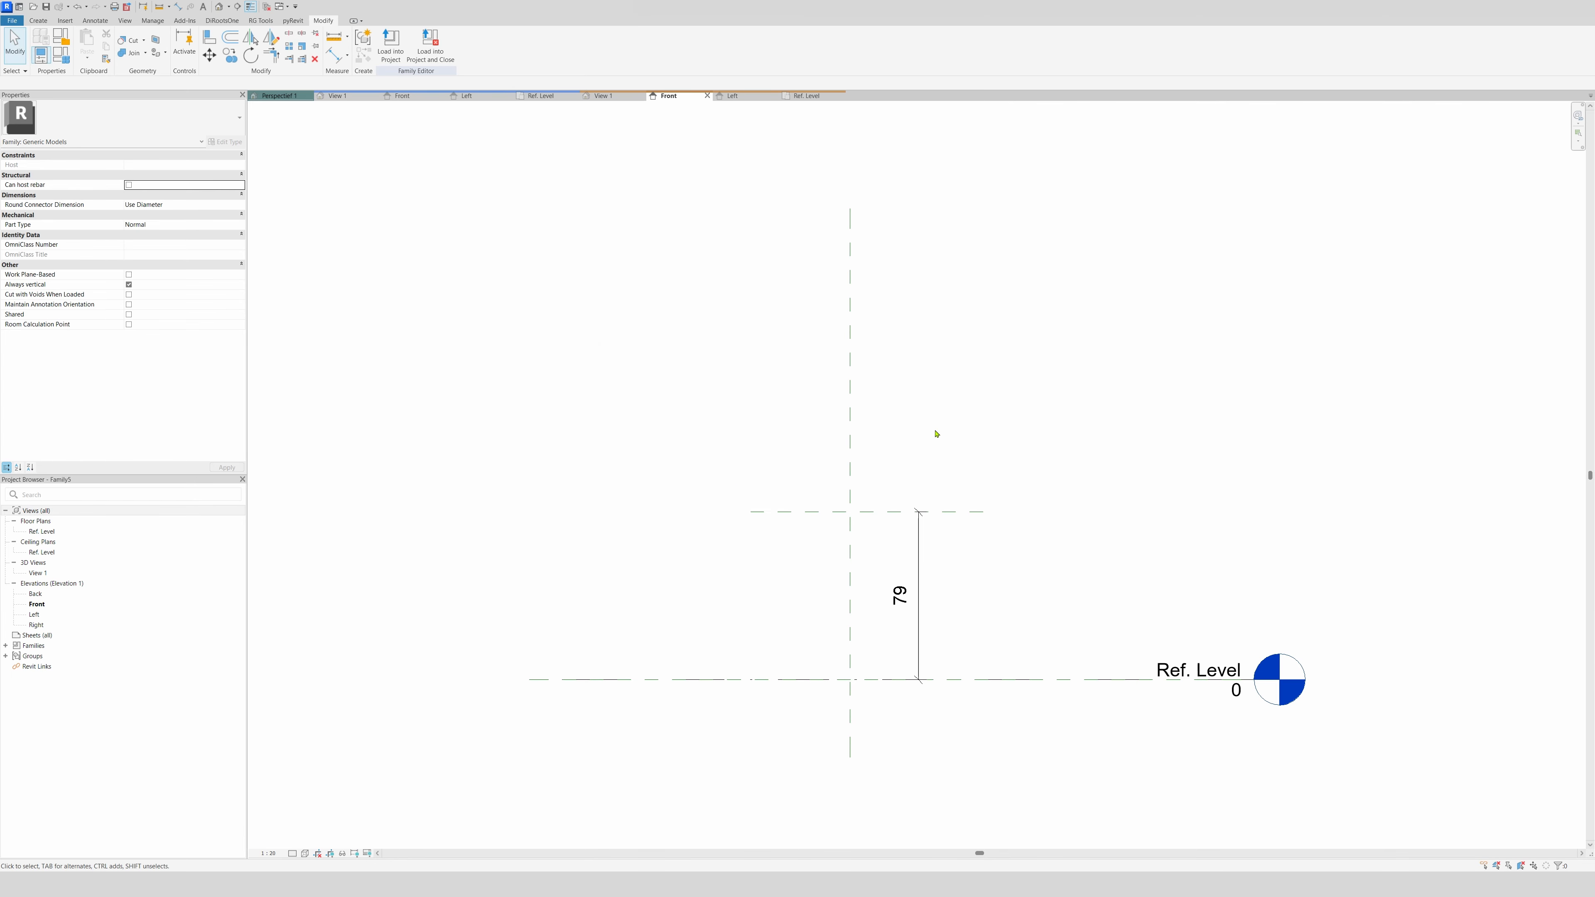
Set the upper reference plane's height above Ref. Level to 100 cm and change the Front view scale to 1:10
left_click(865, 511)
left_click(903, 598)
type("10")
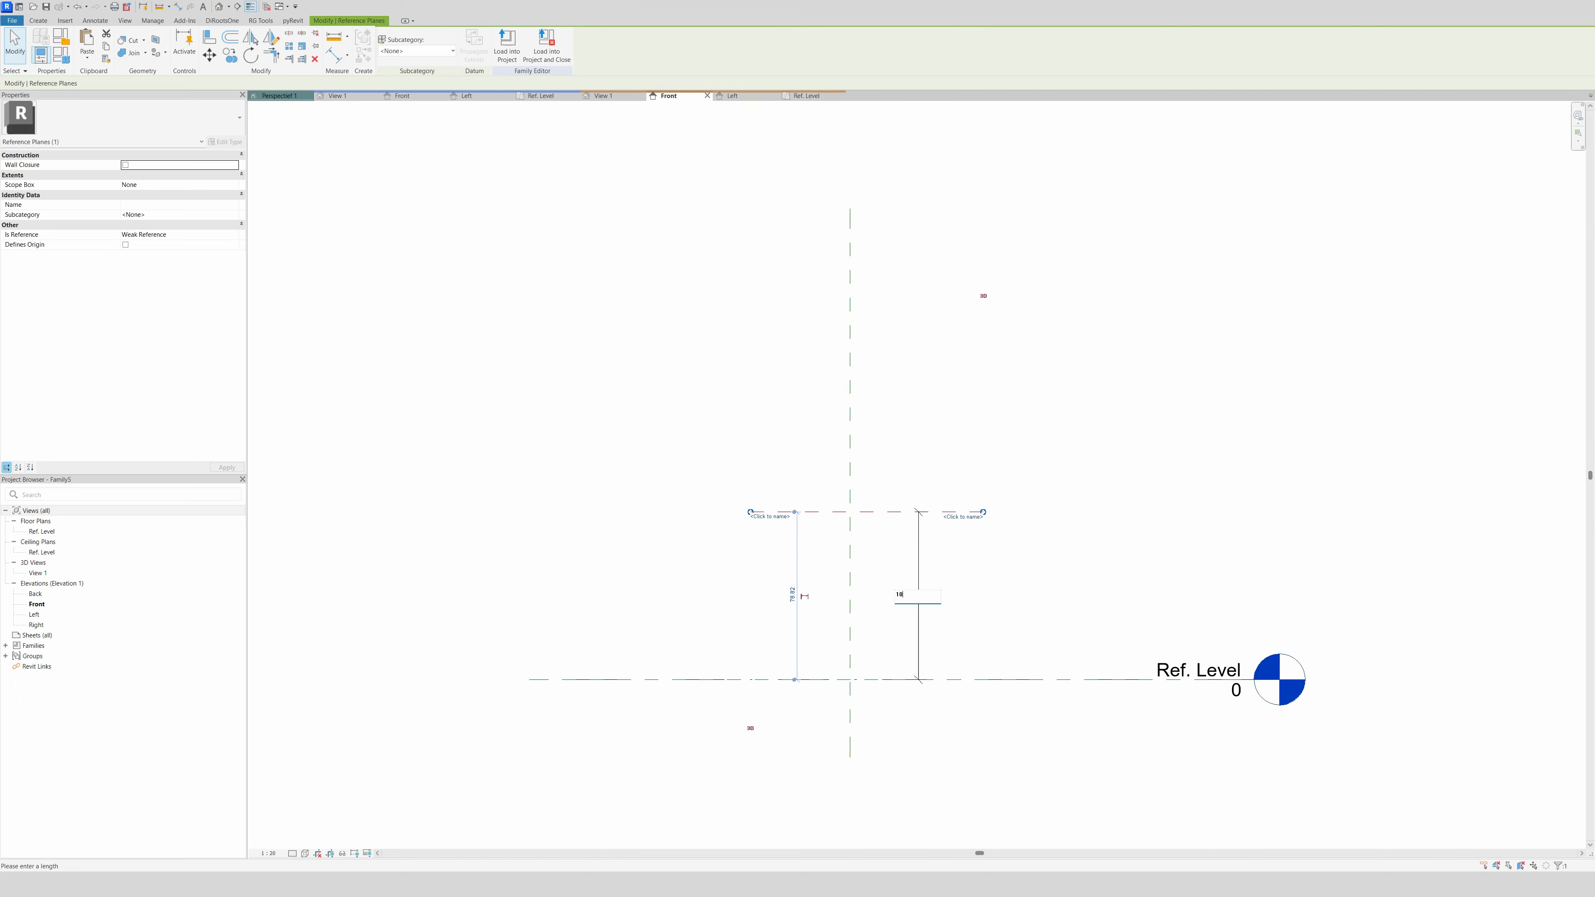
type("0")
key("Return")
left_click(269, 853)
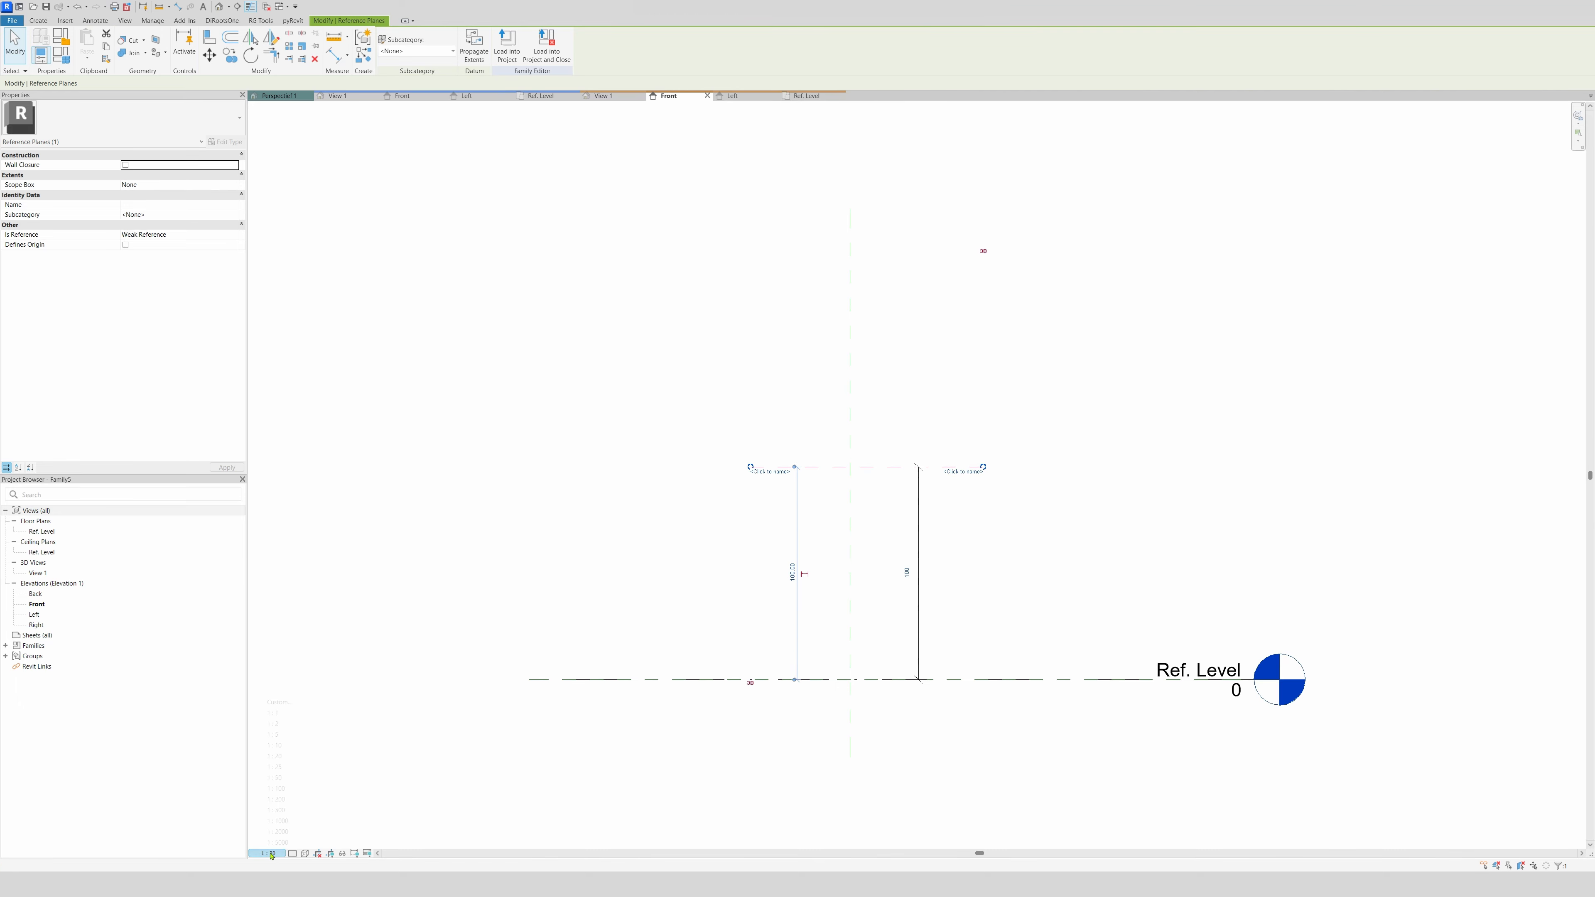
left_click(274, 745)
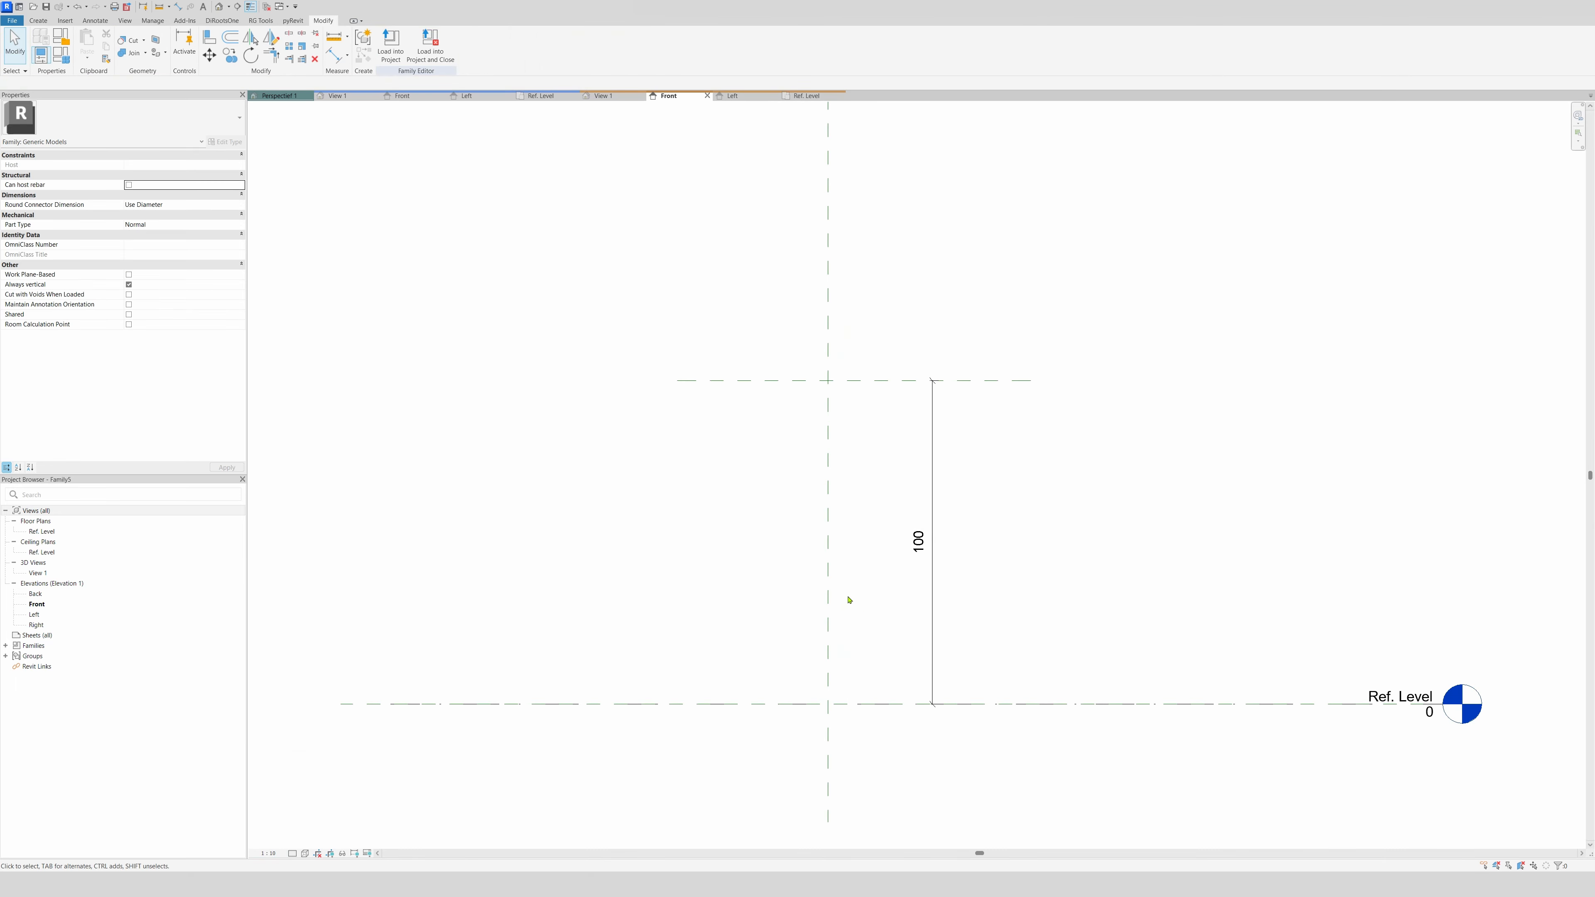
Label the 100 cm height dimension with a new instance parameter named LL_Height
left_click(933, 435)
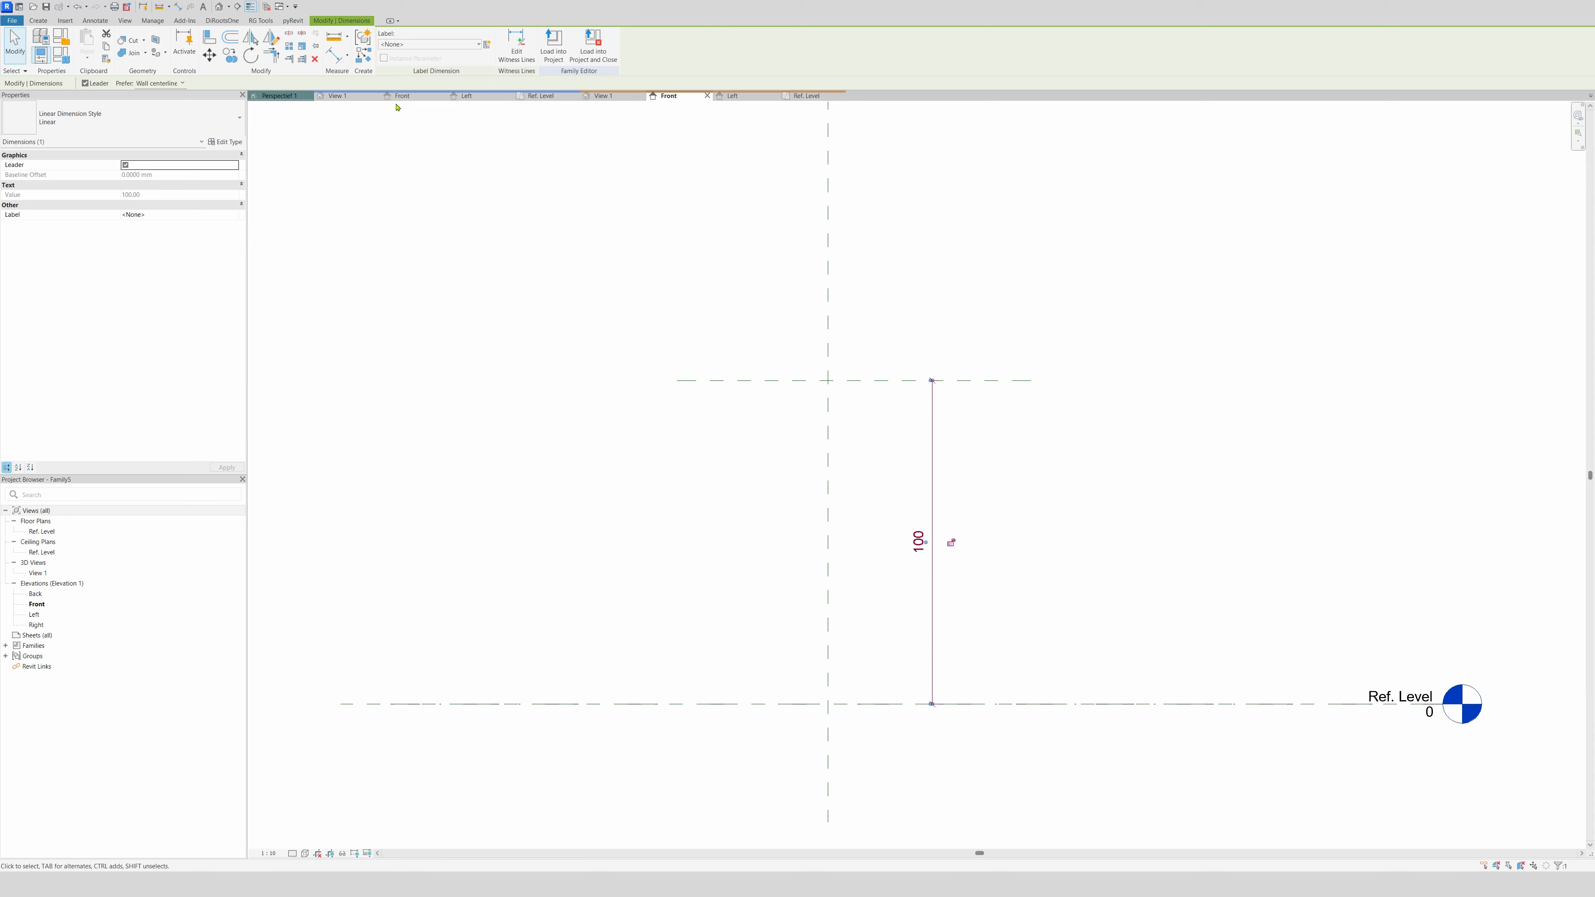
left_click(485, 45)
left_click(469, 357)
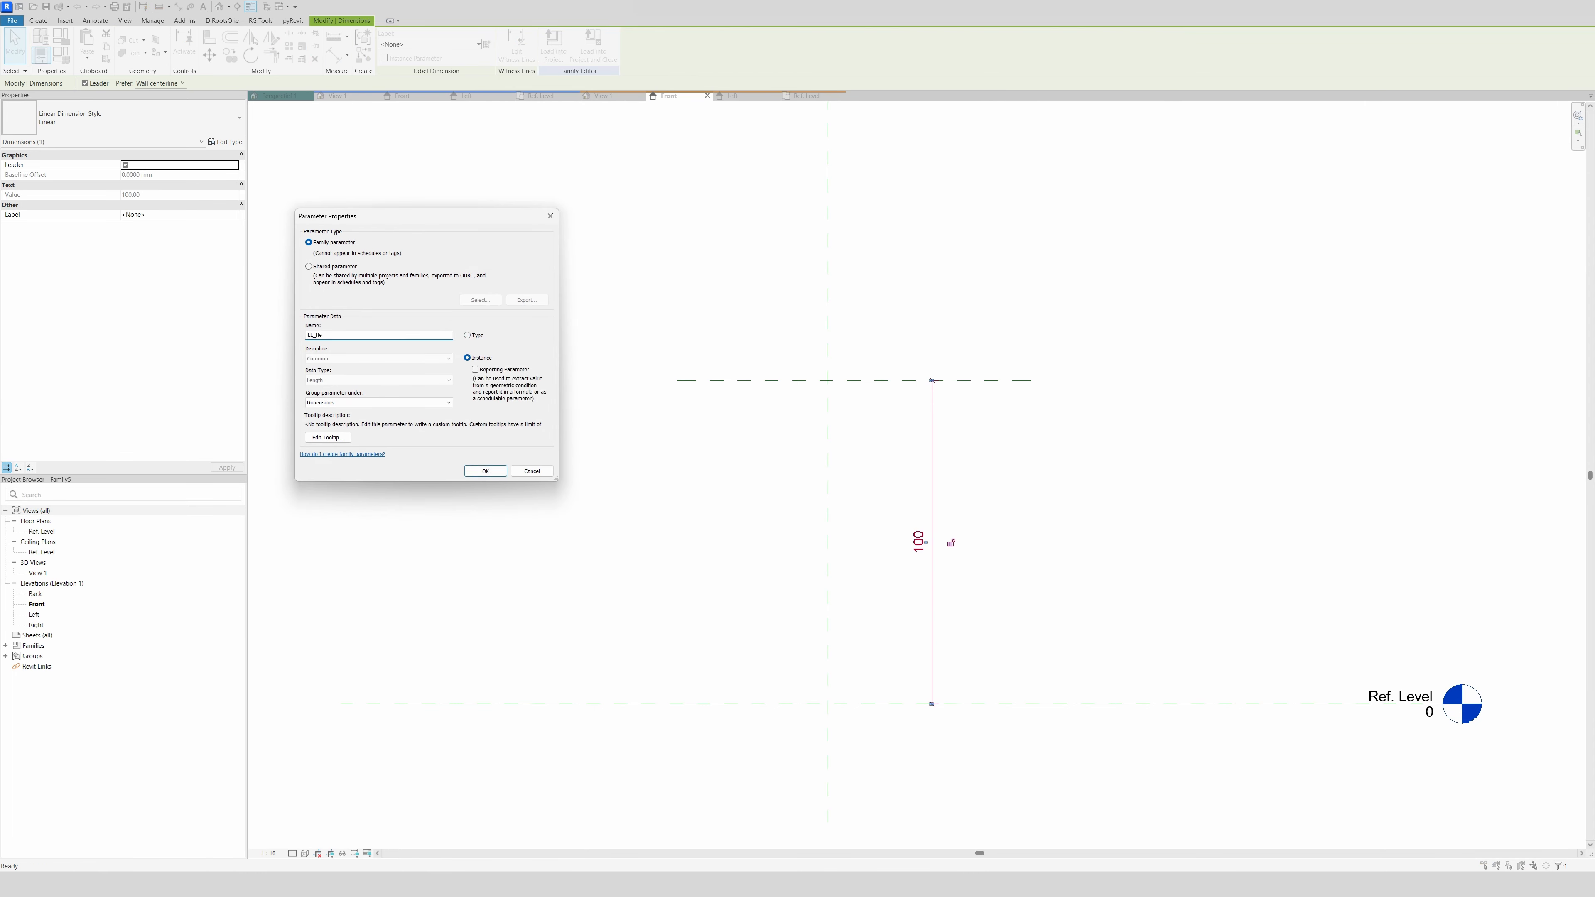
left_click(486, 471)
left_click(780, 531)
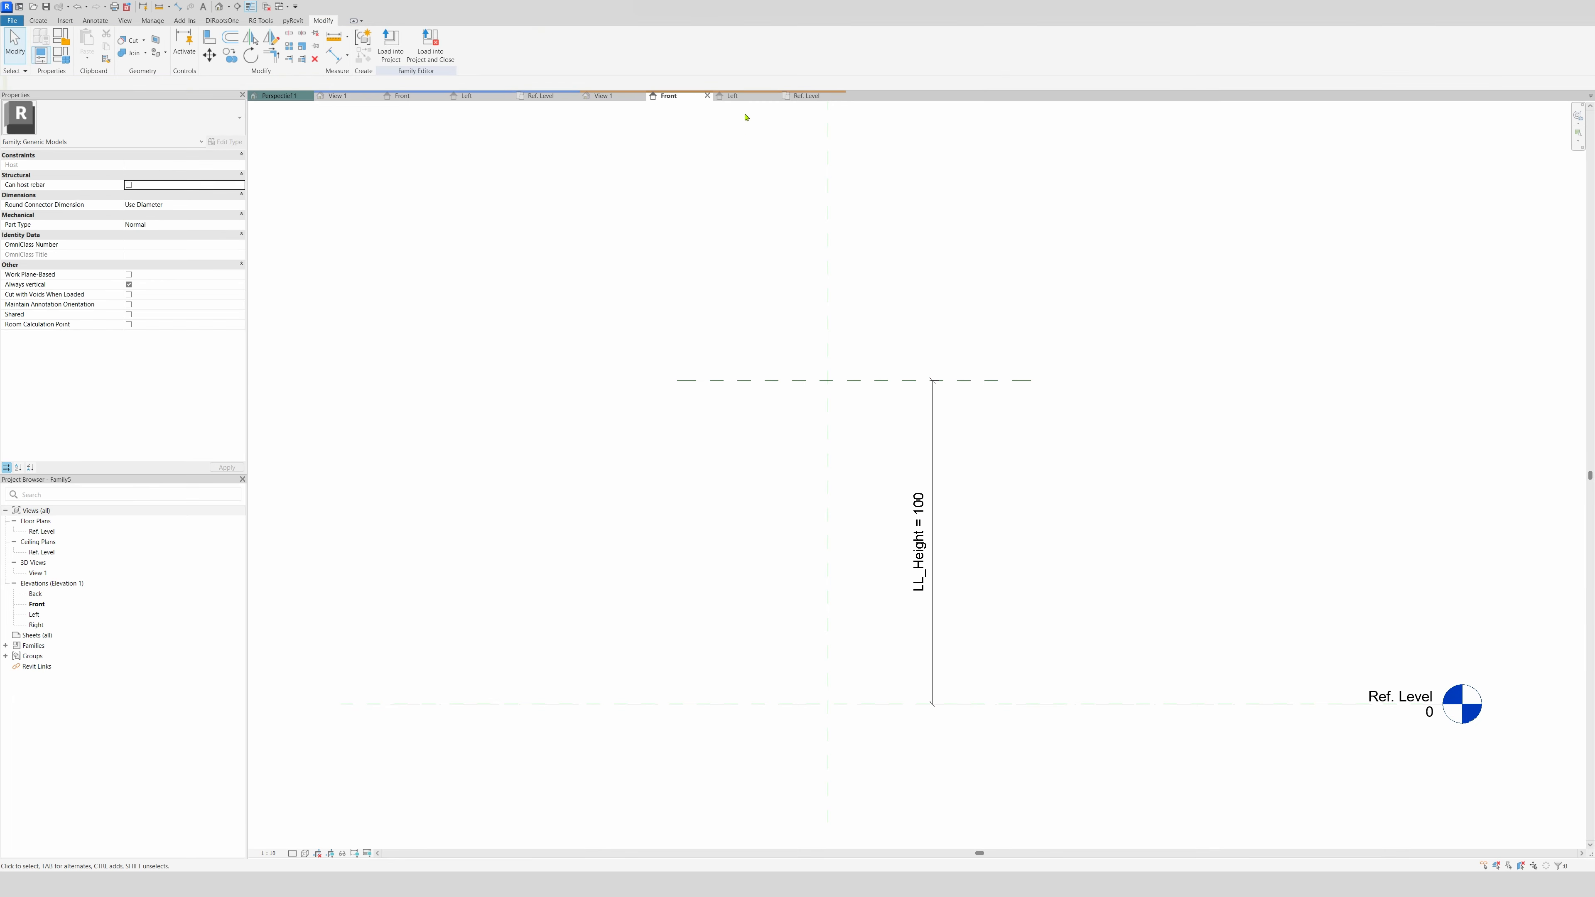
Start an extrusion in the Ref. Level plan and sketch a circle of about 14 cm radius centred on the reference plane intersection
left_click(816, 96)
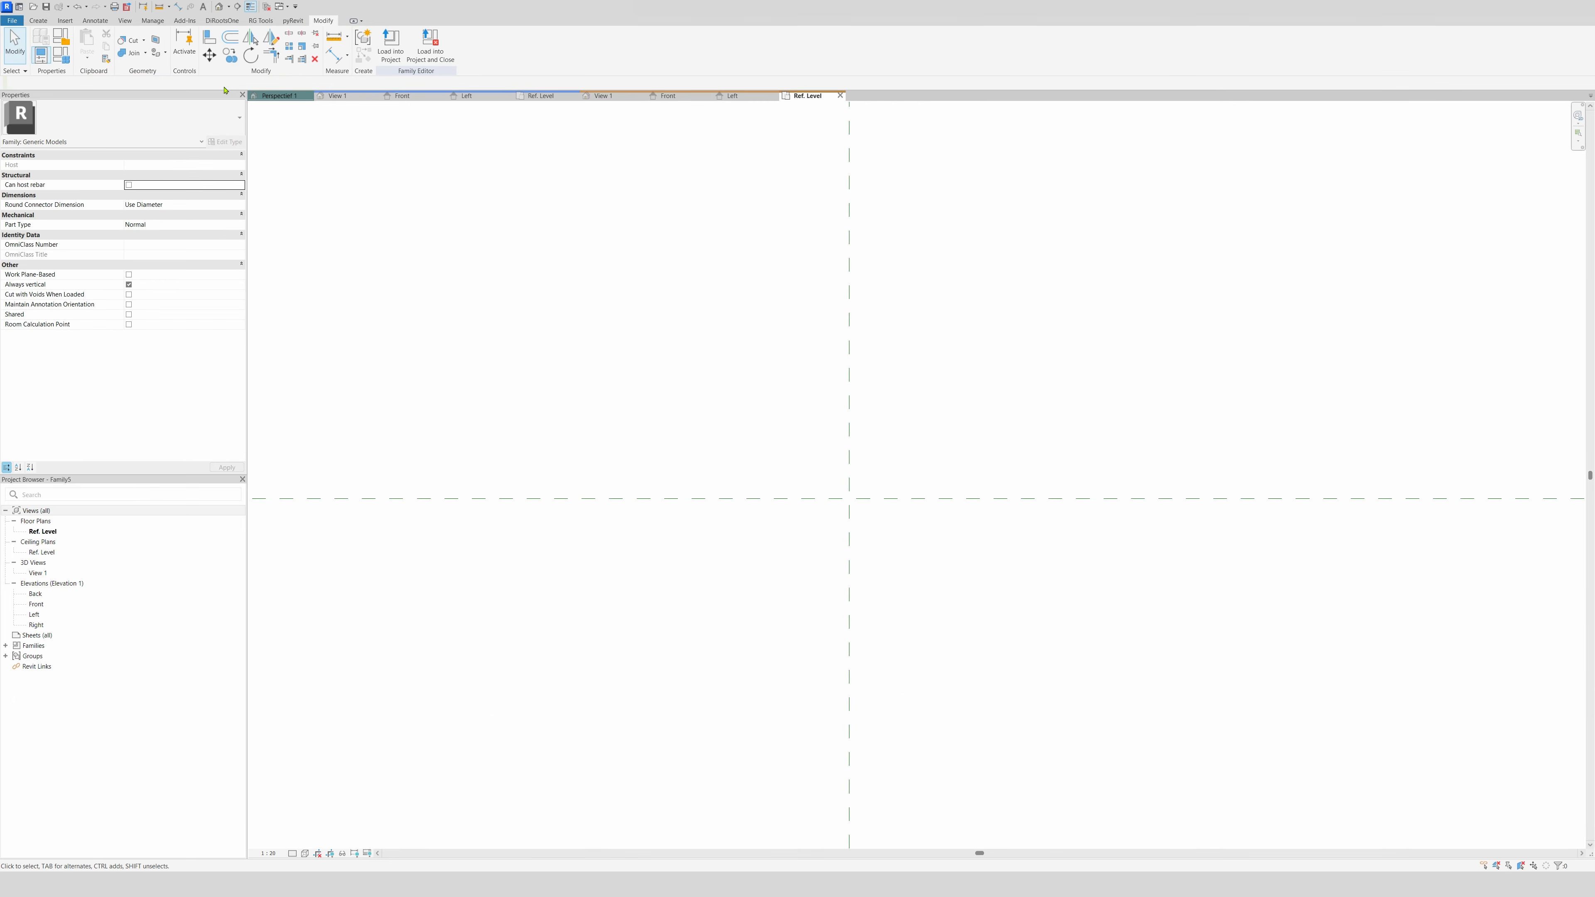
left_click(38, 20)
left_click(88, 44)
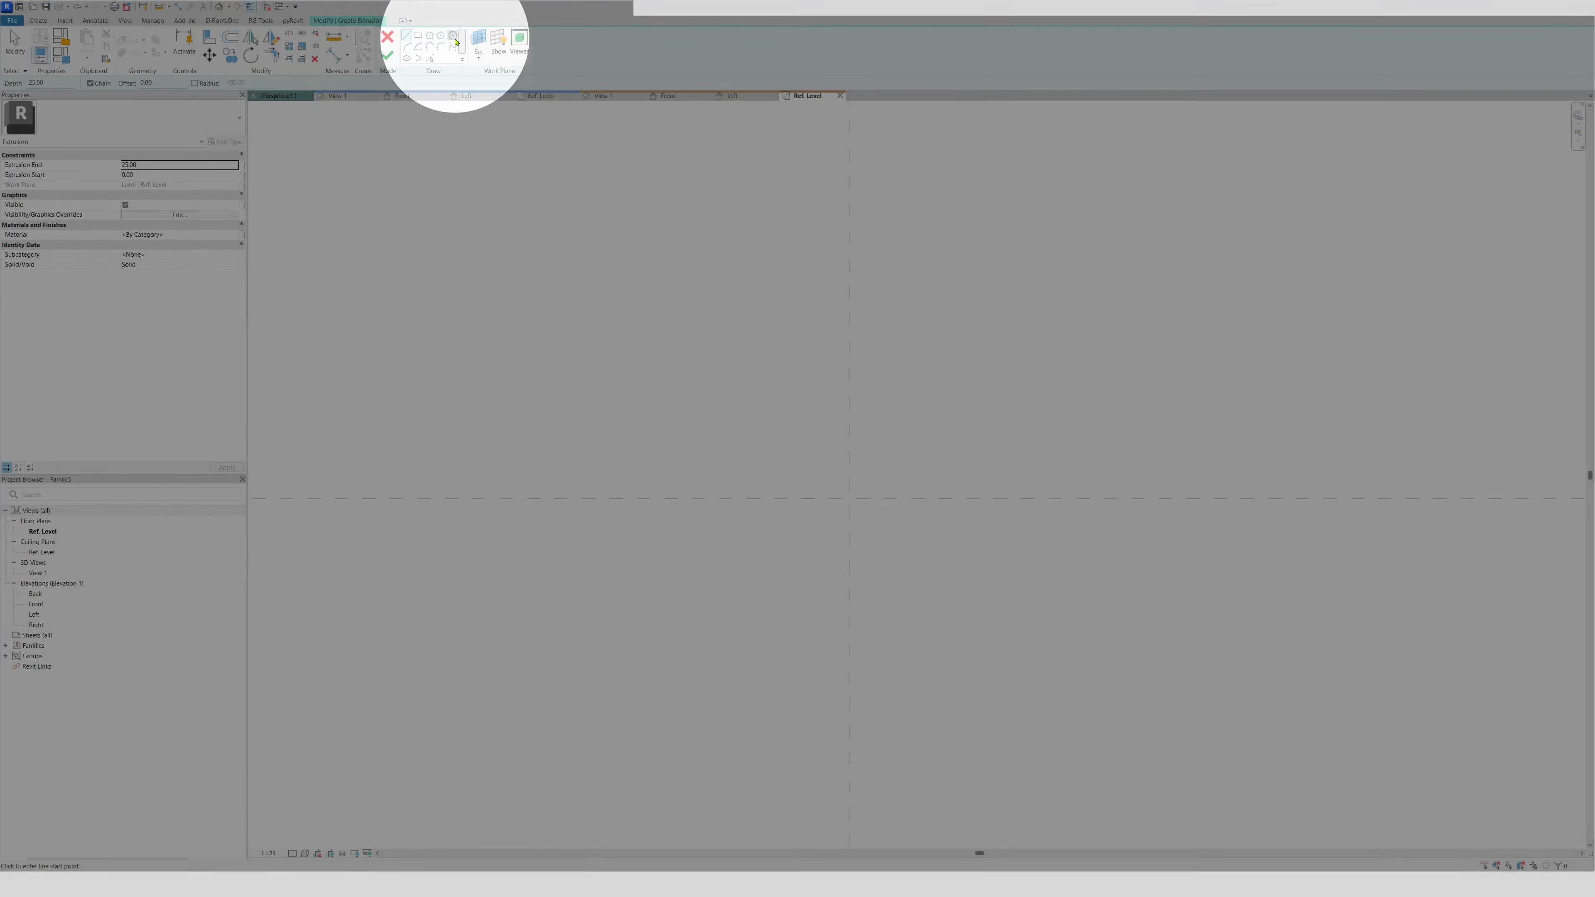
left_click(453, 36)
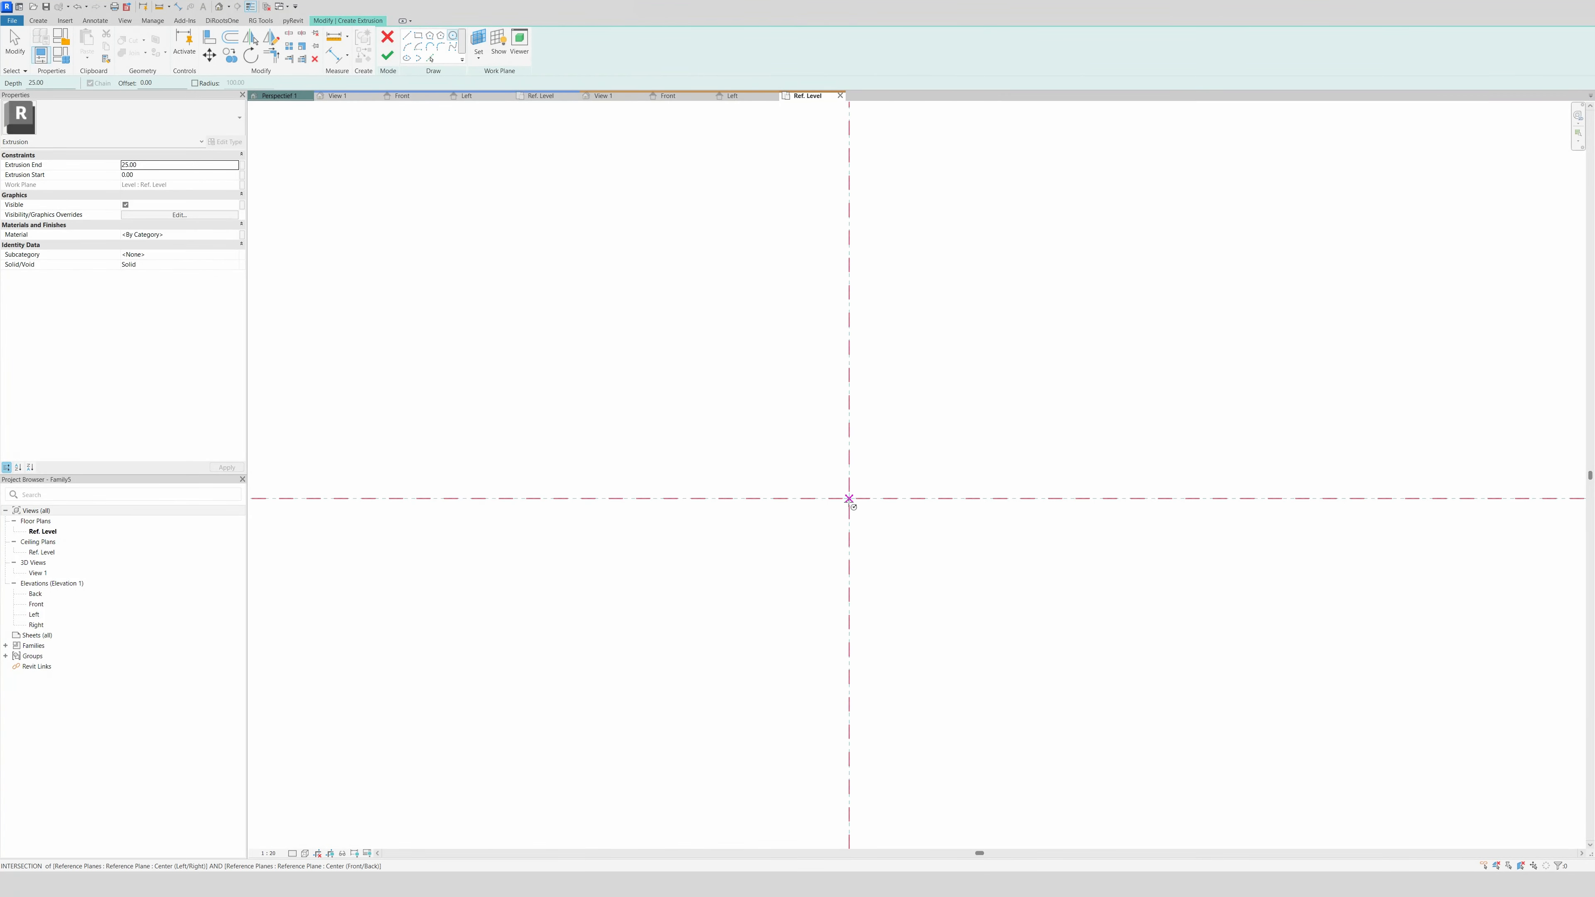
left_click(849, 498)
left_click(888, 461)
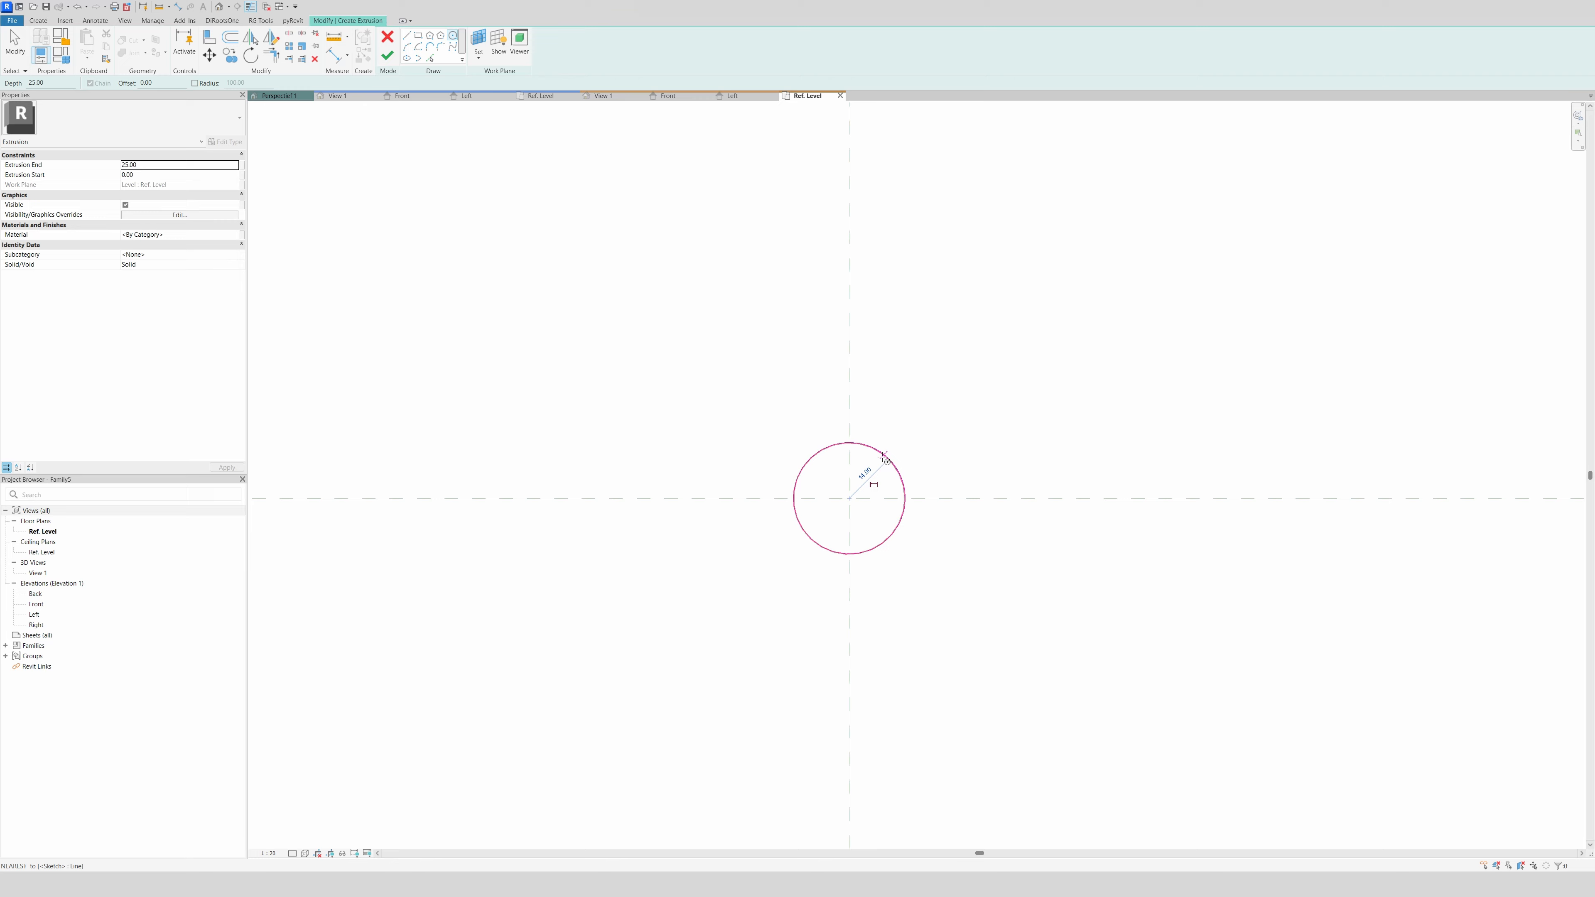
key("Escape")
Make the circle's radius dimension permanent and label it with a new instance parameter named LL_Straal
left_click(874, 487)
left_click(846, 453)
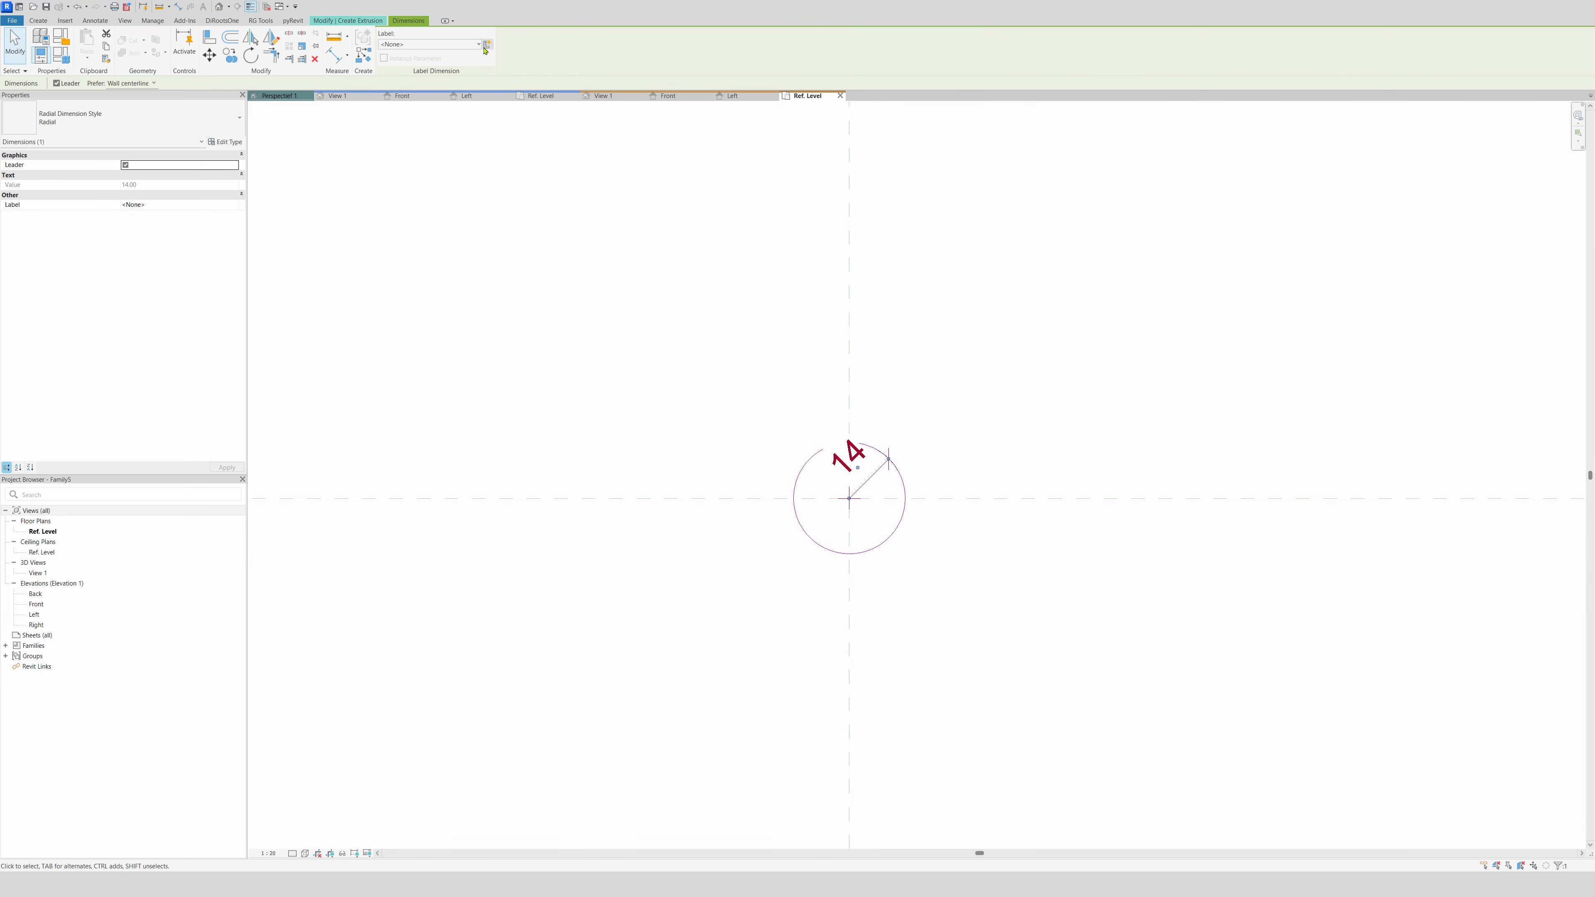
left_click(487, 44)
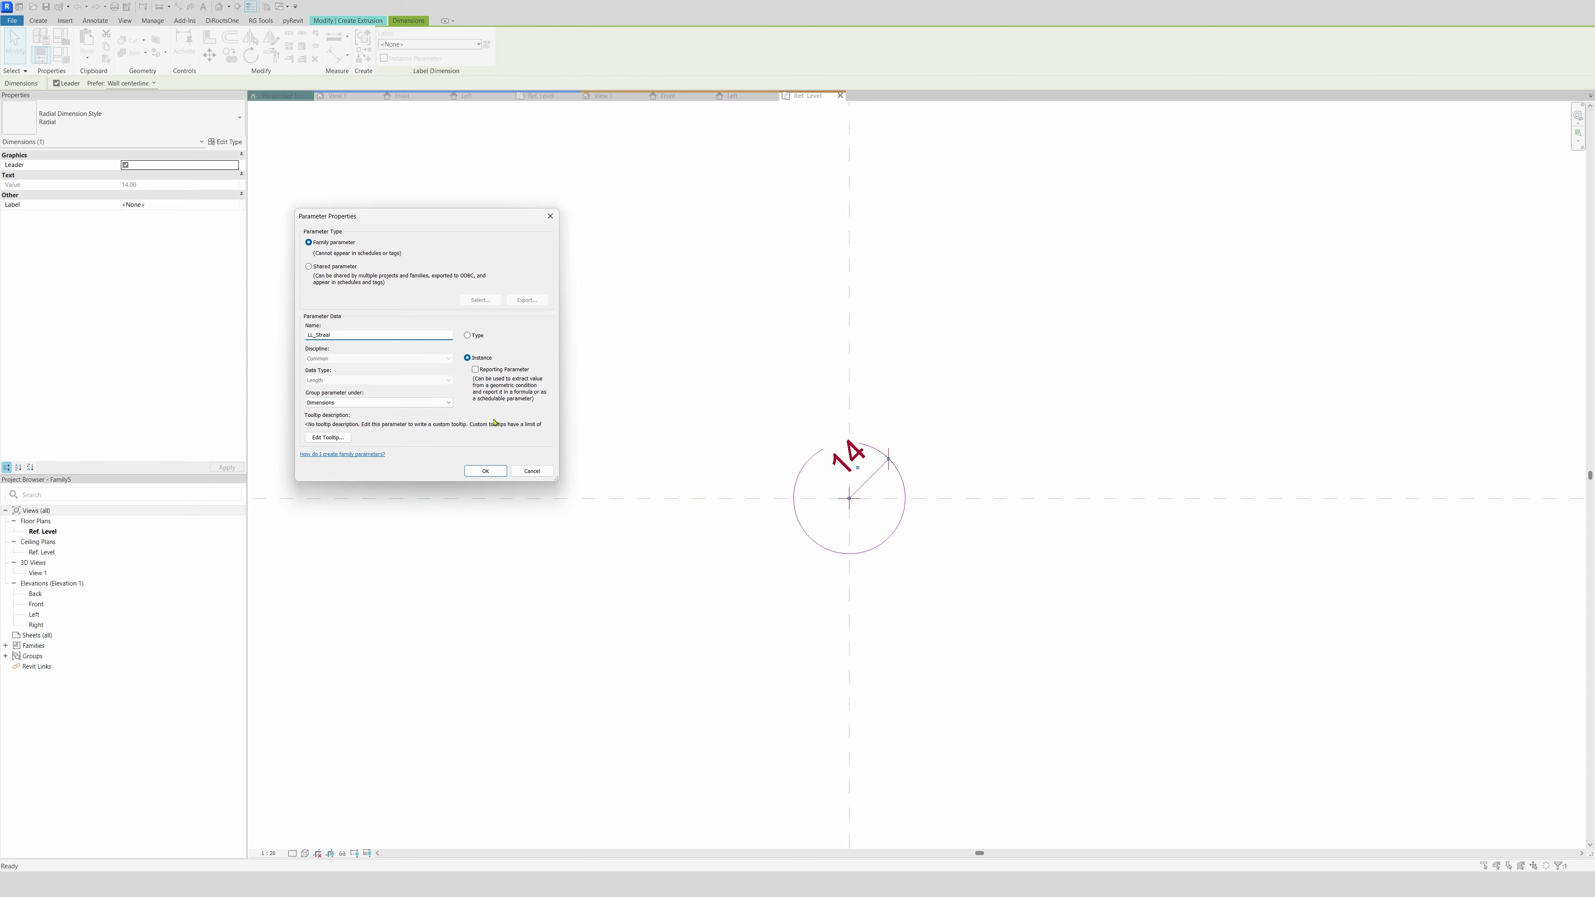
left_click(485, 471)
left_click(734, 395)
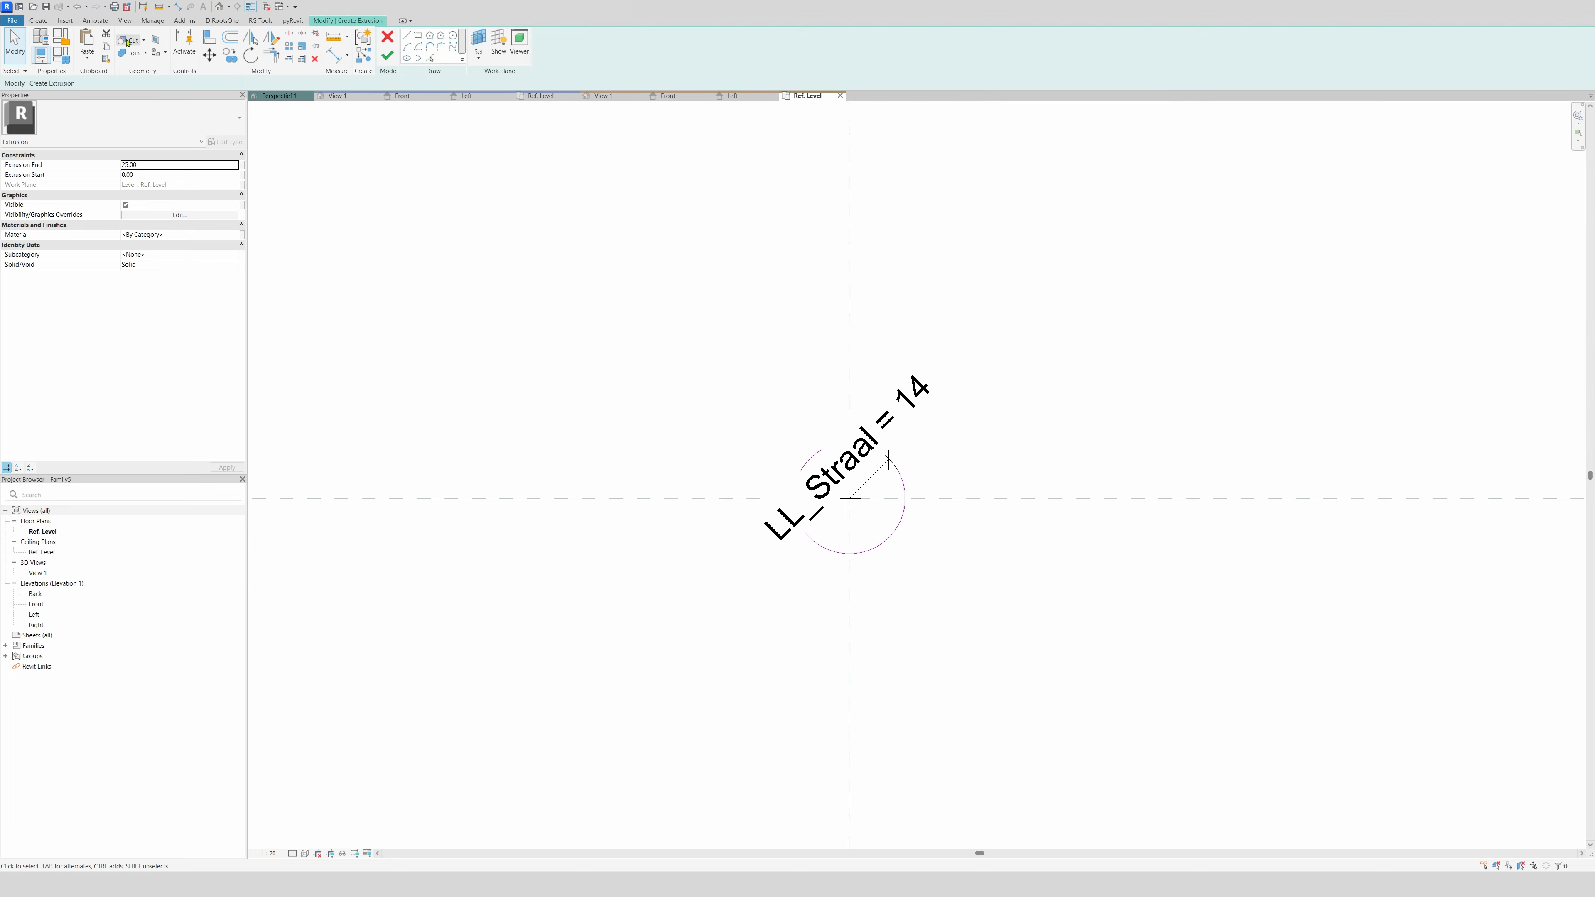
Set the LL_Straal parameter to 6 cm in the family types
left_click(61, 56)
left_click(460, 356)
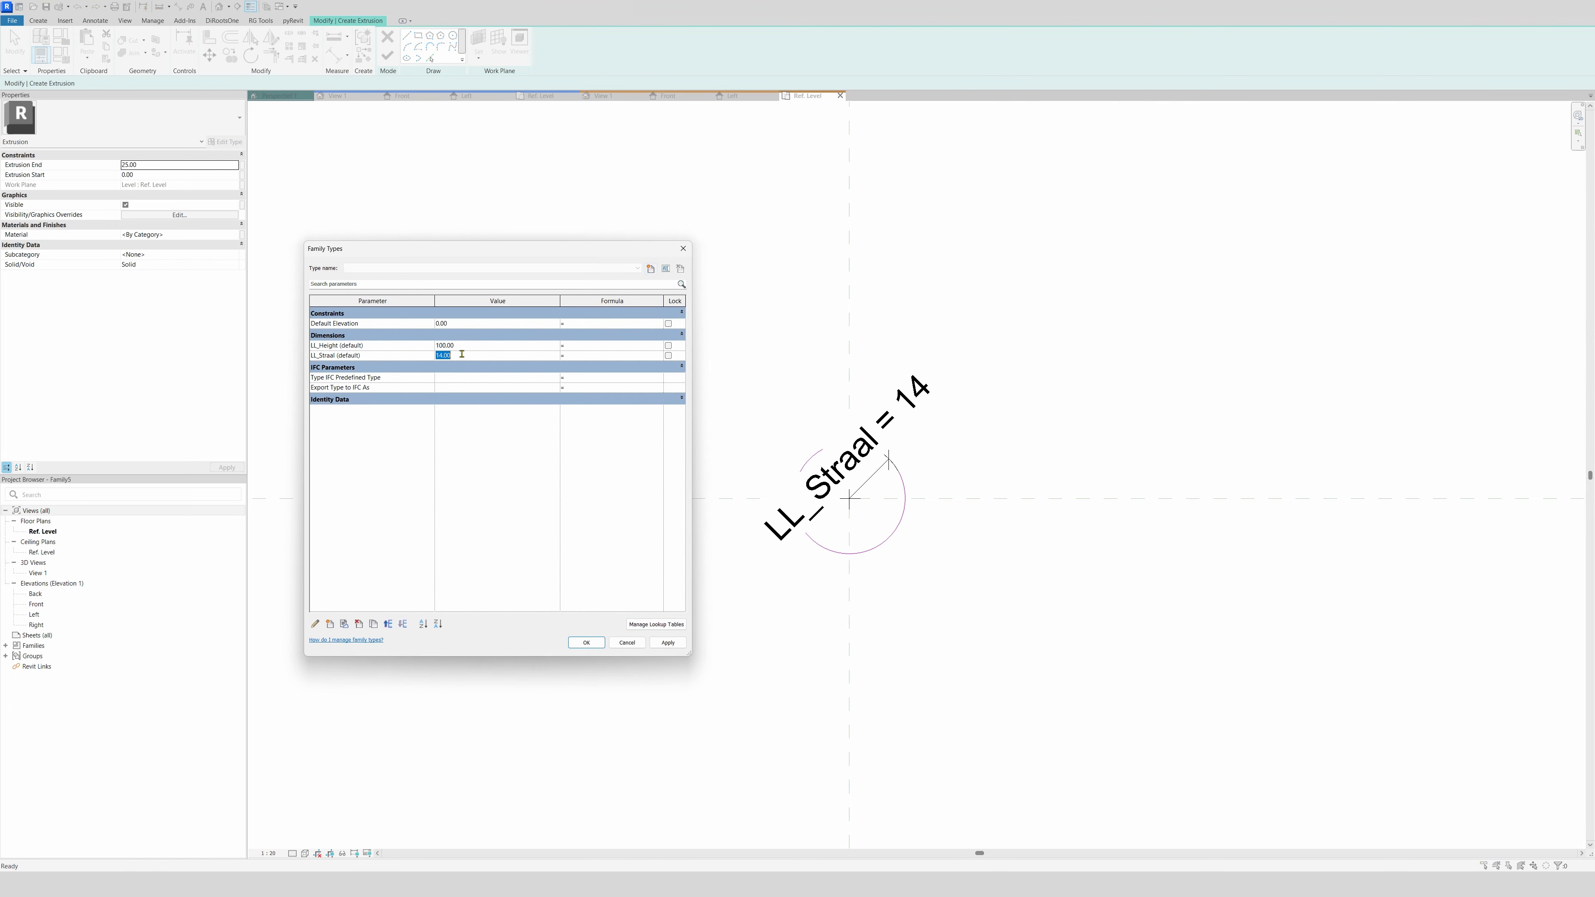
left_click(667, 642)
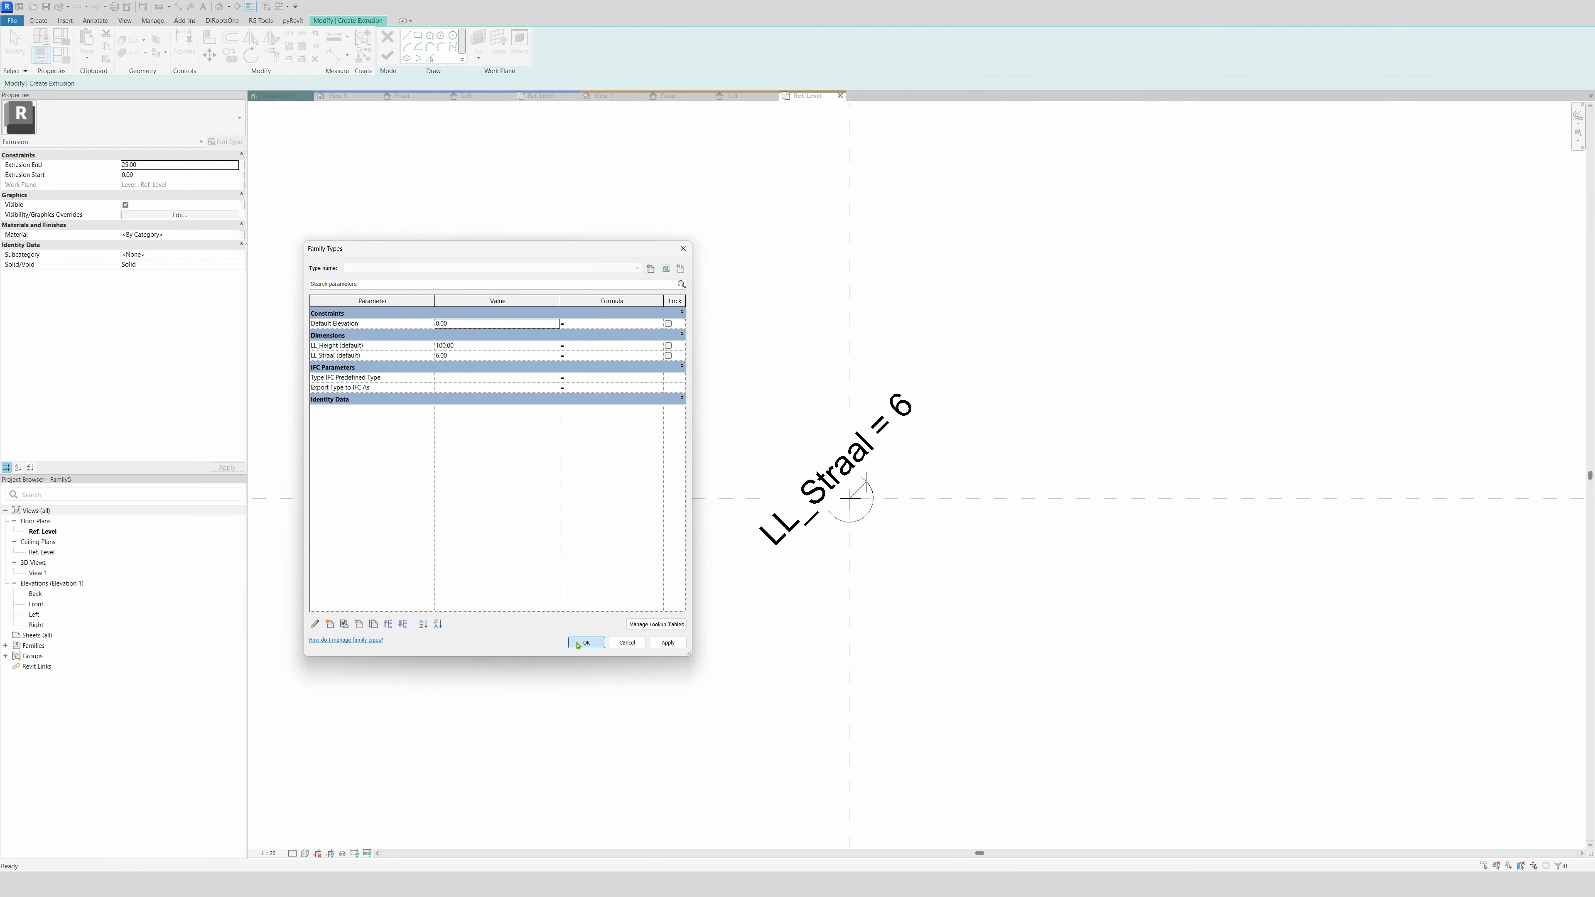
left_click(586, 642)
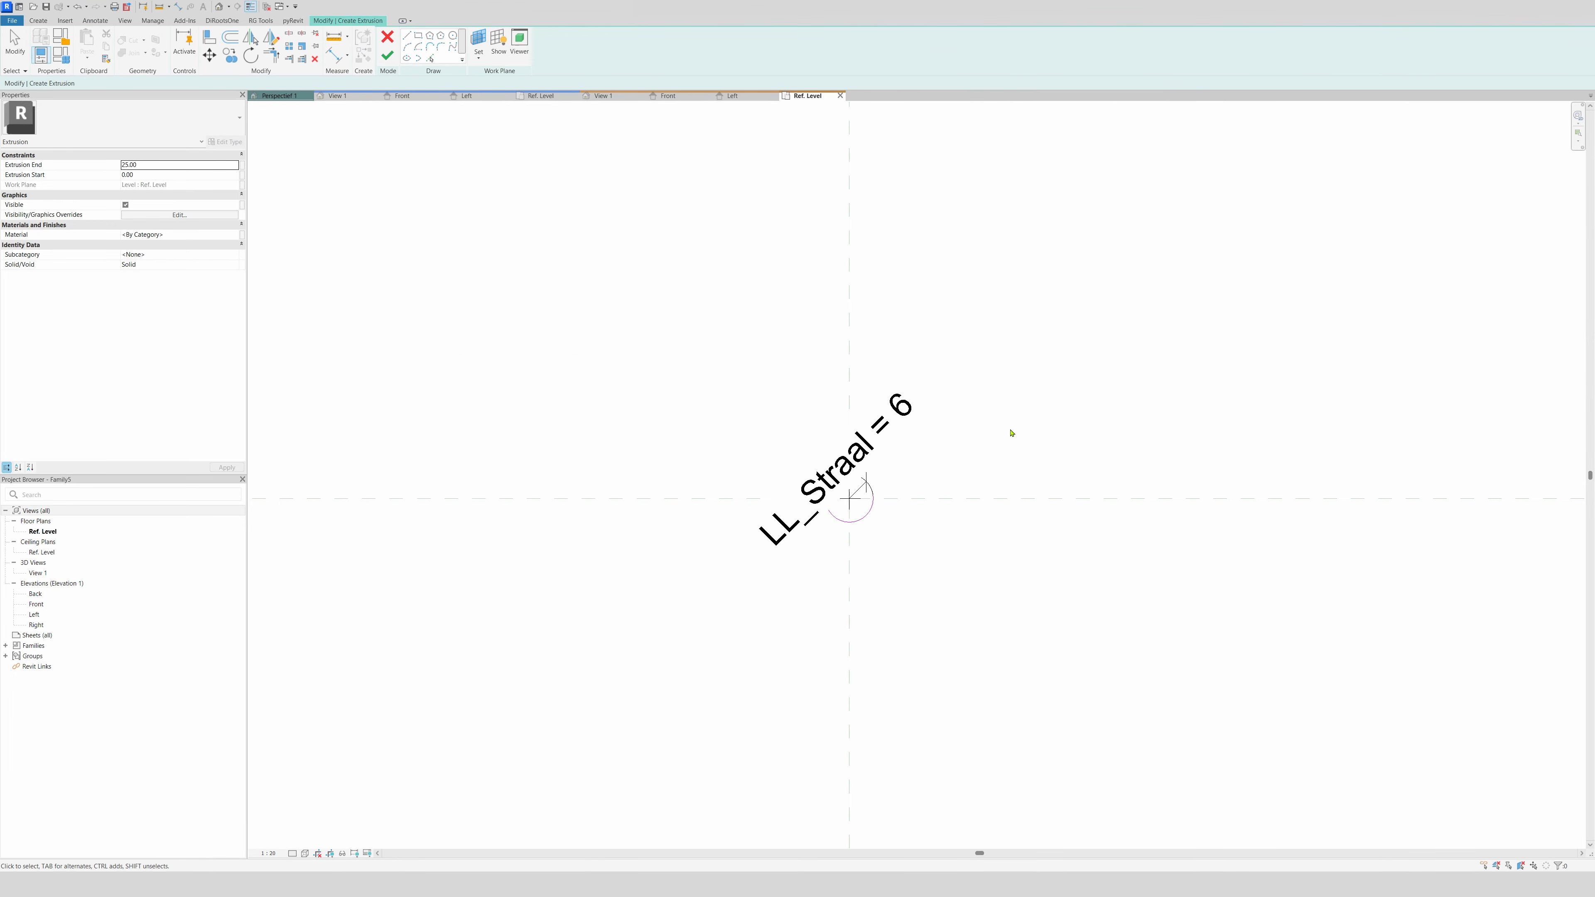
Change the Ref. Level view scale to 1:5 and finish the circular extrusion
left_click(275, 856)
left_click(292, 738)
scroll(850, 484, "up", 2)
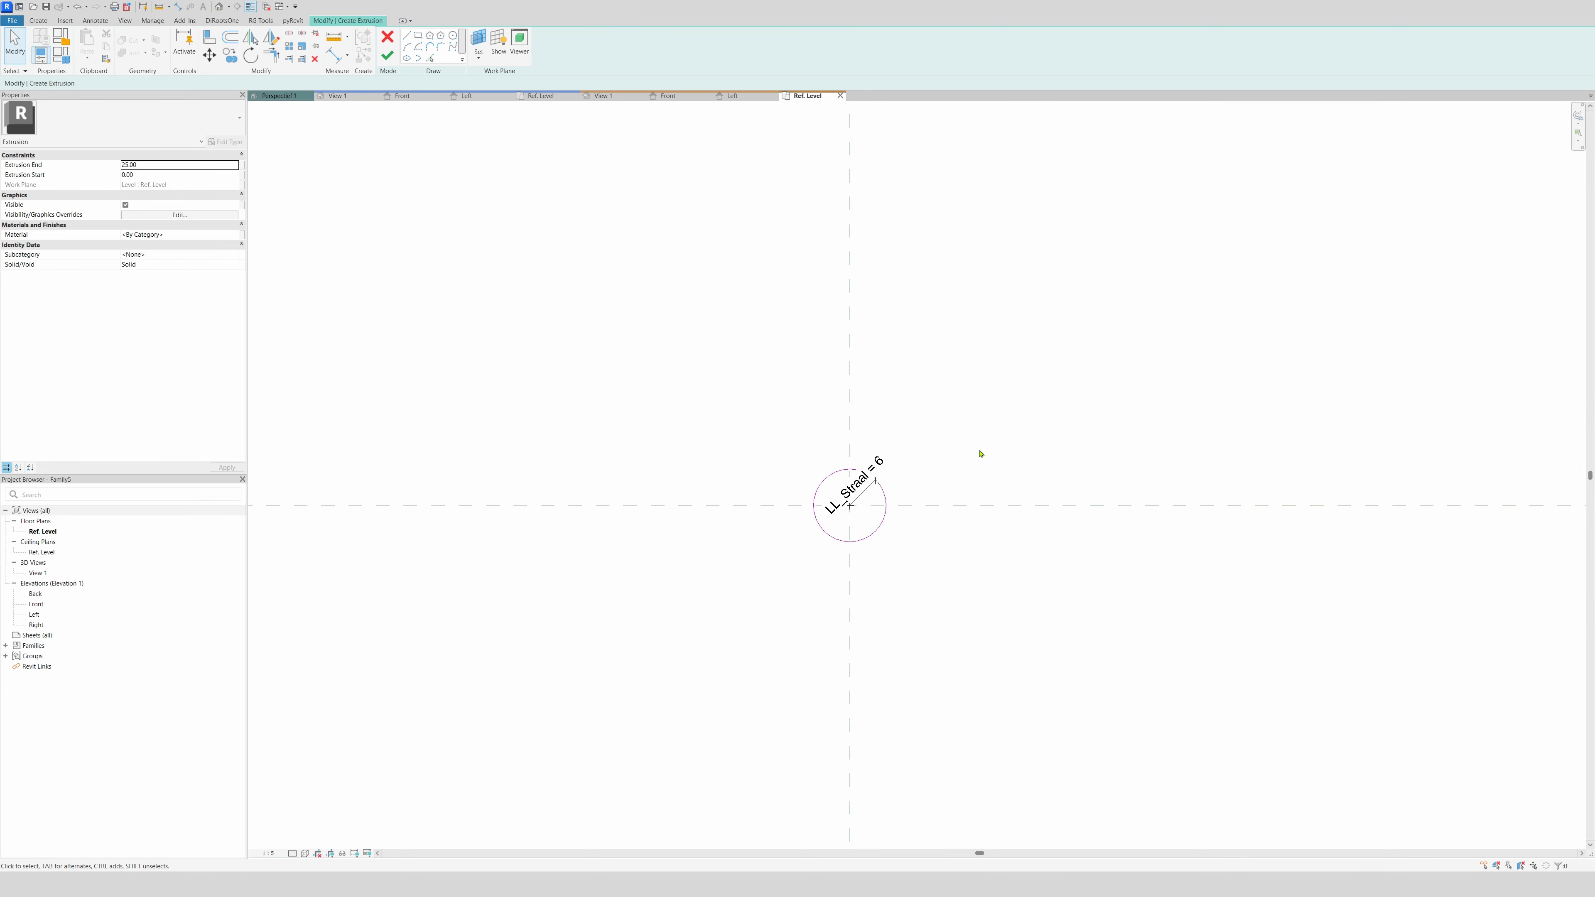
scroll(981, 453, "up", 1)
left_click(387, 56)
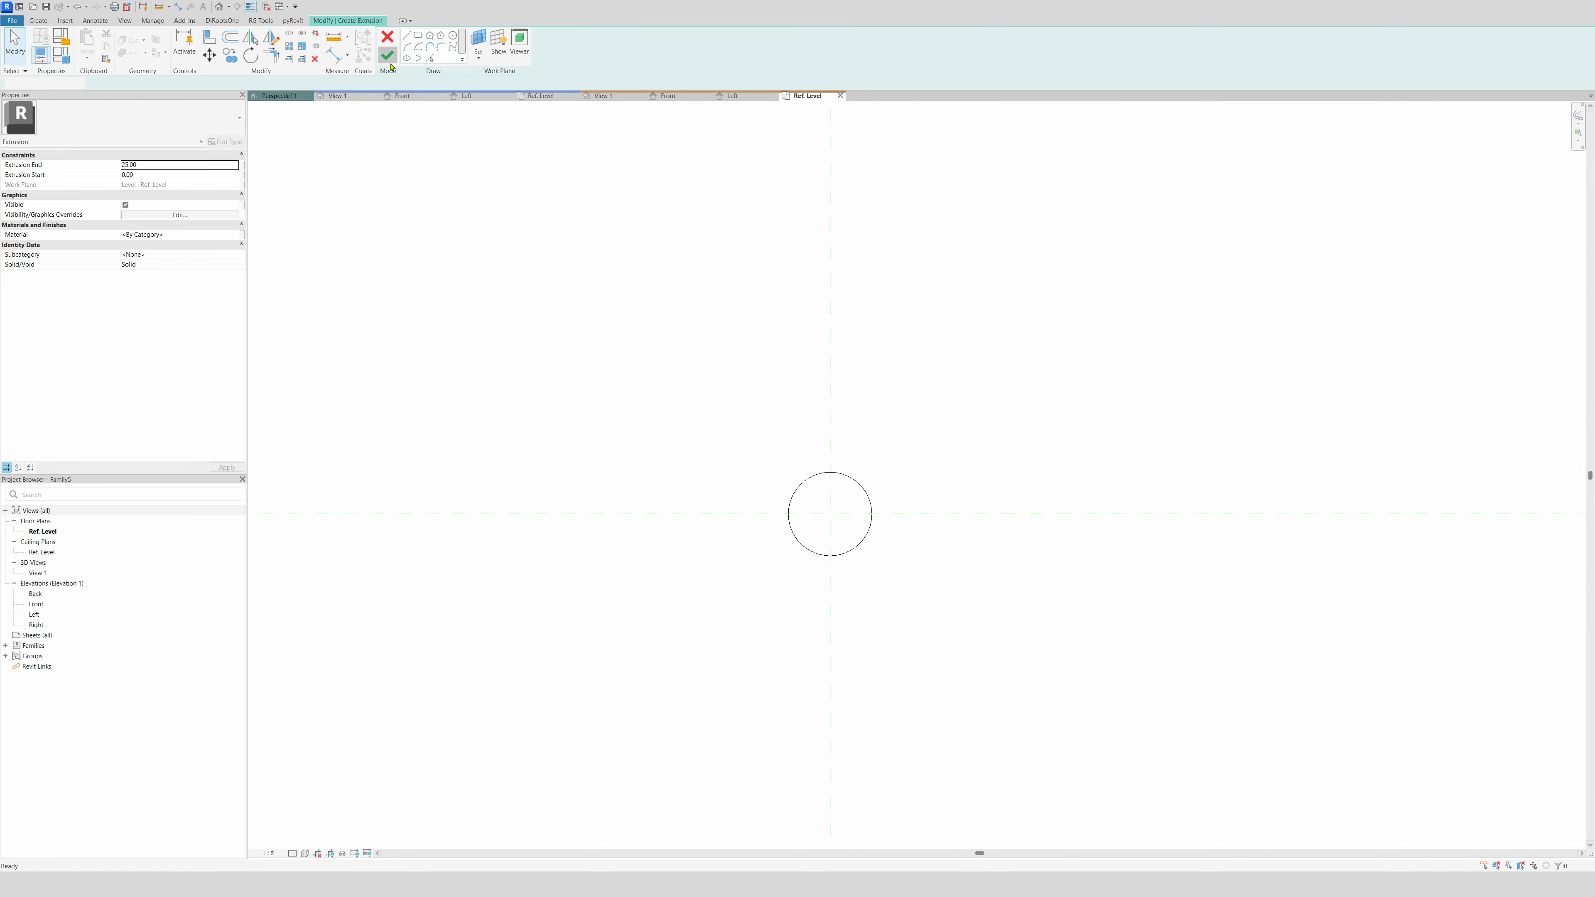
Stretch the extrusion's top up to the LL_Height reference plane in the Front elevation and raise its base slightly above Ref. Level
left_click(678, 98)
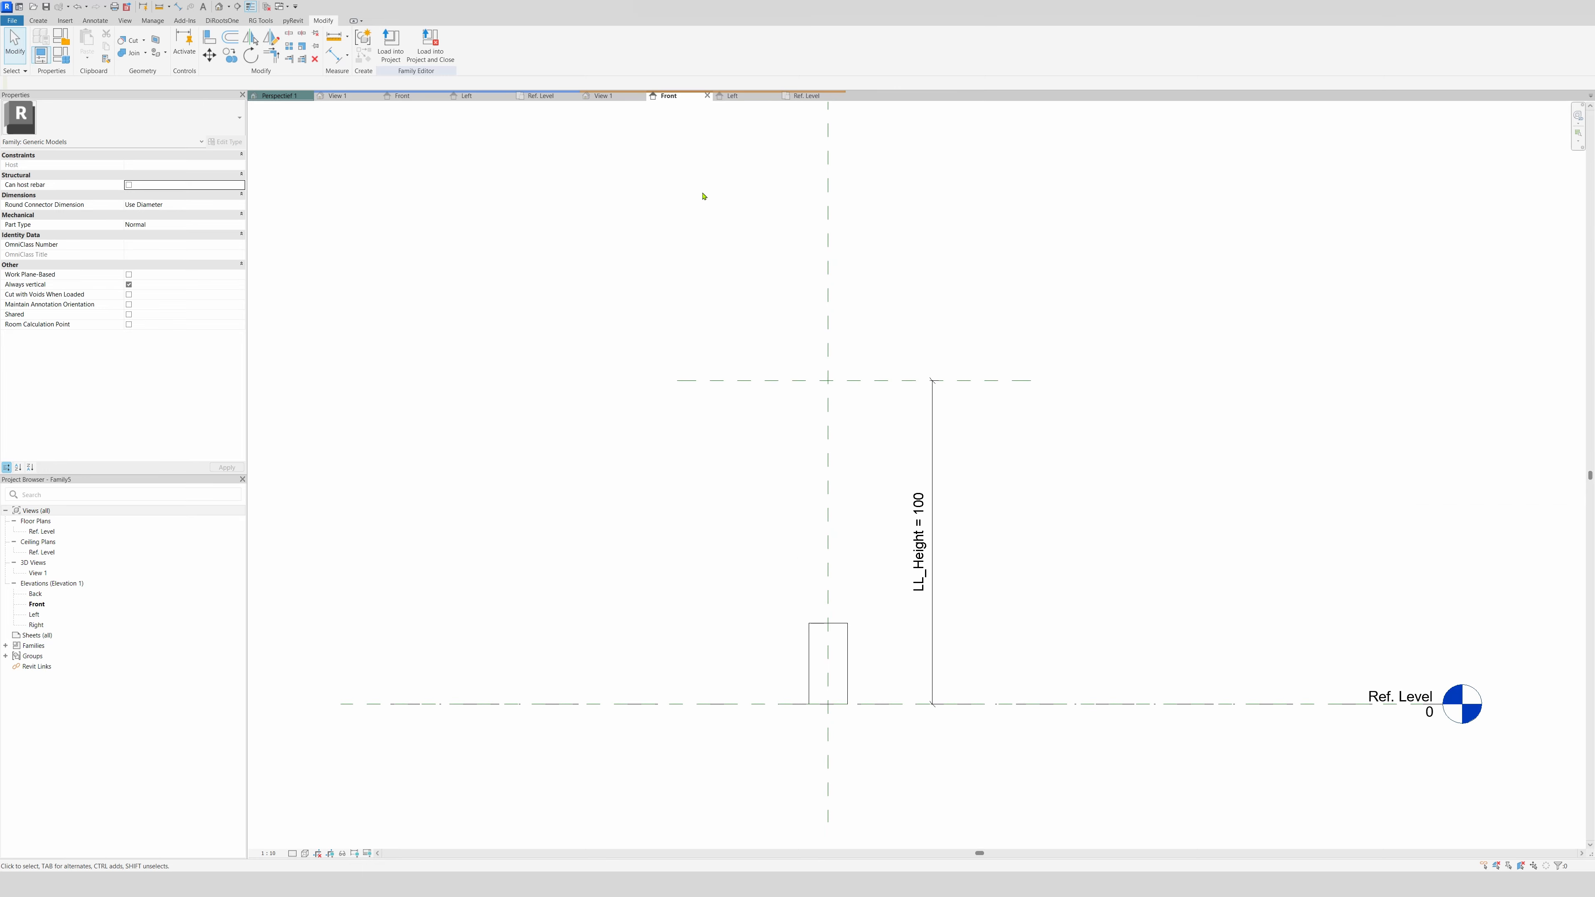
left_click(829, 624)
left_click_drag(830, 624, 846, 379)
left_click_drag(828, 708, 828, 672)
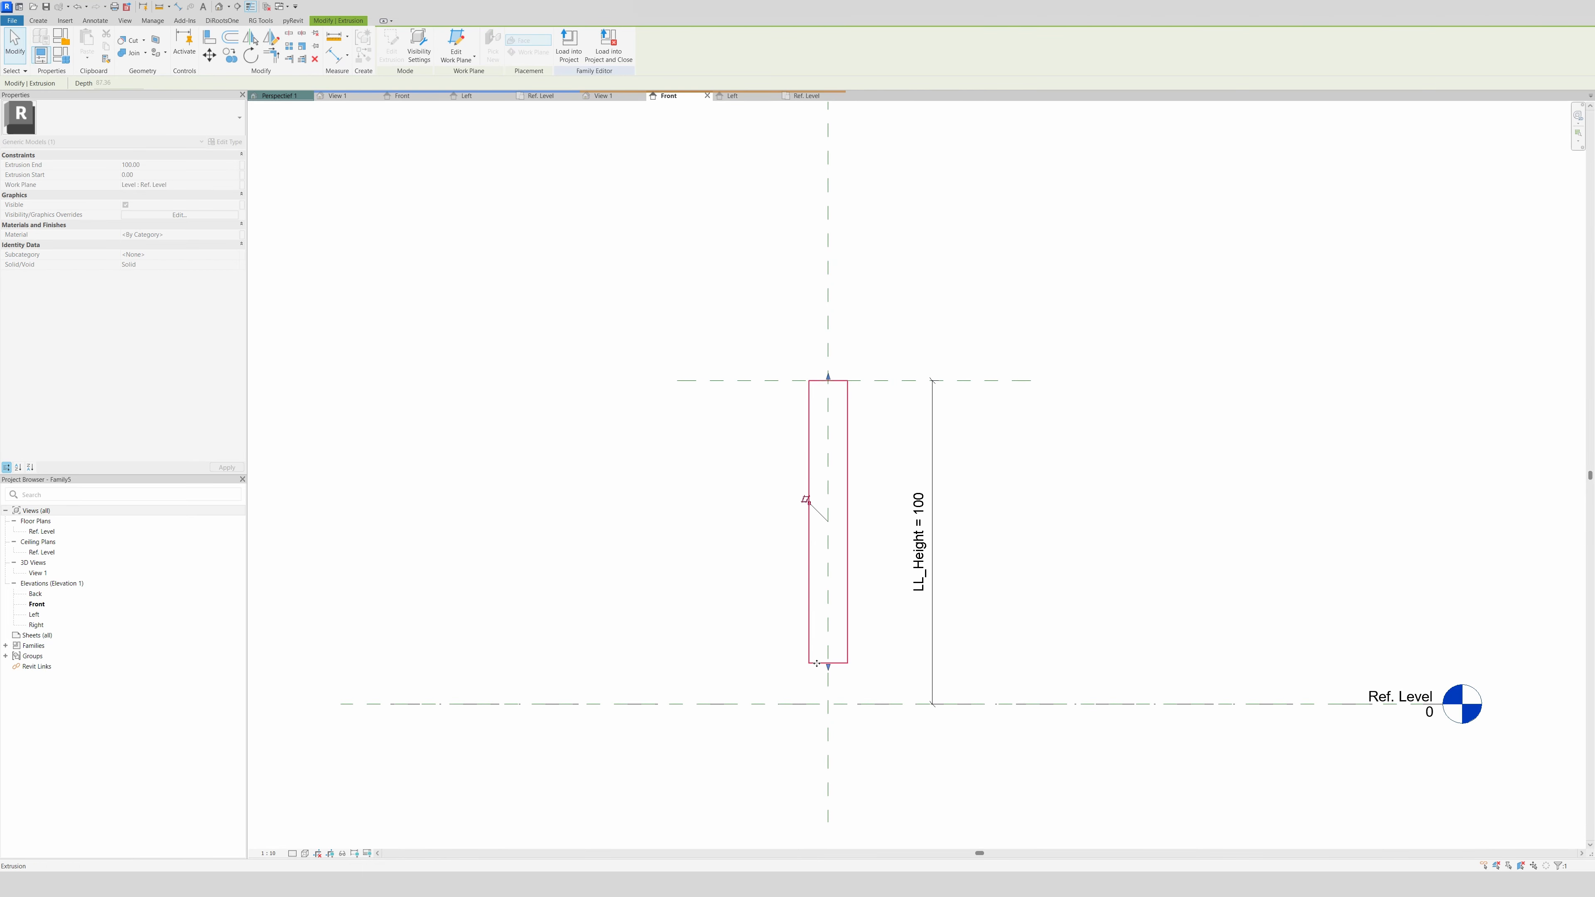
left_click(871, 670)
Check the posts in Perspectief 1, then draw a horizontal reference plane in Front just below the extrusion's base, about 11 cm above Ref. Level
left_click(273, 96)
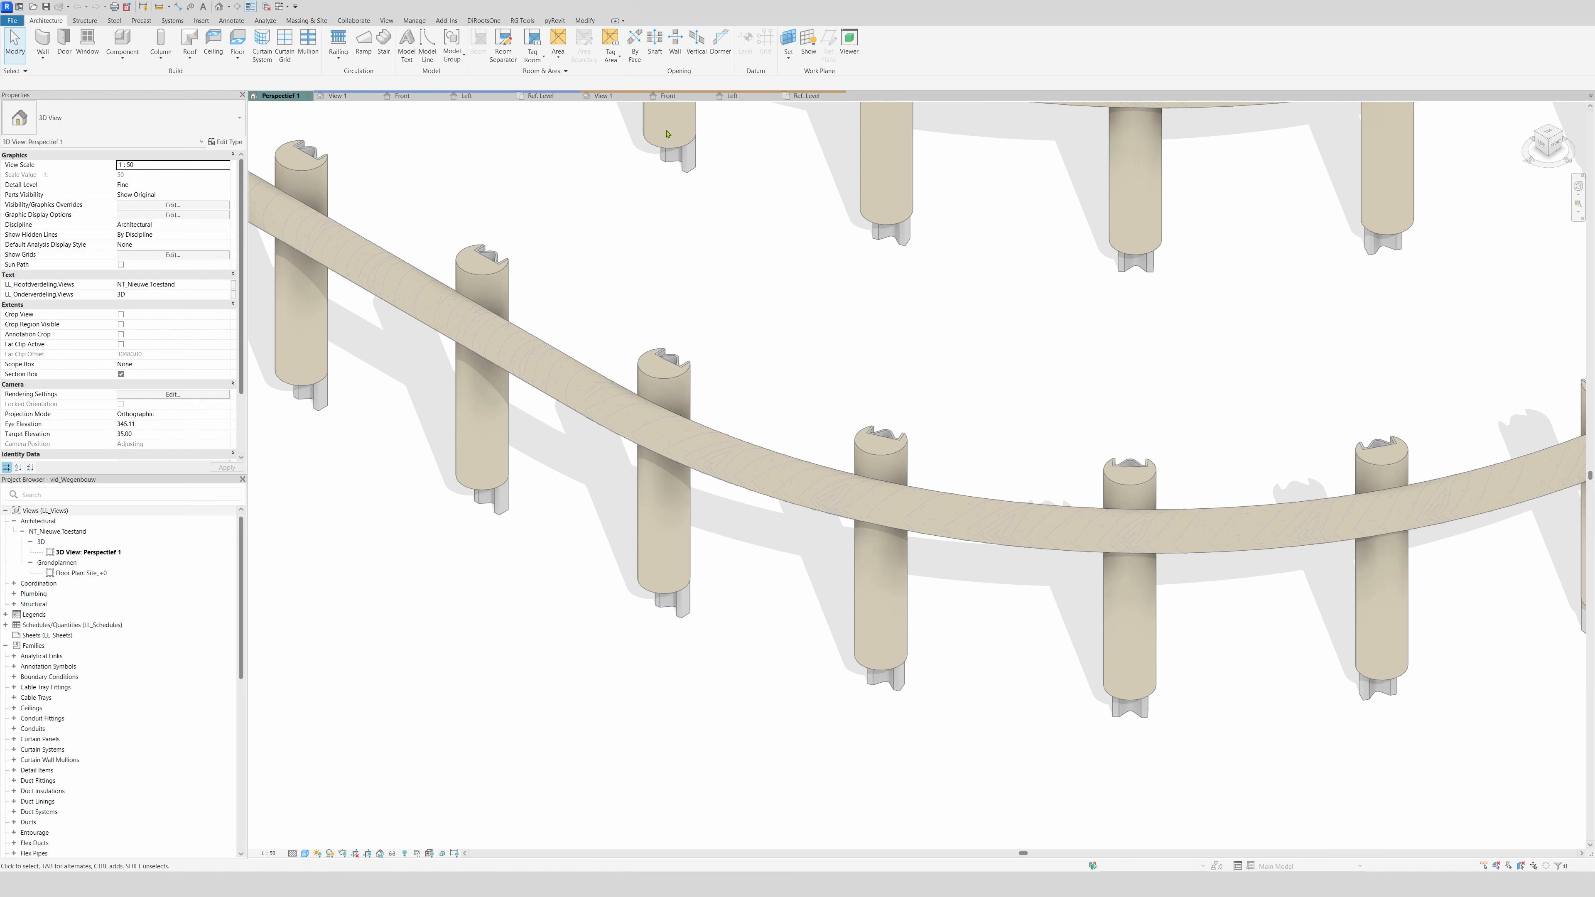
left_click(668, 96)
scroll(830, 556, "up", 3)
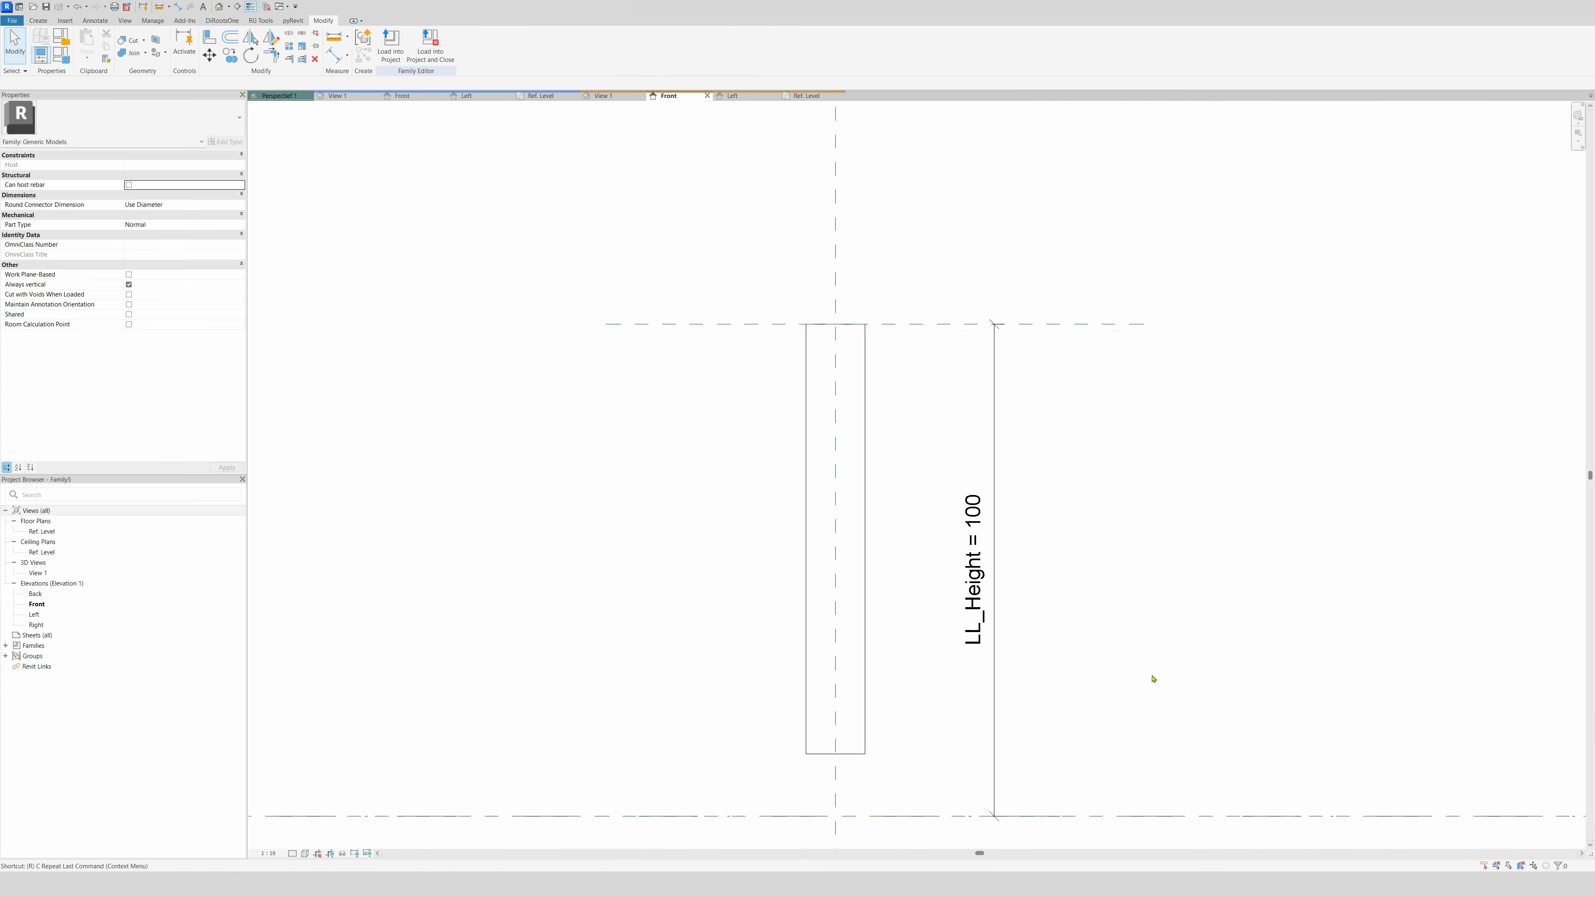
key("r")
key("p")
left_click(1137, 754)
left_click(565, 745)
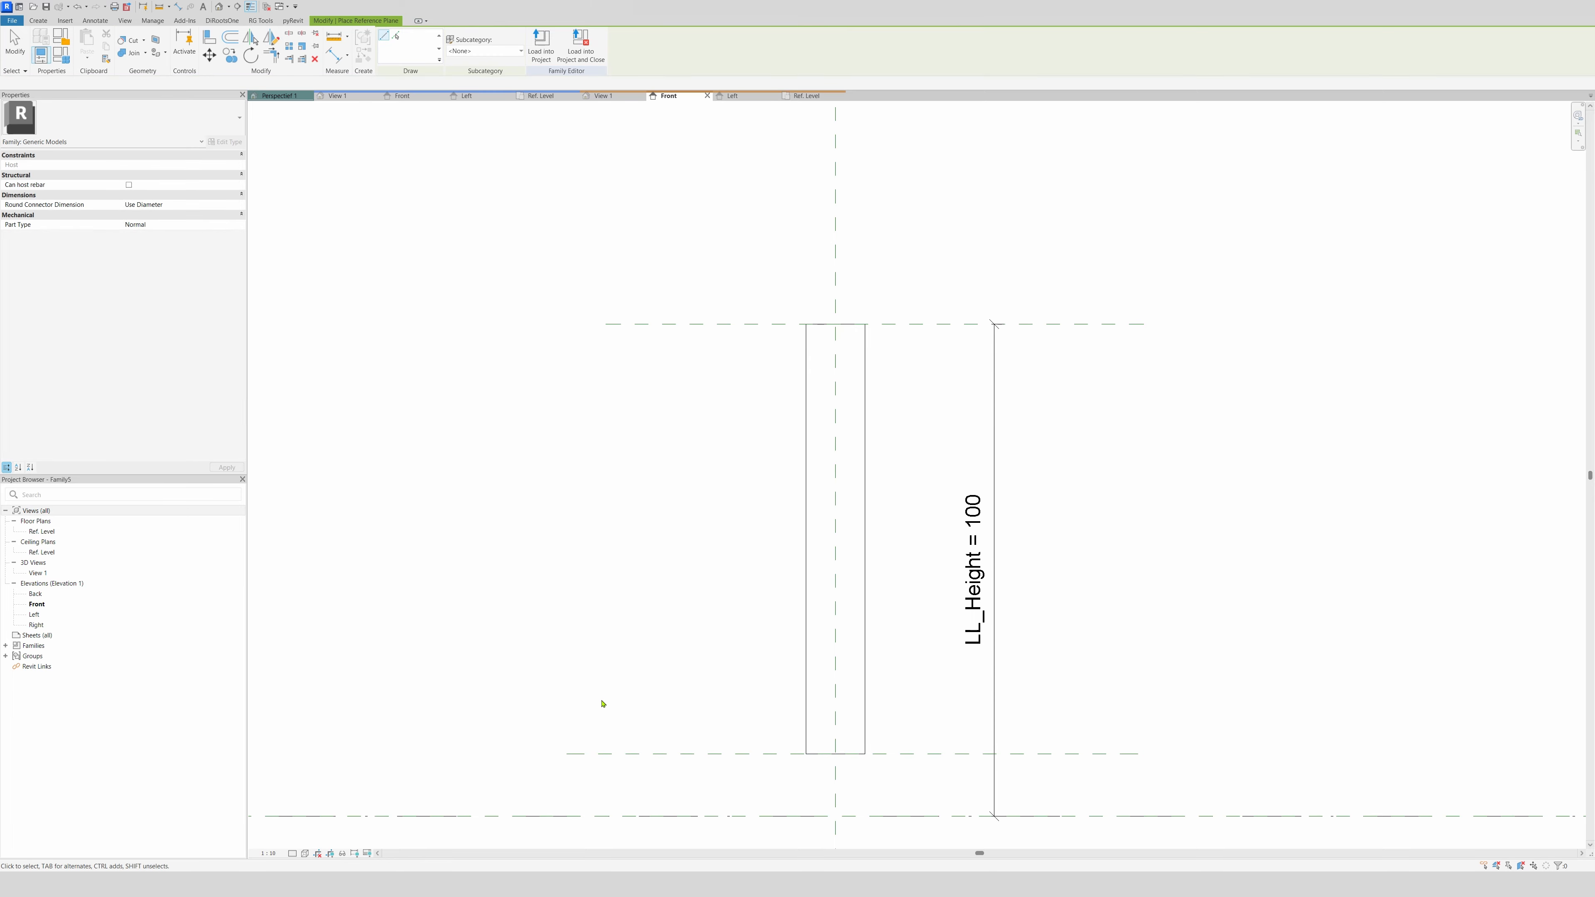
key("Escape")
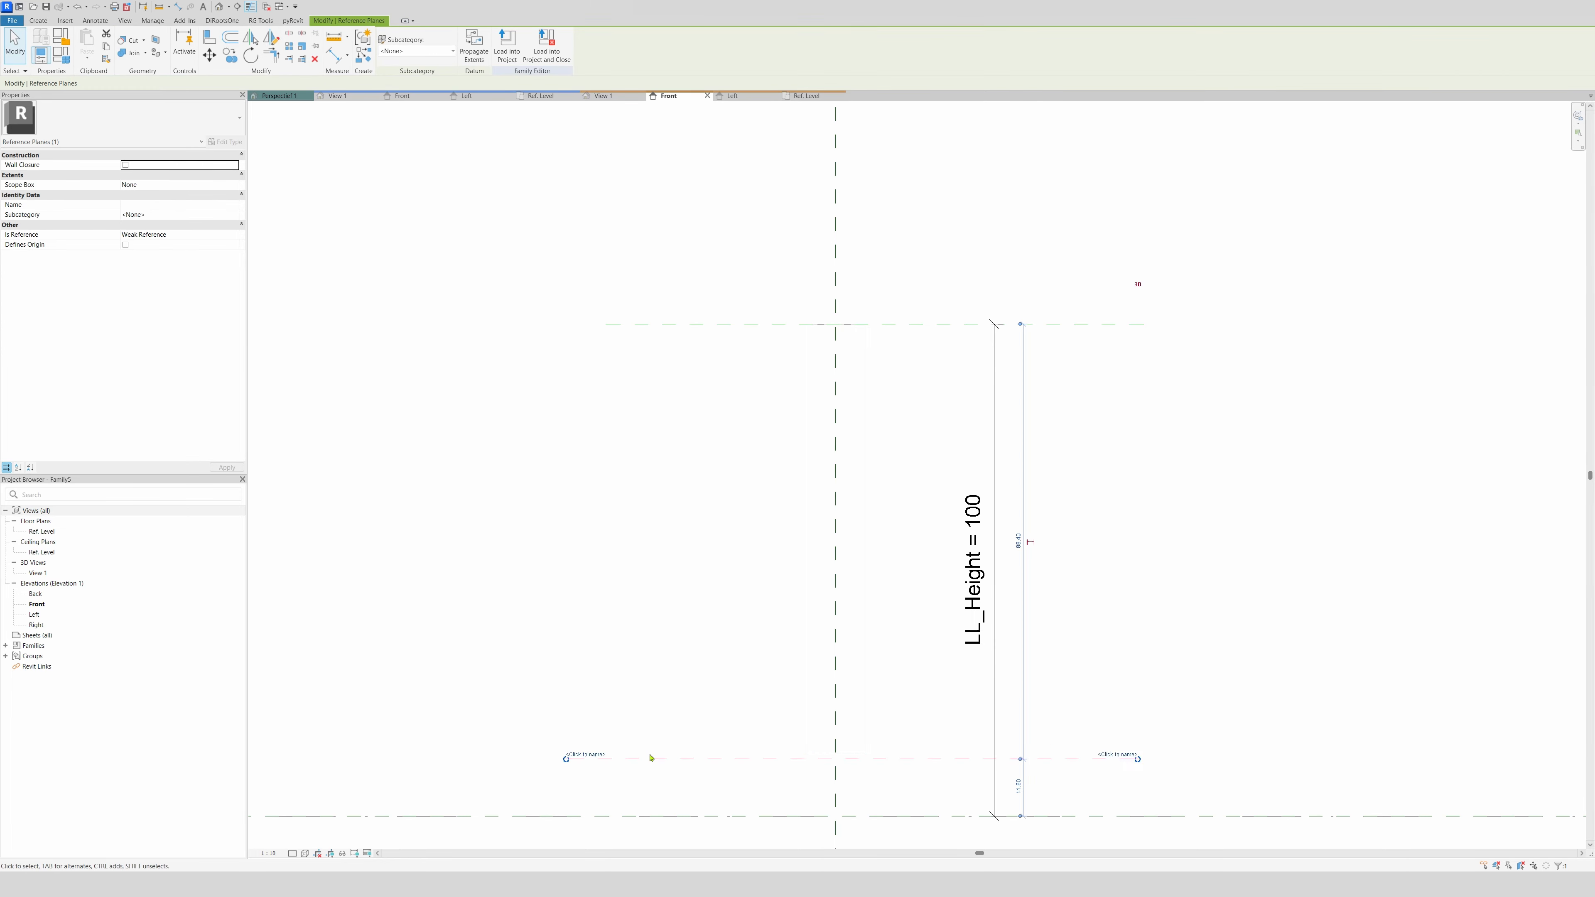
key("Escape")
Dimension the distance from Ref. Level to the lower reference plane in the Front elevation
key("i")
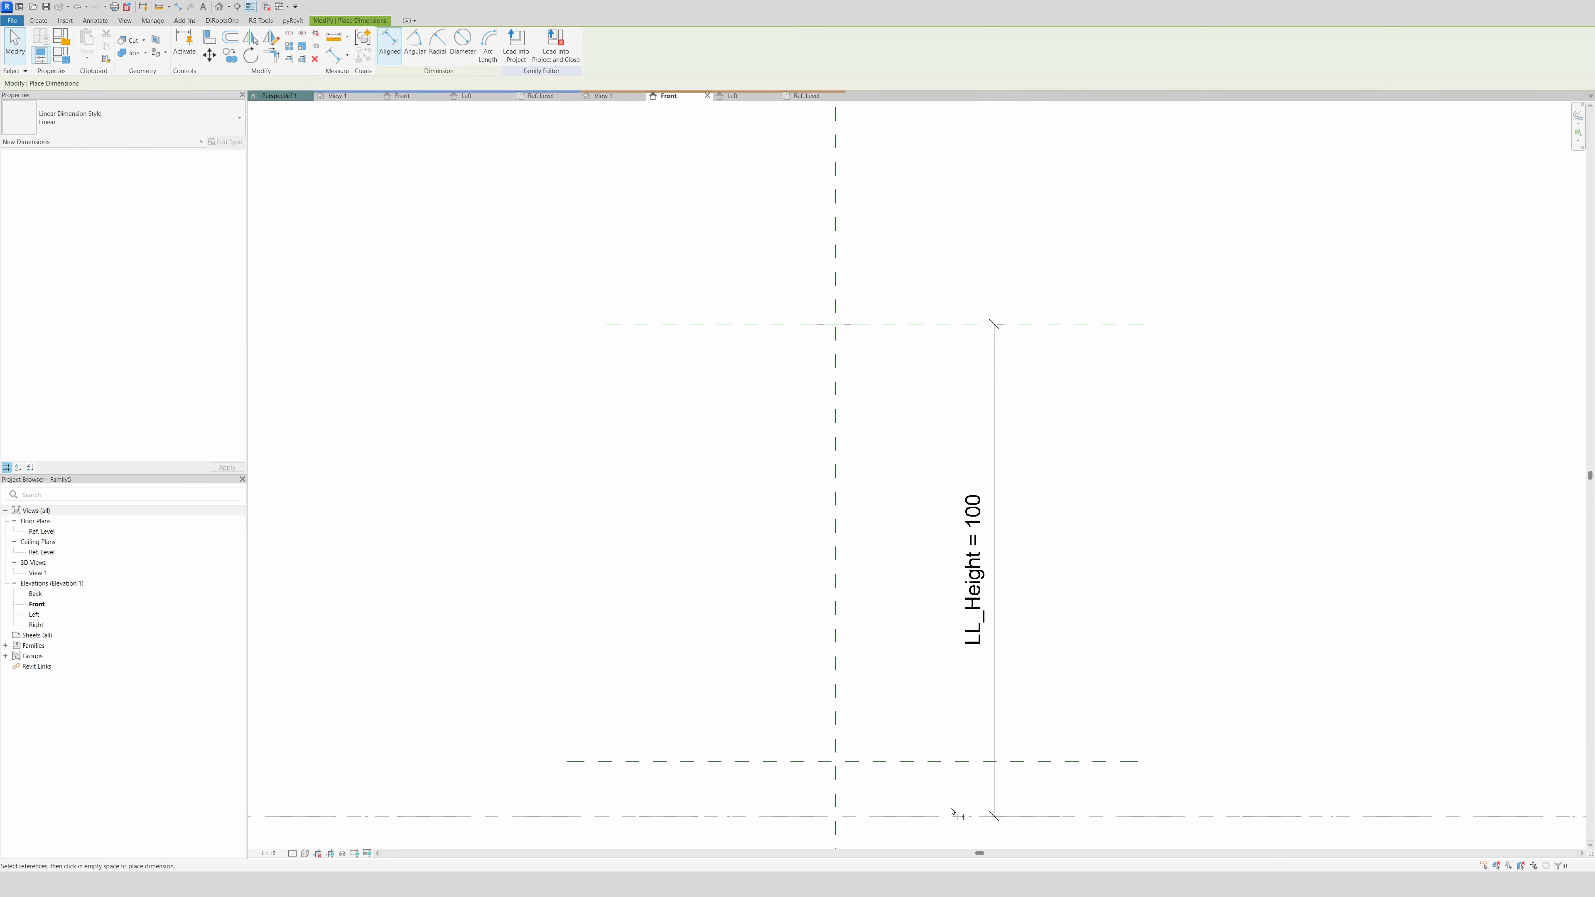
scroll(888, 676, "down", 3)
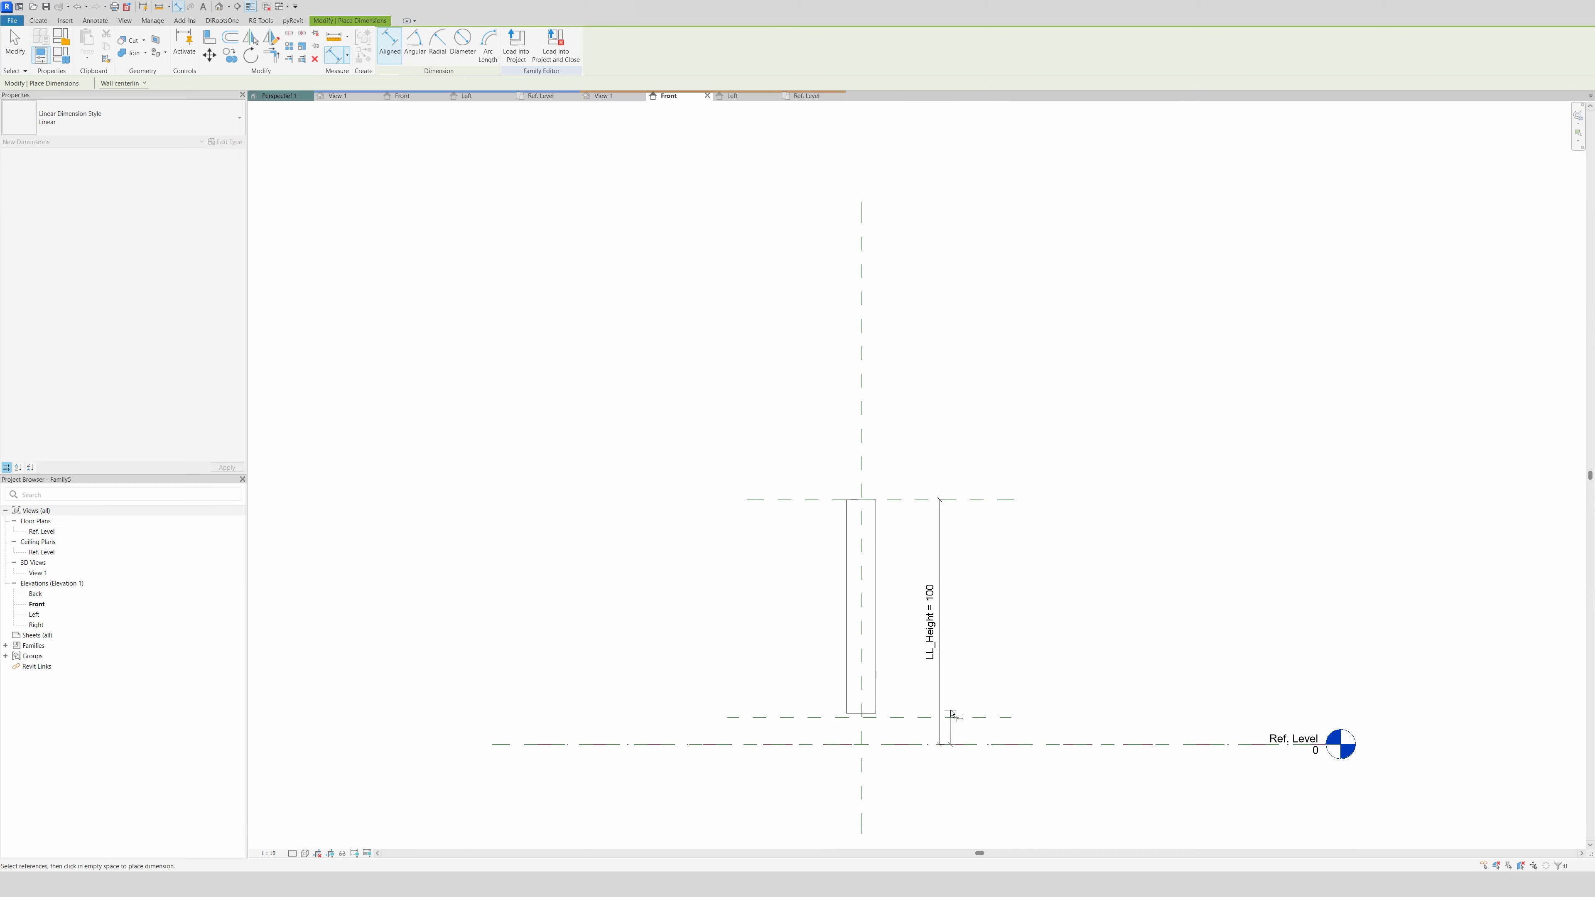
left_click(951, 717)
left_click(977, 729)
key("Escape")
Label the lower reference plane's dimension with a new instance parameter named LL_Offset.Wood
left_click(979, 728)
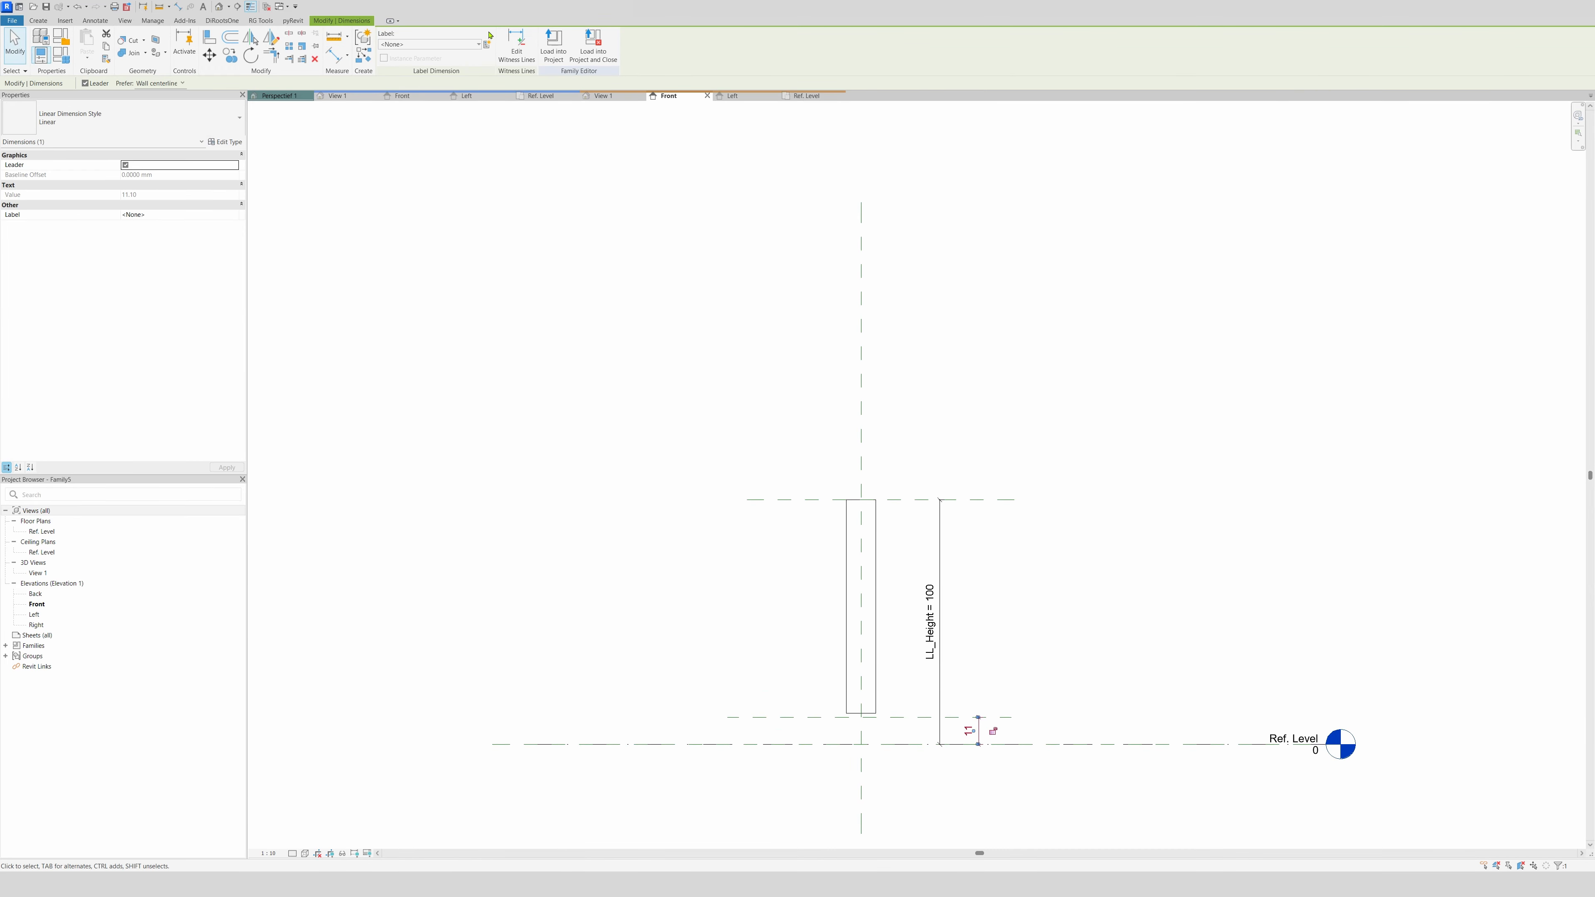
left_click(486, 44)
left_click(466, 358)
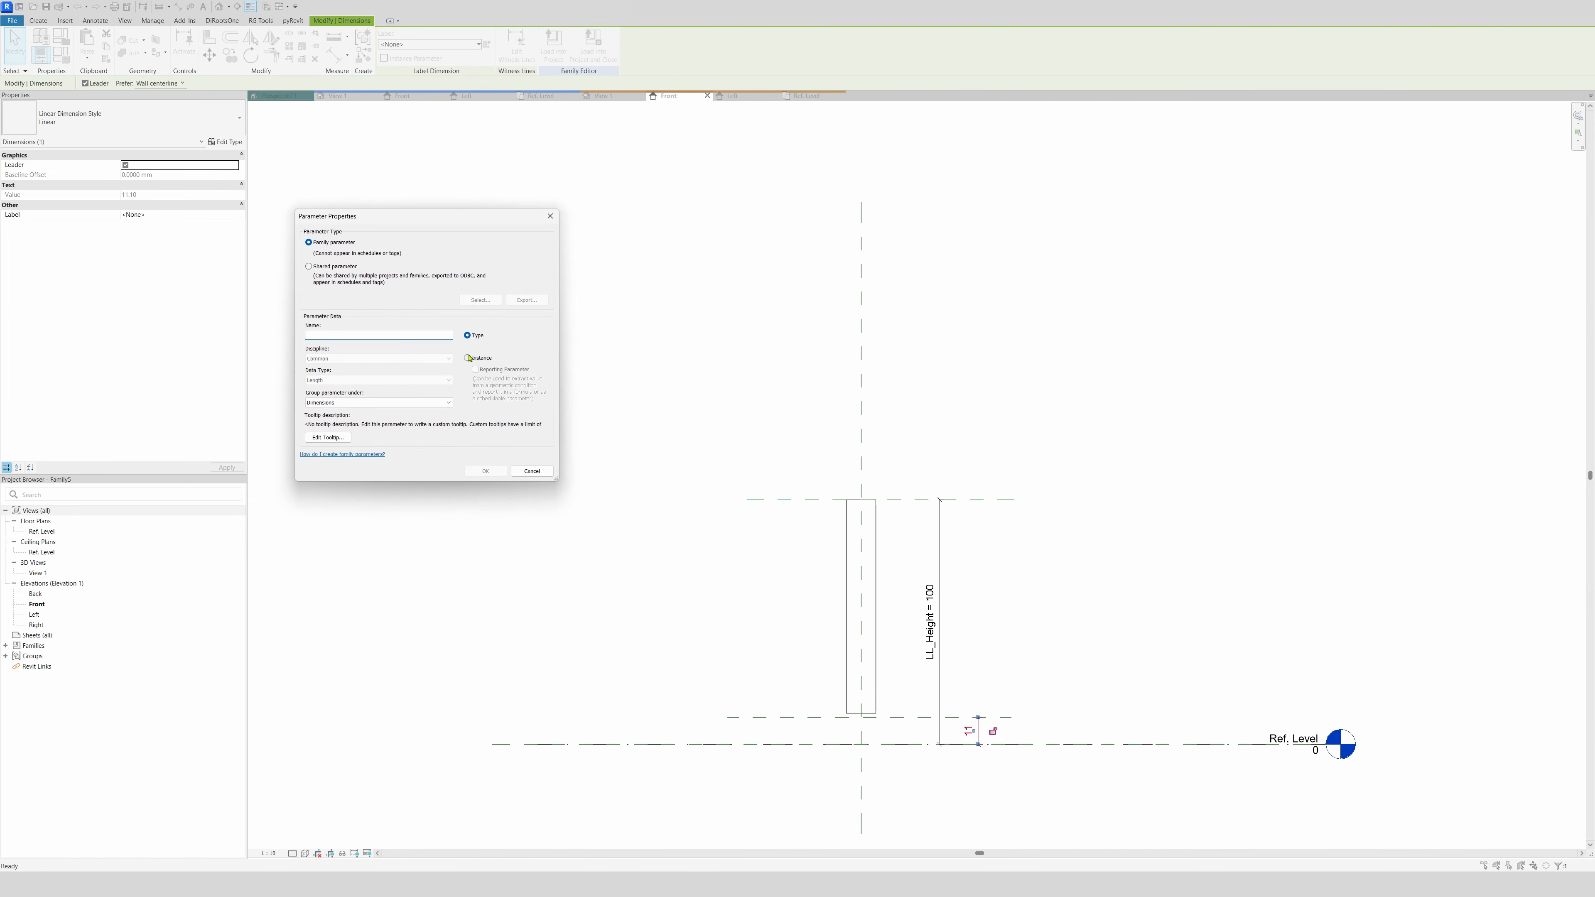
left_click(376, 335)
type("LL_")
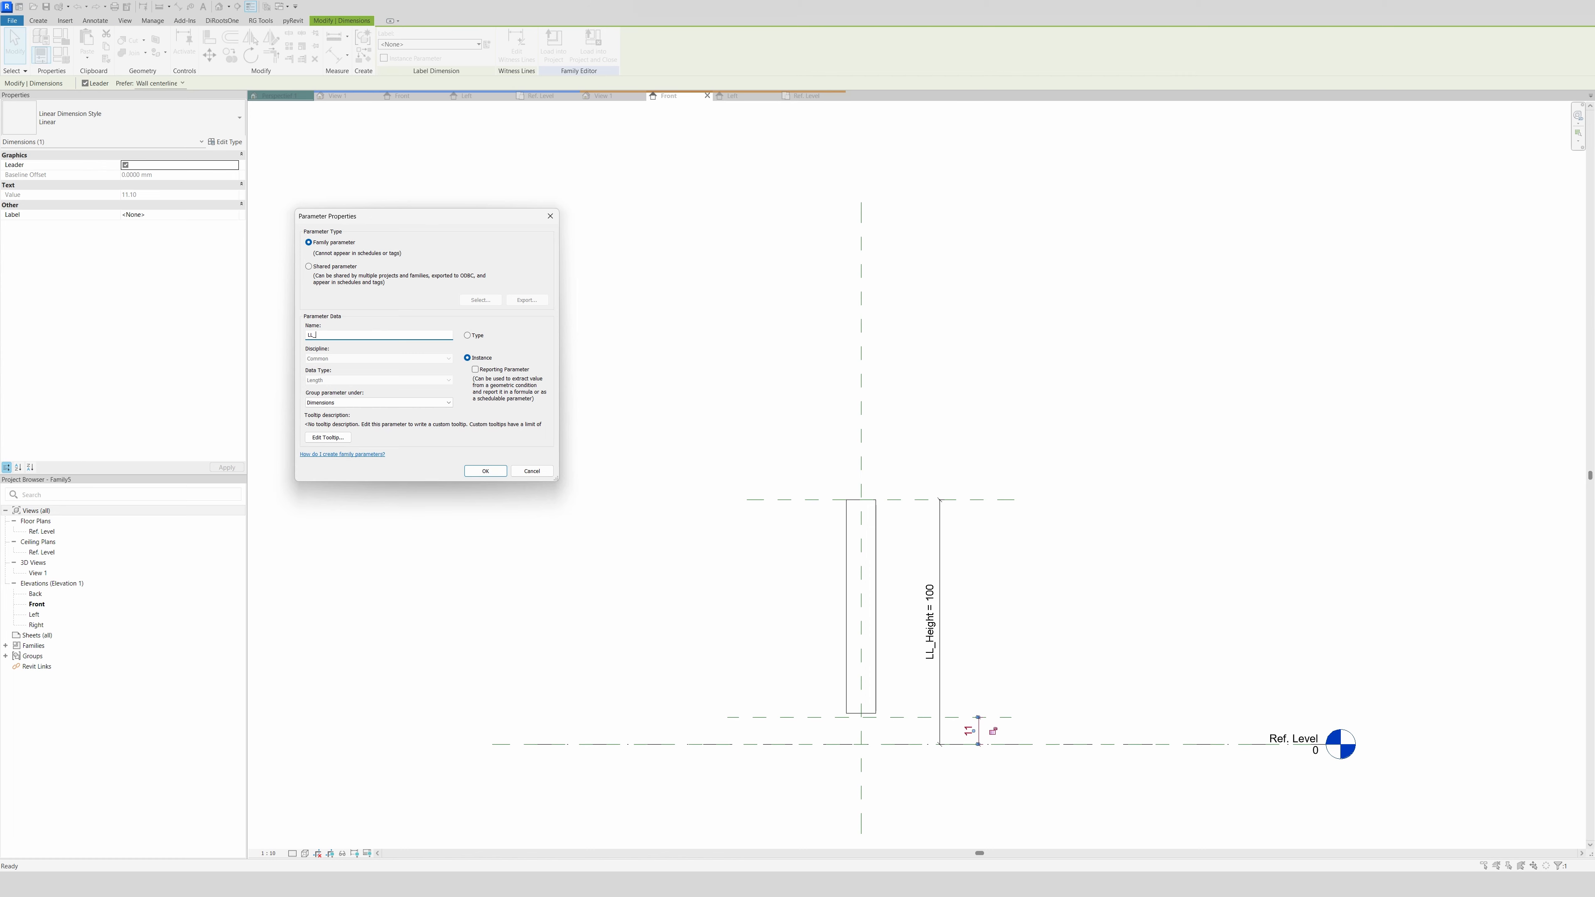
type("Offst")
left_click(485, 470)
key("Escape")
Align the round post extrusion's base with the lower LL_Offset.Wood reference plane and lock the constraint in the Front elevation
scroll(879, 709, "up", 2)
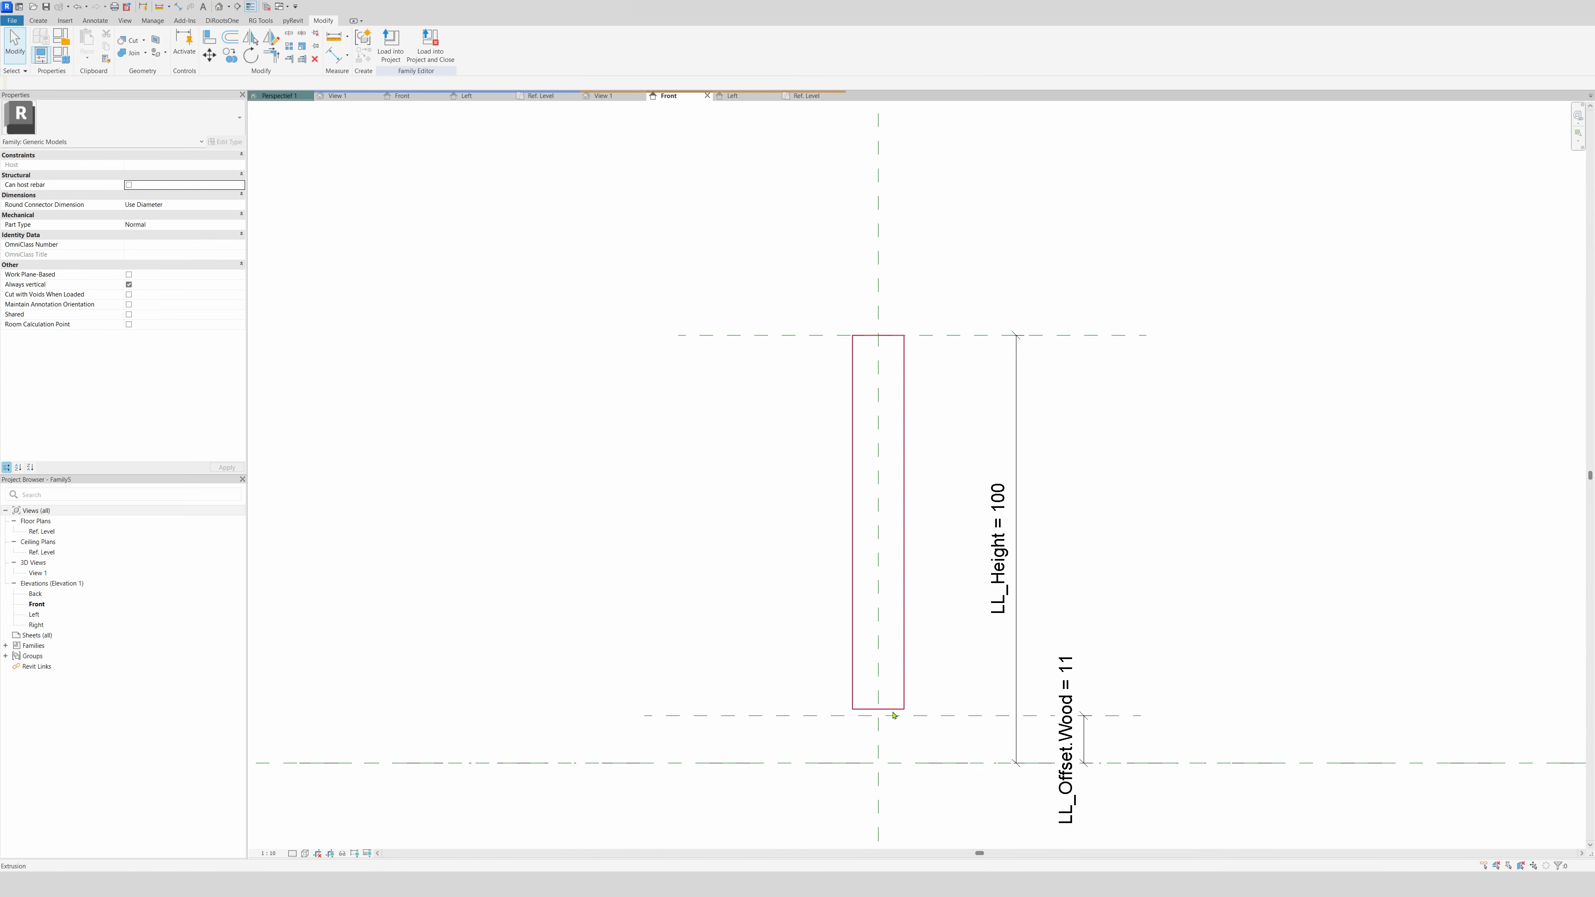
left_click(893, 711)
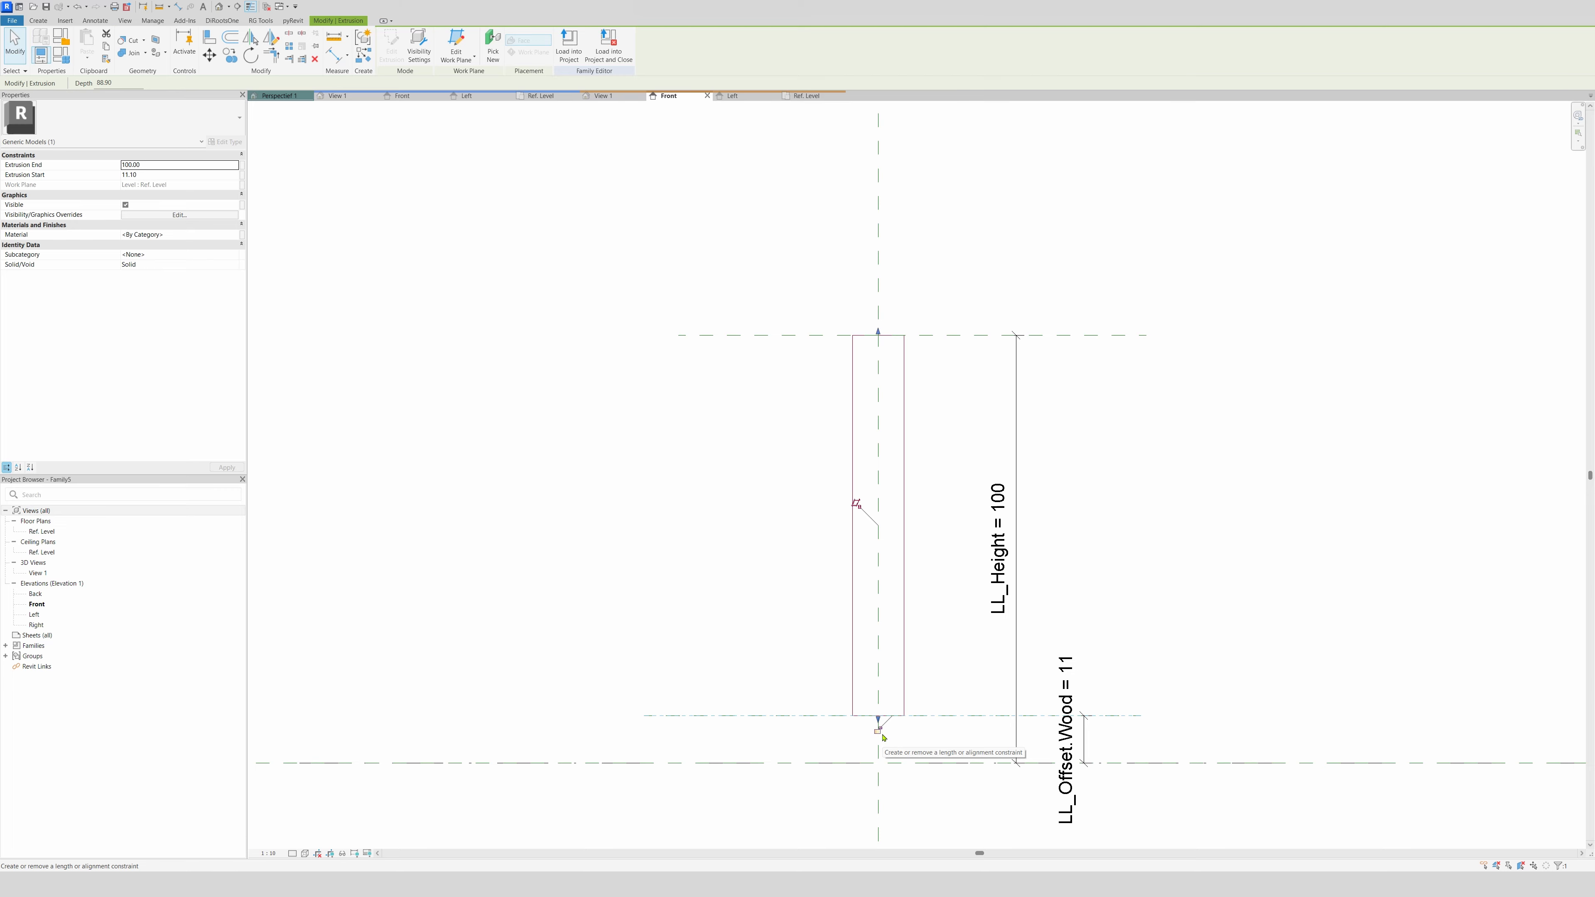
left_click(899, 737)
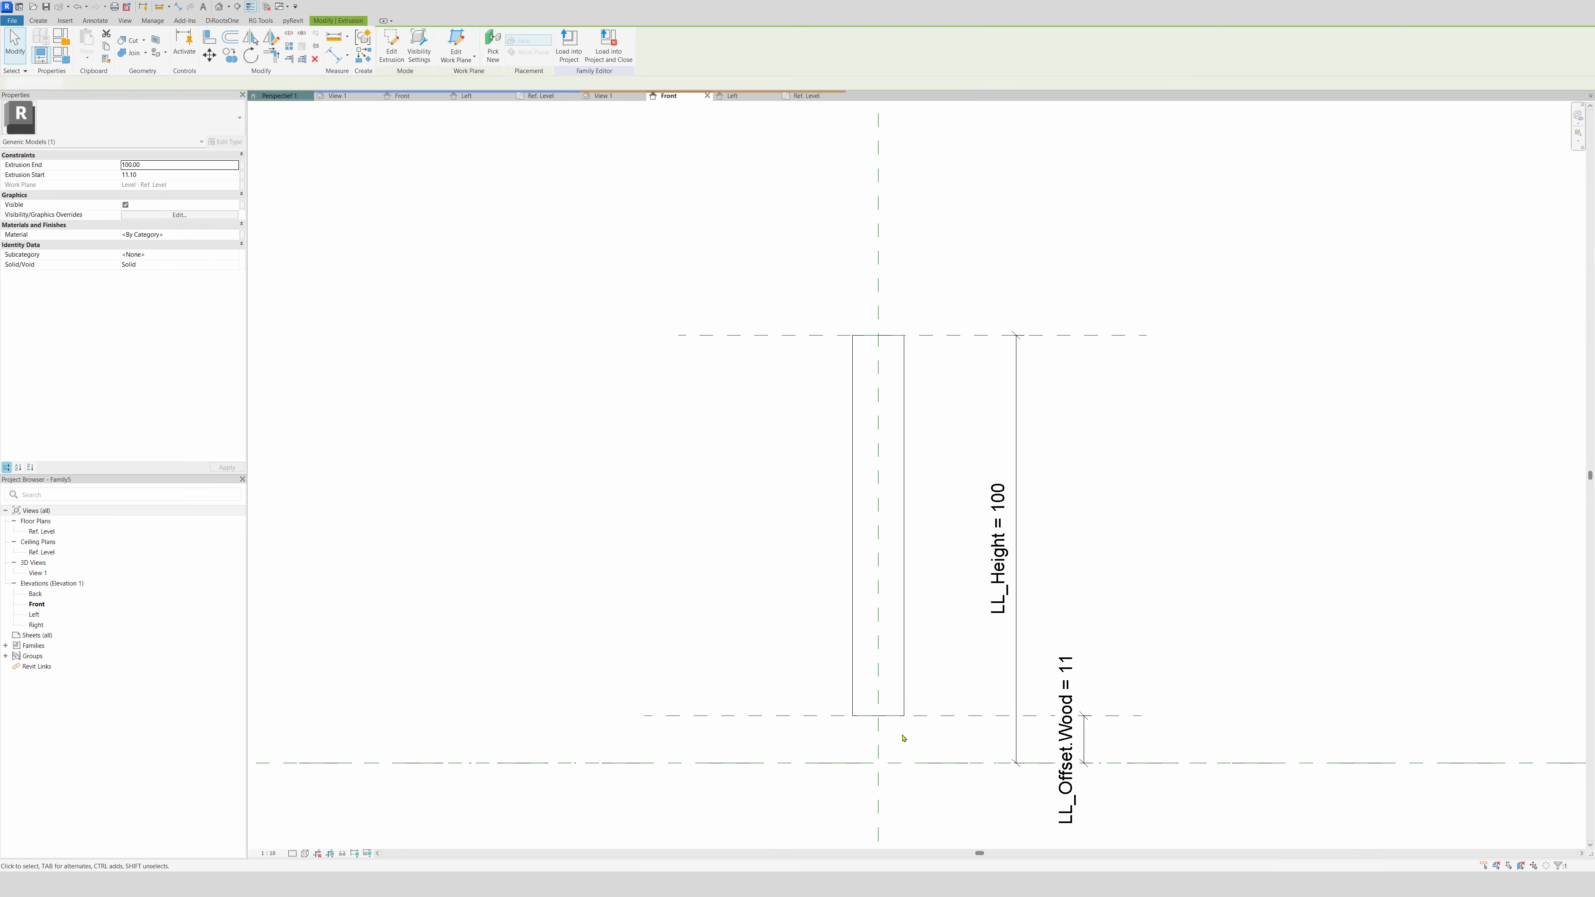
Set the LL_Offset.Wood parameter to 15 in the family types and apply it
left_click(55, 57)
left_click(471, 359)
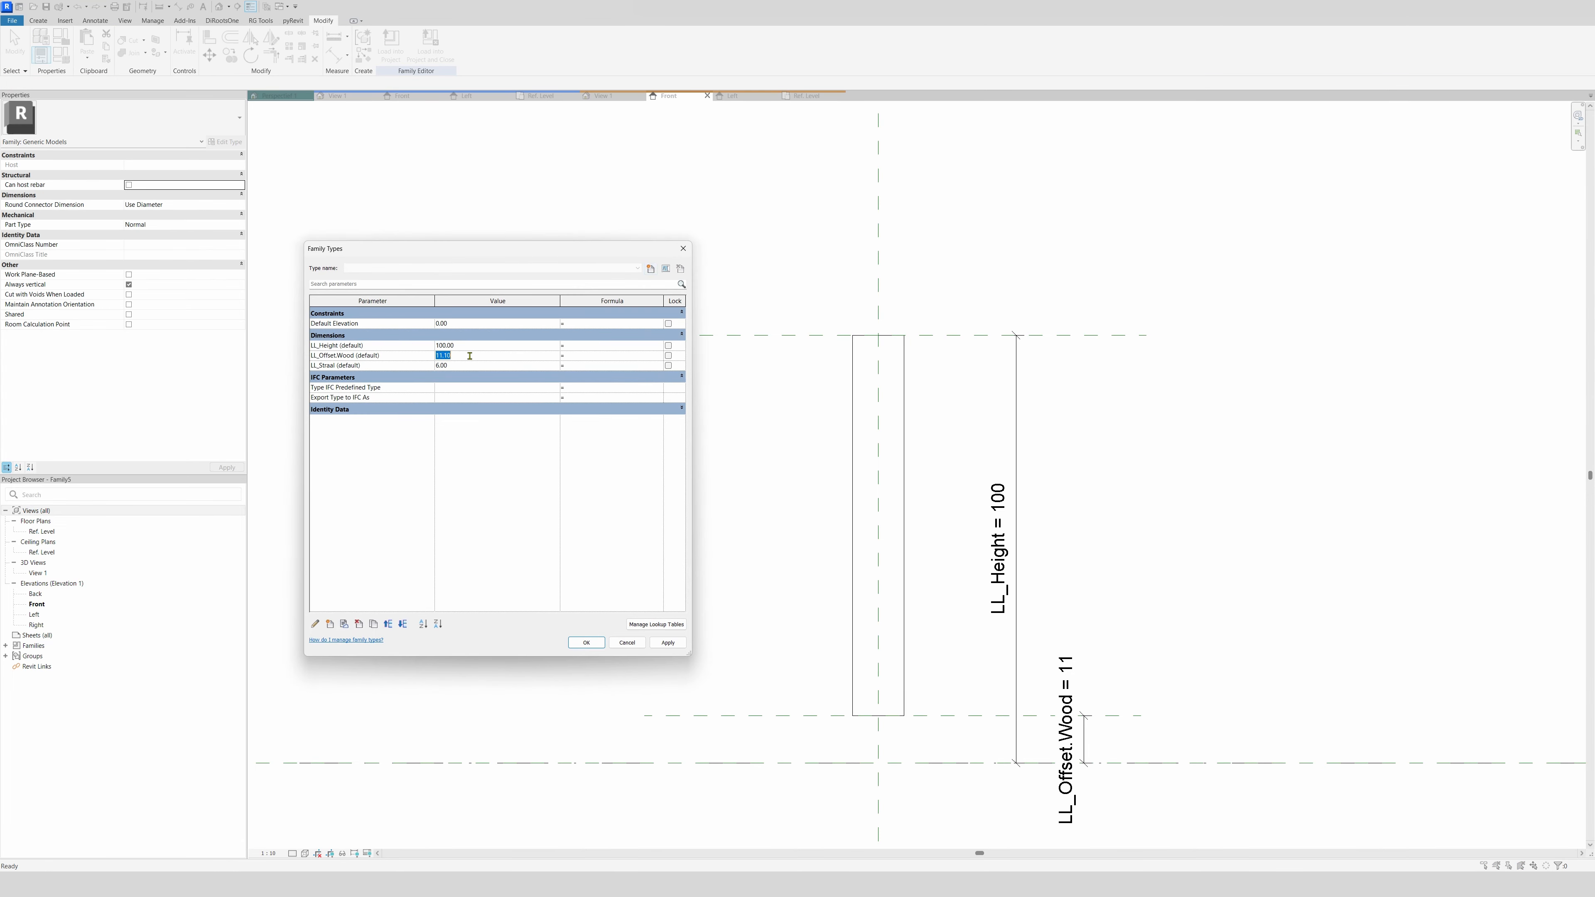
type("15")
key("Tab")
left_click(668, 642)
key("Return")
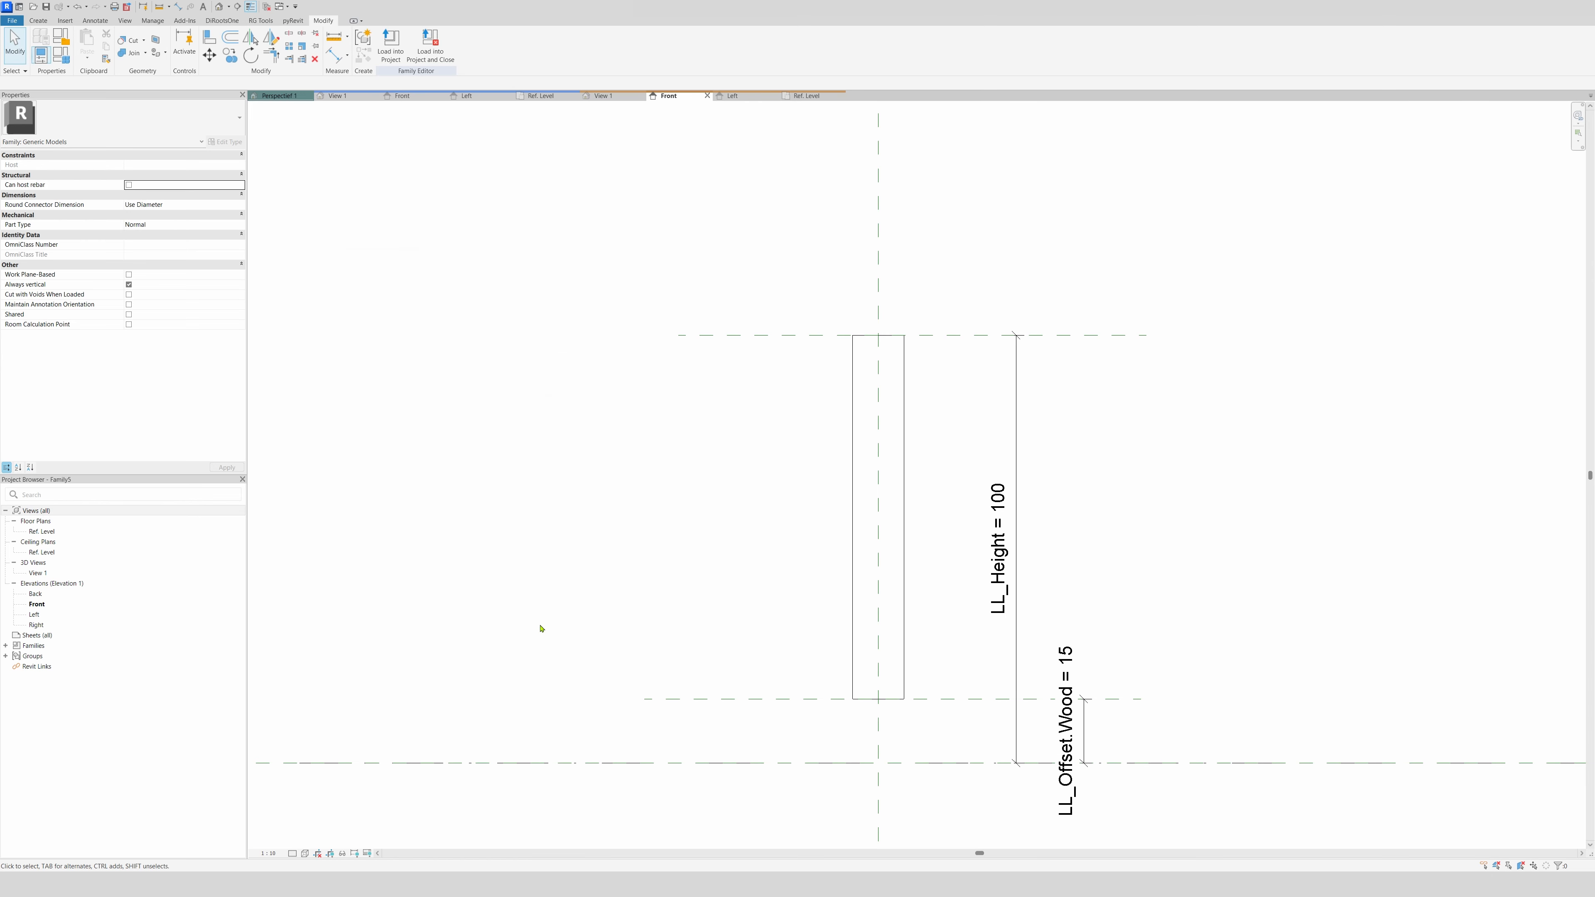
Associate the round post extrusion's material with a new family parameter named LL_Material.Wood
scroll(540, 628, "down", 2)
left_click(748, 474)
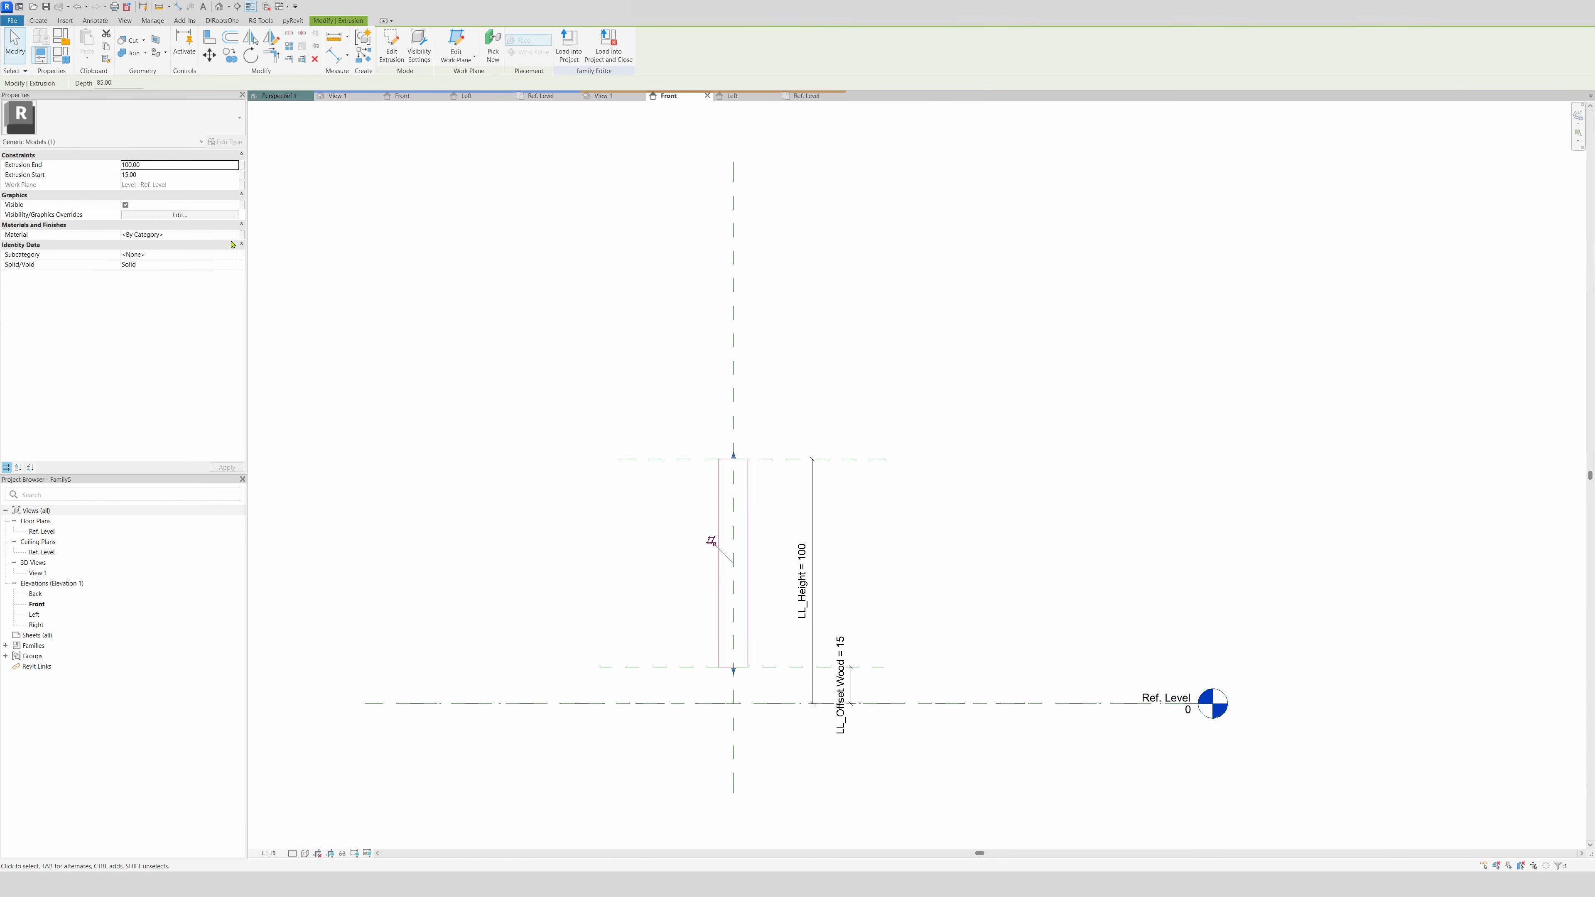
left_click(242, 235)
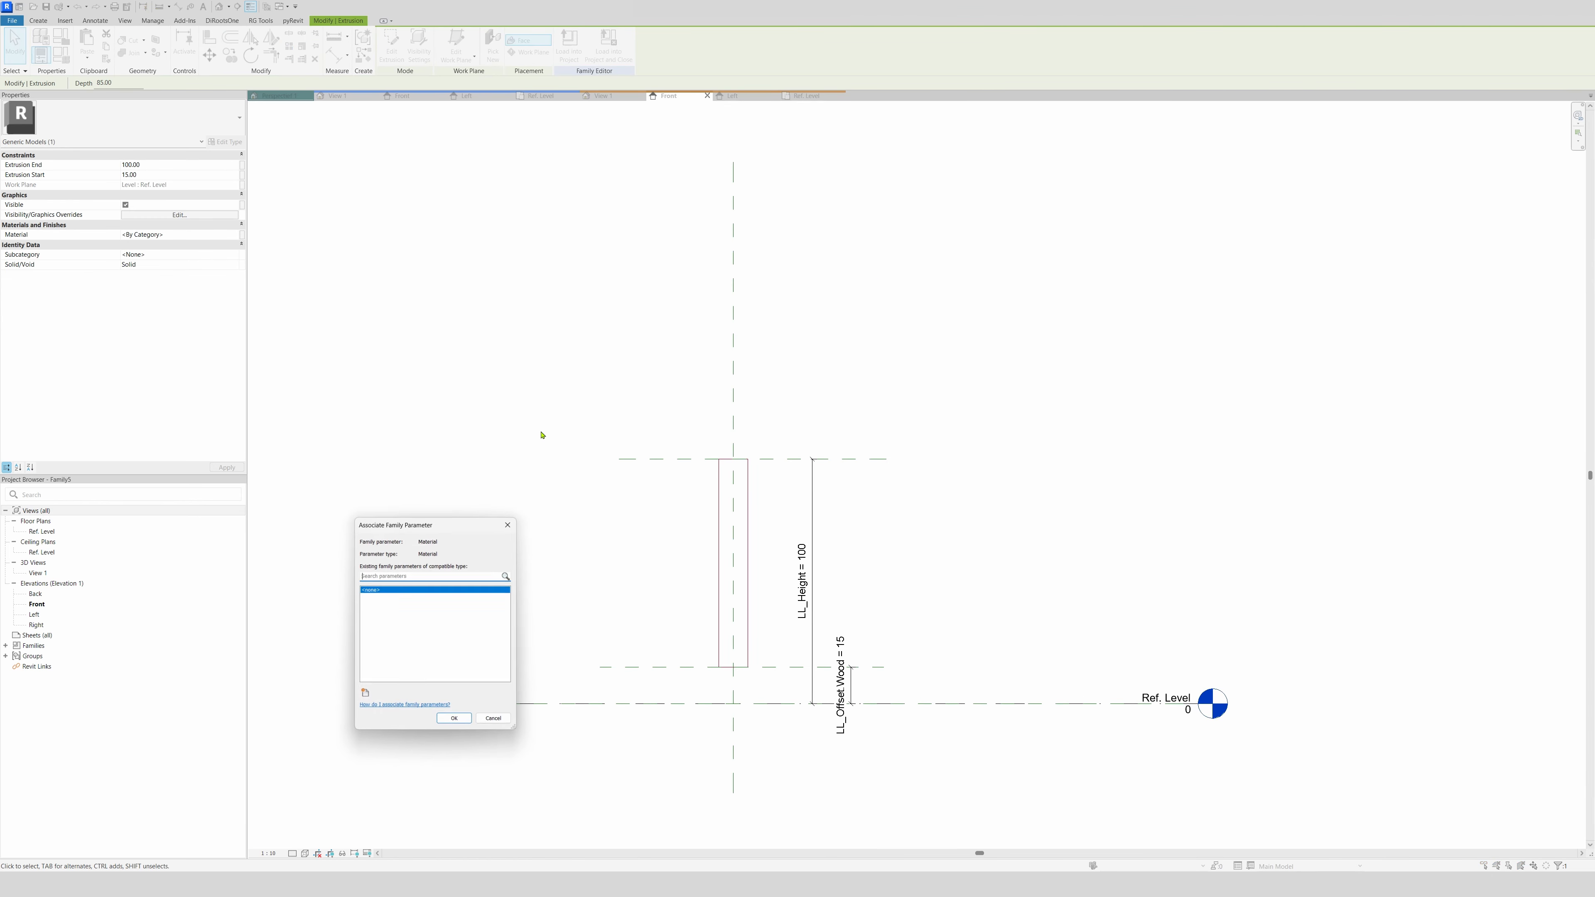
left_click(364, 693)
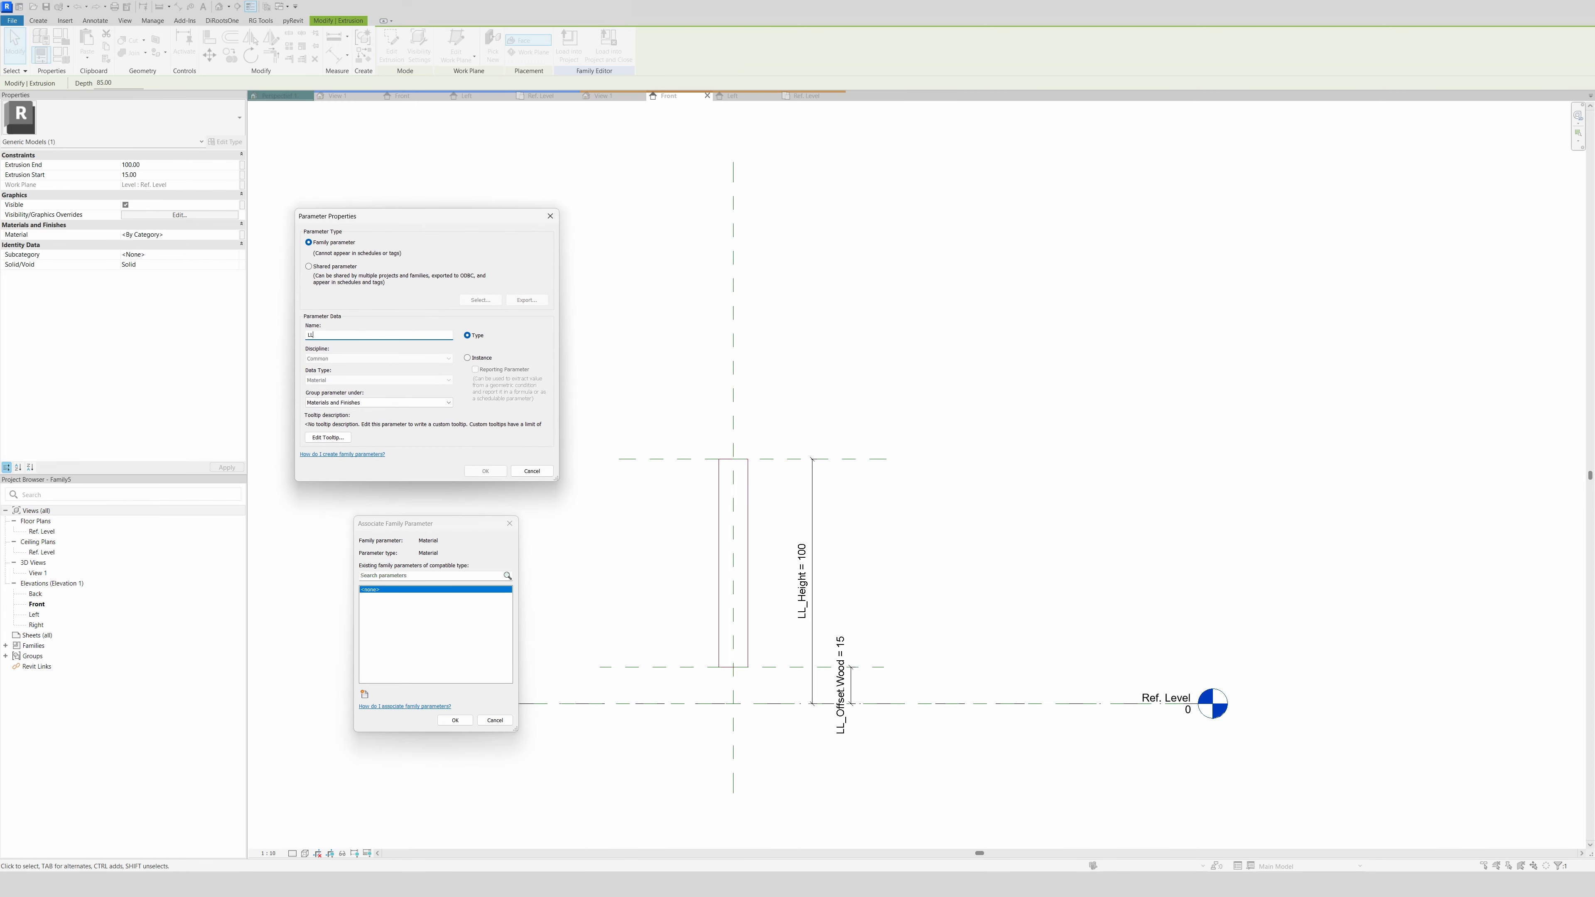
type("LL_Material.Wood")
left_click(486, 471)
left_click(454, 720)
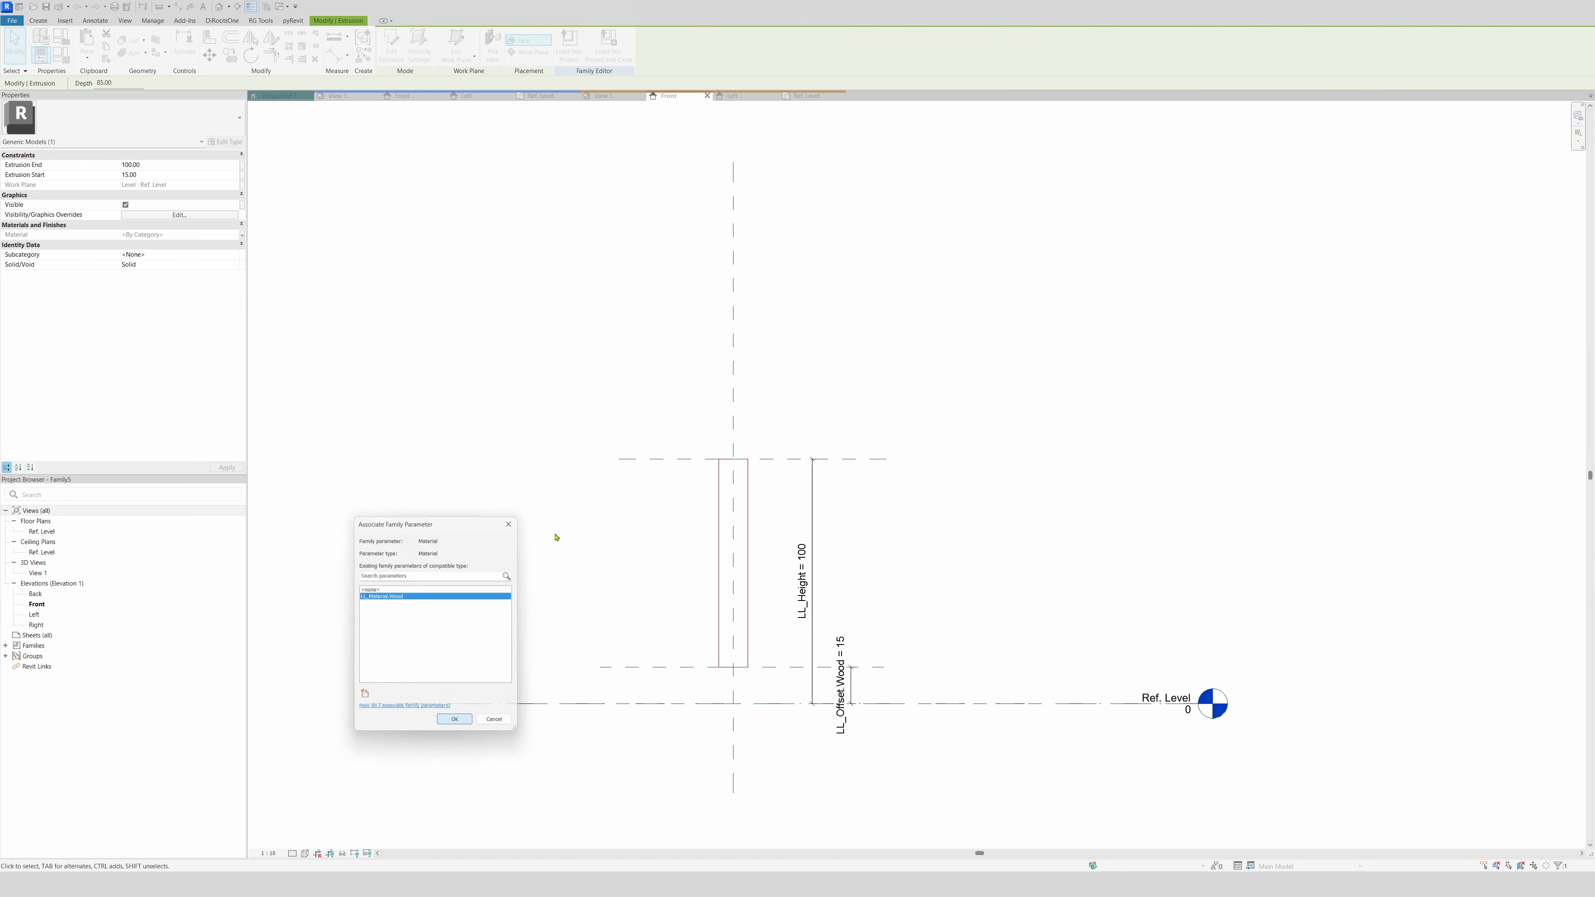
left_click(509, 214)
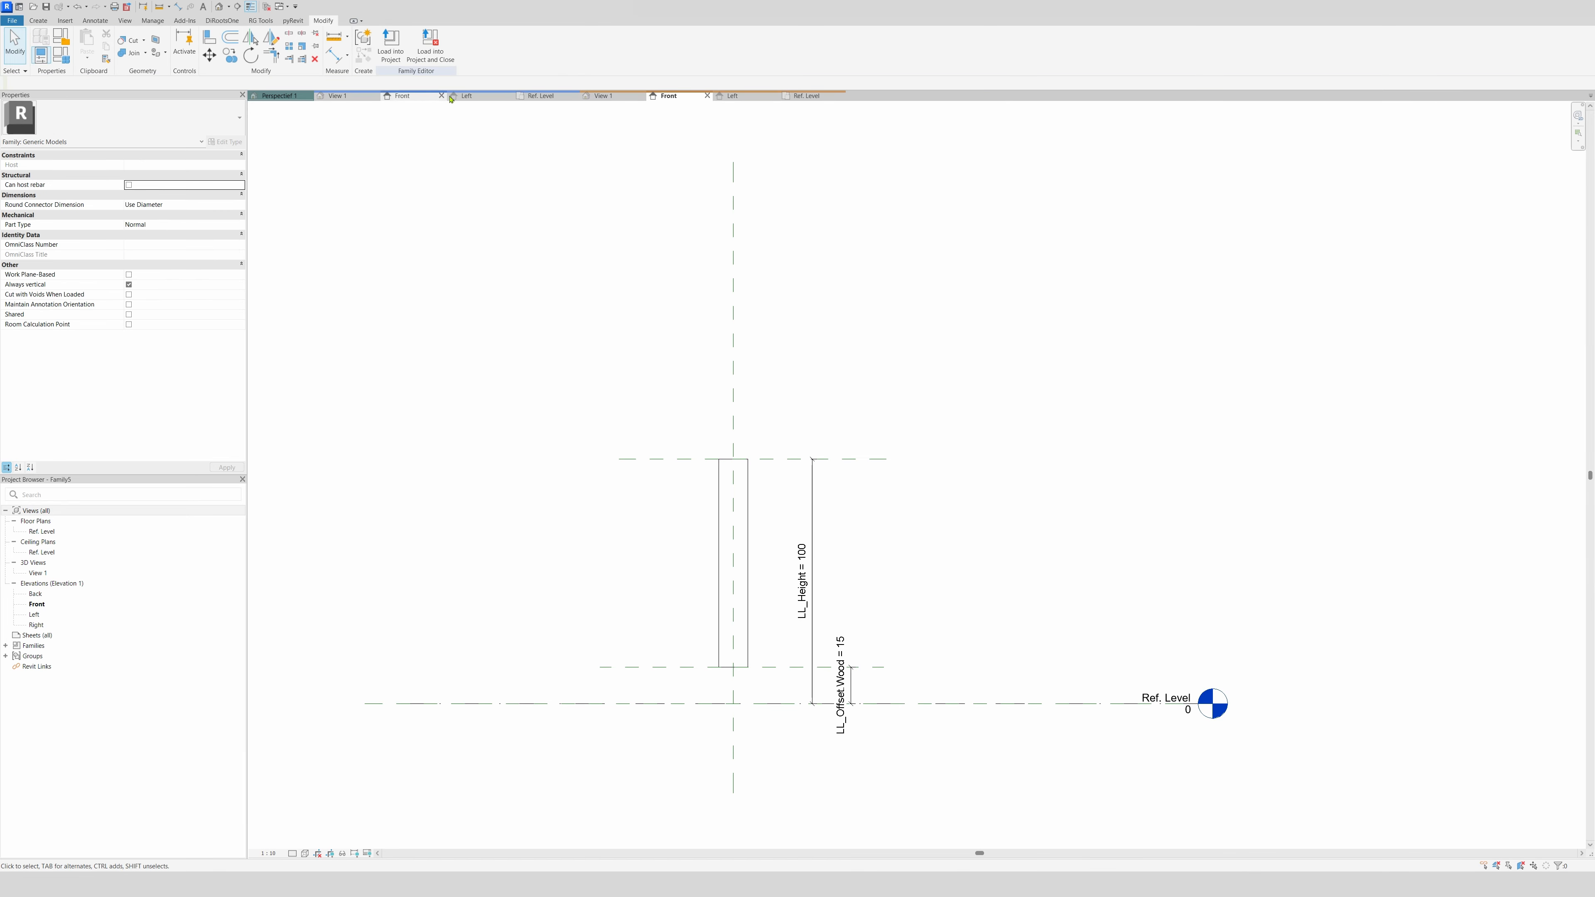
In the U-channel family's 3D view, associate the extrusion's material with a new instance parameter named LL_Material.Structure
left_click(535, 95)
left_click(334, 97)
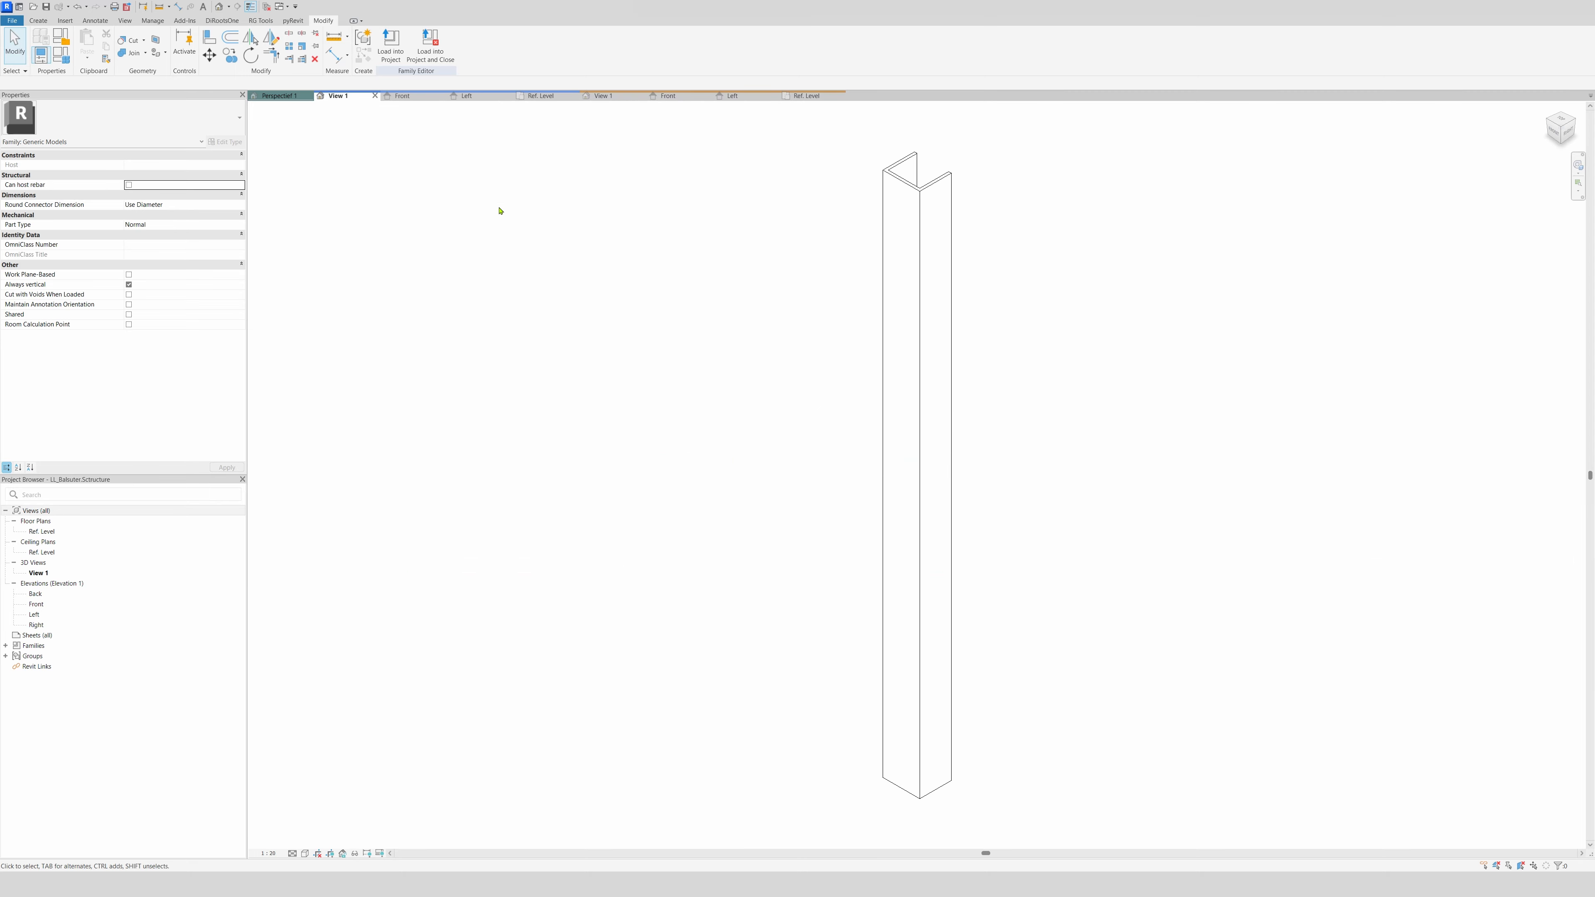
left_click(896, 249)
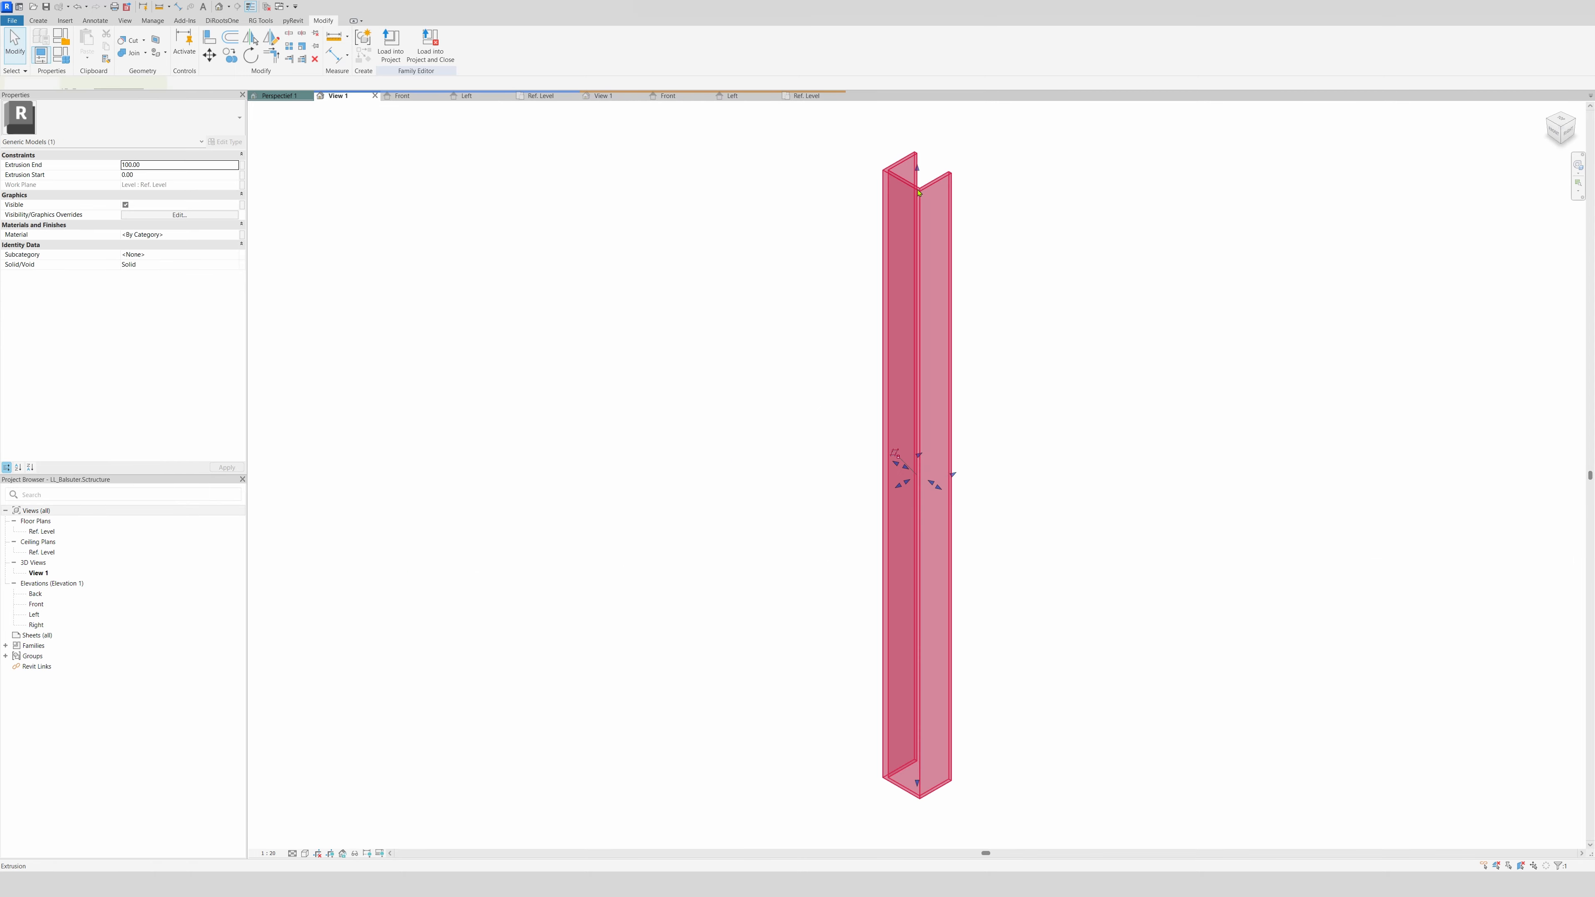
left_click(241, 235)
left_click(363, 692)
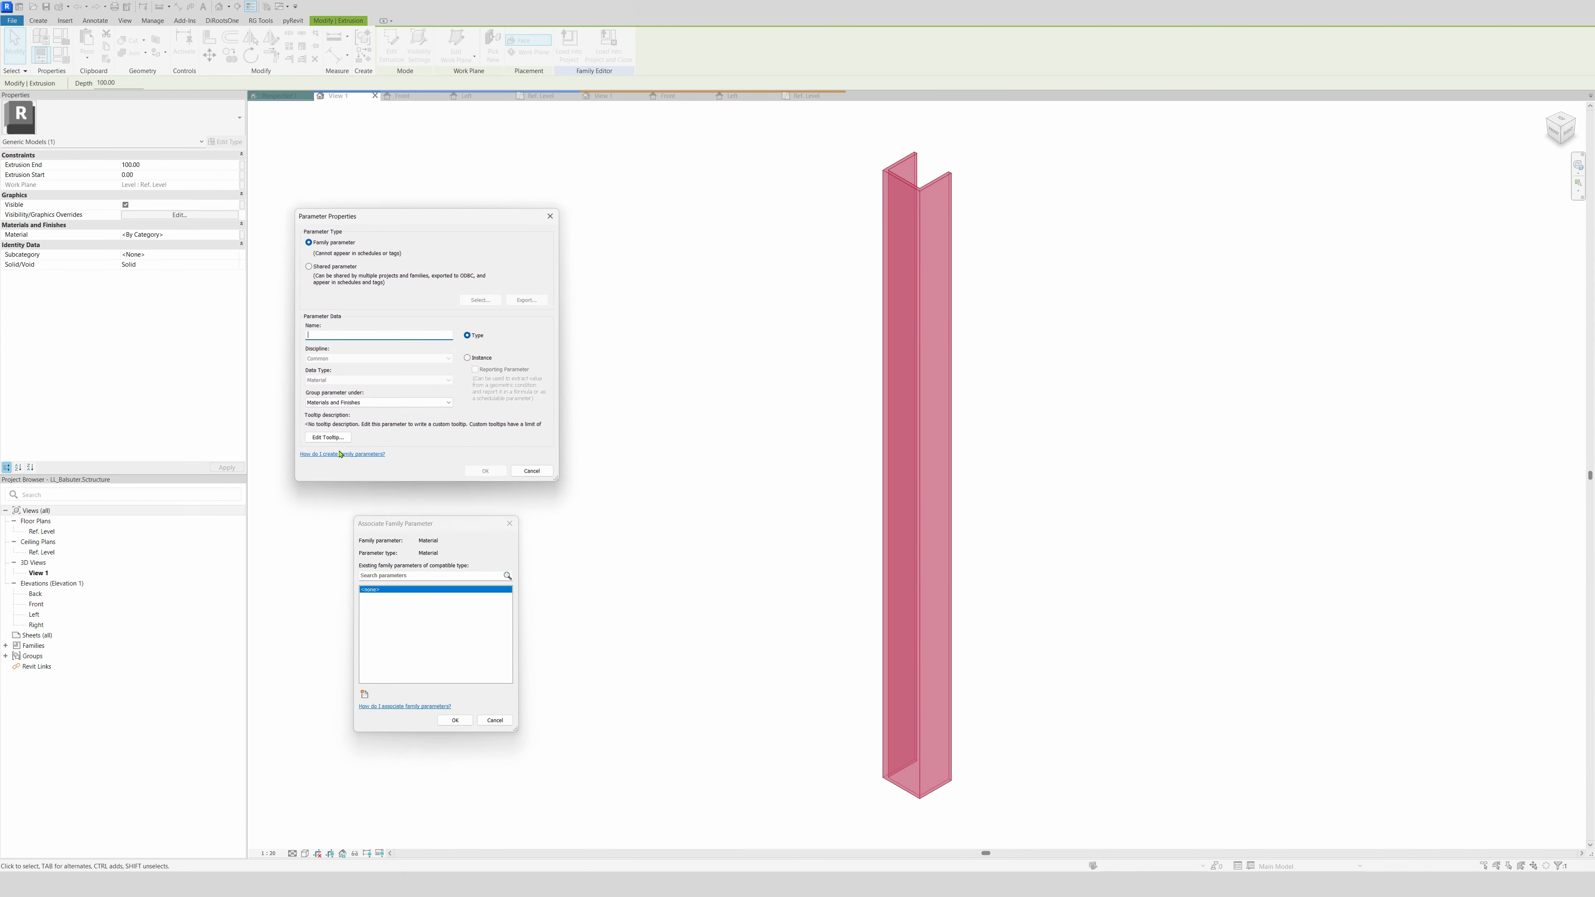
type("LL_Material.Structure")
left_click(486, 471)
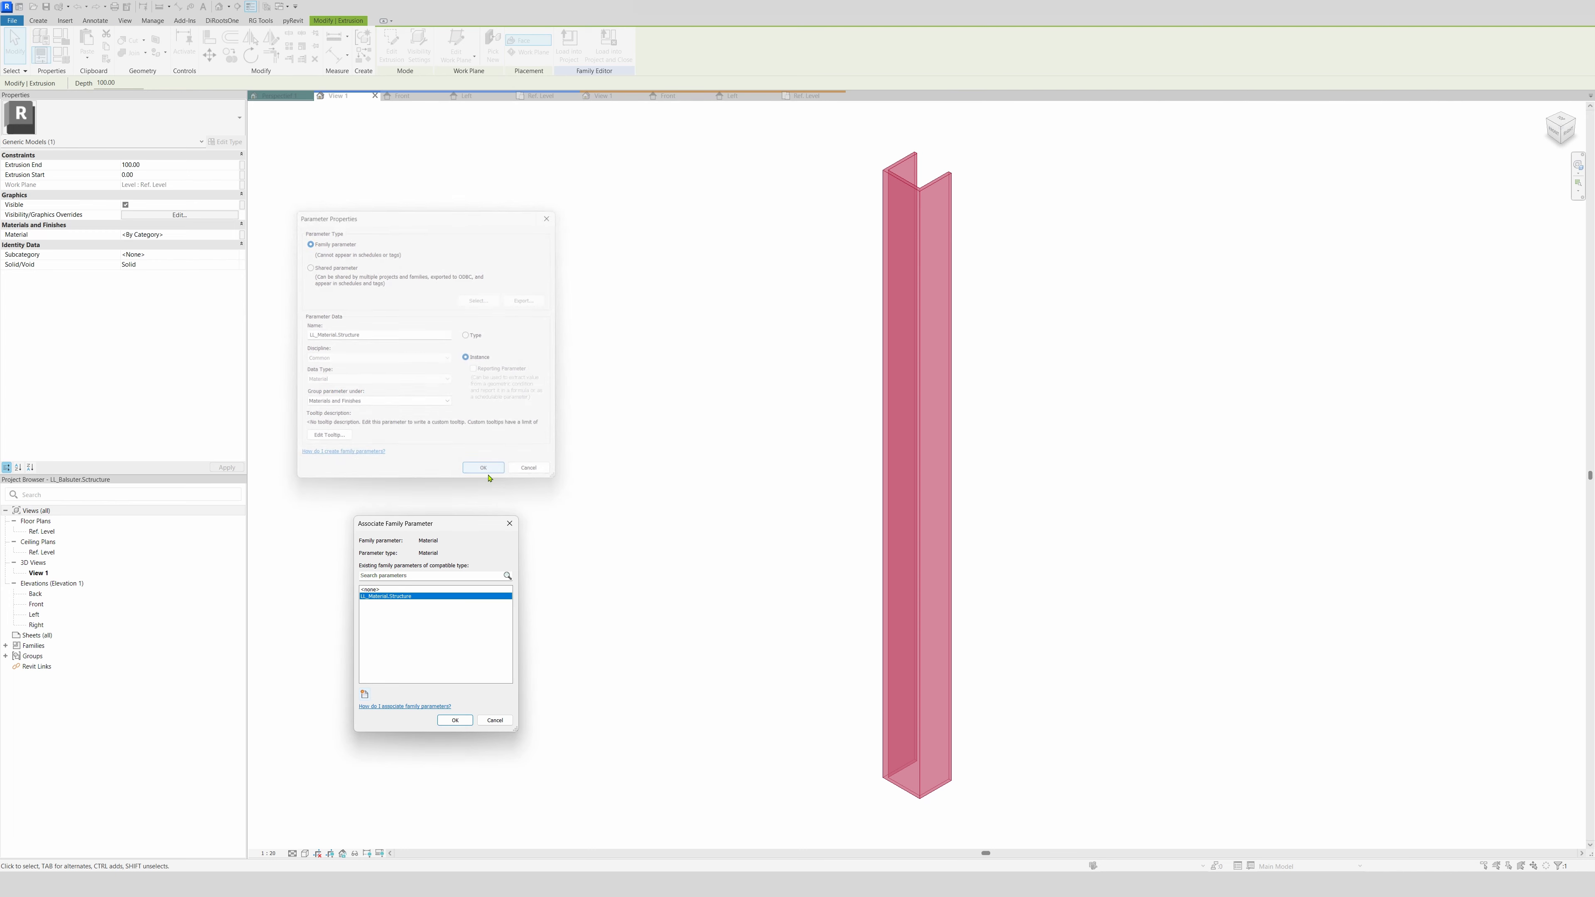
left_click(455, 720)
left_click(666, 498)
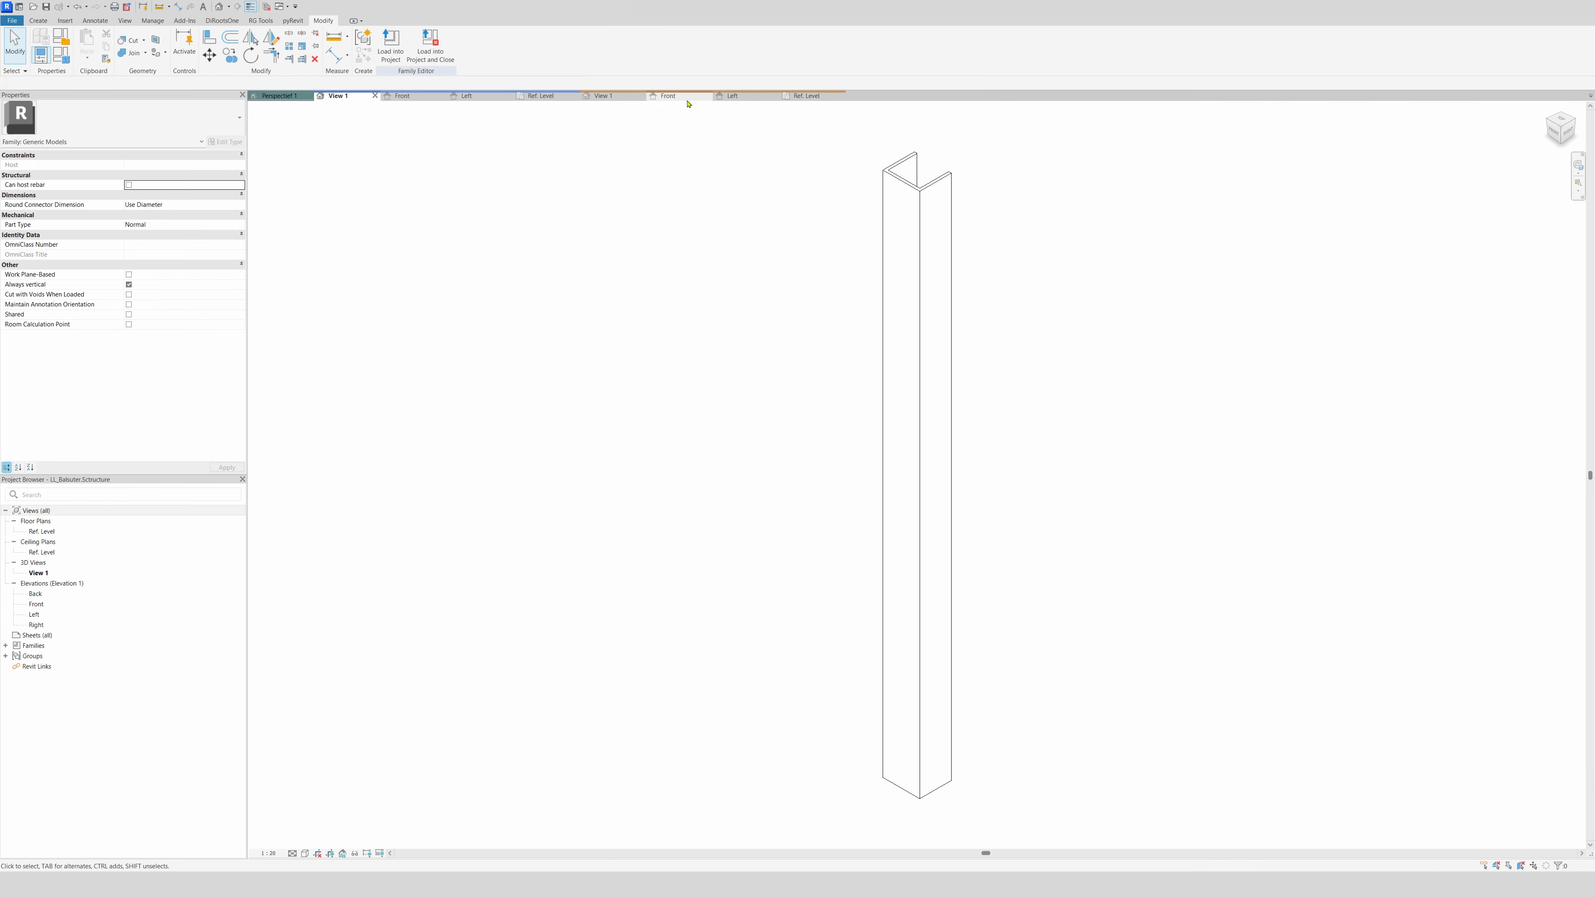
Start saving the round post family from its 3D view and delete the structure family's 0001 and 0002 backup files in the save folder
left_click(601, 95)
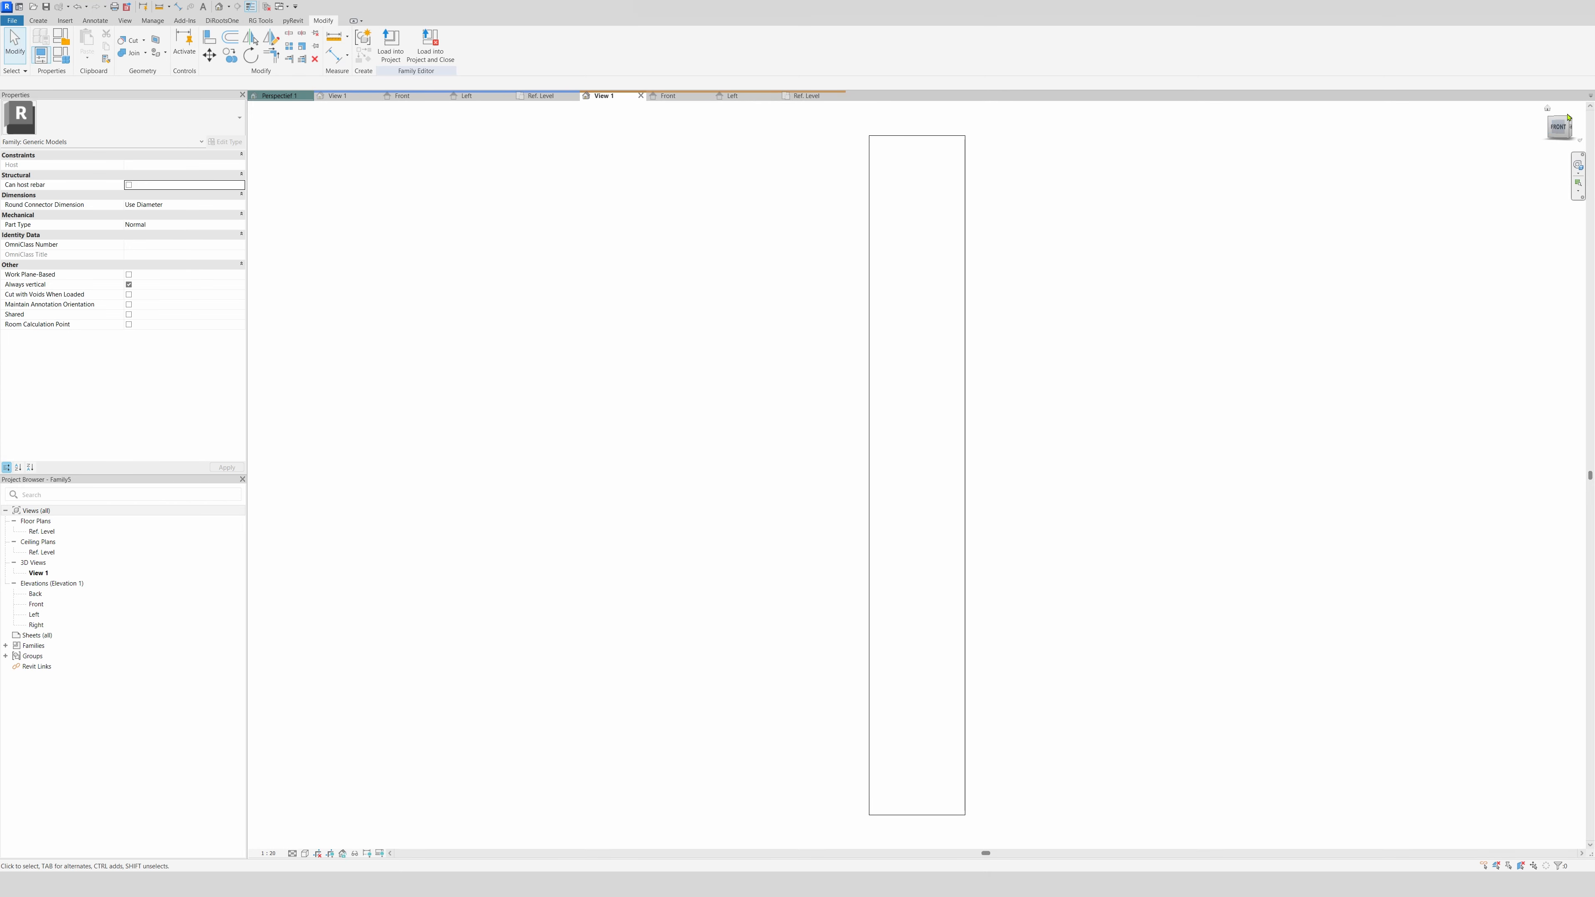
left_click(1568, 119)
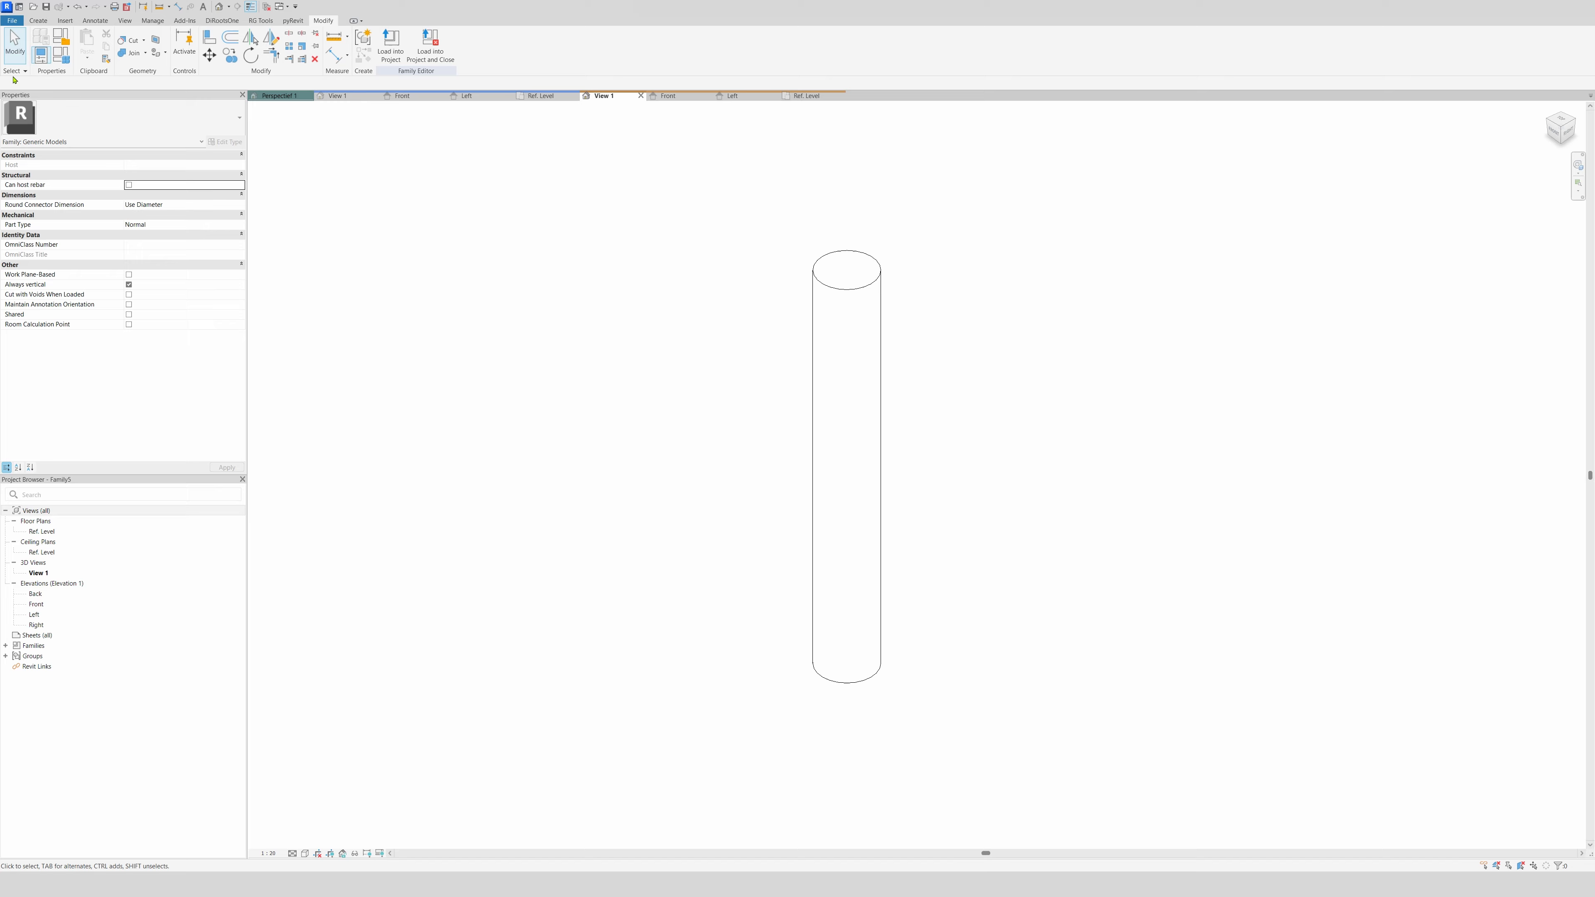
left_click(12, 19)
mouse_move(67, 166)
left_click(112, 142)
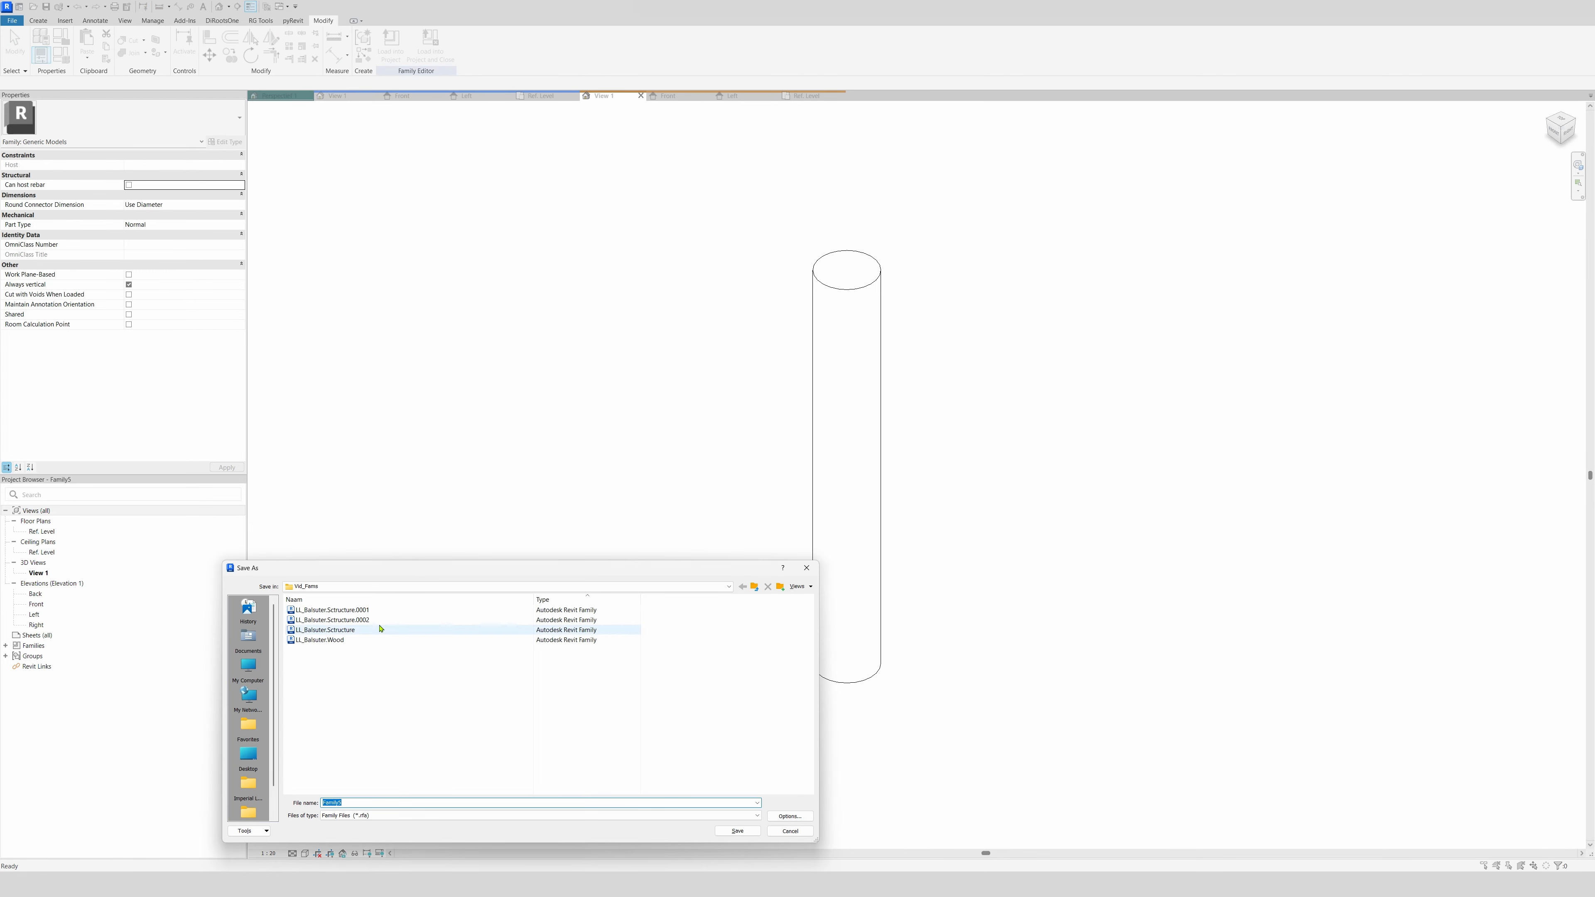
left_click(375, 619)
key("Delete")
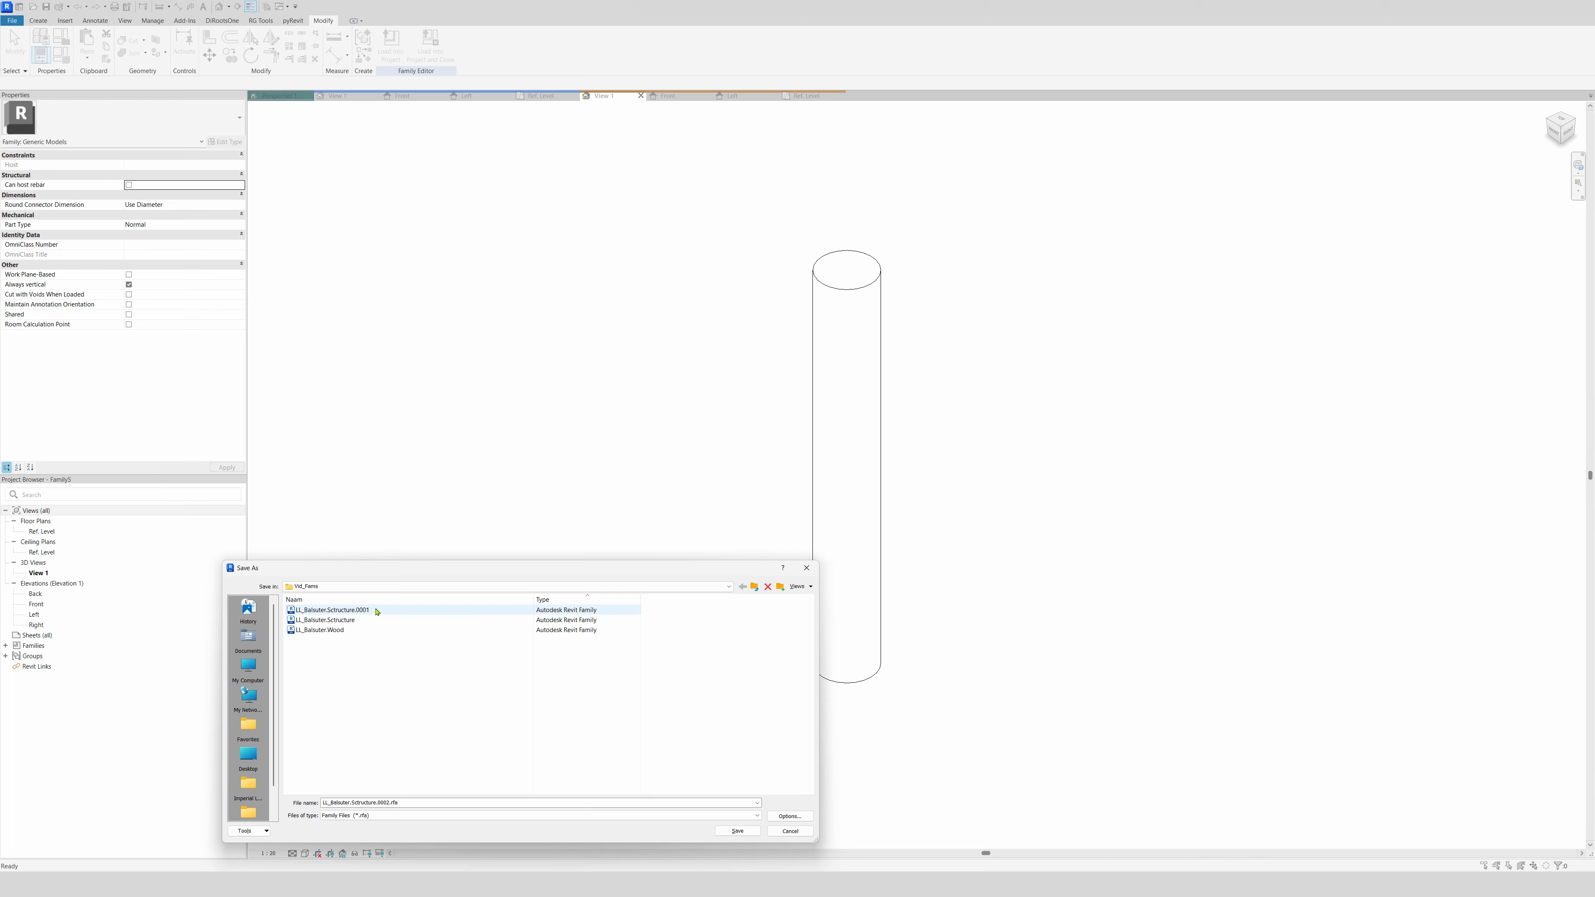
left_click(378, 610)
key("Delete")
Save the round post family as LL_Balsuter.Wood.rfa, replacing the existing file
left_click(333, 622)
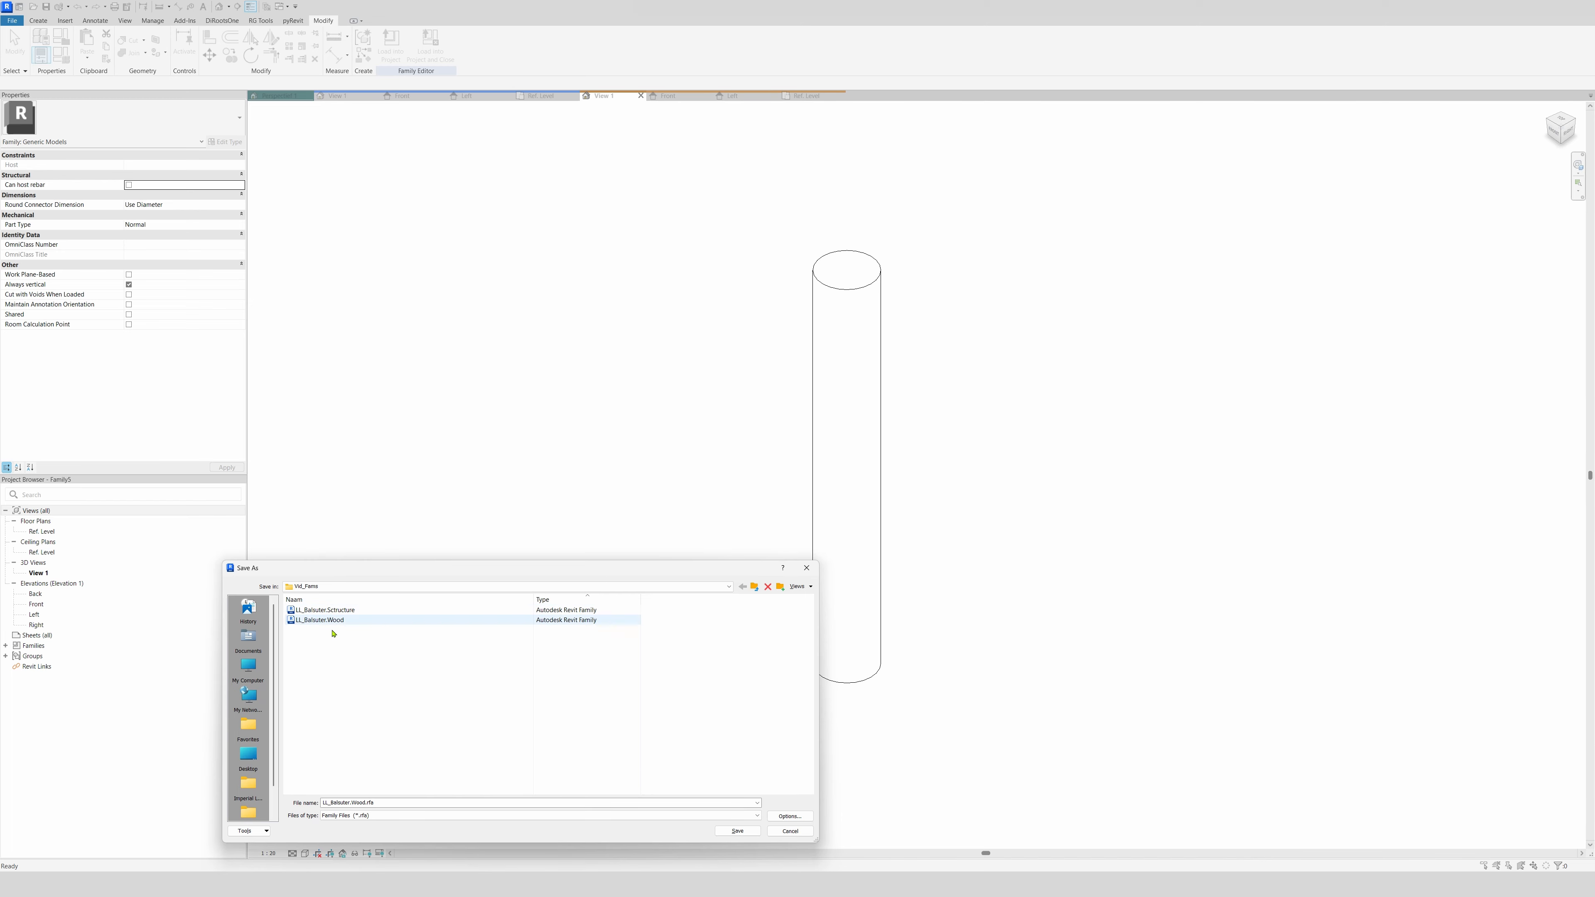
left_click(736, 832)
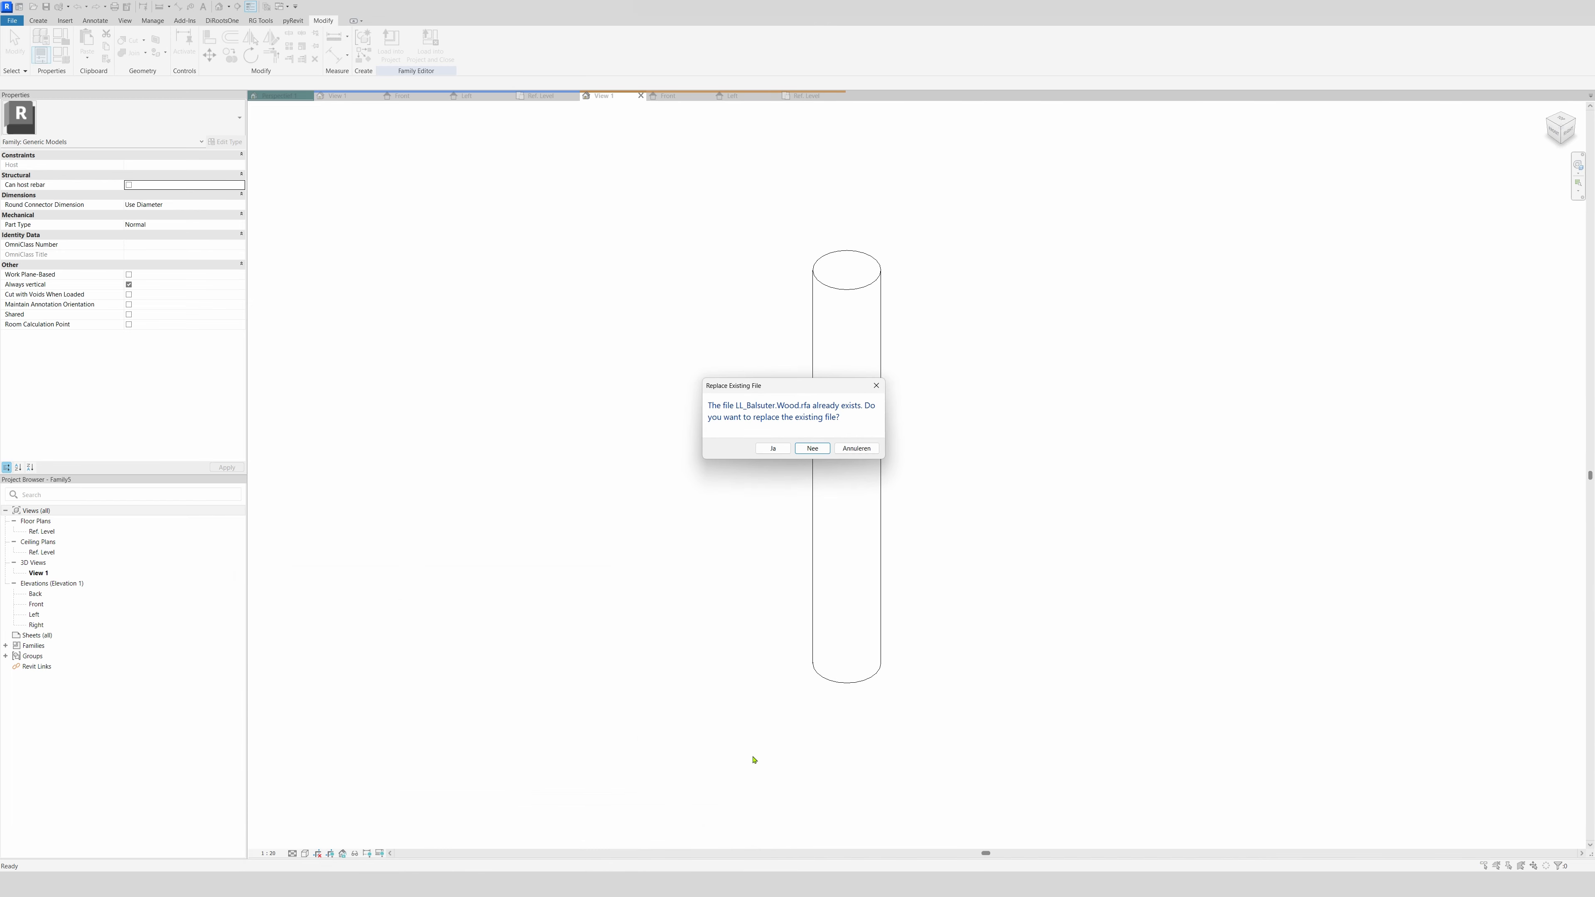
left_click(762, 450)
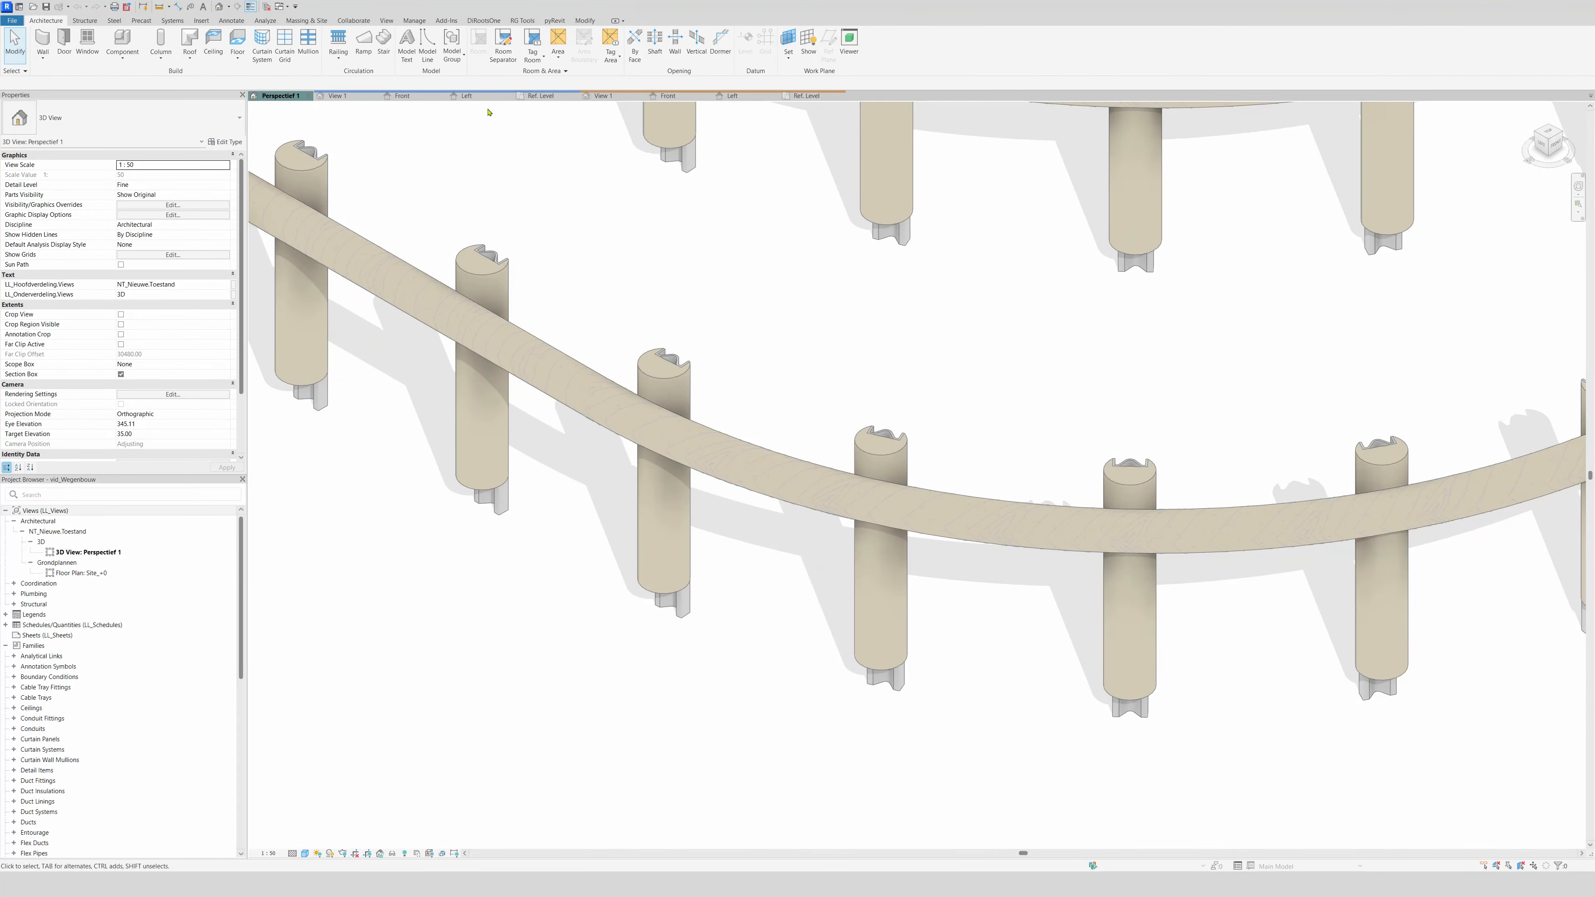
Load the U-channel structure family into LL_Balsuter.Wood and place one instance up and to the right of the circle in Ref. Level
left_click(337, 96)
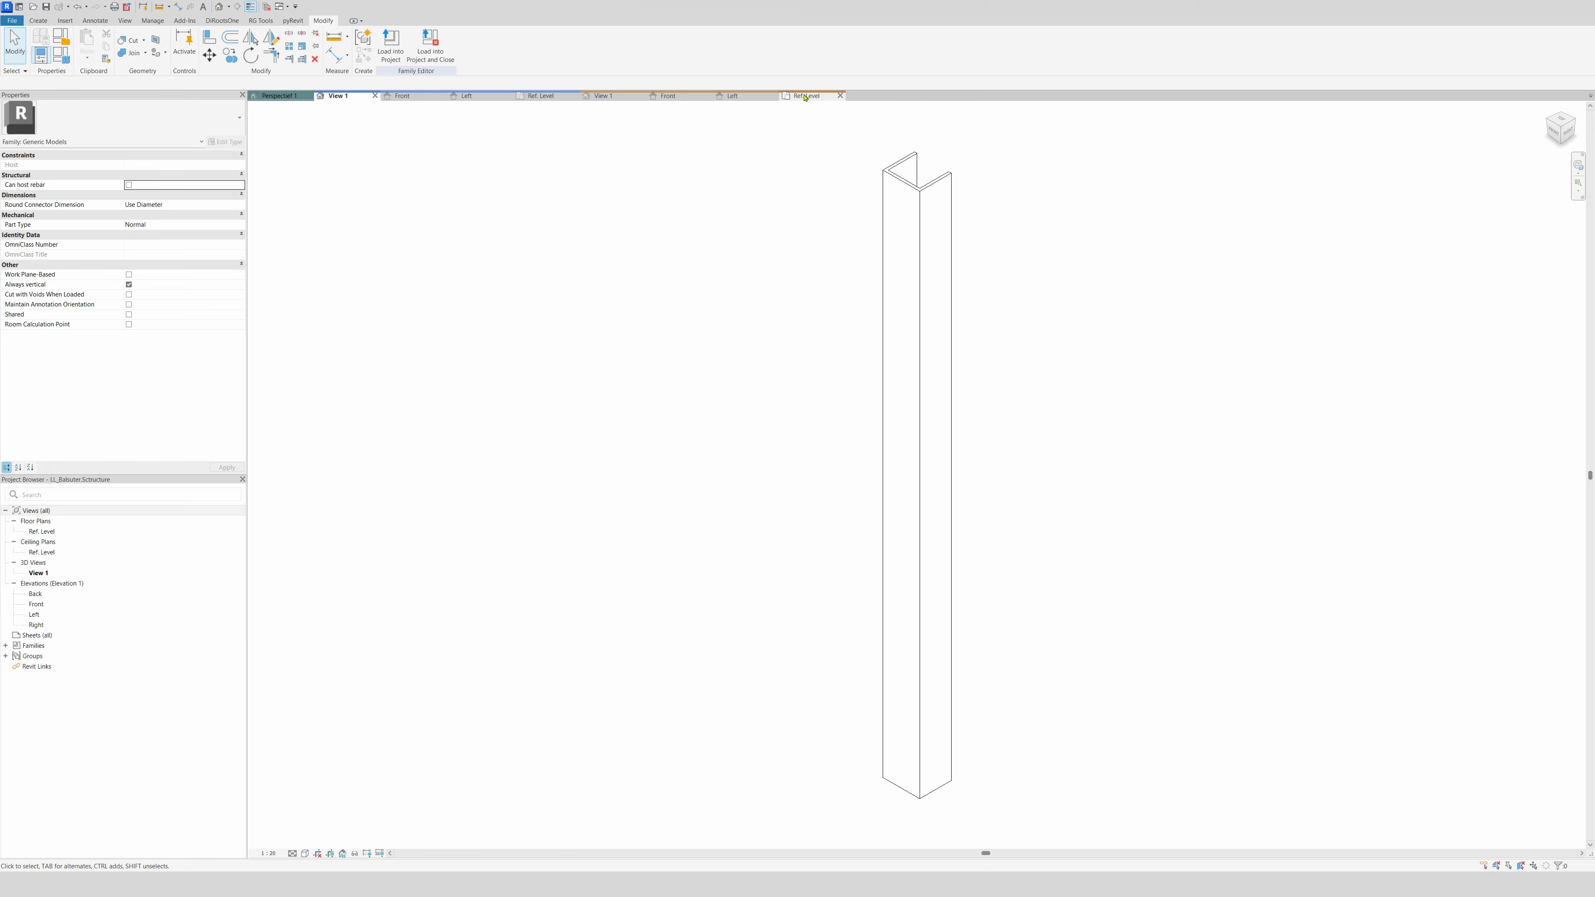
left_click(603, 96)
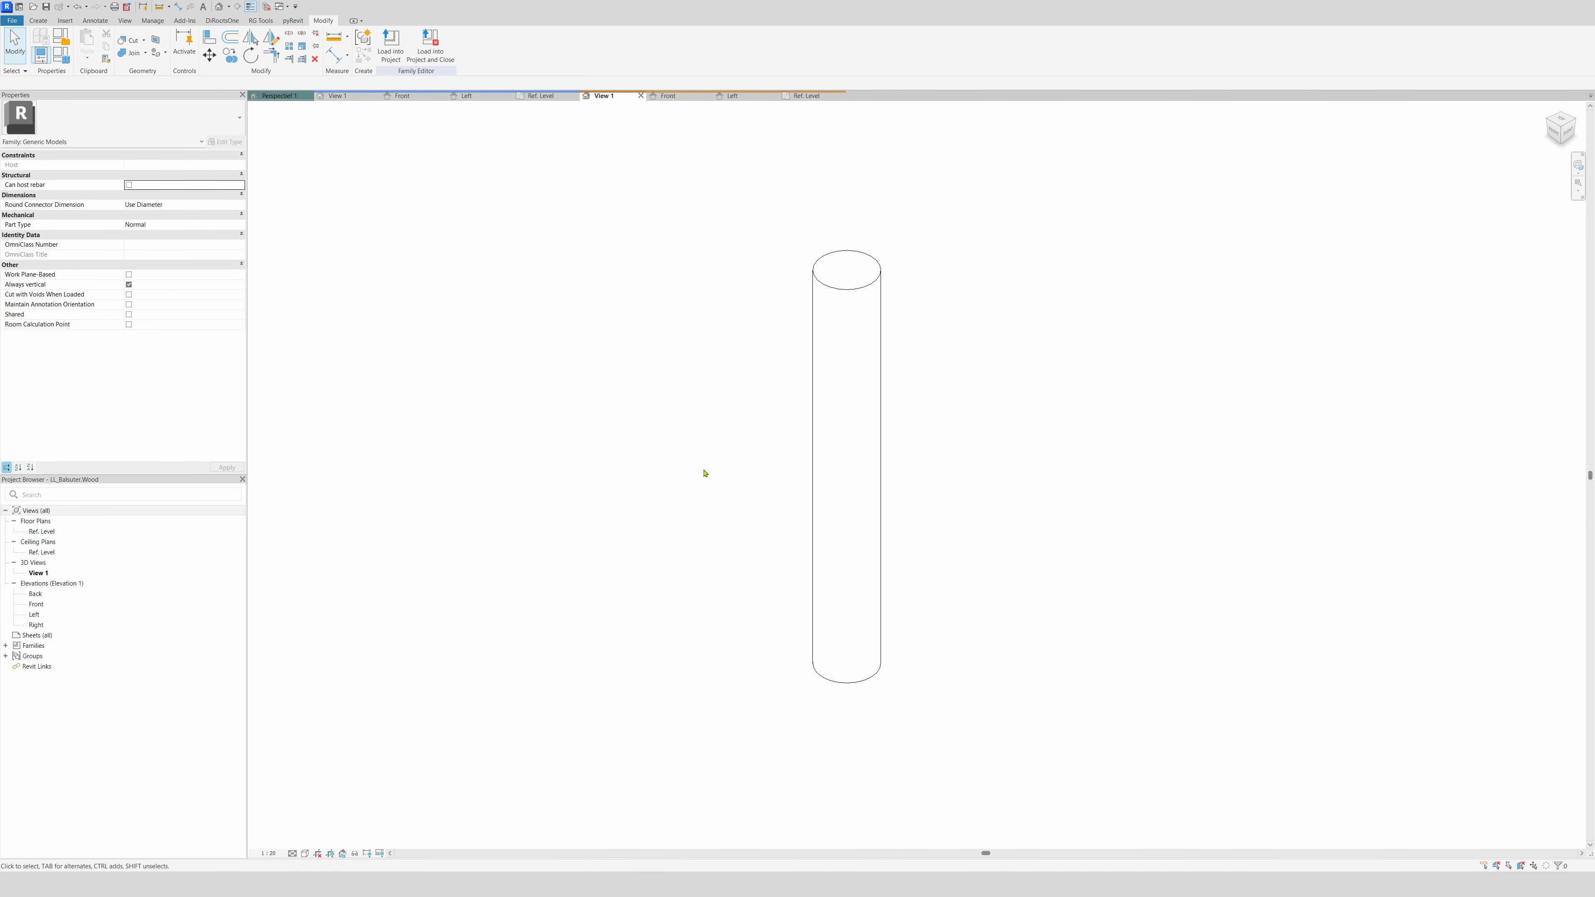
left_click(802, 97)
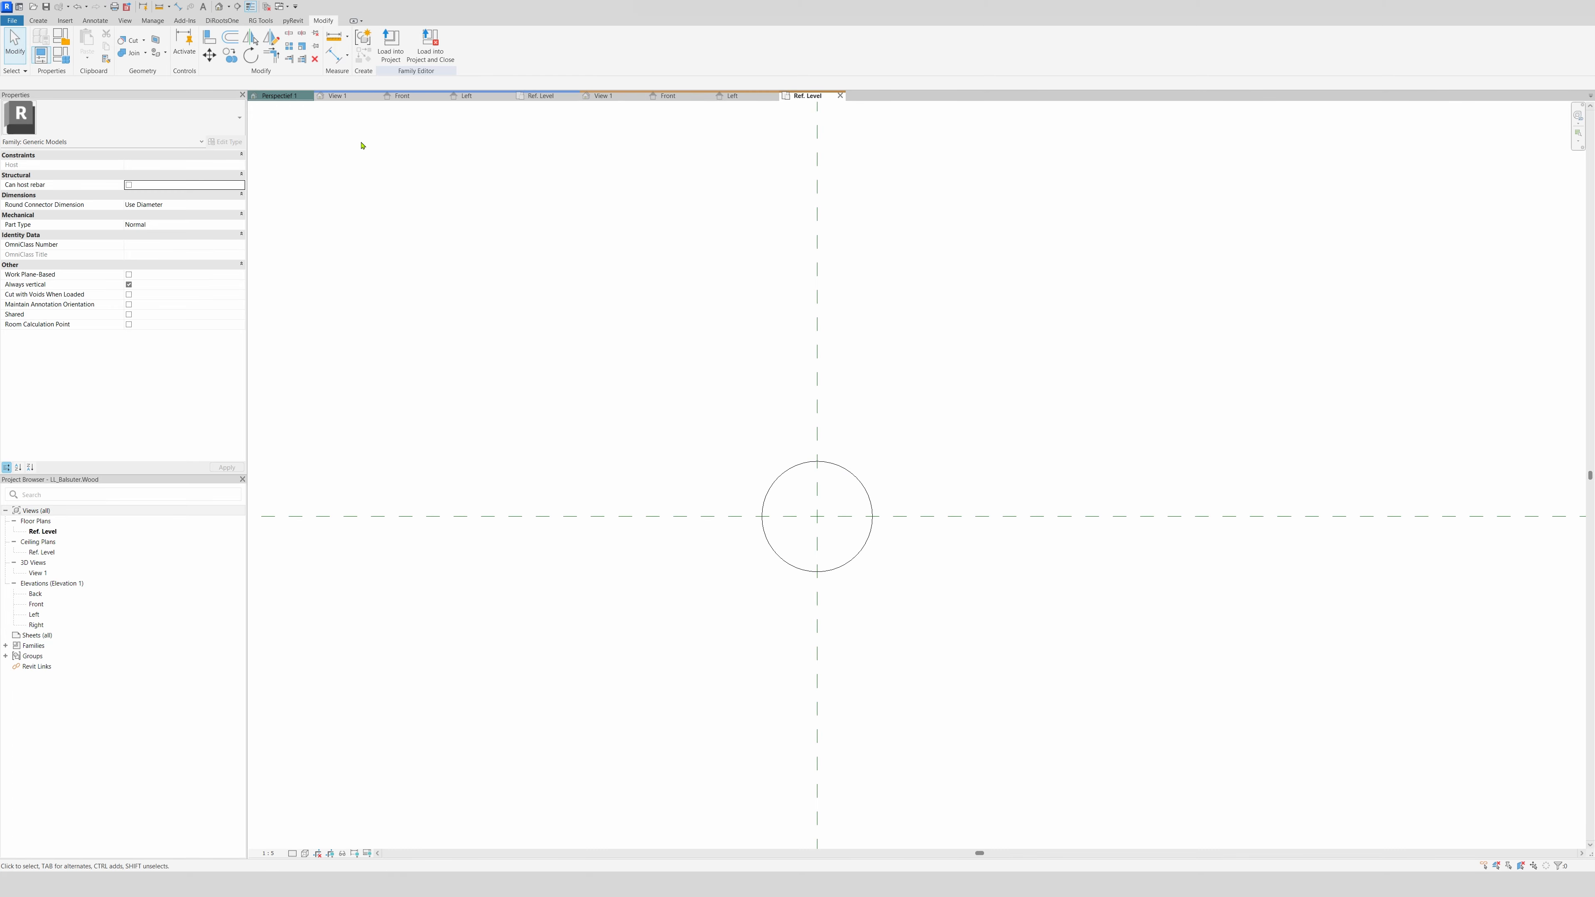
left_click(541, 95)
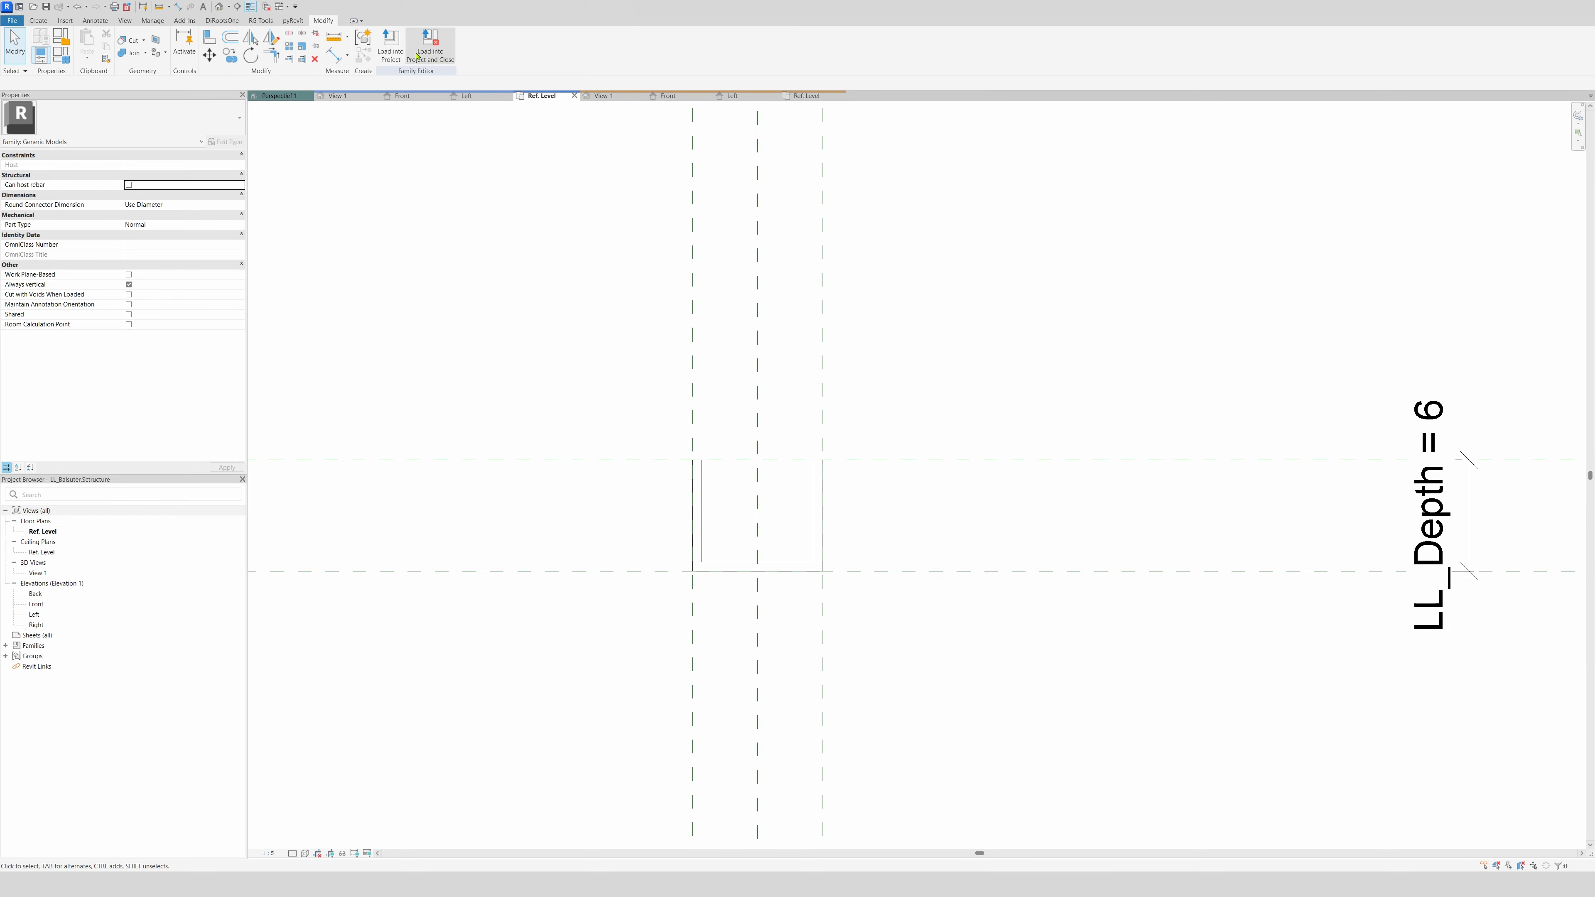
left_click(390, 45)
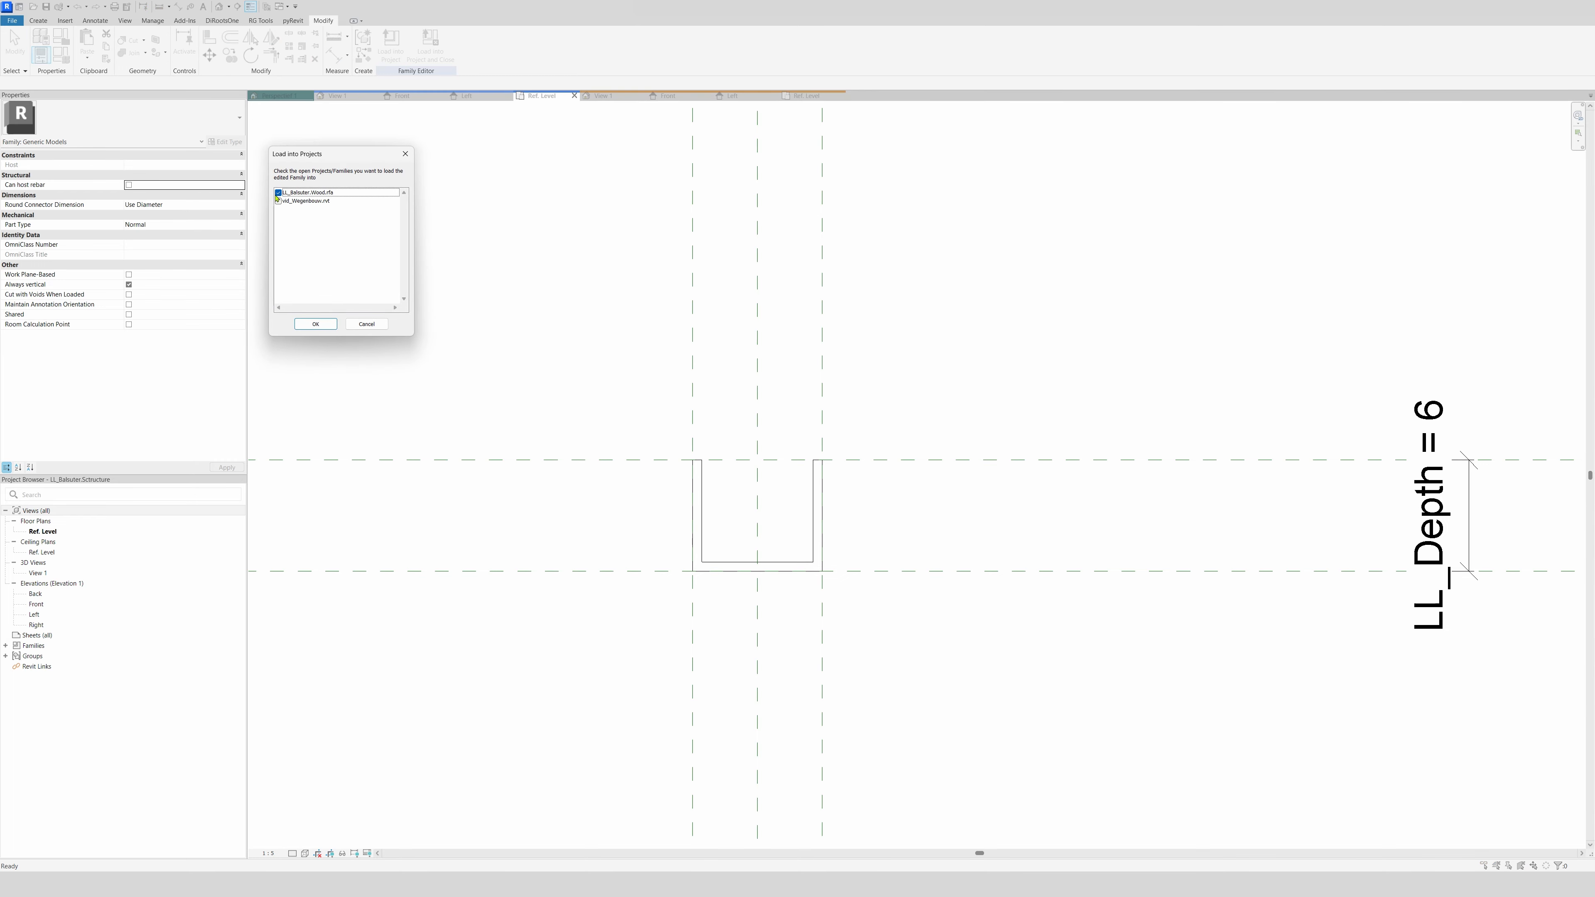
left_click(315, 323)
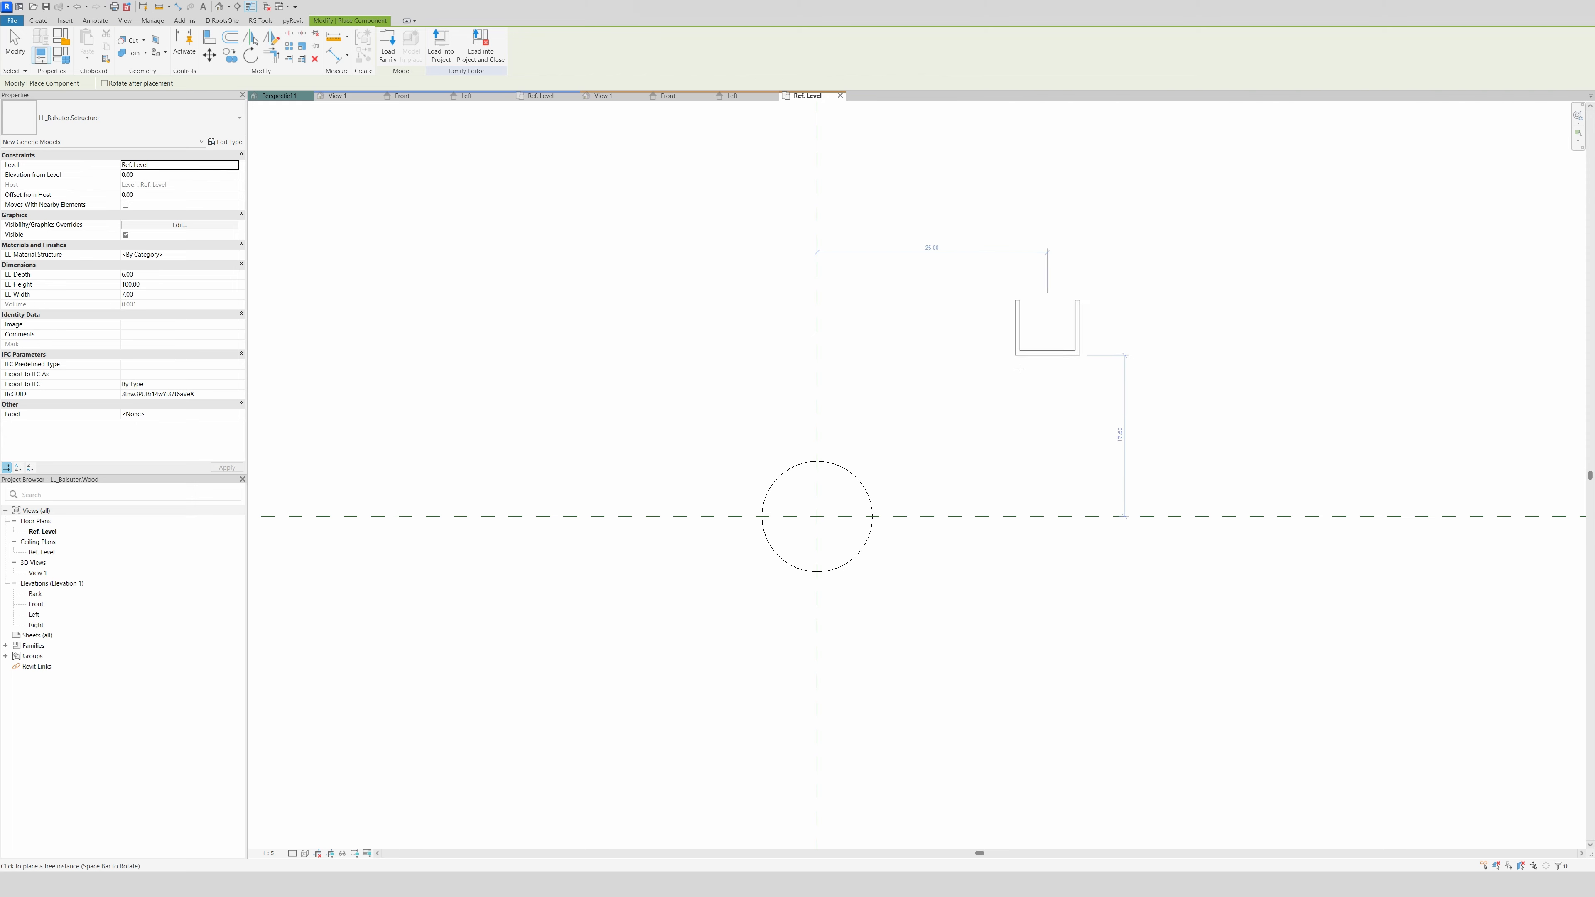
left_click(973, 336)
key("Escape")
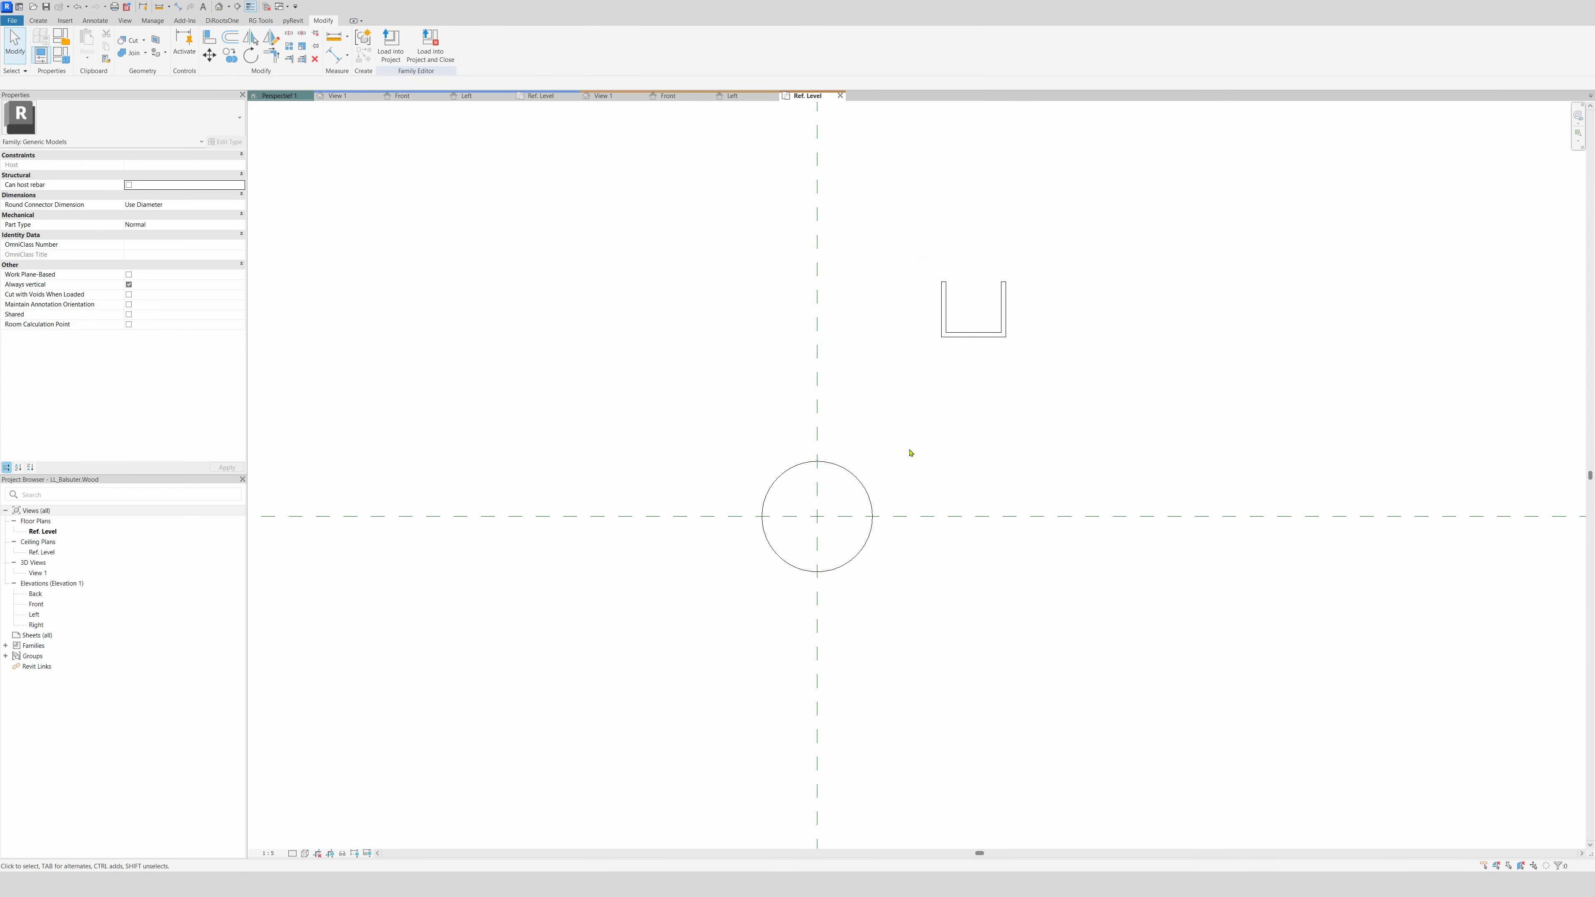
Align the U-channel's centre with the vertical Center (Left/Right) reference plane in Ref. Level
key("a")
key("l")
left_click(818, 300)
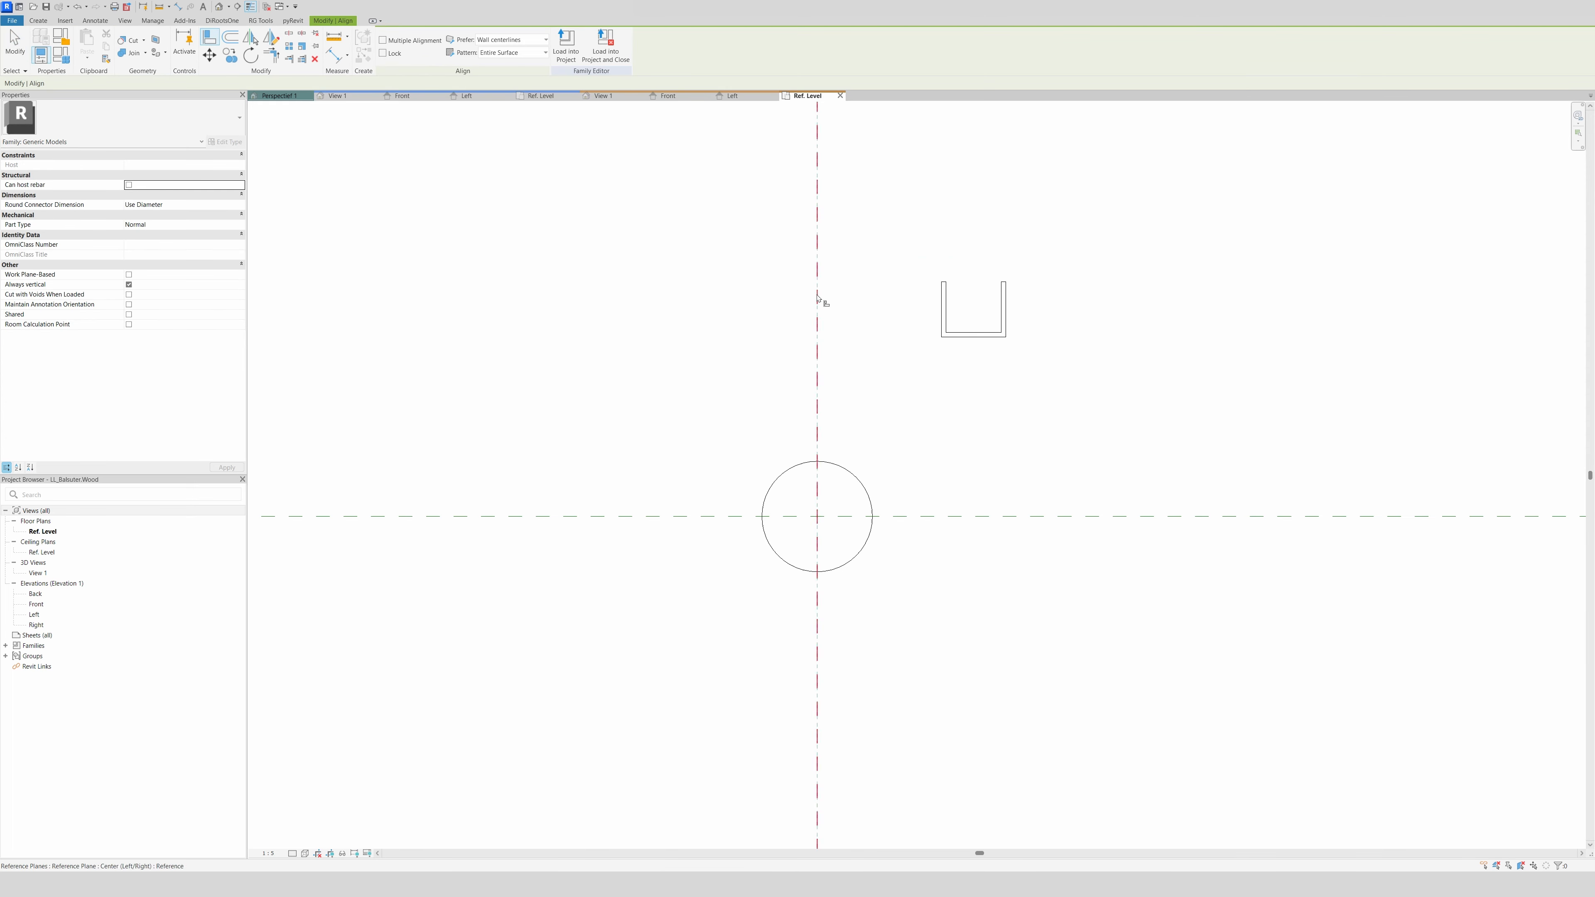
left_click(975, 309)
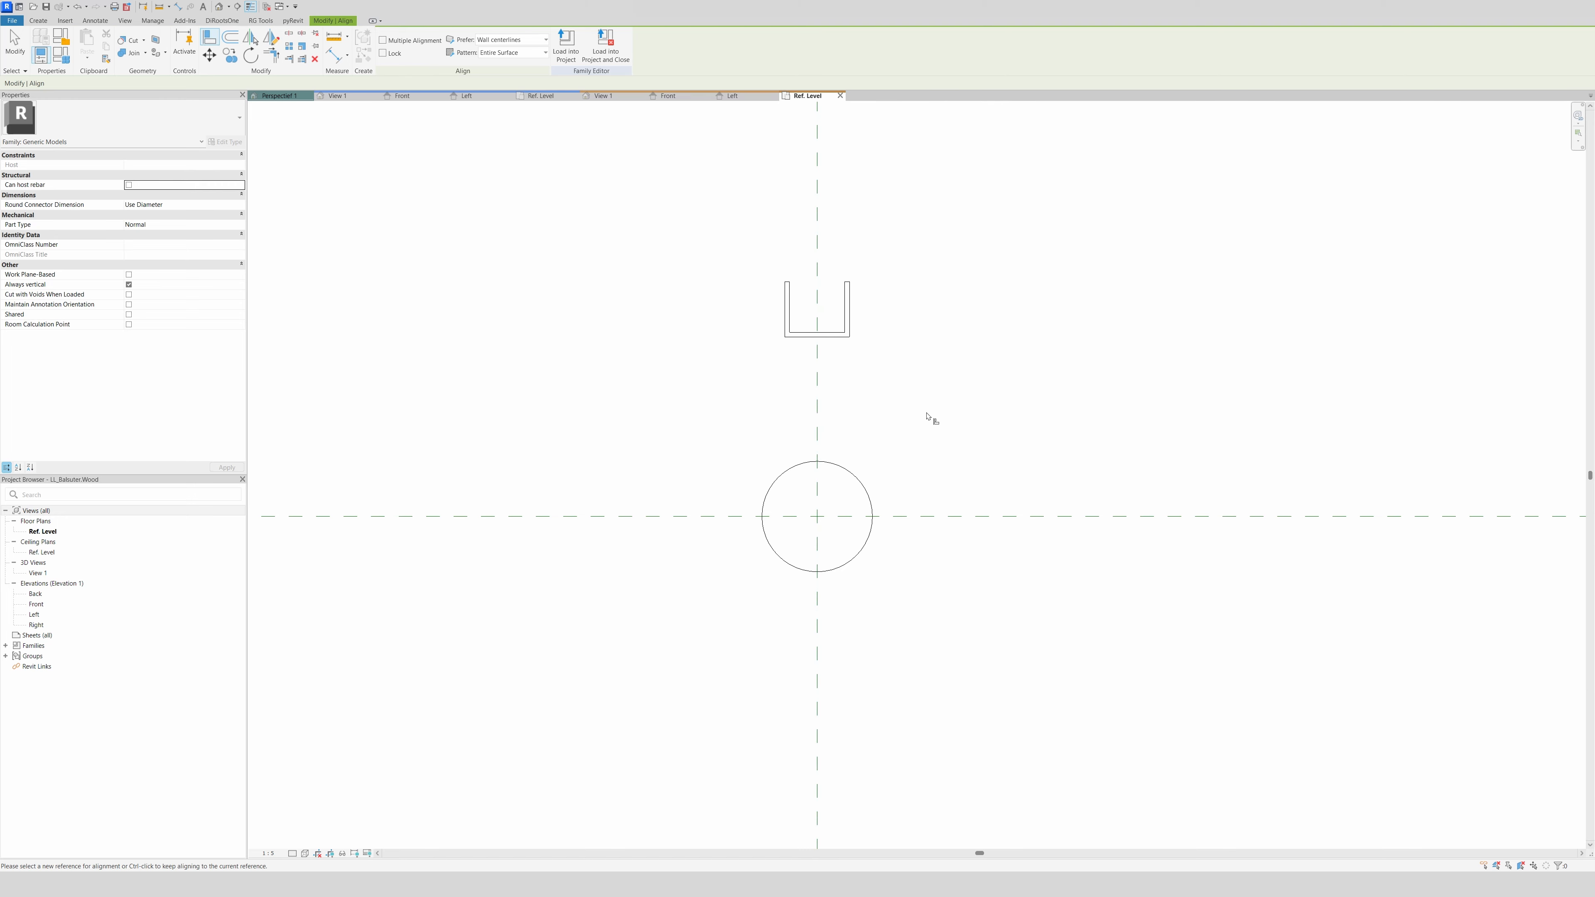
key("Escape")
key("Escape")
Draw a horizontal reference plane just above the circle in Ref. Level, about 7 cm above the horizontal centre plane
key("r")
key("p")
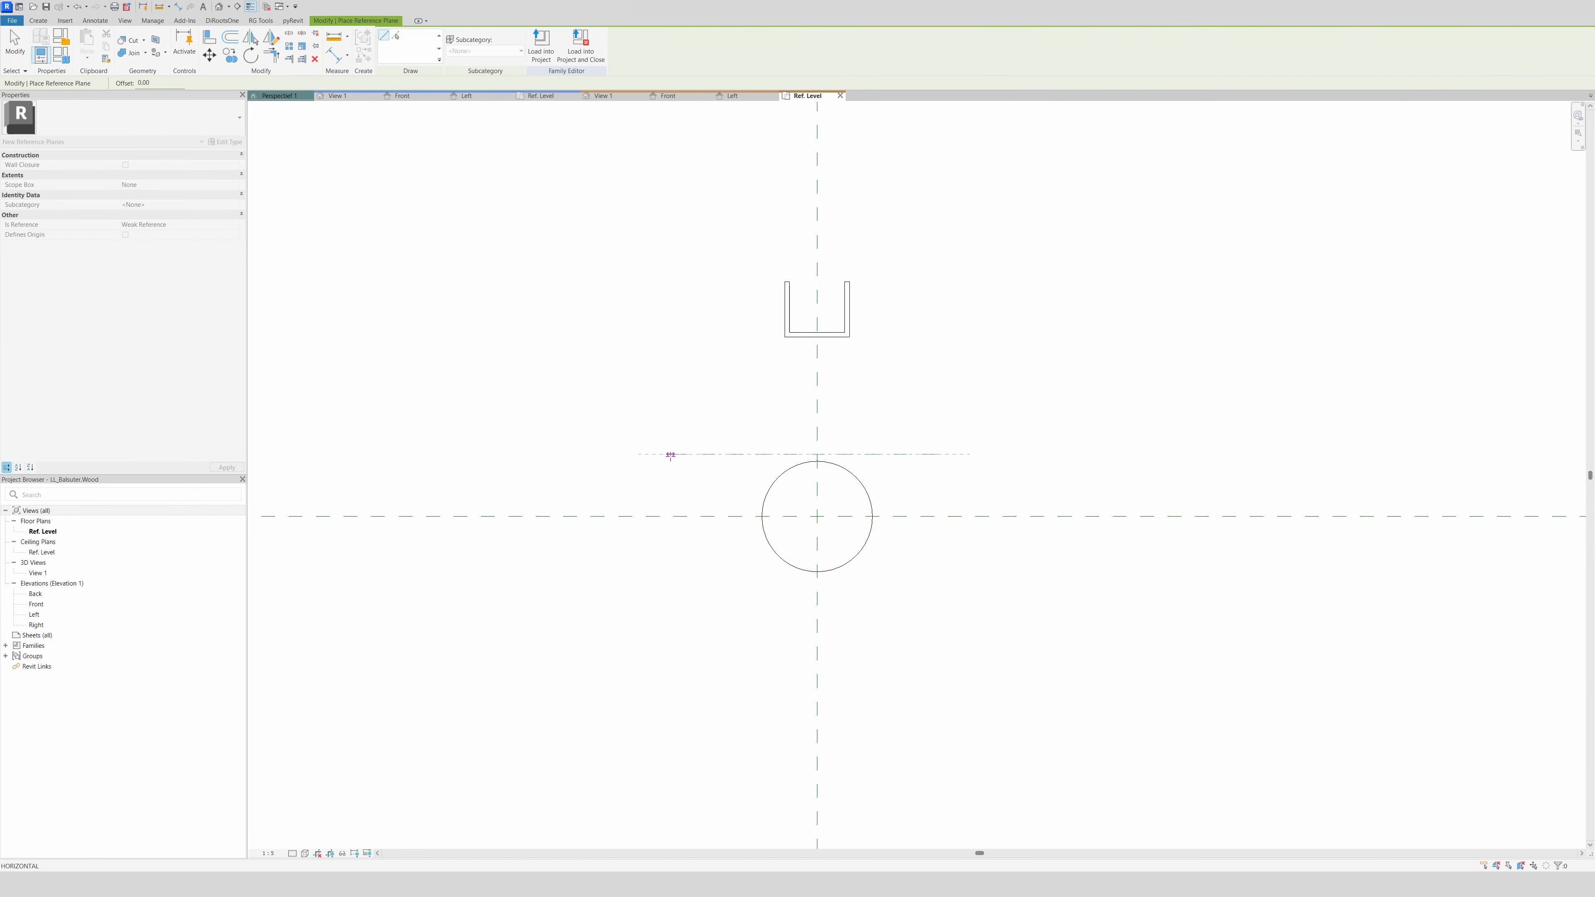
left_click(671, 453)
key("Escape")
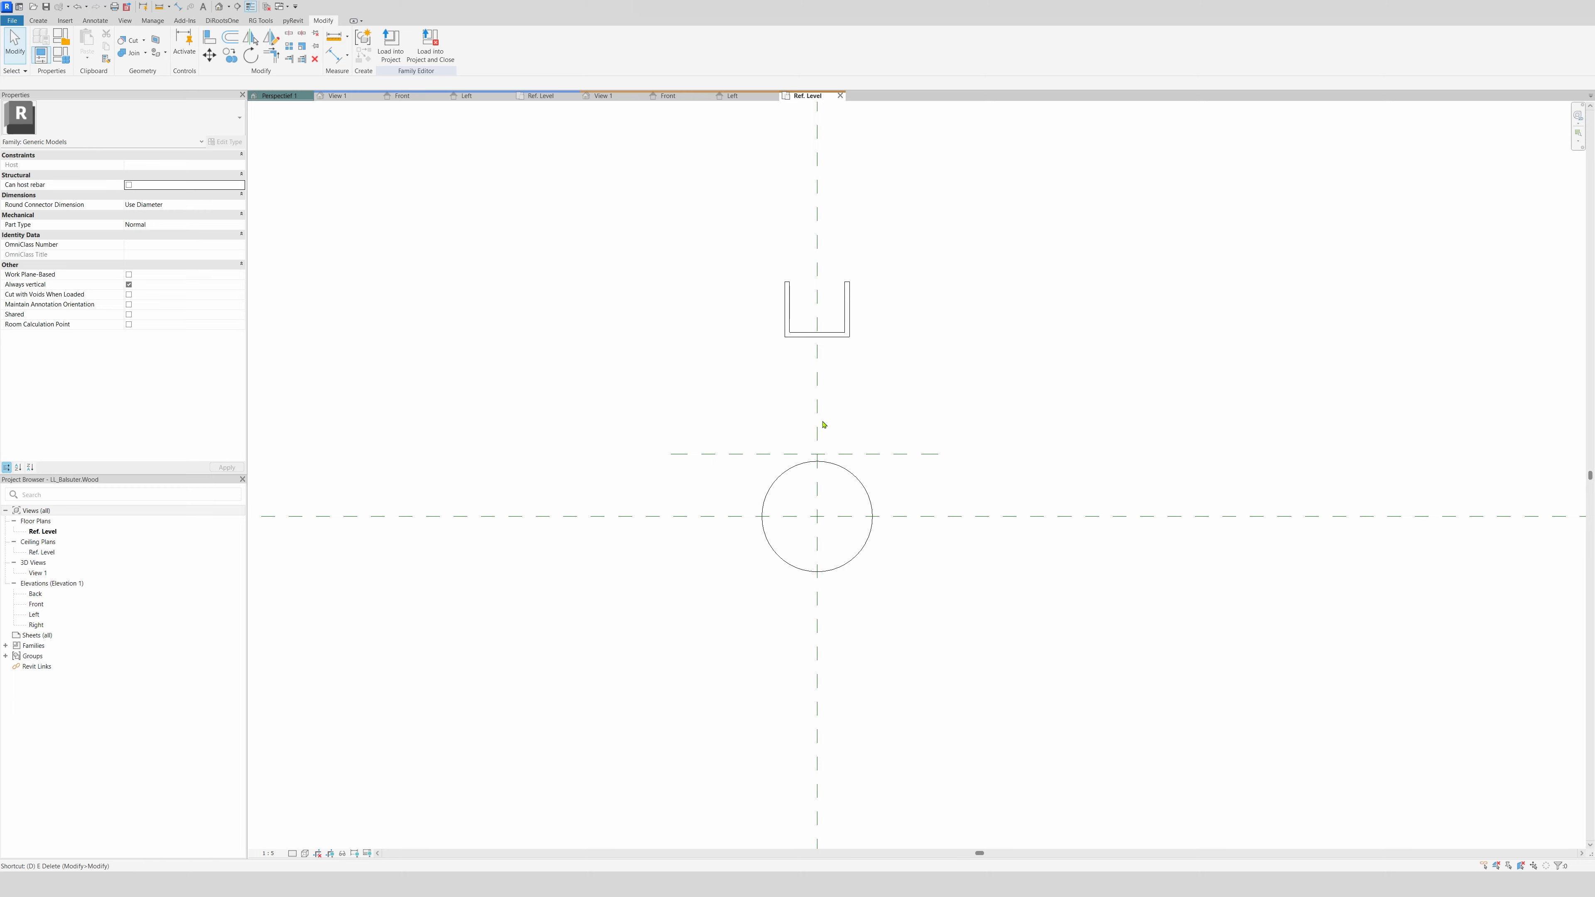
Dimension the distance from the horizontal centre plane to the reference plane just above the circle
key("d")
key("i")
left_click(959, 516)
left_click(914, 453)
left_click(979, 484)
Label the dimension between the two horizontal reference planes with a new instance parameter named LL_XX
left_click(484, 43)
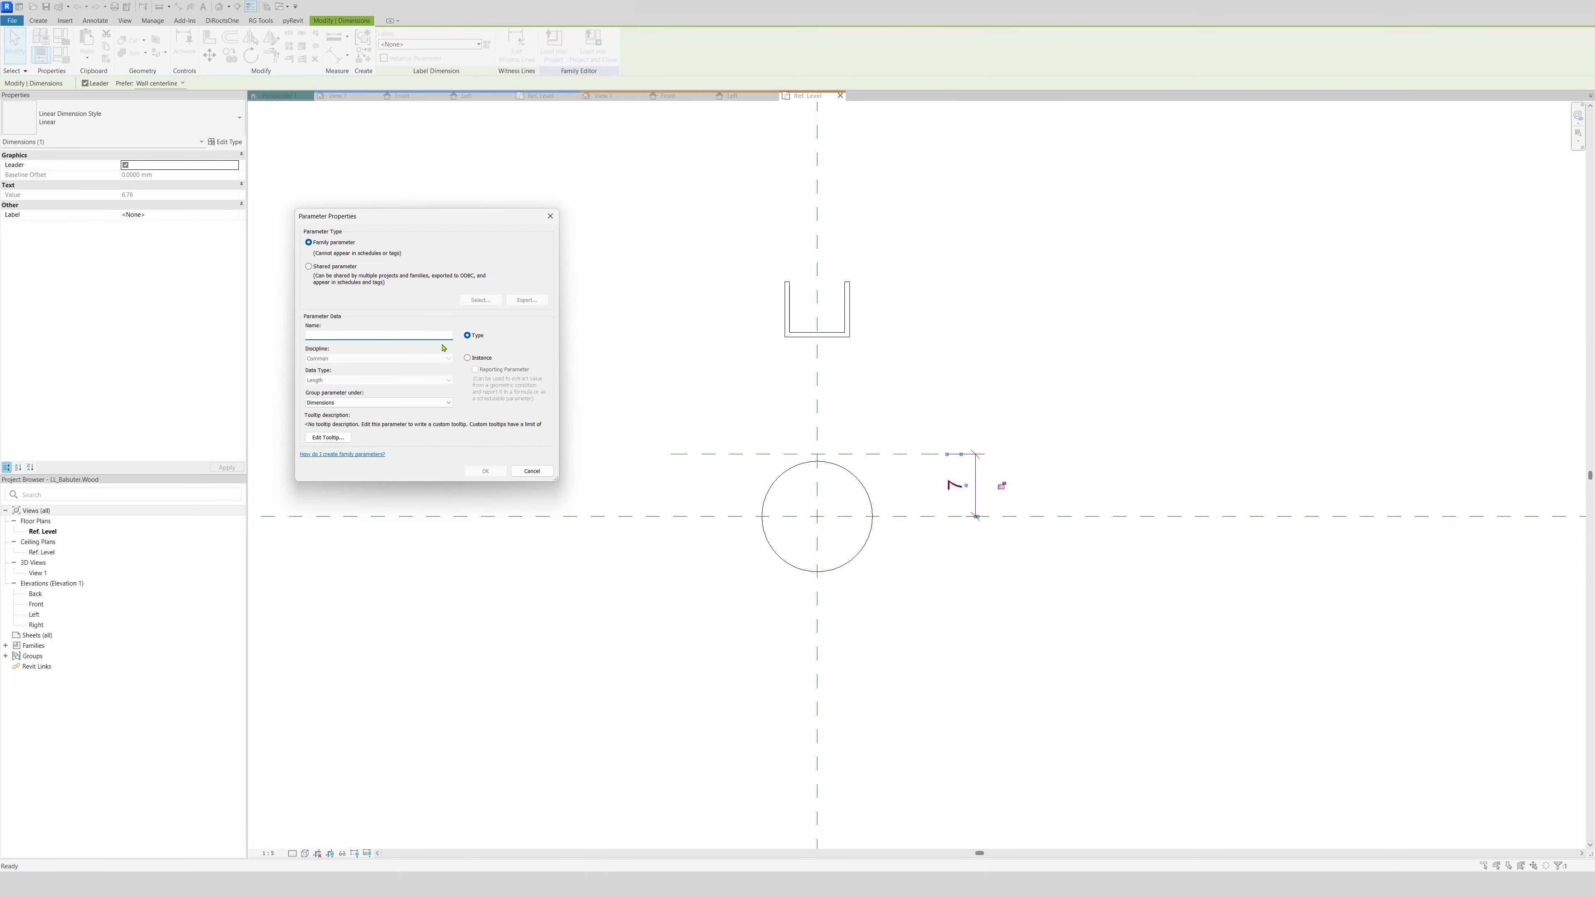
type("LL_XX")
left_click(468, 358)
left_click(485, 471)
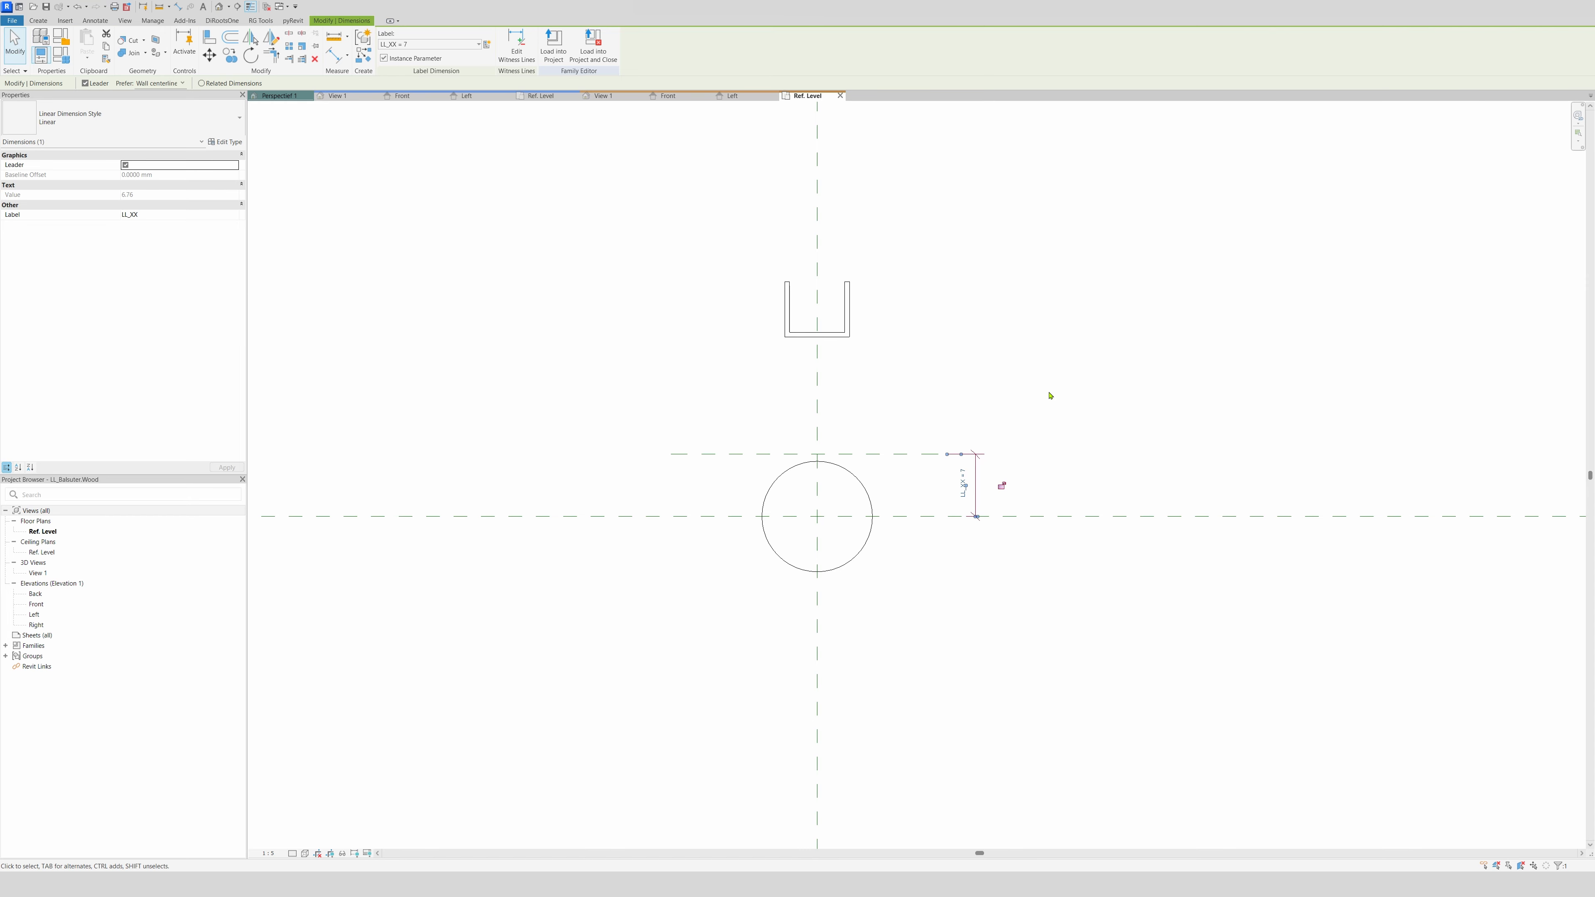
Set the LL_XX parameter to 1 in the family types
key("Escape")
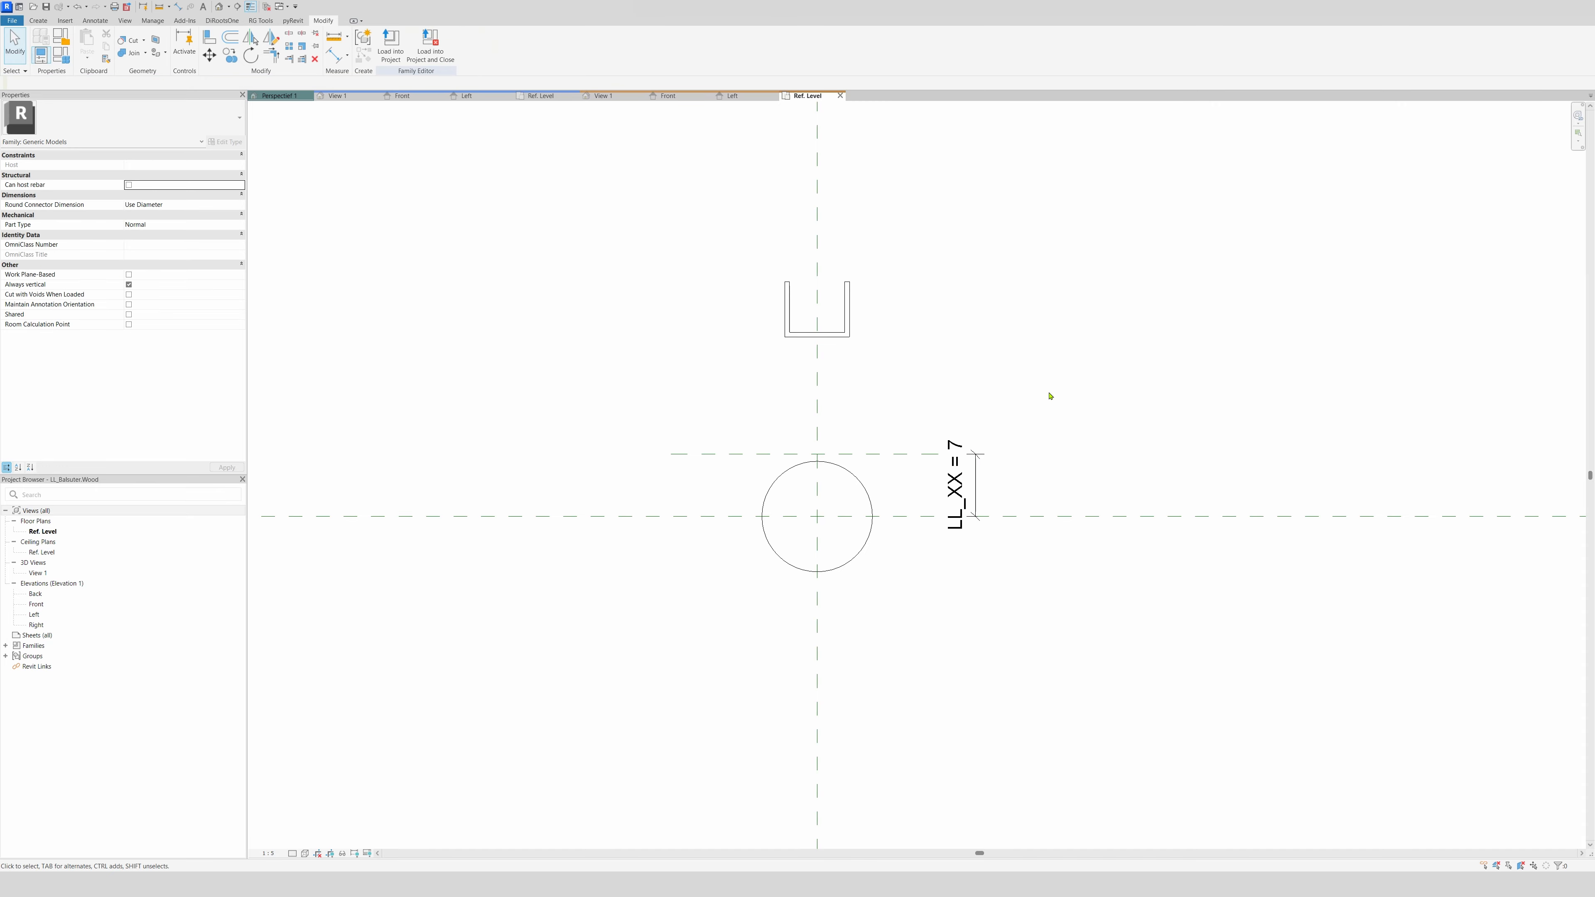
left_click(61, 55)
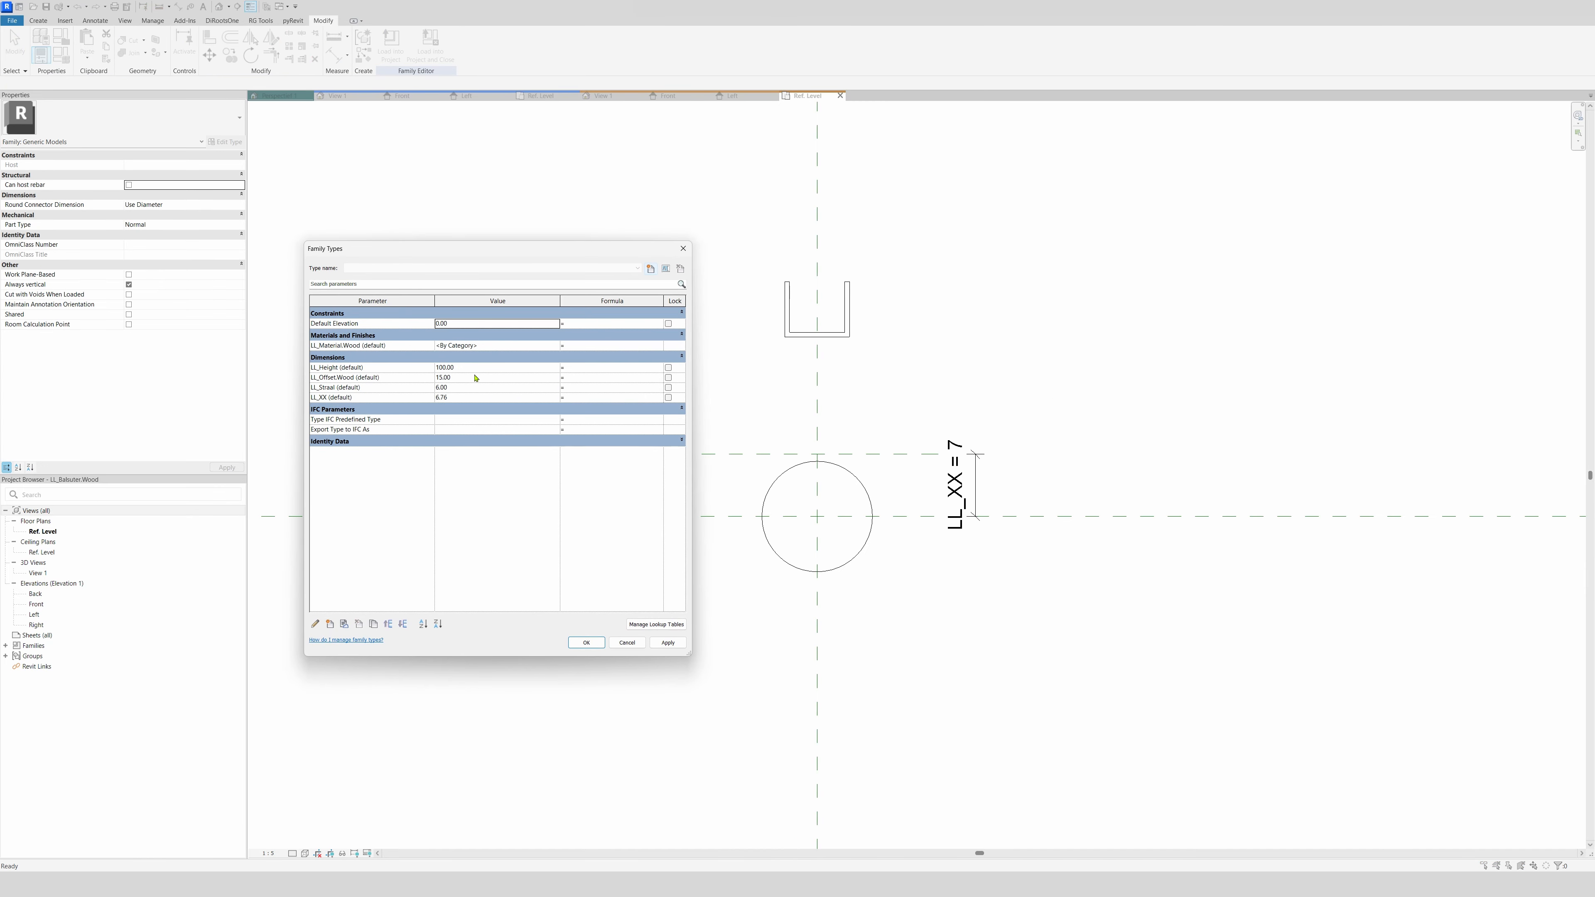
left_click(475, 397)
double_click(475, 397)
type("1")
left_click(677, 642)
left_click(586, 642)
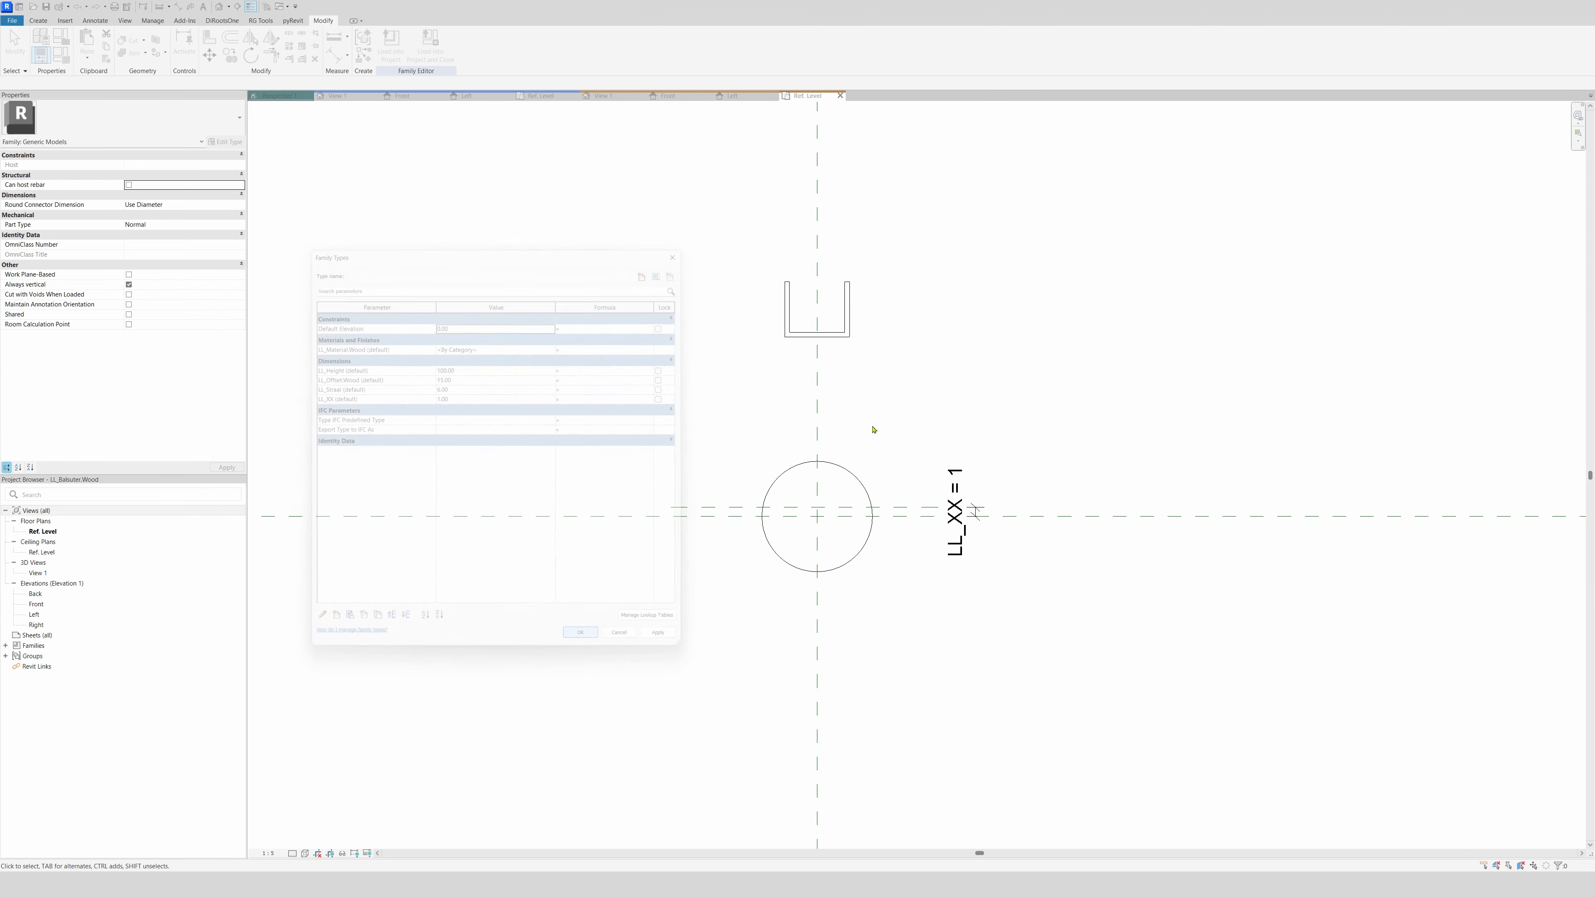
Align the closed edge of the U-channel with the LL_XX horizontal reference plane in Ref. Level
key("a")
key("l")
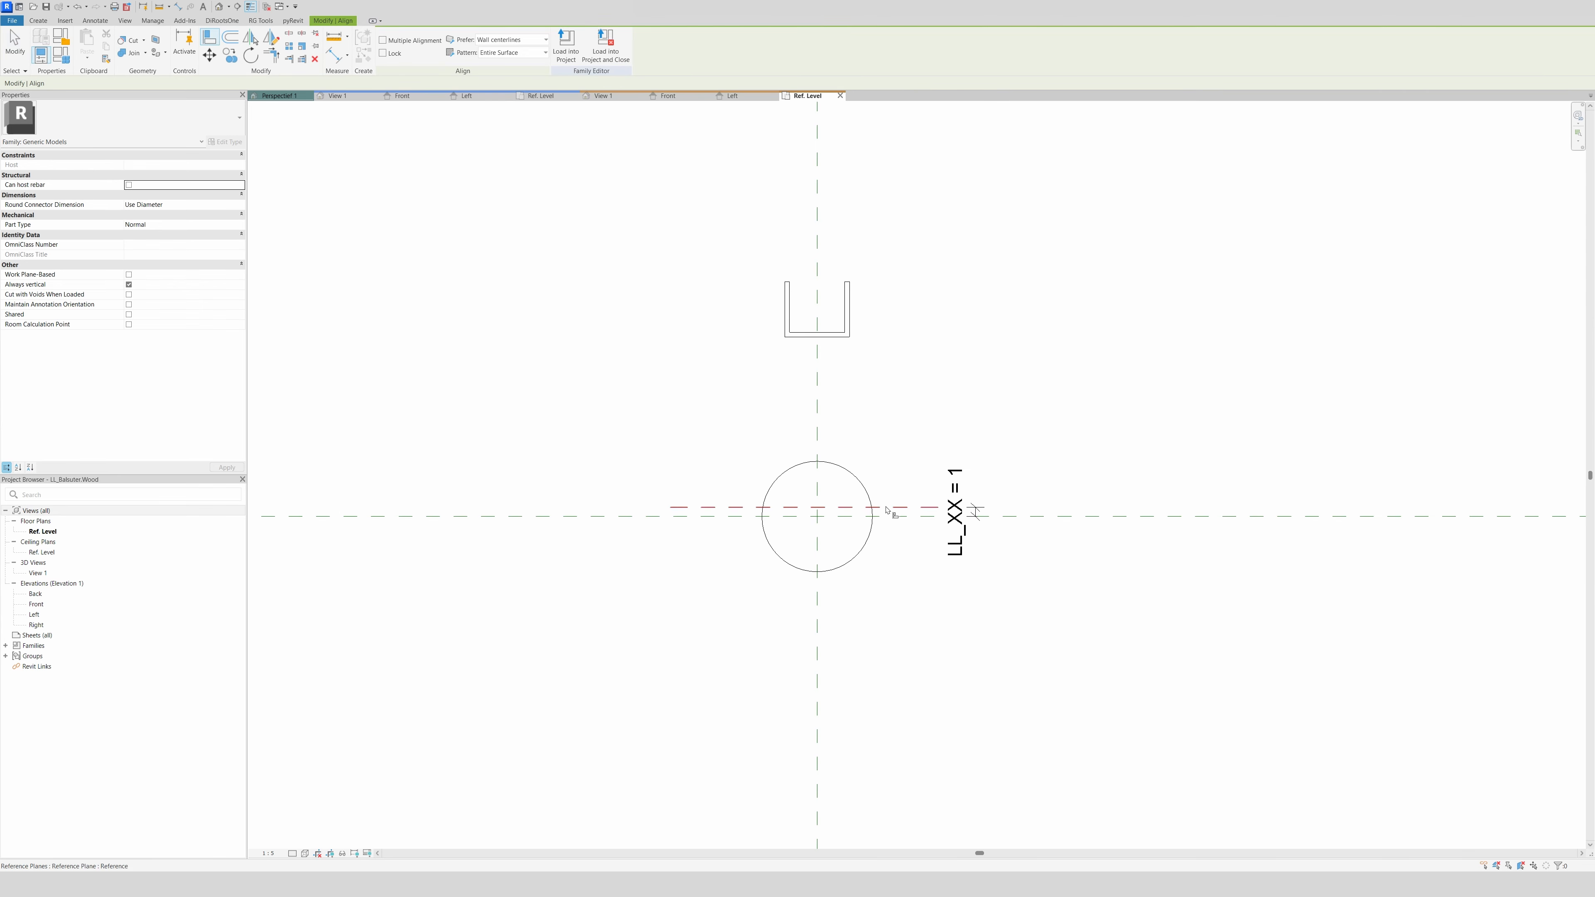
left_click(826, 342)
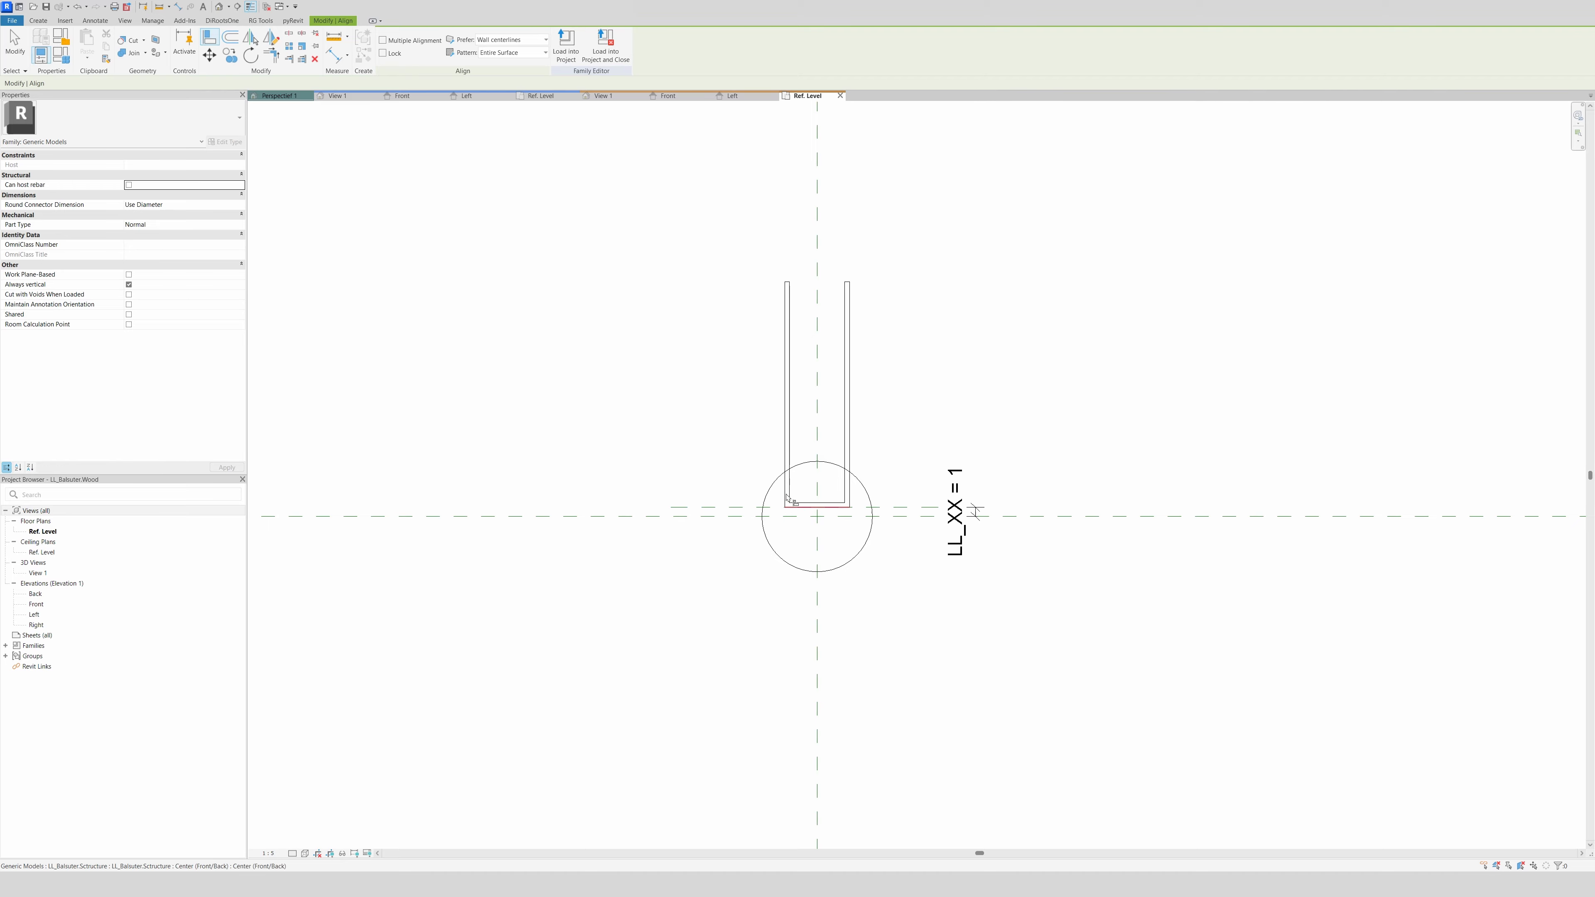
key("Escape")
key("Escape")
Set the nested U-channel's LL_Depth to 7, and reduce it to 5
left_click(786, 395)
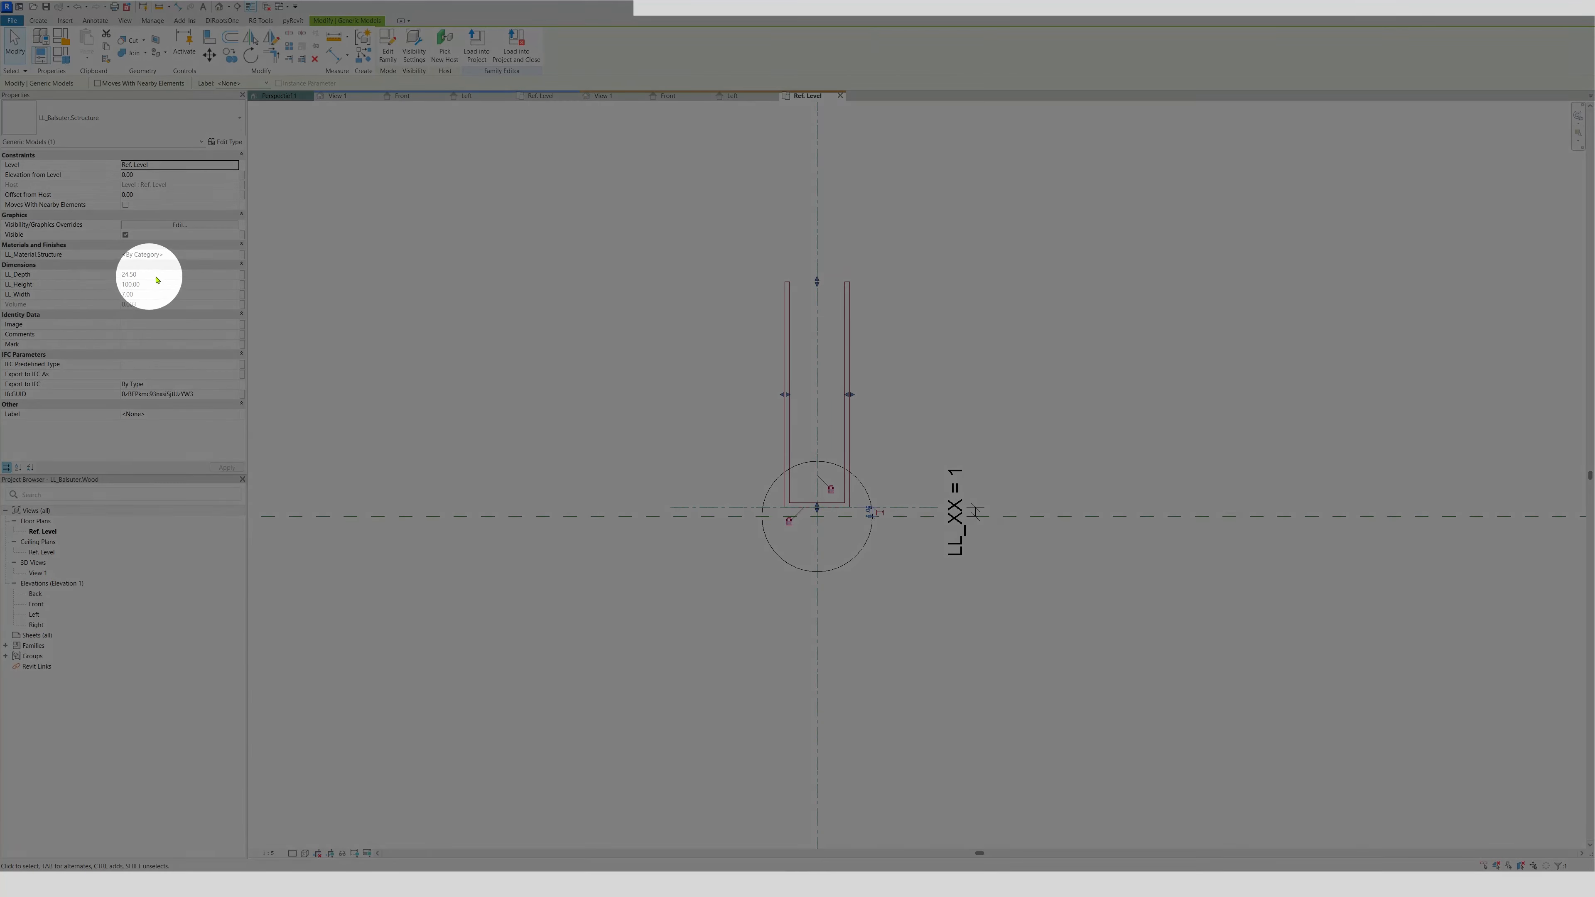
left_click(163, 274)
type("7")
key("Return")
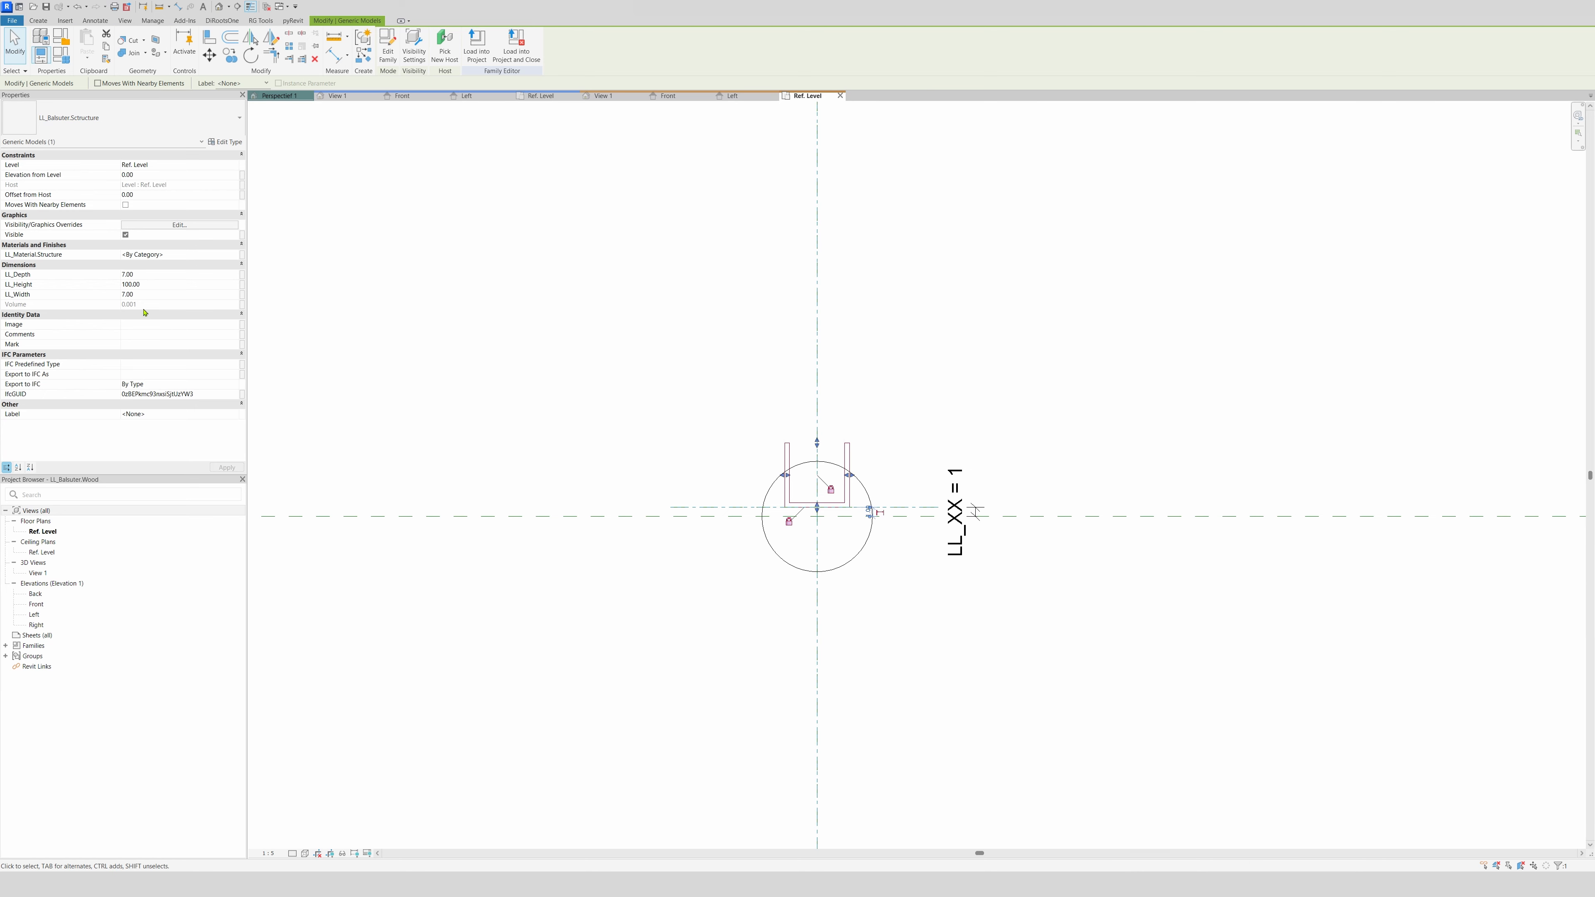
left_click(161, 277)
type("5")
left_click(712, 420)
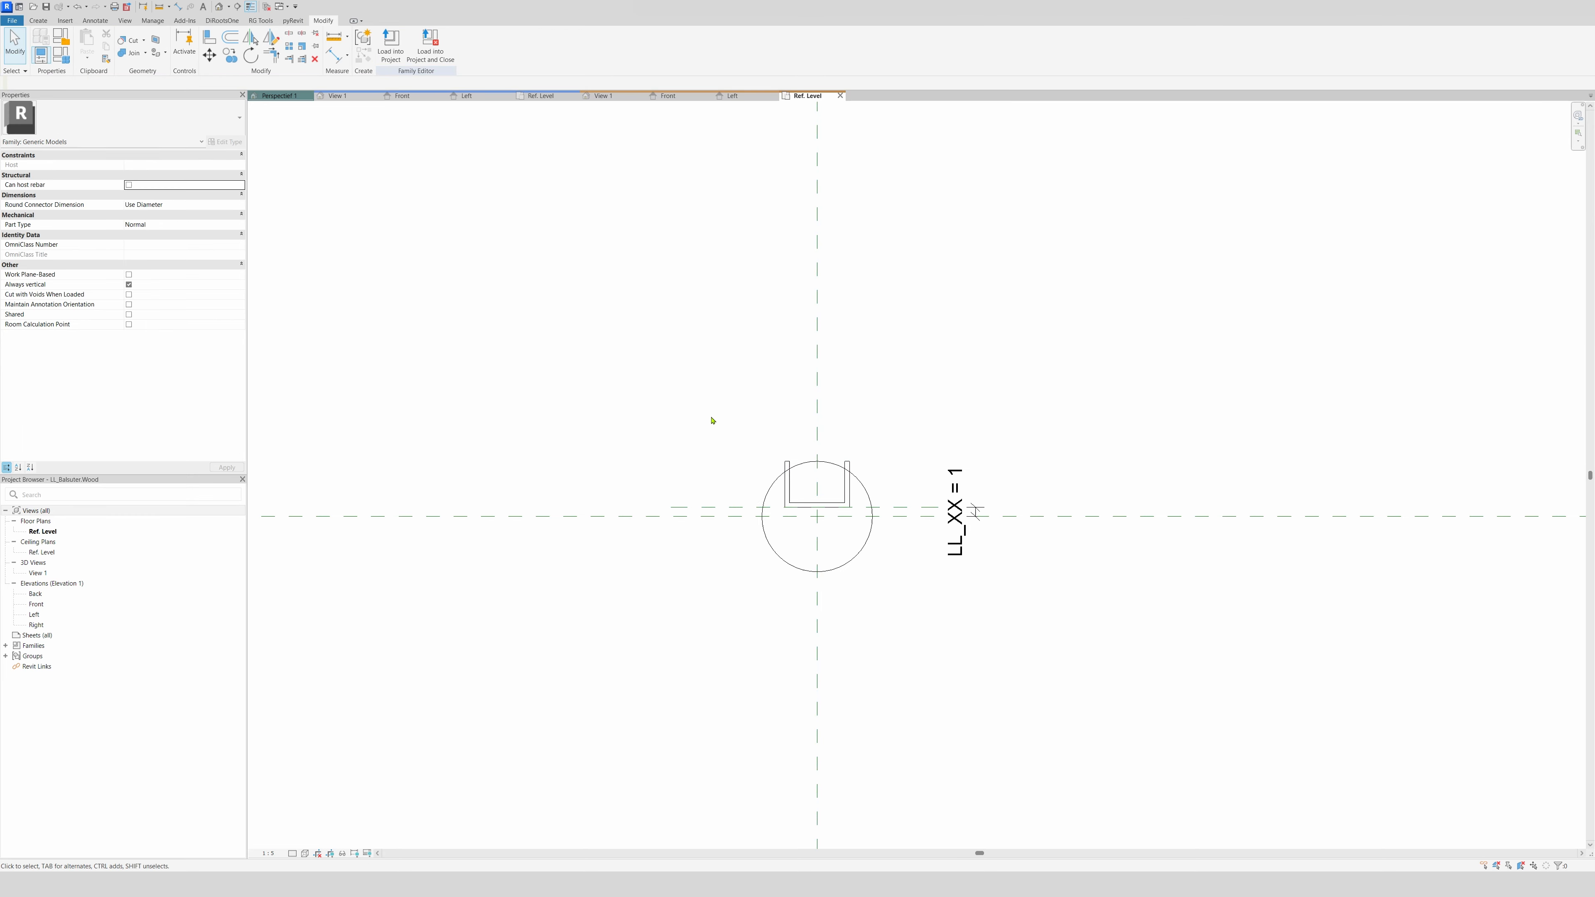
Change the LL_XX parameter to 0.5 in the family types
left_click(61, 55)
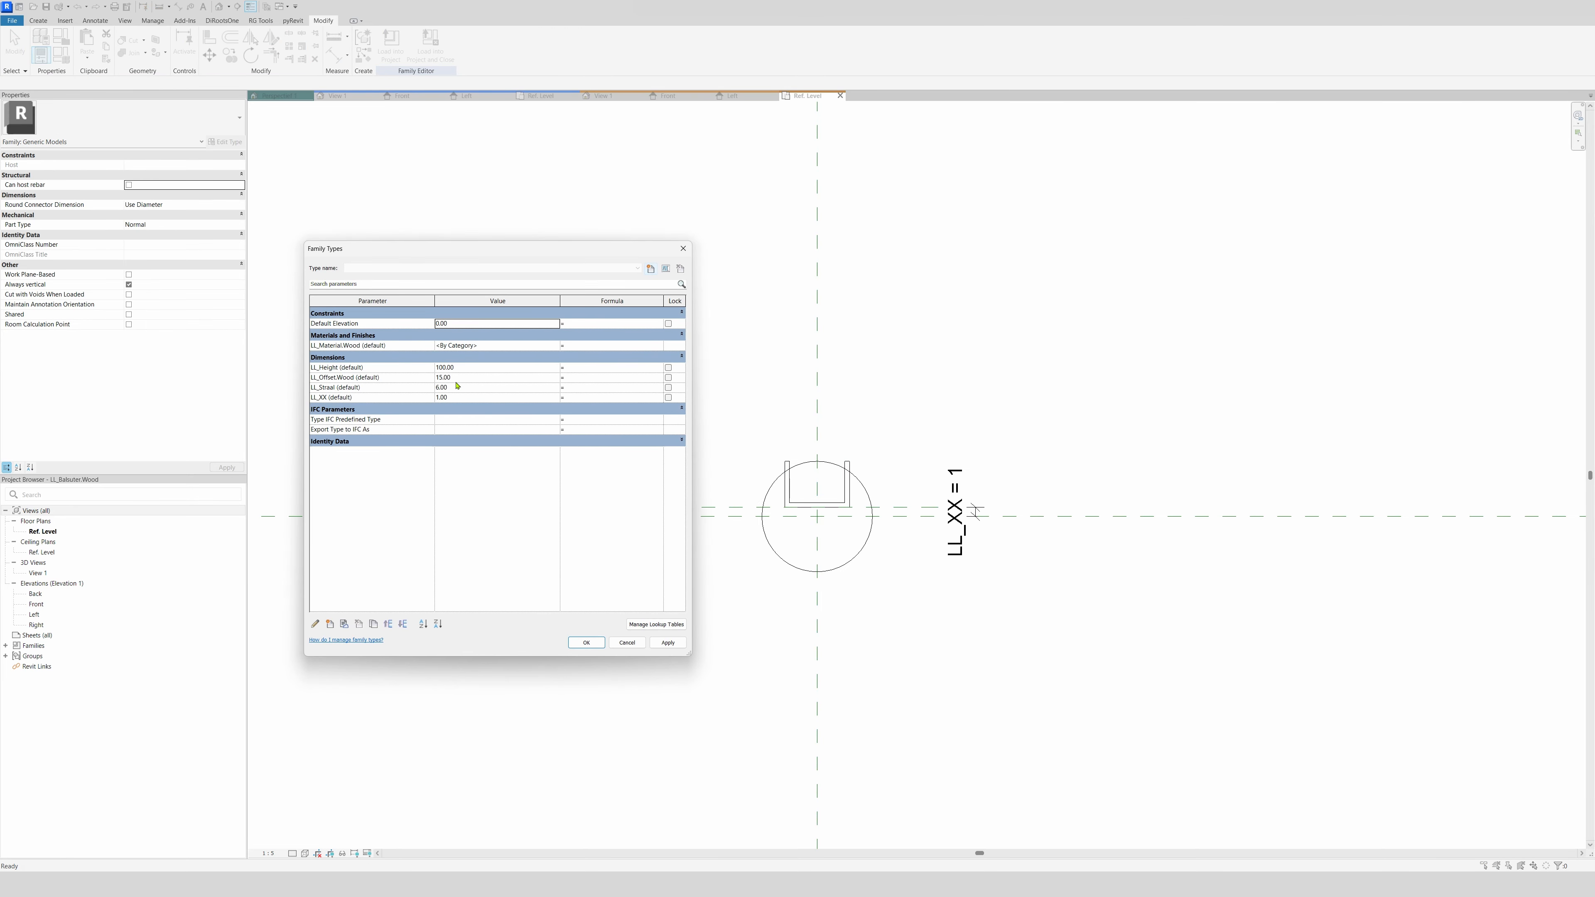
left_click(456, 397)
type("0.5")
key("Tab")
left_click(681, 647)
left_click(586, 642)
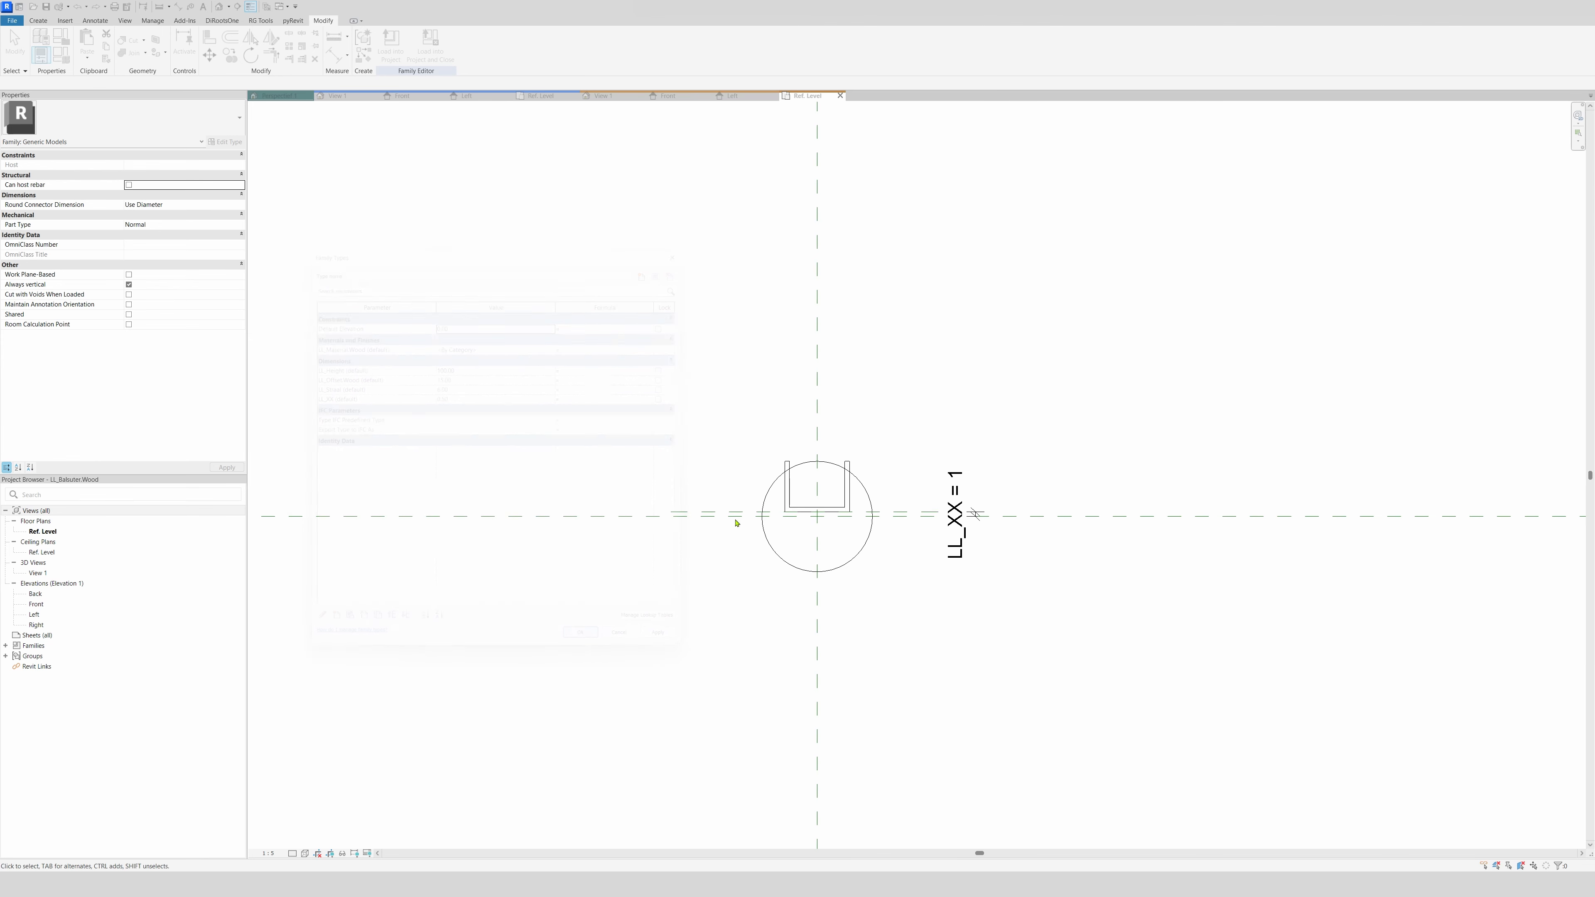
Set the nested U-channel's LL_Depth back to 5 so it fits within the circle
left_click(163, 277)
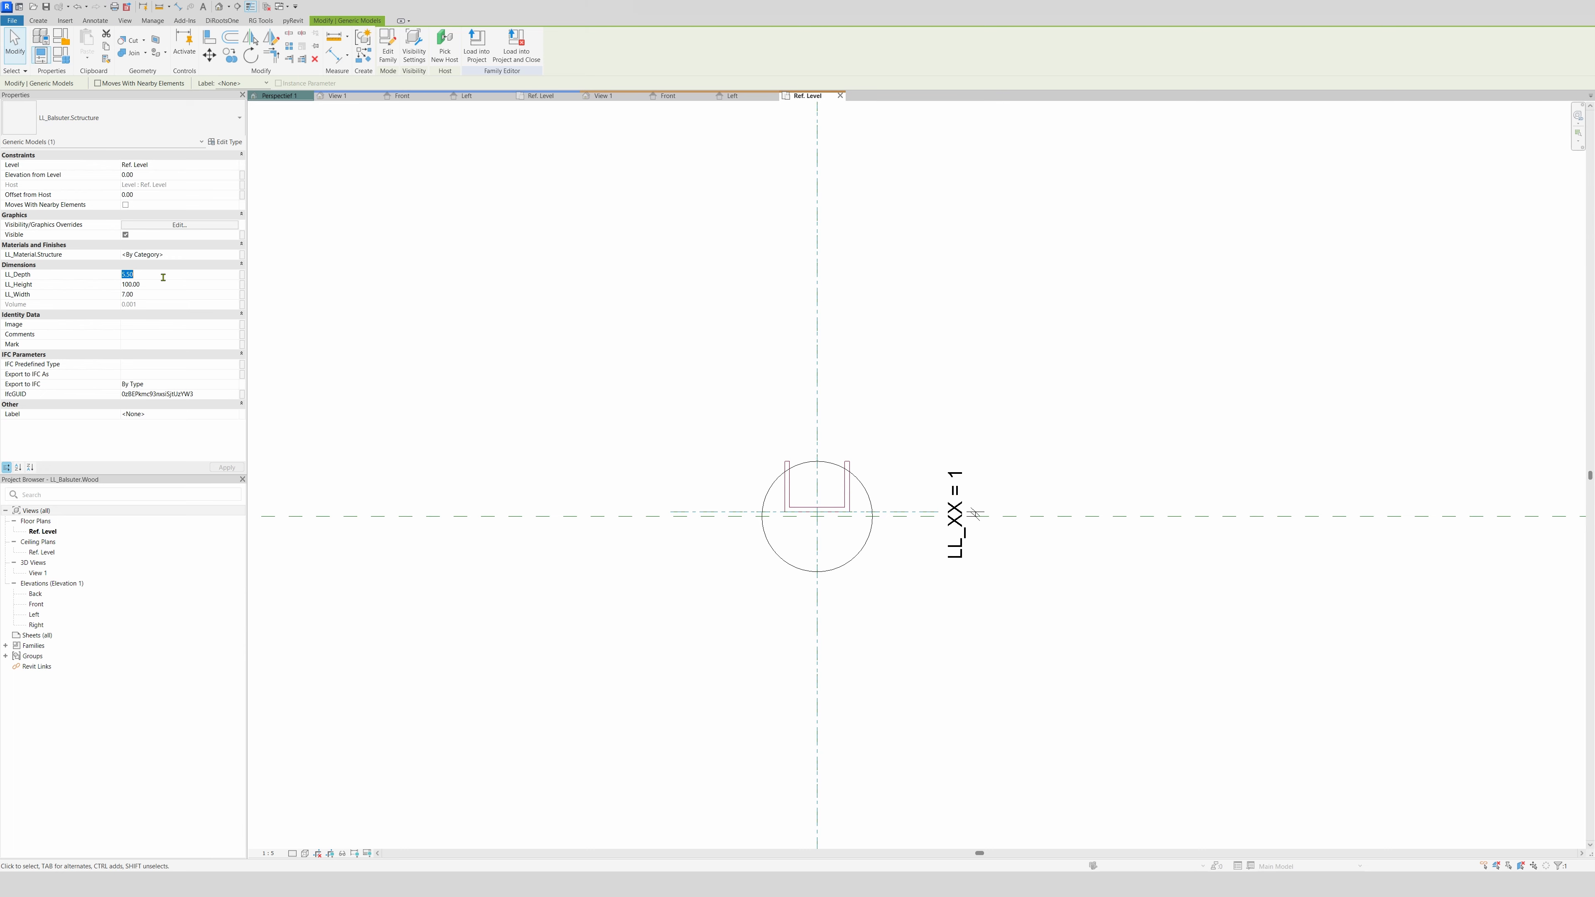
type("5")
left_click(238, 470)
left_click(774, 375)
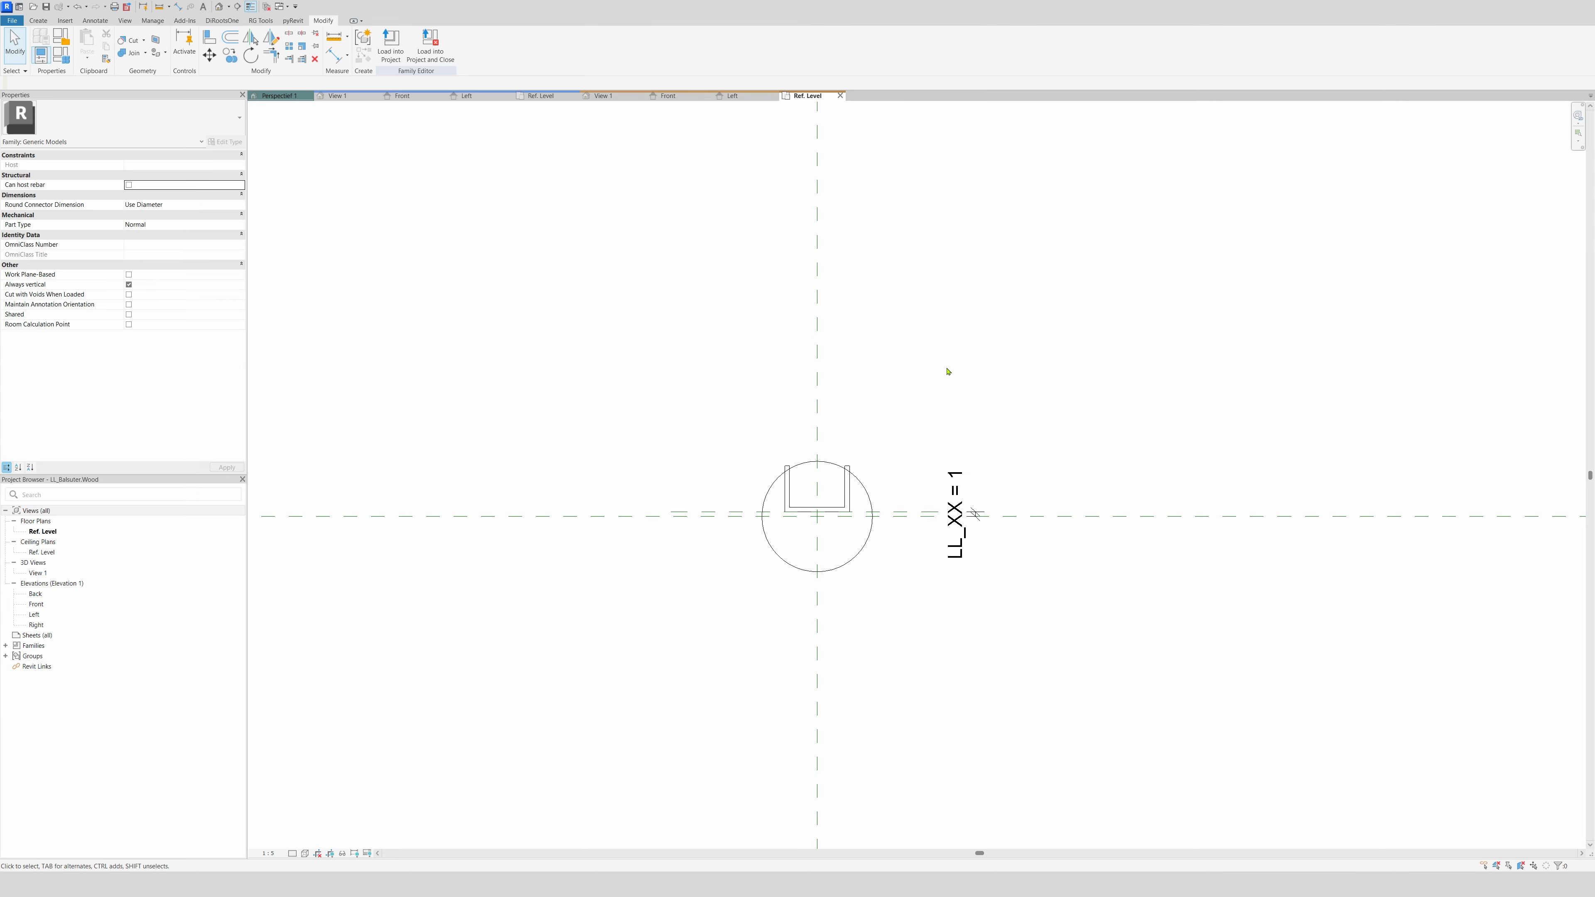
Check the U-channel in 3D, and in the Front view associate its LL_Height with the host family's LL_Height parameter
left_click(787, 479)
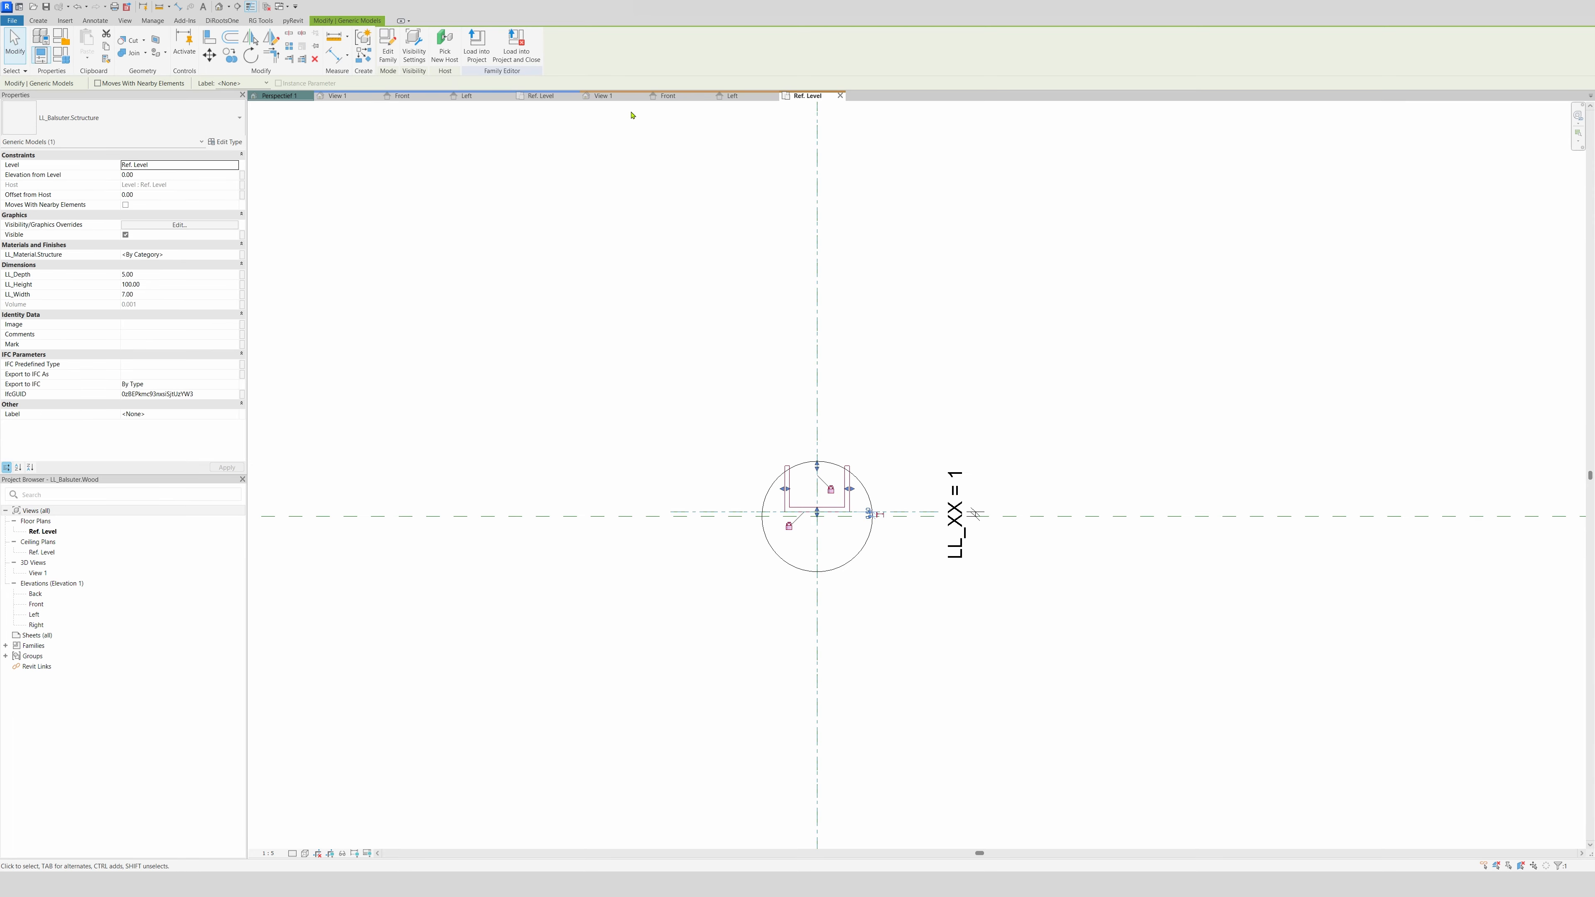
left_click(602, 96)
left_click(996, 370)
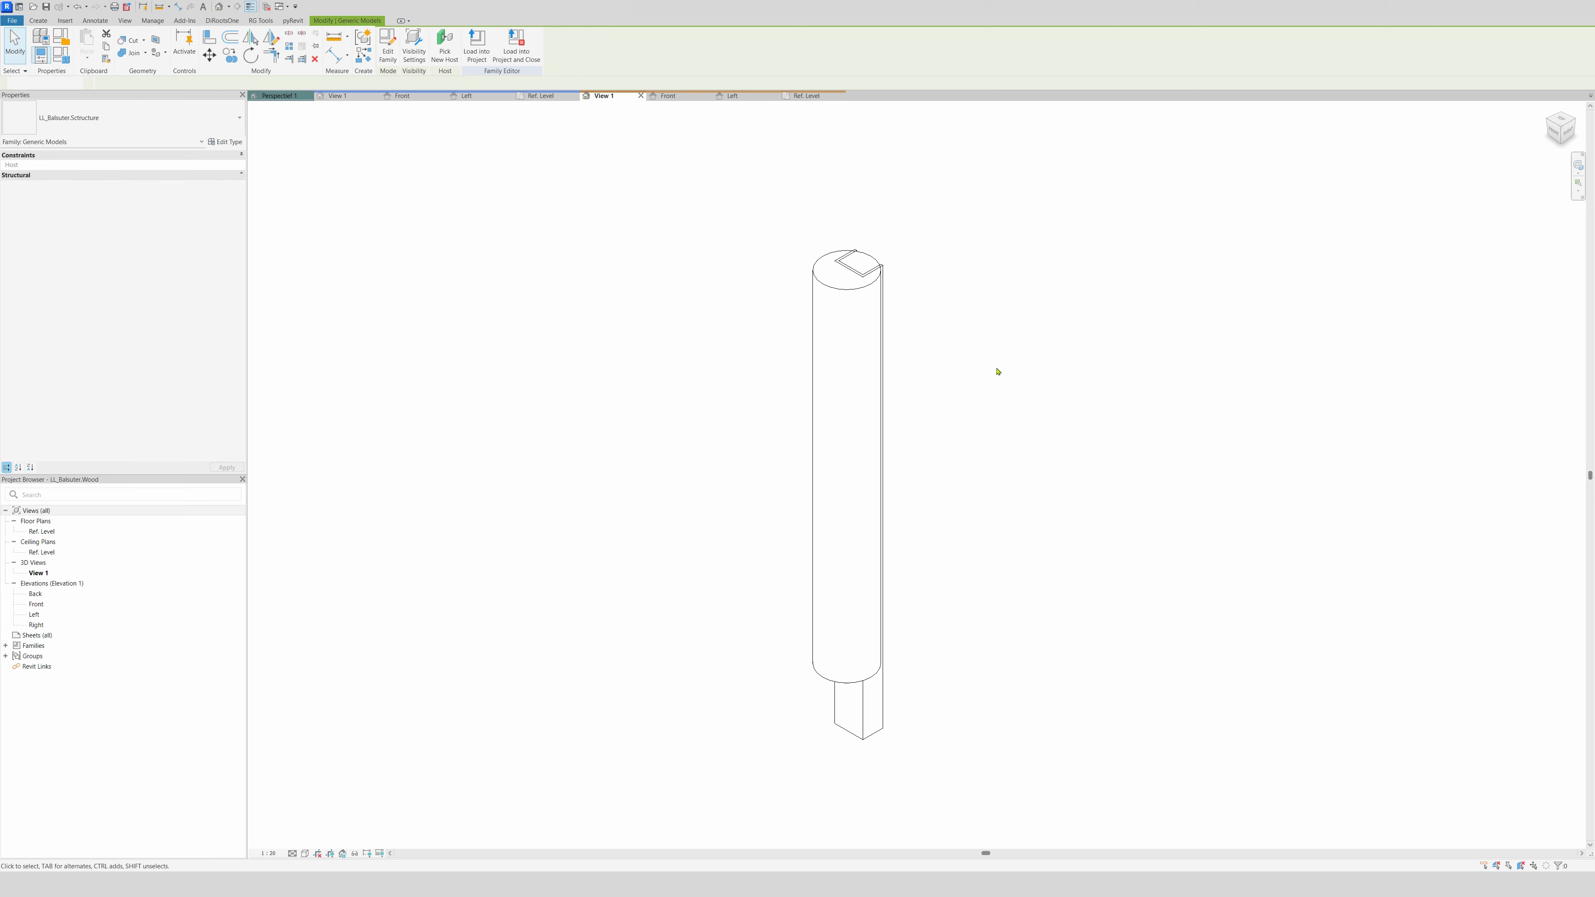
left_click(849, 258)
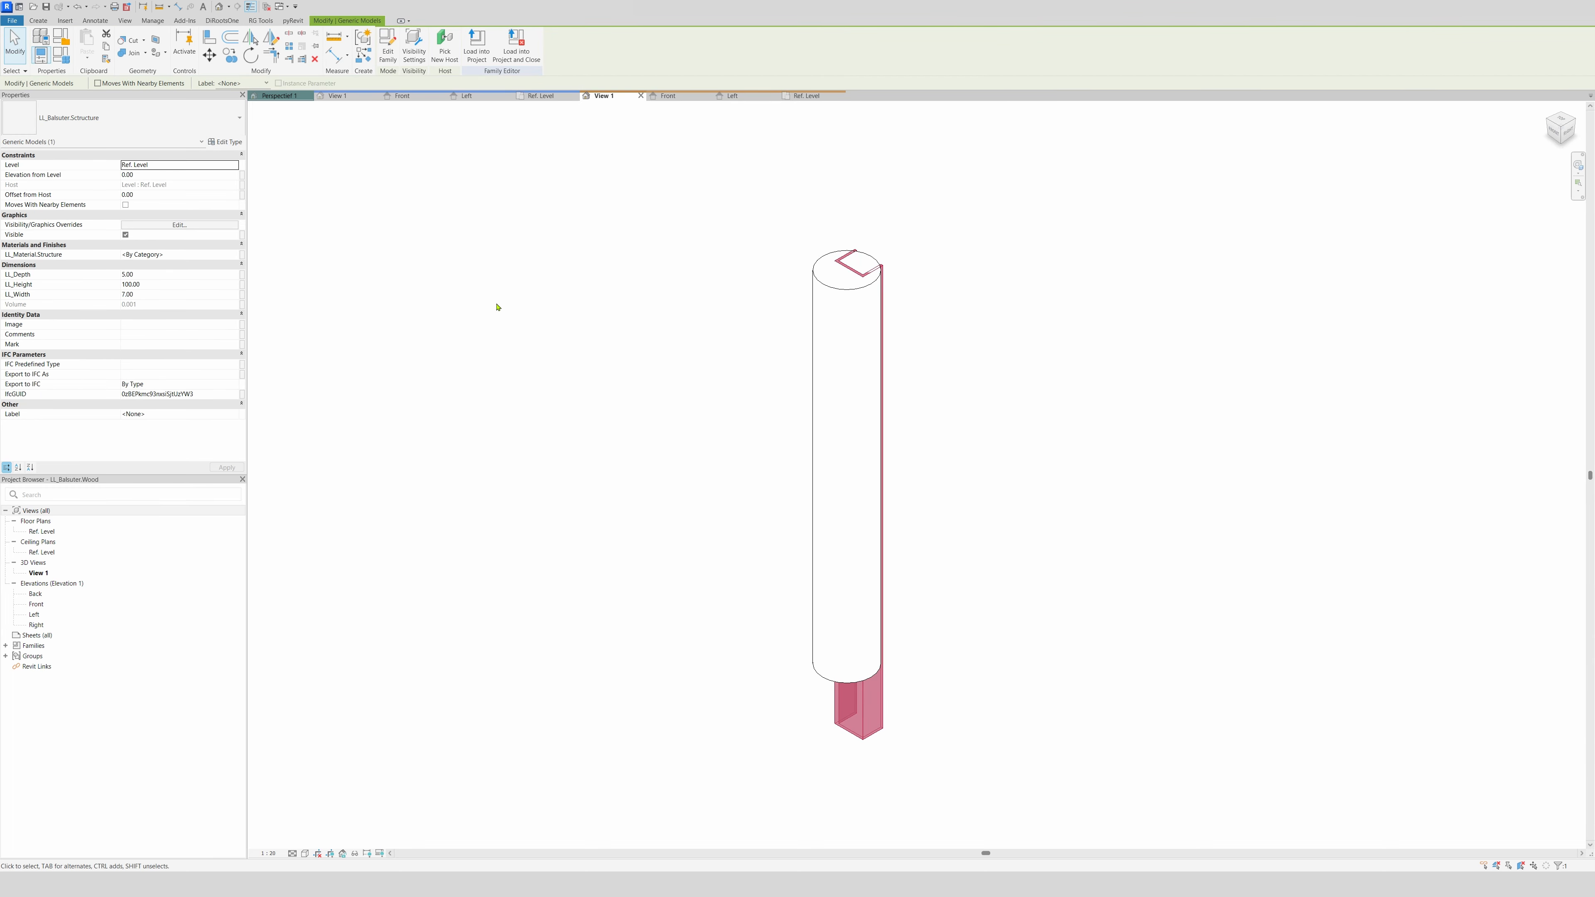
left_click(684, 96)
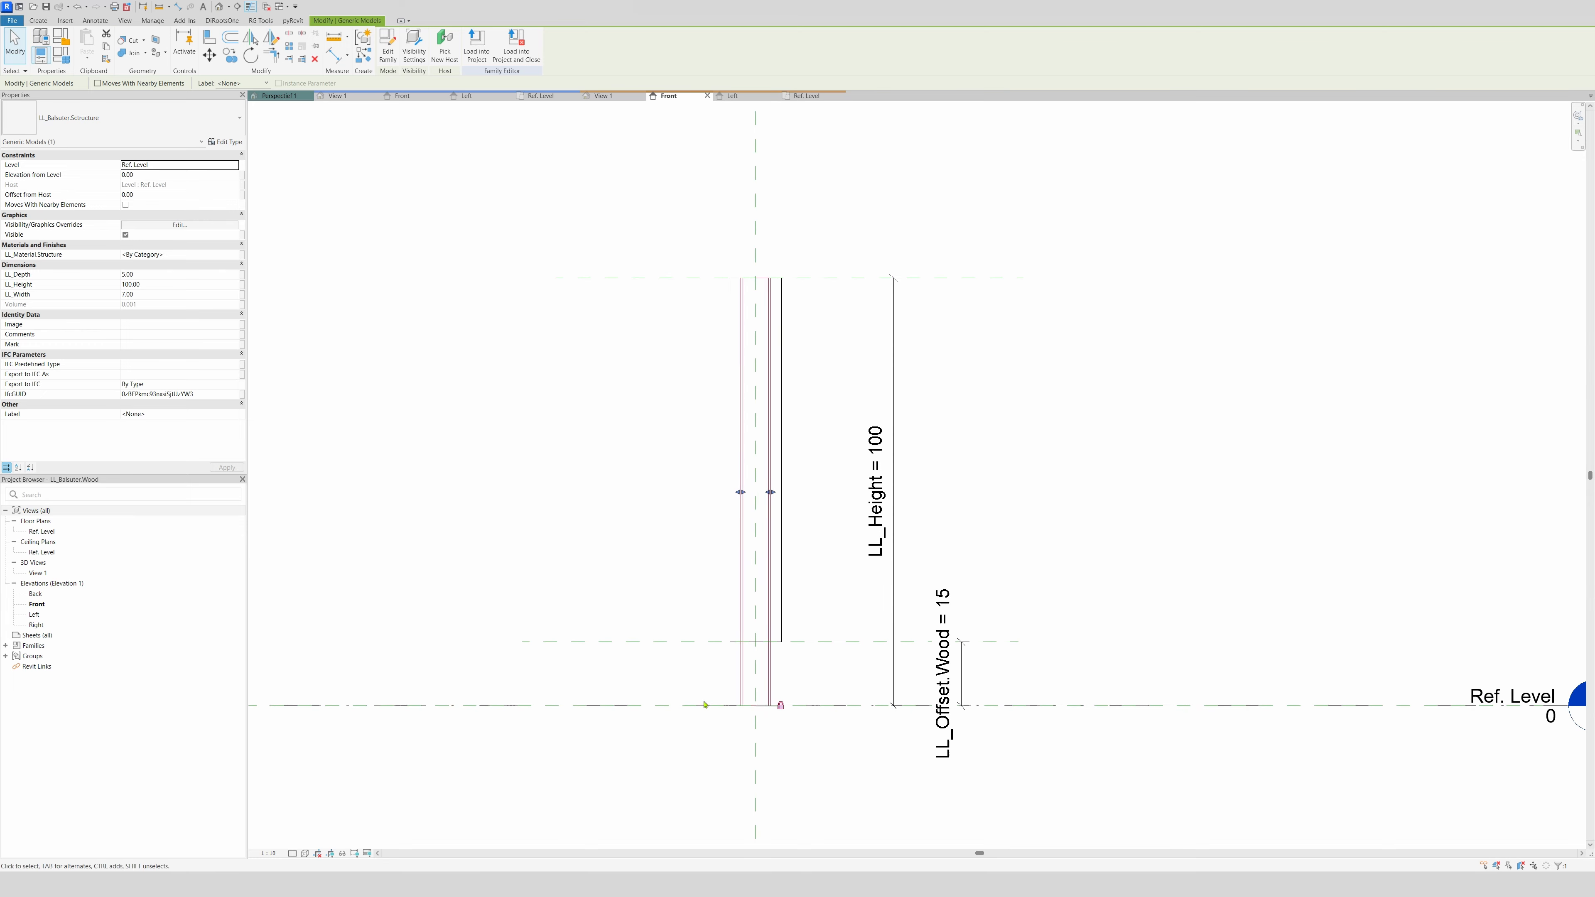
key("Escape")
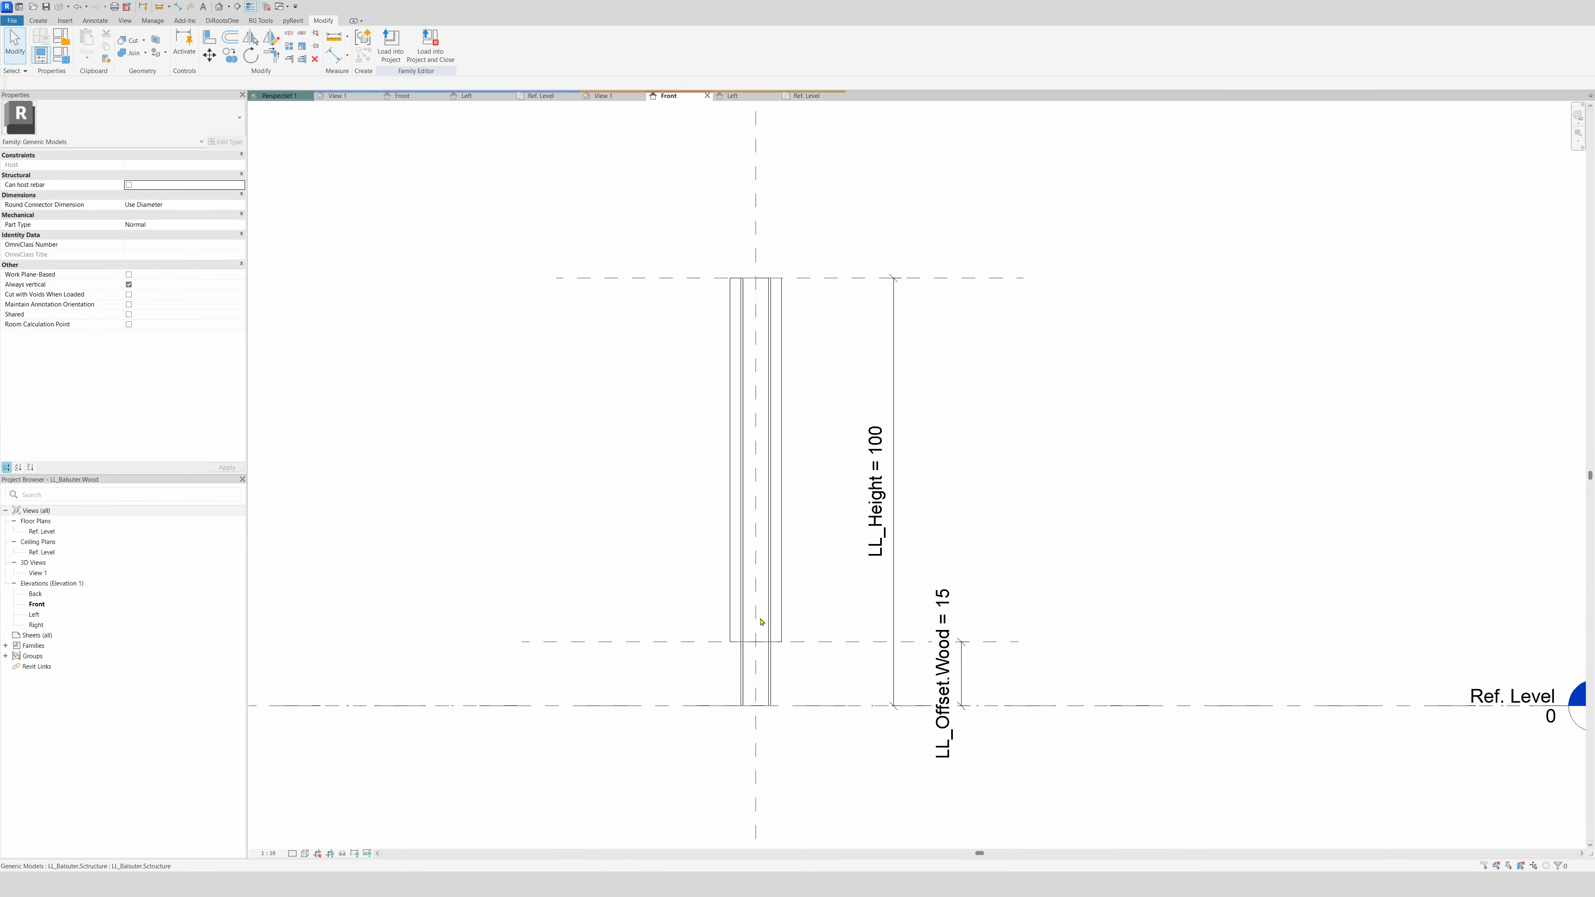
left_click(772, 689)
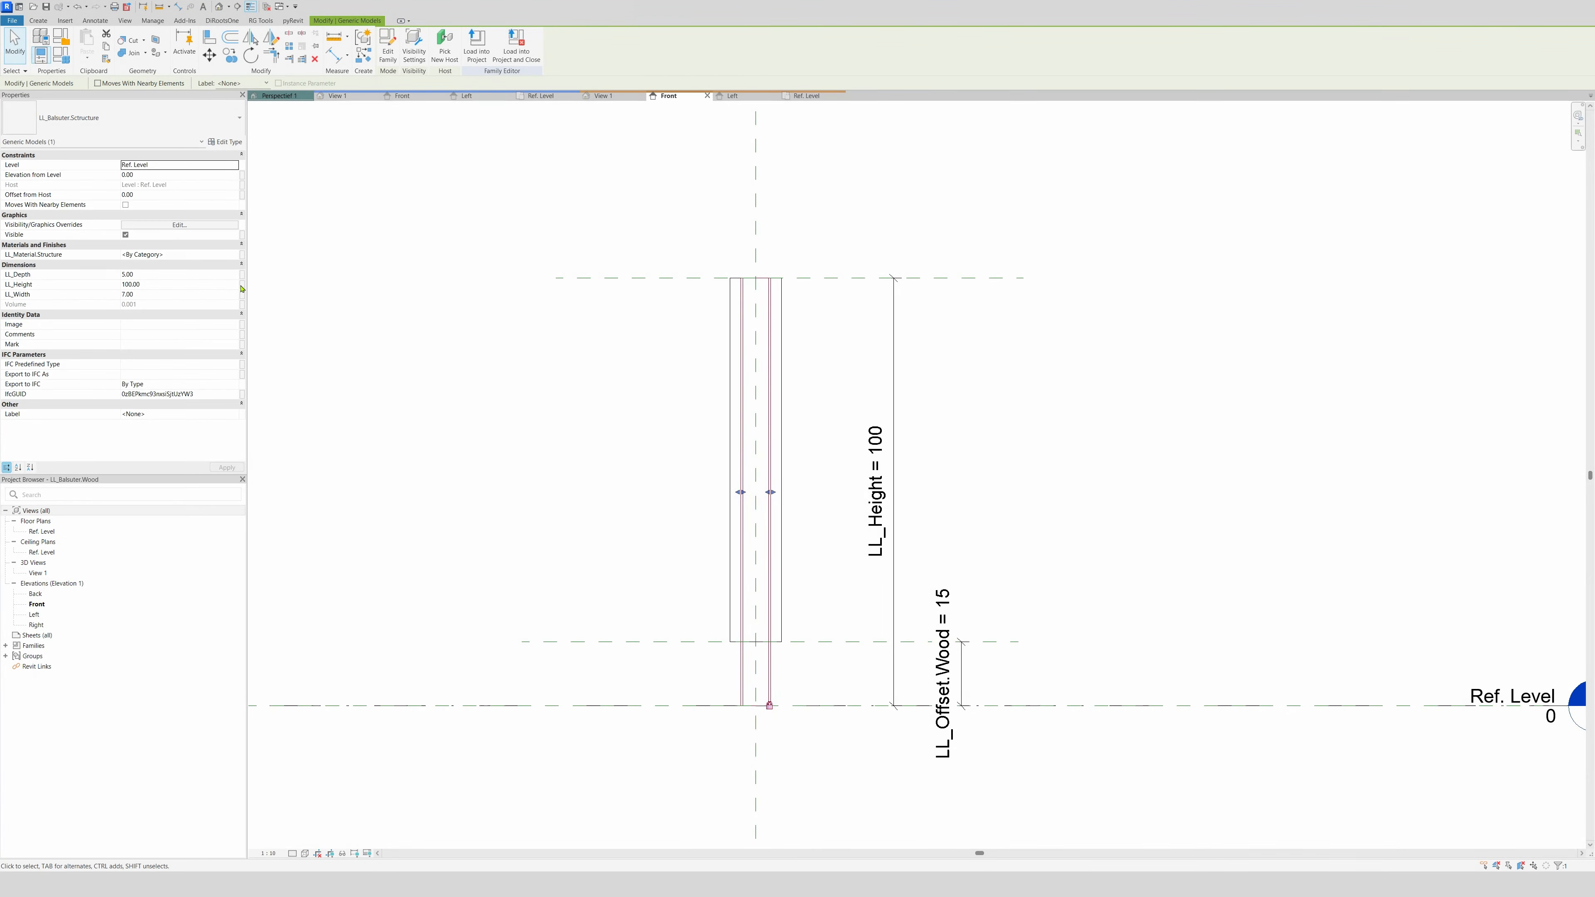
left_click(241, 288)
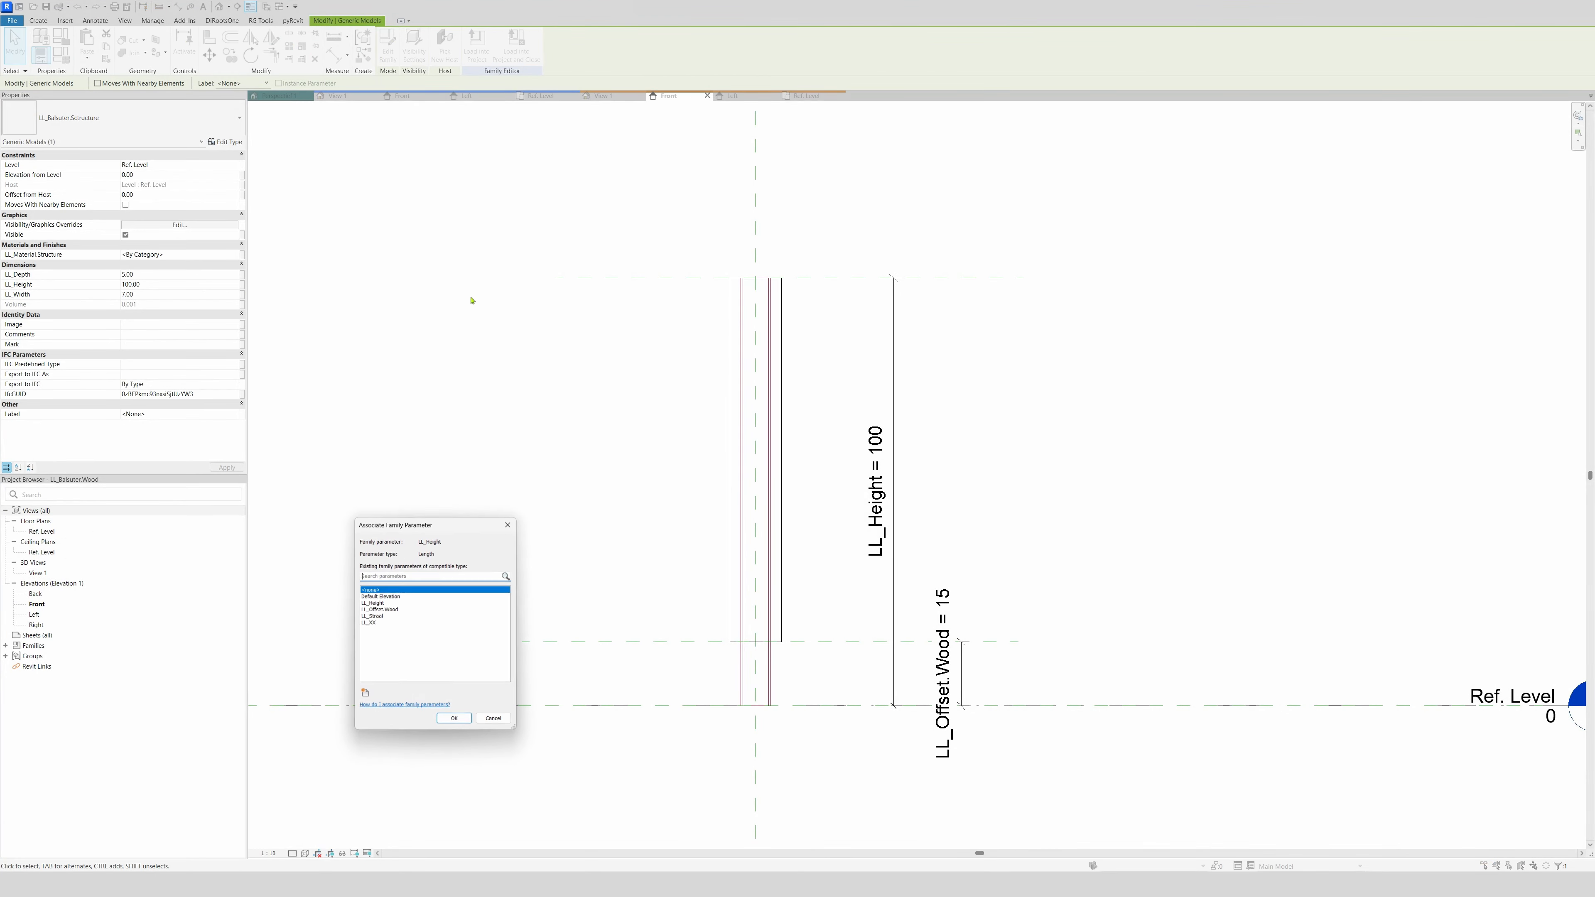
left_click(373, 603)
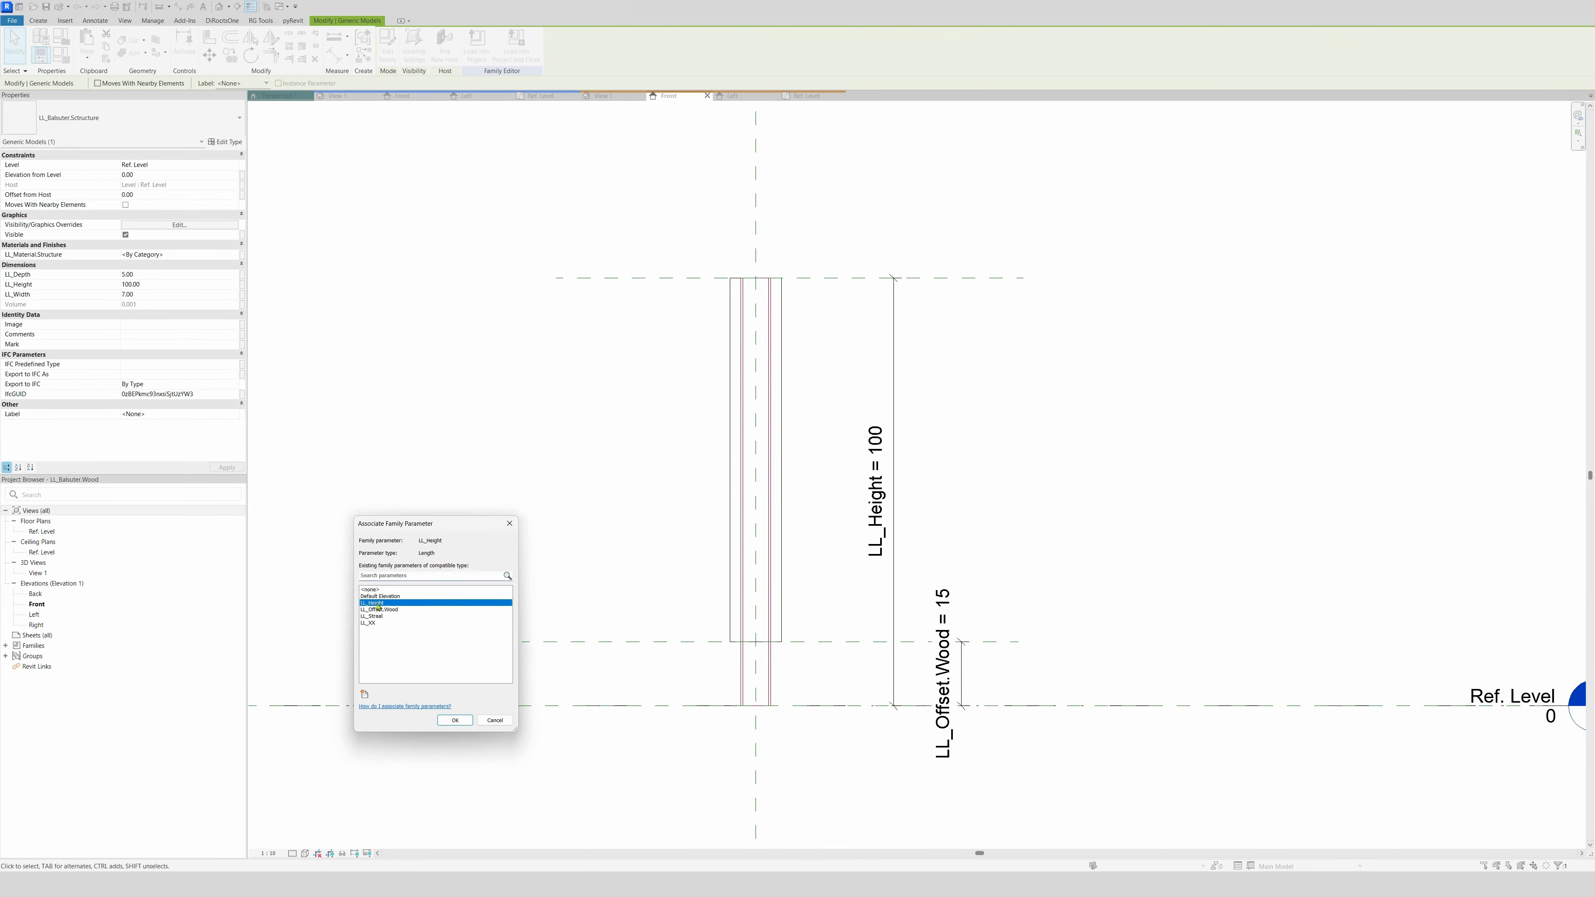
left_click(445, 722)
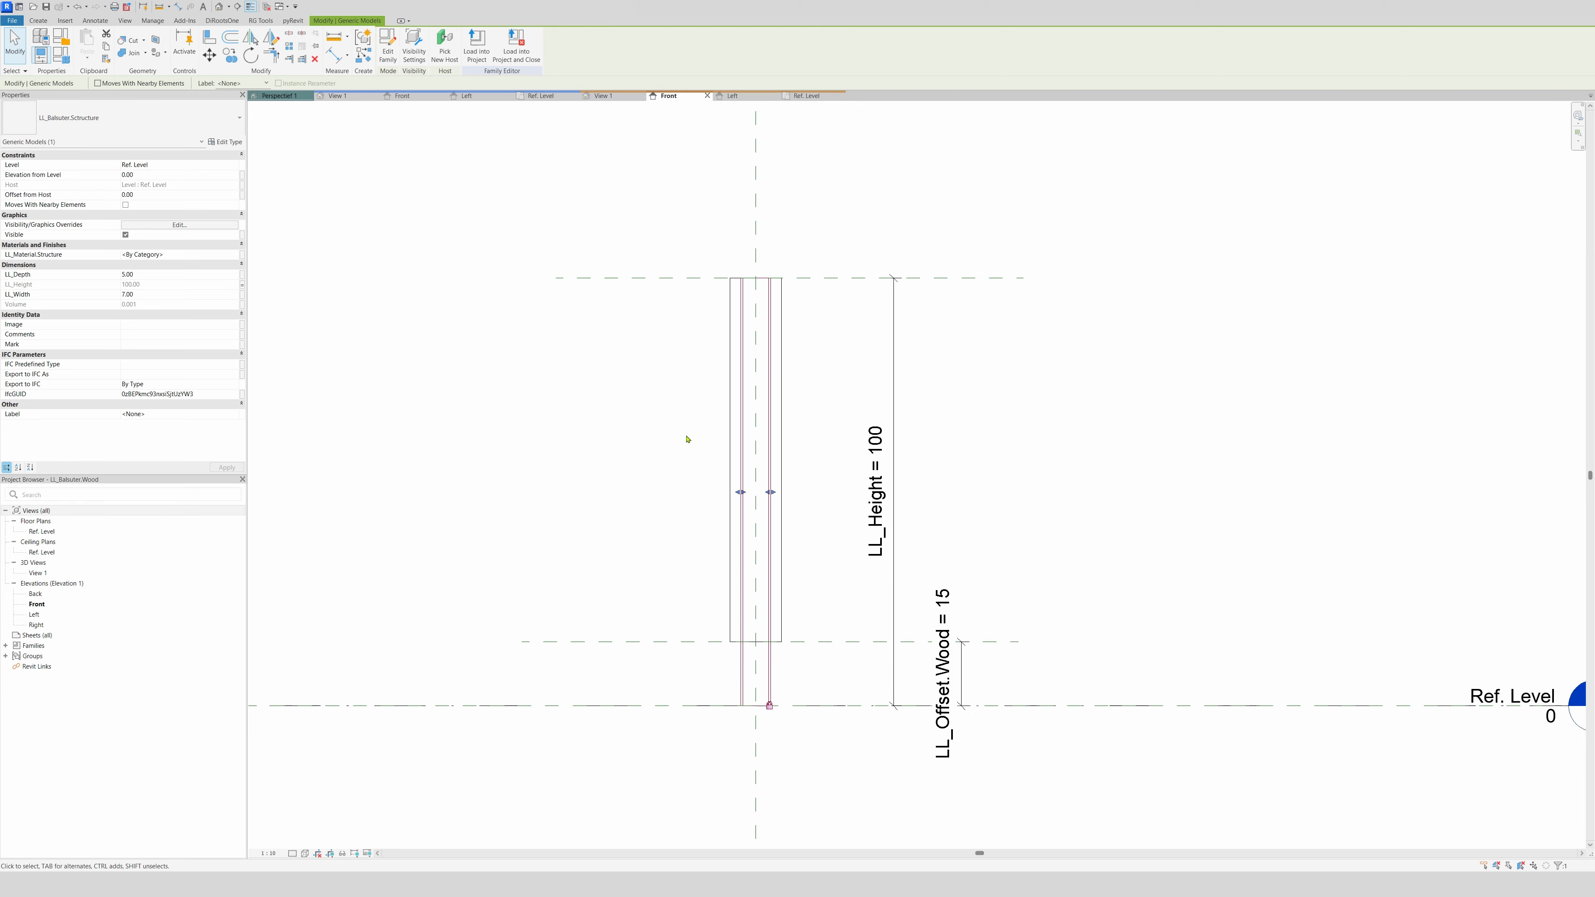
Associate the U-channel's LL_Depth with a new instance parameter named LL_Depth.structure
left_click(241, 276)
left_click(364, 695)
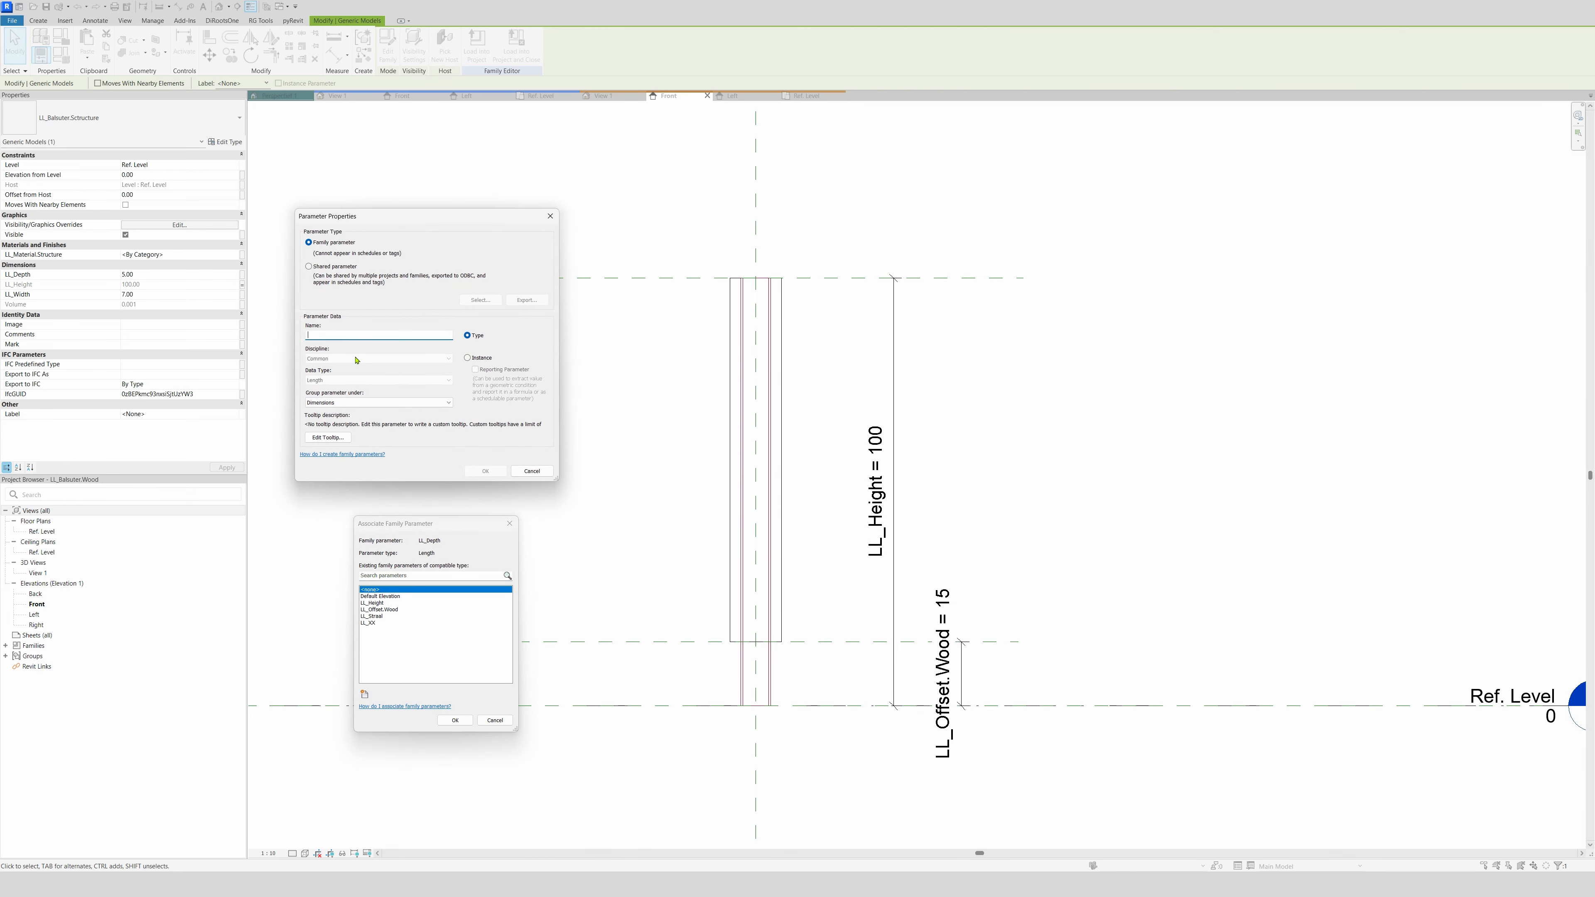
type("LL_Depth.structure")
left_click(475, 360)
left_click(486, 471)
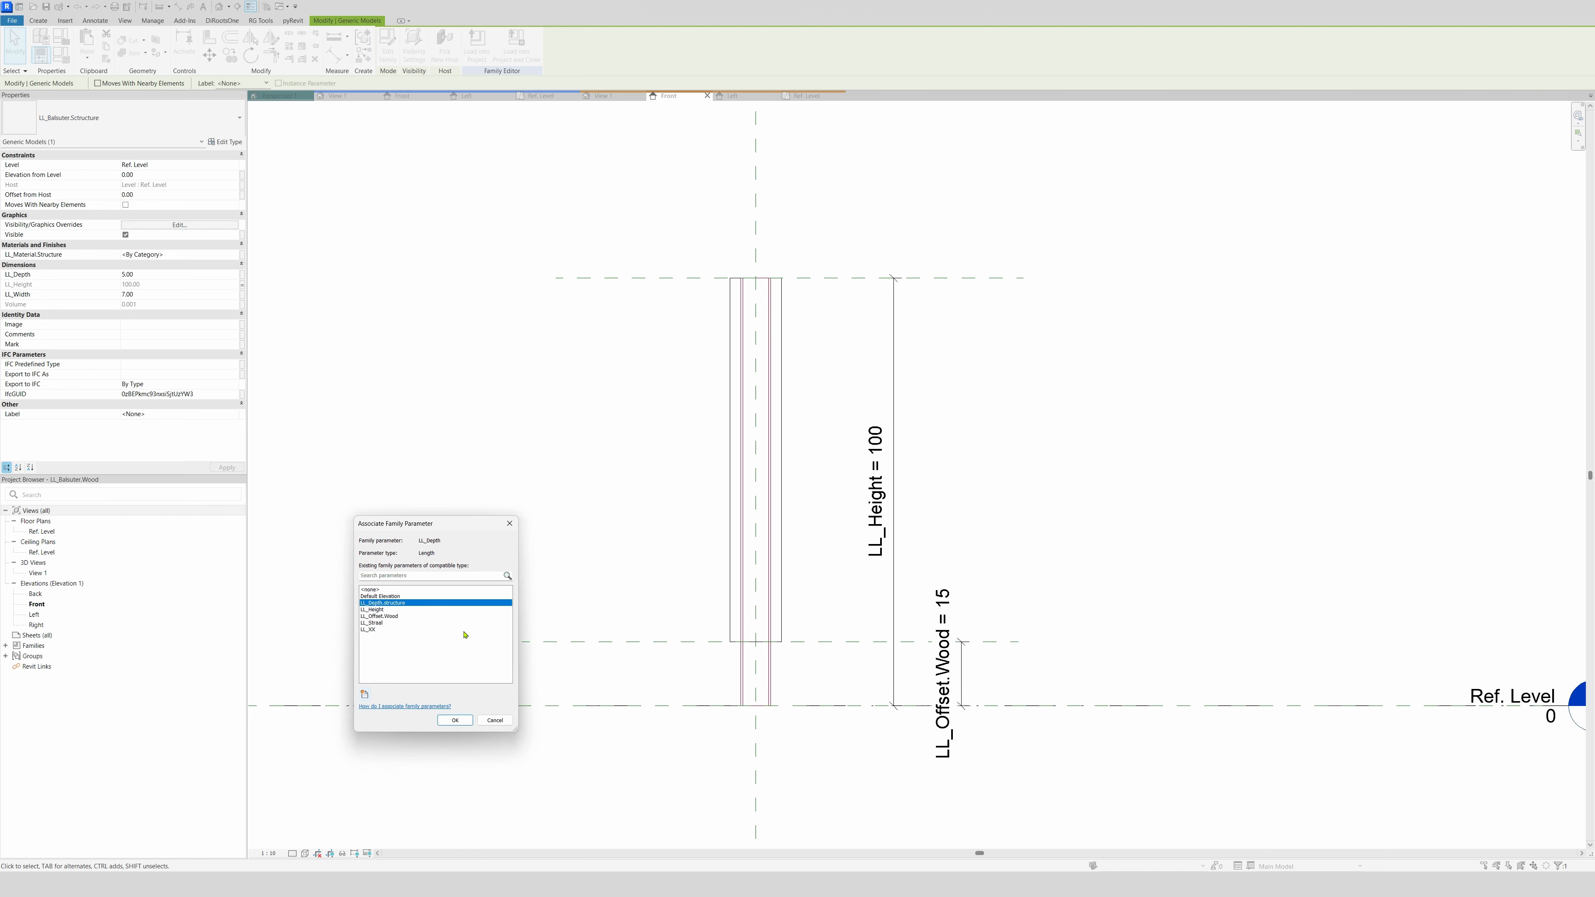
left_click(454, 720)
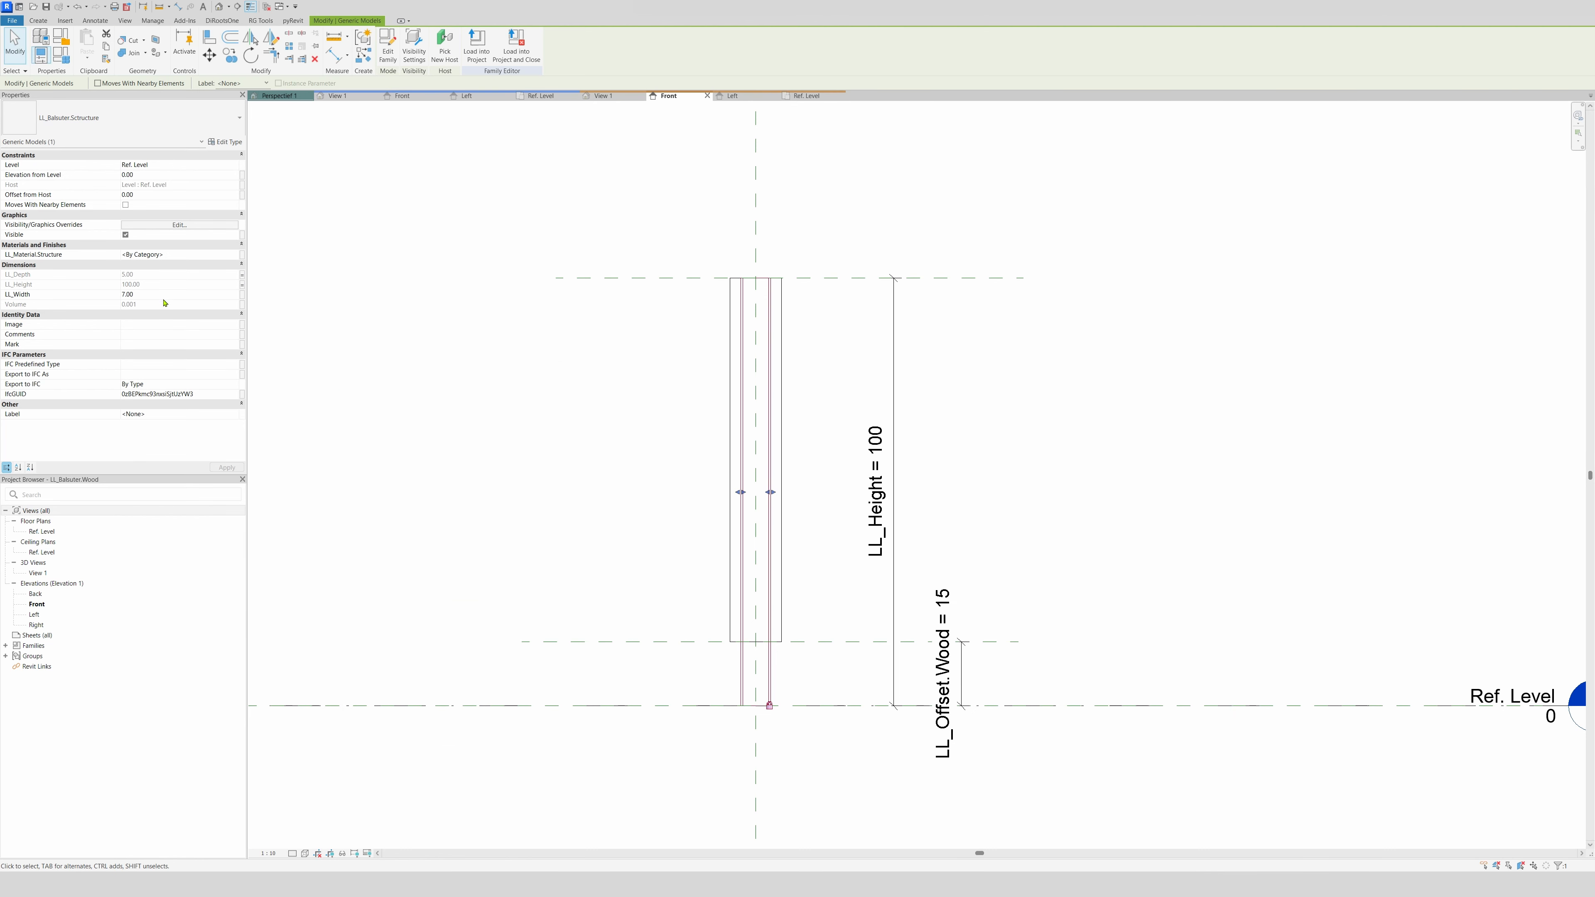
Associate the U-channel's LL_Width with a new instance parameter named LL_Width.Structure
left_click(243, 296)
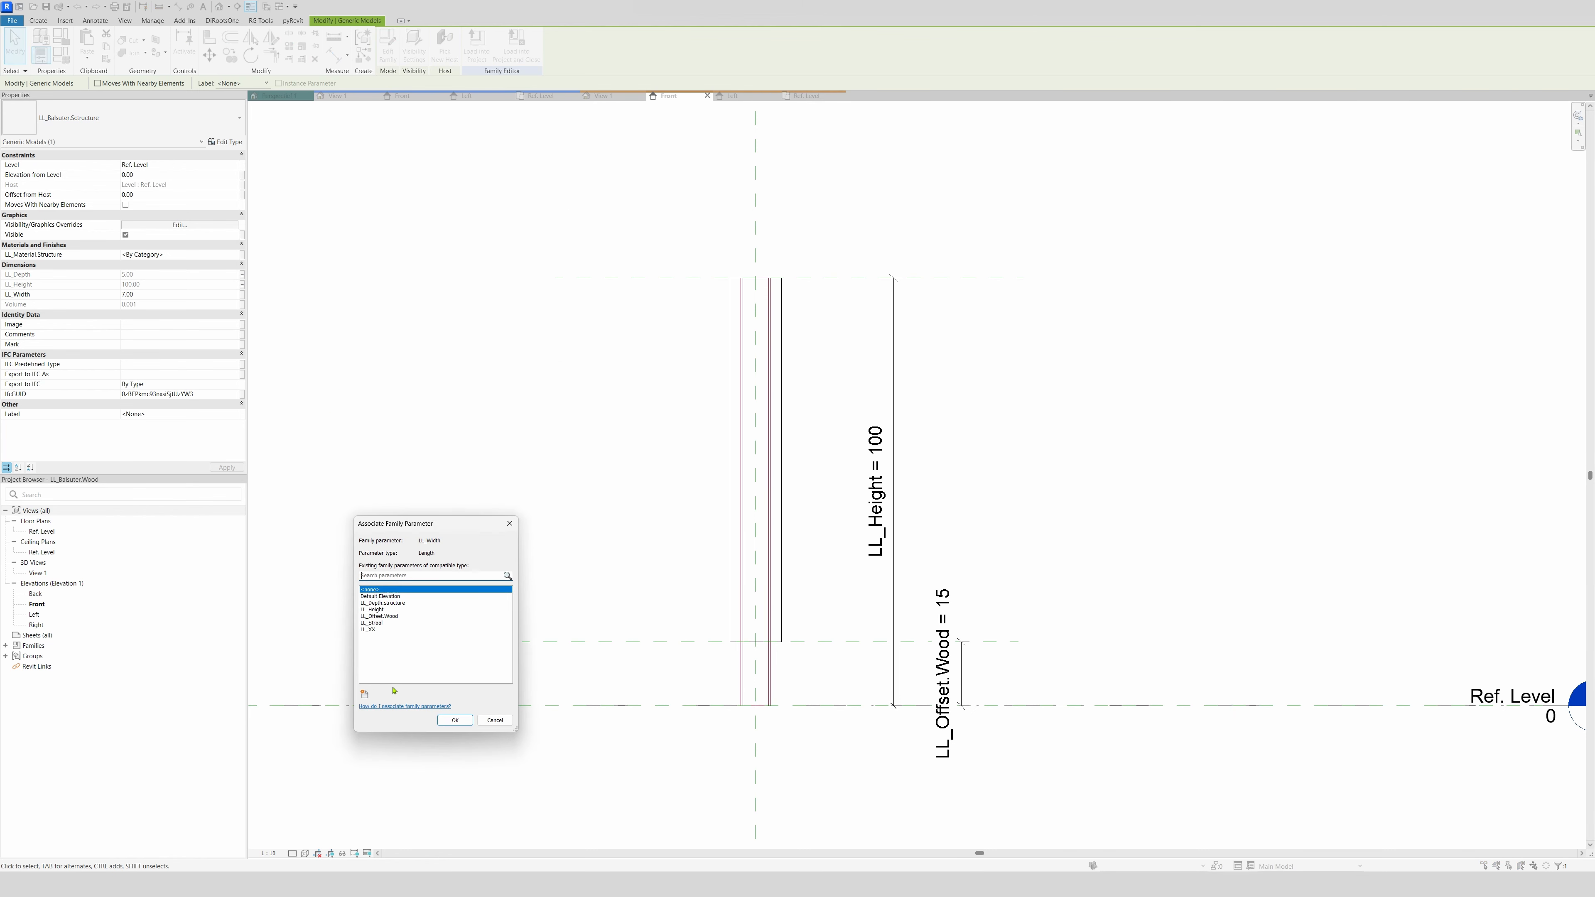
left_click(364, 694)
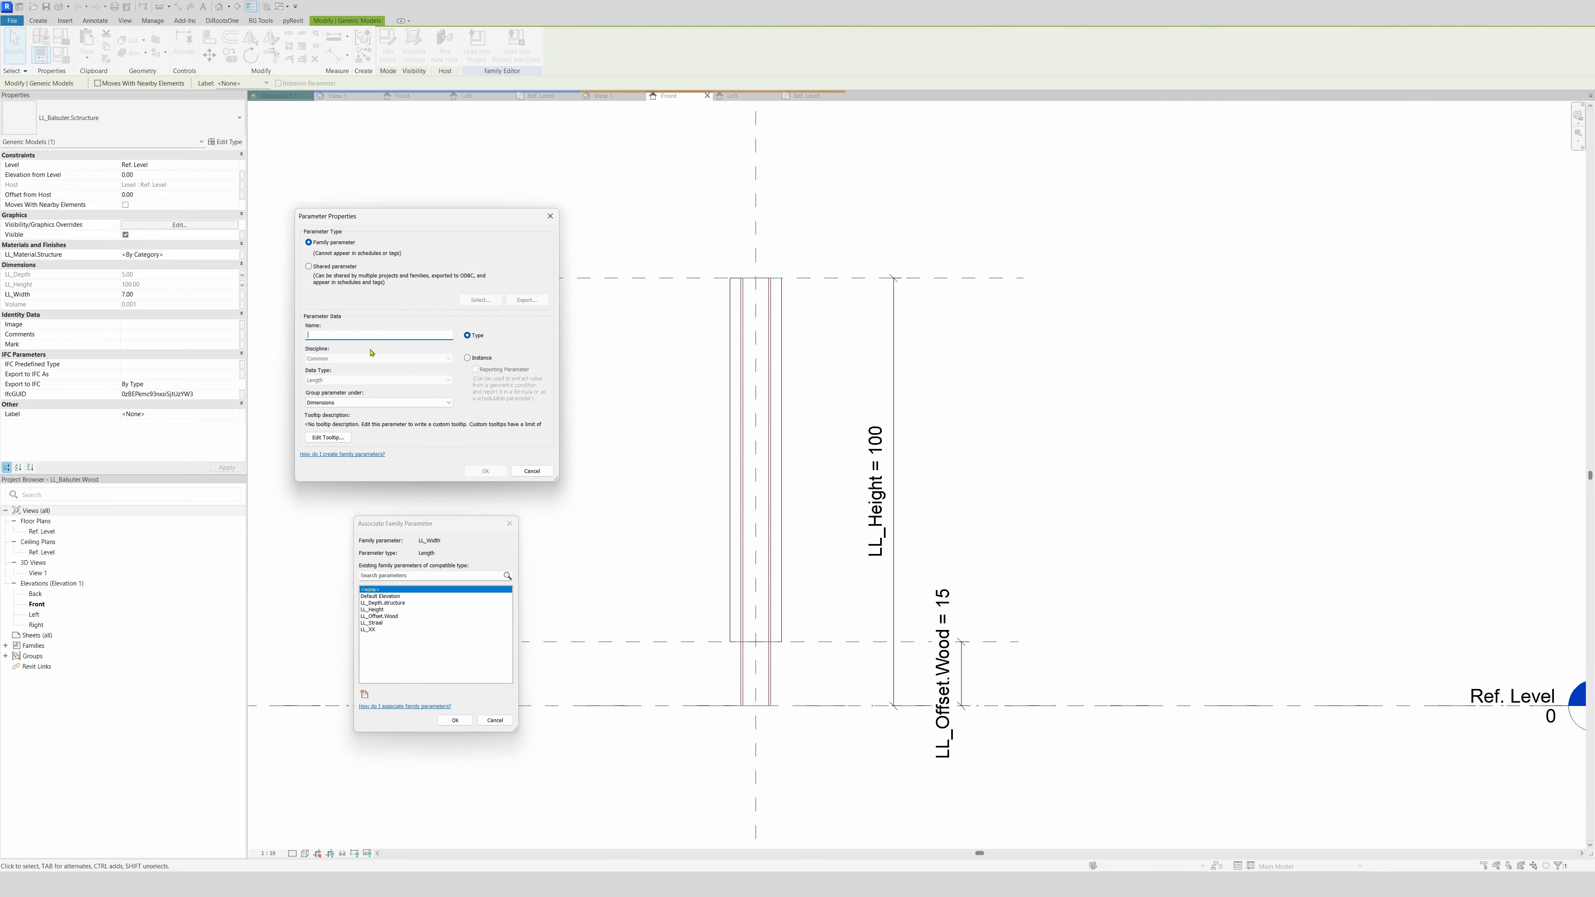
type("LL_Width.Structure")
left_click(467, 357)
left_click(485, 470)
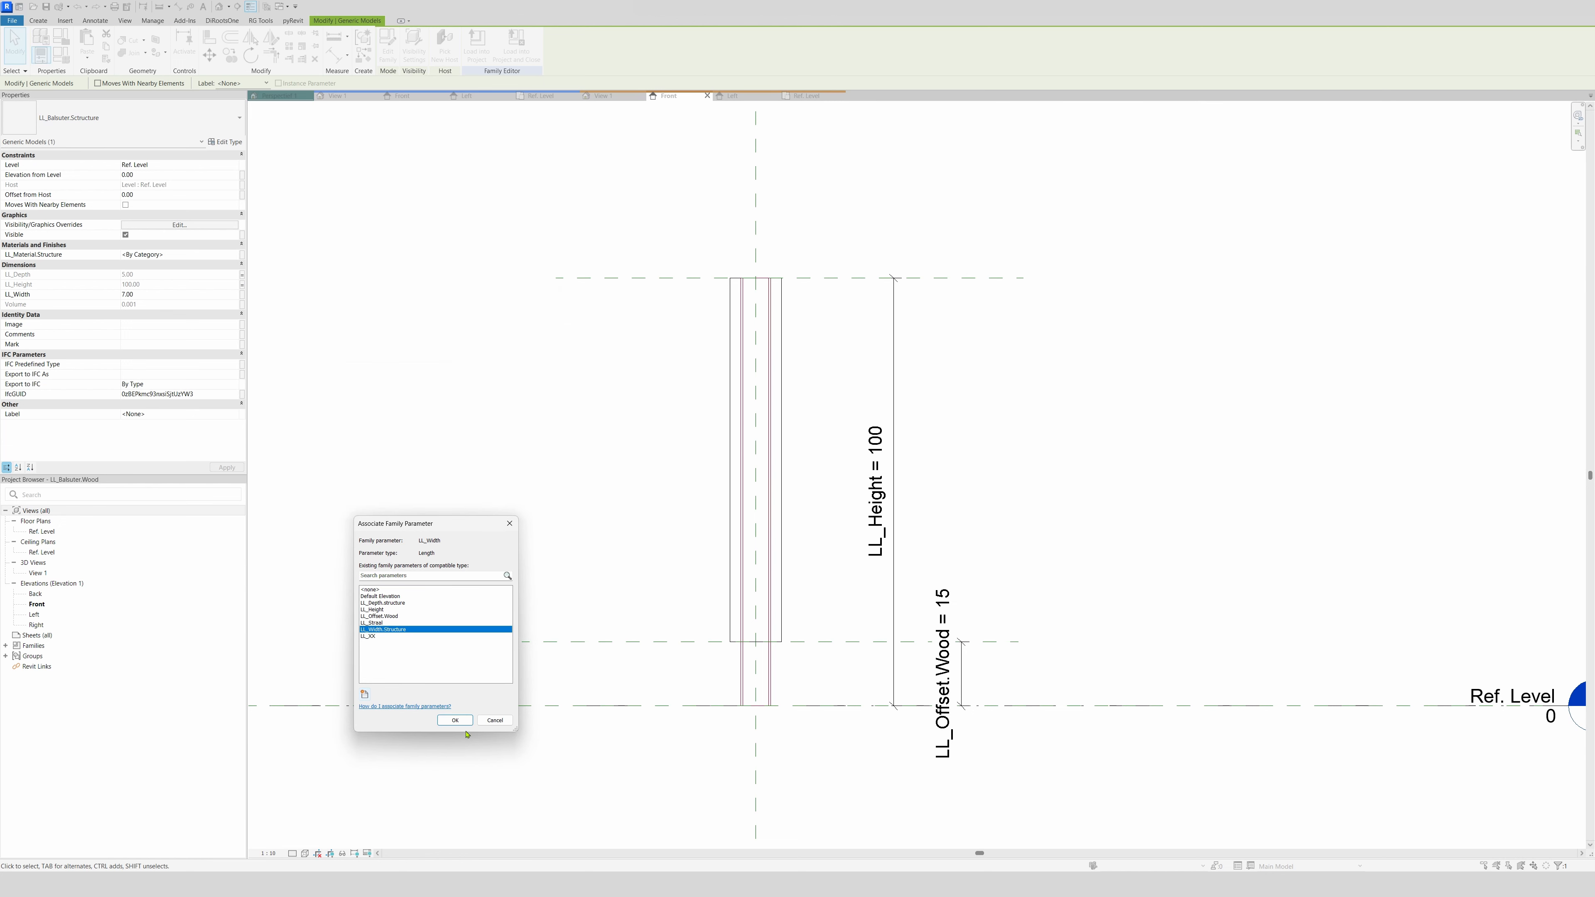
left_click(456, 720)
left_click(620, 466)
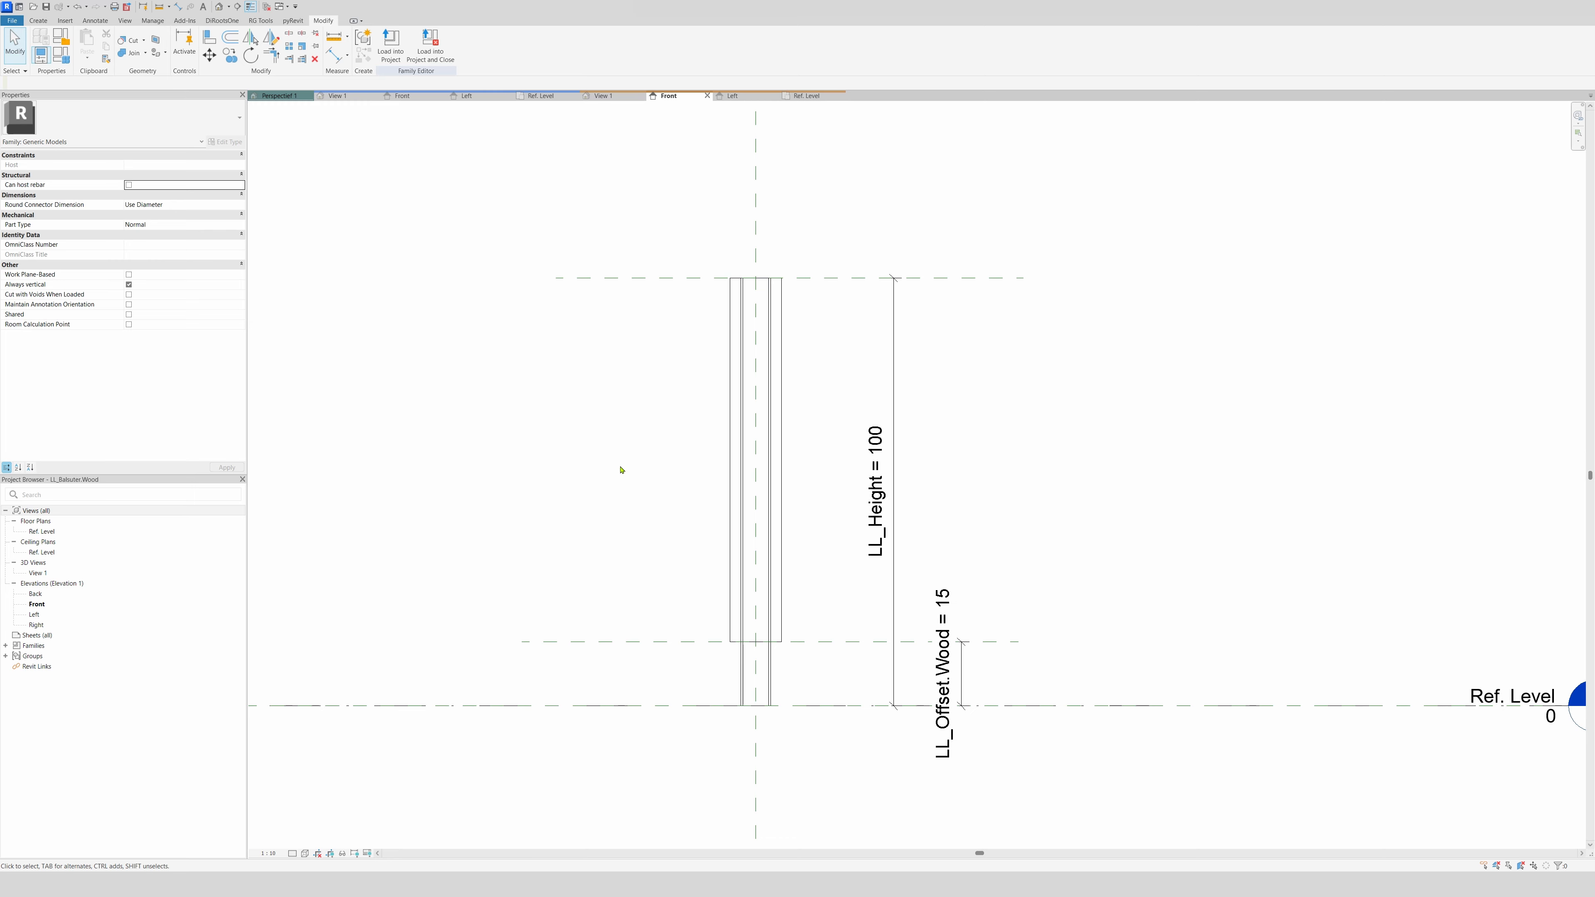
Draw two vertical reference planes in Ref. Level, one on each side of the centre plane, the right one about 5 cm away
left_click(806, 95)
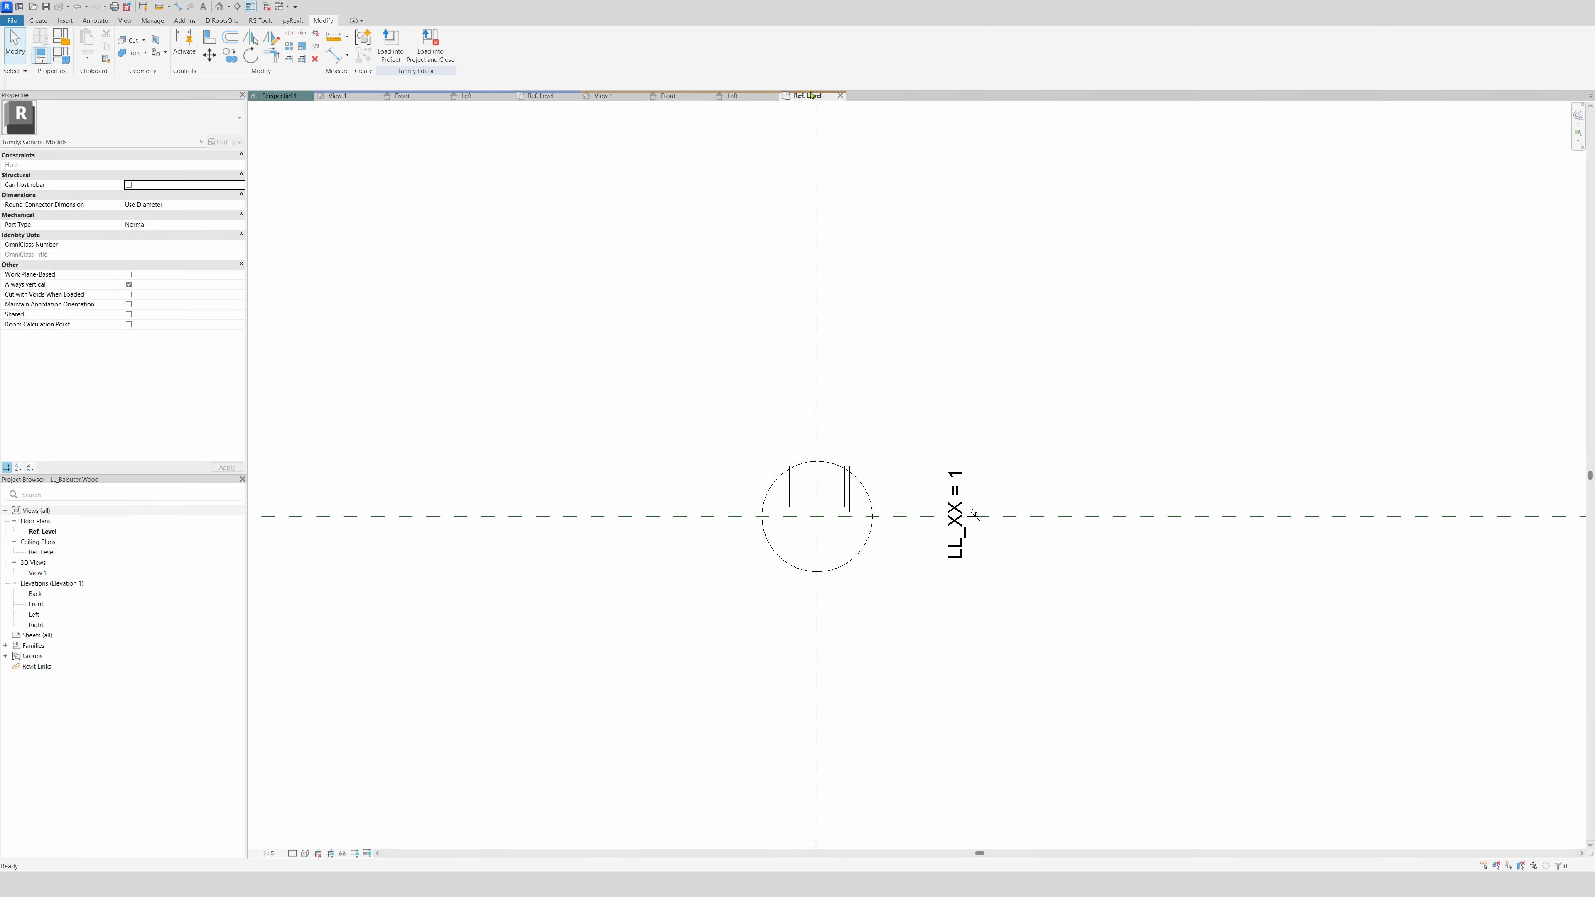
scroll(879, 448, "up", 2)
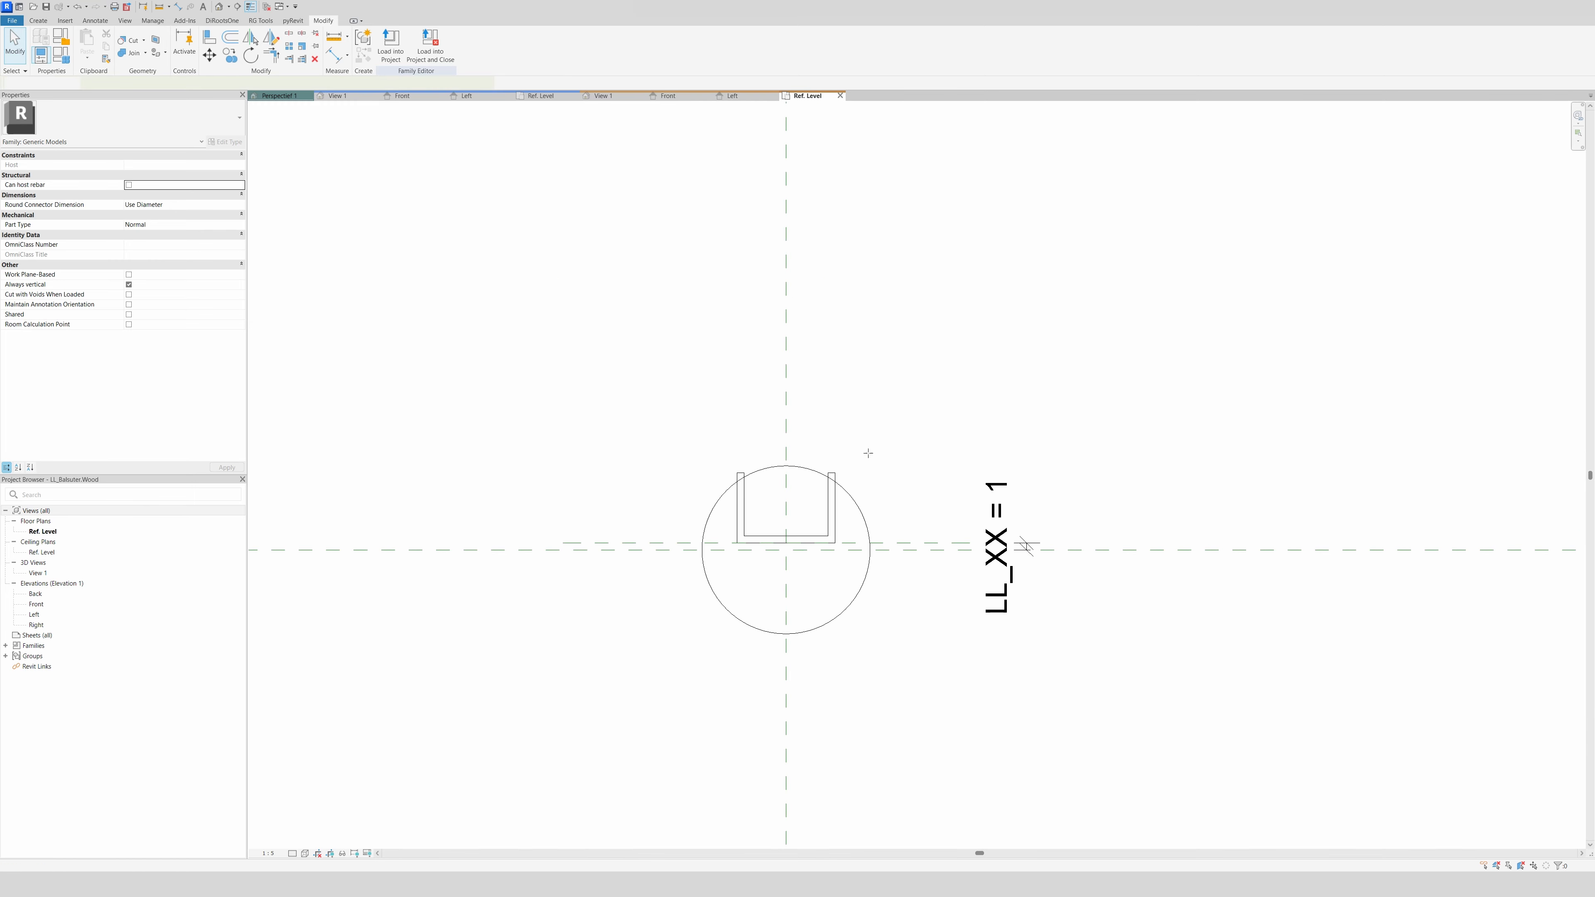
key("r")
key("p")
left_click(853, 369)
left_click(851, 773)
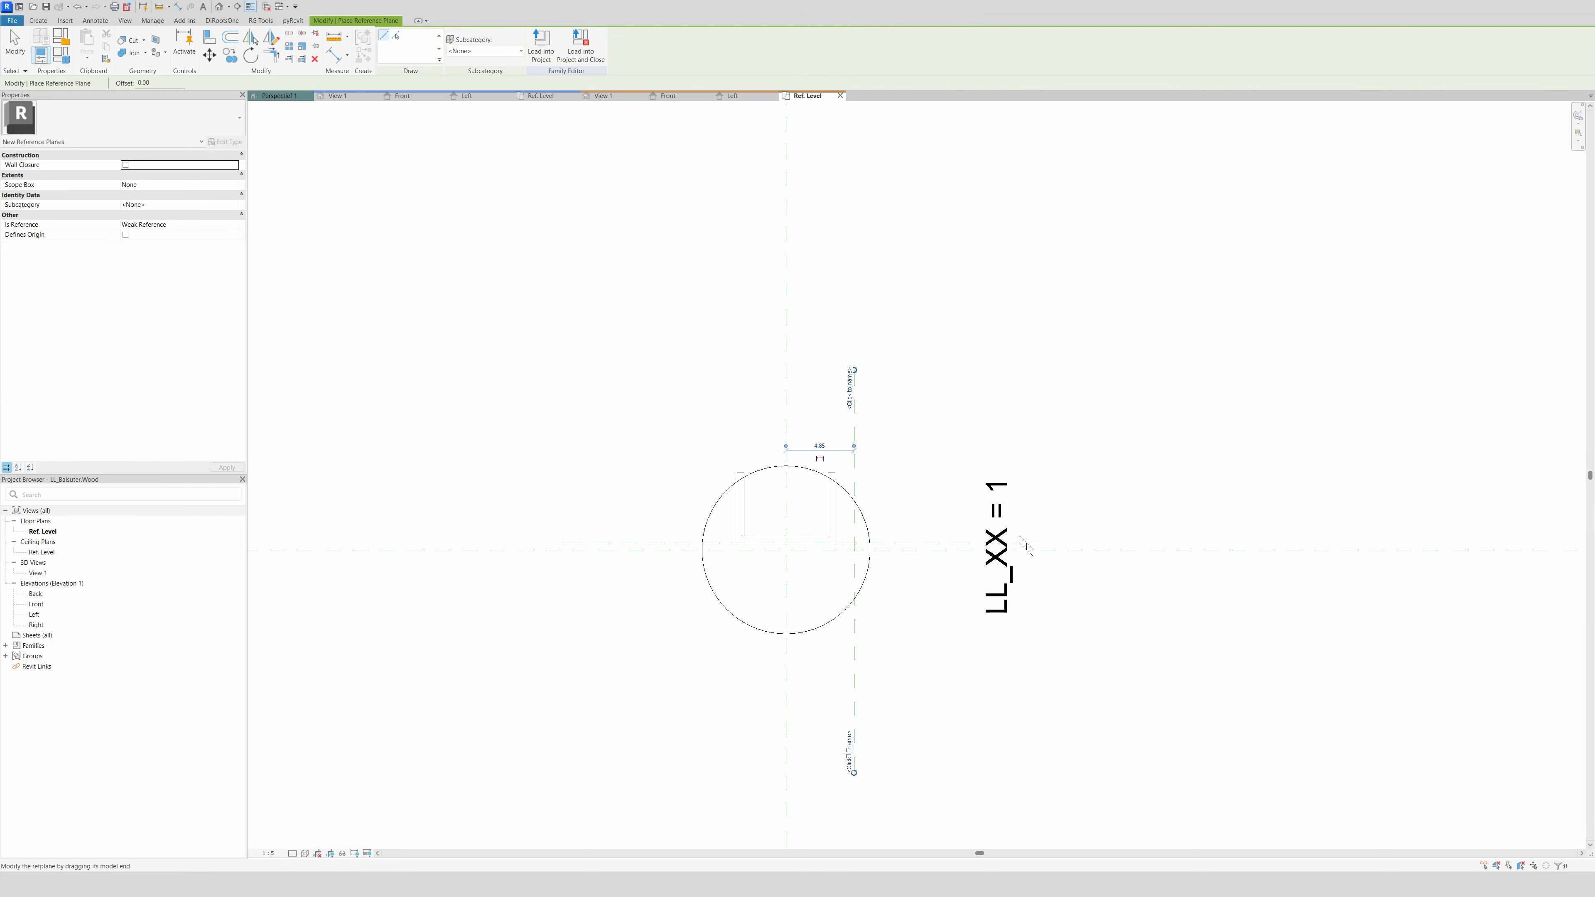
left_click(693, 357)
left_click(694, 795)
key("Escape")
Dimension the two outer vertical reference planes through the centre plane and make the spacing equal
key("d")
key("i")
left_click(781, 385)
left_click(693, 420)
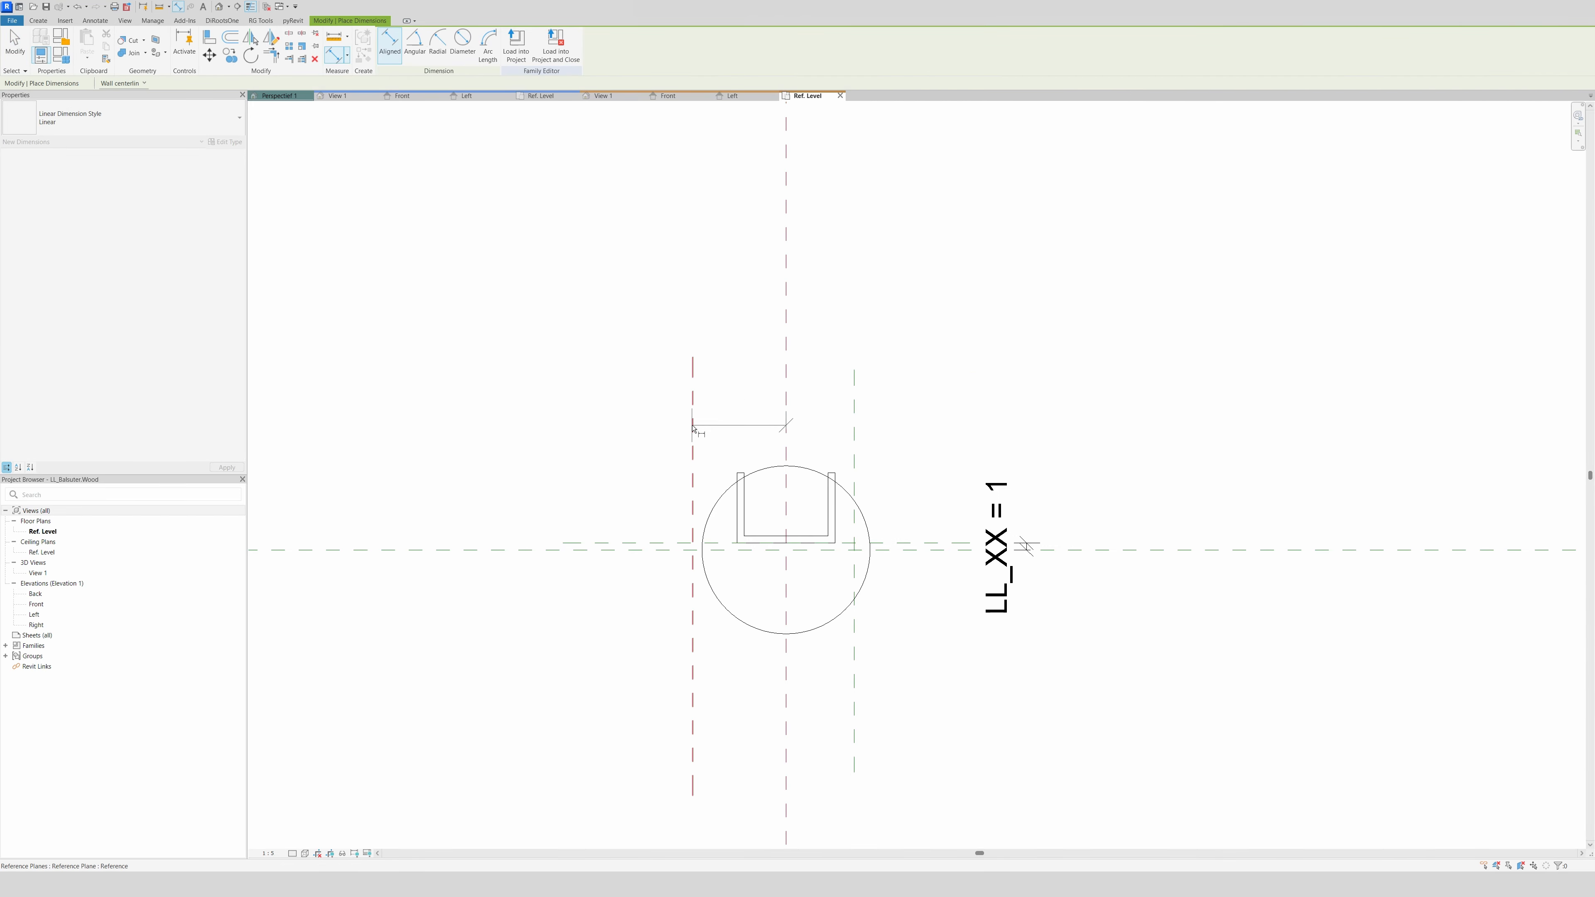
left_click(854, 419)
left_click(787, 403)
left_click(772, 320)
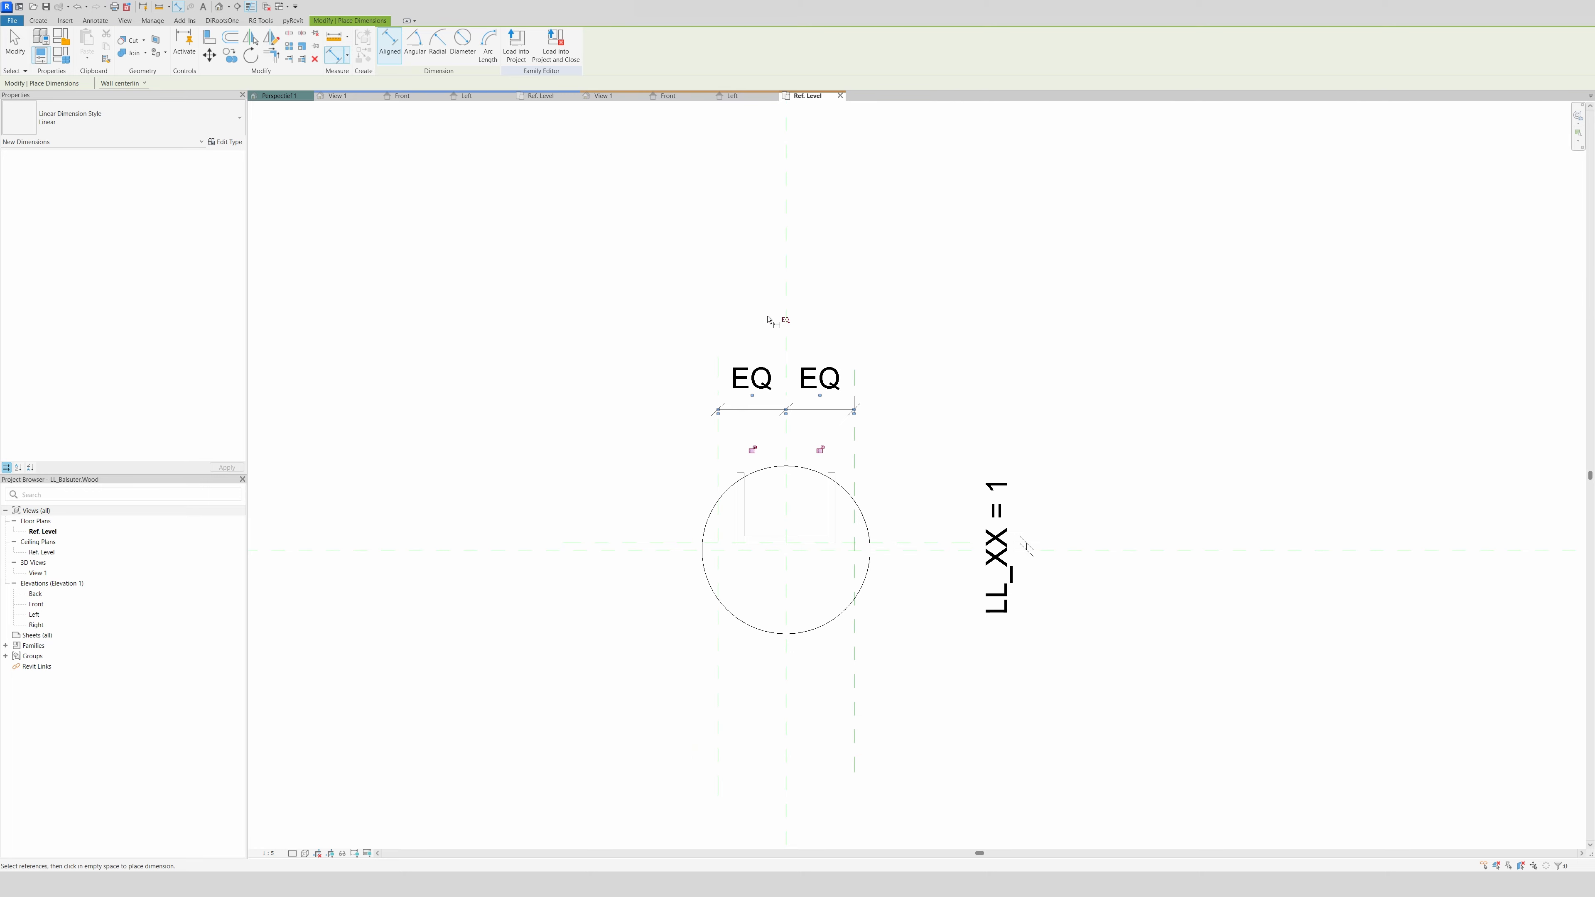
Dimension the overall distance between the two outer vertical reference planes and label it with a new parameter named LL_AA
left_click(854, 392)
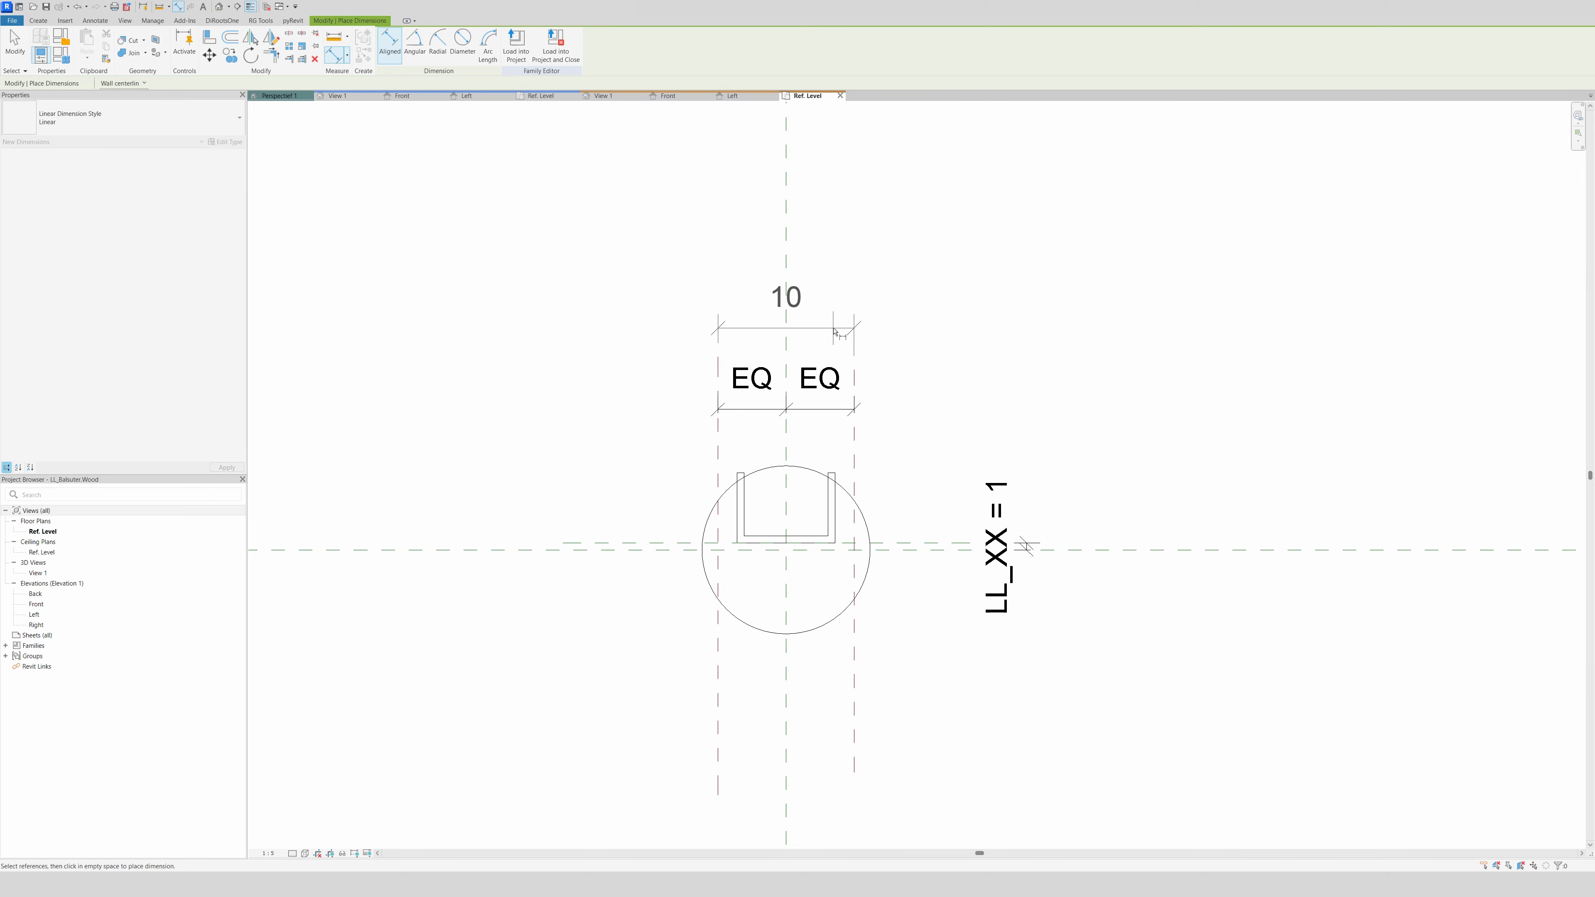
left_click(838, 330)
key("Escape")
left_click(838, 329)
left_click(487, 45)
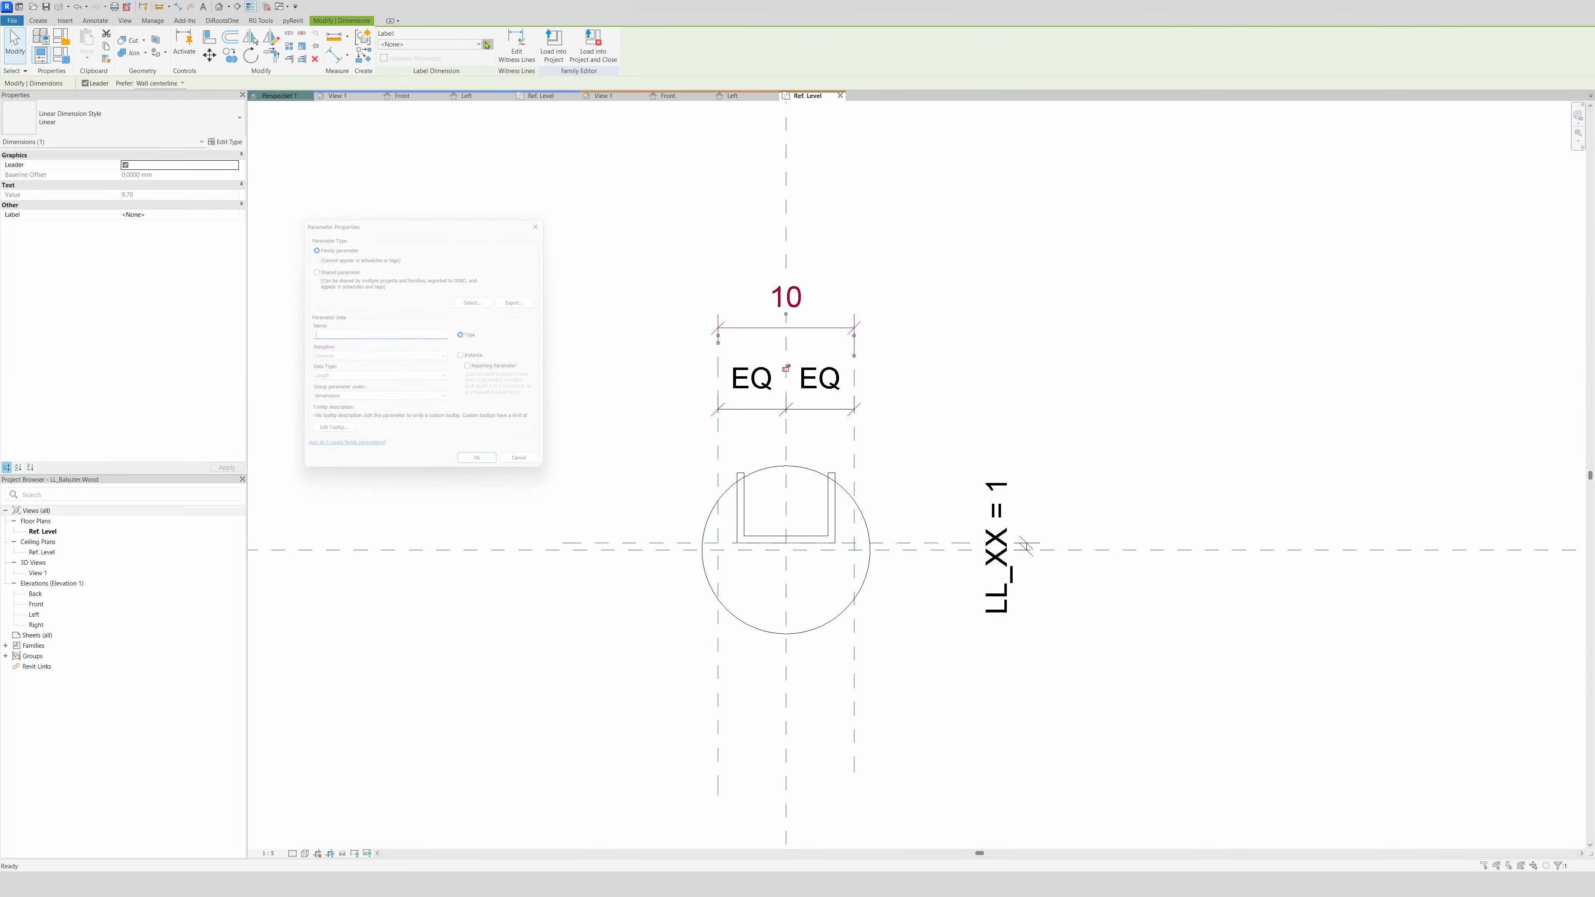
type("LL_AA")
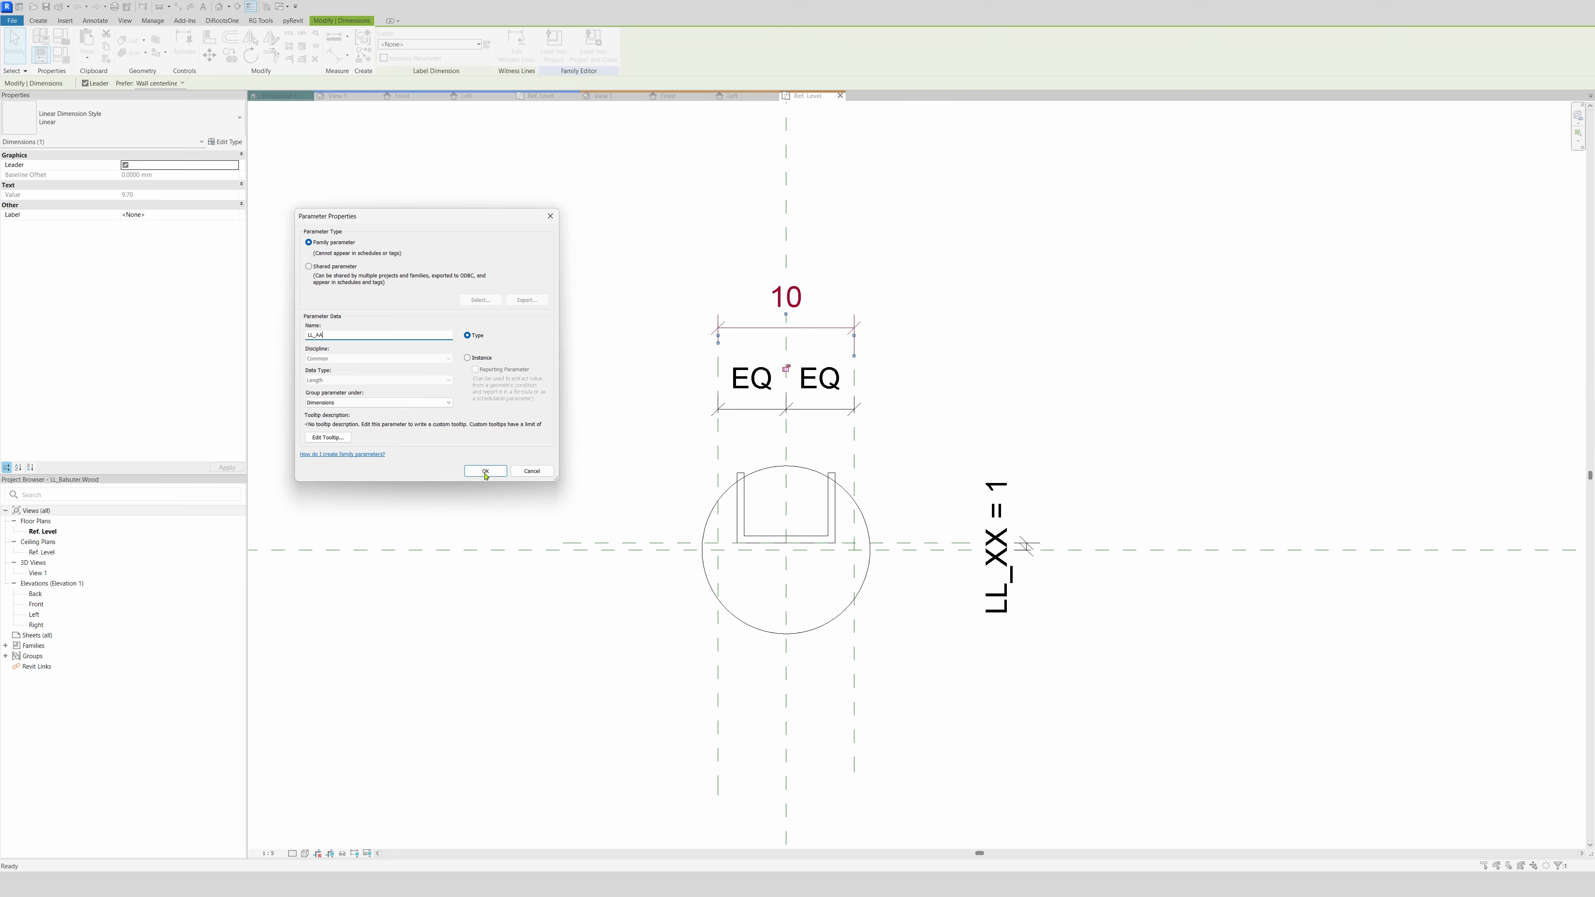
left_click(486, 471)
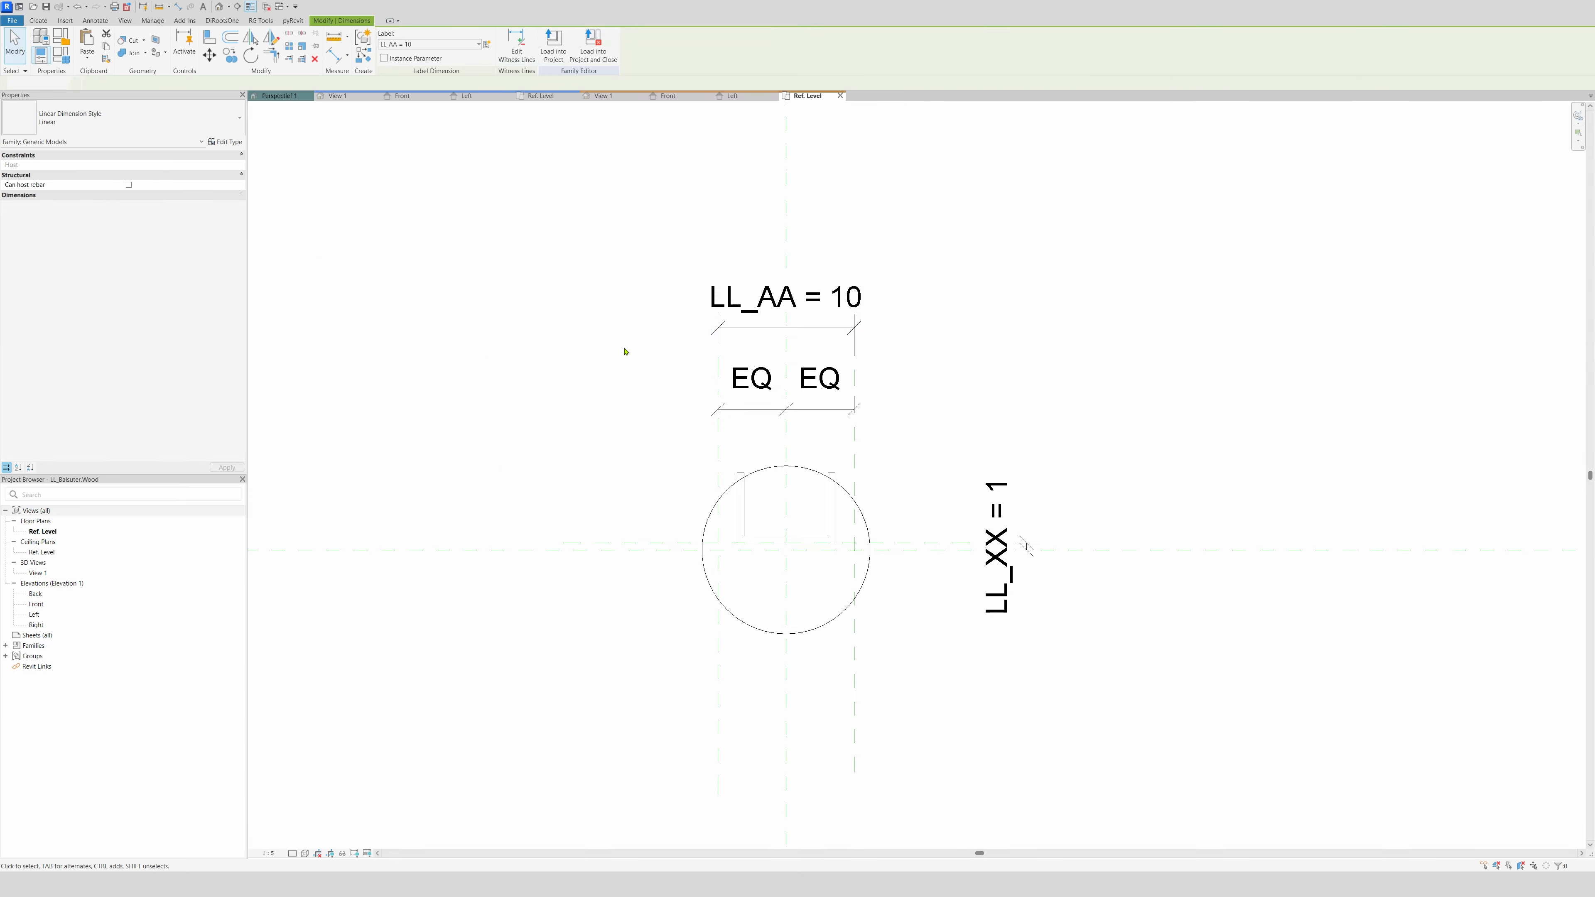
left_click(626, 349)
Try driving LL_XX with the formula LL_Width.Structure in Family Types and apply it
left_click(63, 55)
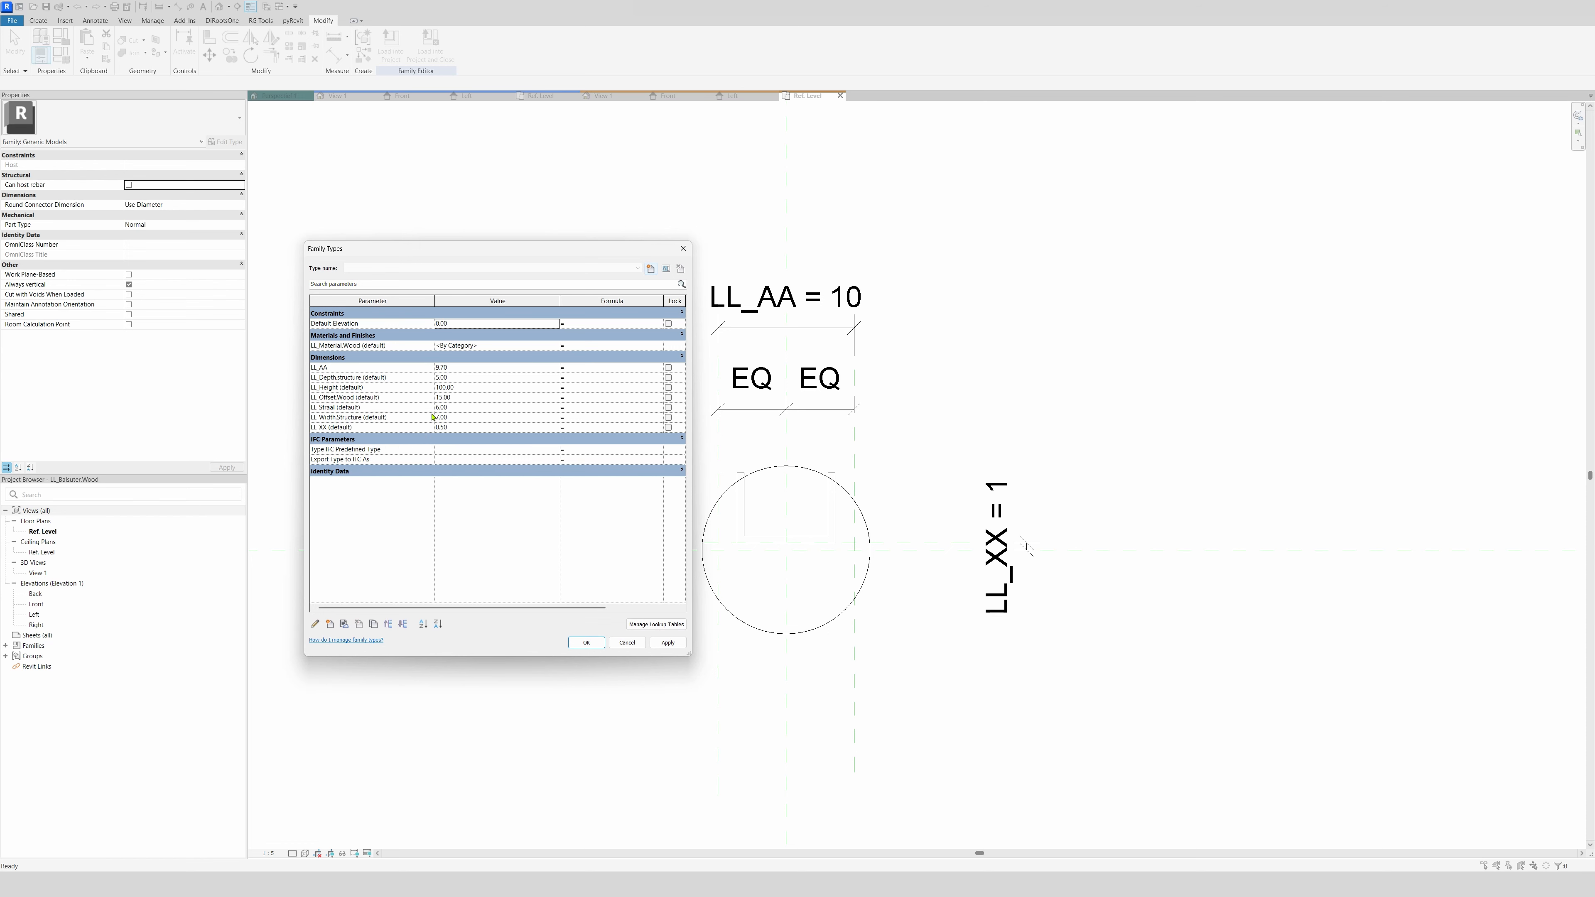
left_click(368, 417)
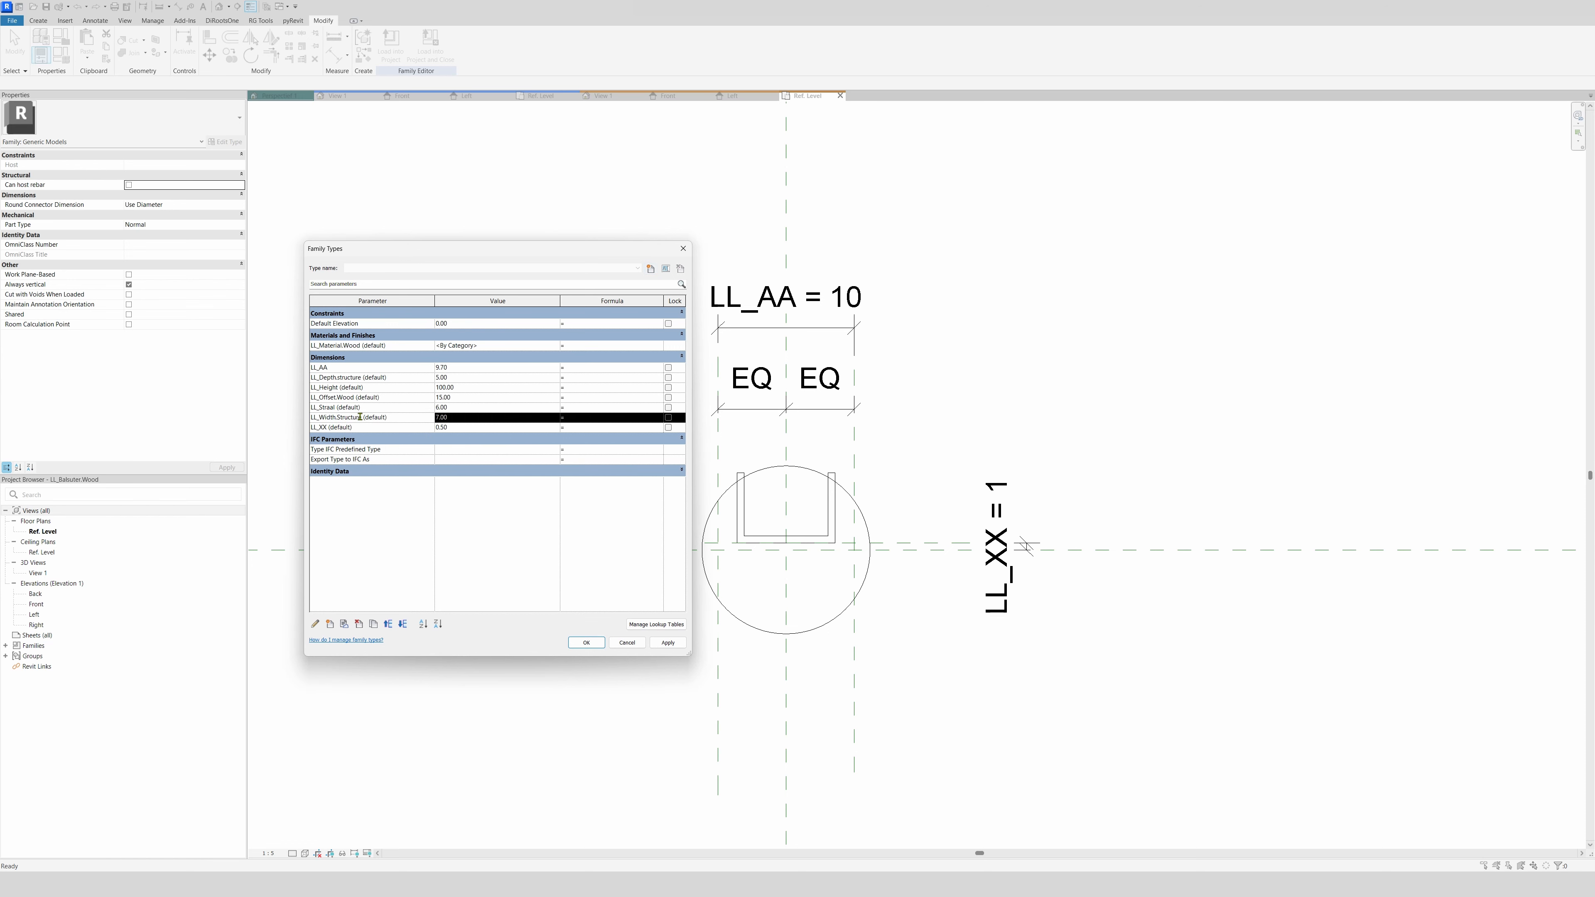
left_click_drag(359, 417, 296, 416)
key("ctrl+c")
left_click(580, 431)
key("ctrl+v")
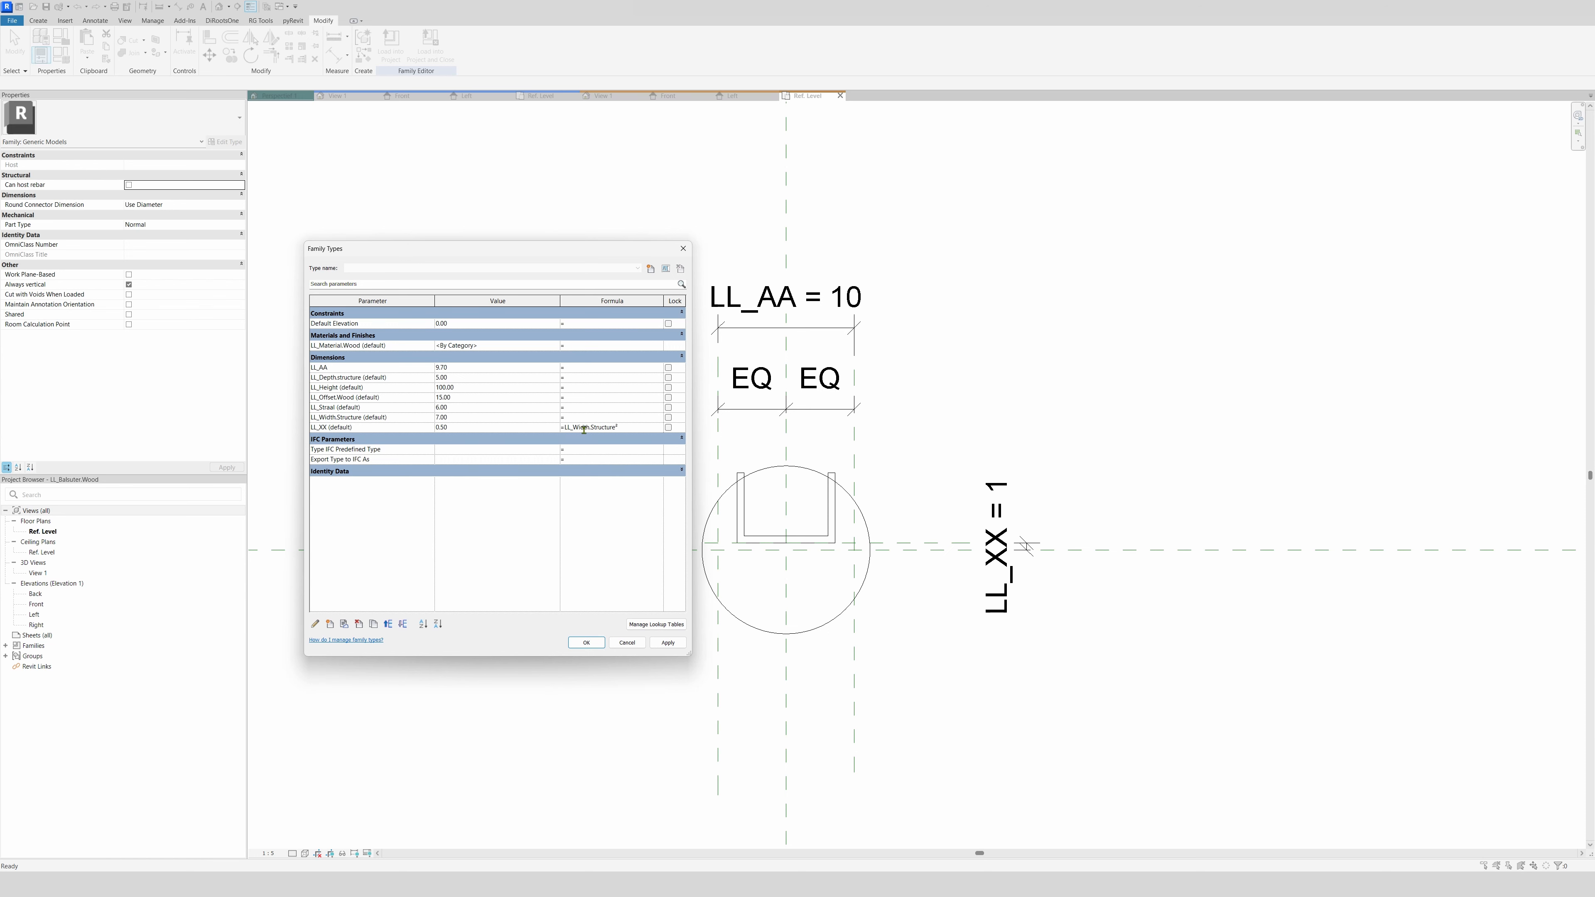
left_click(668, 642)
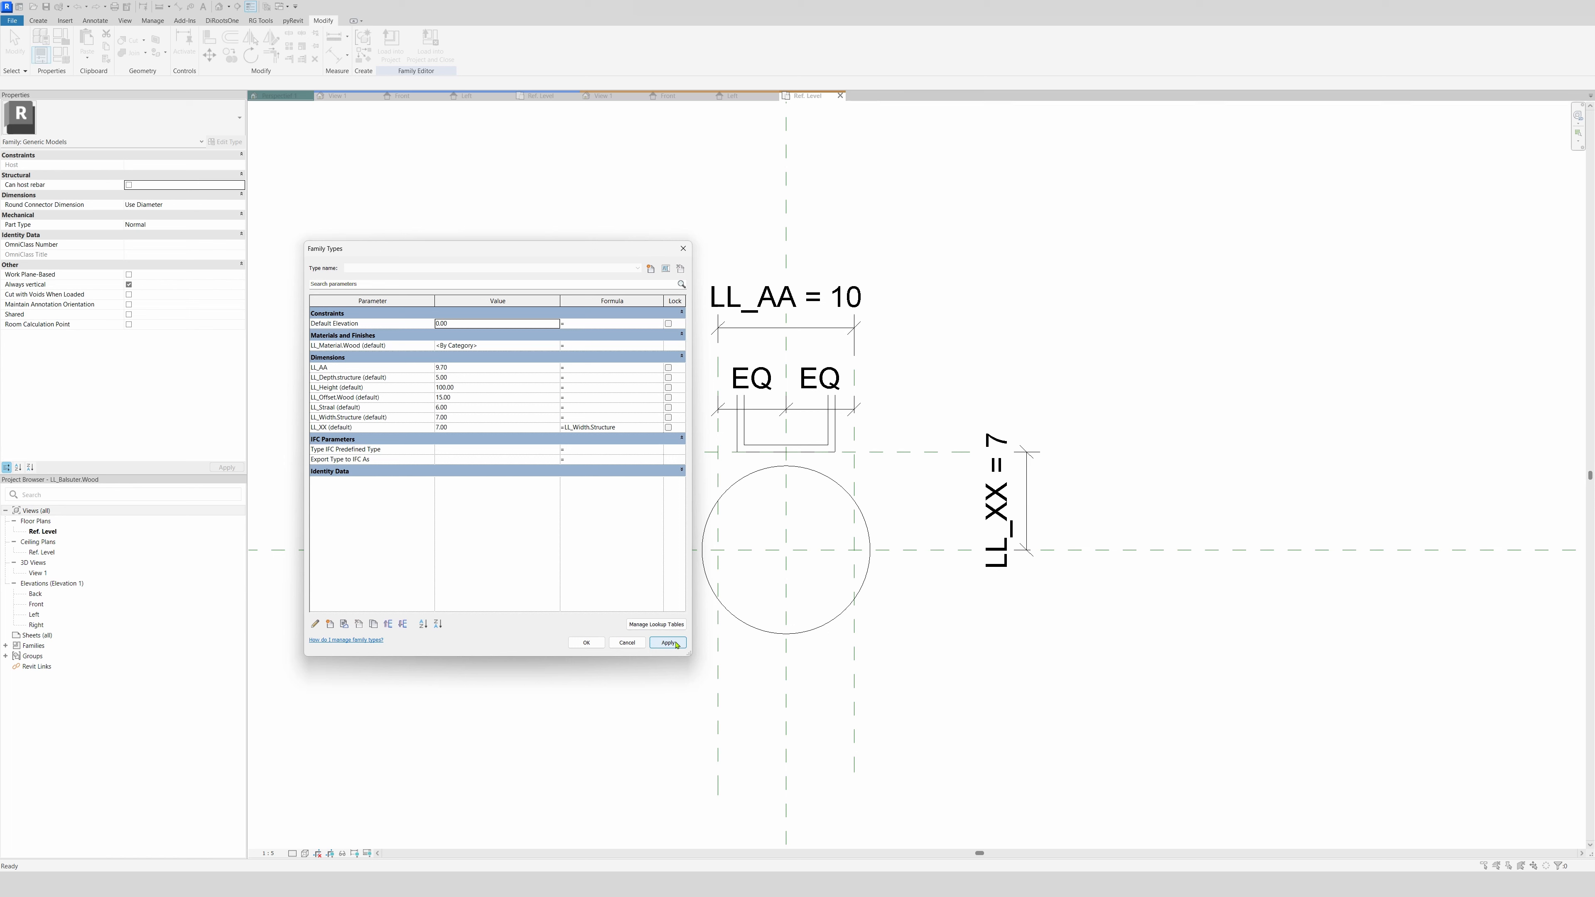
Remove the LL_XX formula and set the value of LL_XX to 0.5
left_click(622, 428)
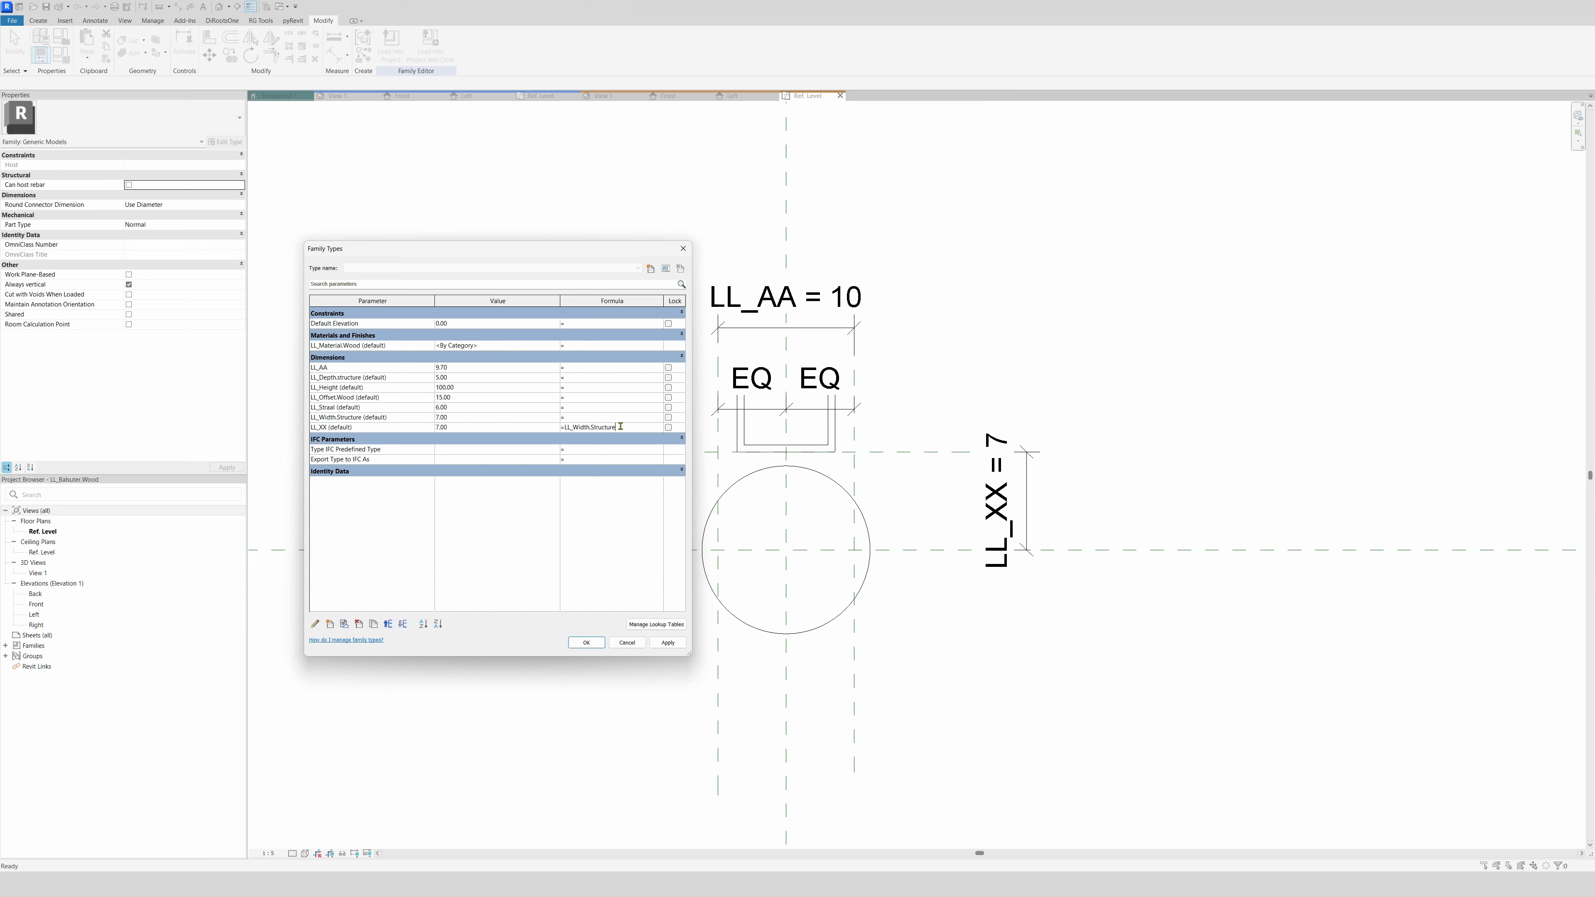
left_click_drag(620, 427, 563, 427)
key("BackSpace")
left_click(452, 427)
left_click_drag(452, 428, 398, 435)
type("0.5")
key("Return")
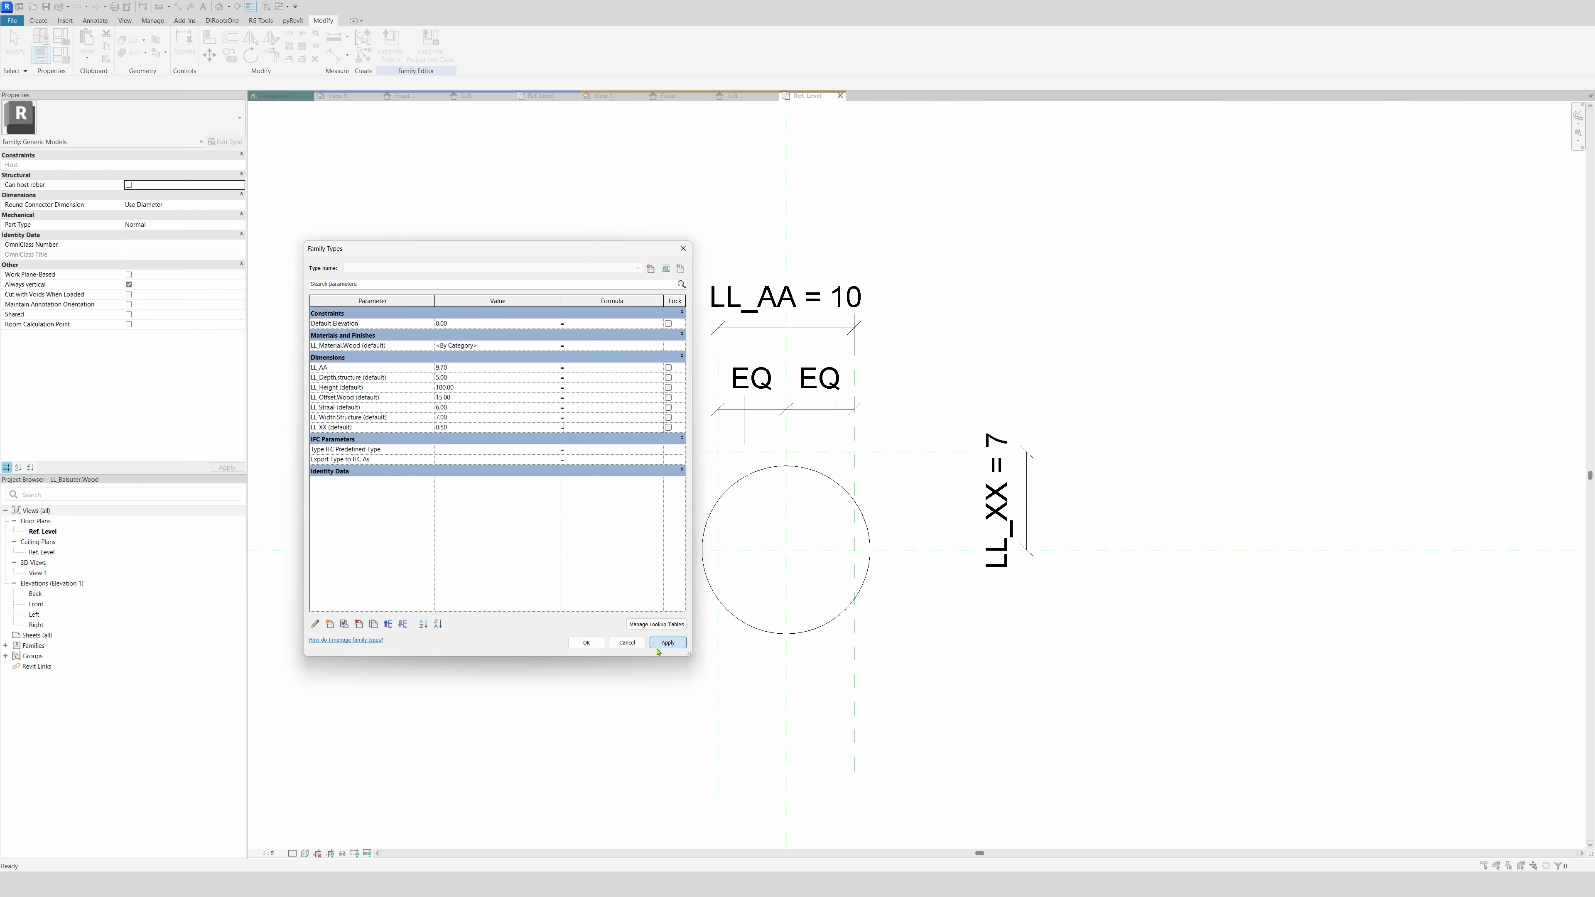
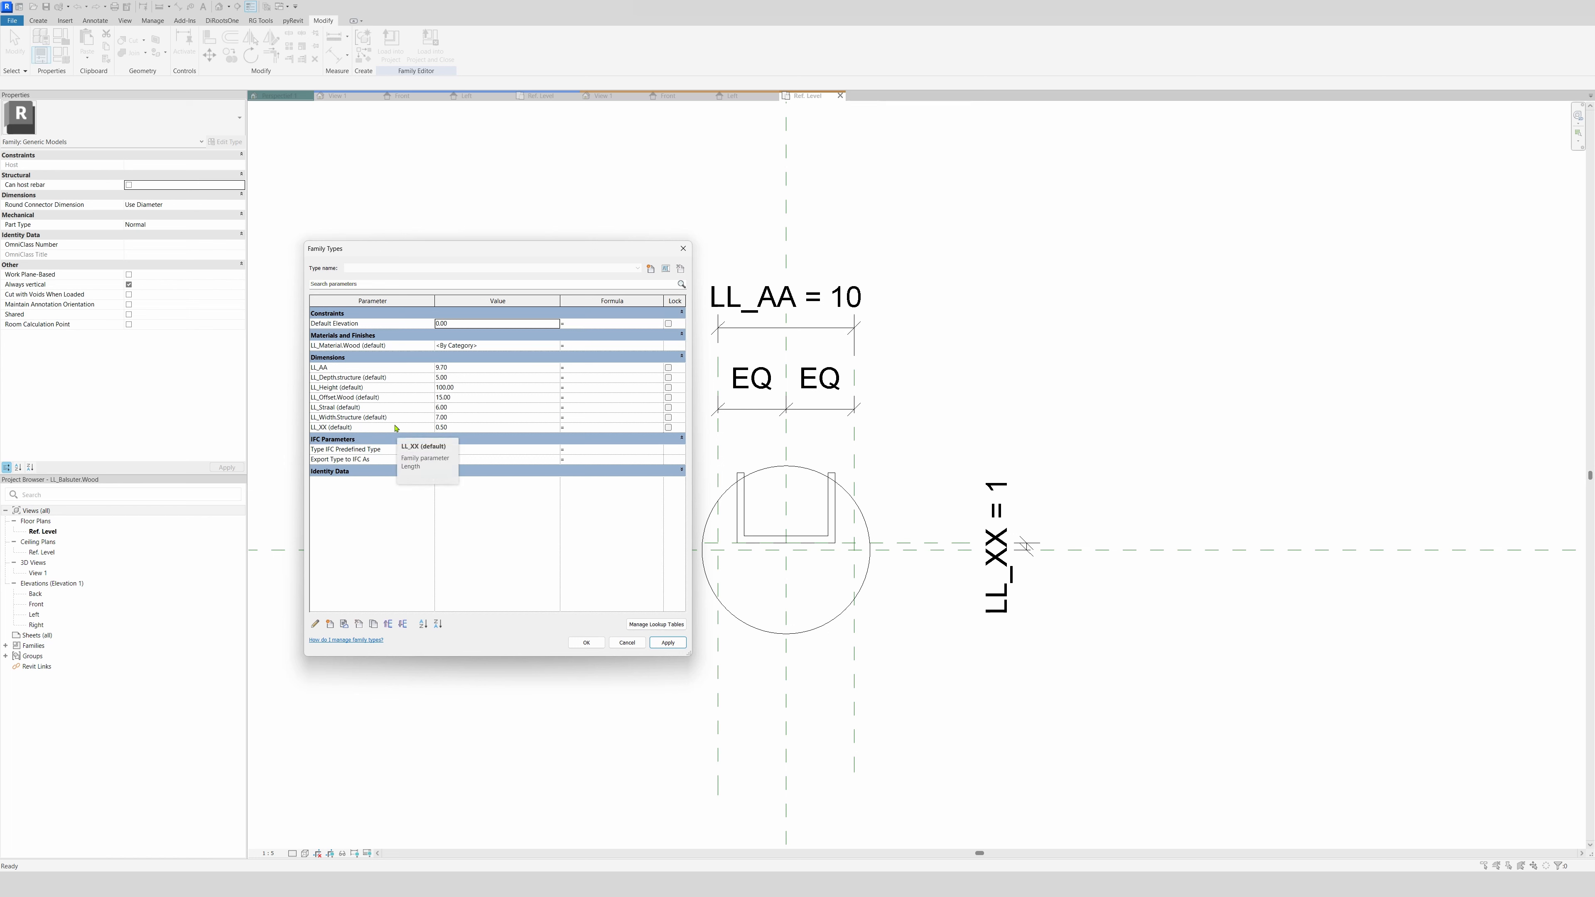
Enter LL_Width.Structure as the formula for LL_AA
left_click(588, 367)
type("LL_Width.Structure")
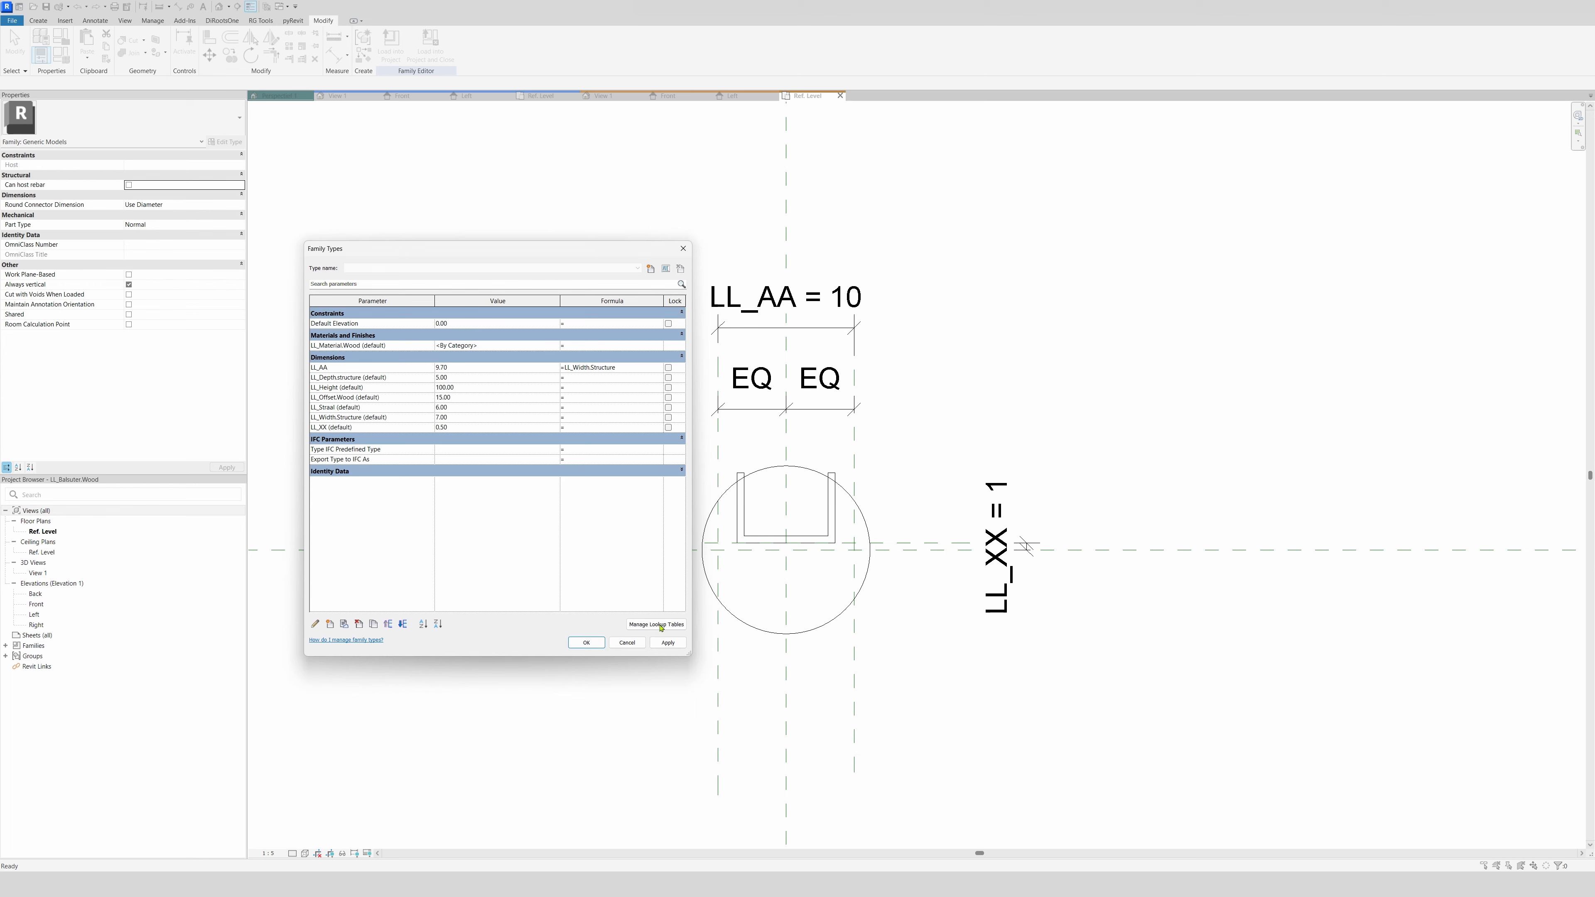
left_click(667, 642)
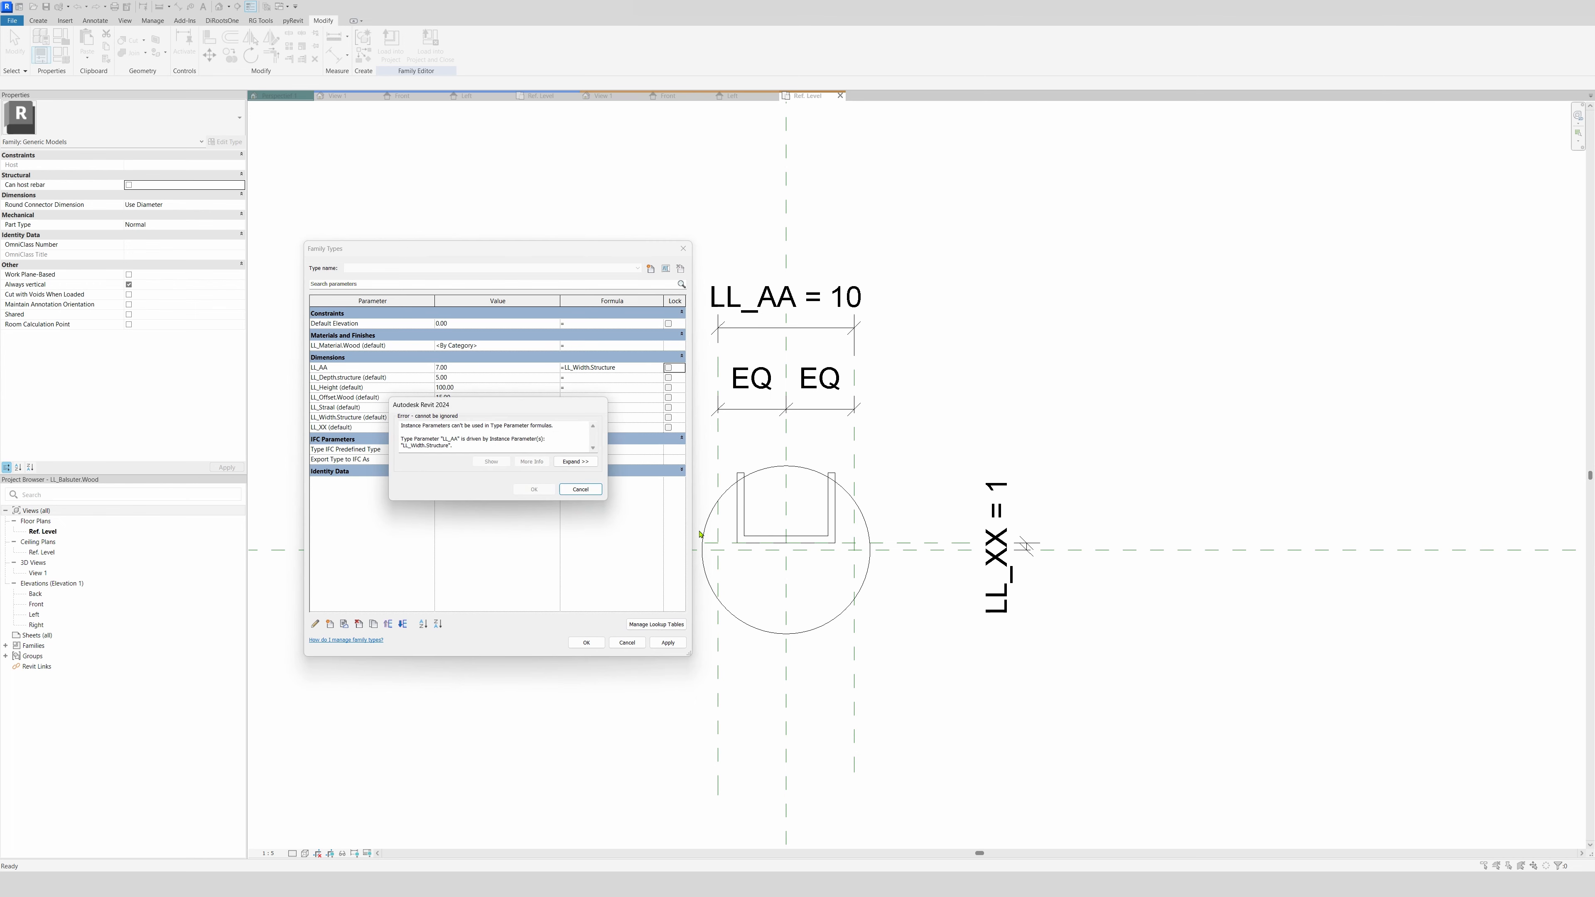
left_click(580, 489)
Change LL_AA to an instance parameter and apply the family type settings
left_click(347, 366)
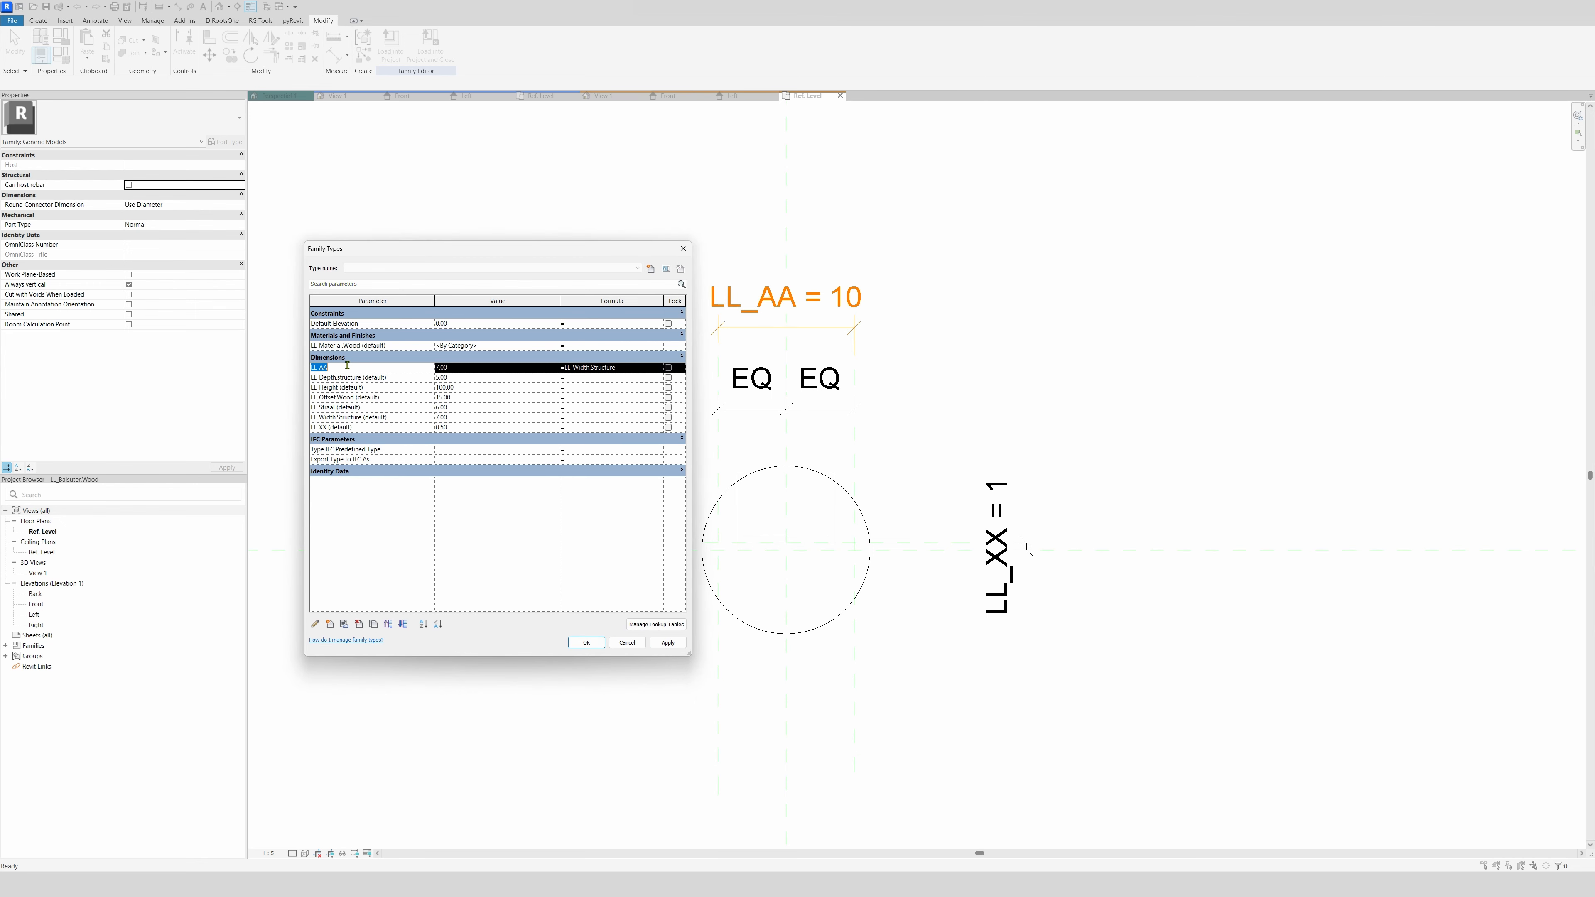
left_click(315, 624)
left_click(464, 356)
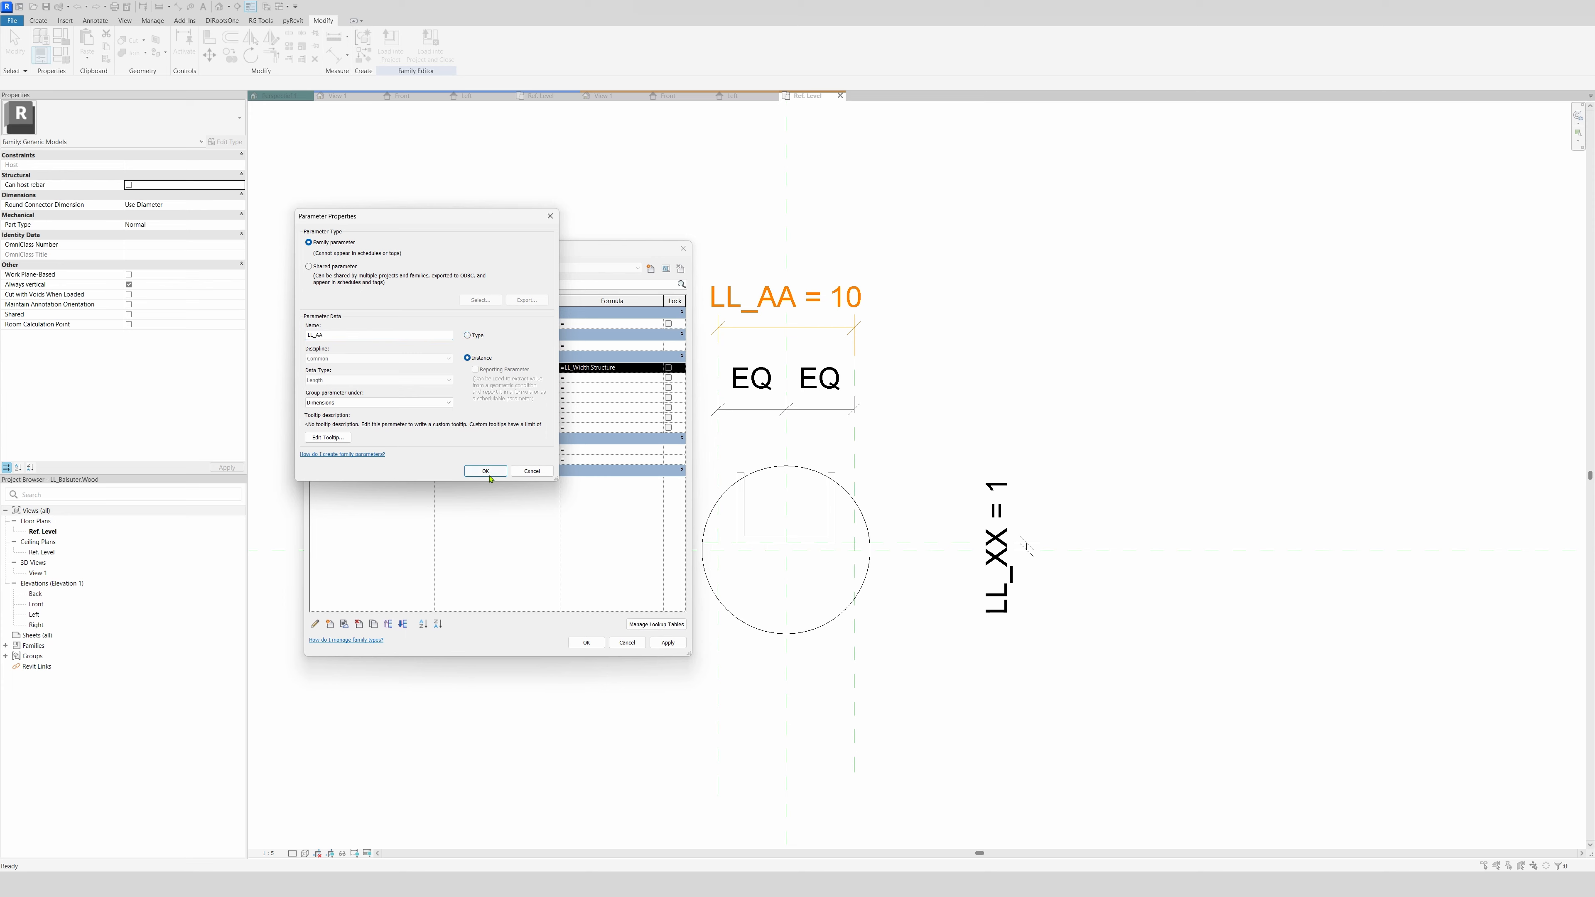
left_click(481, 464)
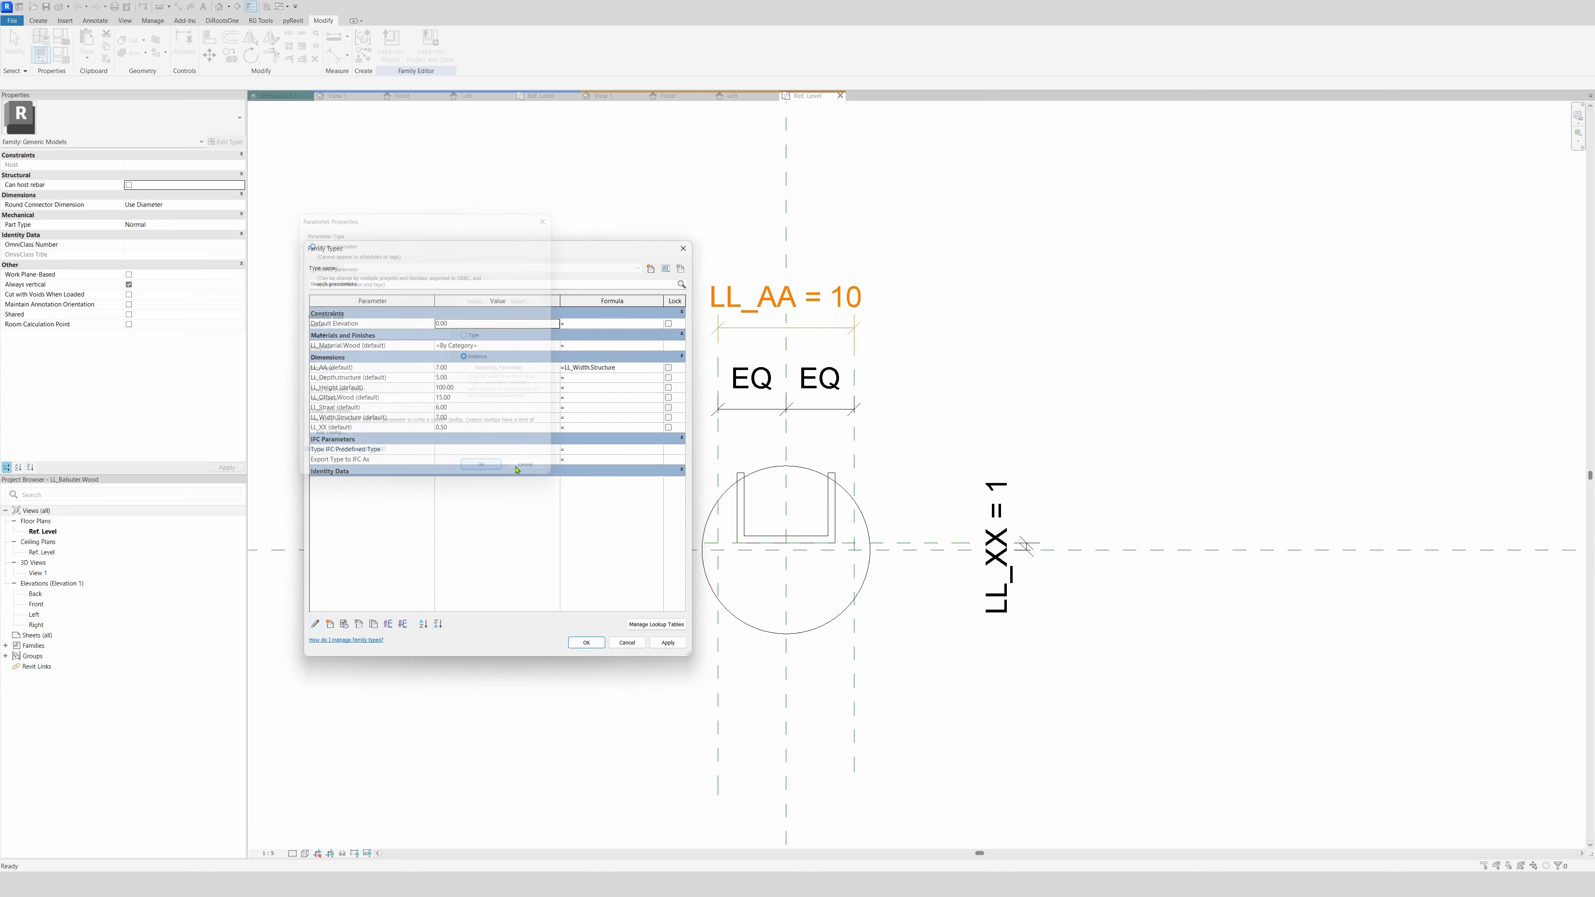
left_click(667, 642)
left_click(586, 642)
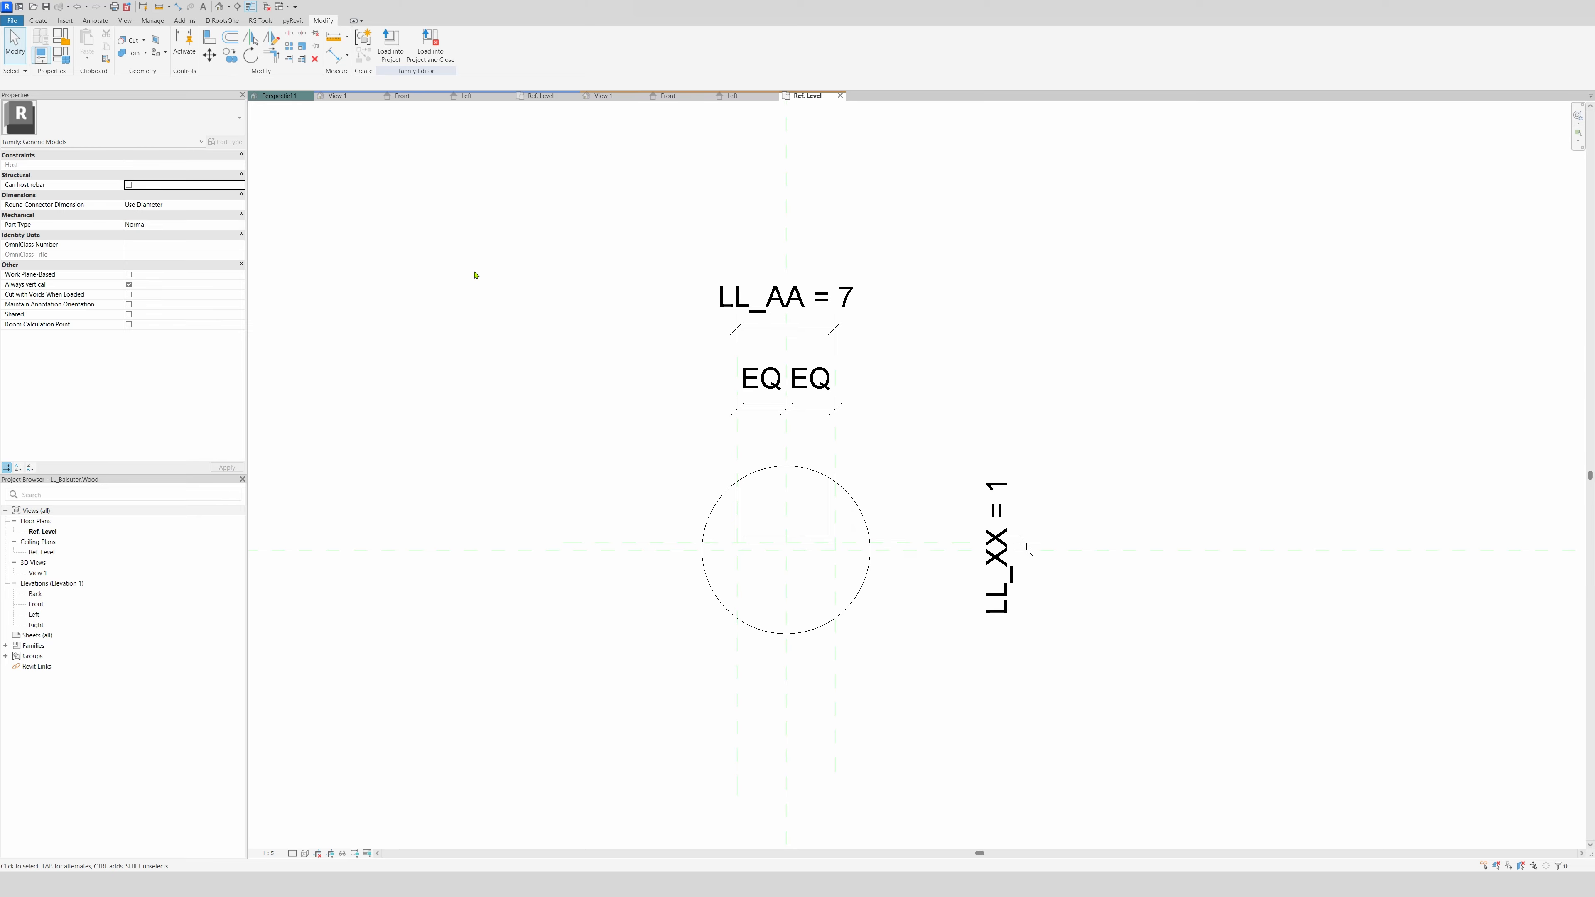
Start a void extrusion in Ref. Level with sketch lines picked from the two outer vertical planes and the horizontal plane behind the U-channel
left_click(38, 20)
left_click(202, 55)
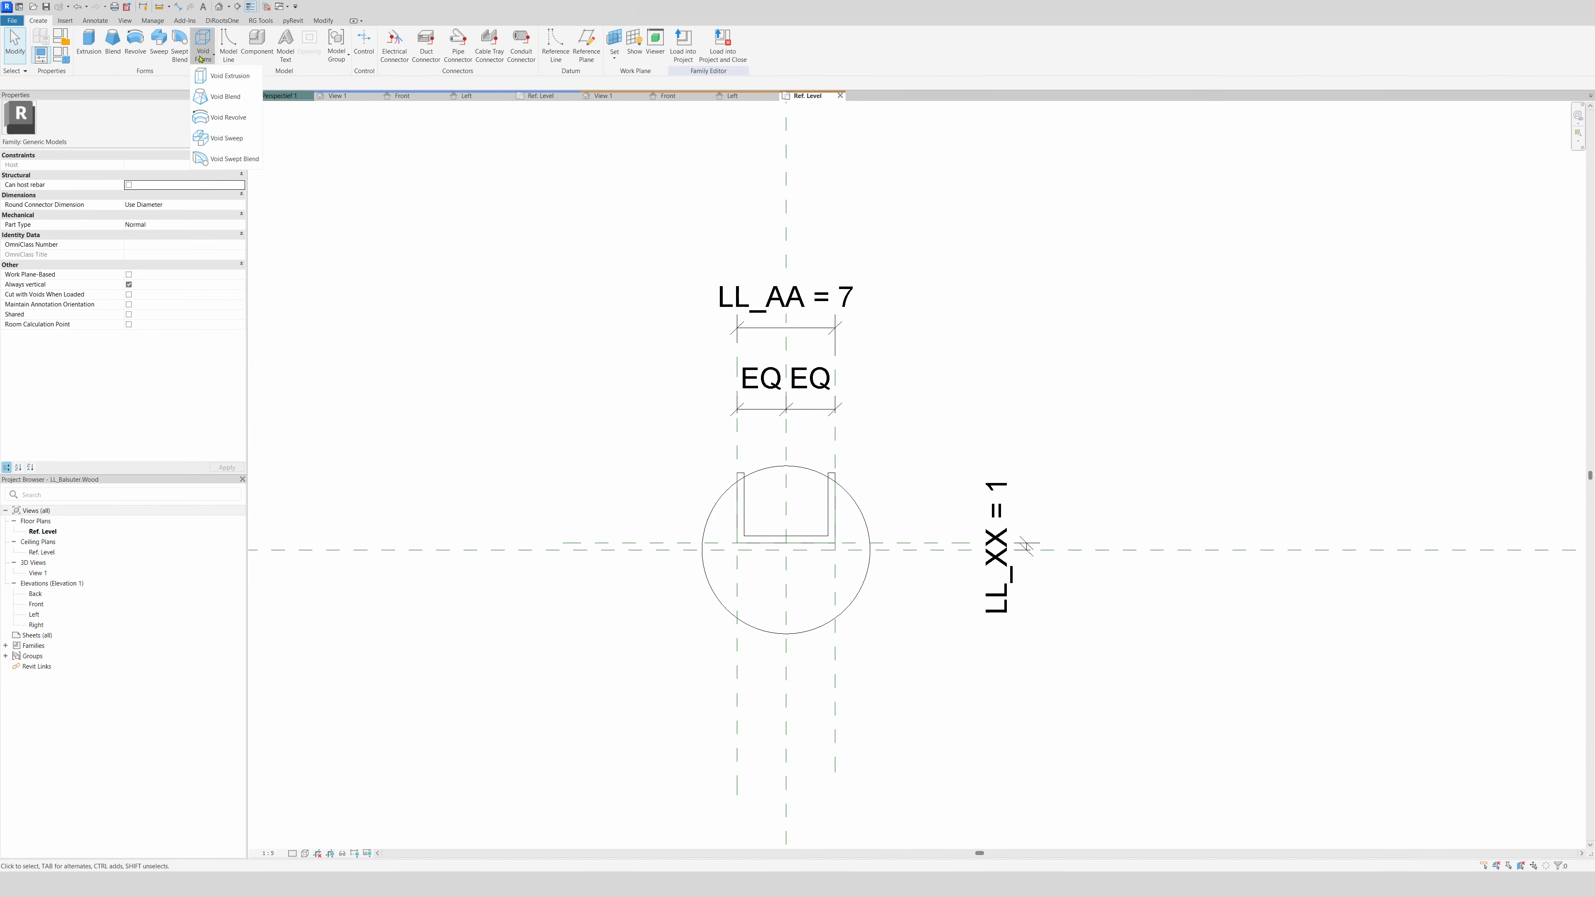
left_click(226, 75)
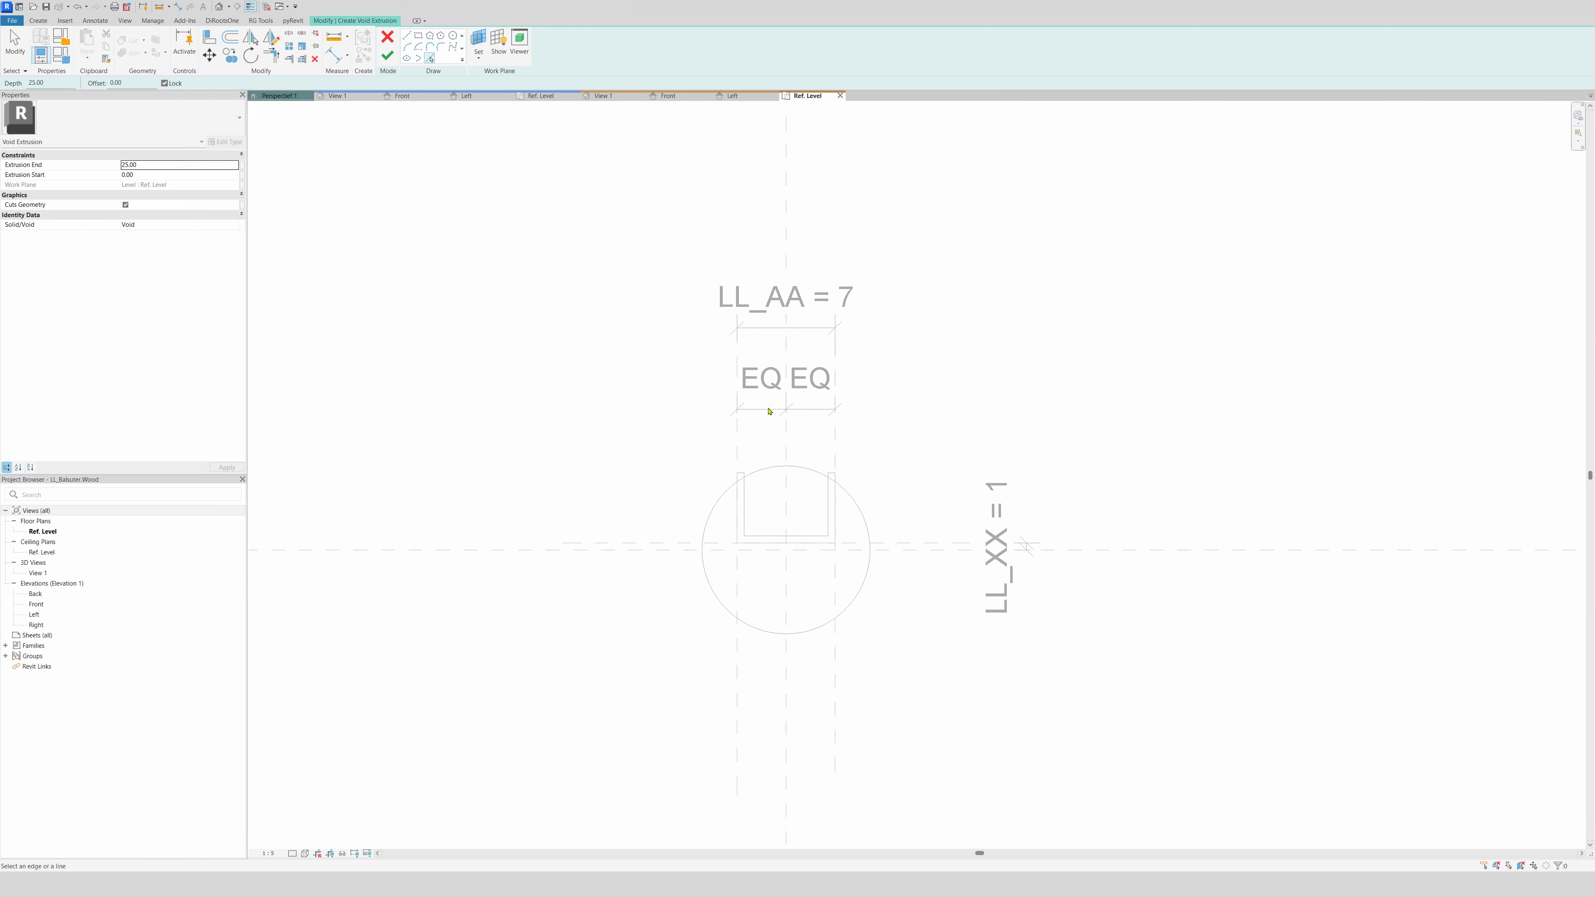
left_click(737, 446)
left_click(835, 443)
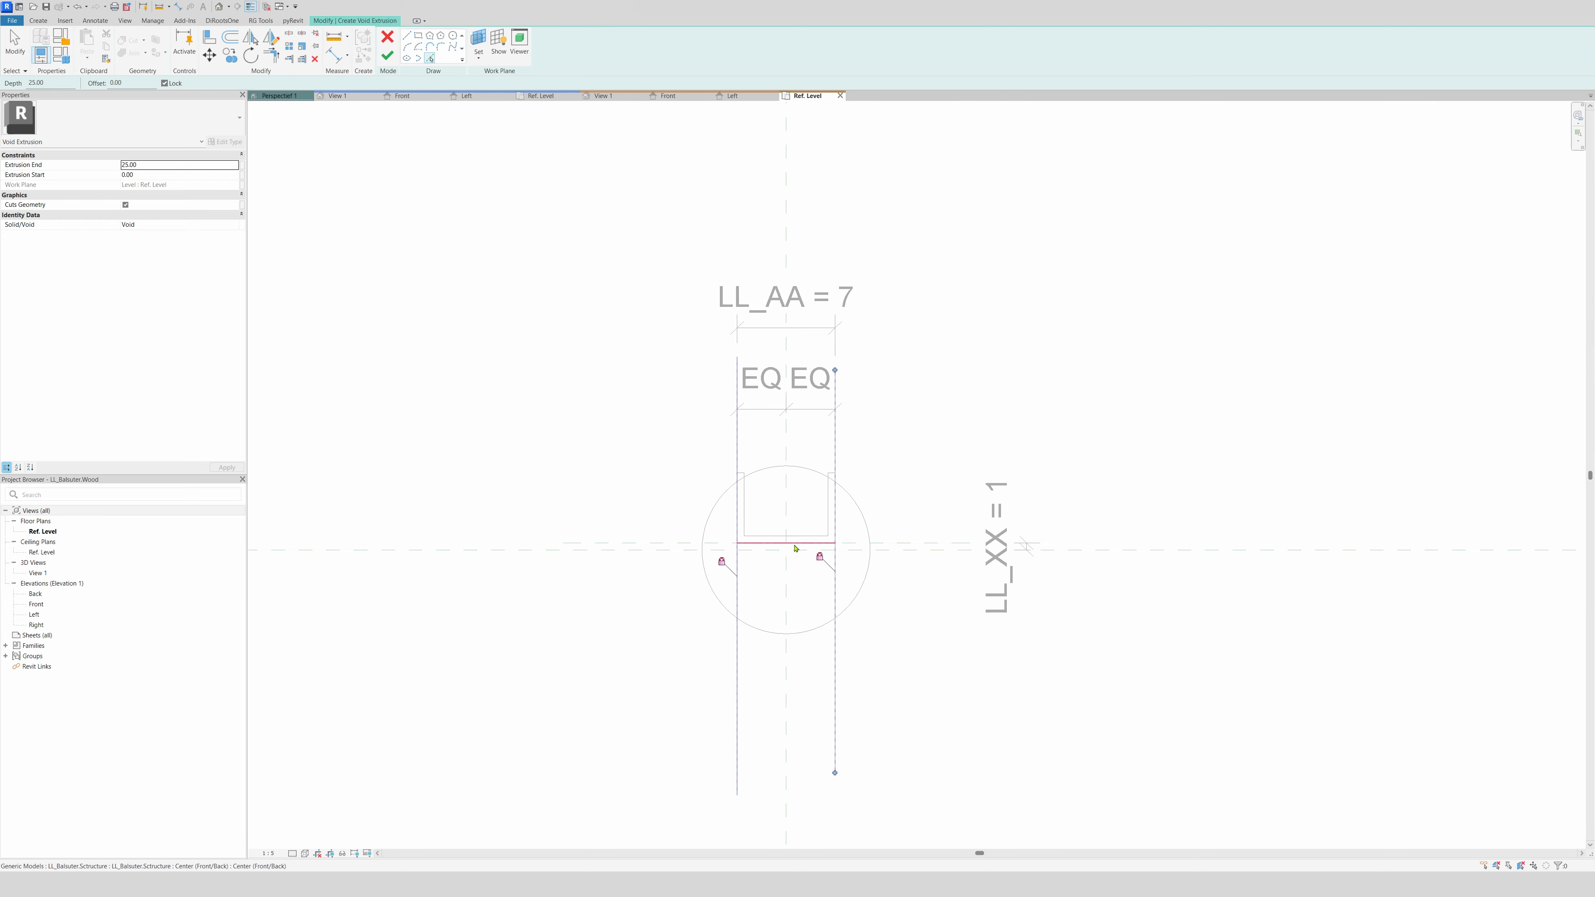
left_click(605, 544)
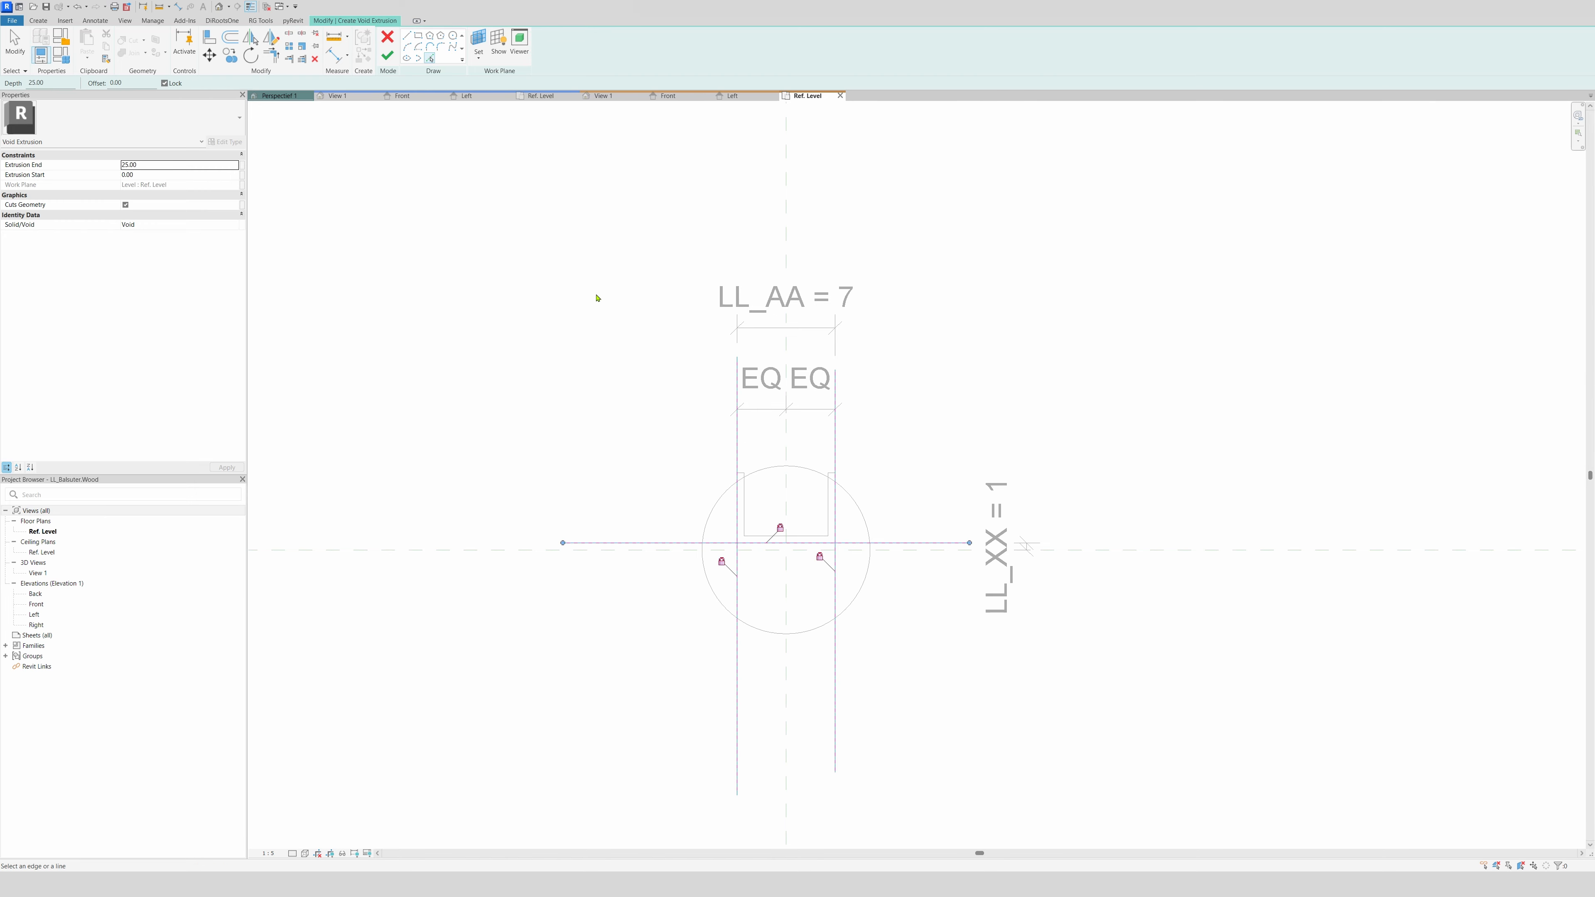
Sketch a horizontal line about 11.5 cm long just above the post circle, crossing both vertical sketch lines
left_click(406, 36)
left_click(719, 435)
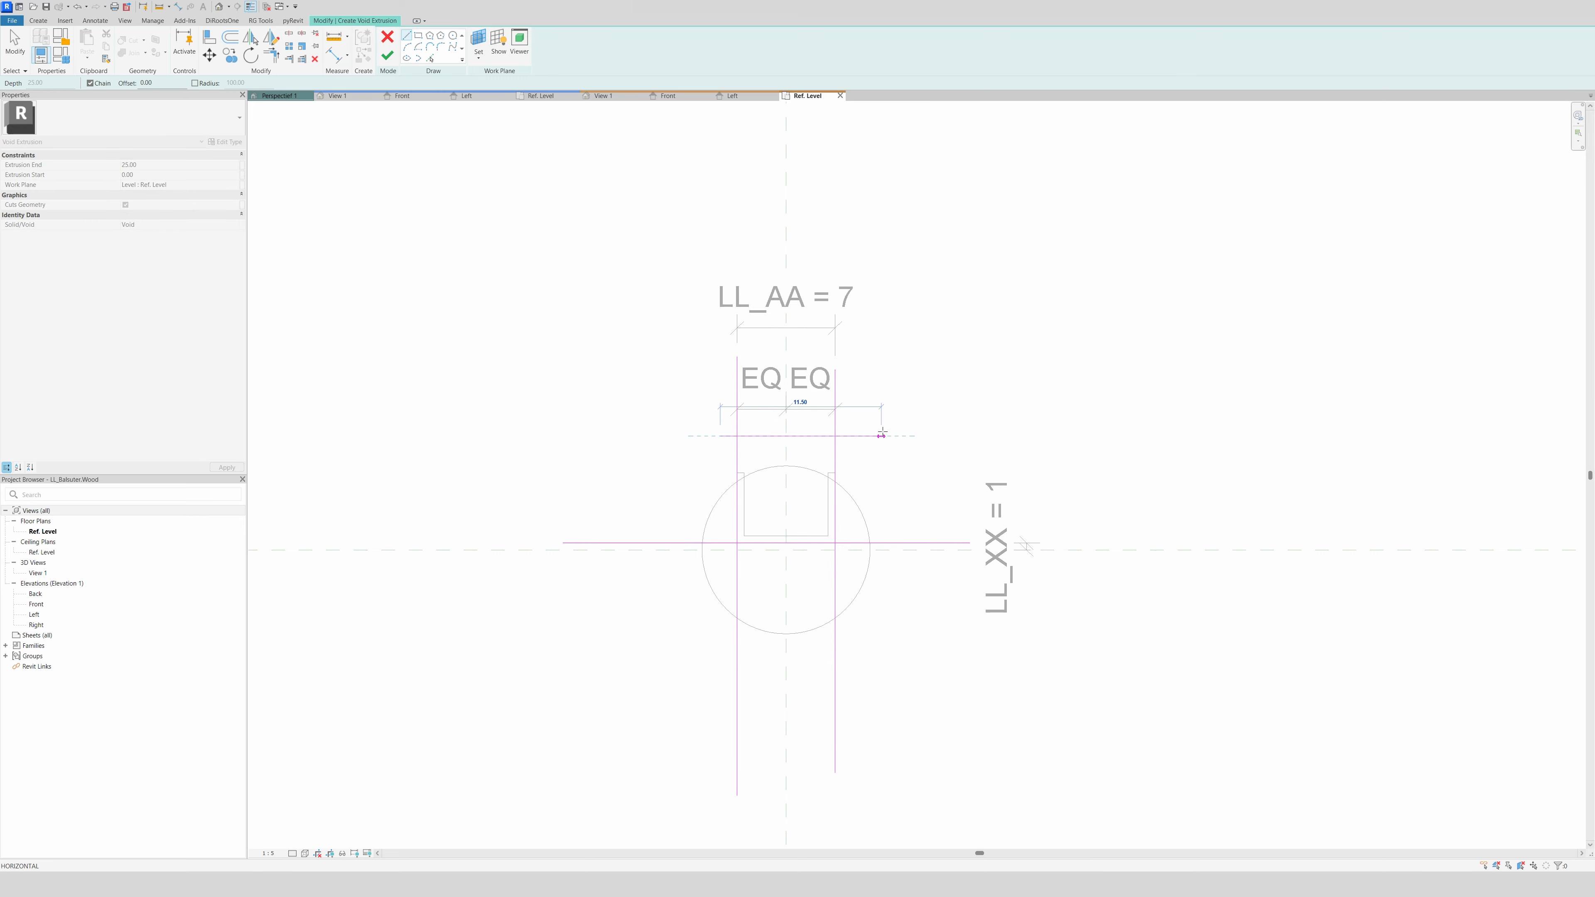
left_click(882, 435)
key("Escape")
key("Escape")
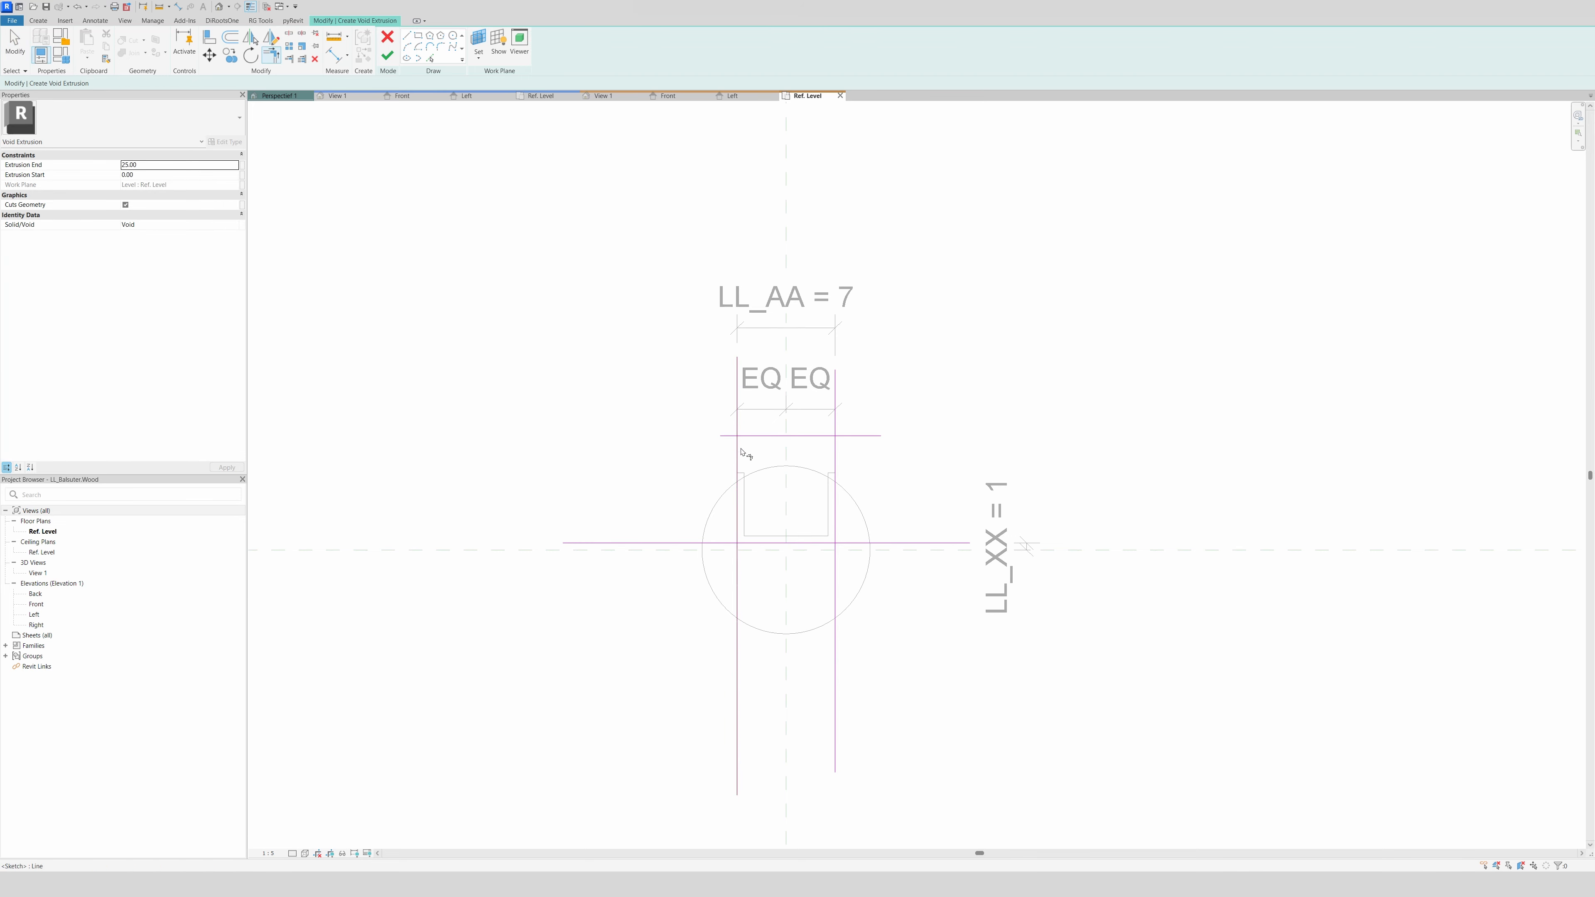
Trim the four void sketch lines to corners so they form a closed rectangle around the U-channel
left_click(808, 436)
left_click(737, 442)
left_click(798, 436)
left_click(836, 450)
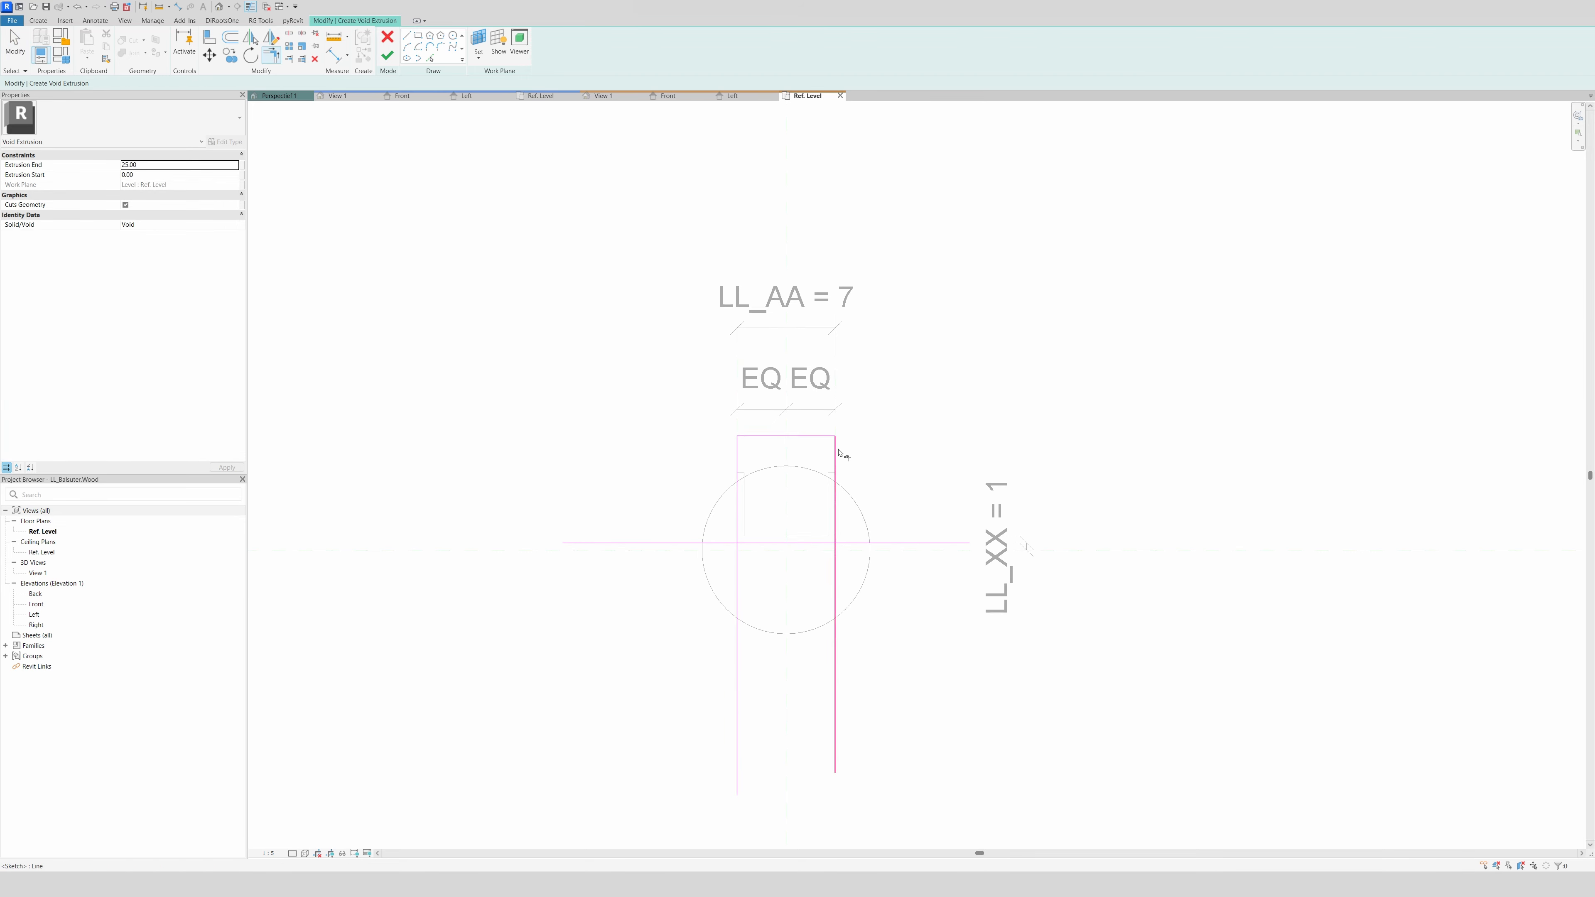
left_click(835, 454)
left_click(812, 543)
left_click(793, 543)
left_click(738, 506)
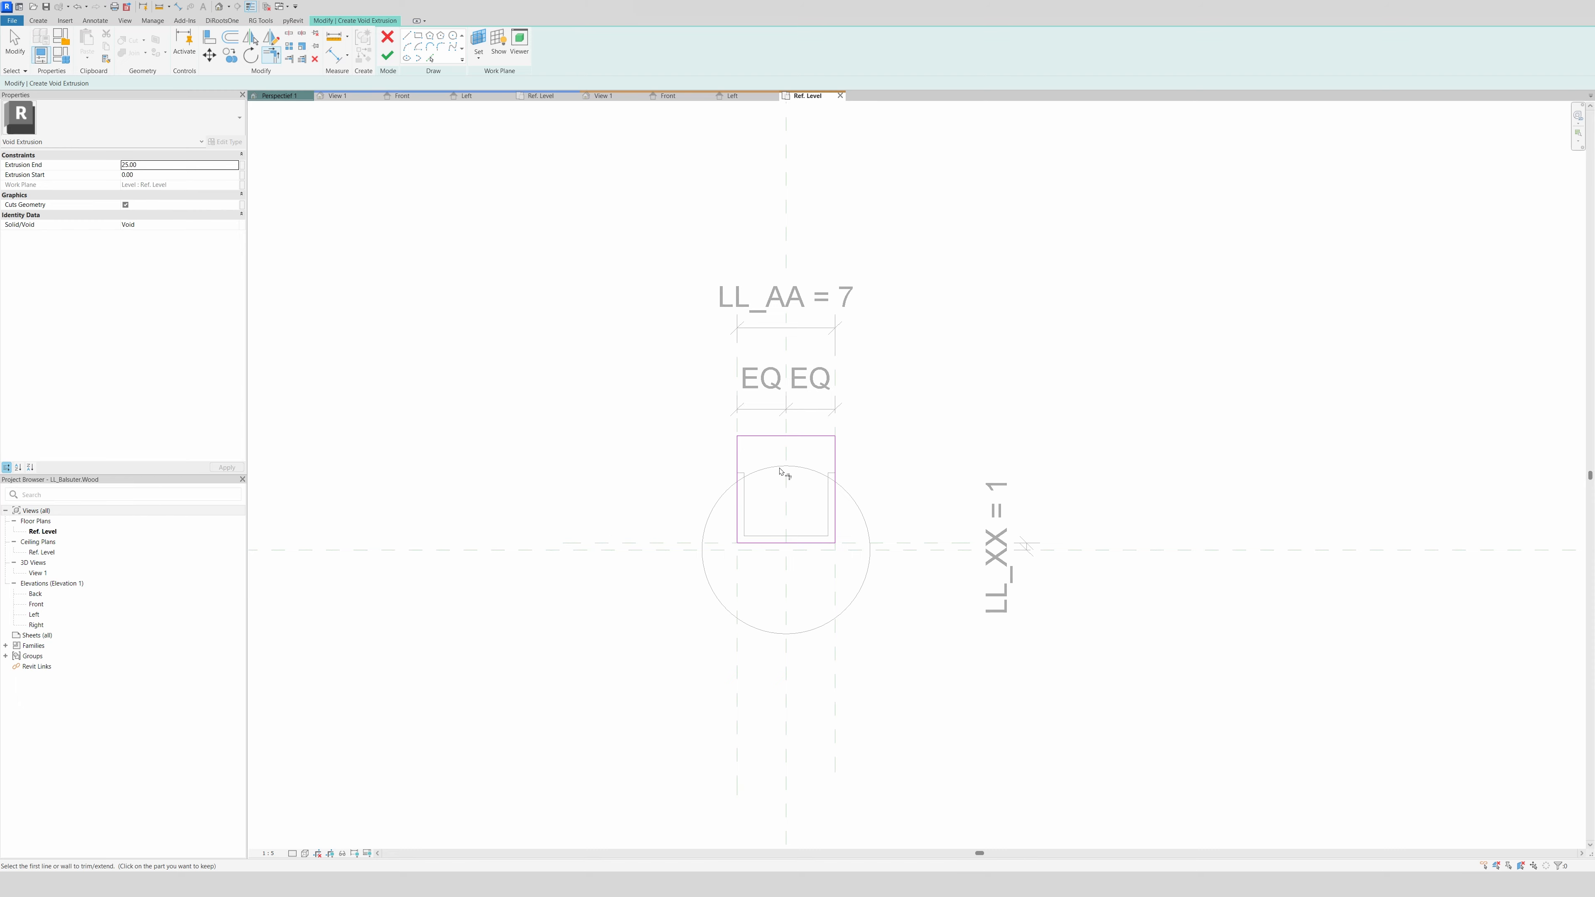
key("Escape")
key("Escape")
Stretch the void rectangle's upper edge further beyond the open side of the U-channel and finish the void extrusion
mouse_move(780, 436)
left_mouse_down()
mouse_move(783, 193)
mouse_move(777, 355)
left_mouse_up()
left_click(564, 323)
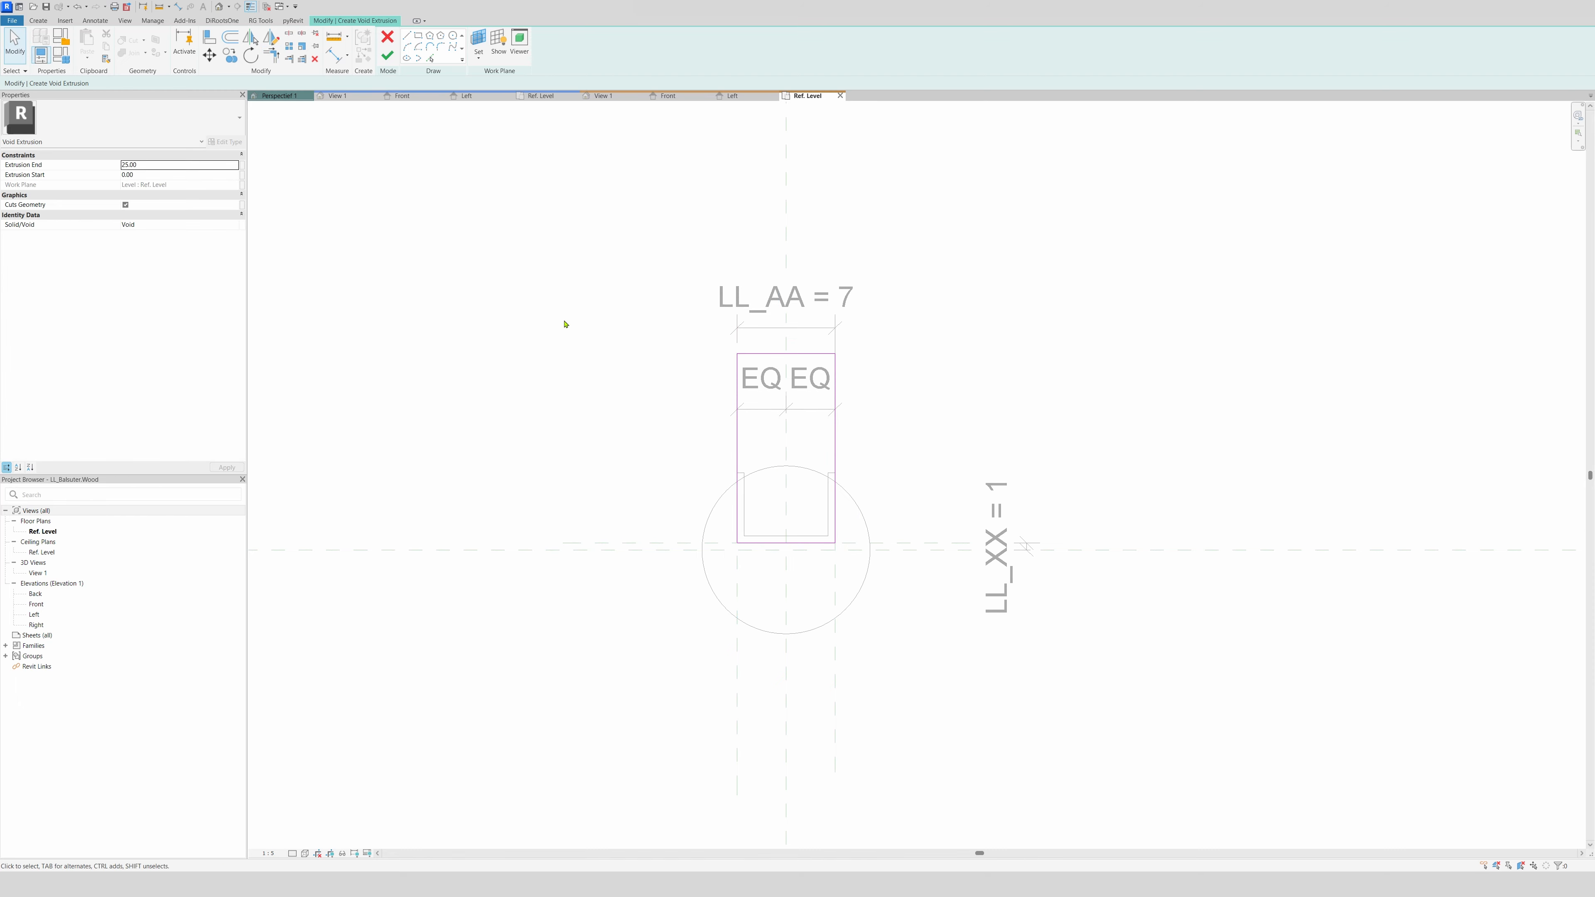
left_click(387, 55)
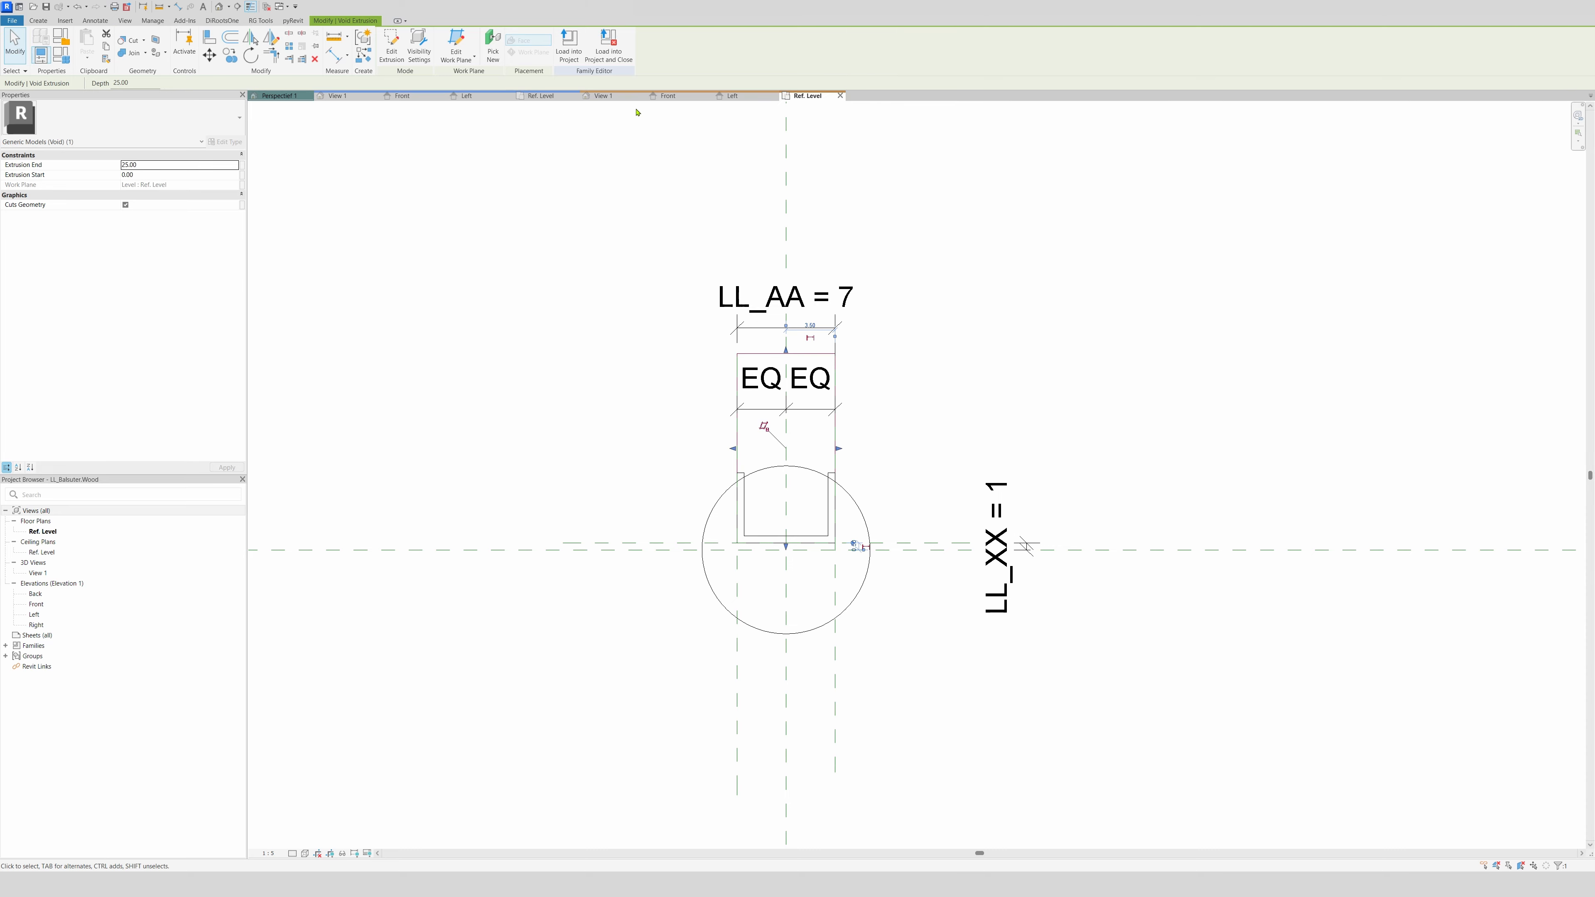
In the Front elevation, extend the void's top to the LL_Height plane and lock its bottom to Ref. Level
left_click(668, 95)
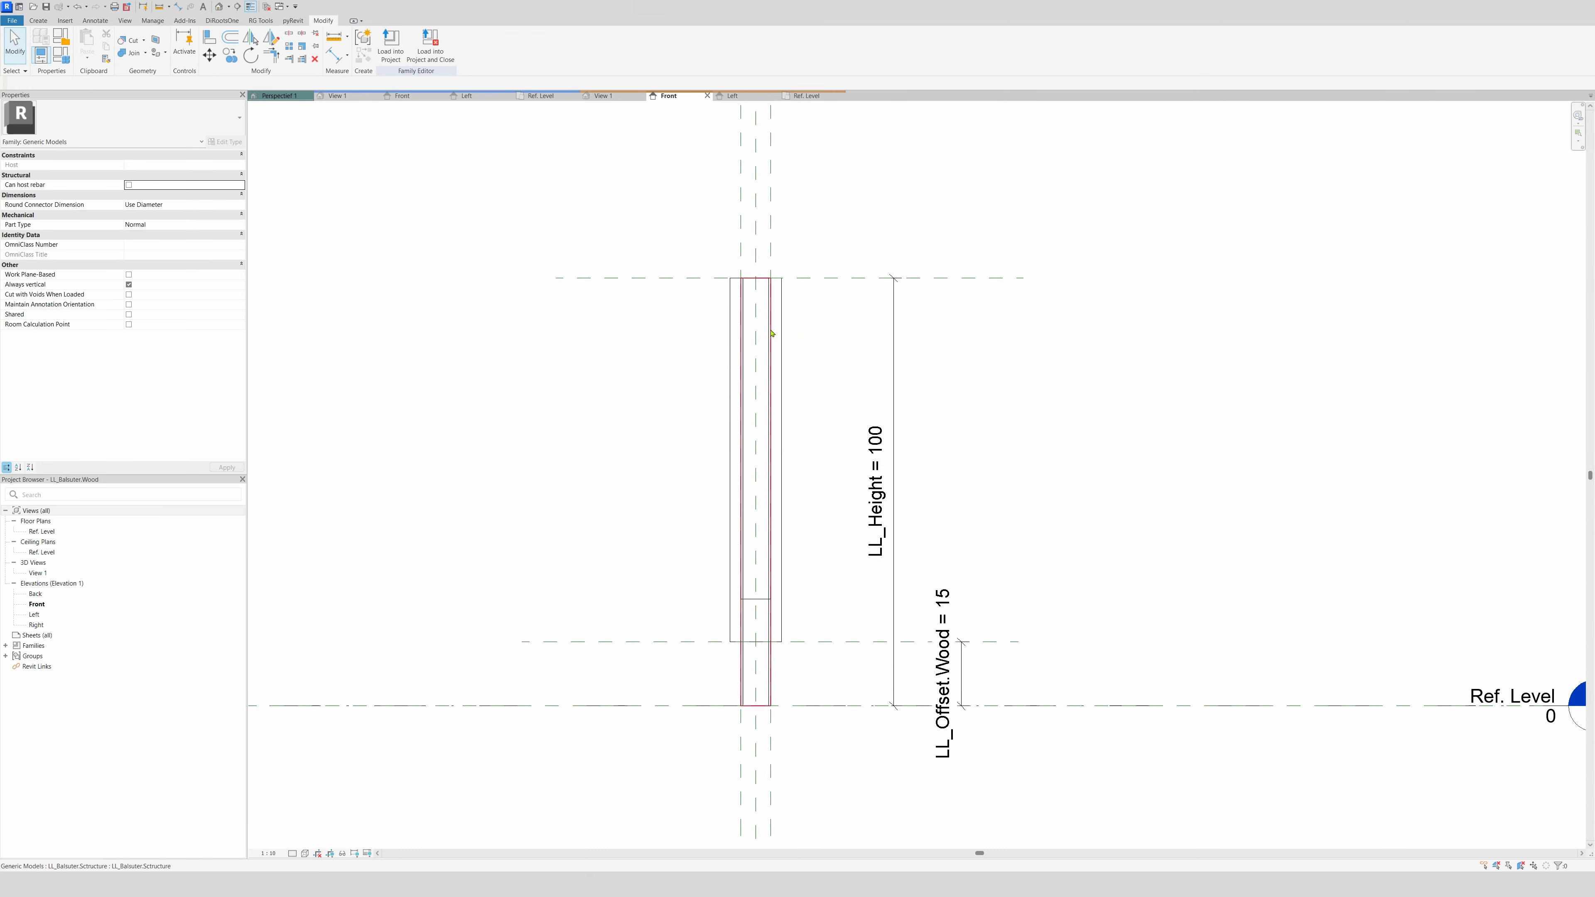
left_click(756, 613)
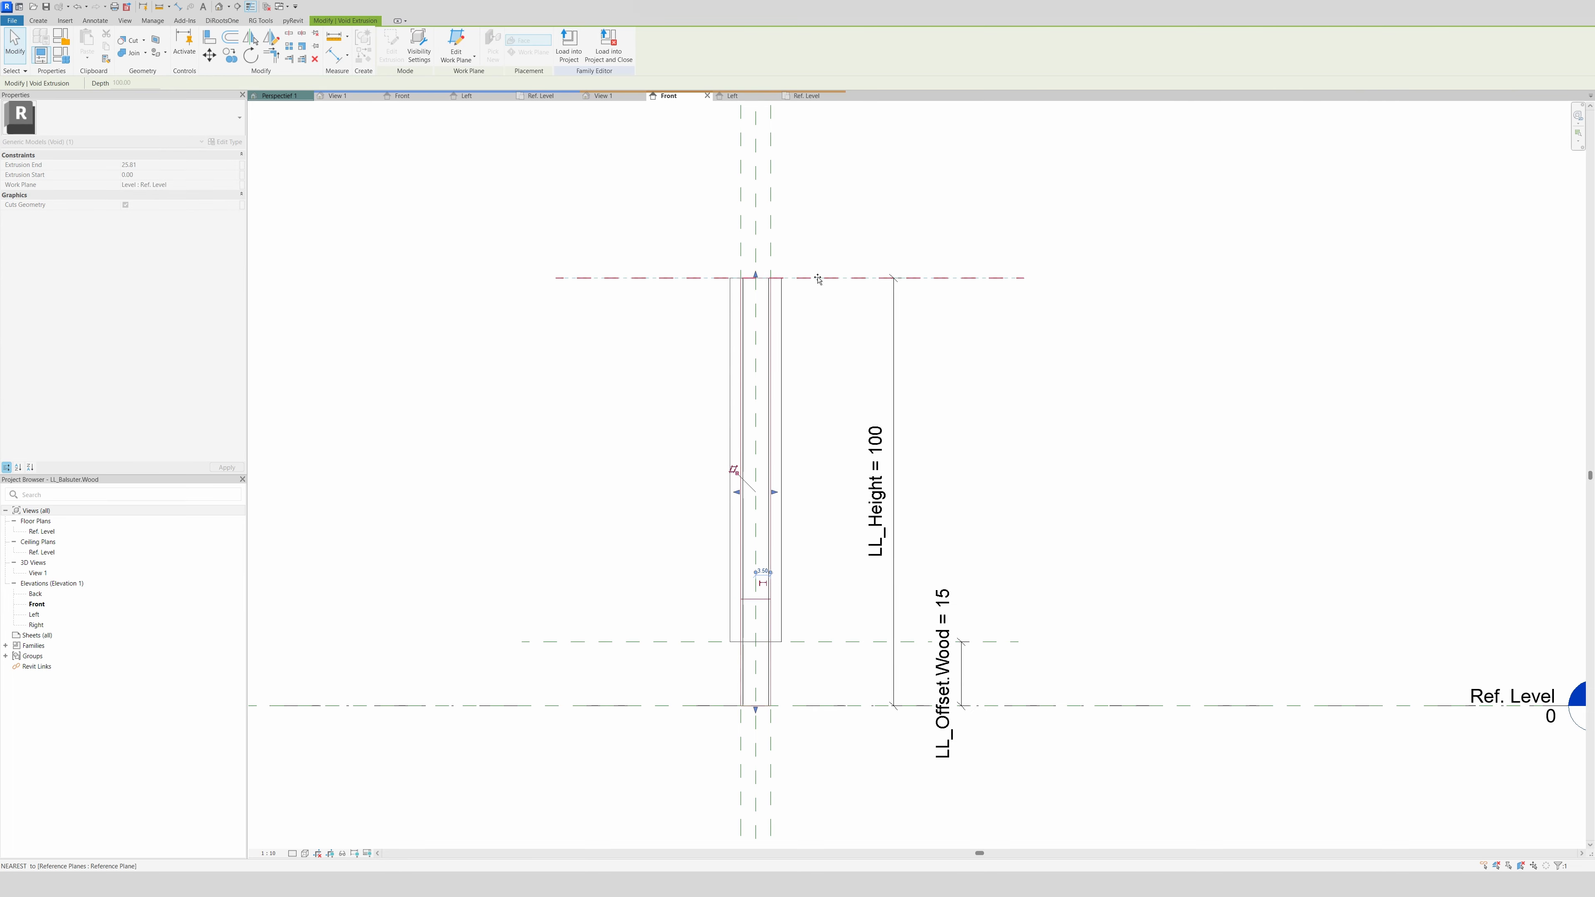
left_click_drag(819, 279, 805, 260)
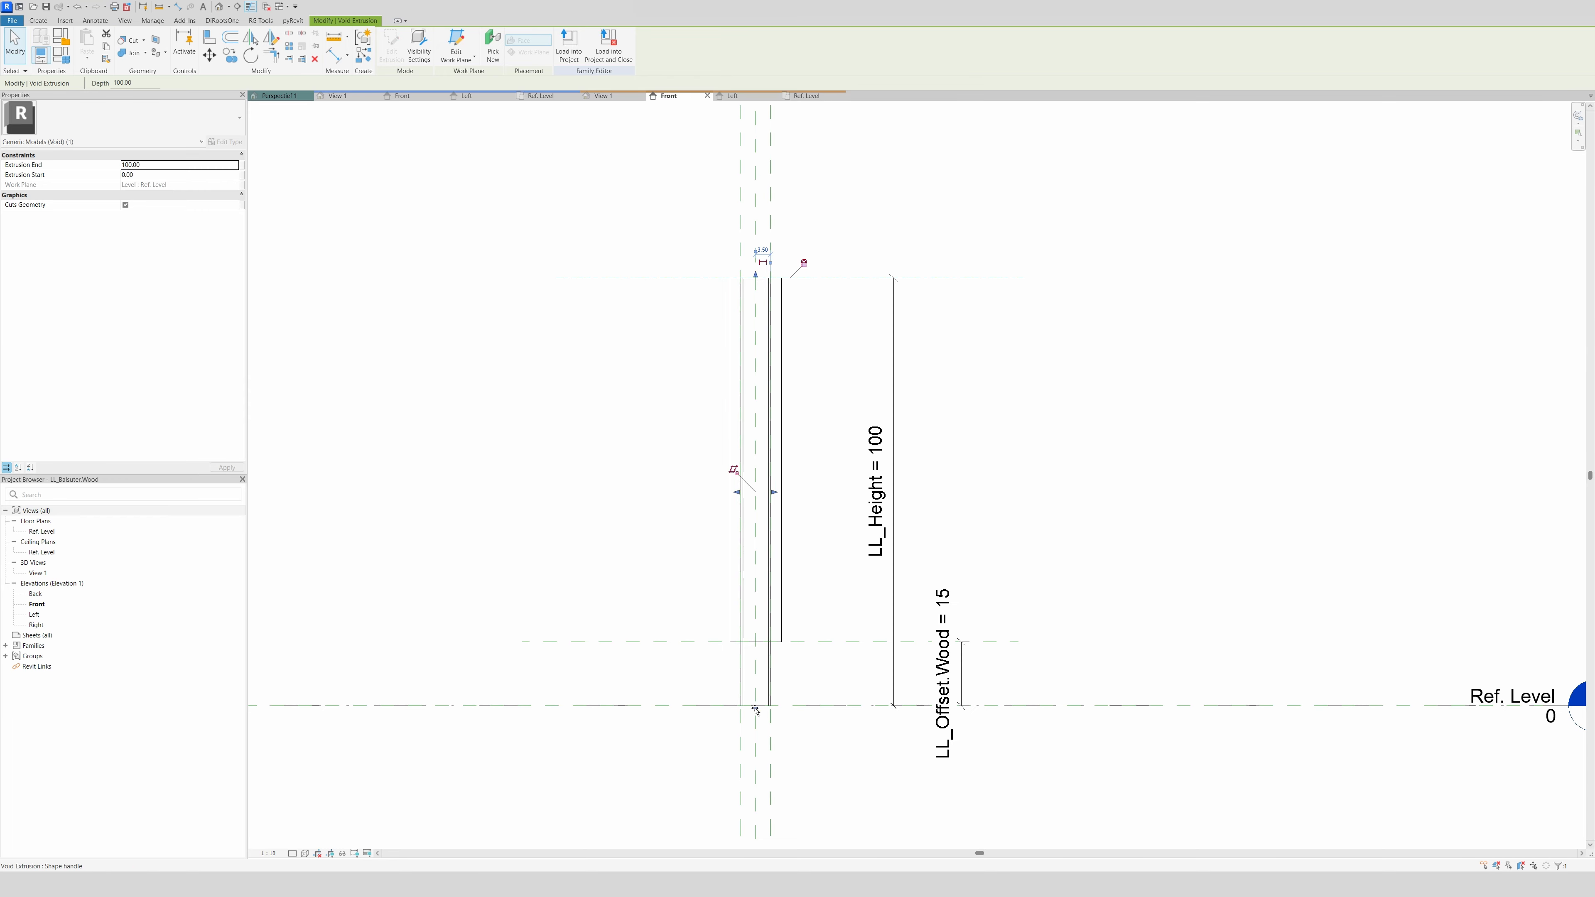
left_click_drag(755, 710, 904, 713)
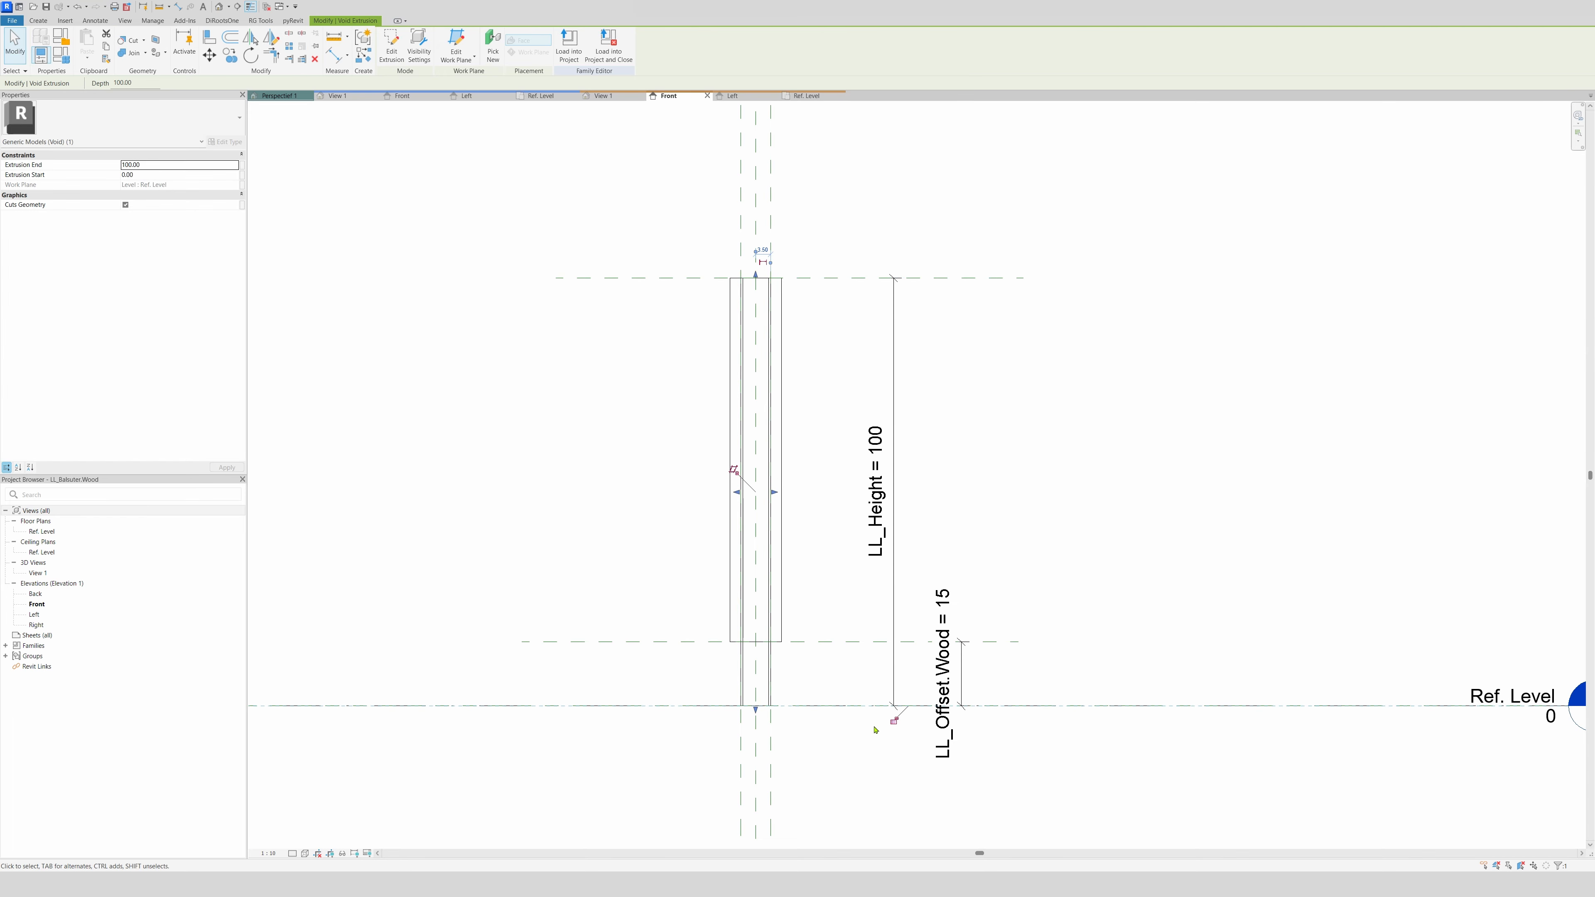
left_click(893, 720)
key("Escape")
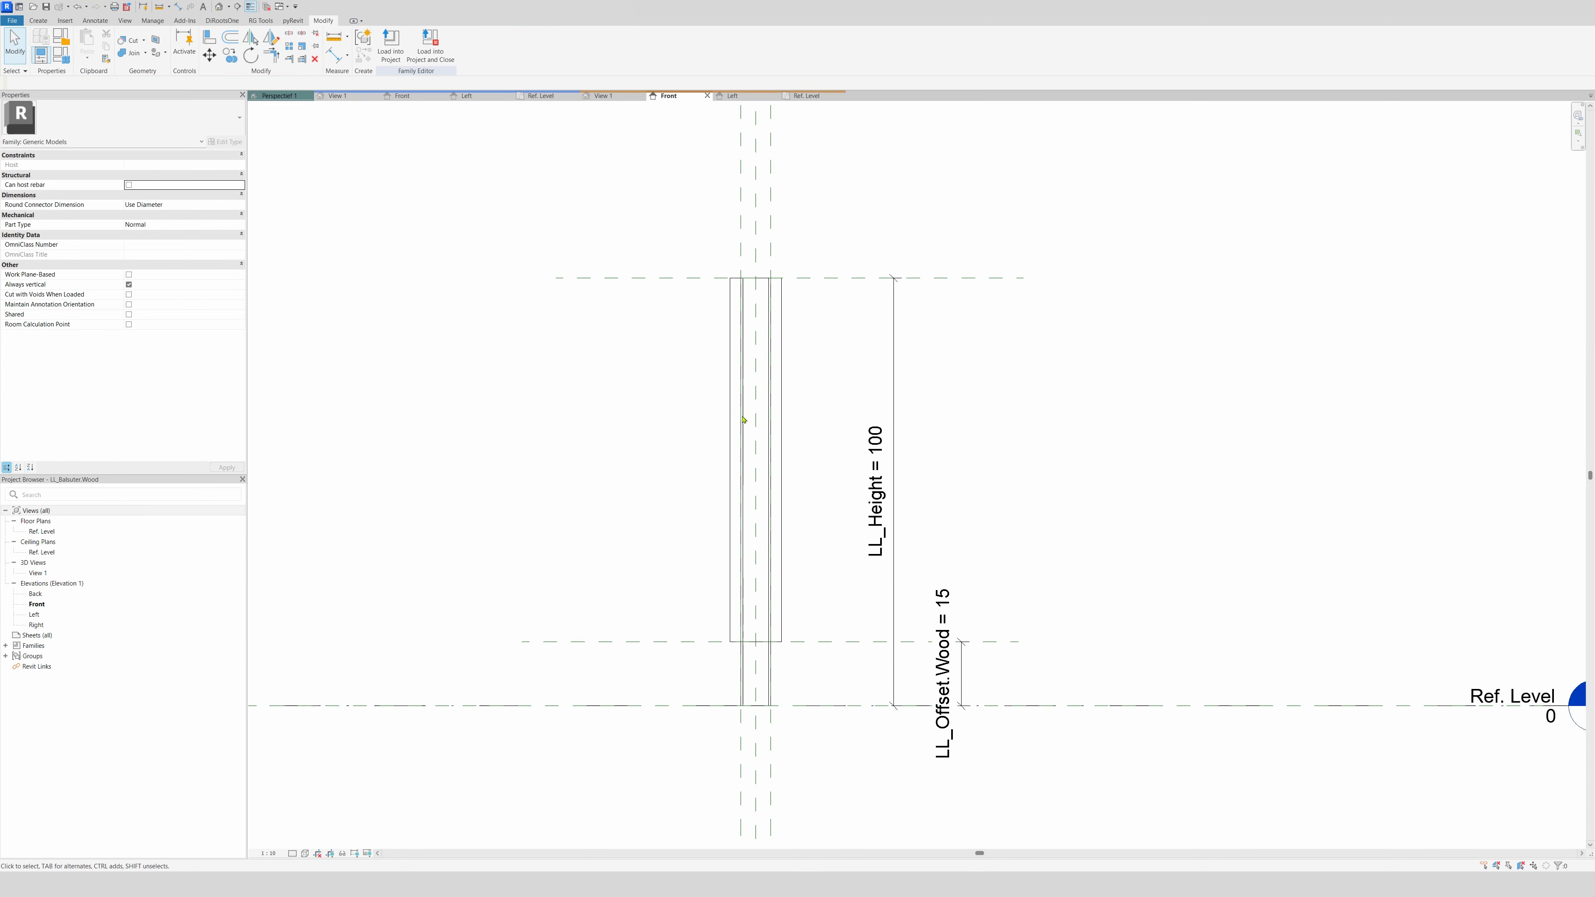
Show the 3D view and save a copy of the family as LL_Baluster.Combined
left_click(612, 97)
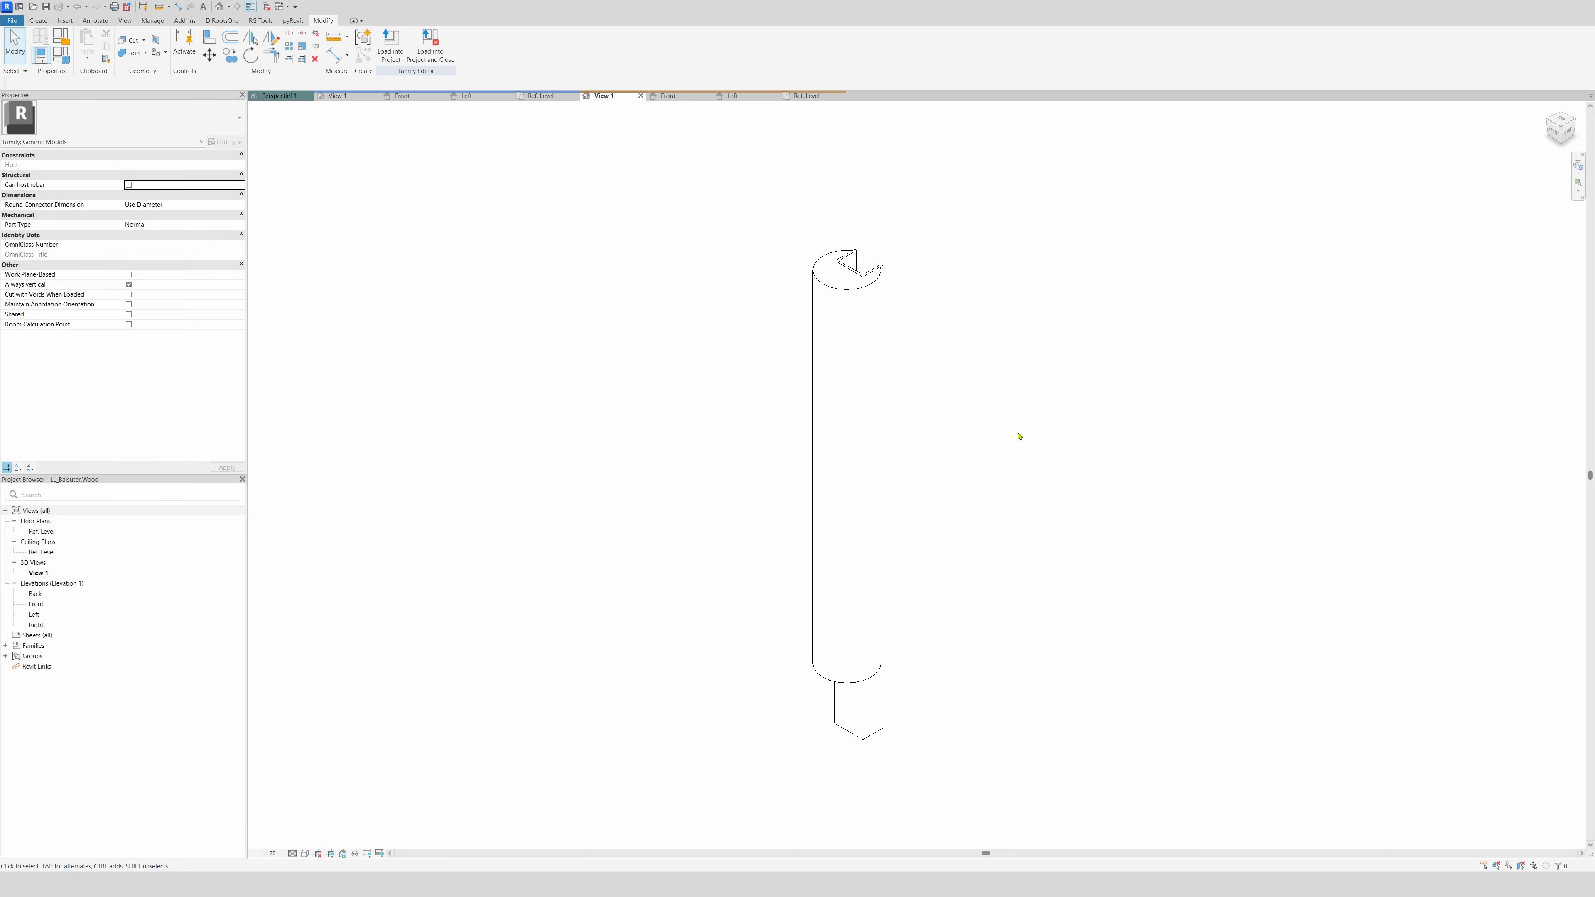
left_click(13, 21)
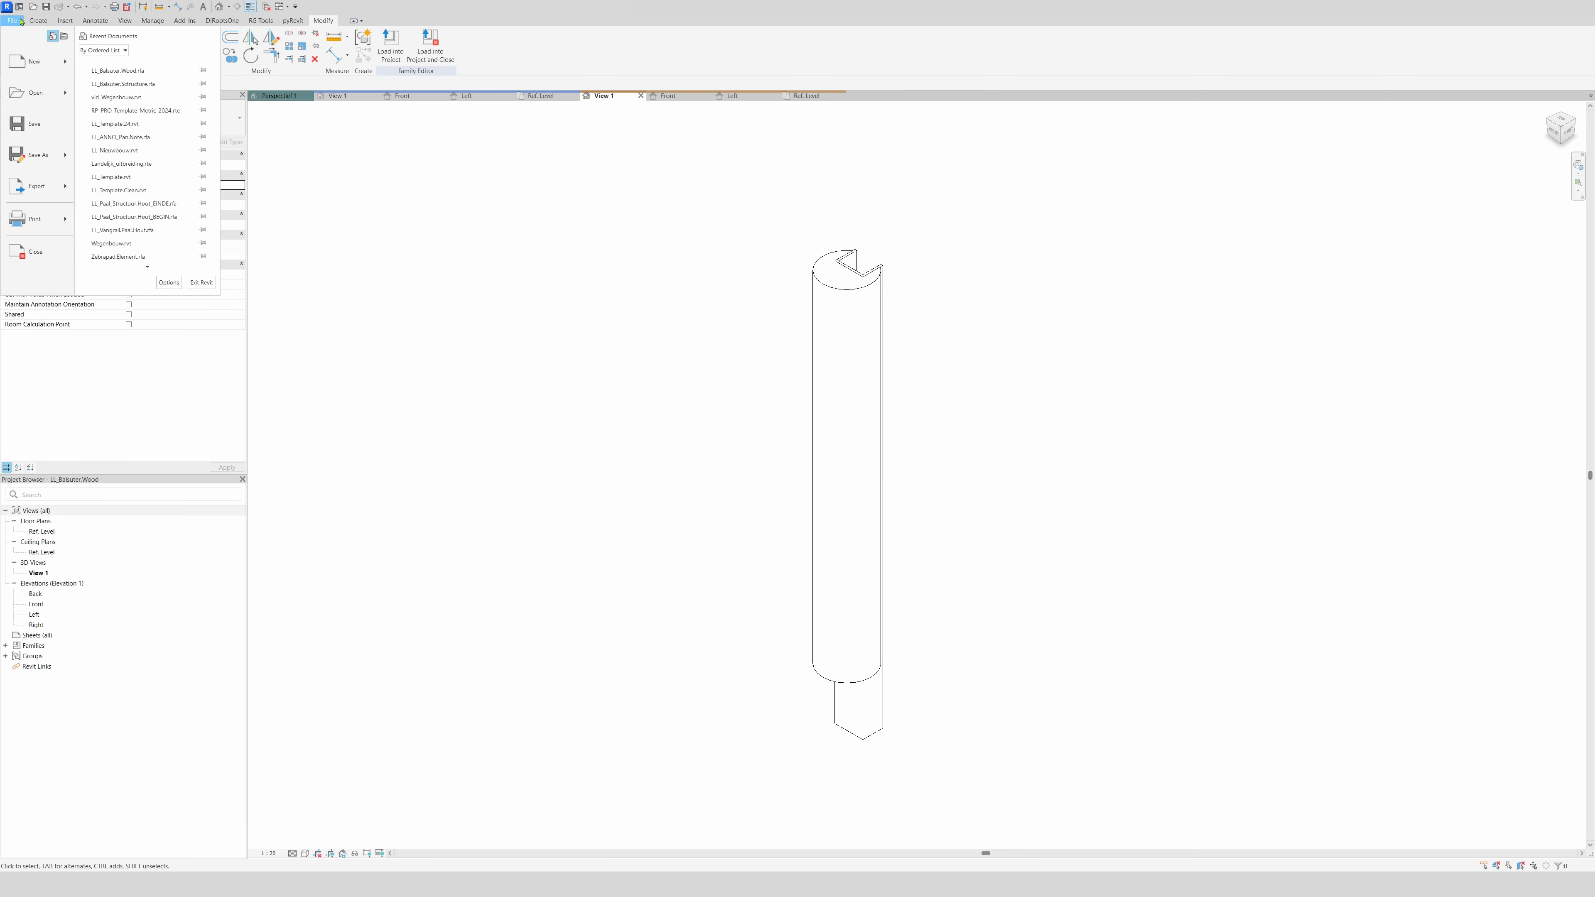
mouse_move(65, 168)
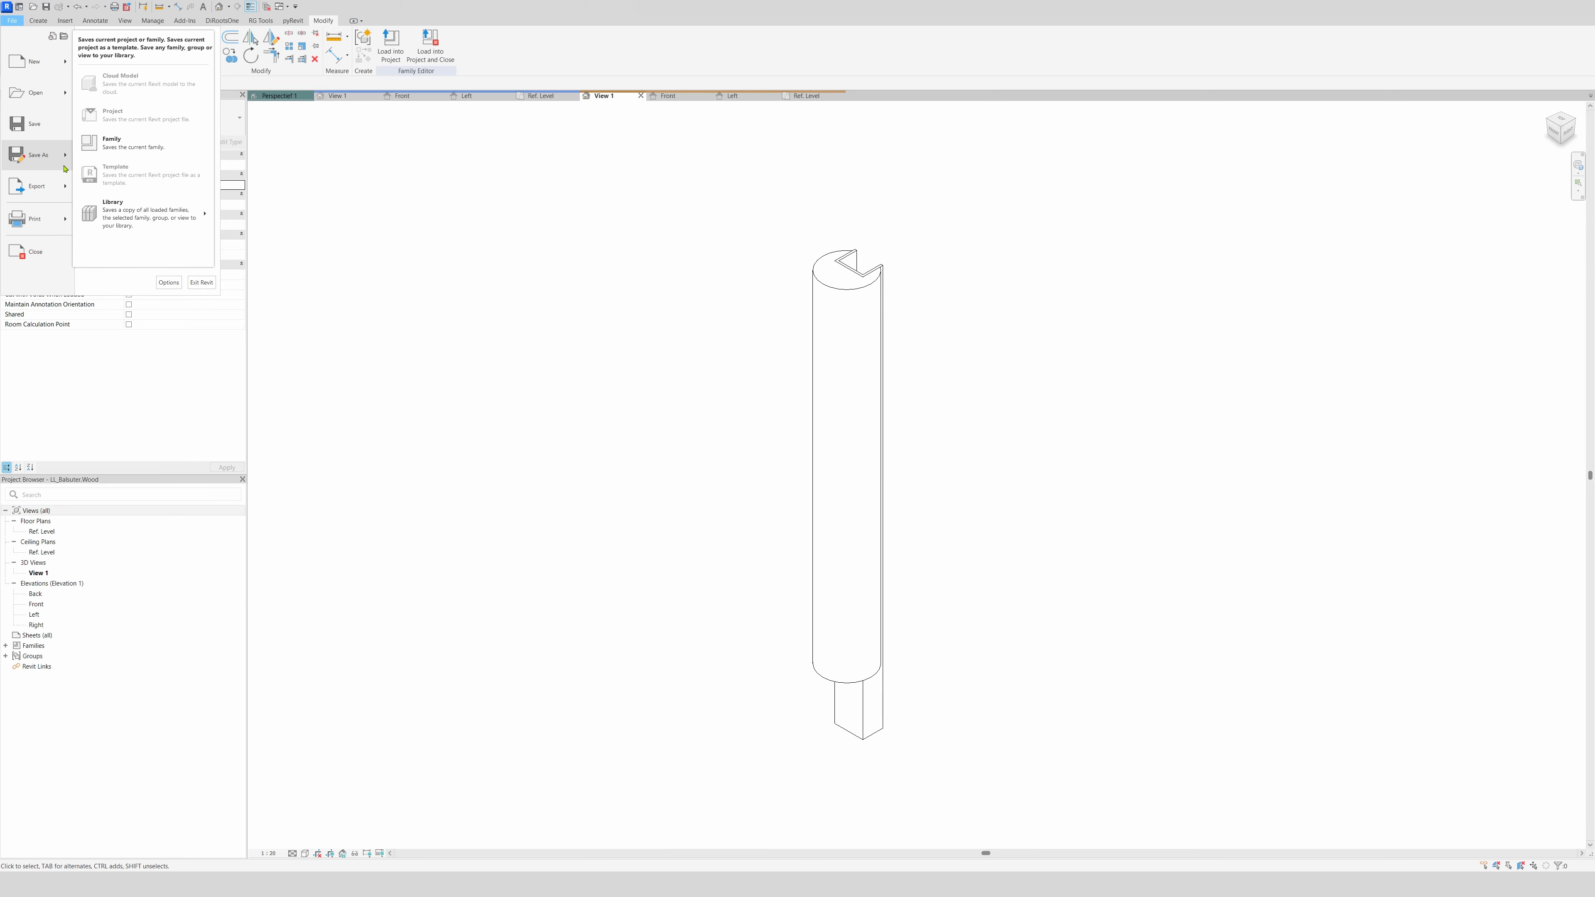
left_click(112, 142)
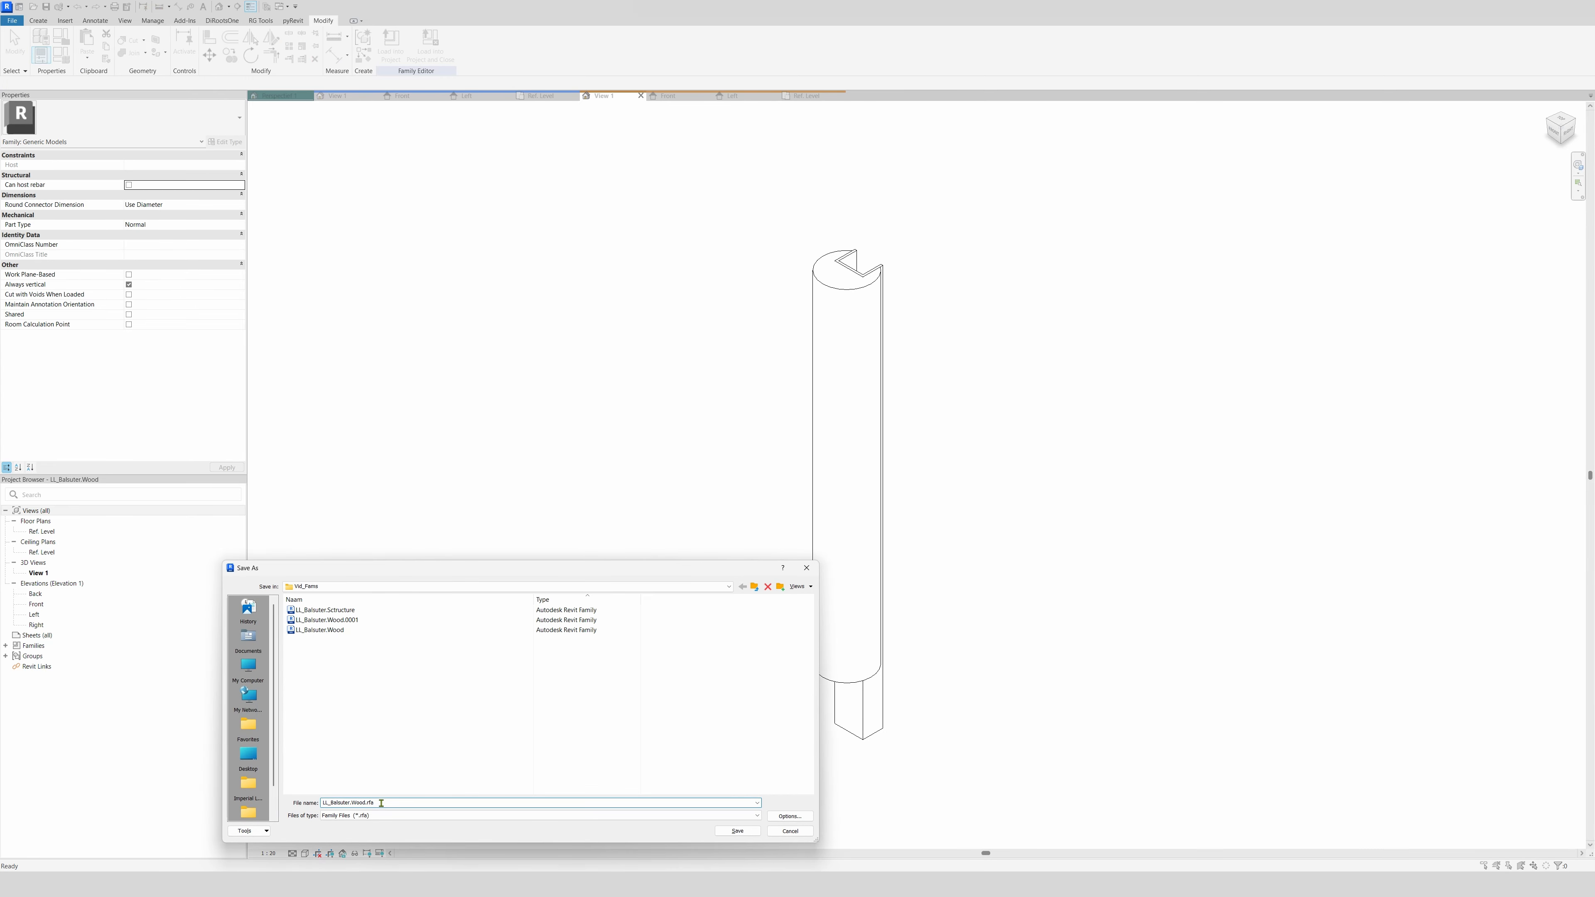
key("shift+Left")
key("shift+Left")
key("shift+Left")
key("shift+Left")
key("shift+Left")
key("shift+Left")
key("shift+Left")
key("shift+Left")
key("shift+Left")
key("shift+Left")
type("r.C")
key("Return")
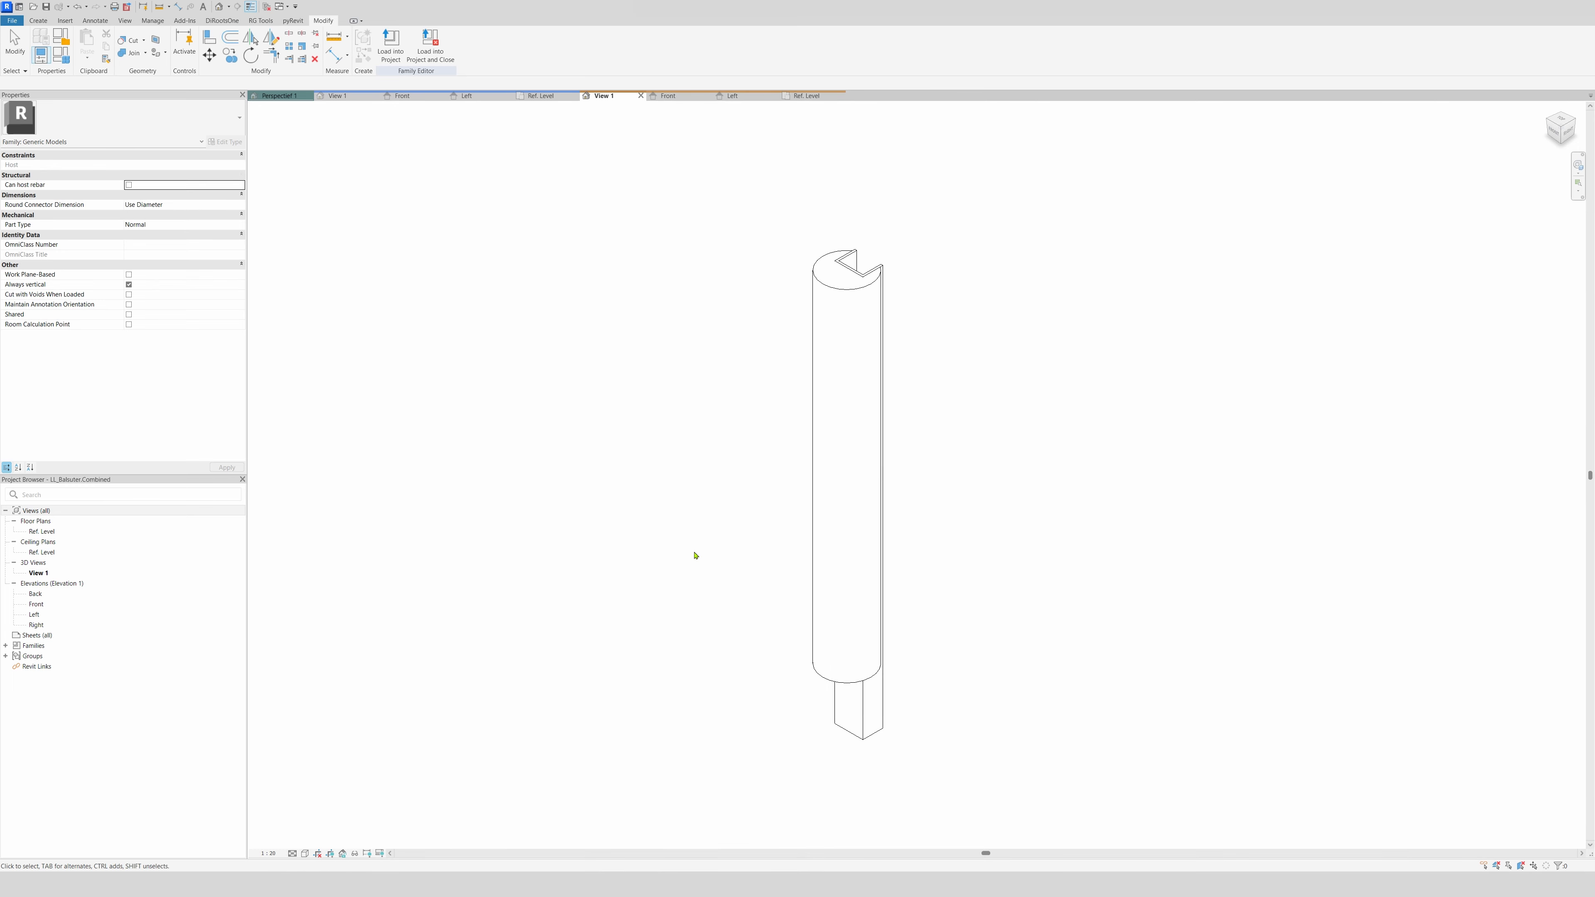
Associate the nested U-channel's material with a new instance parameter named LL_Material.Structure
left_click(61, 55)
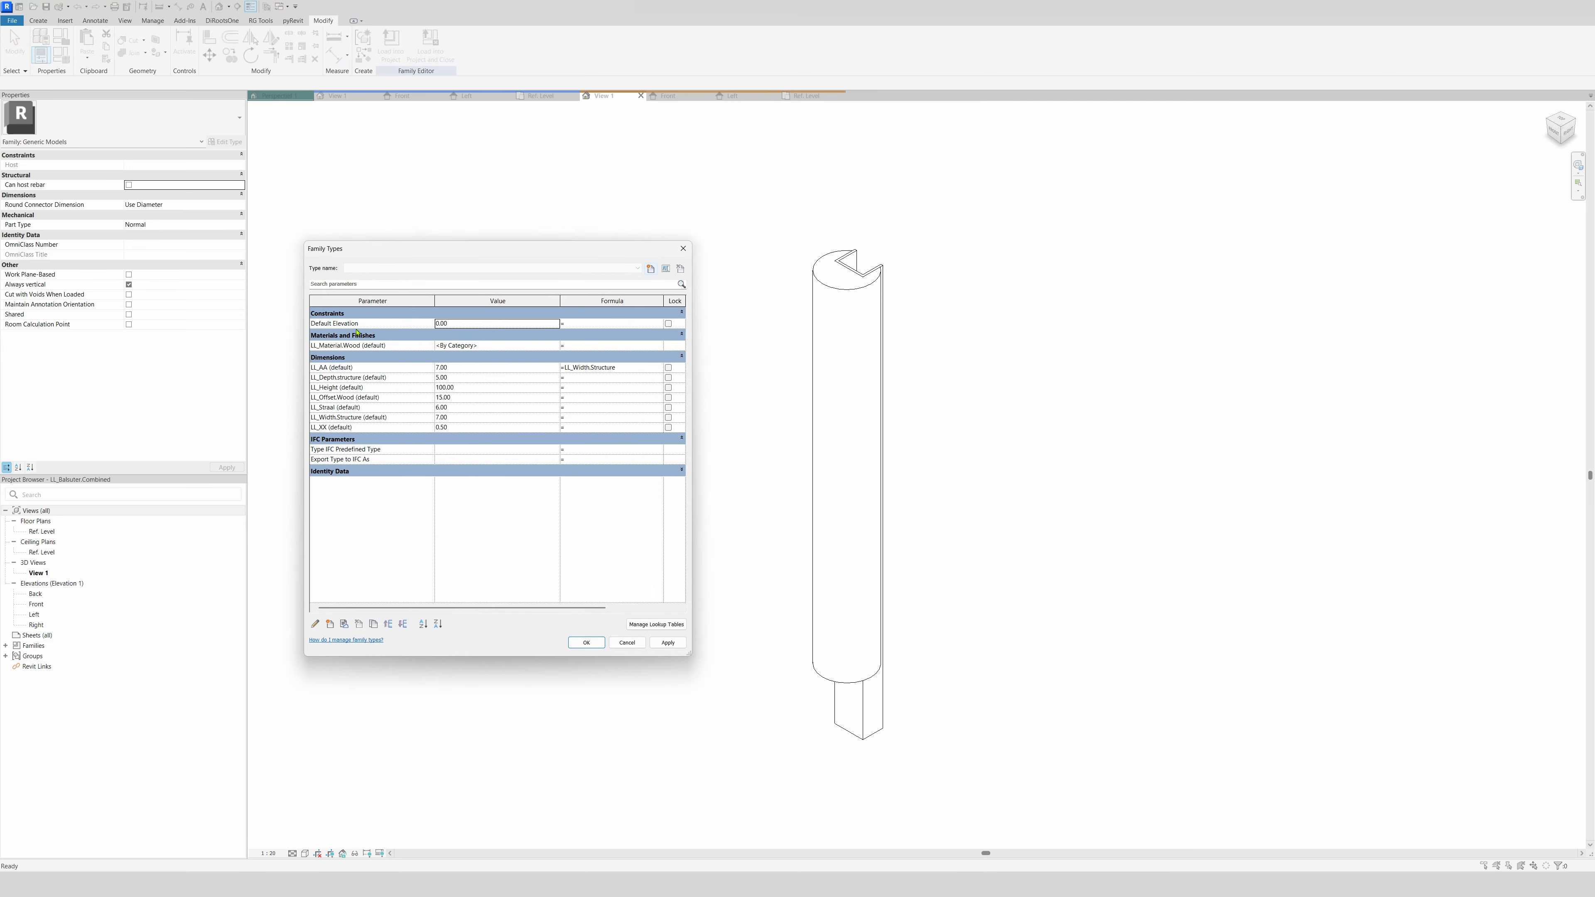
left_click(683, 248)
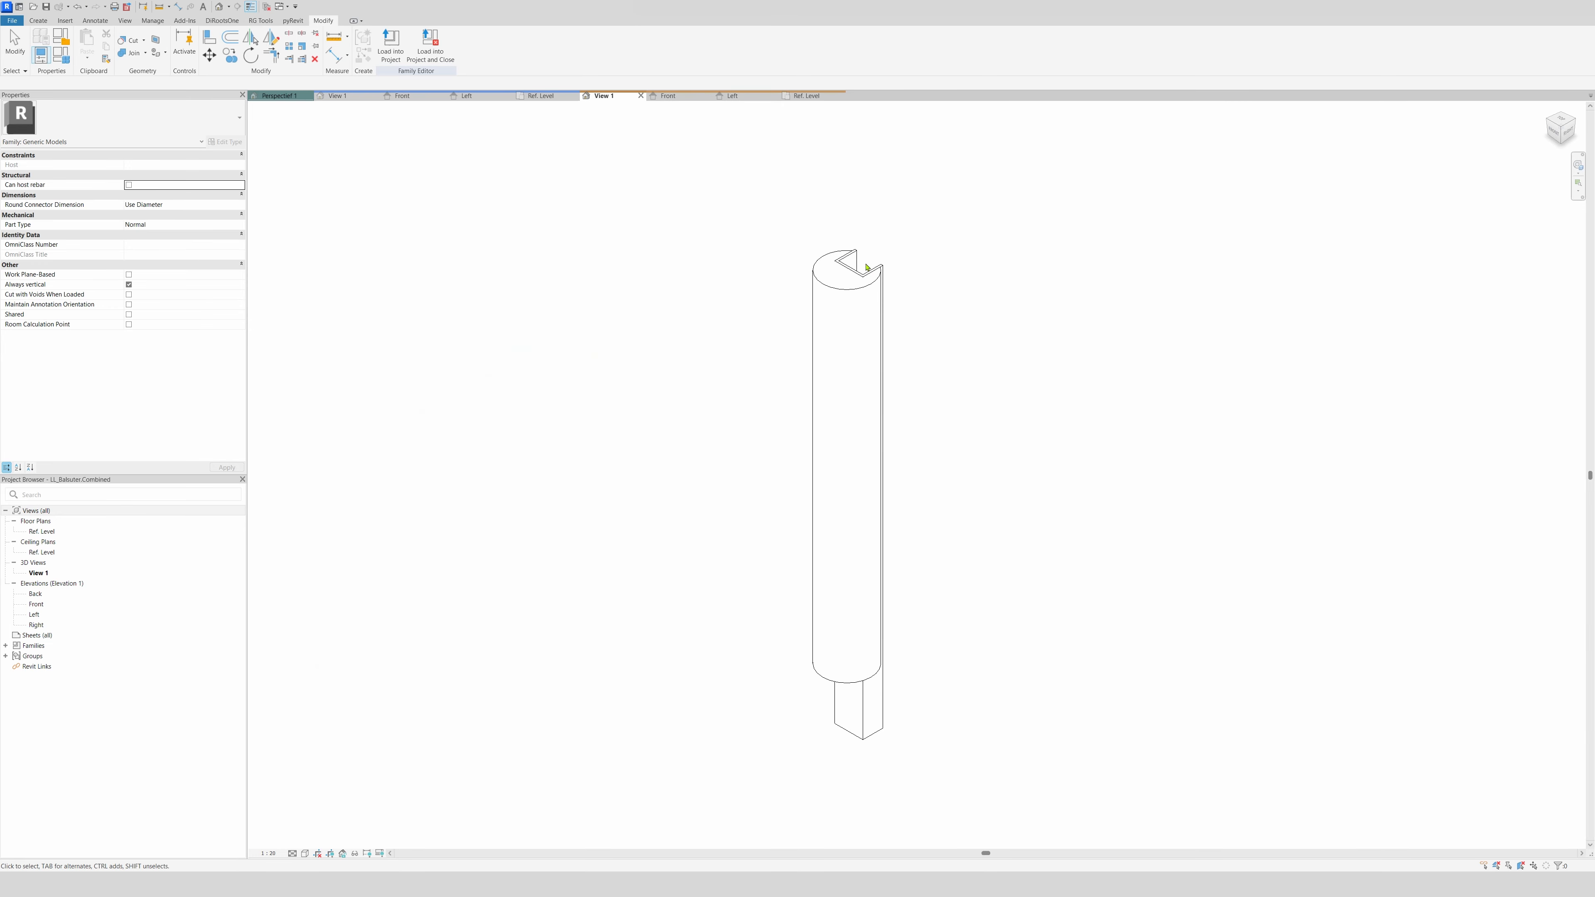
left_click(861, 259)
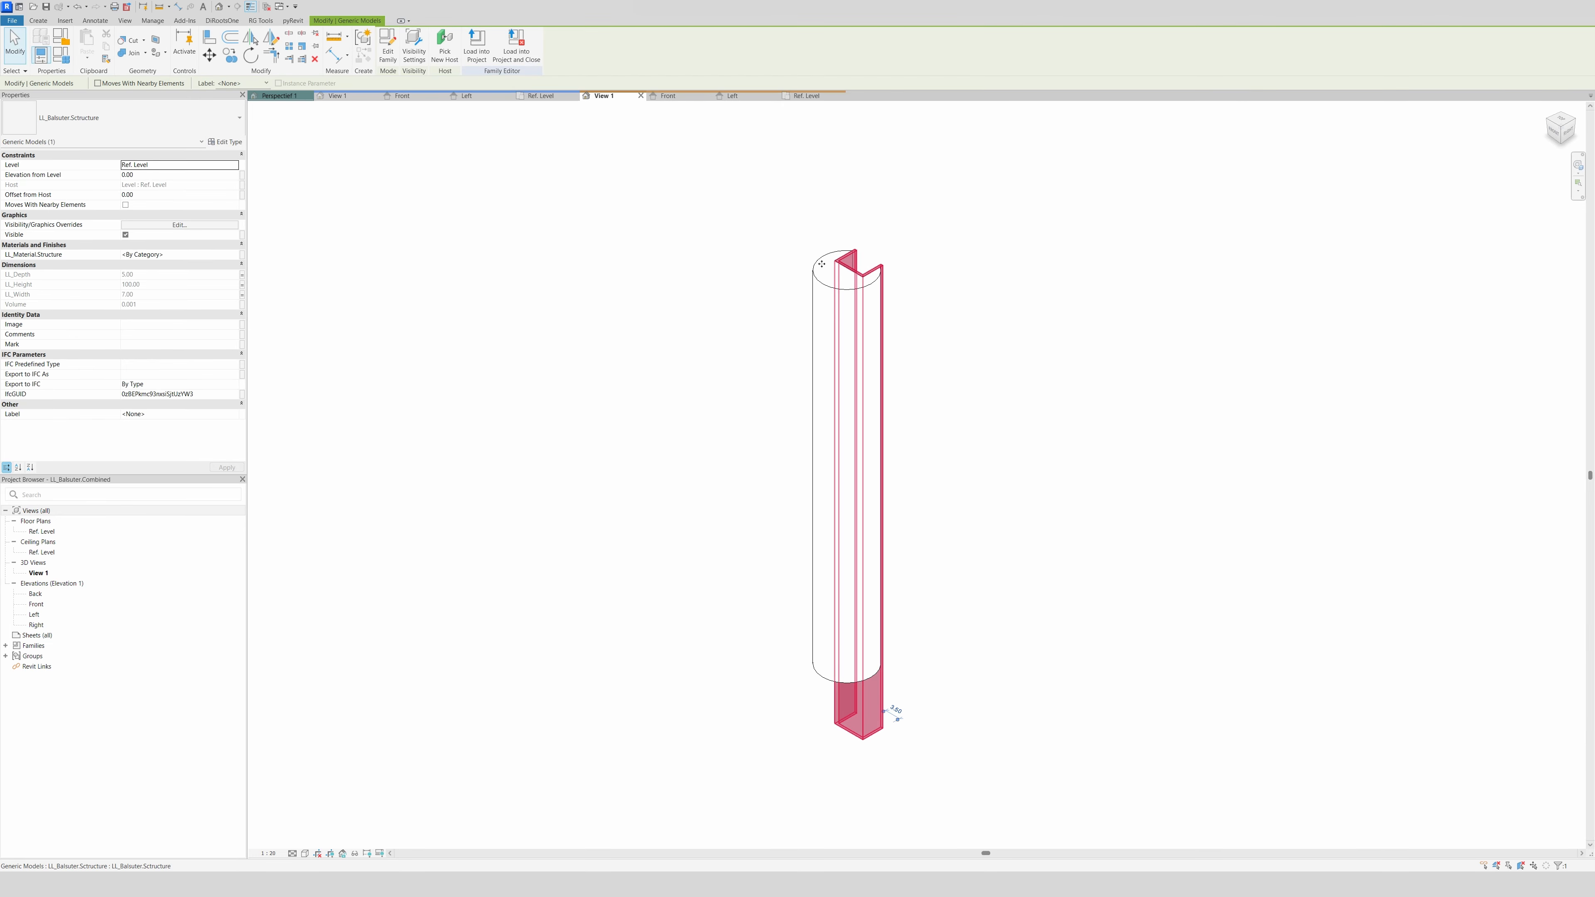
left_click(242, 255)
left_click(364, 693)
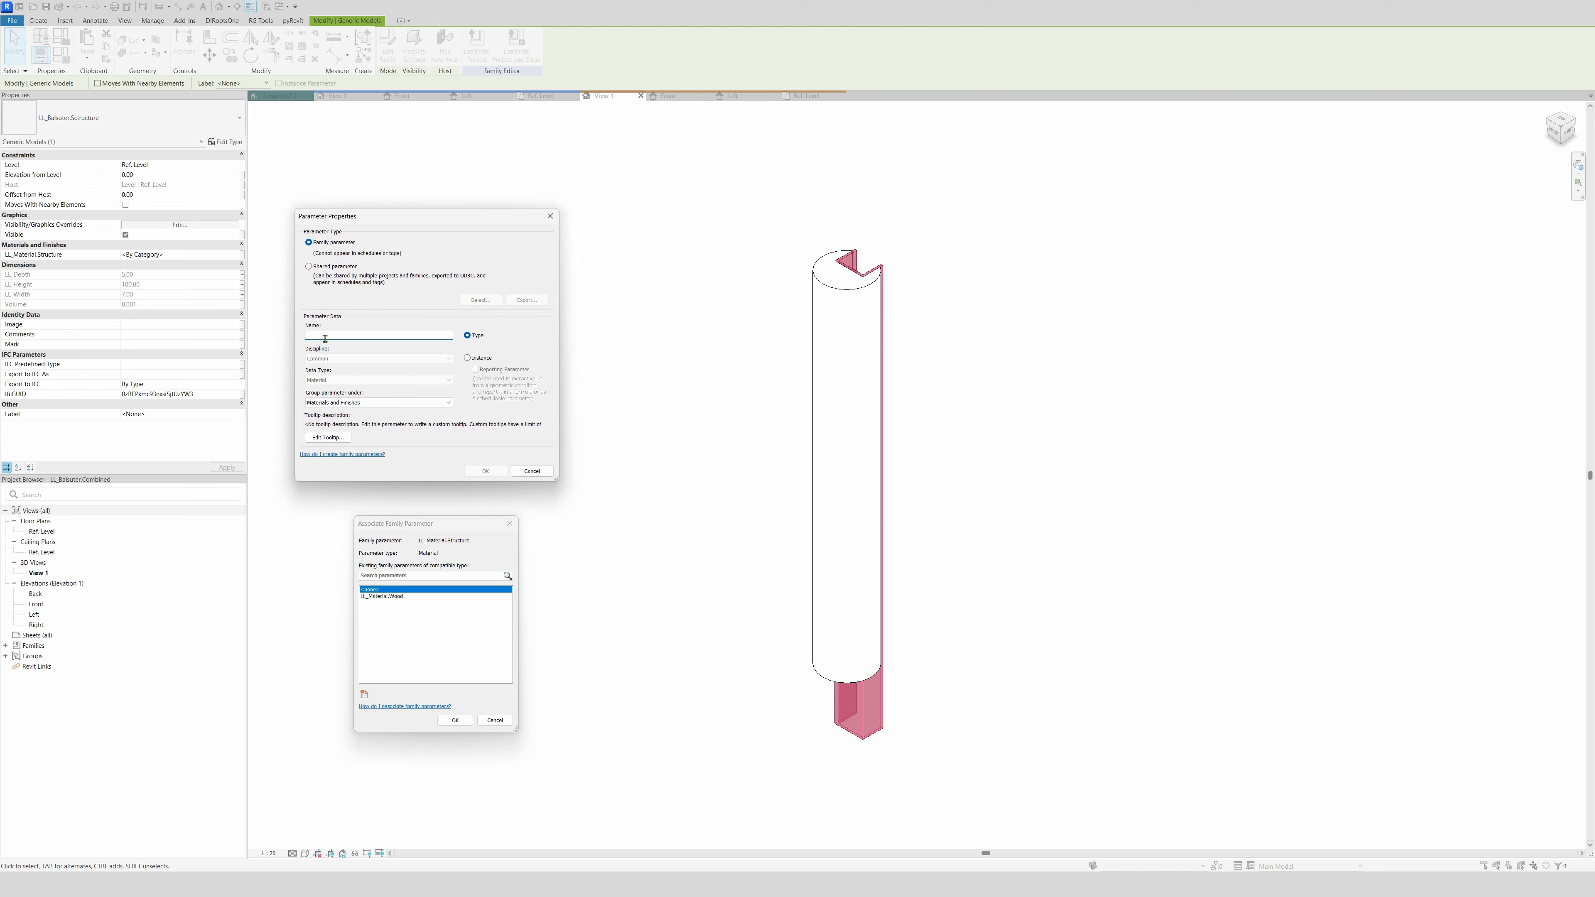
type("LL_Ma")
key("BackSpace")
left_click(467, 358)
left_click(497, 471)
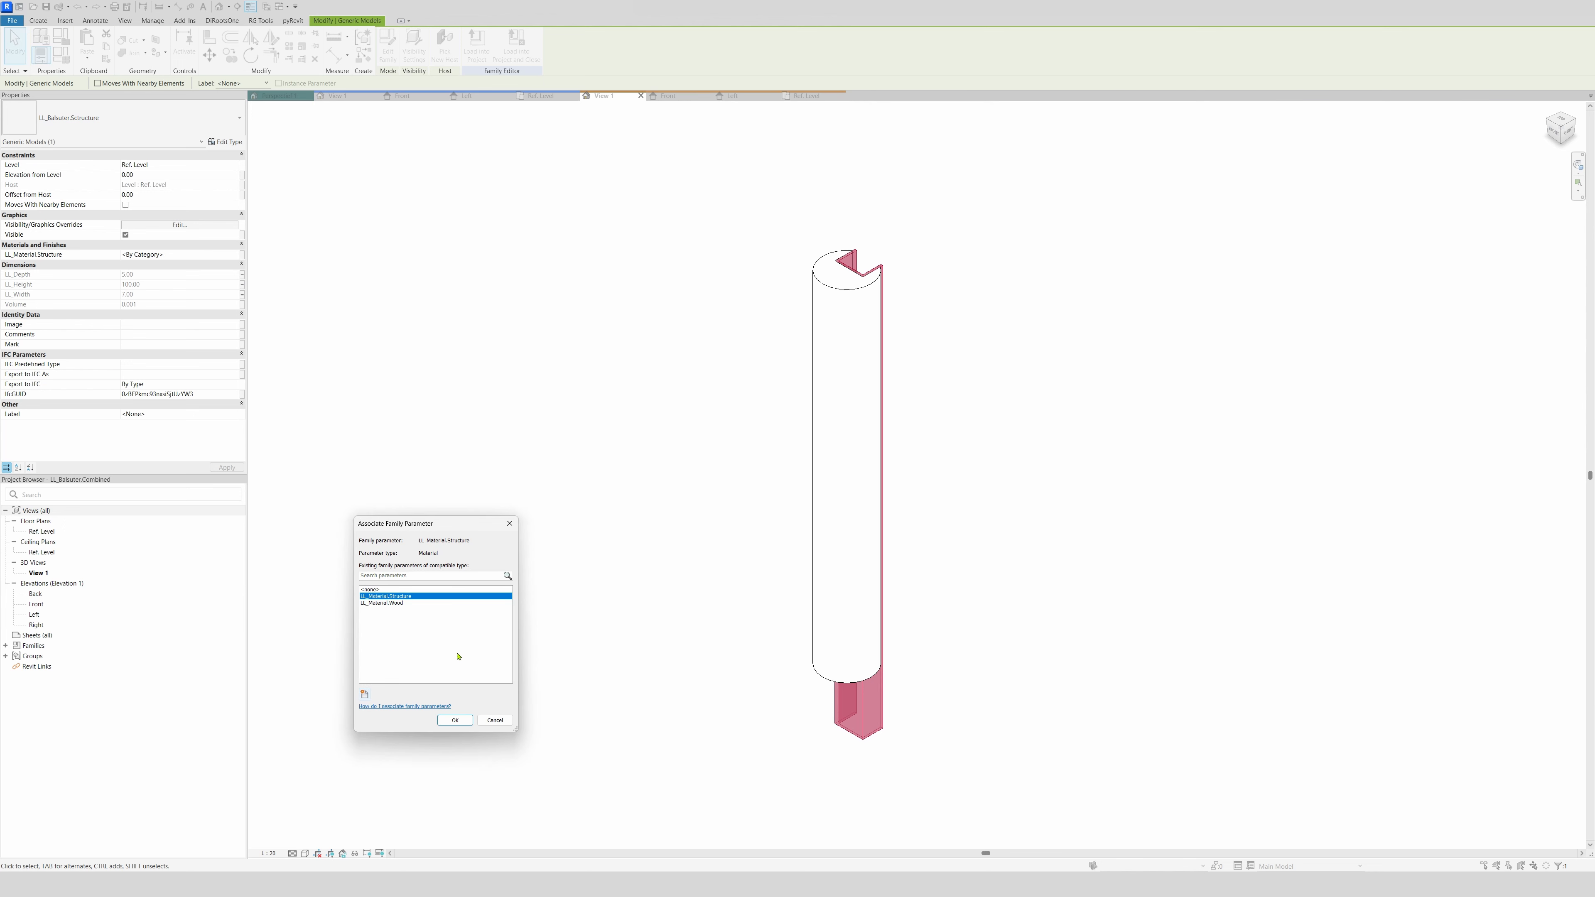
left_click(455, 719)
left_click(617, 567)
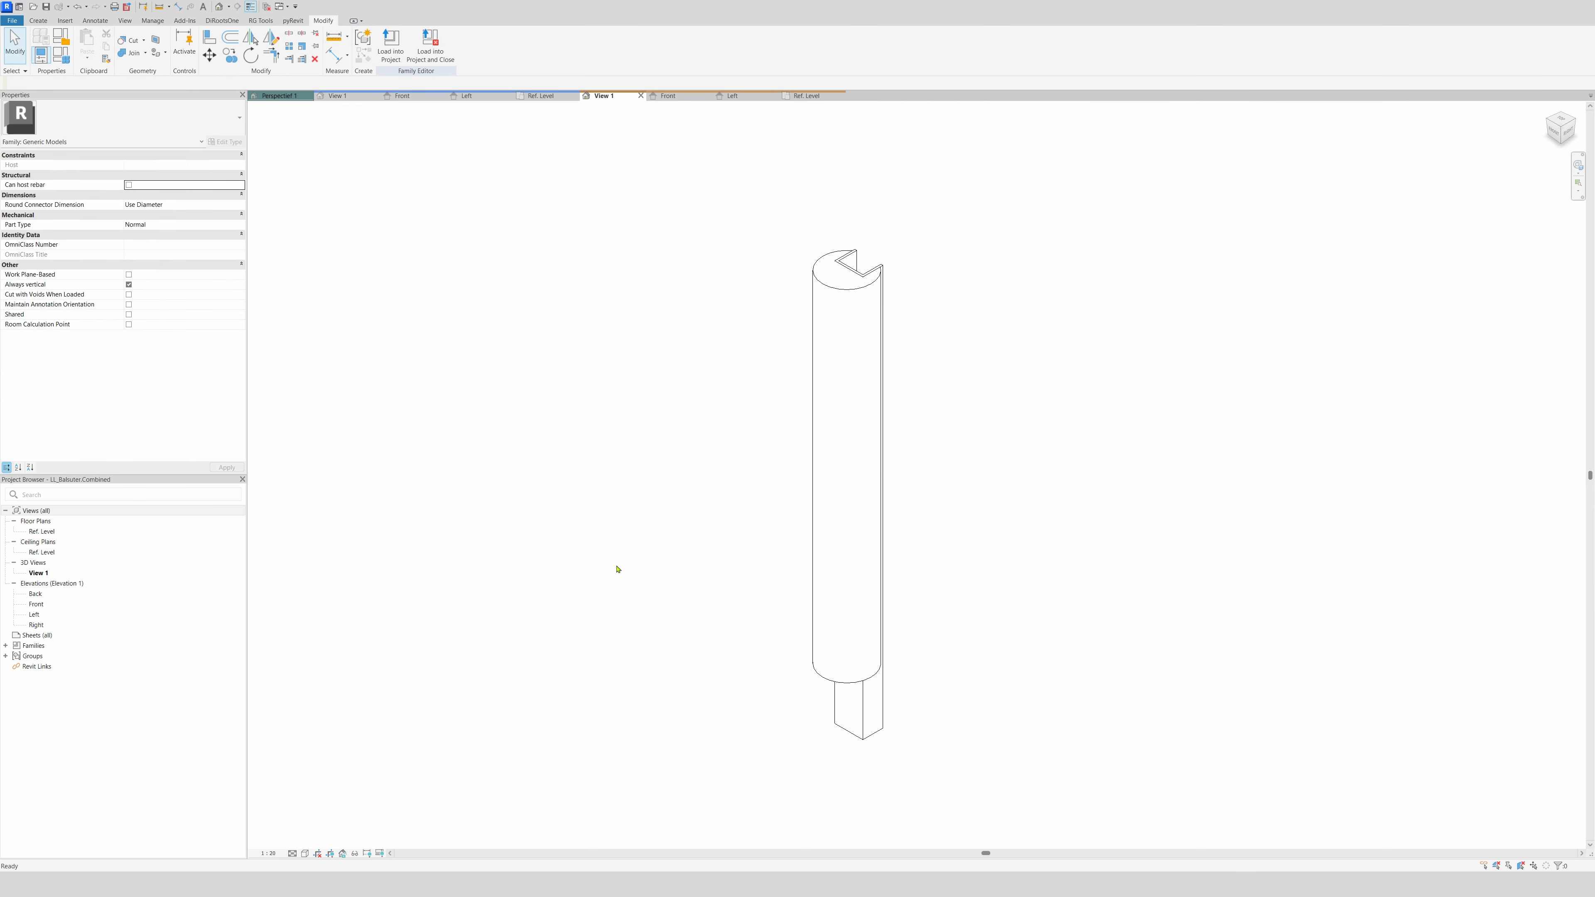
Create a new family from the Metric Baluster-Post template
left_click(14, 20)
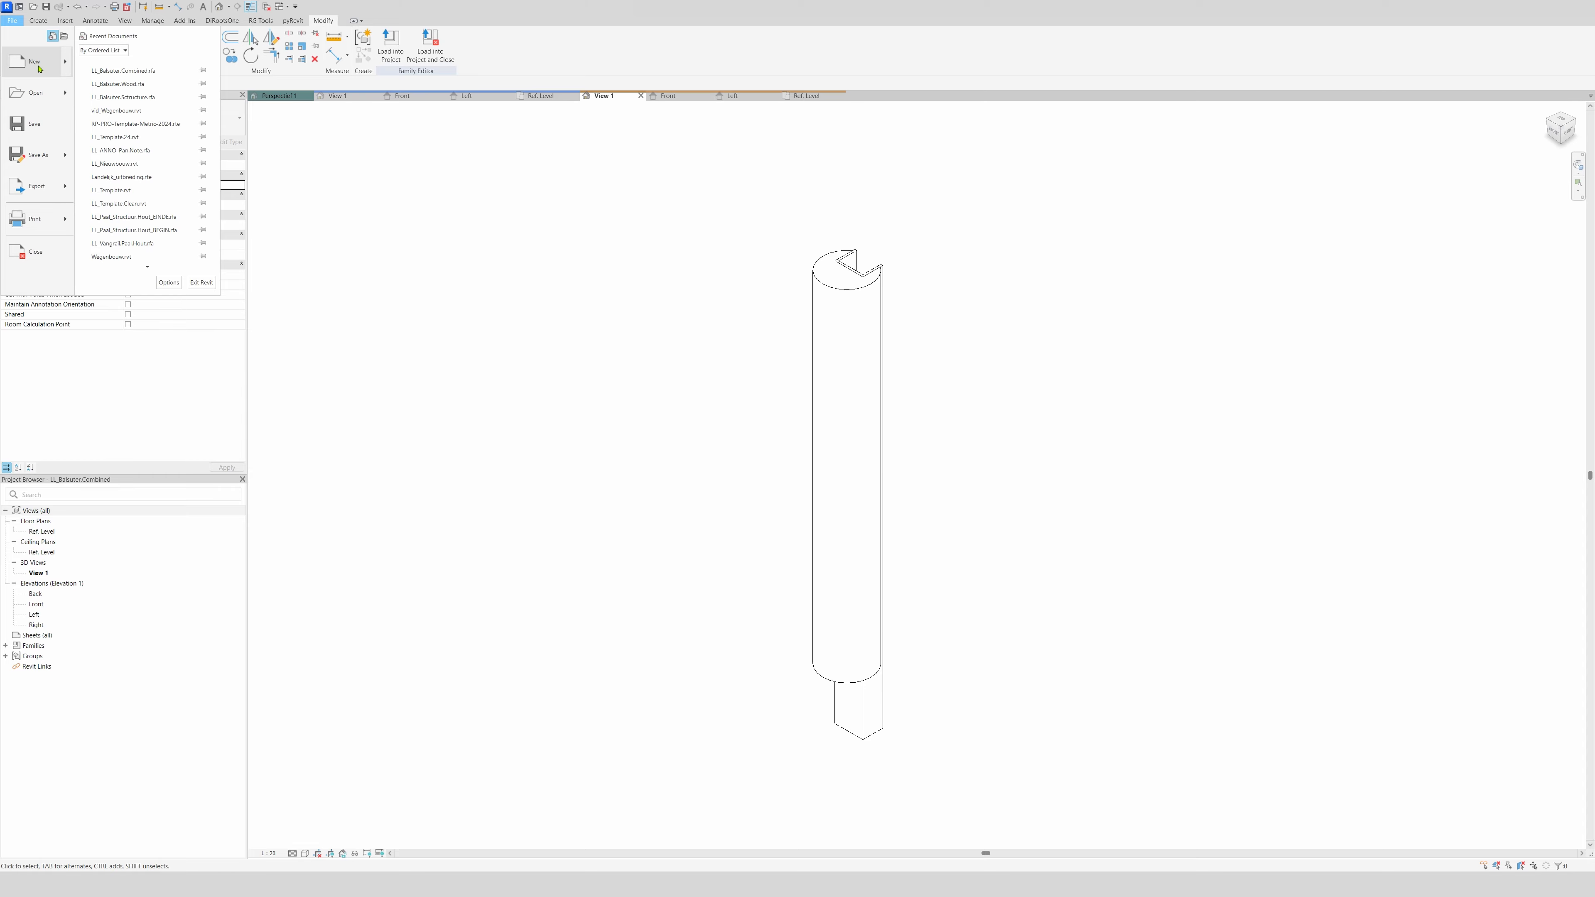
mouse_move(52, 63)
left_click(150, 97)
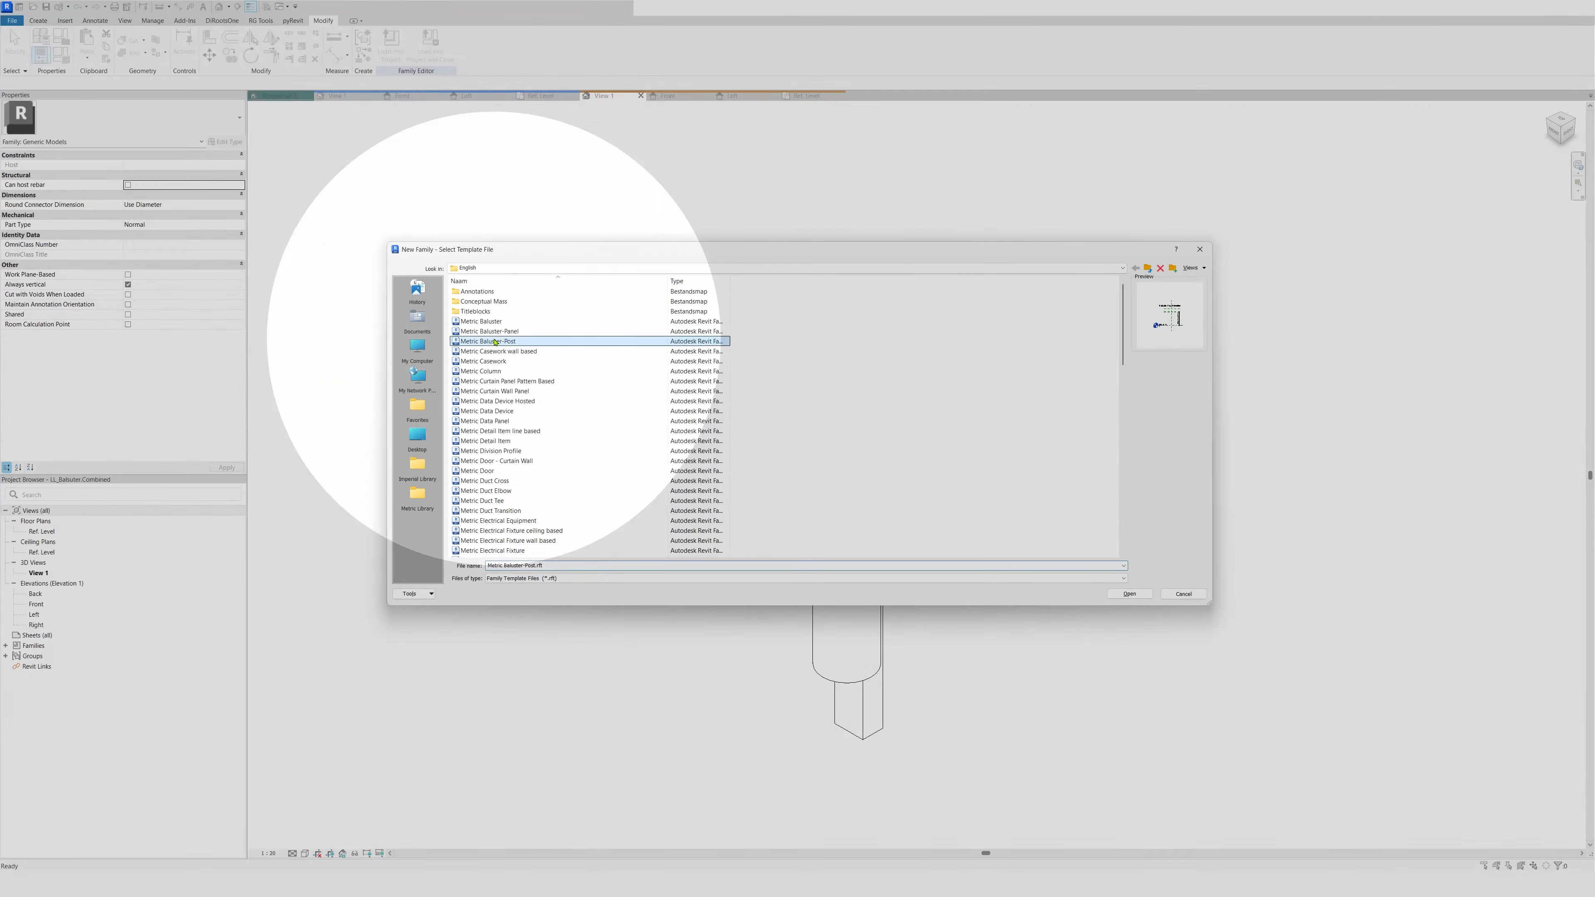
left_click(495, 342)
left_click(1129, 593)
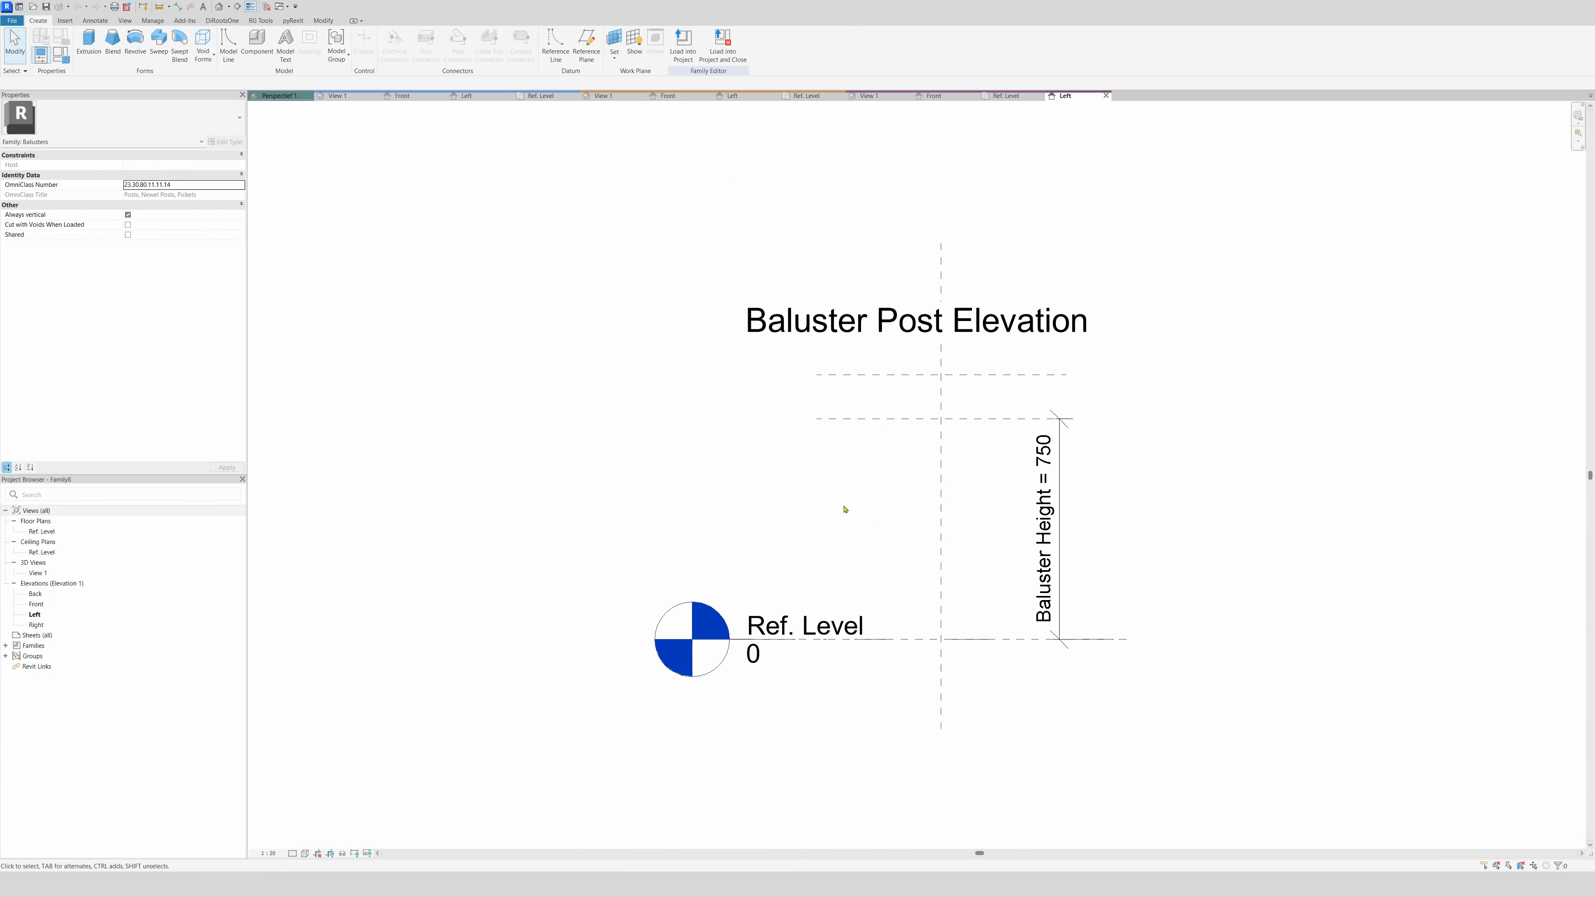
Set the new family's length units to centimeters
key("u")
key("n")
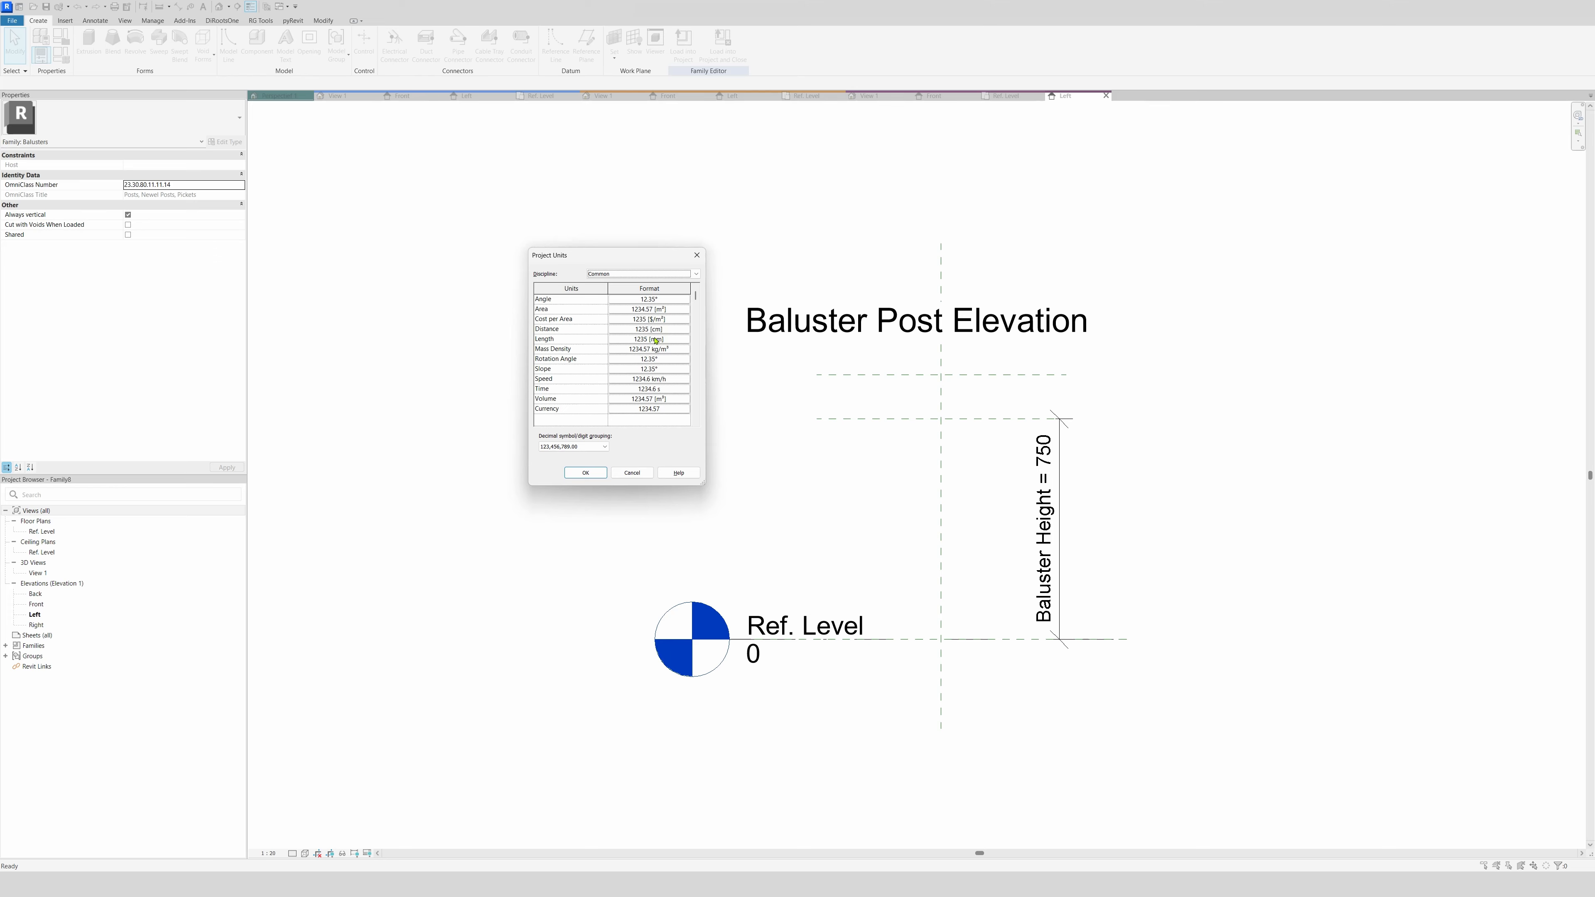
left_click(654, 339)
left_click(607, 270)
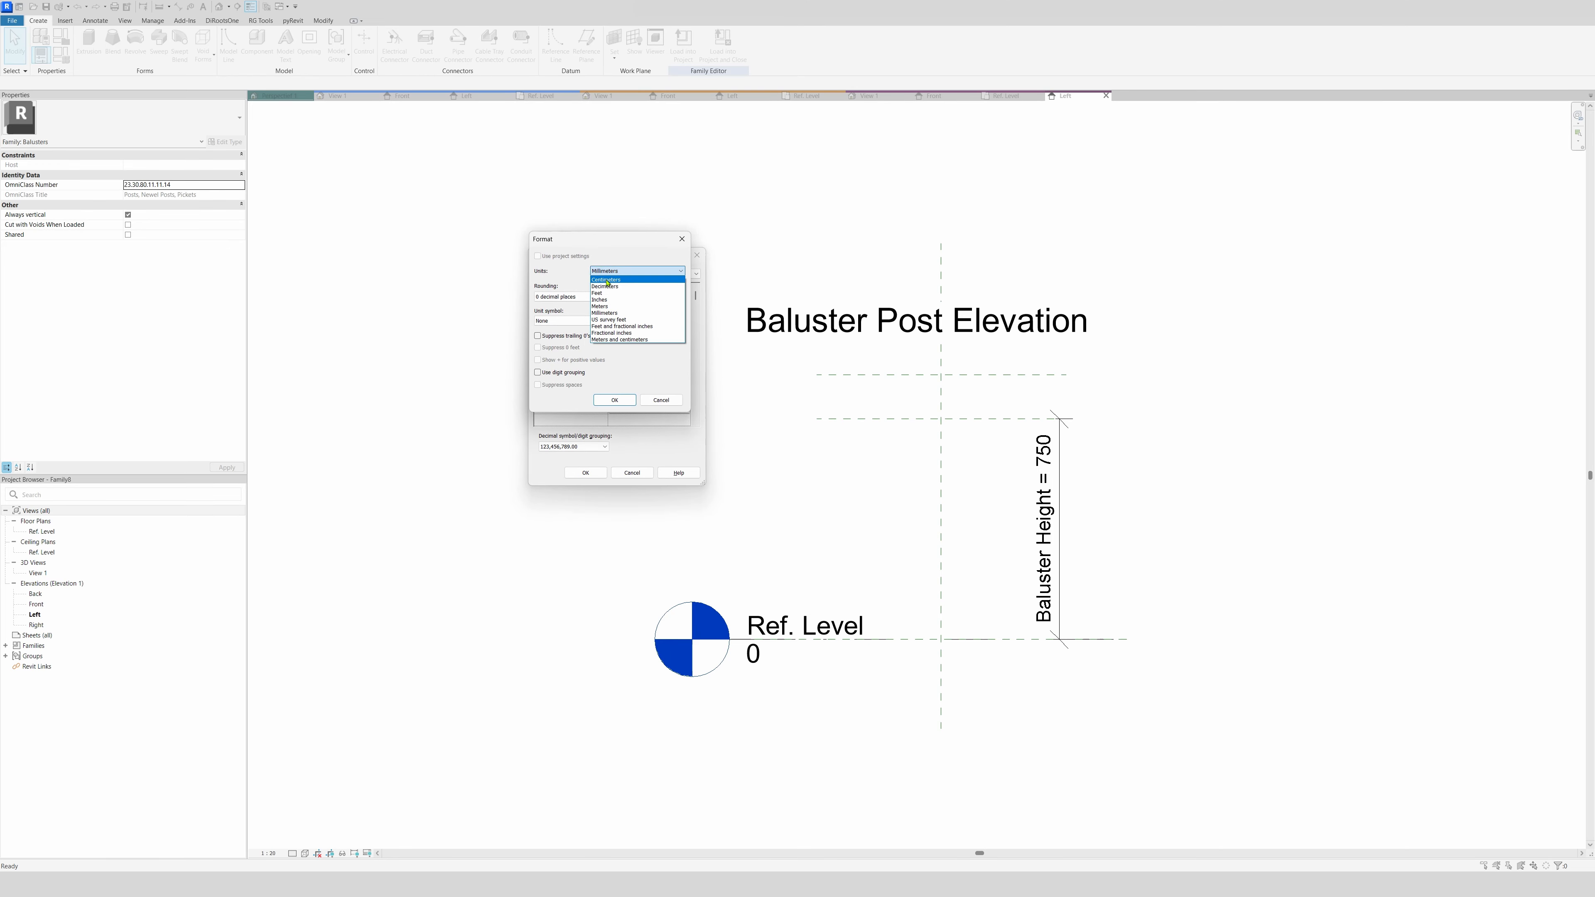
left_click(606, 280)
left_click(612, 400)
left_click(585, 472)
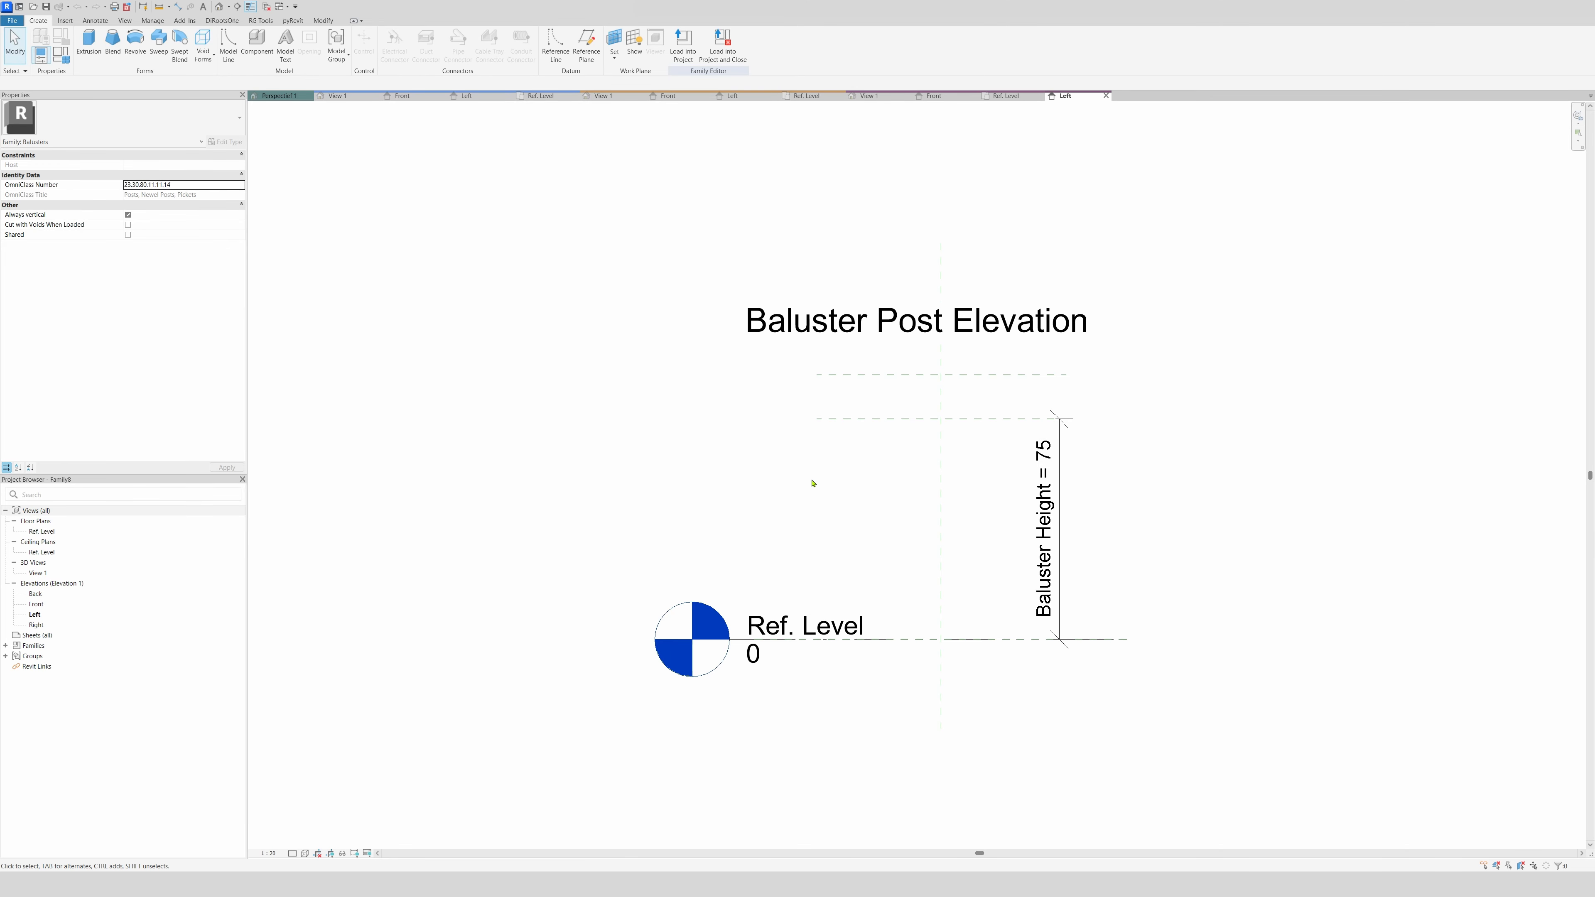
Load the combined baluster into the new baluster post family and place one instance on Ref. Level, away from the reference planes' intersection
left_click(1007, 95)
left_click(604, 96)
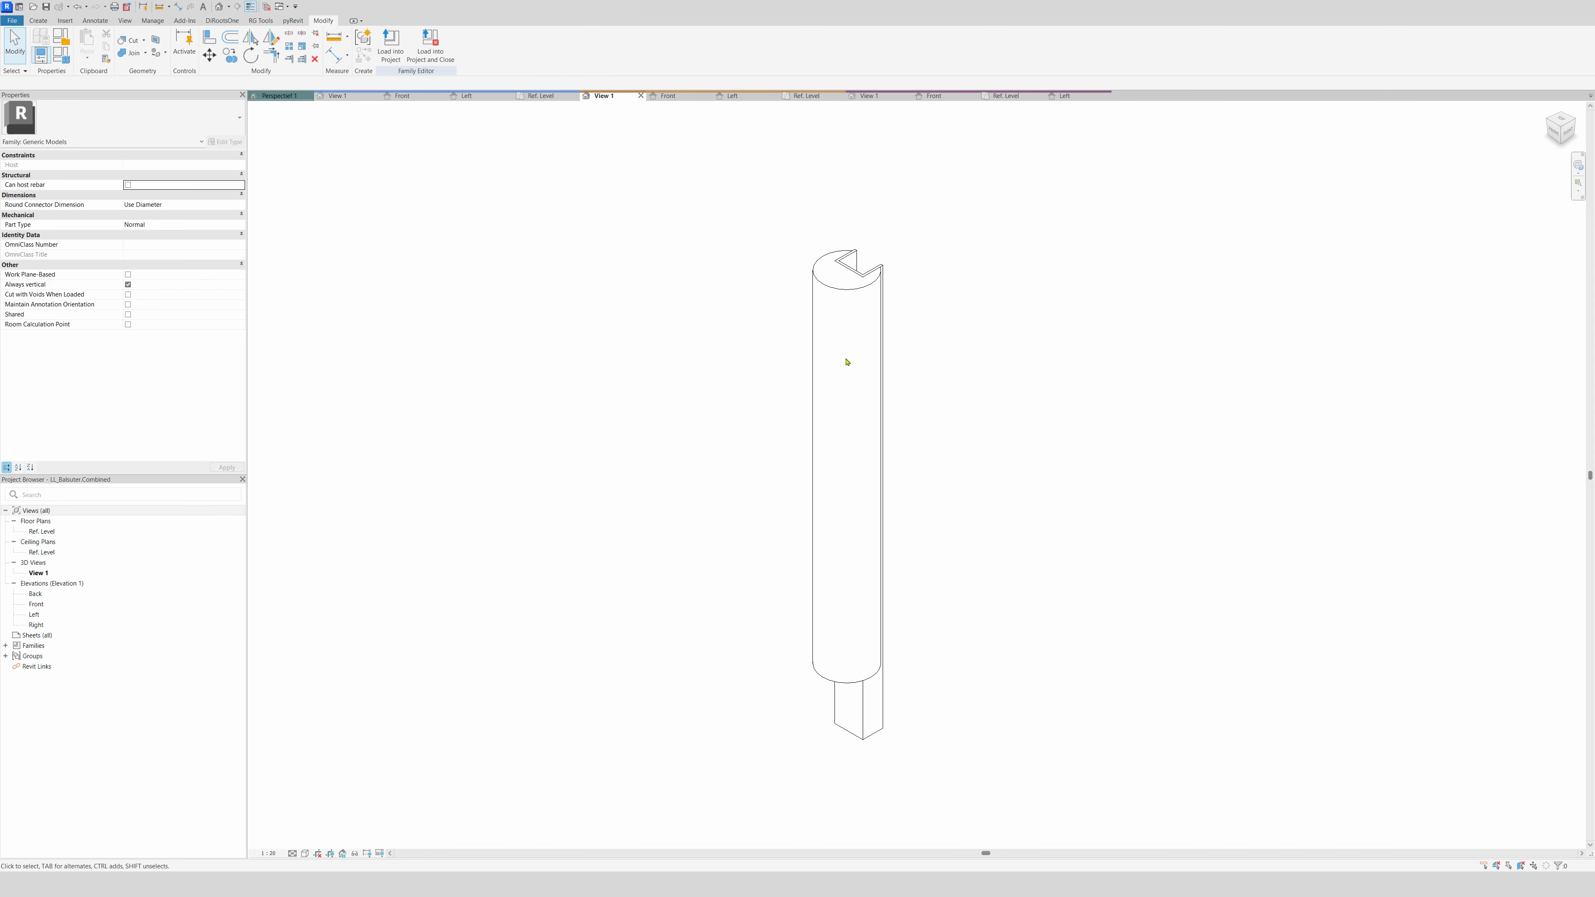
left_click(391, 45)
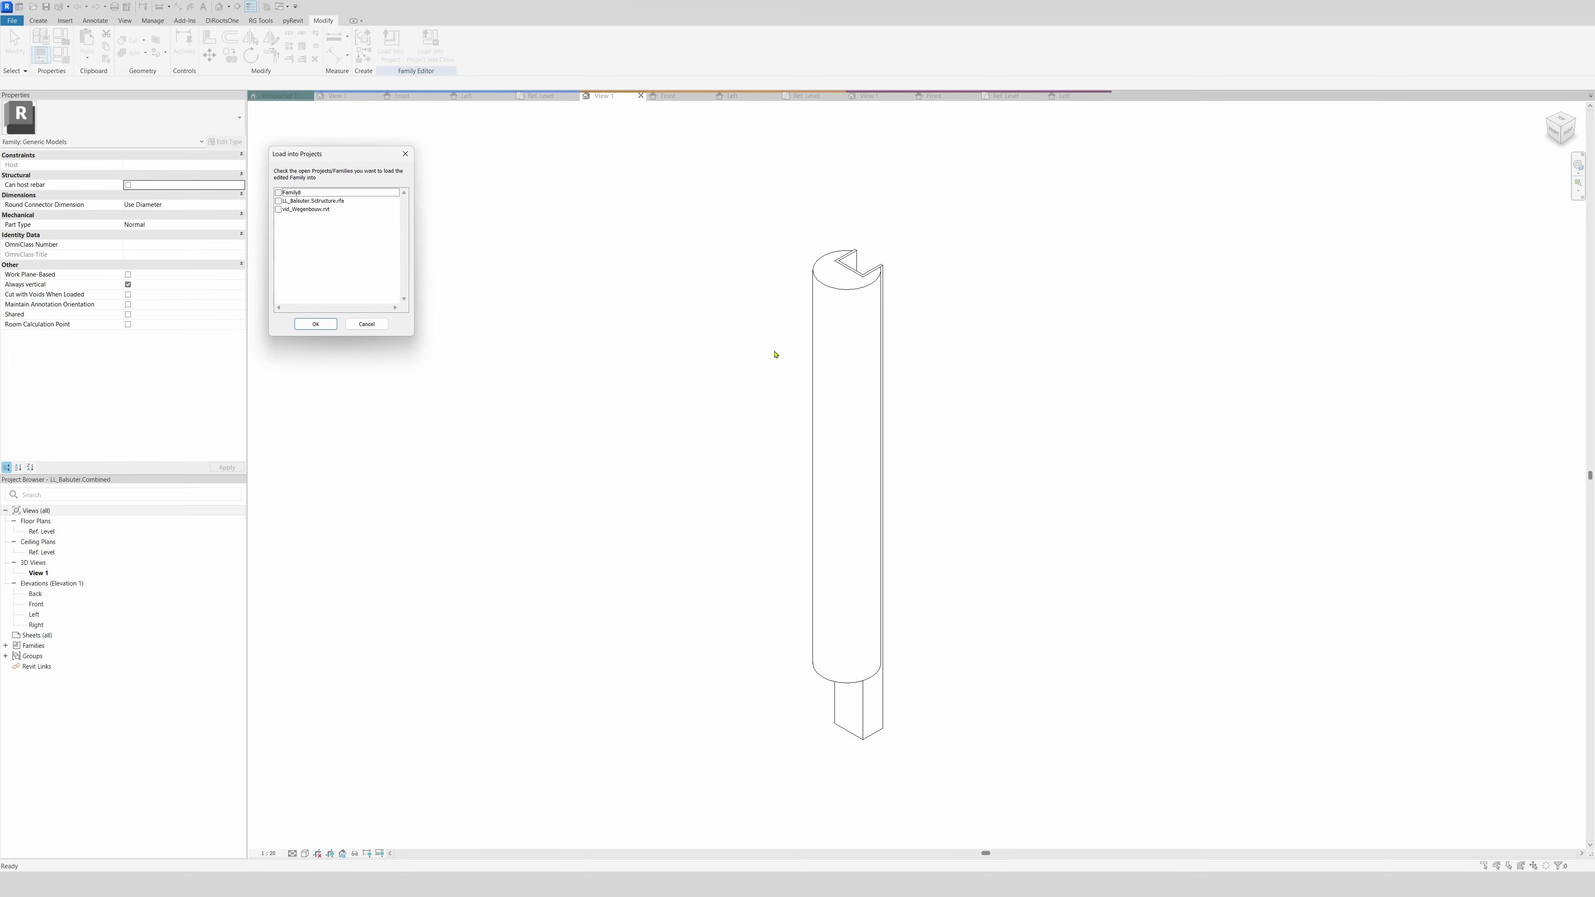
left_click(279, 192)
left_click(315, 324)
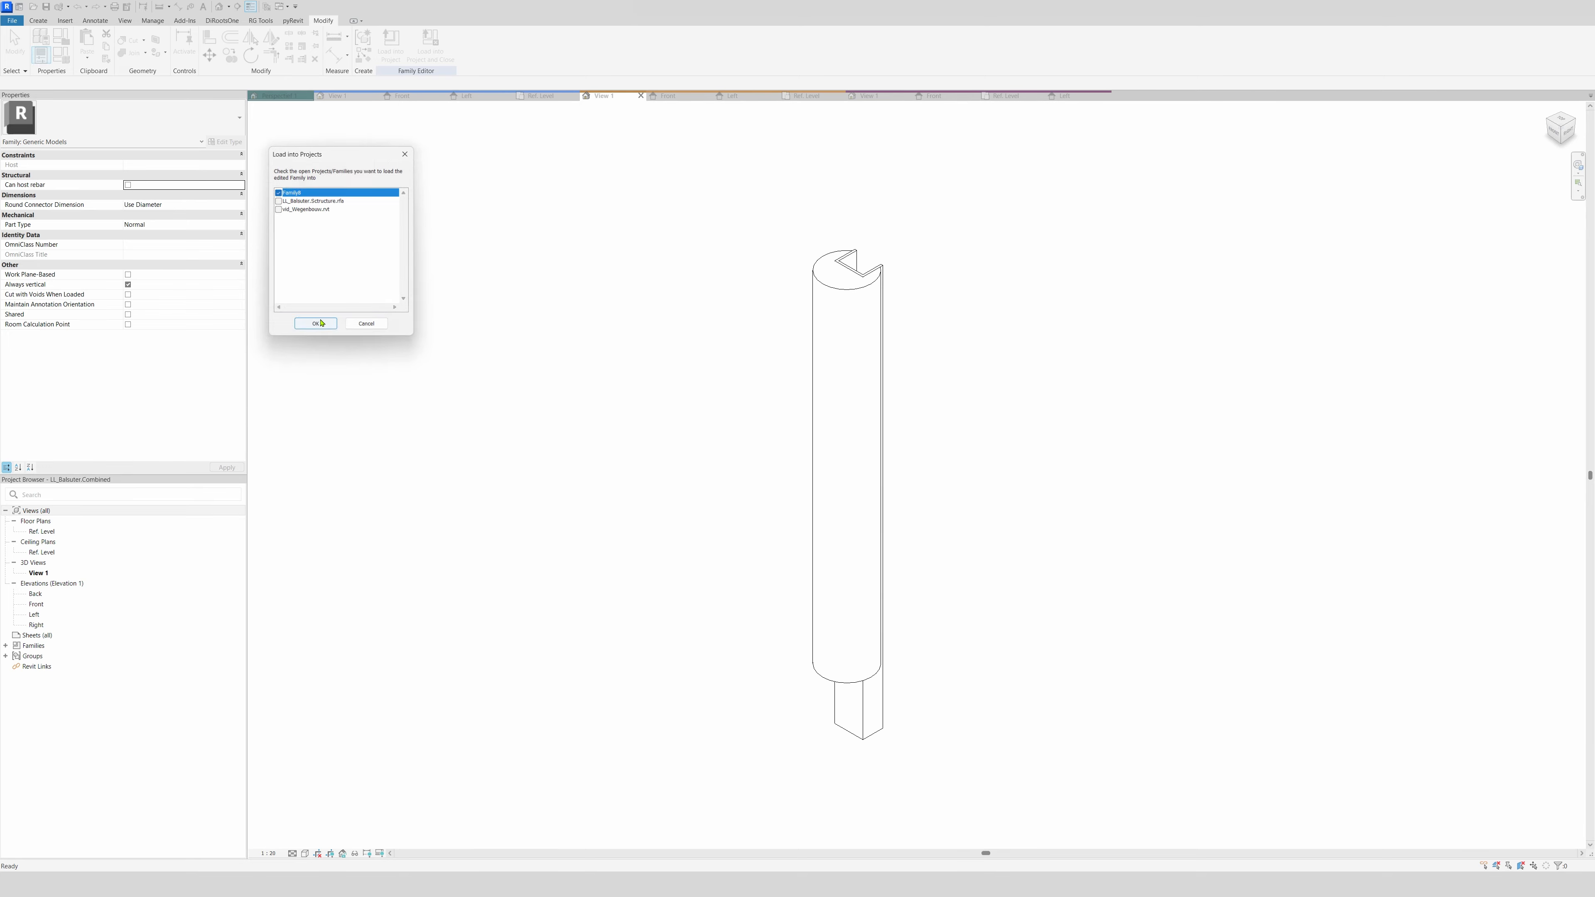
left_click(997, 306)
key("Escape")
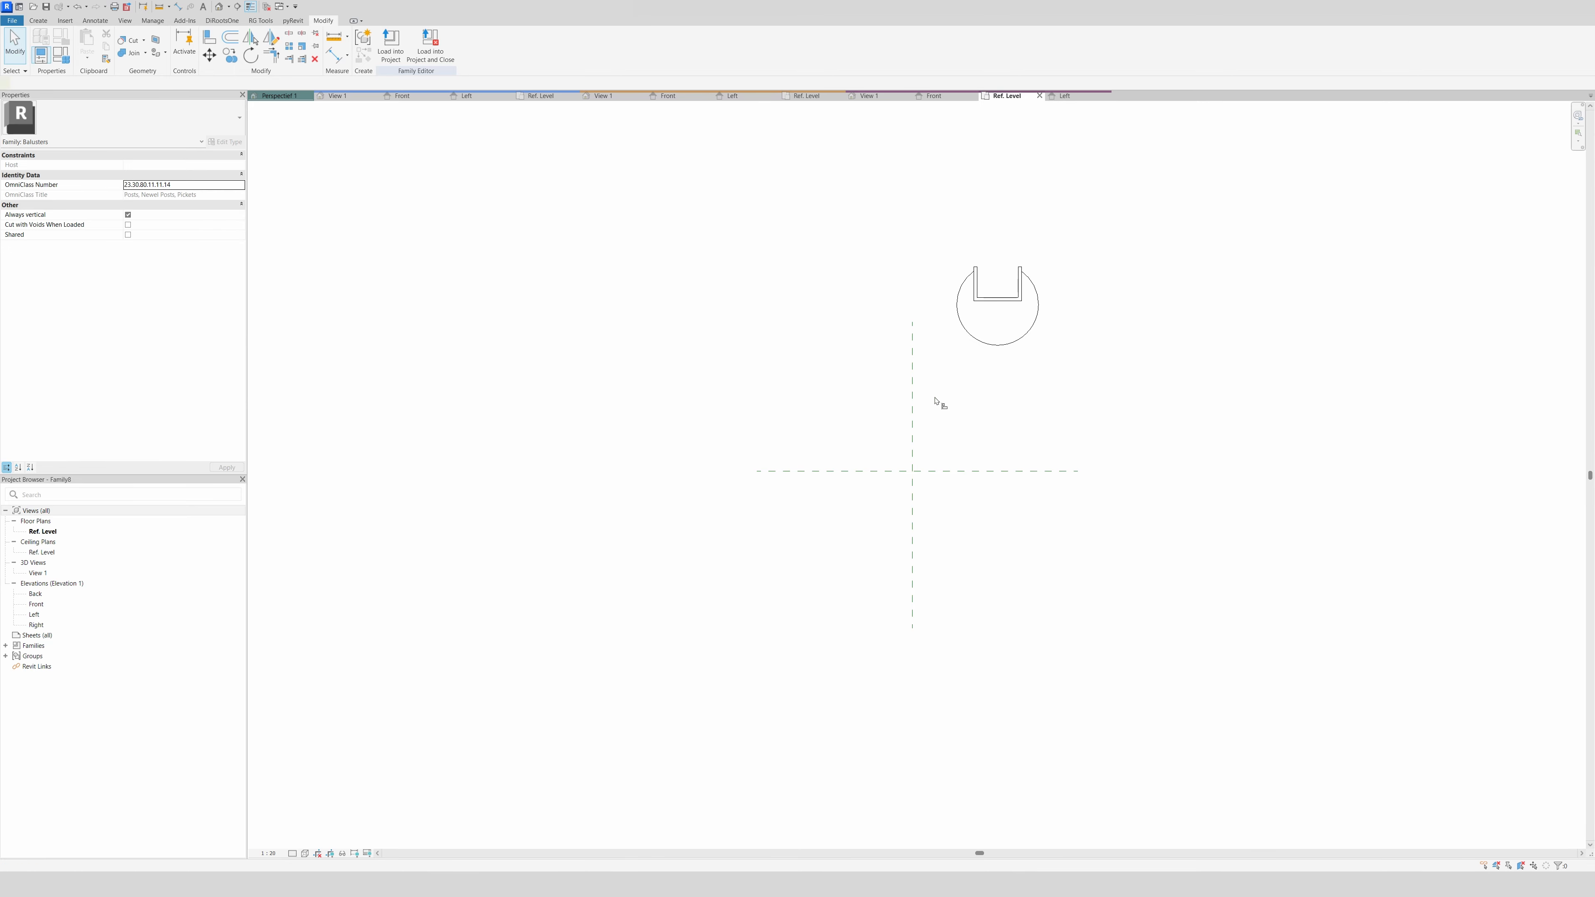
Align and lock the baluster's center lines to the vertical and horizontal reference planes, and select the baluster
key("a")
key("l")
left_click(916, 400)
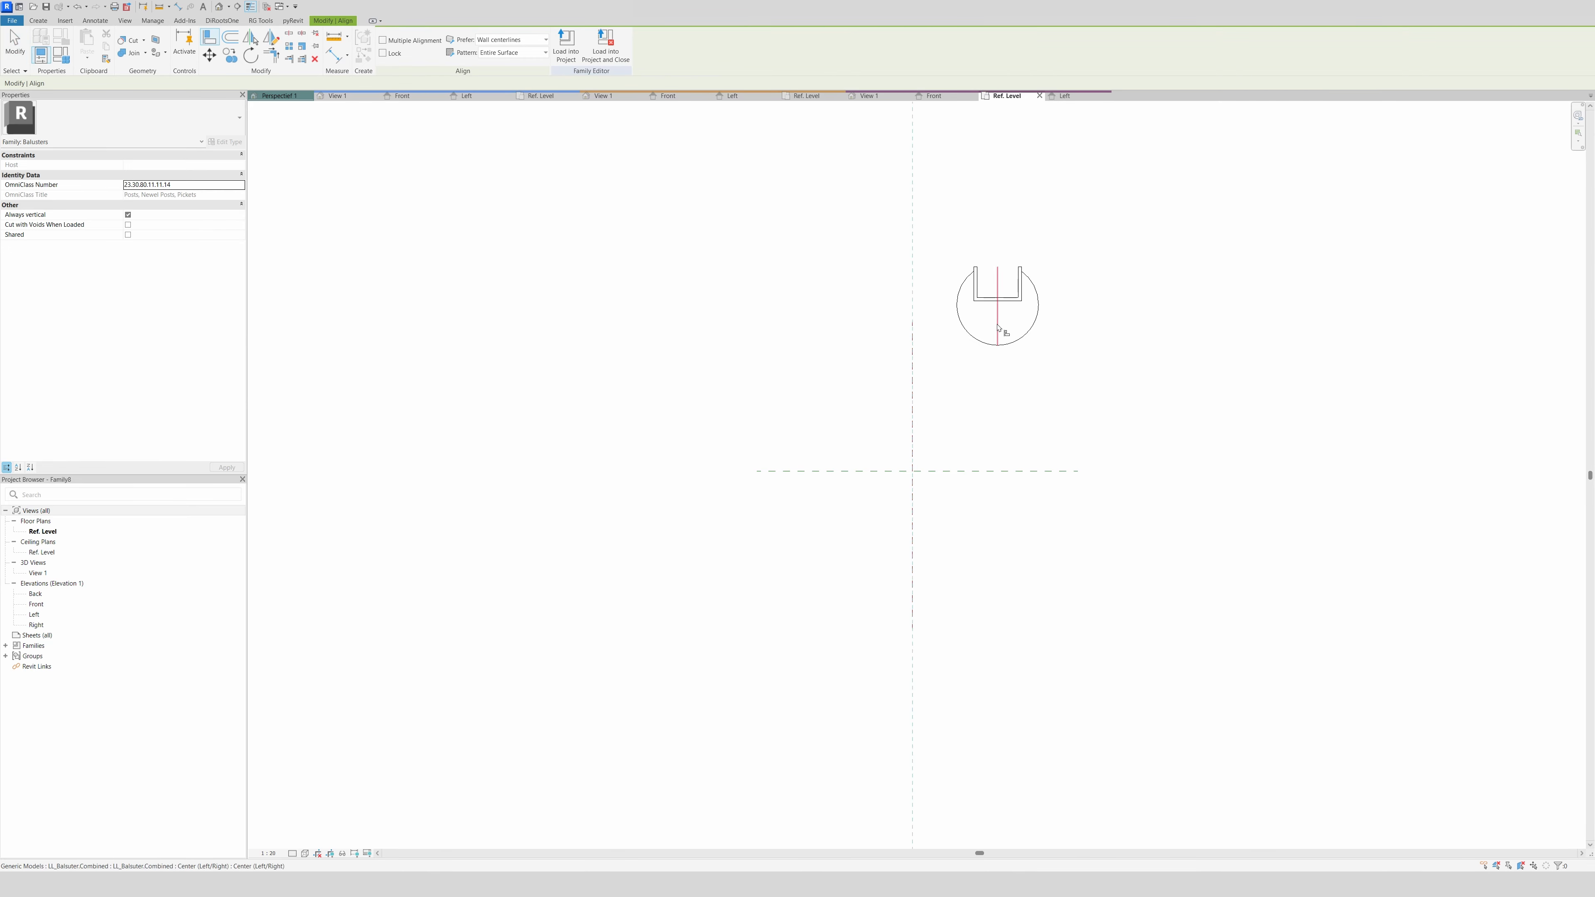
left_click(999, 319)
left_click(967, 471)
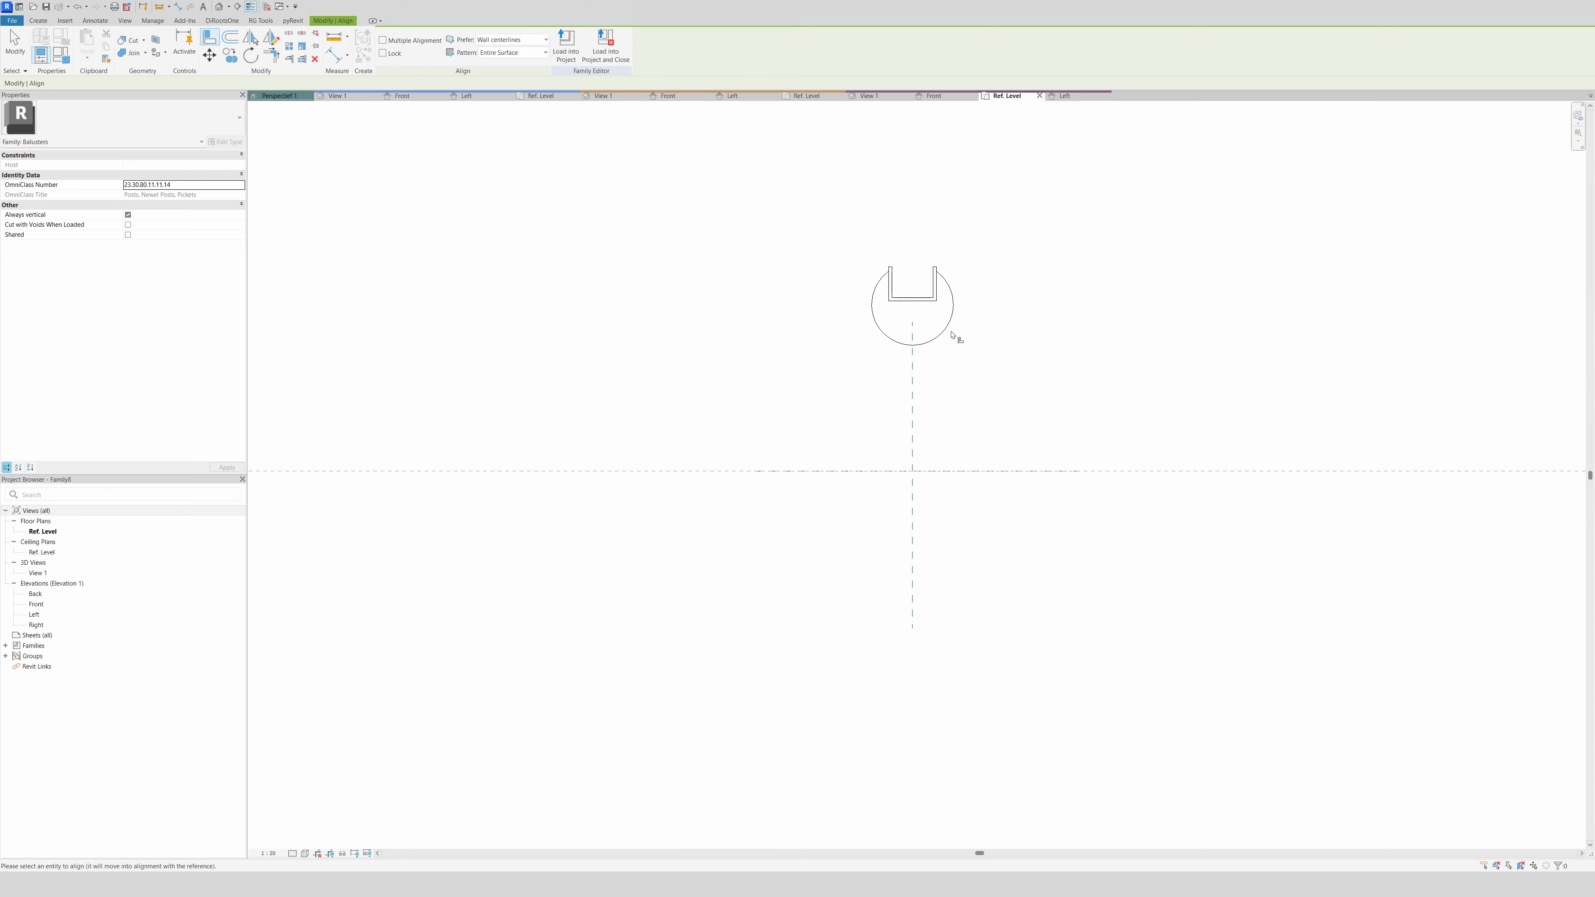
left_click(914, 311)
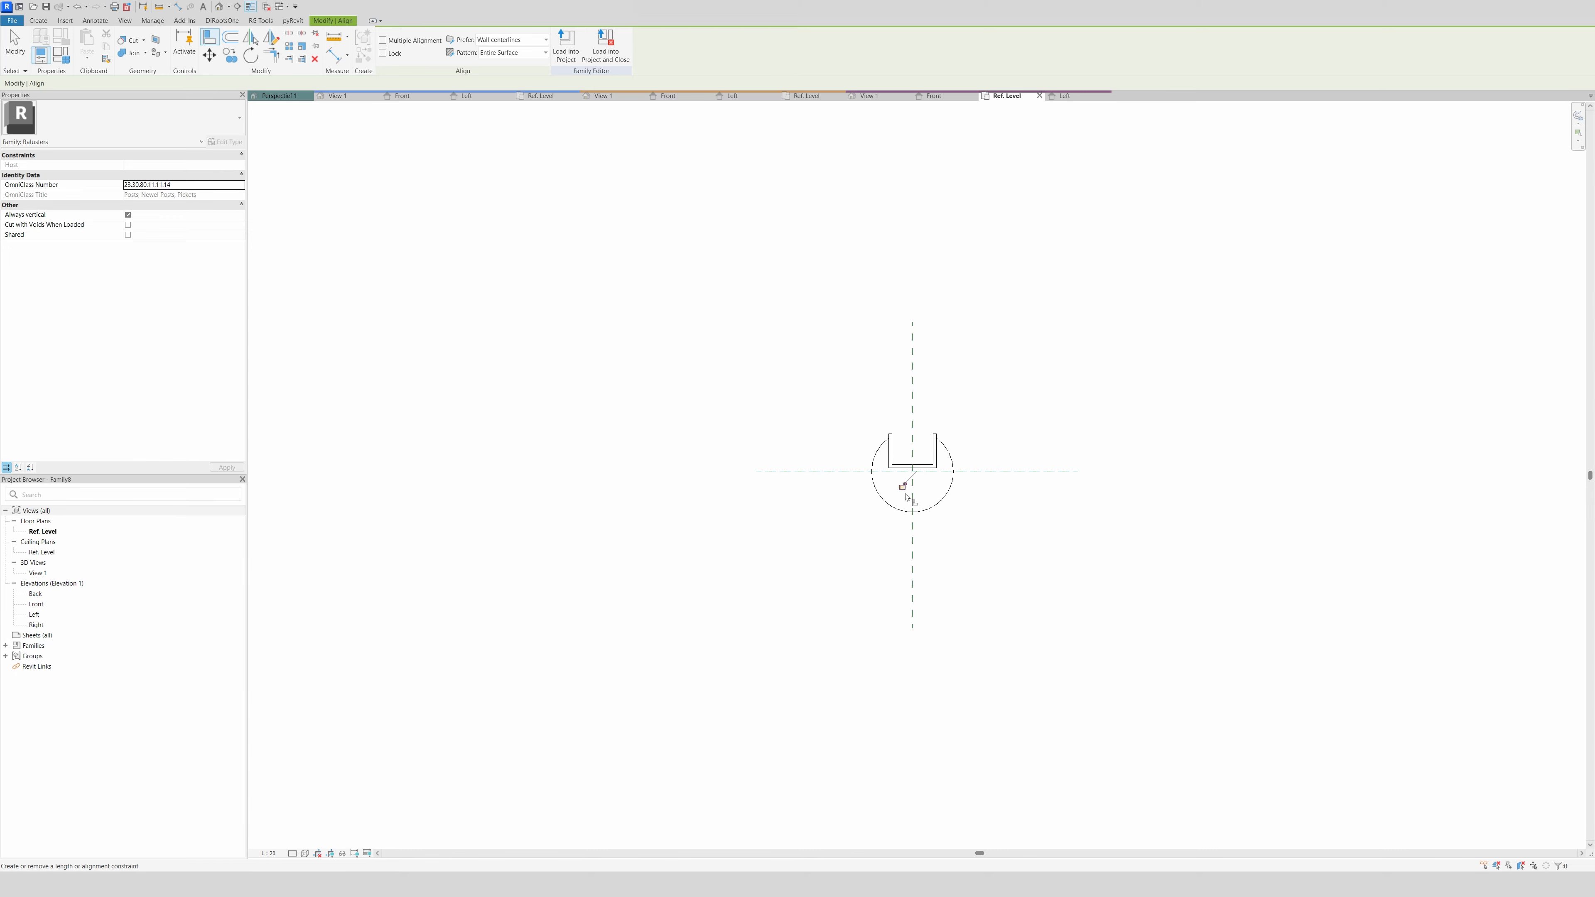
key("Escape")
key("Escape")
left_click(884, 500)
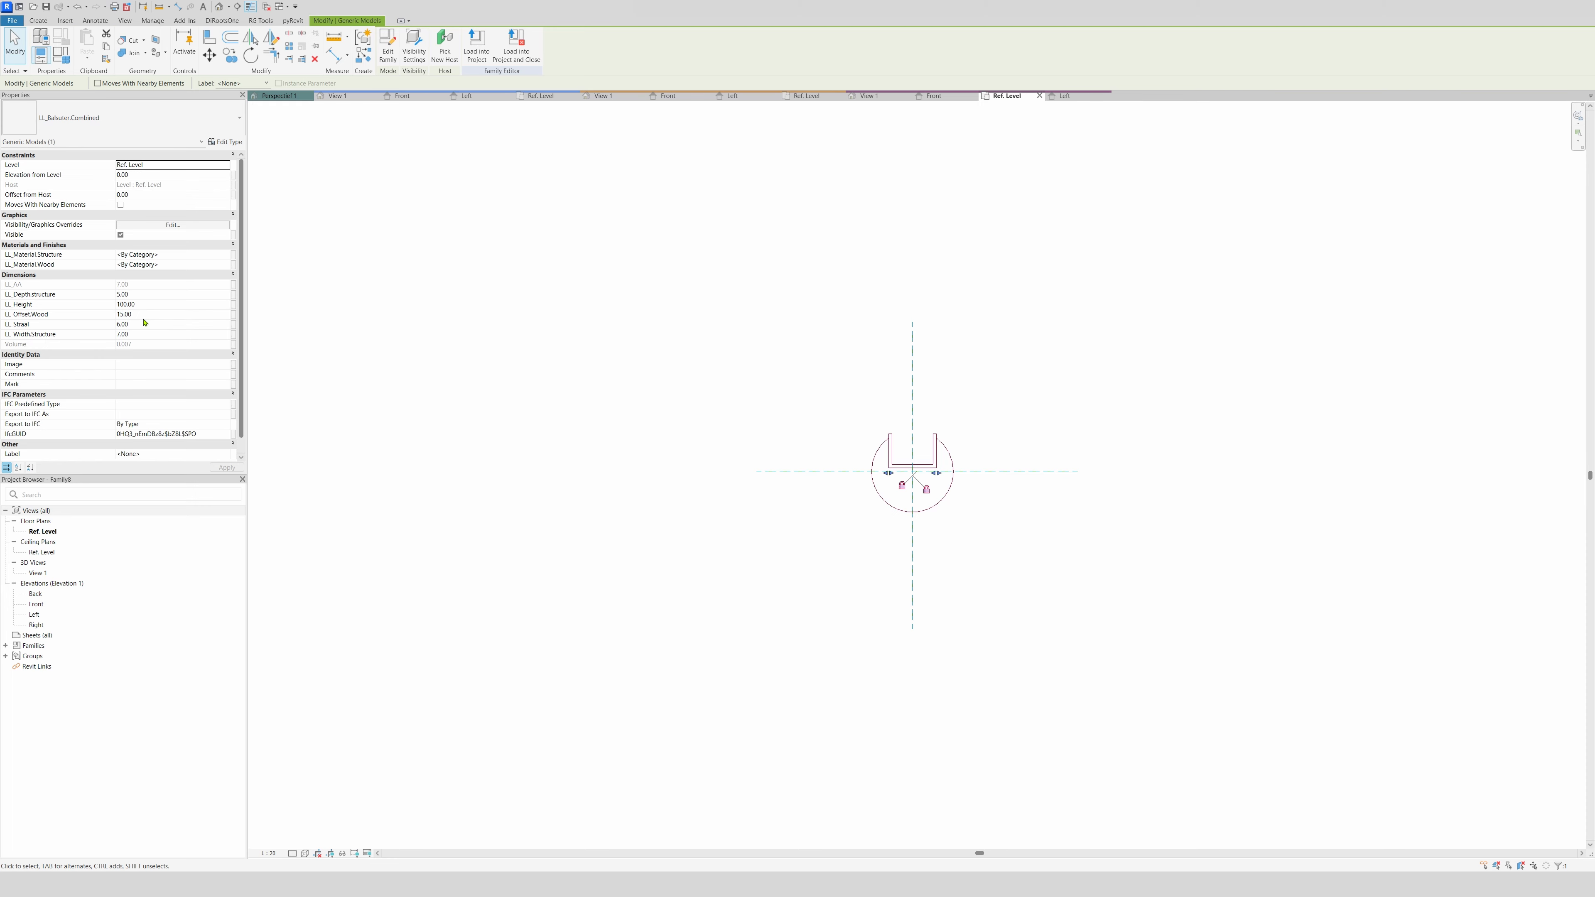
left_click(233, 294)
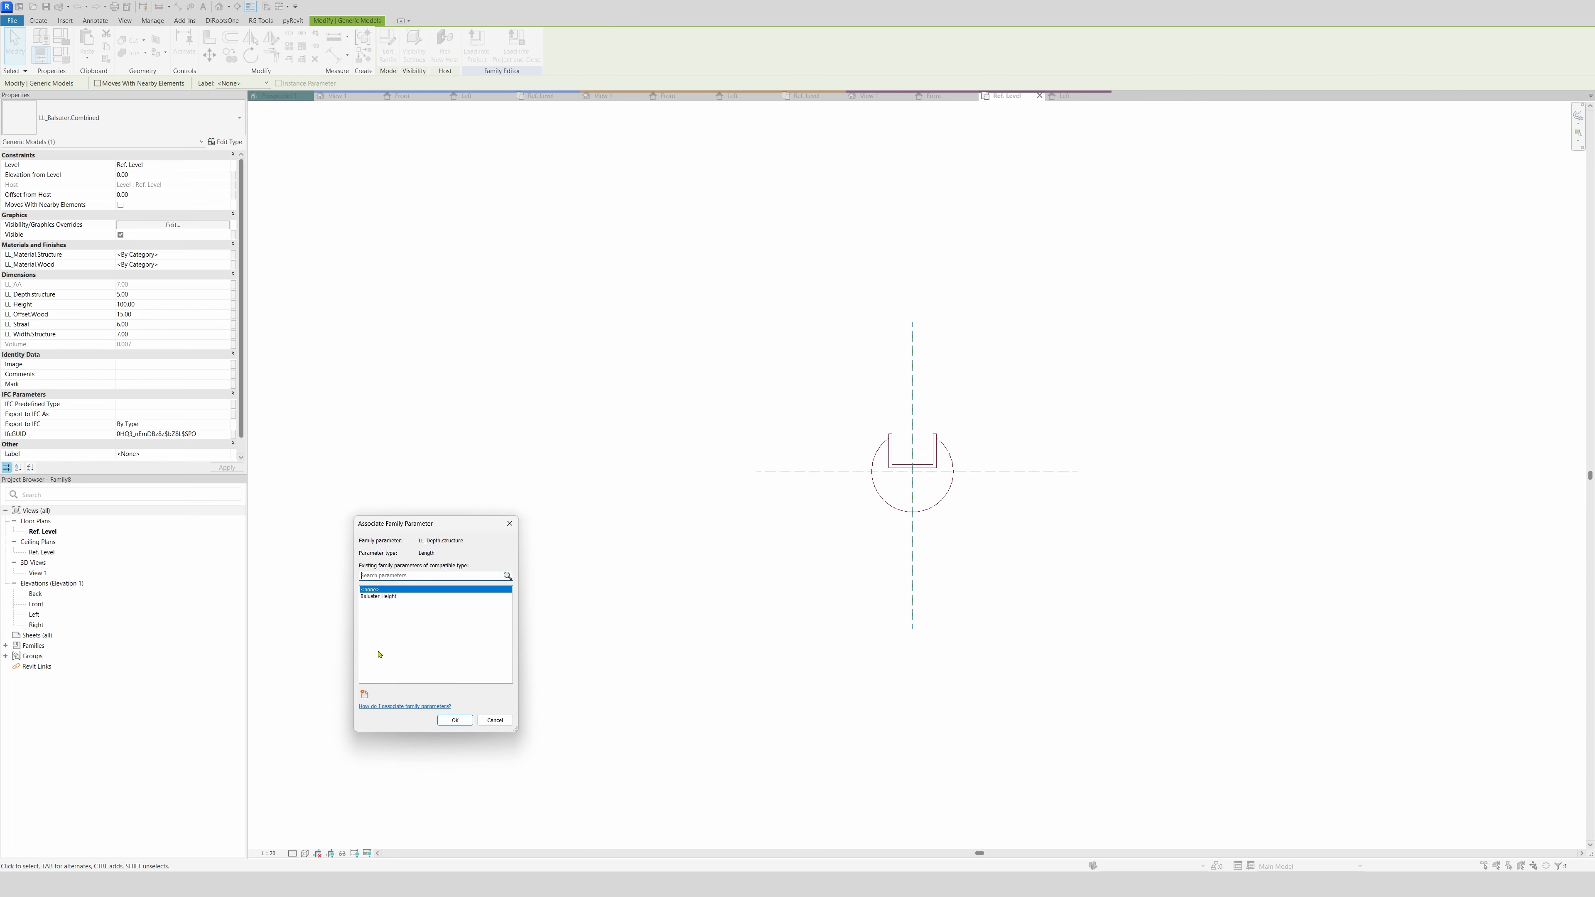
left_click(364, 694)
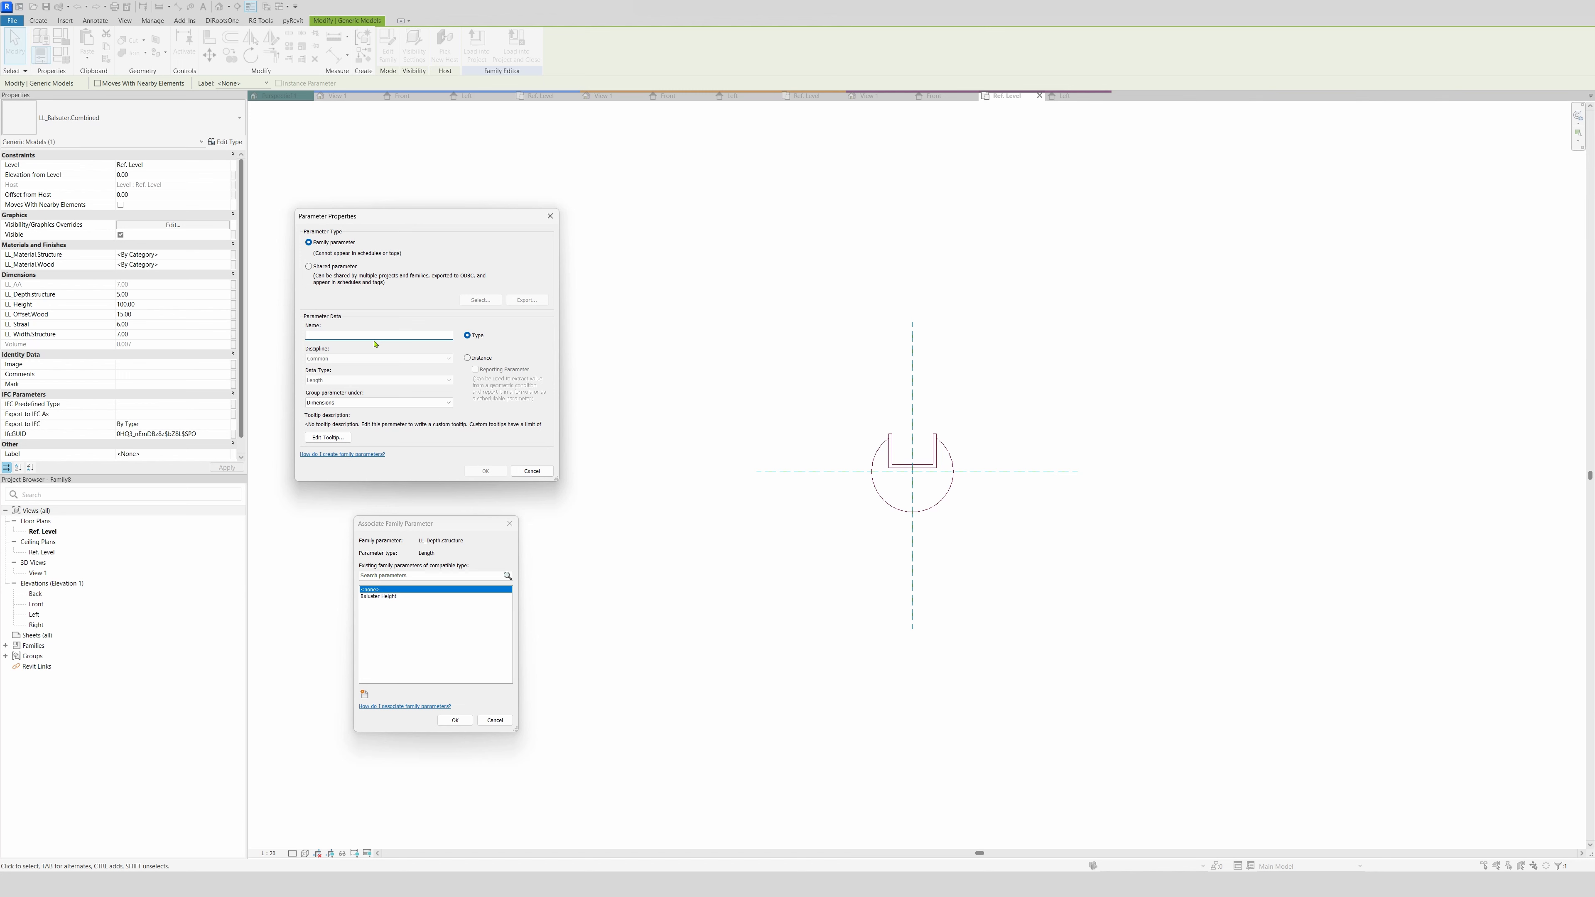
left_click(549, 215)
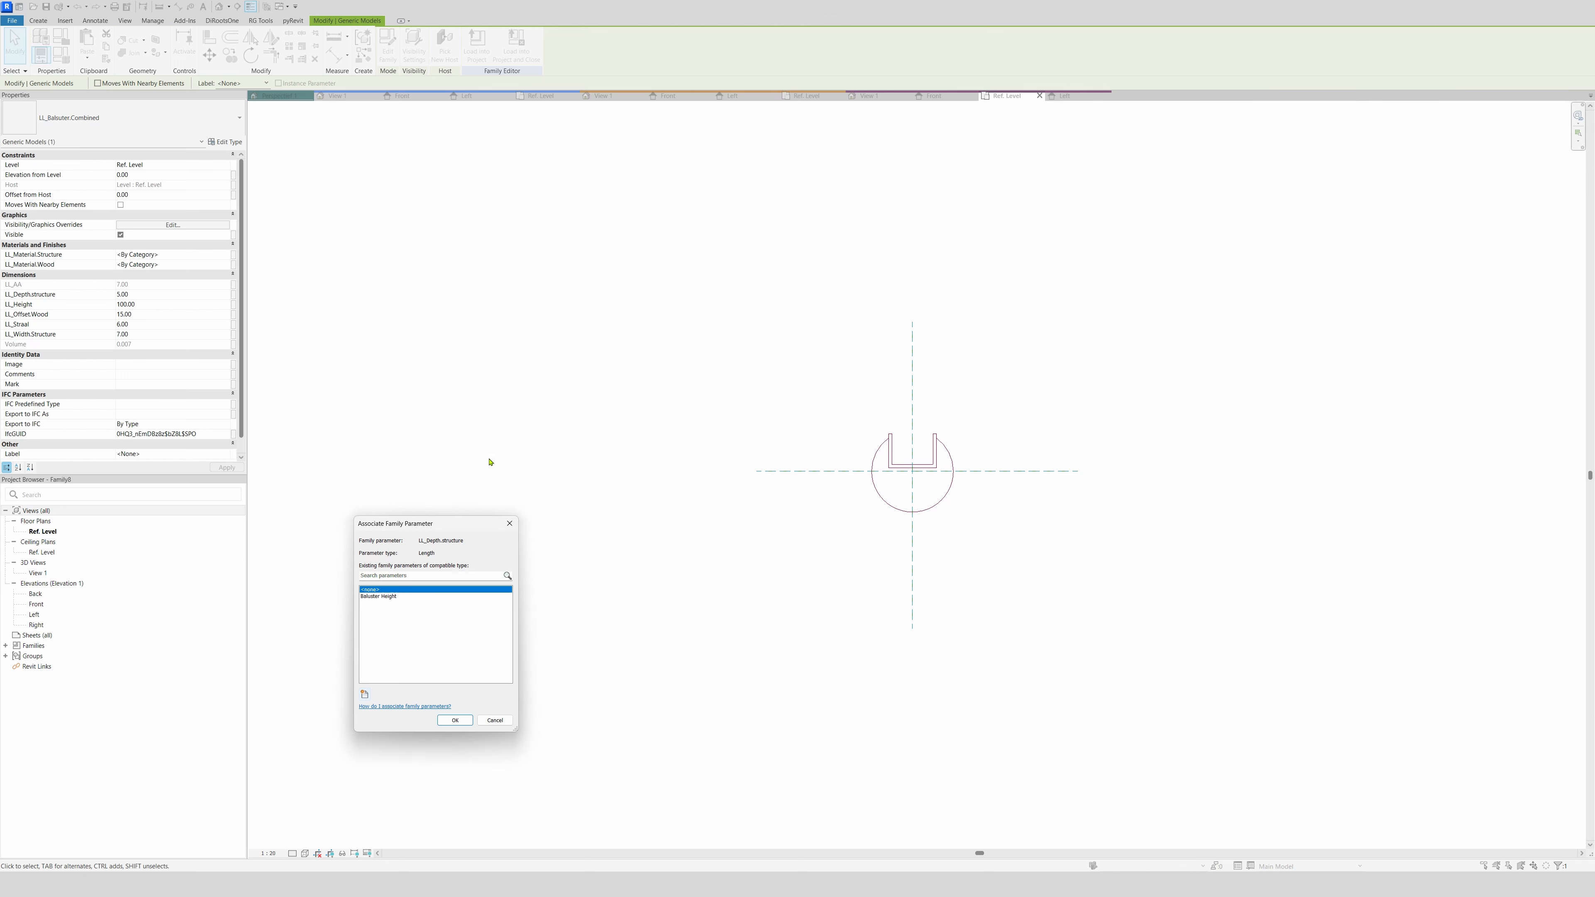
left_click(509, 524)
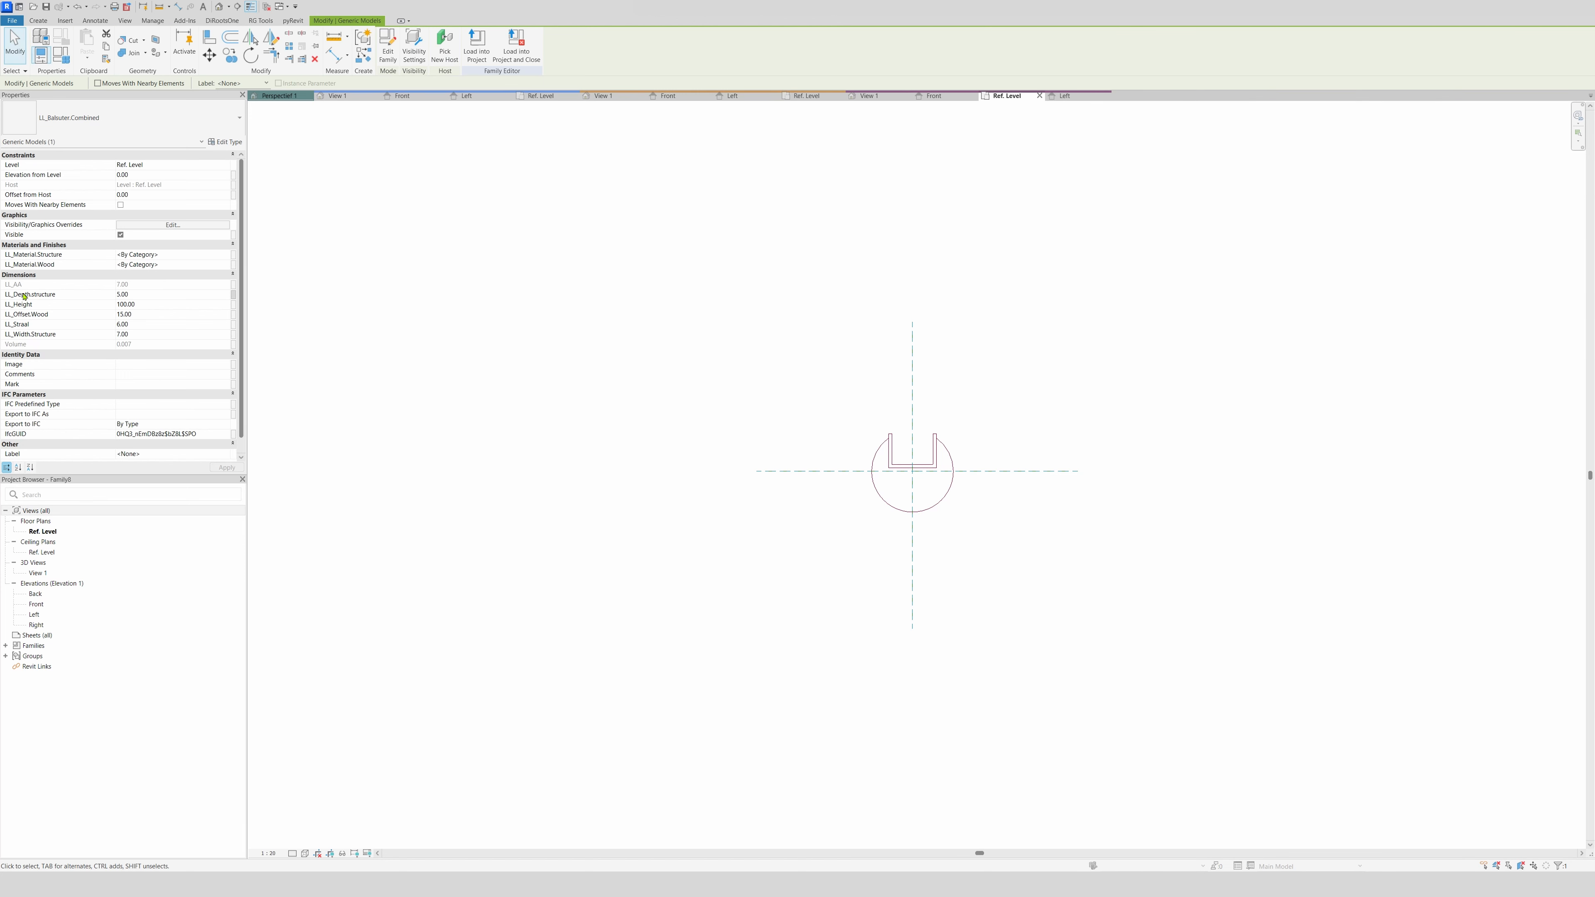
Associate the baluster's structure depth with a new type parameter named LL_Depth.Structure
left_click(232, 296)
left_click(364, 694)
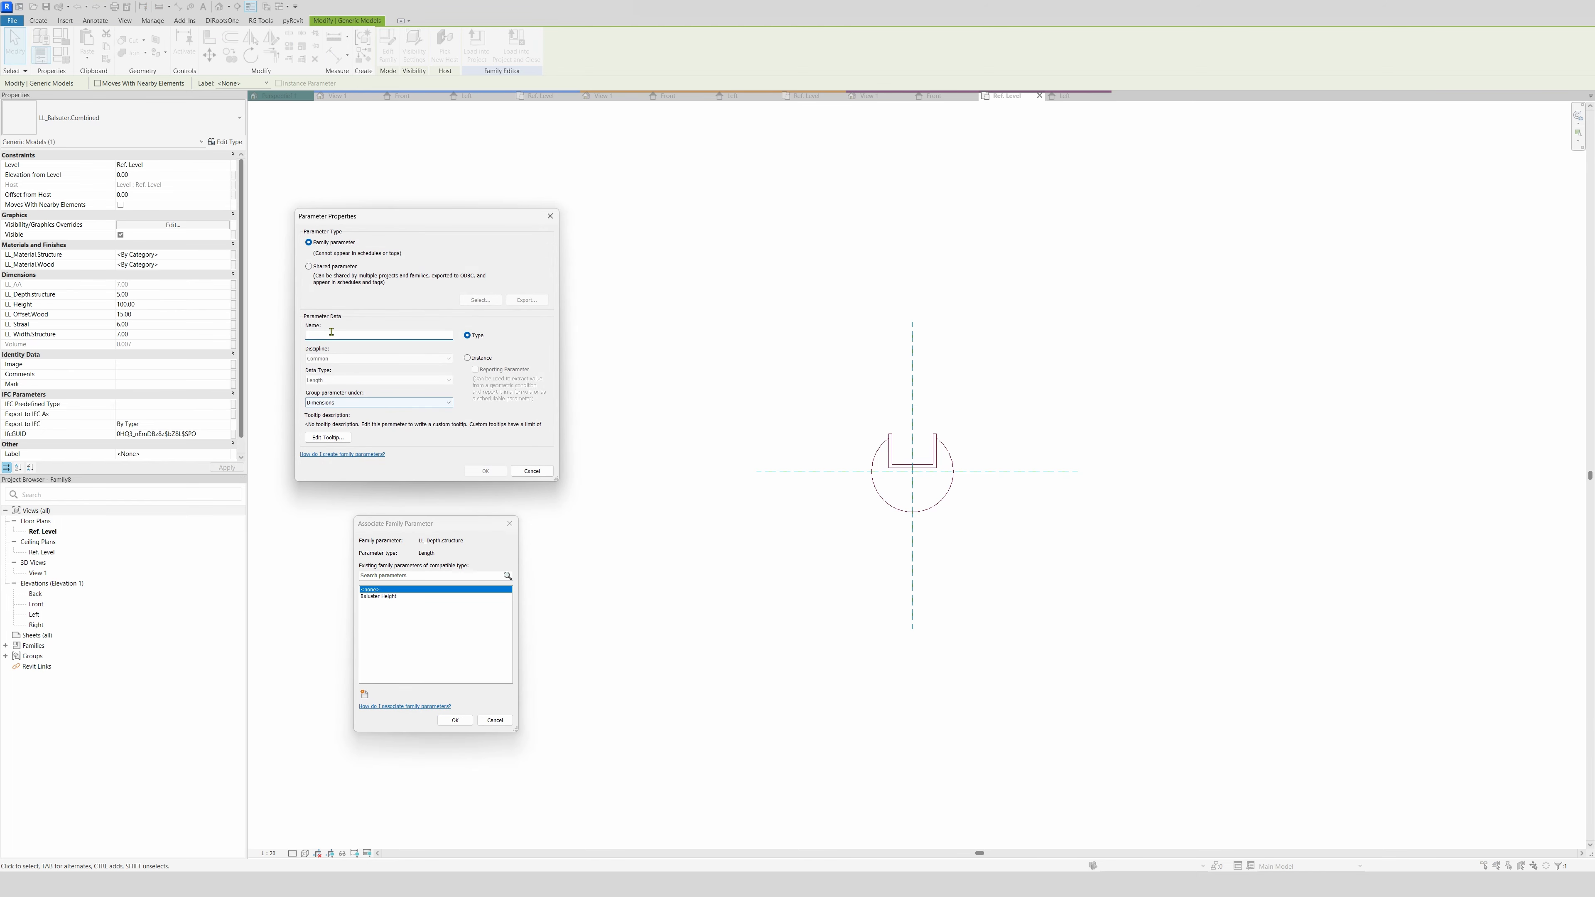
type("LL_")
key("BackSpace")
type("Structure")
key("ctrl+a")
key("ctrl+c")
left_click(374, 334)
left_click(485, 471)
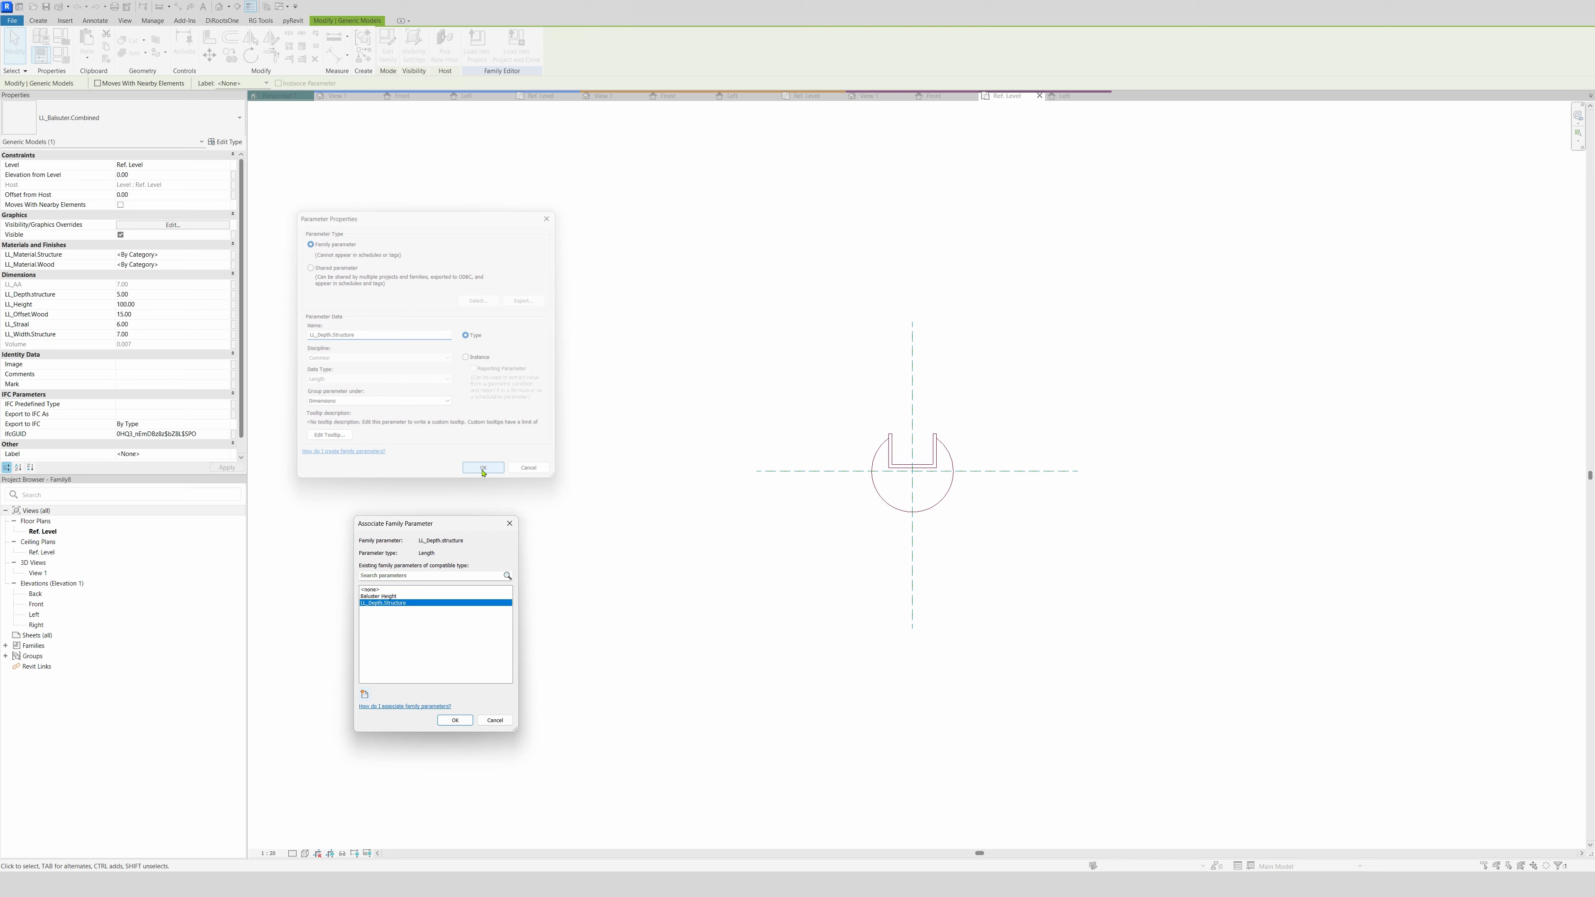
left_click(454, 720)
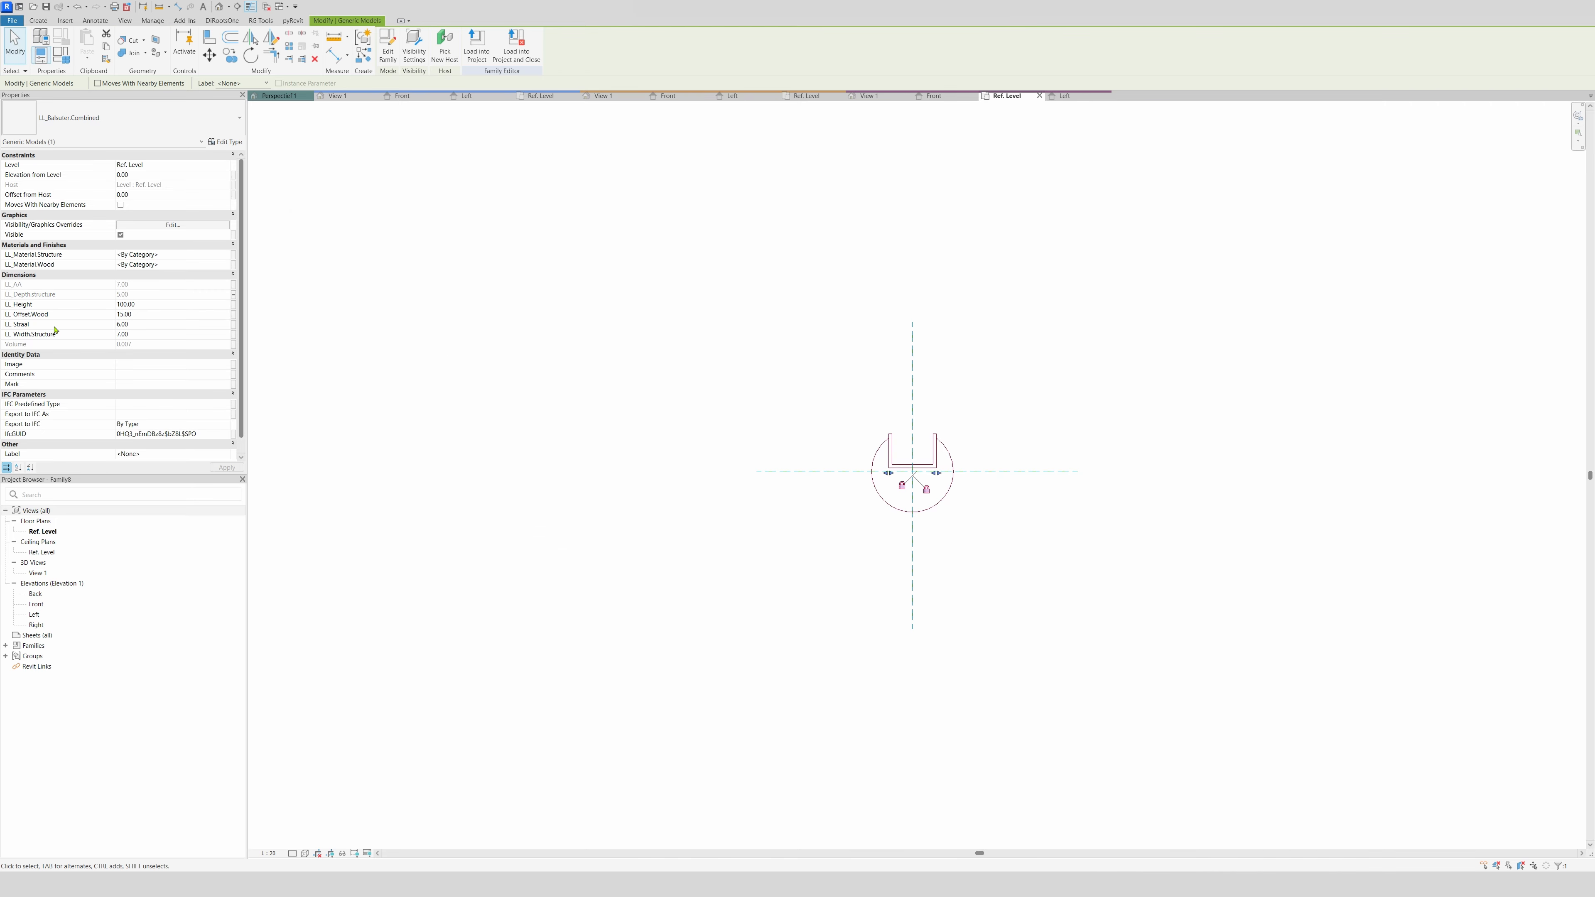
Associate the baluster's LL_Height with the existing Baluster Height parameter
left_click(233, 304)
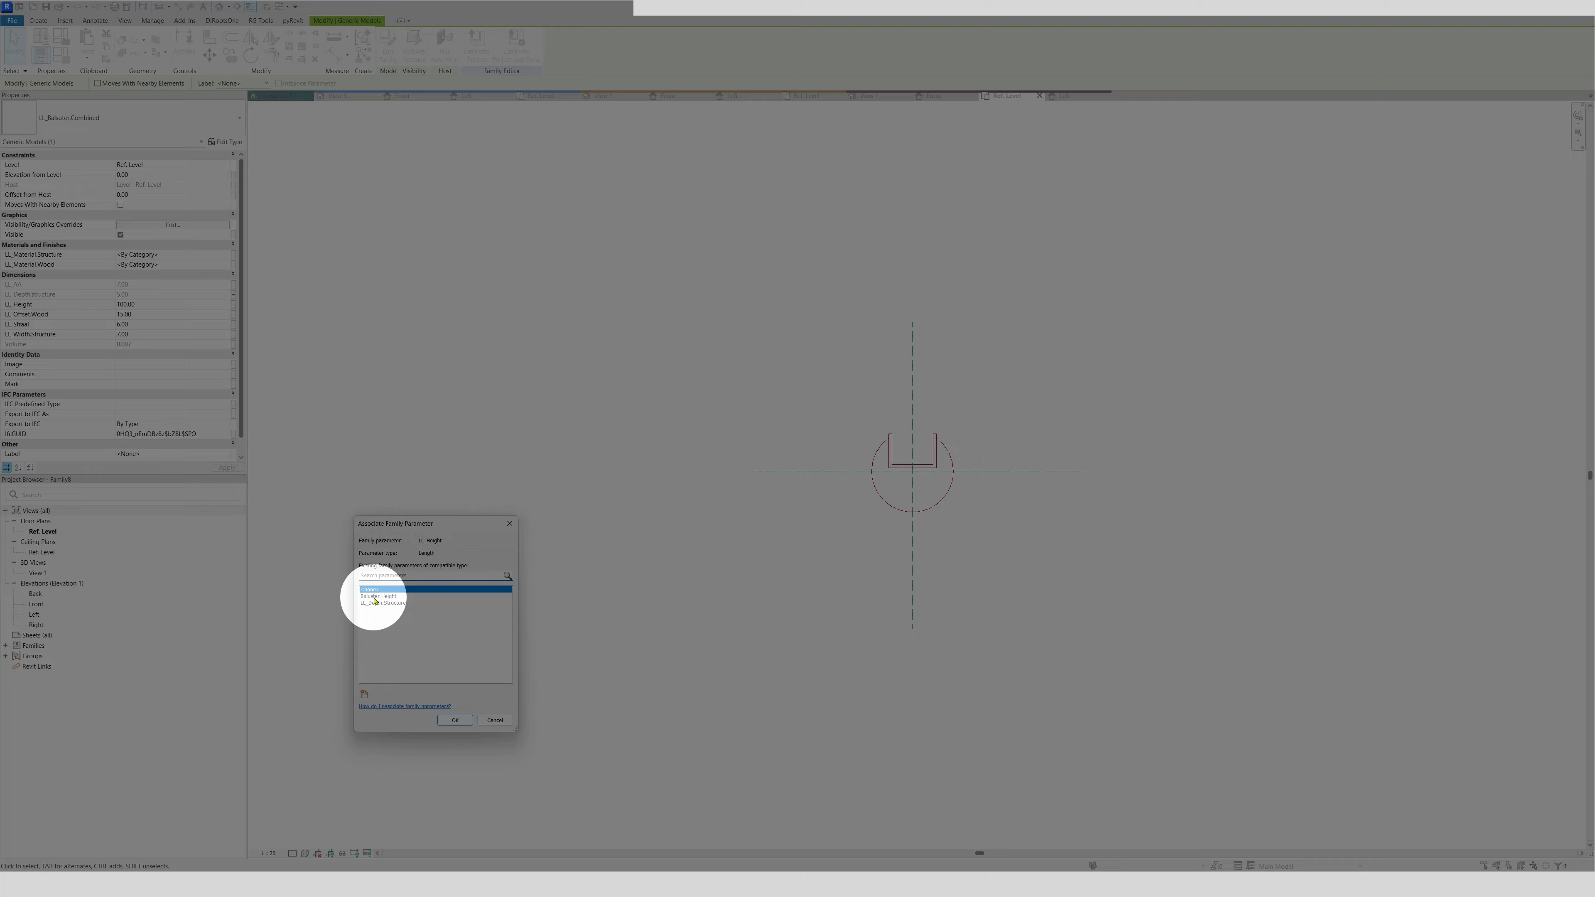
left_click(377, 596)
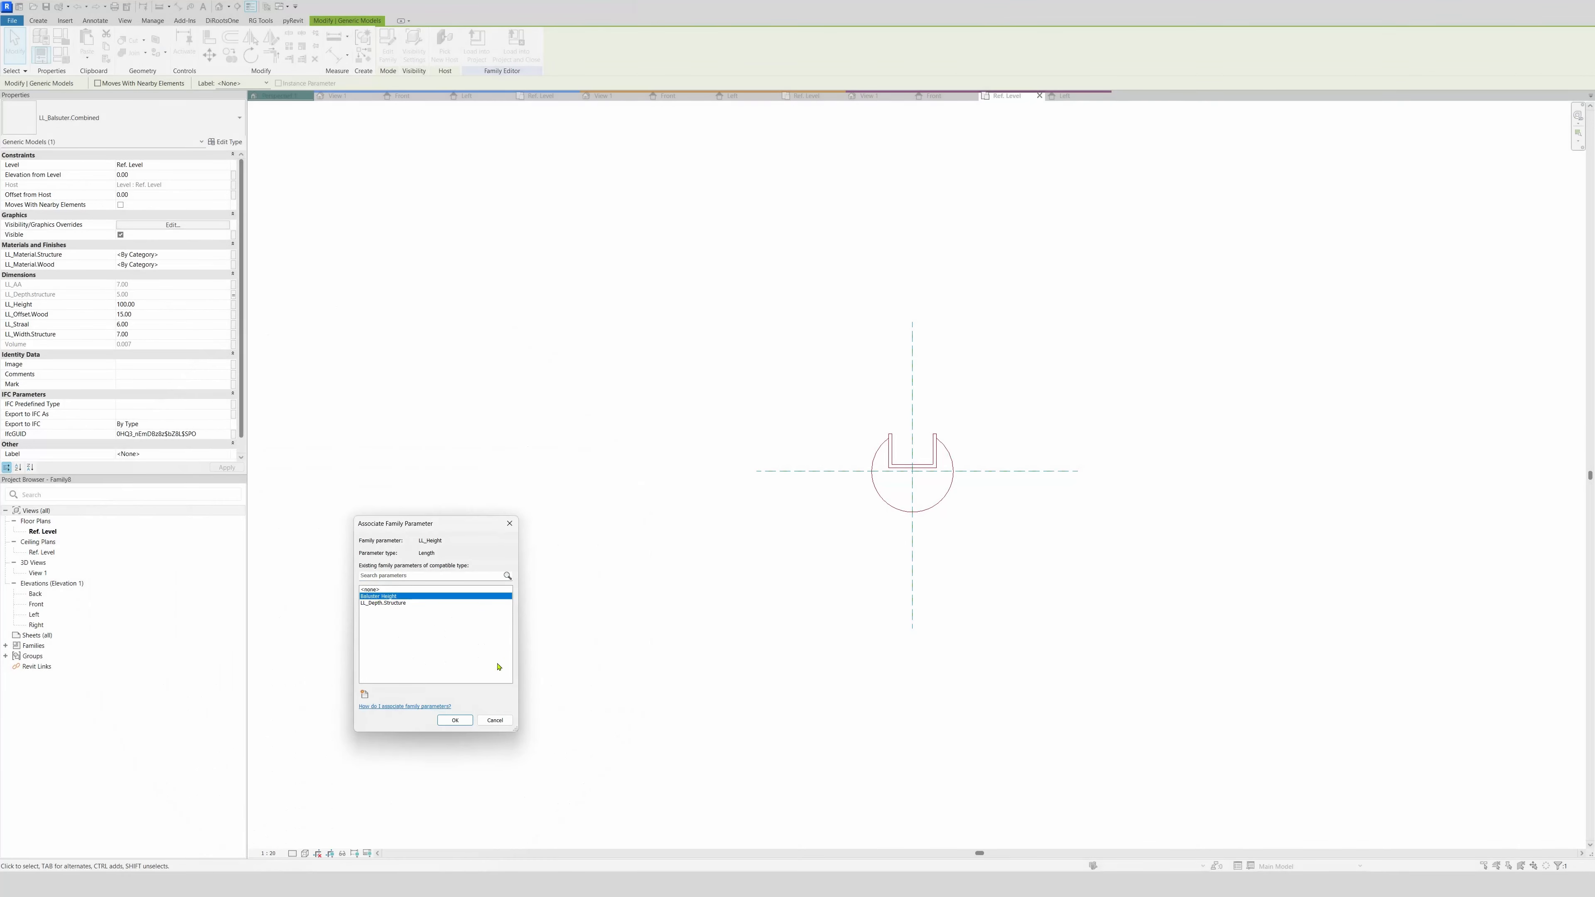
left_click(455, 719)
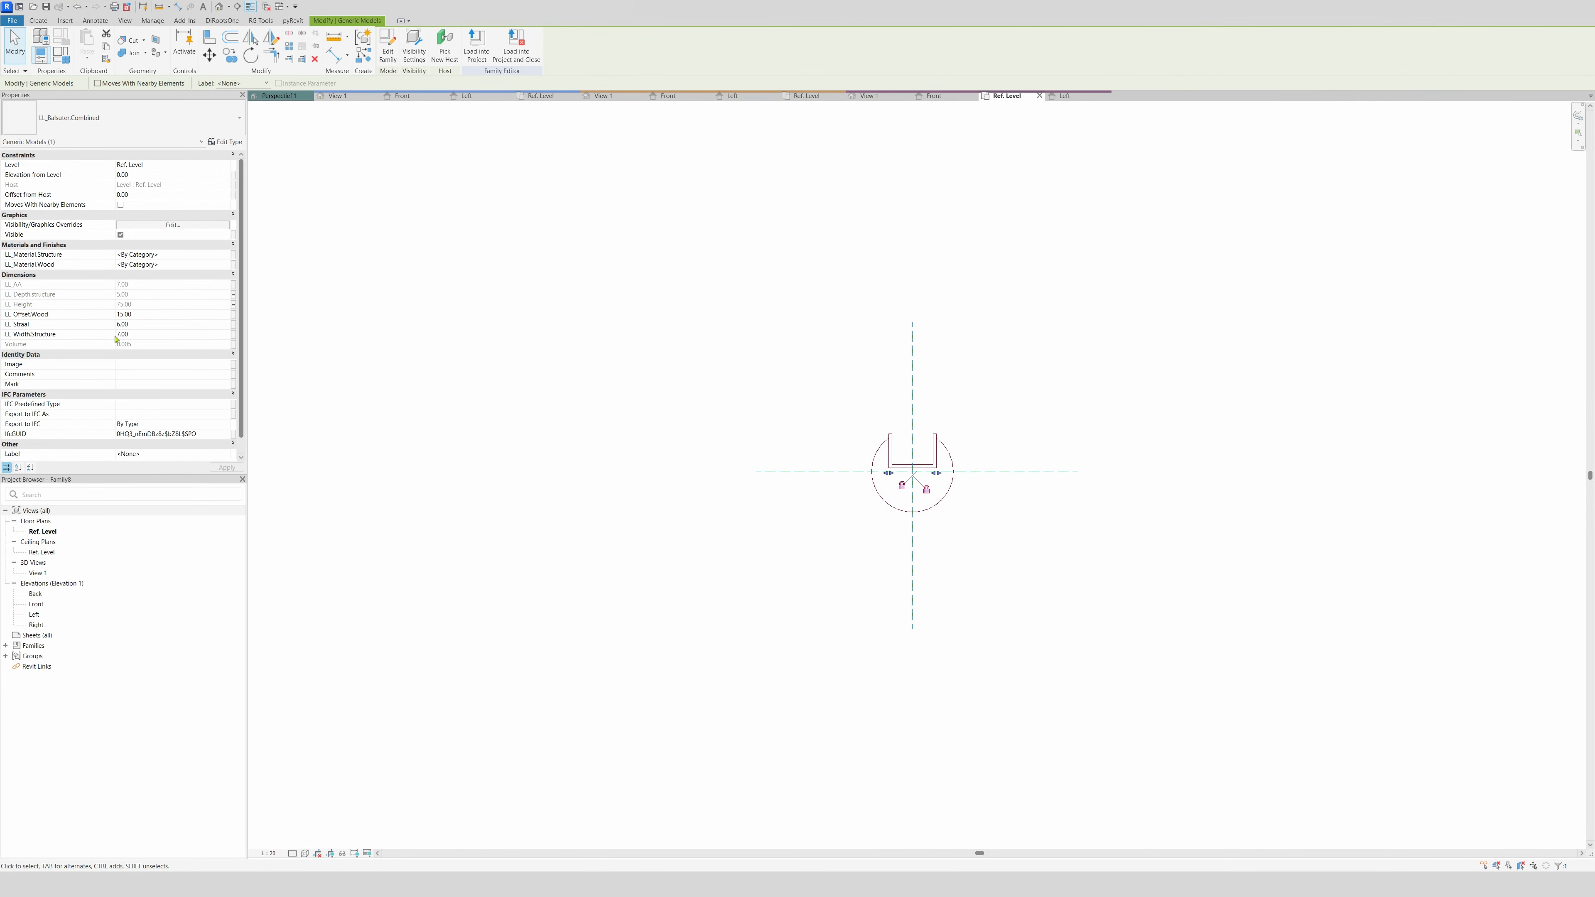
Associate the baluster's LL_Offset.Wood with a new type parameter named LL_Offset.Wood
left_click(233, 314)
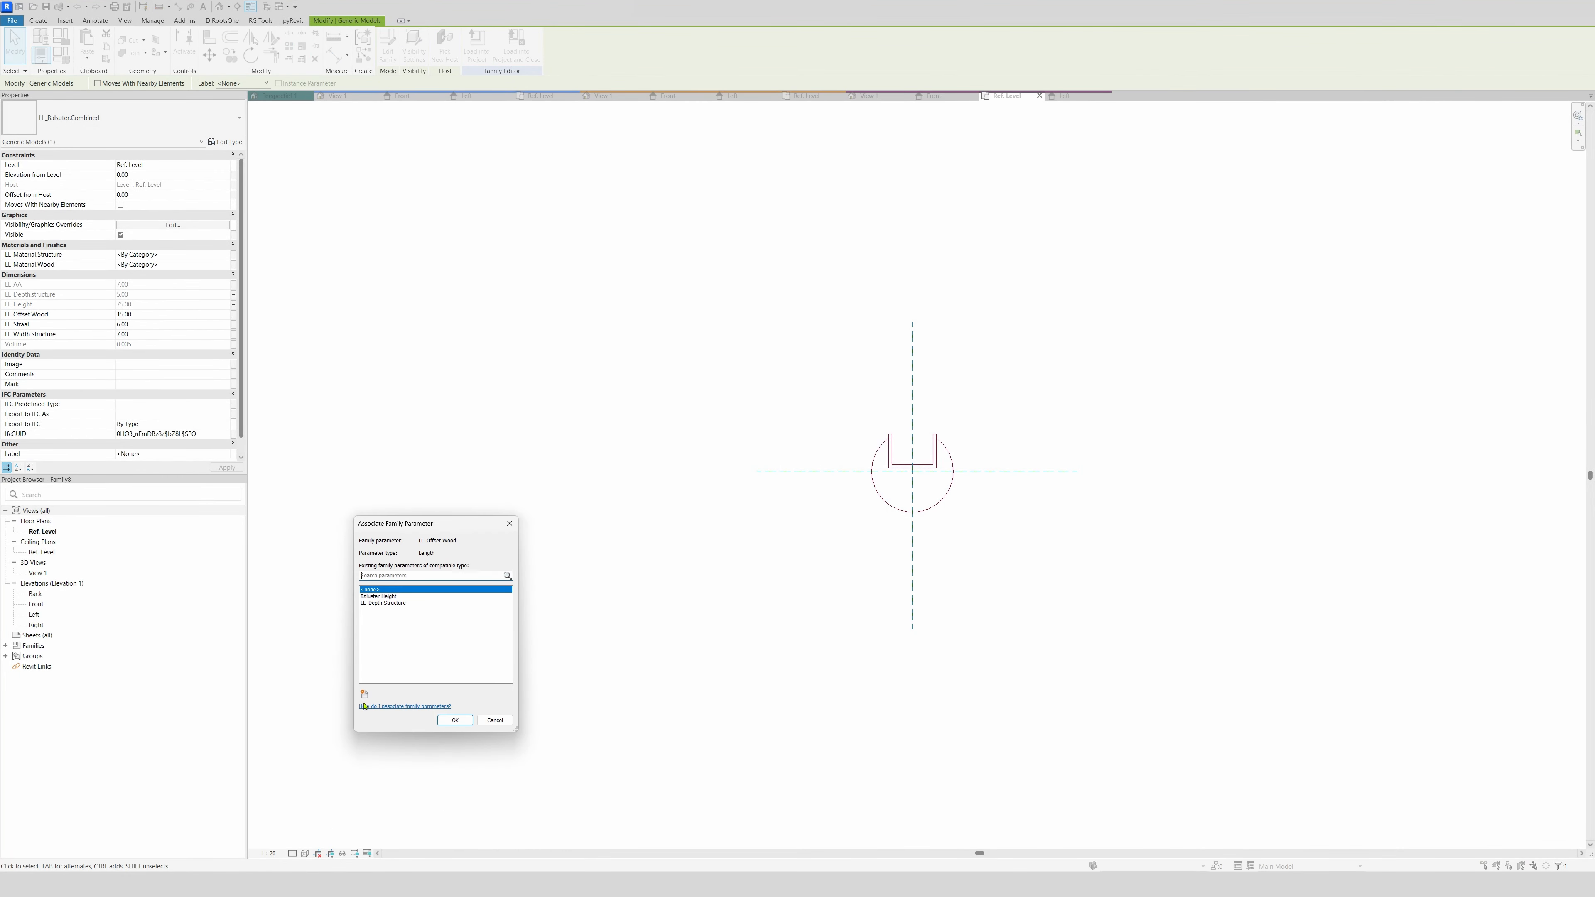
left_click(364, 694)
key("ctrl+v")
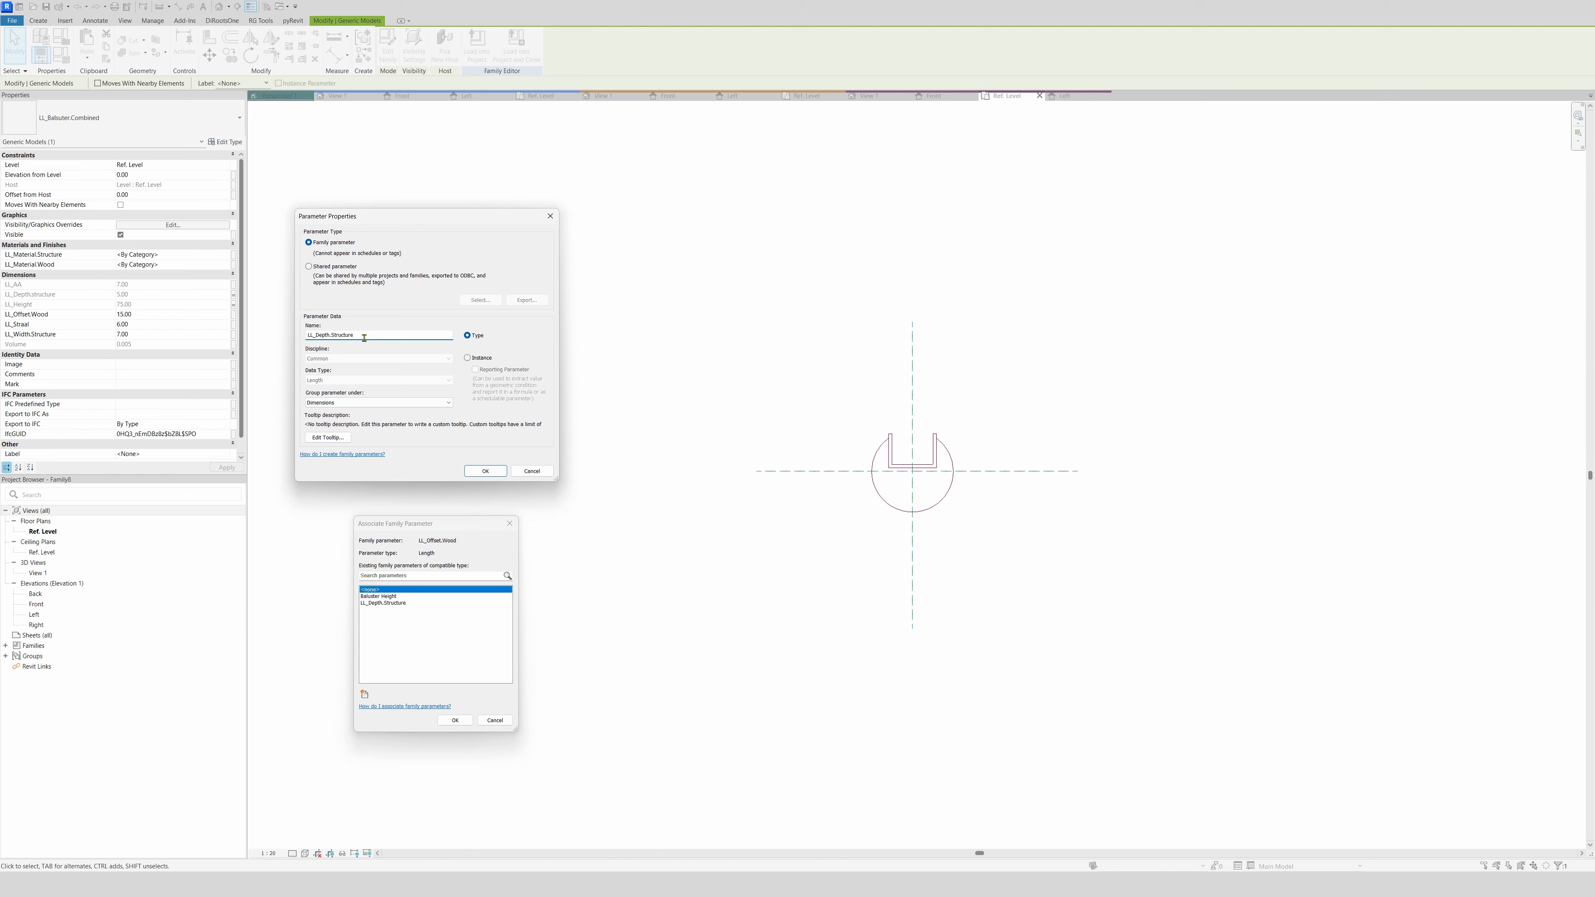
left_click_drag(367, 338, 322, 334)
key("BackSpace")
key("BackSpace")
left_click(486, 471)
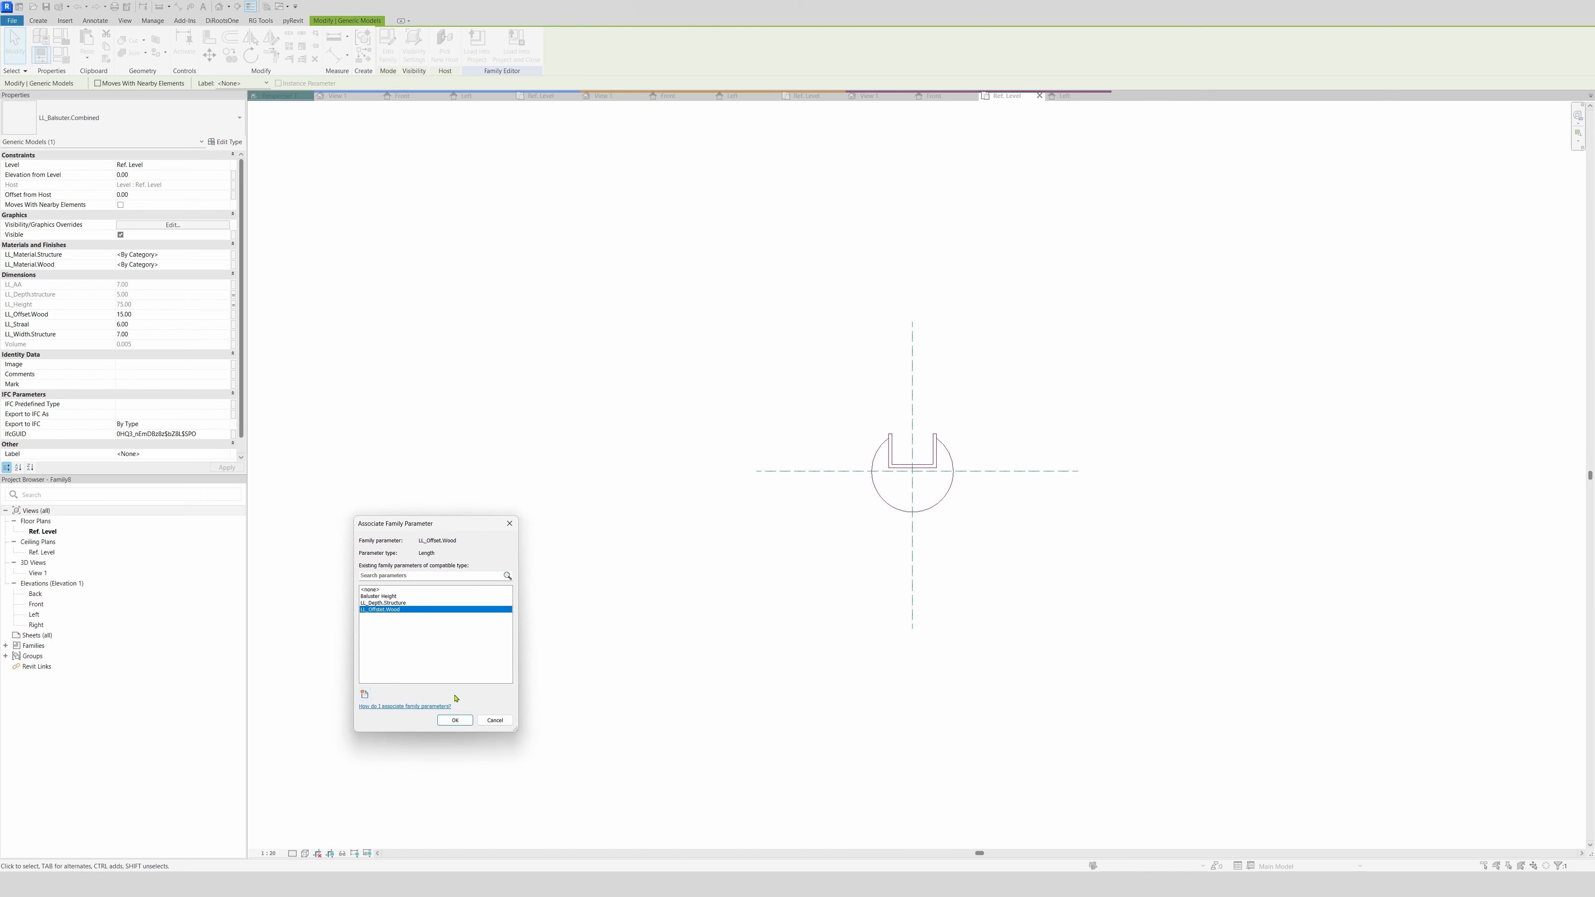
left_click(455, 720)
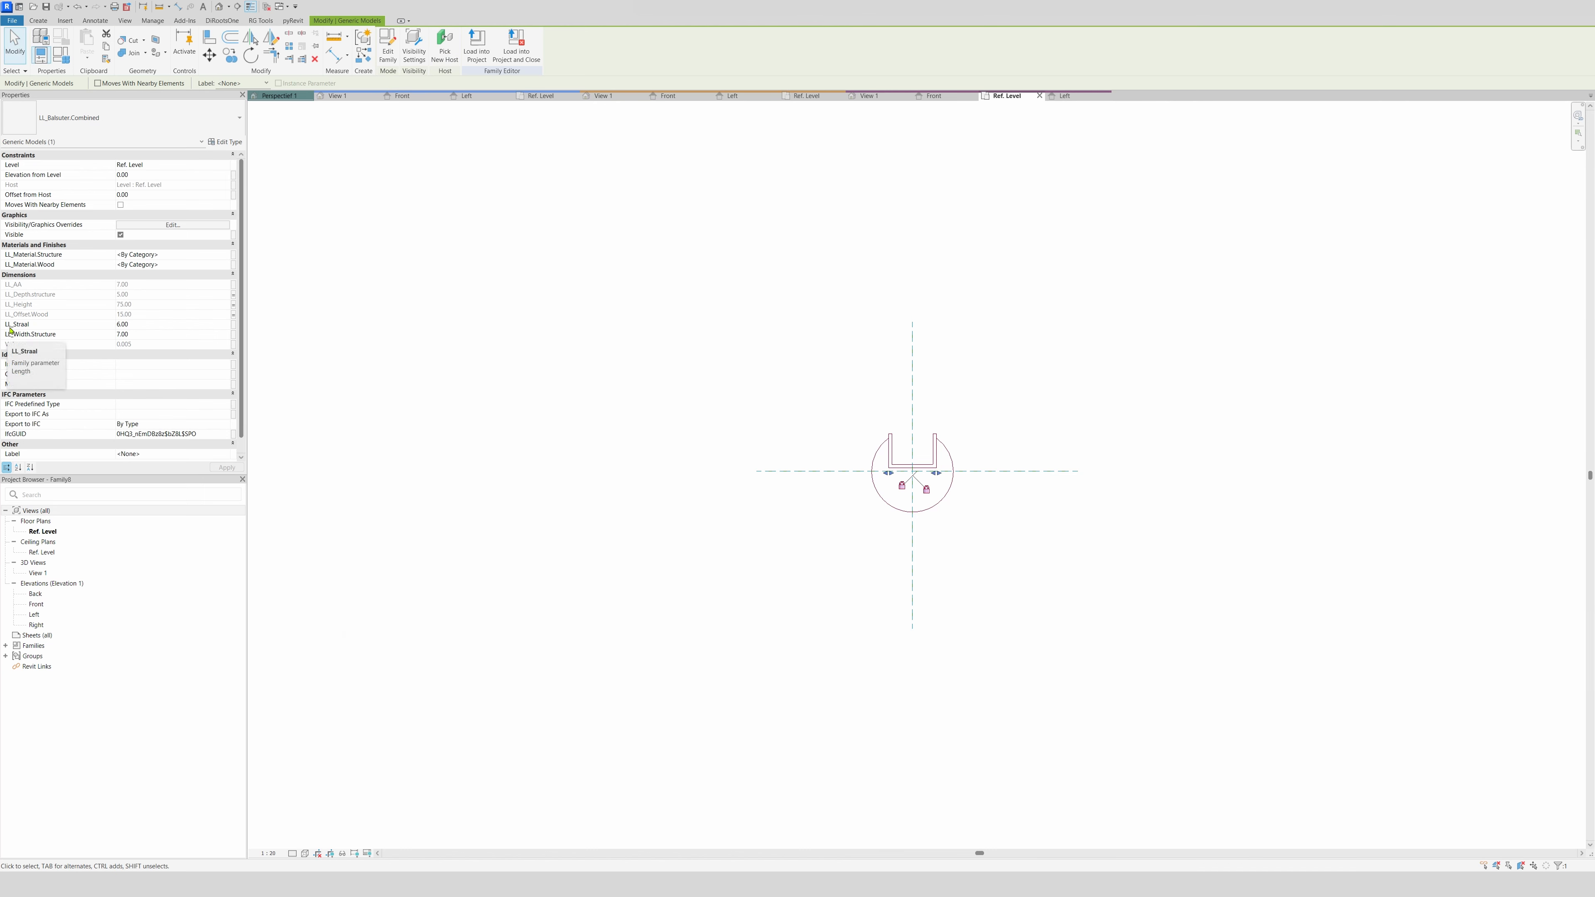
Associate the baluster's LL_Straal with a new type parameter named LL_Straal.Wood
left_click(234, 326)
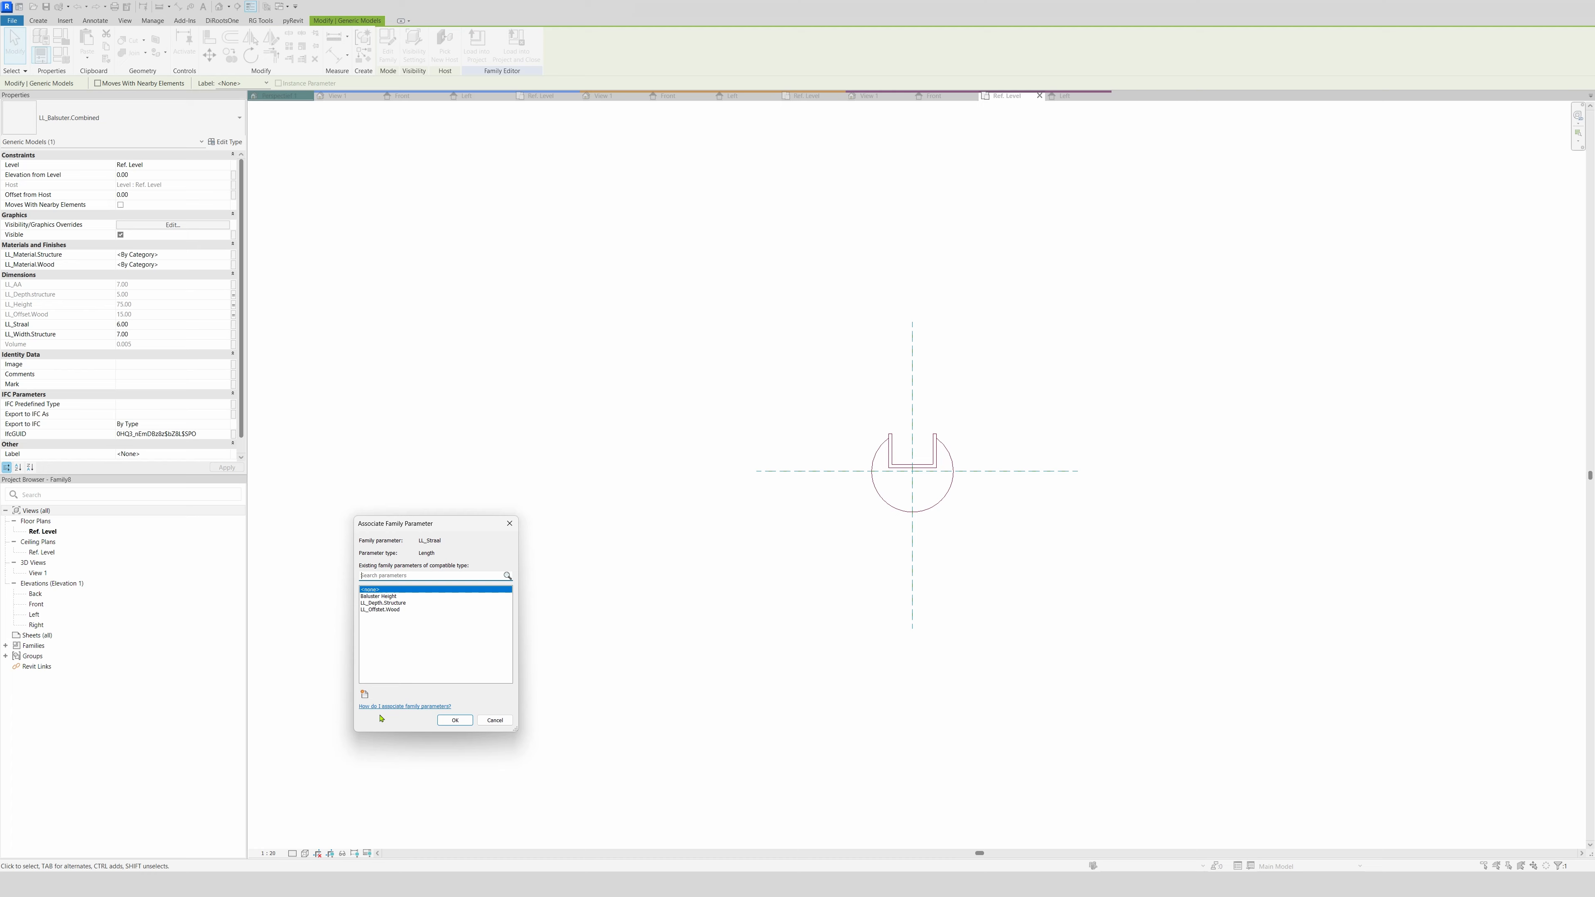
left_click(365, 693)
type("LL_Straal.Wood")
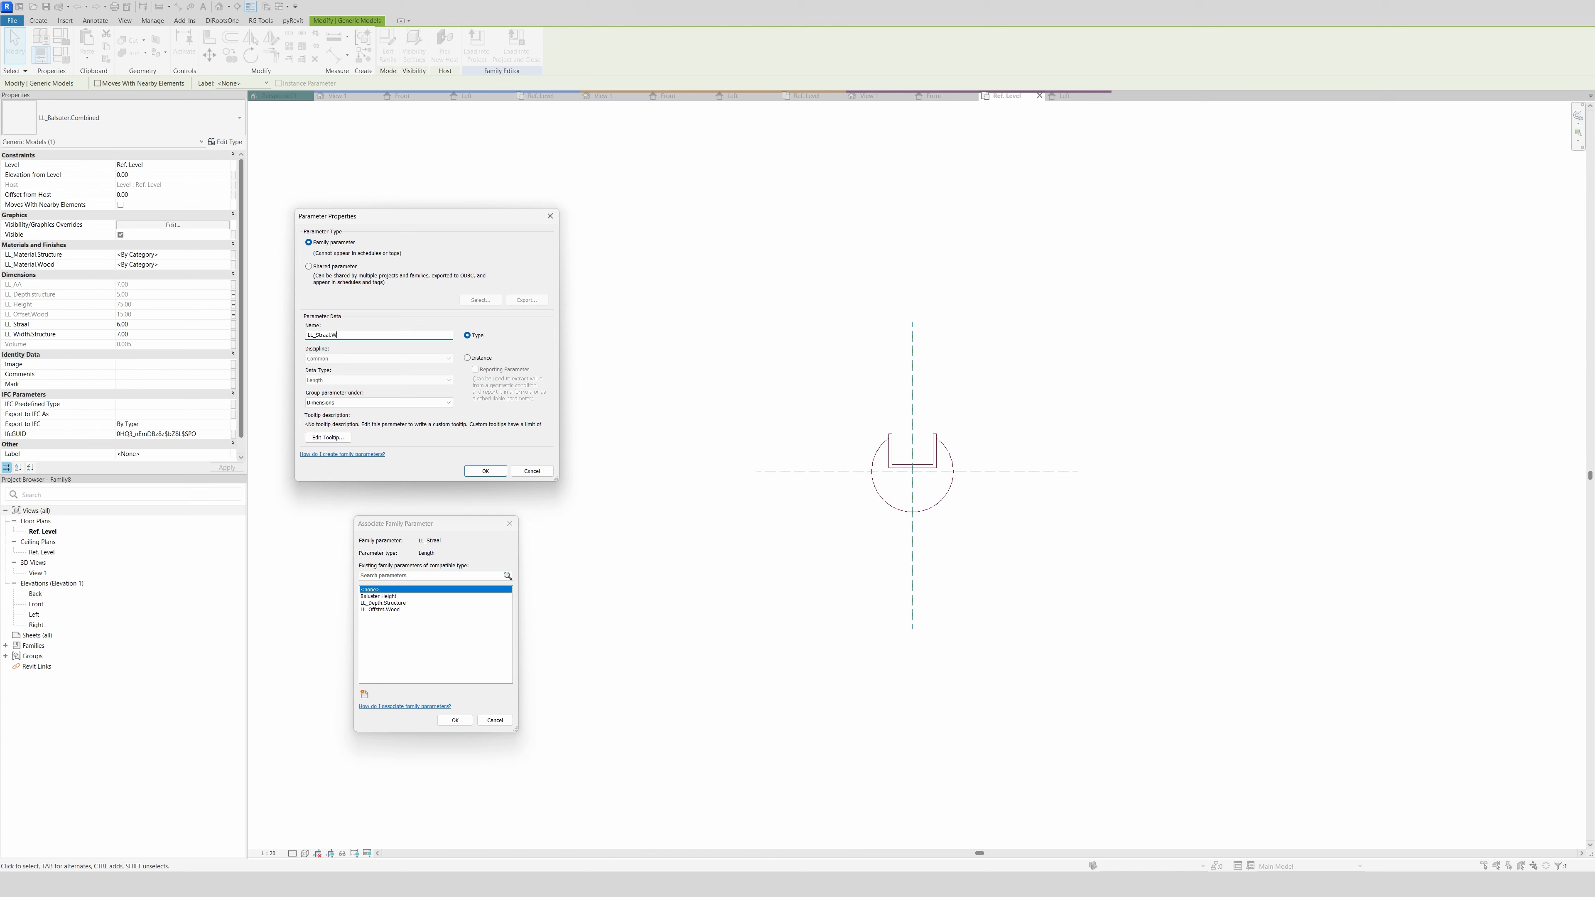
left_click(479, 469)
left_click(454, 720)
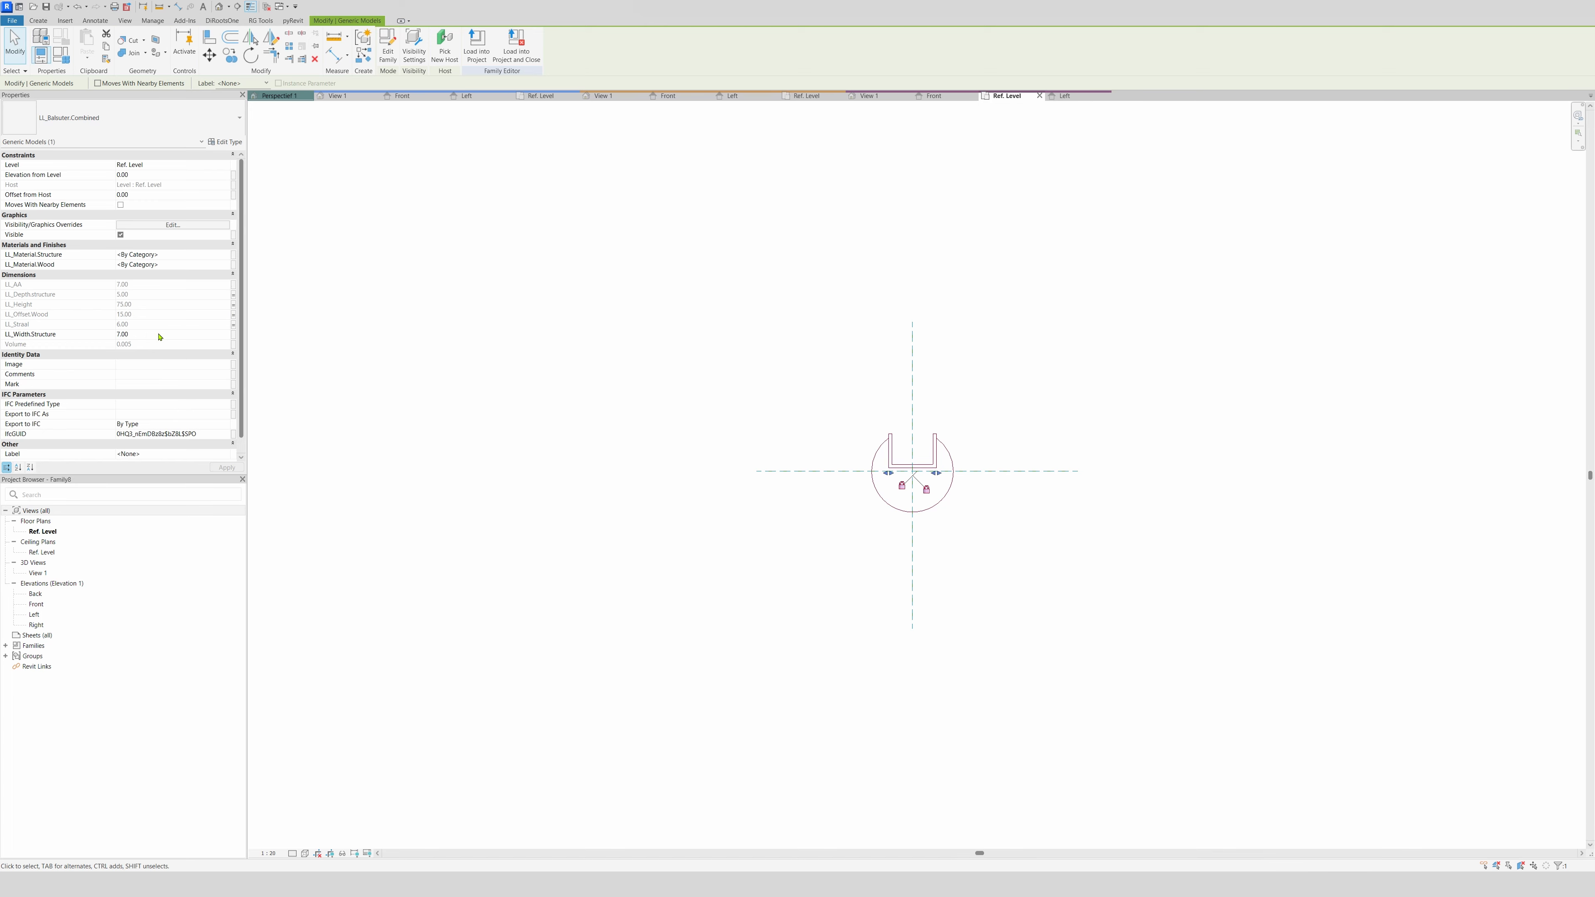
Associate the baluster's structure width with a new type parameter named LL_Width.Structure, and deselect the baluster
left_click(233, 335)
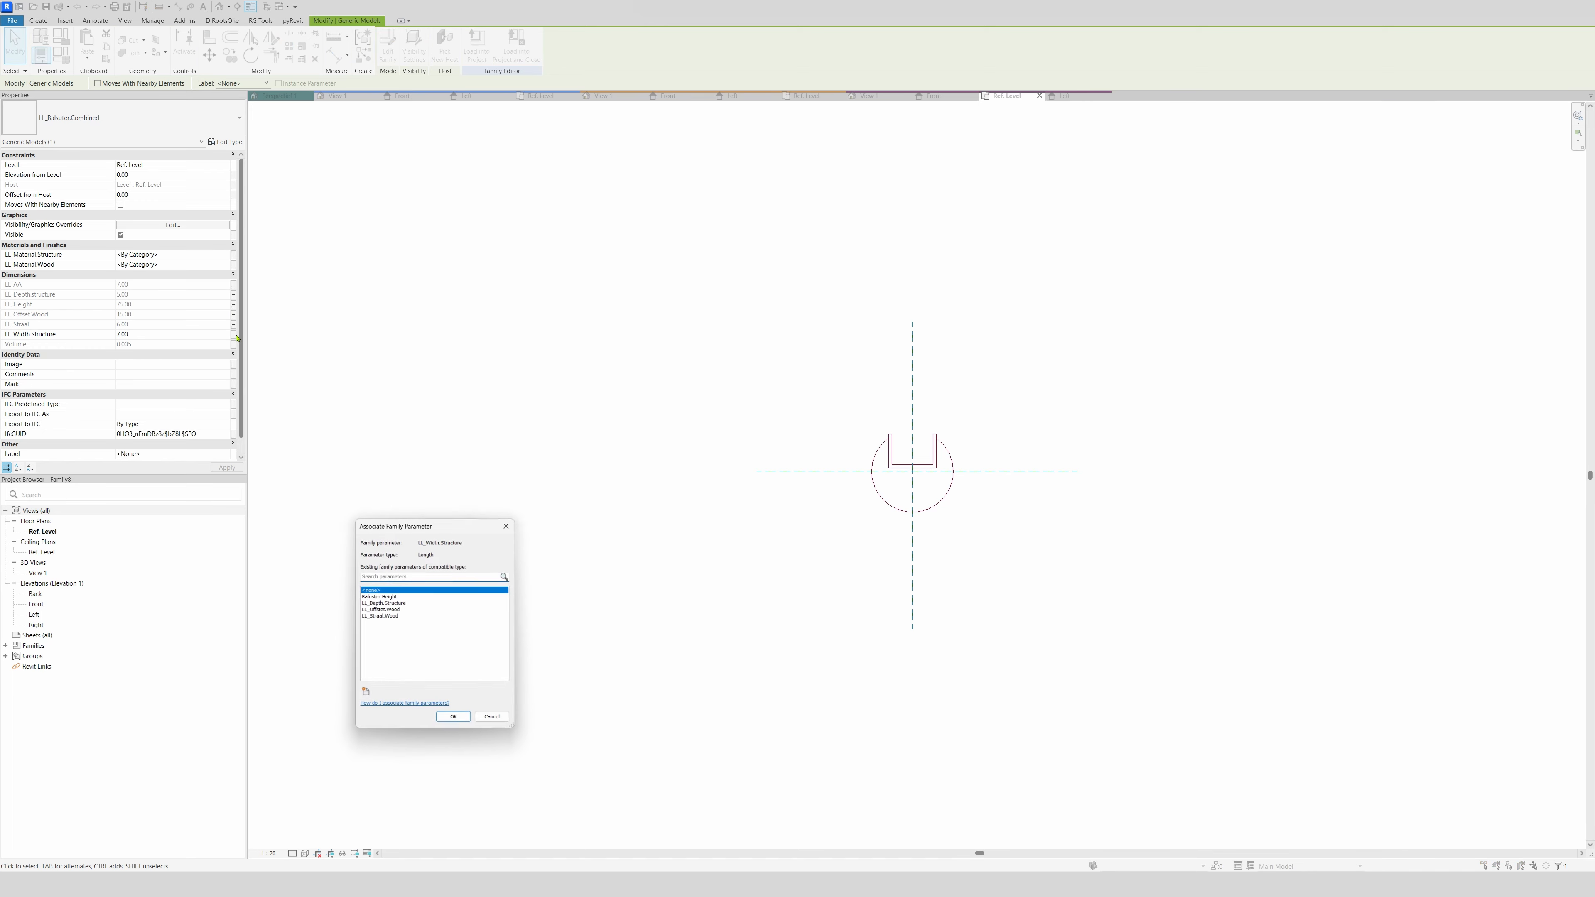
left_click(365, 695)
key("ctrl+v")
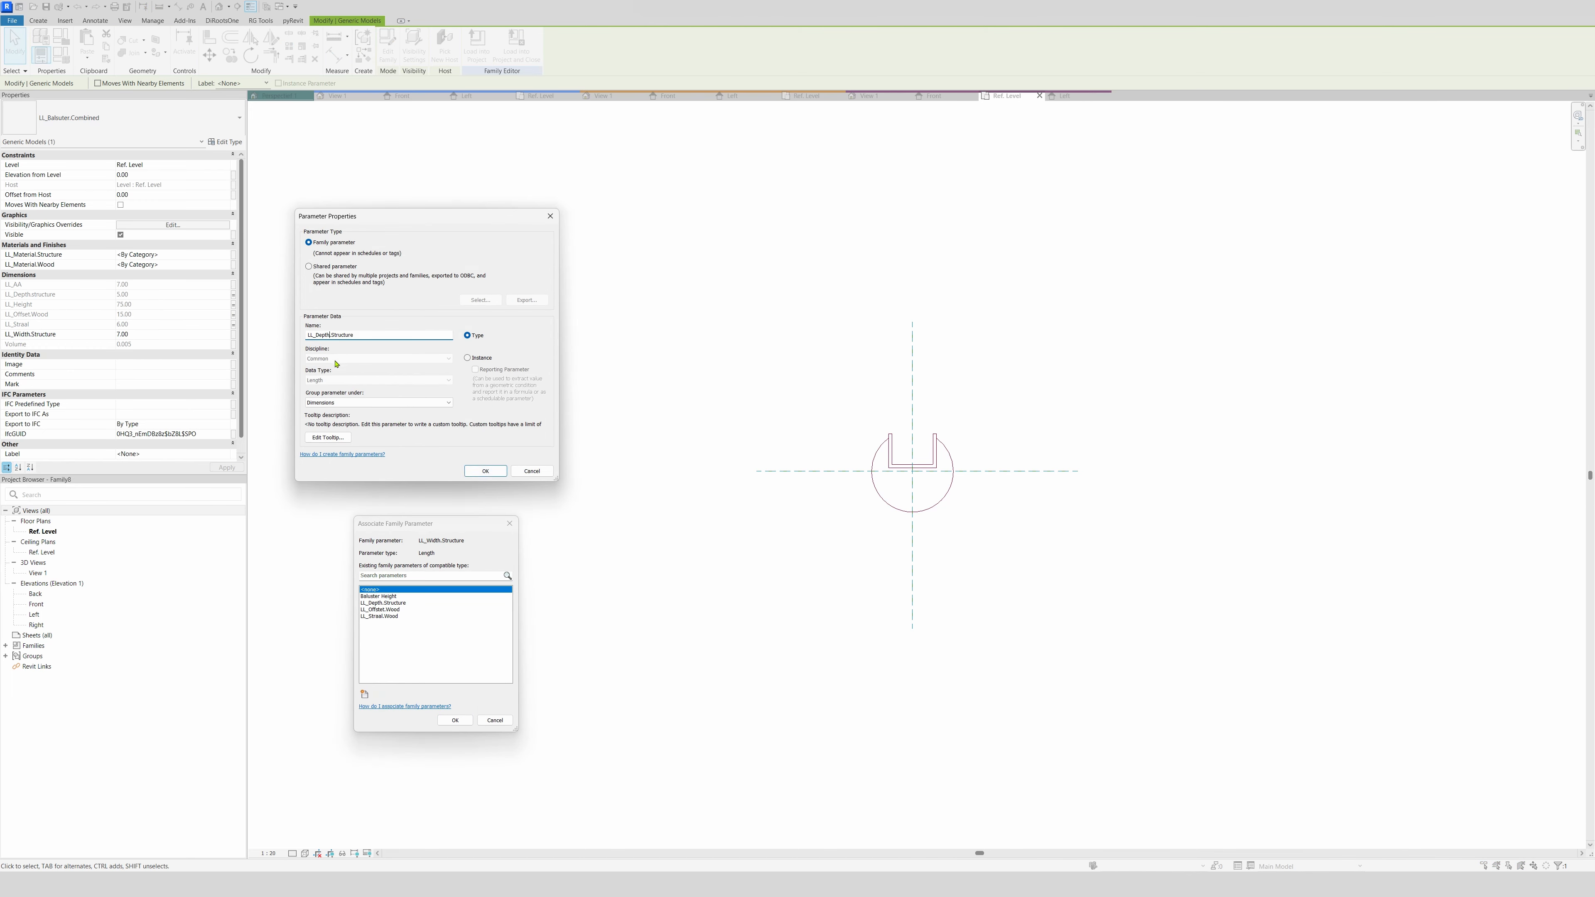
key("BackSpace")
key("BackSpace")
key("BackSpace")
key("BackSpace")
key("BackSpace")
type("Width")
key("BackSpace")
type("th")
left_click(487, 471)
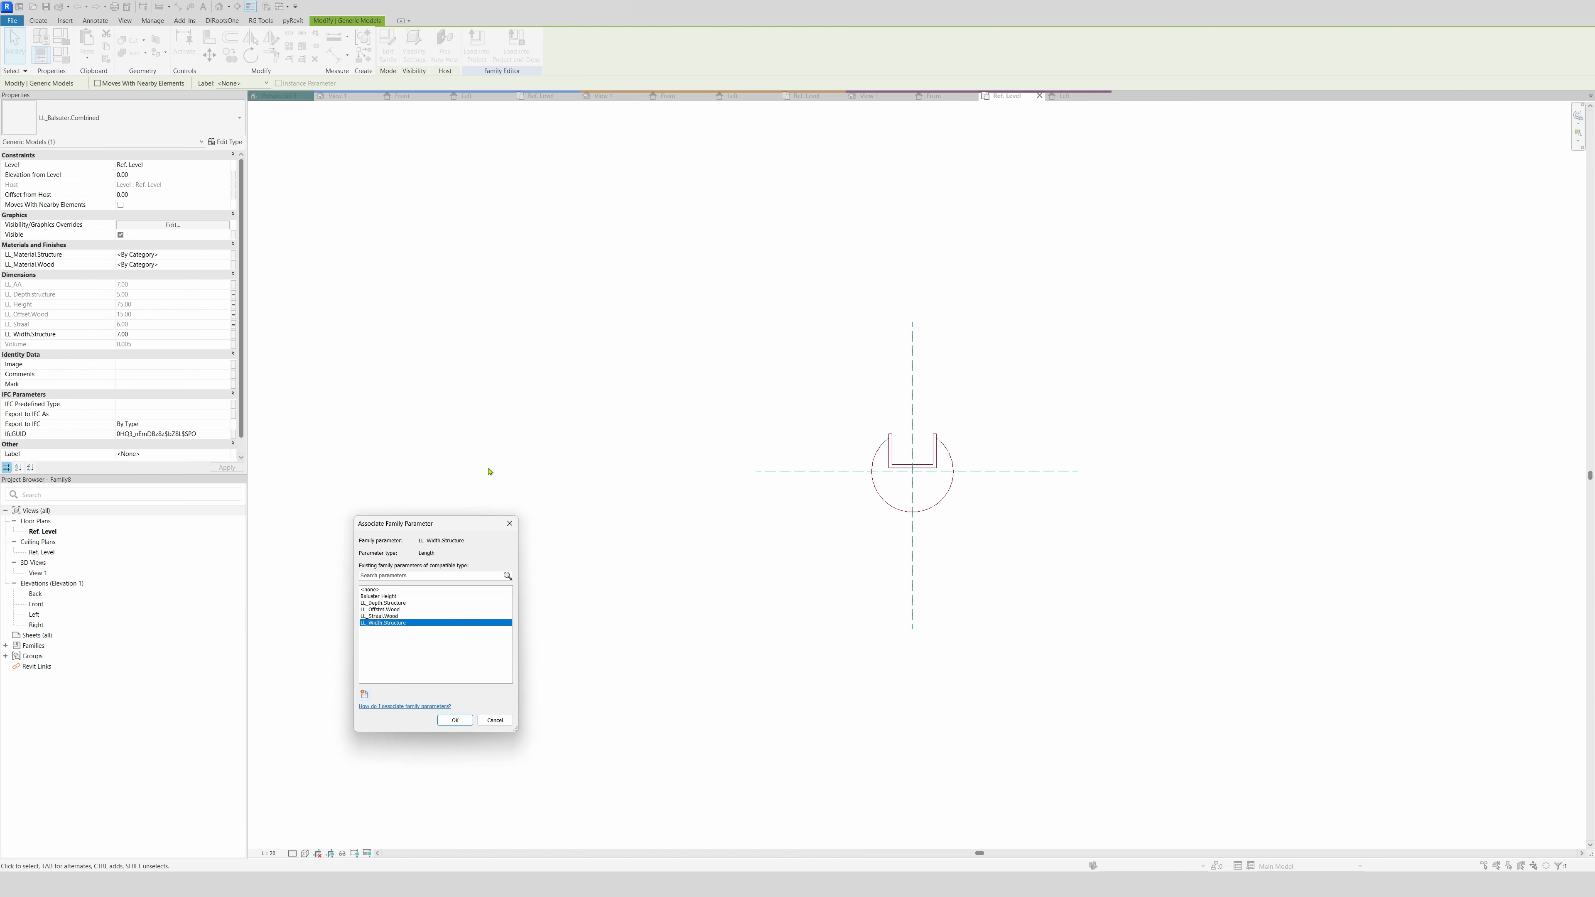
left_click(455, 720)
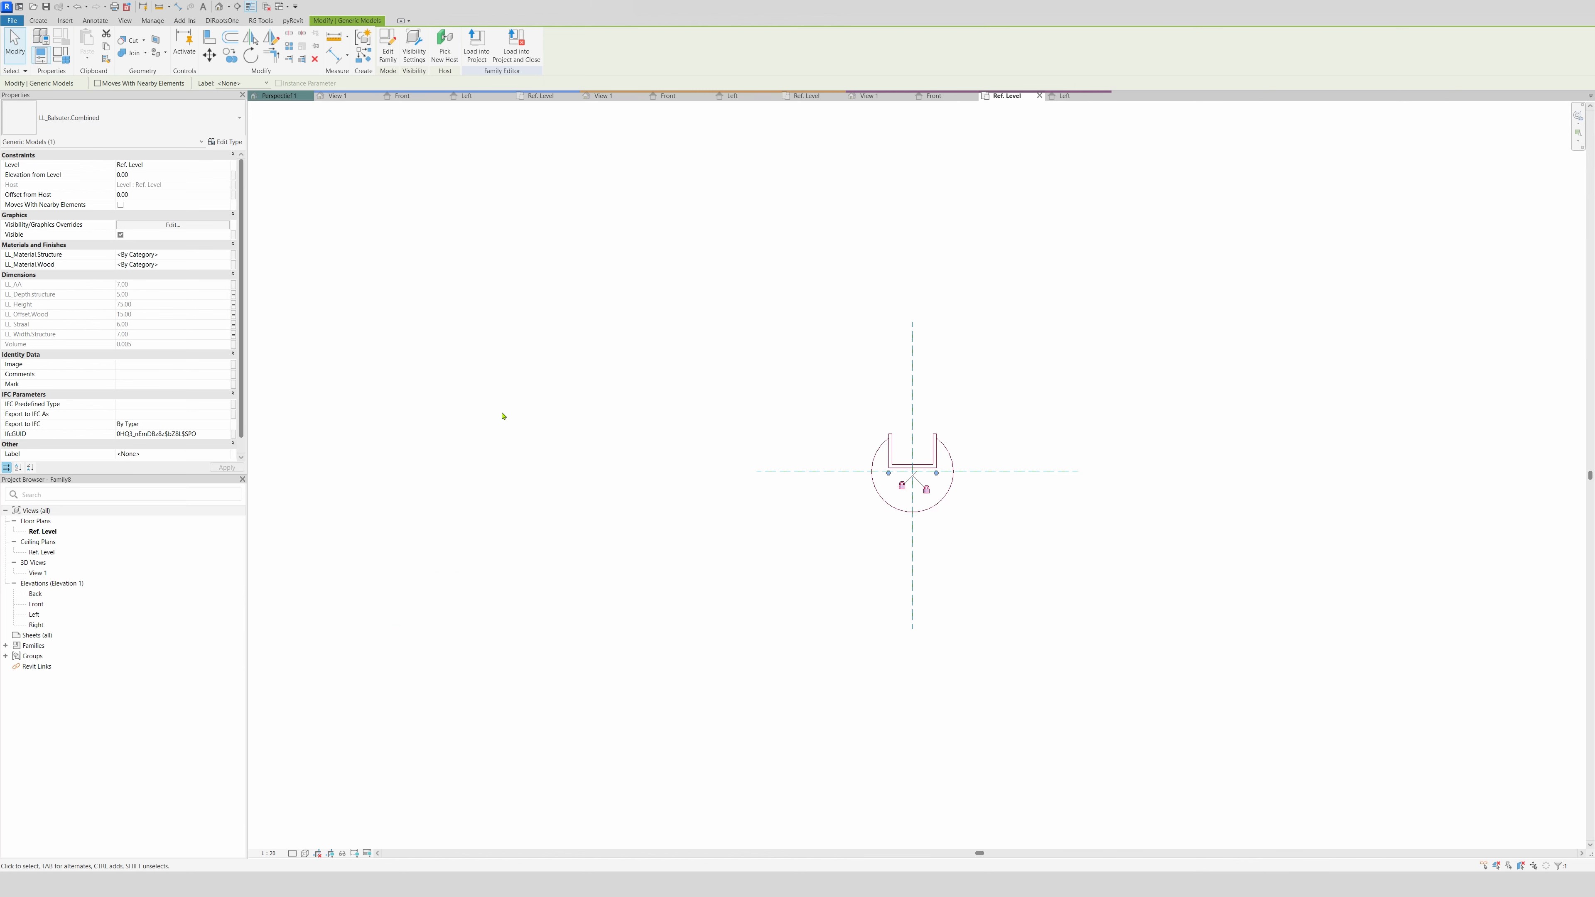
left_click(502, 413)
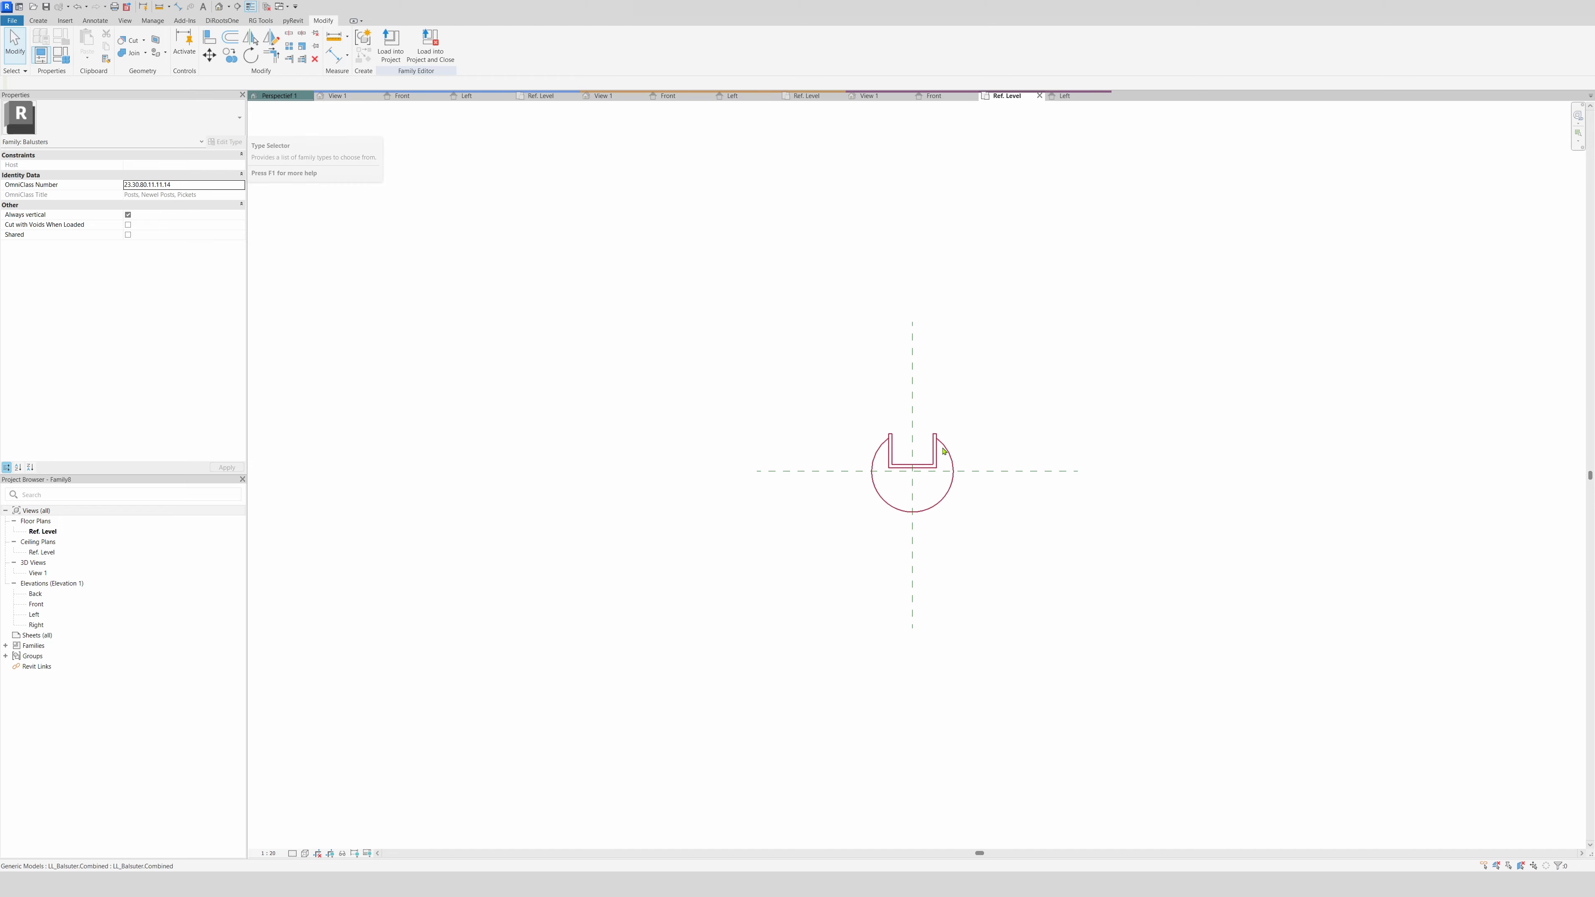
Associate the baluster's LL_Material.Structure with a new material type parameter named LL_Structure
left_click(908, 468)
left_click(233, 256)
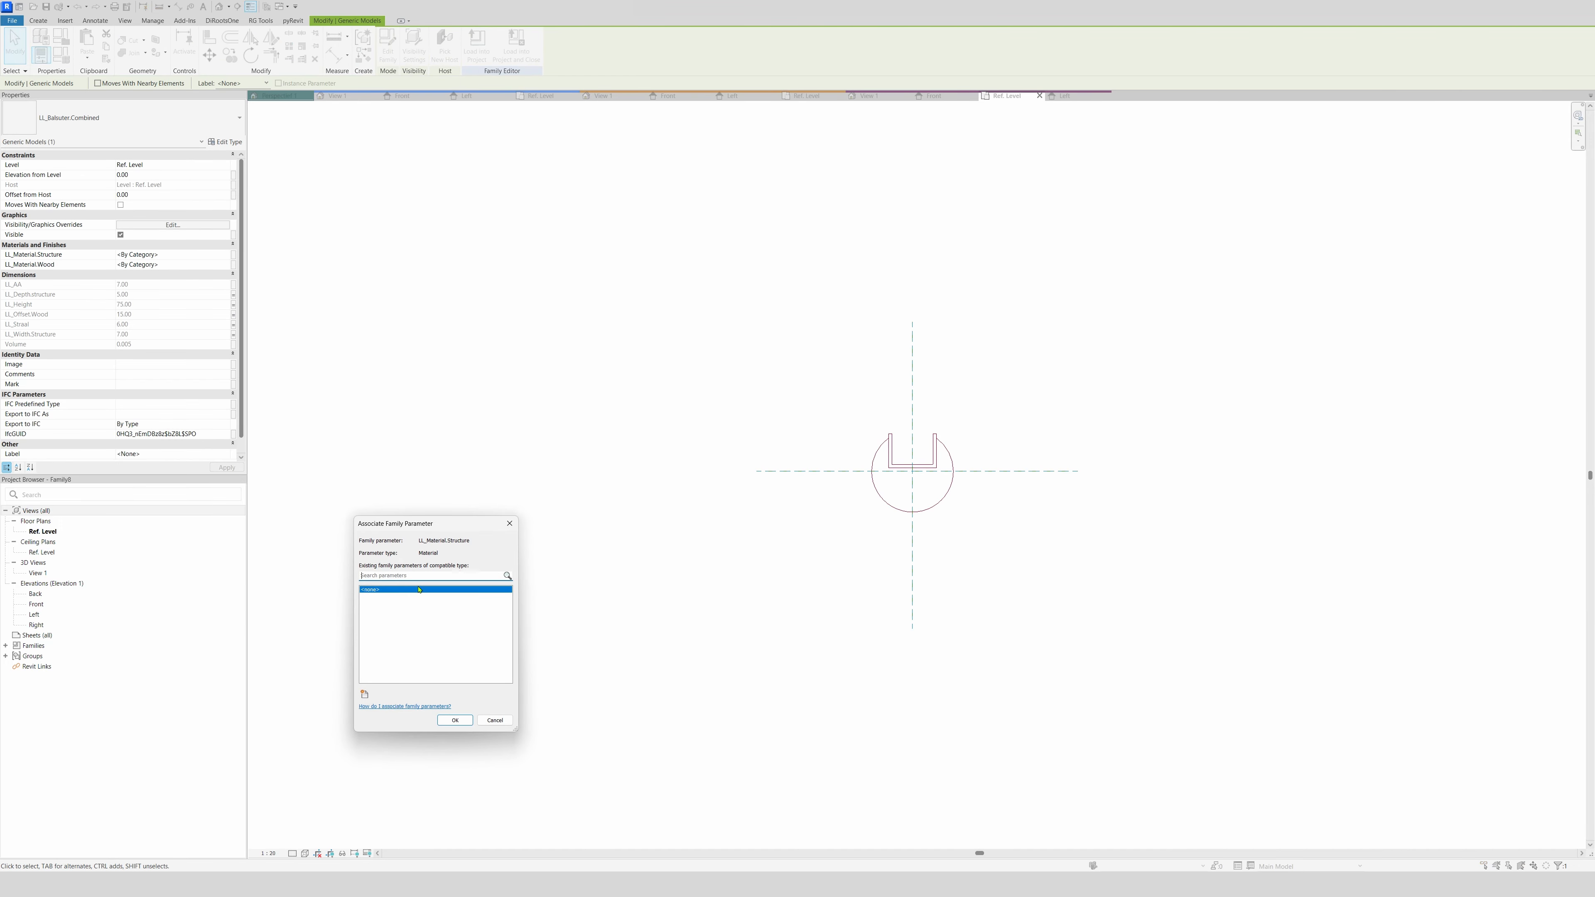
left_click(364, 694)
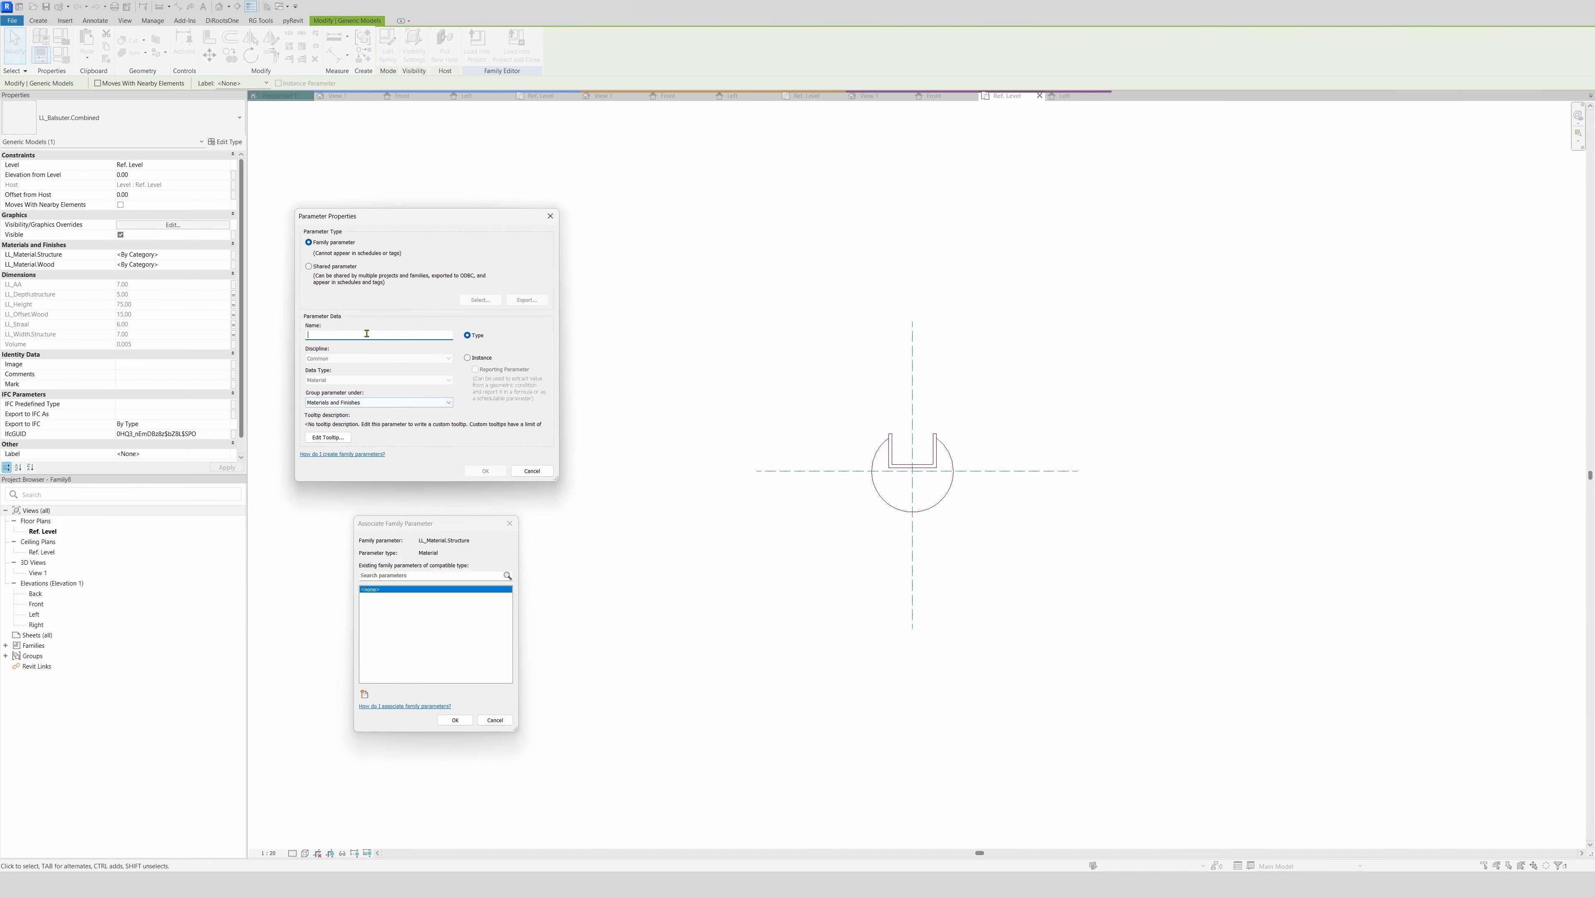
type("LL_Structure")
left_click(496, 472)
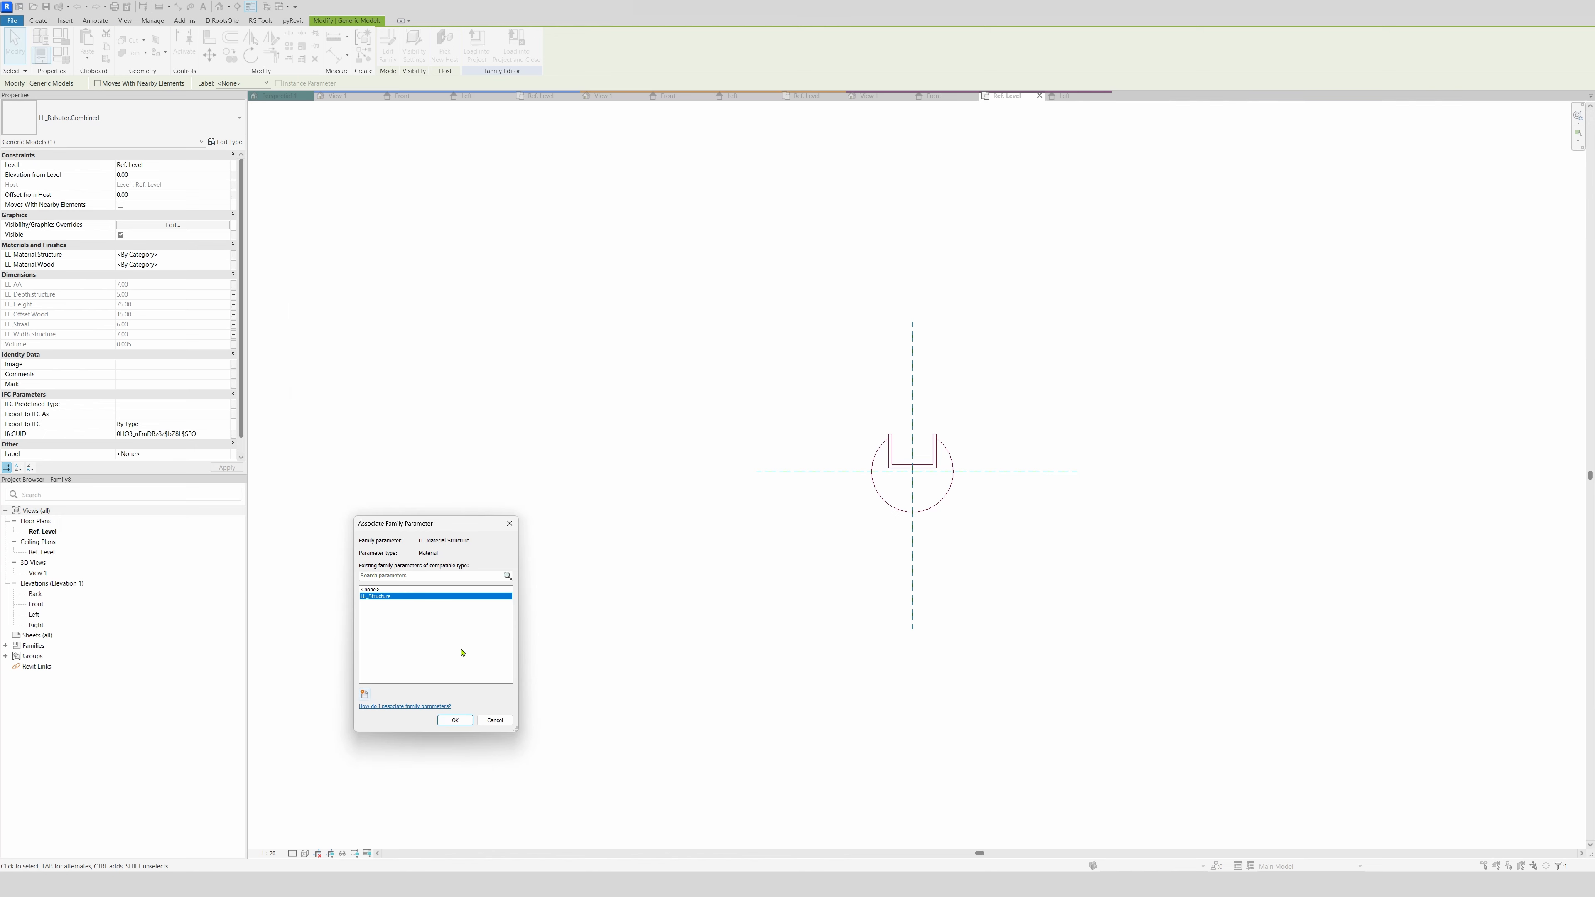
left_click(455, 720)
Associate the baluster's LL_Material.Wood with a new material type parameter for the wood, and deselect the baluster
left_click(233, 264)
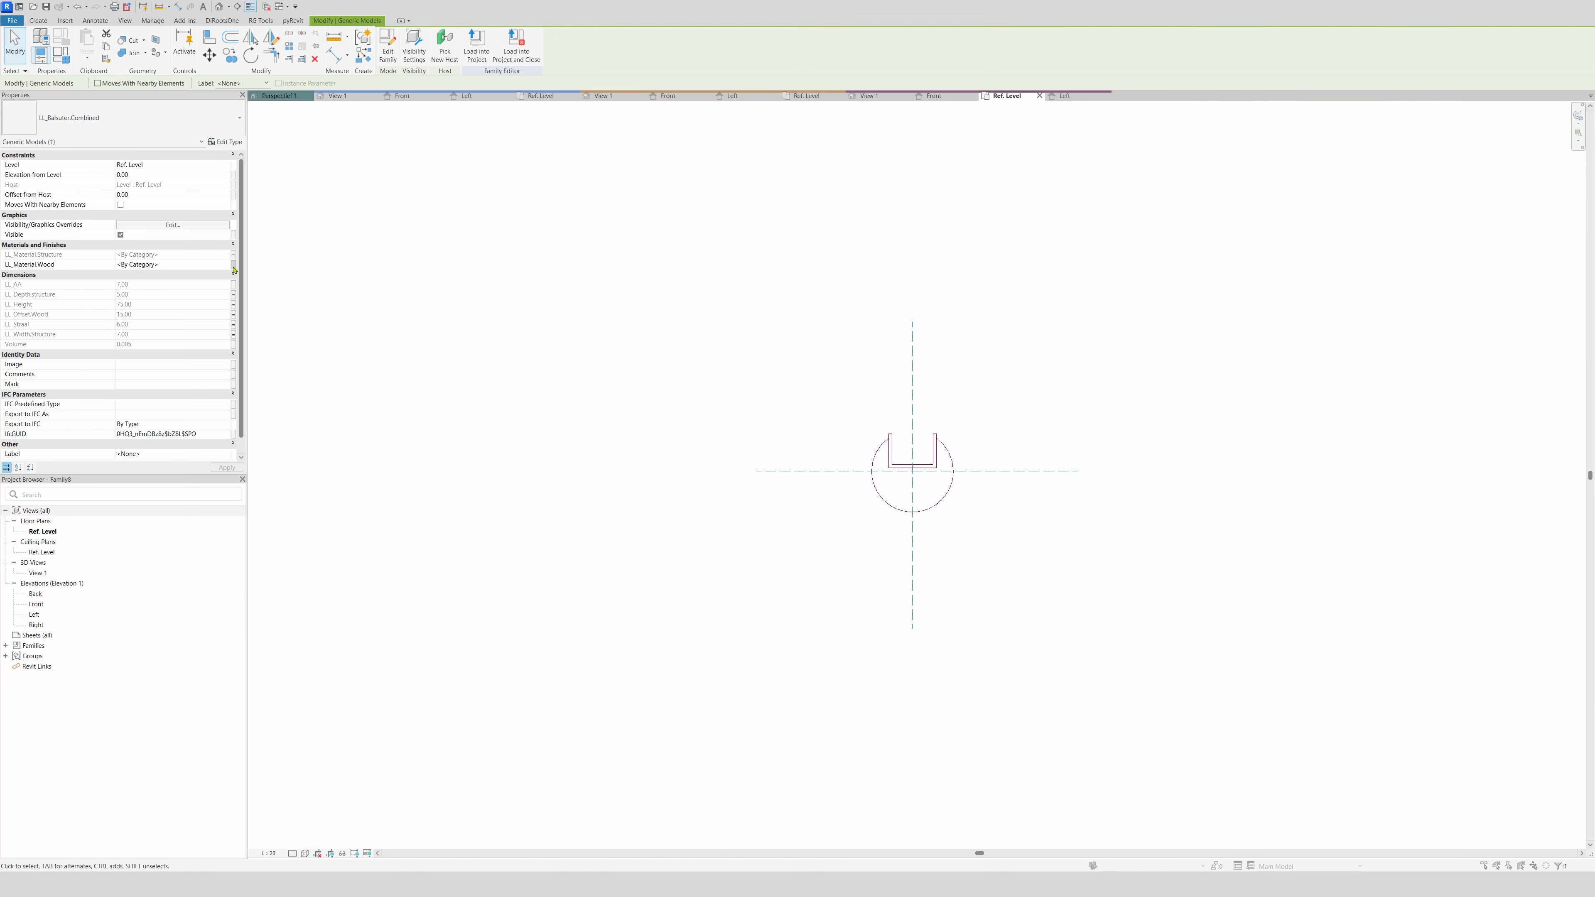
left_click(365, 695)
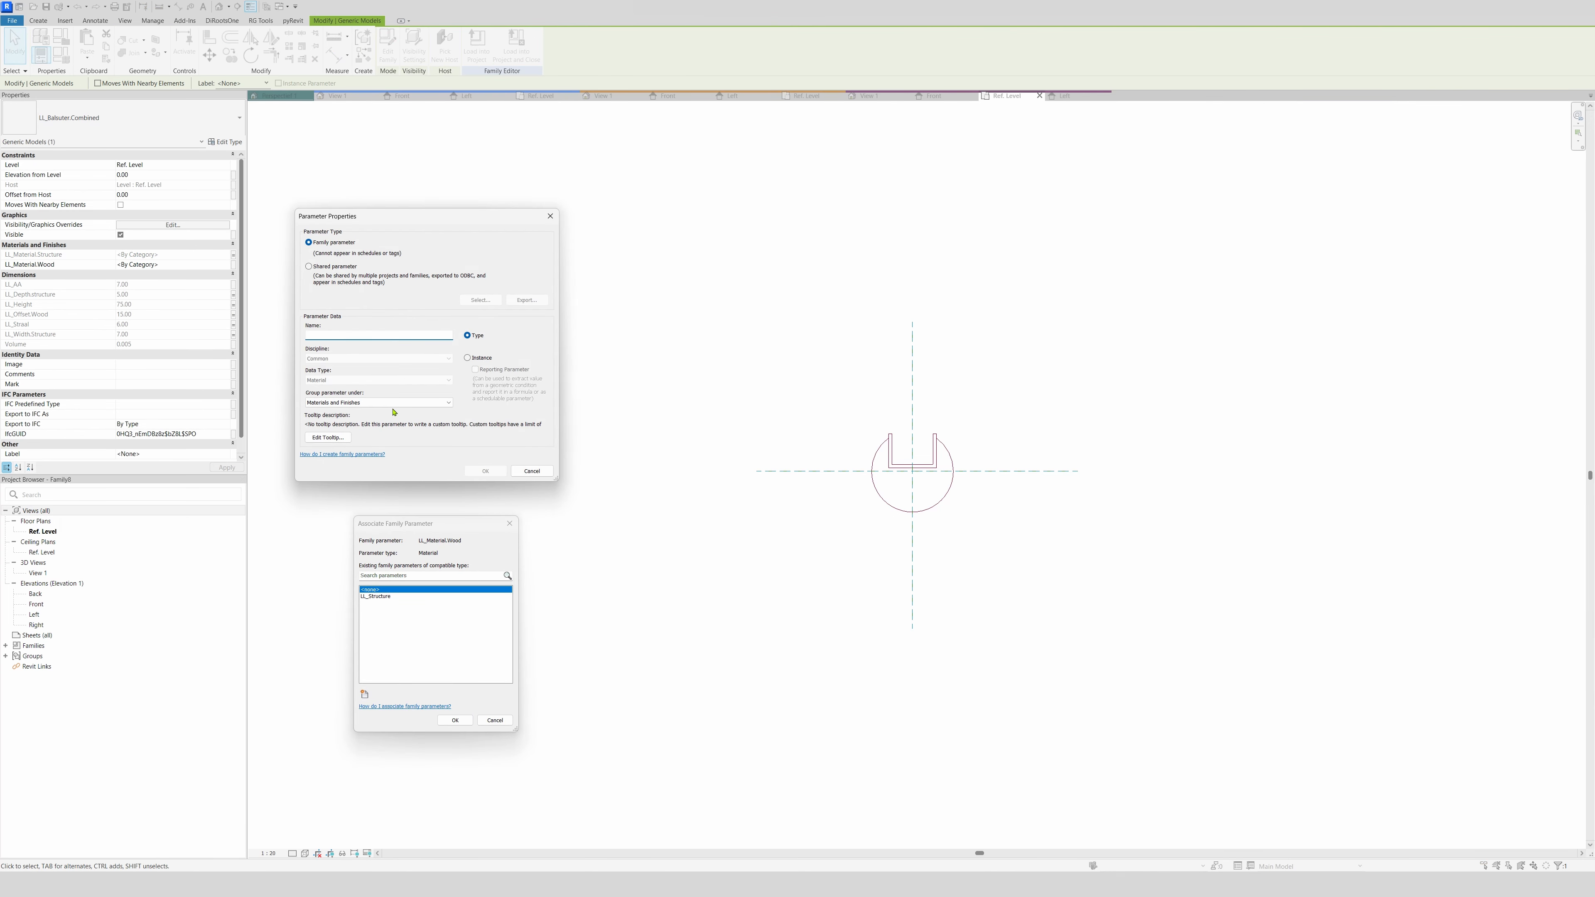
type("LL_w")
left_click(486, 471)
left_click(454, 720)
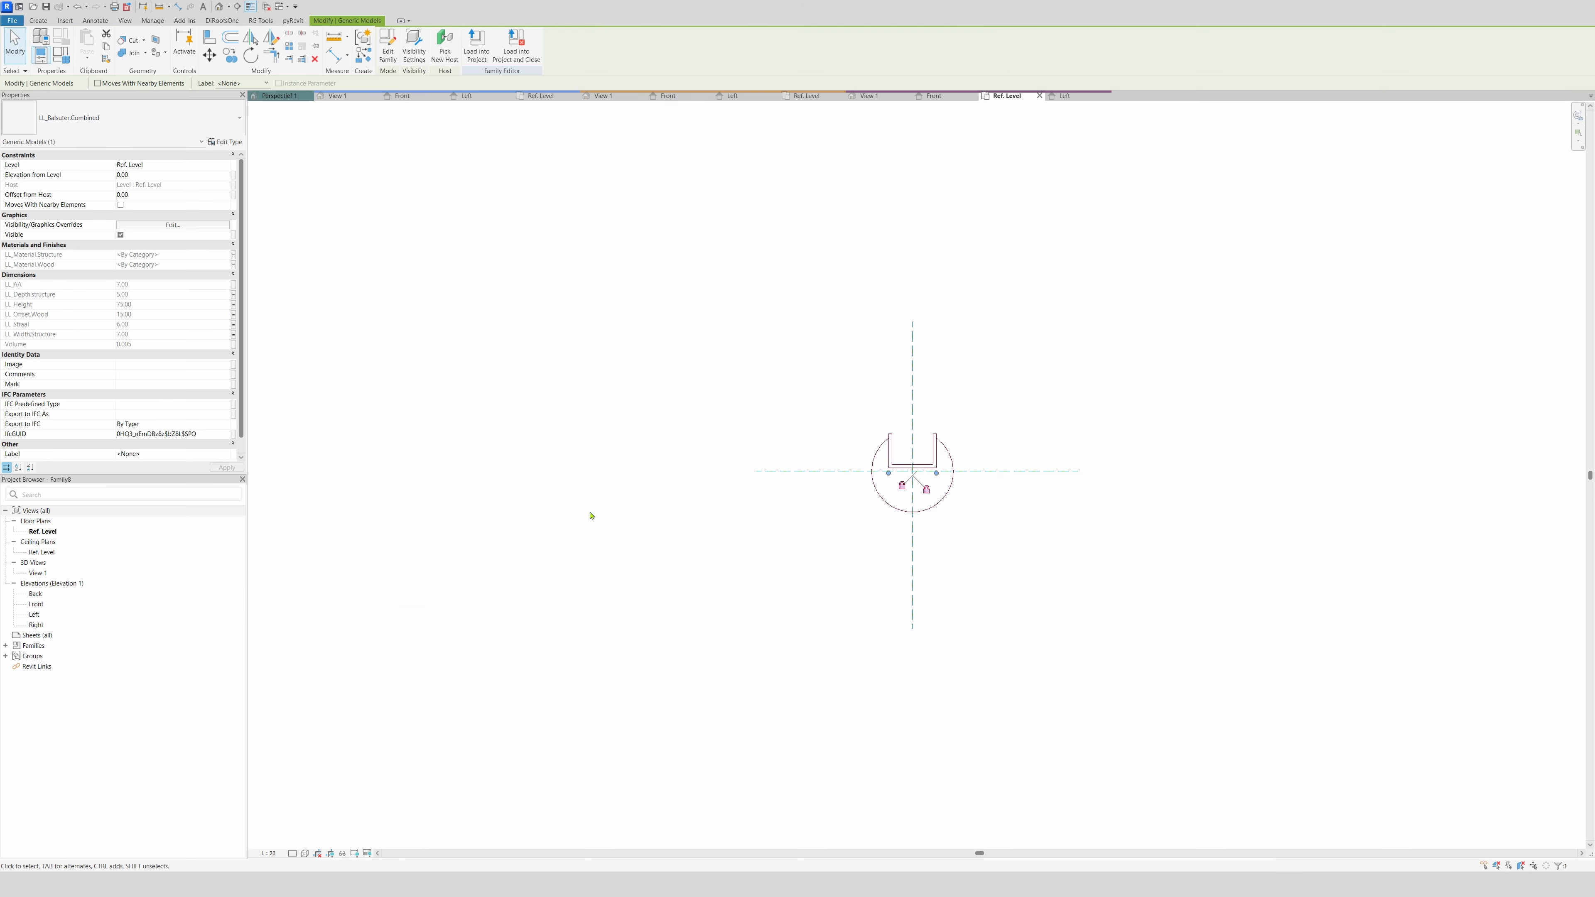
key("Escape")
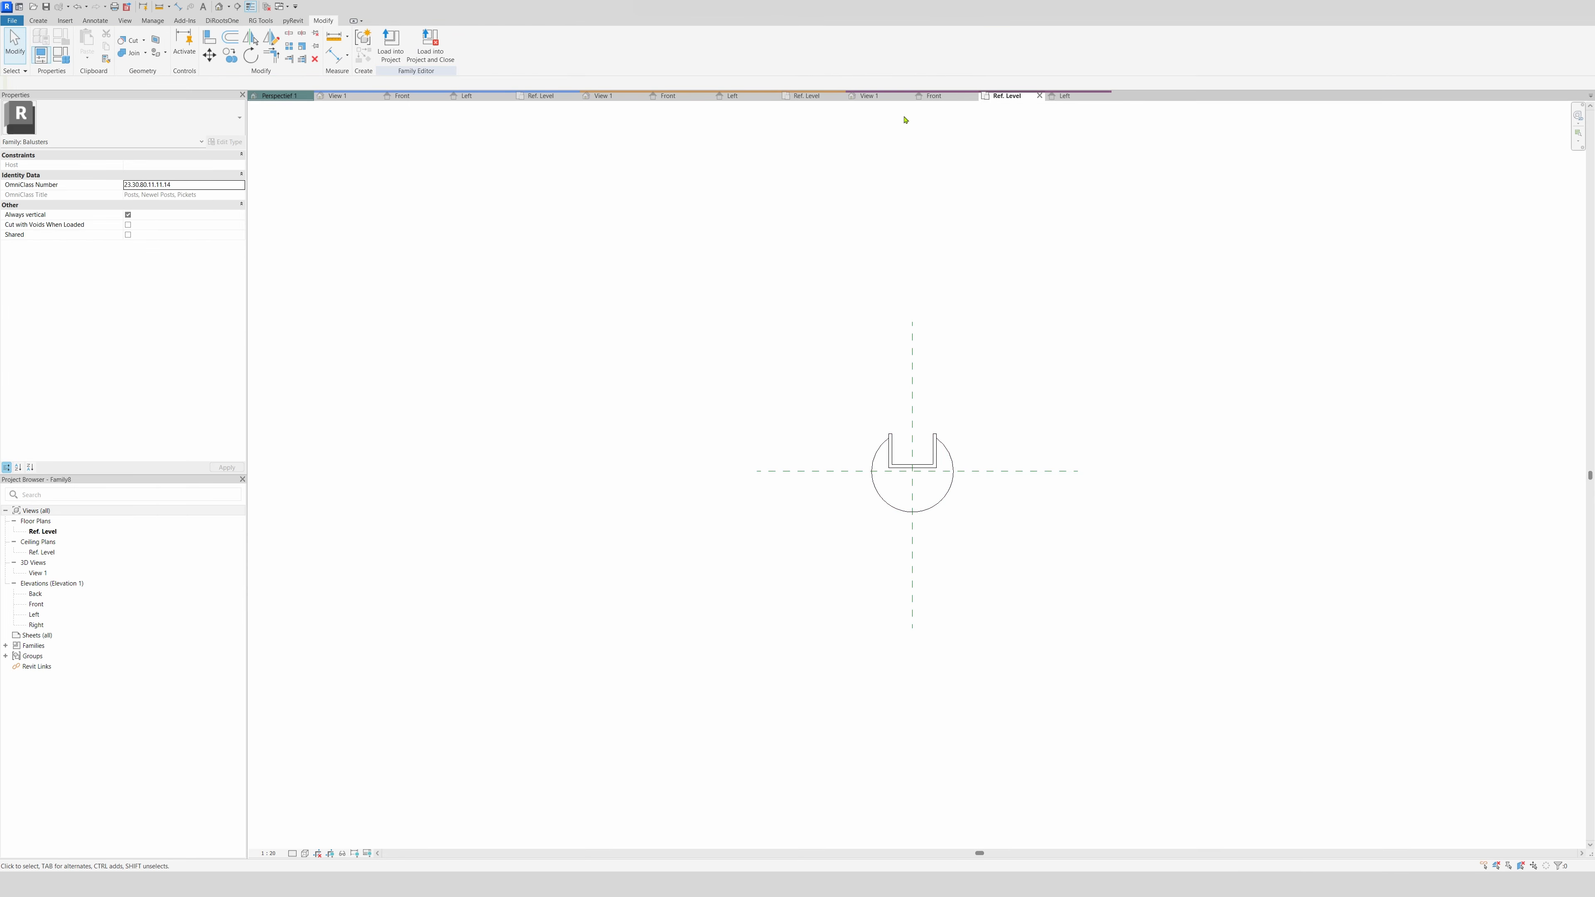
Check the baluster post in the 3D, Front and Left views, and load the LL_VID_Baluster.Wood family into the project with the railings
left_click(881, 95)
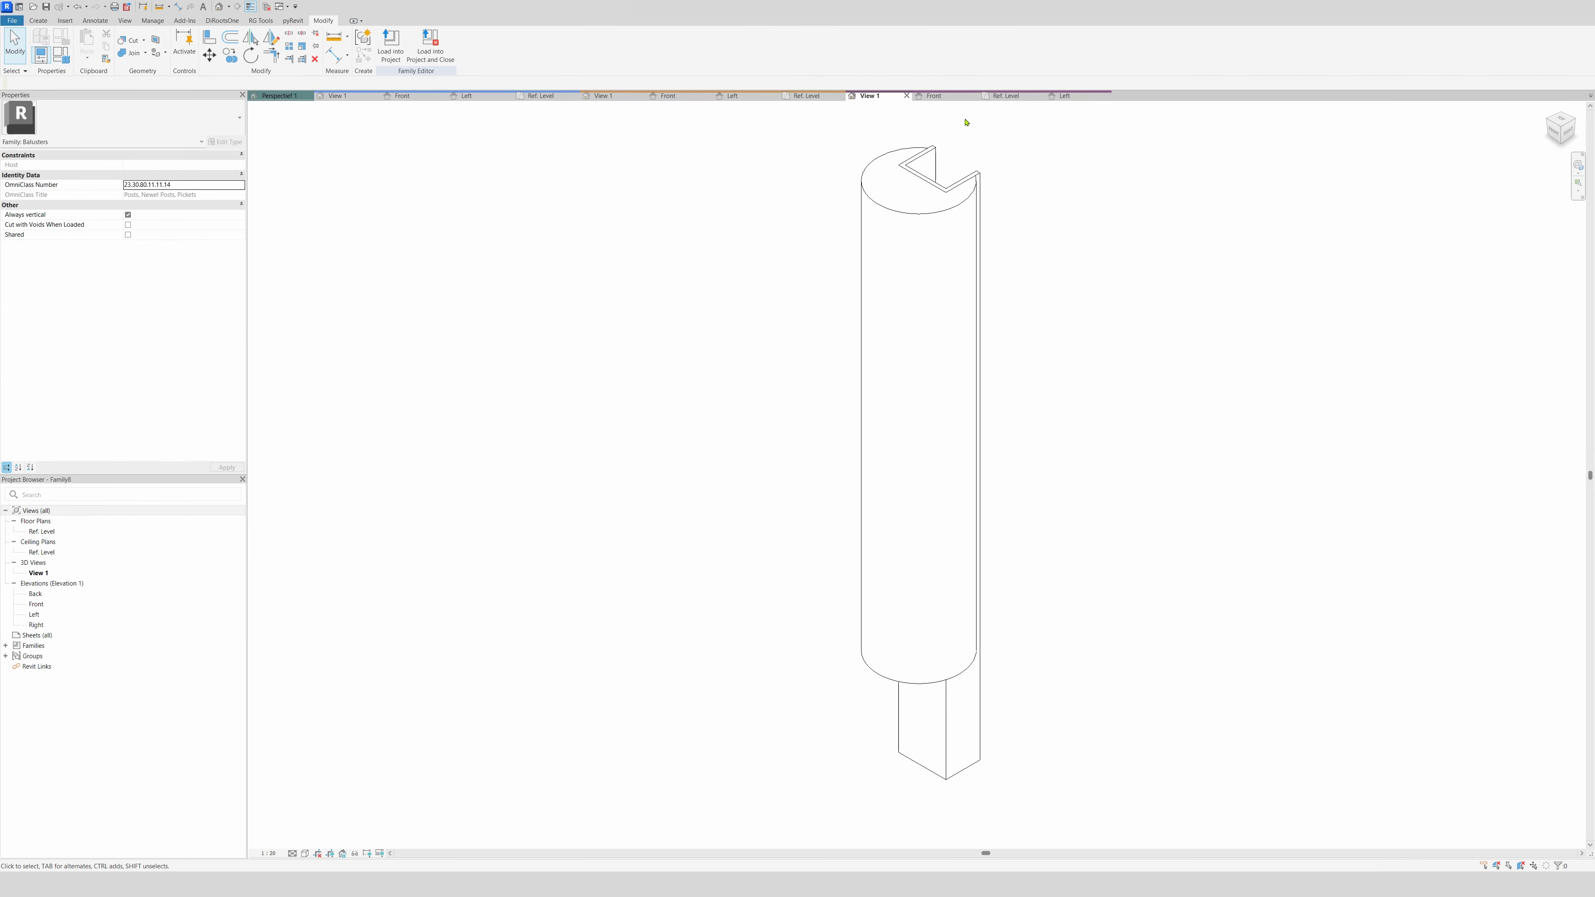
left_click(934, 96)
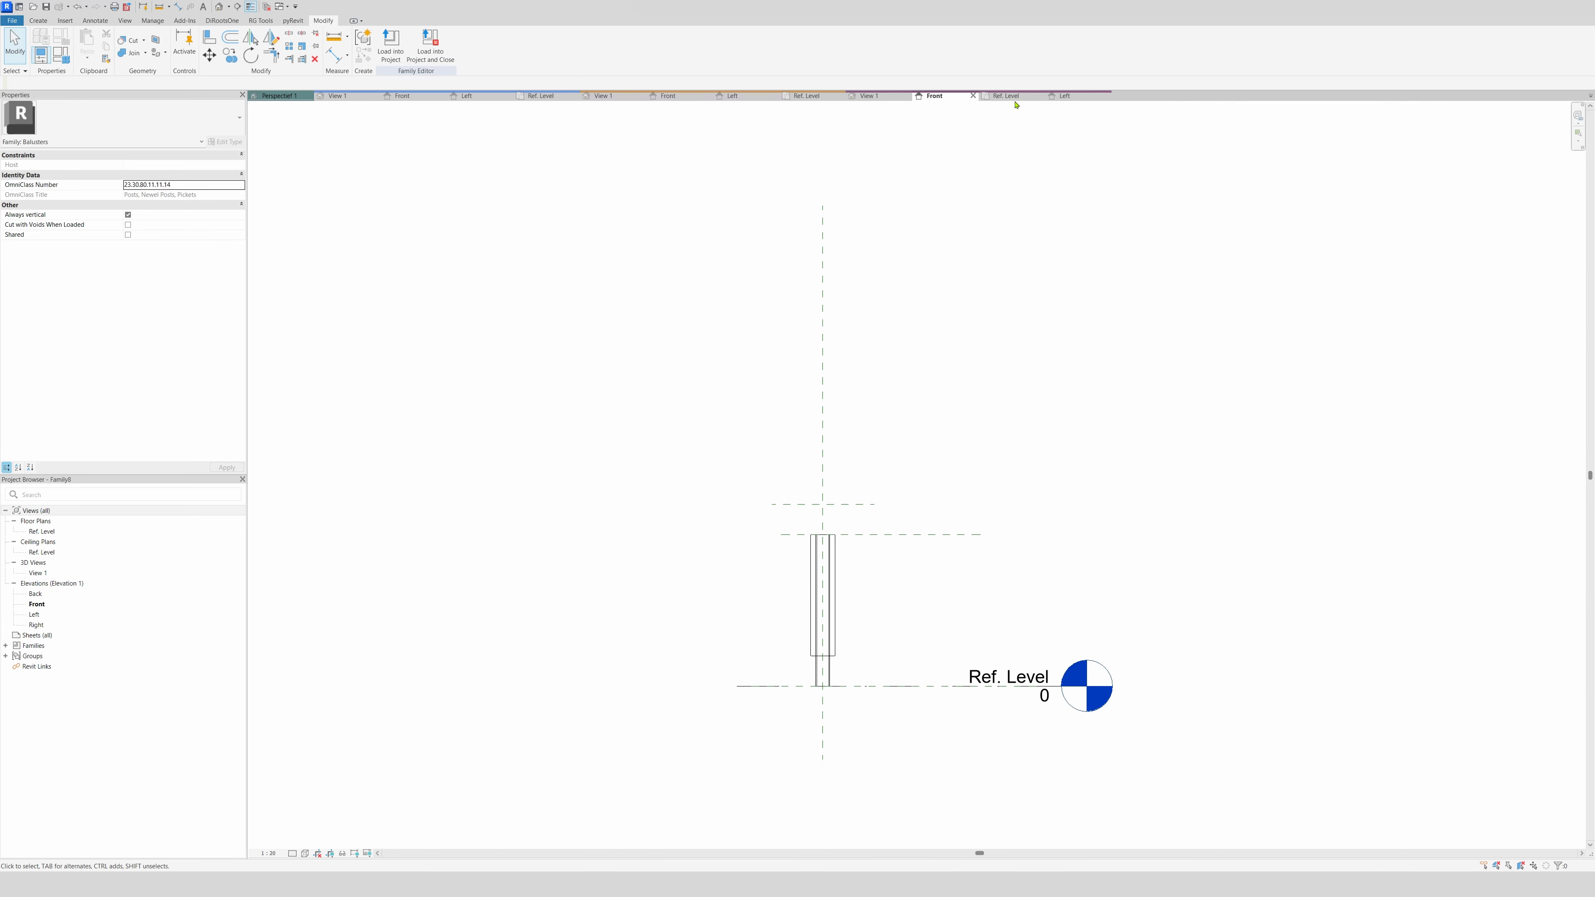
left_click(1065, 96)
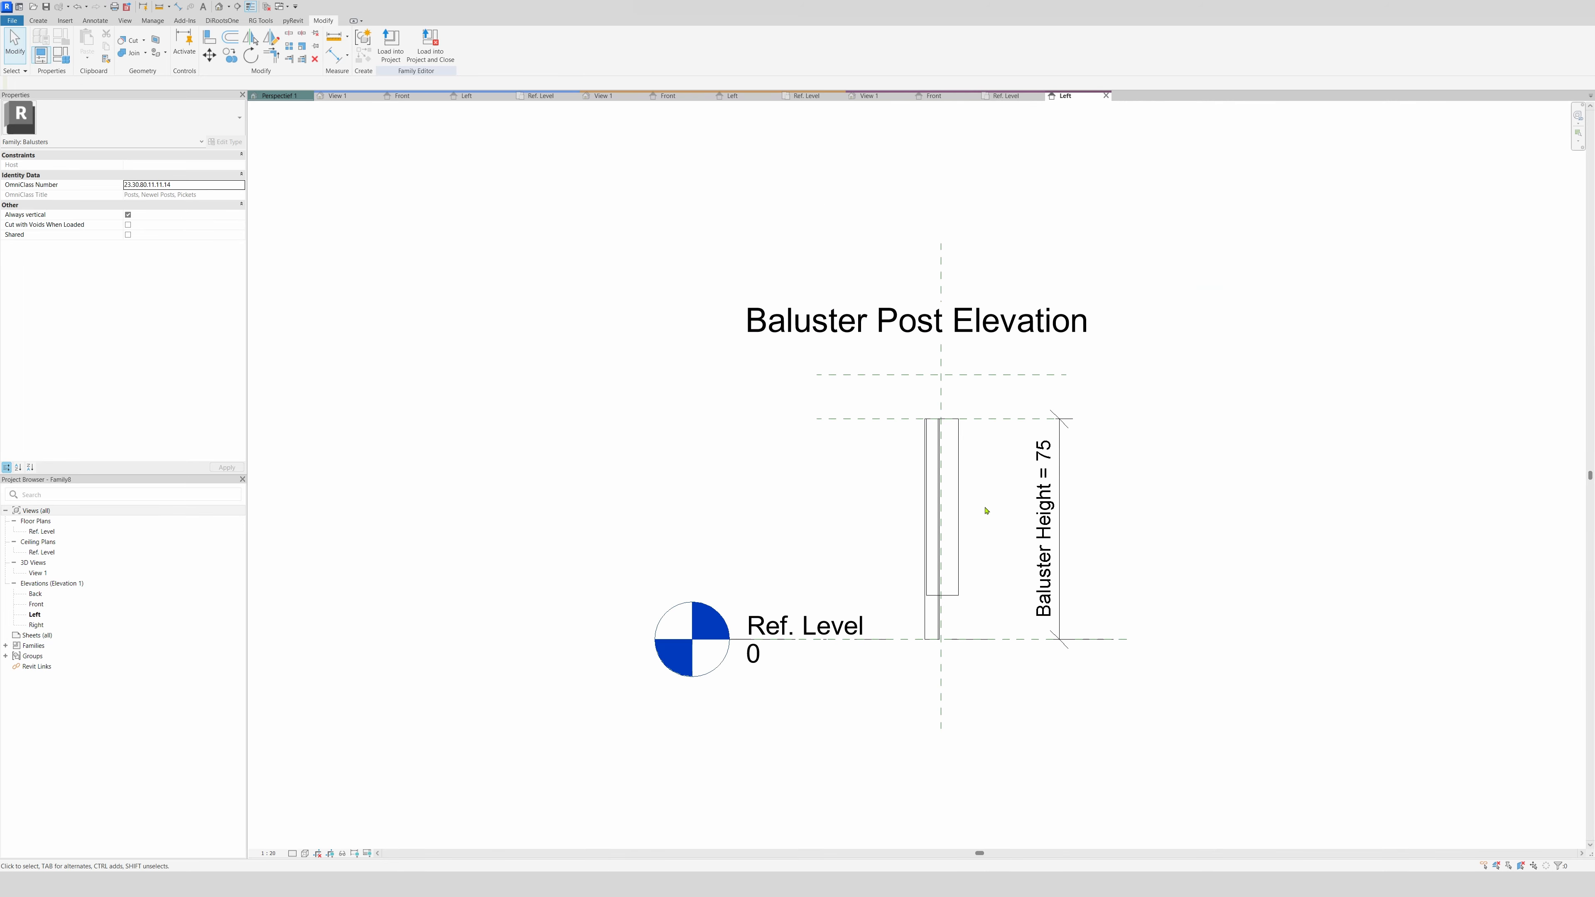
scroll(1001, 470, "up", 2)
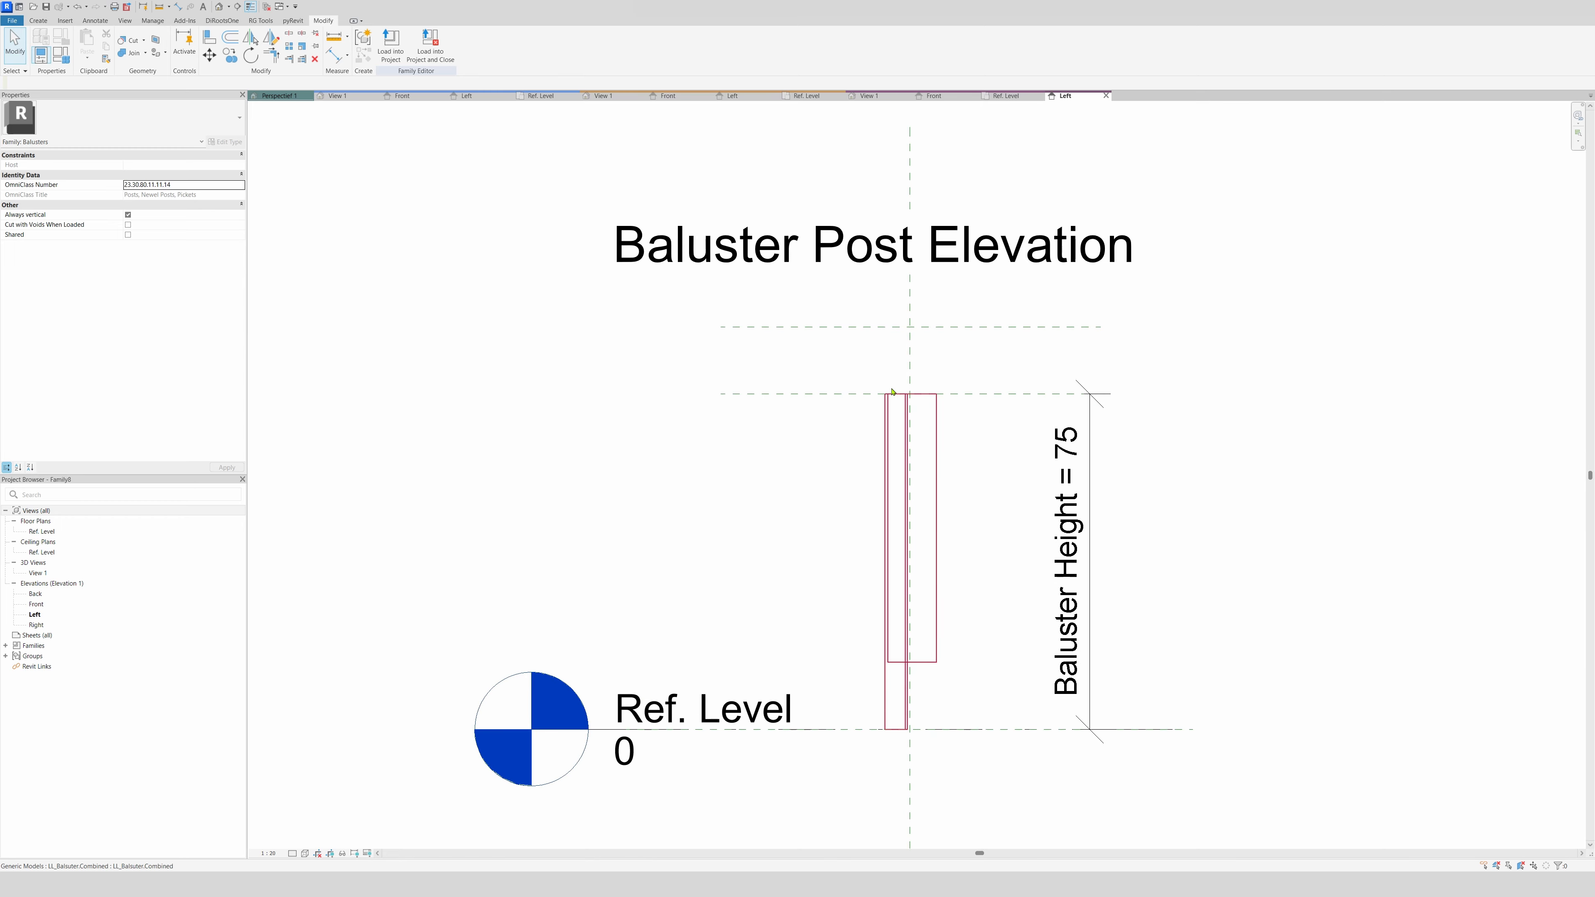
left_click(869, 95)
scroll(818, 634, "down", 2)
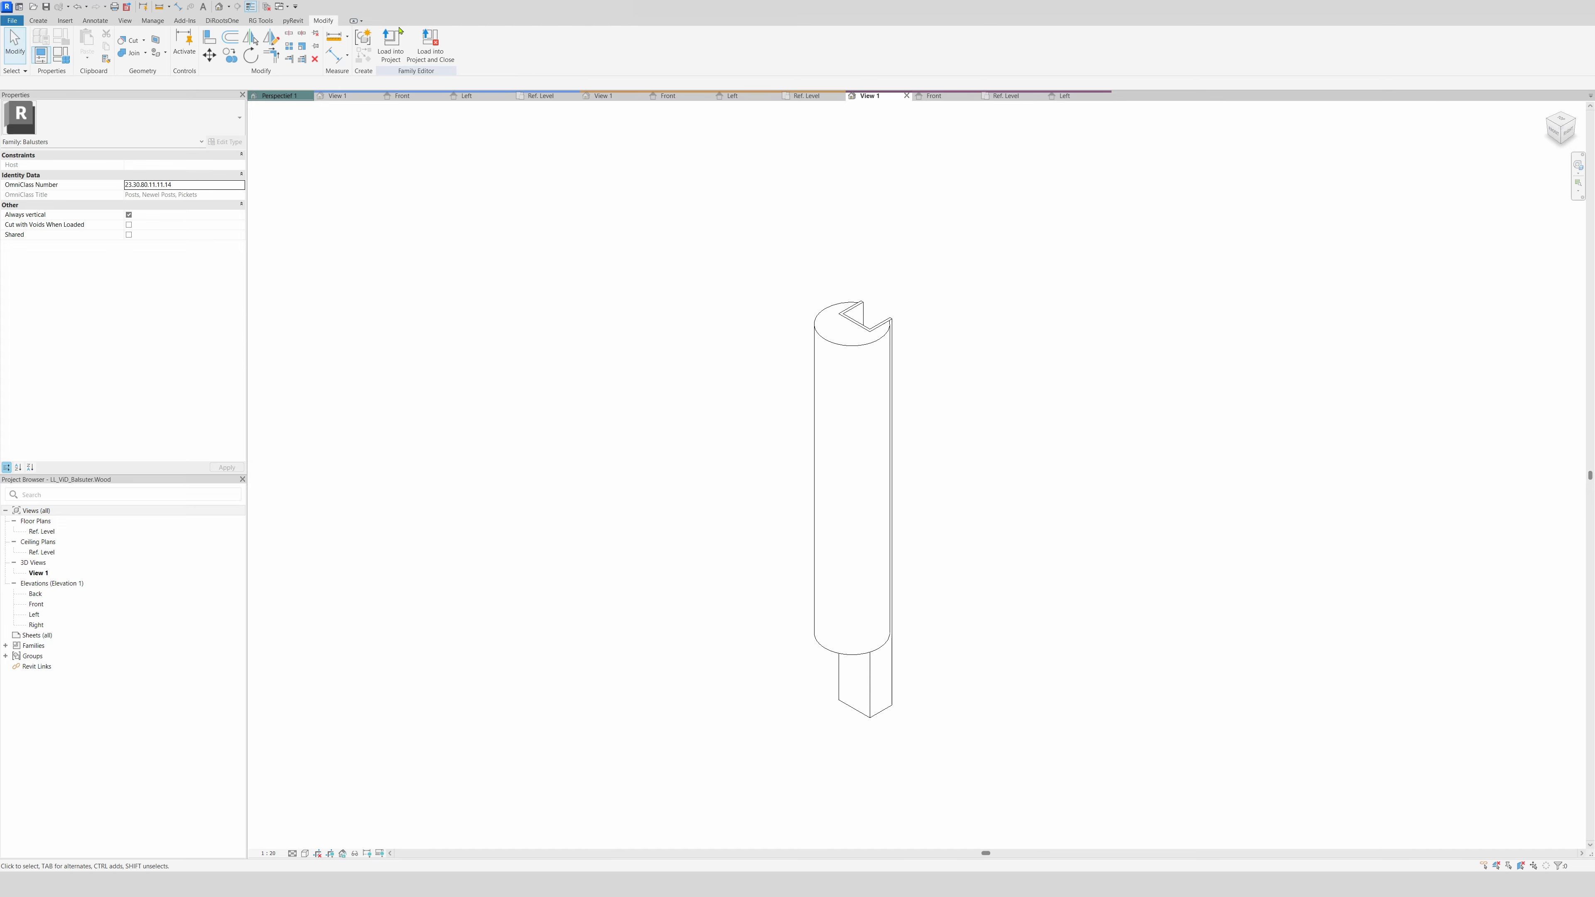
left_click(389, 42)
left_click(316, 323)
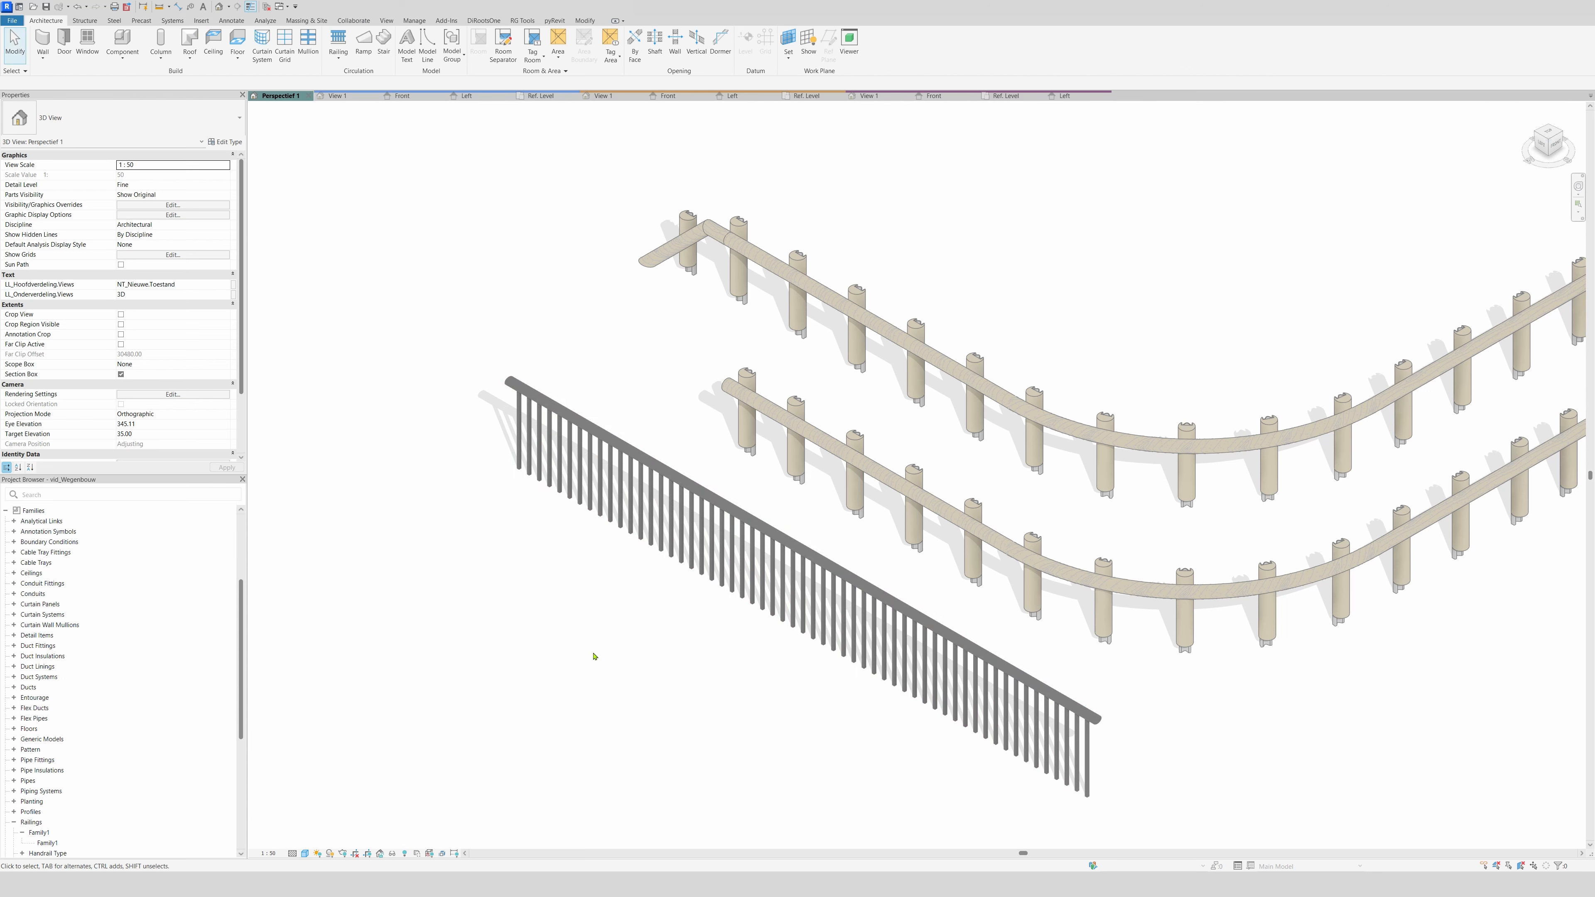
In the baluster placement of the straight railing's type LL_VID_Vangrail.Hout, set the regular baluster's family to LL_VID_Baluster.Wood and apply it
left_click(568, 440)
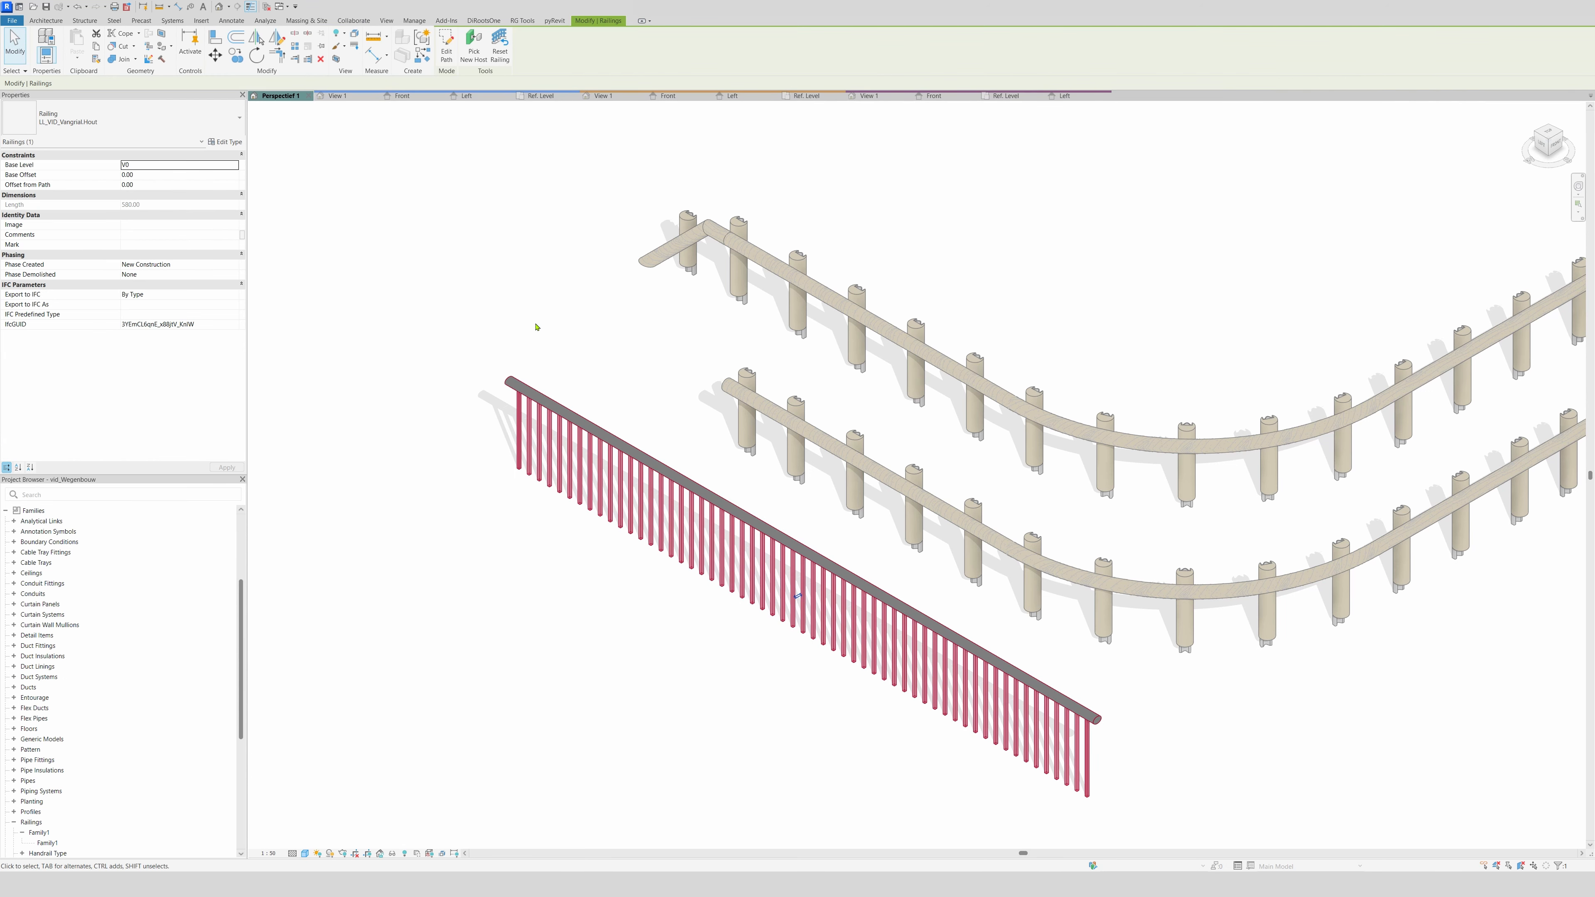
left_click(424, 219)
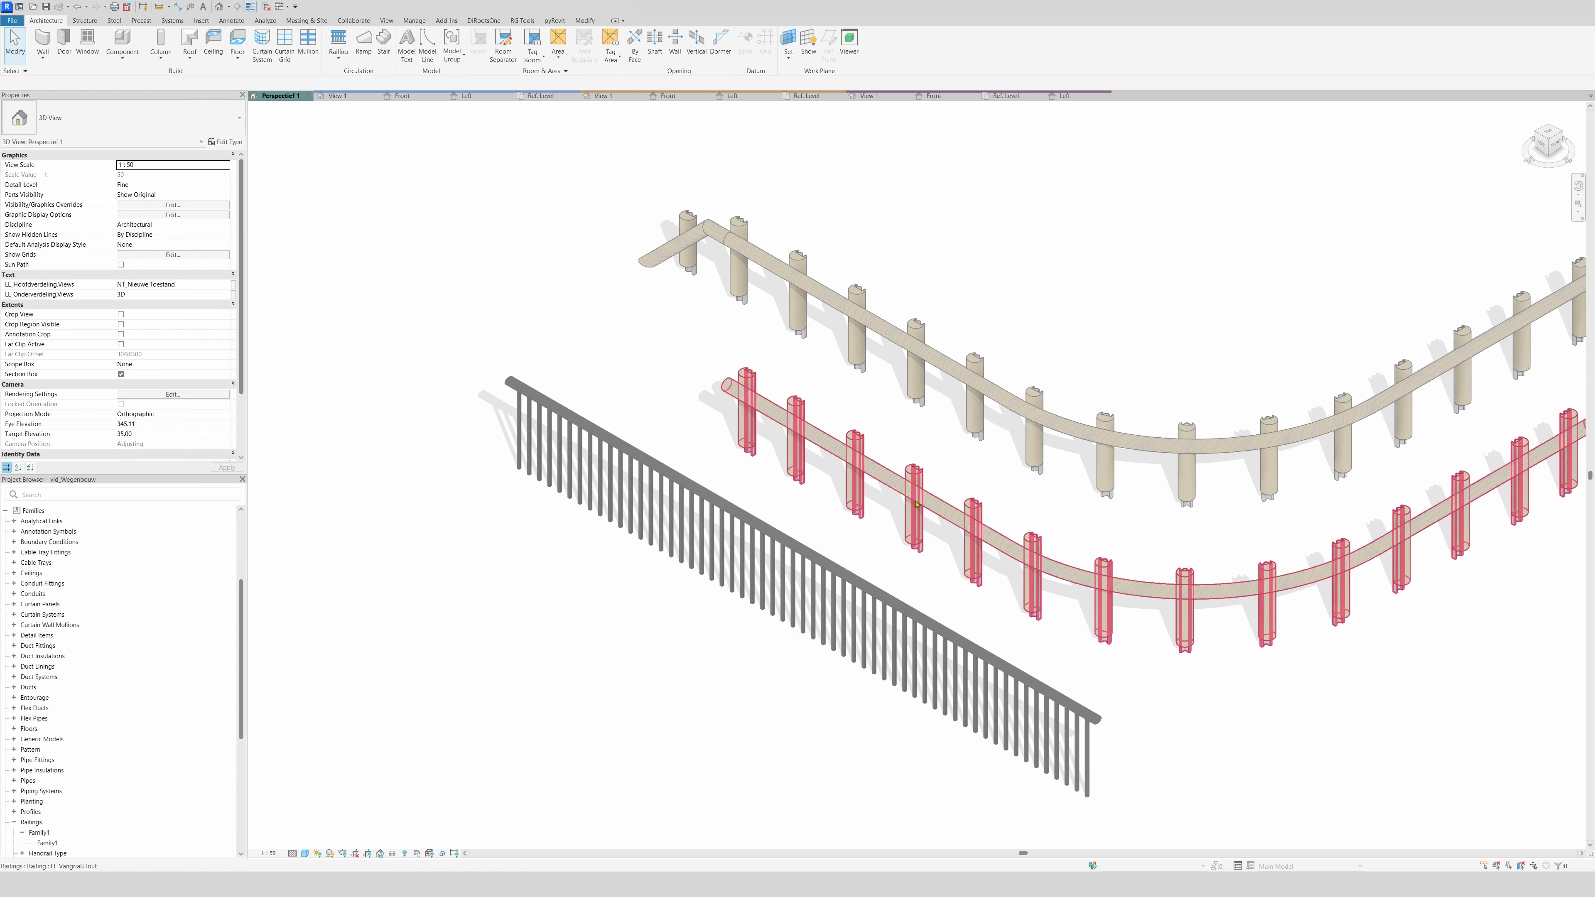
left_click(587, 427)
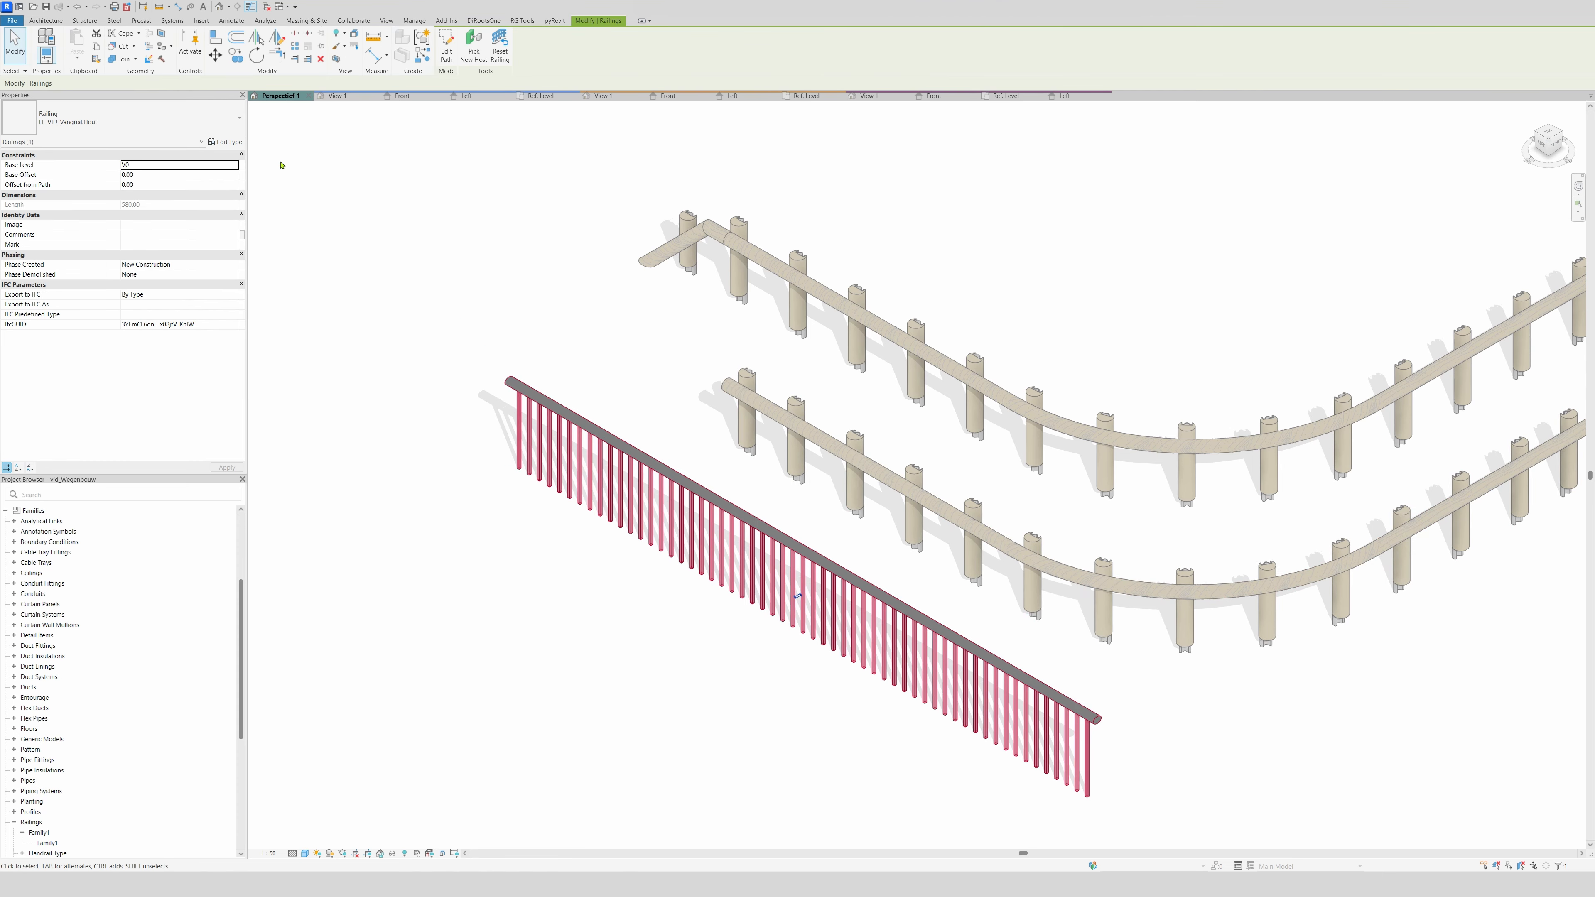
left_click(224, 142)
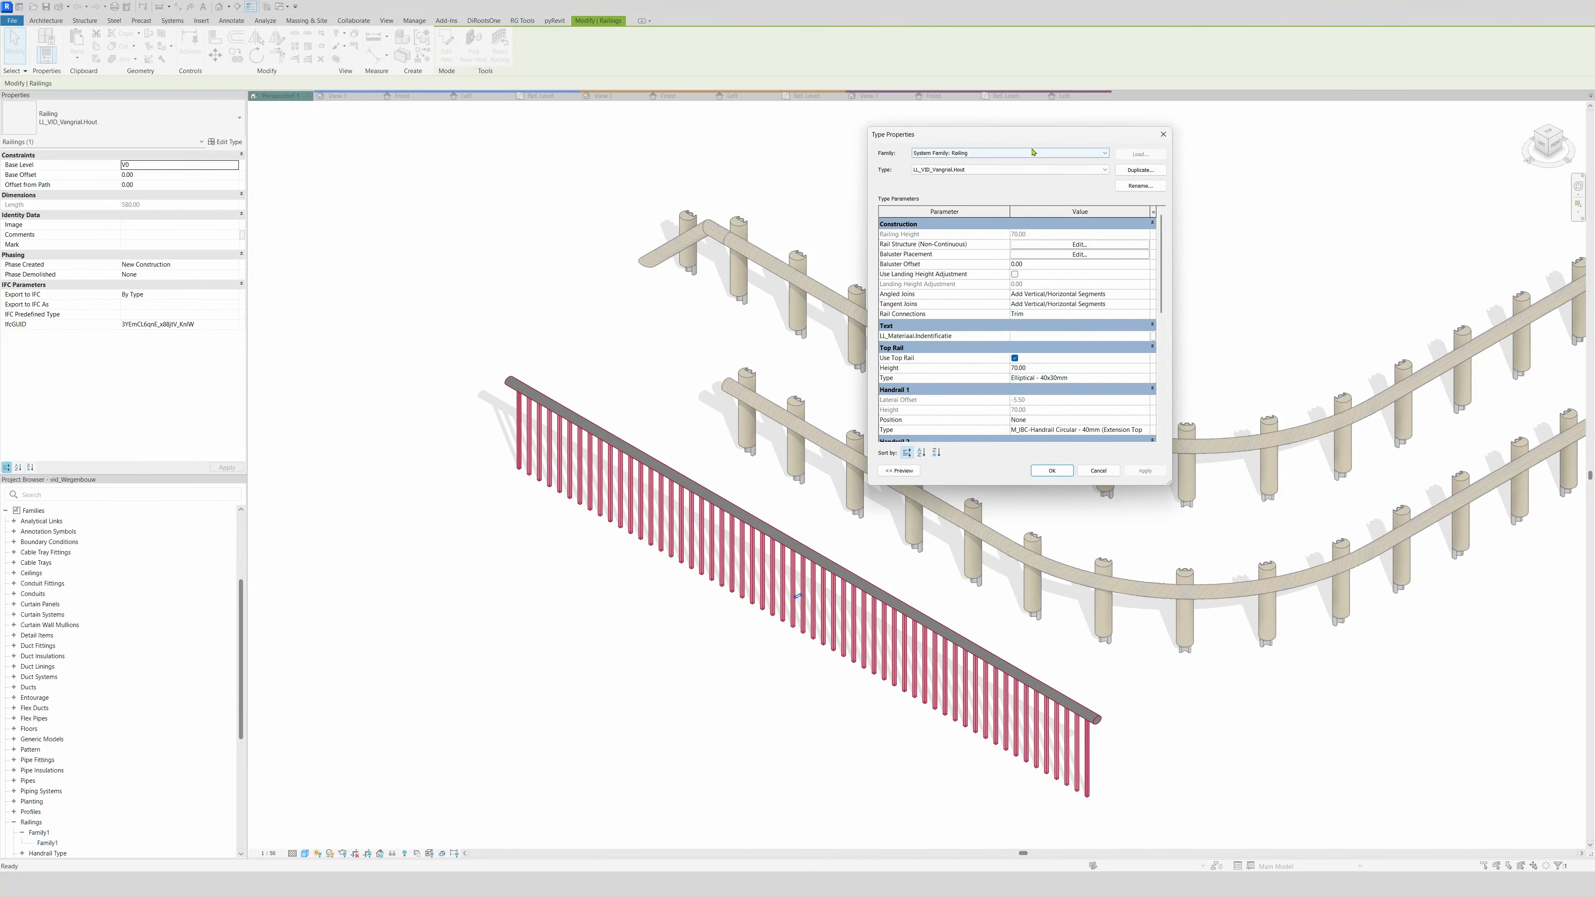
left_click_drag(1027, 139, 959, 177)
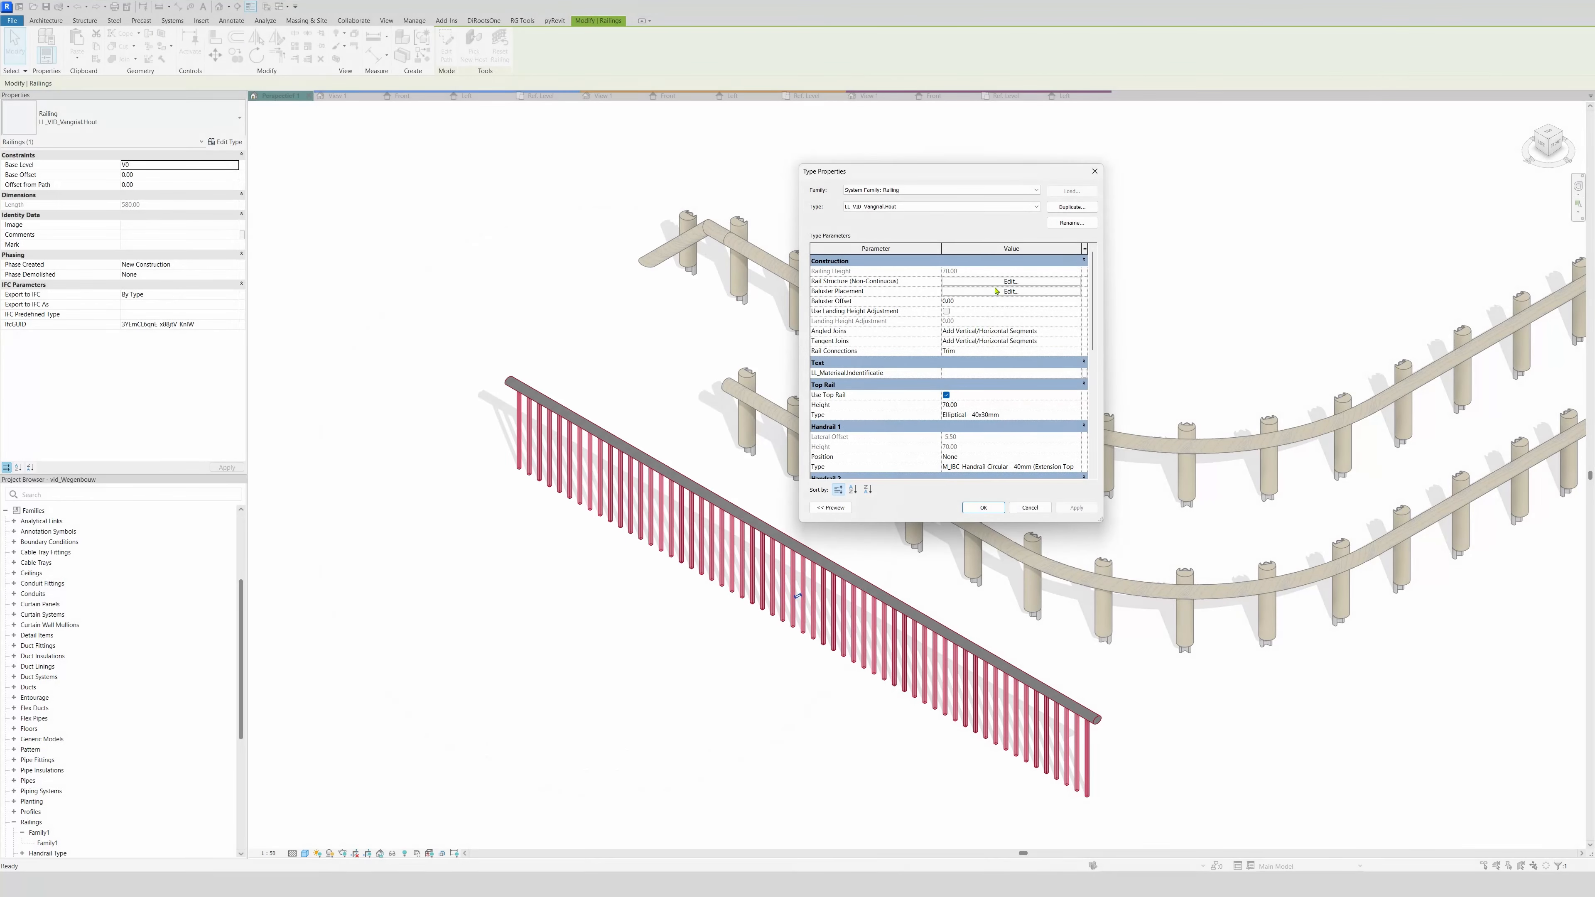
left_click(996, 290)
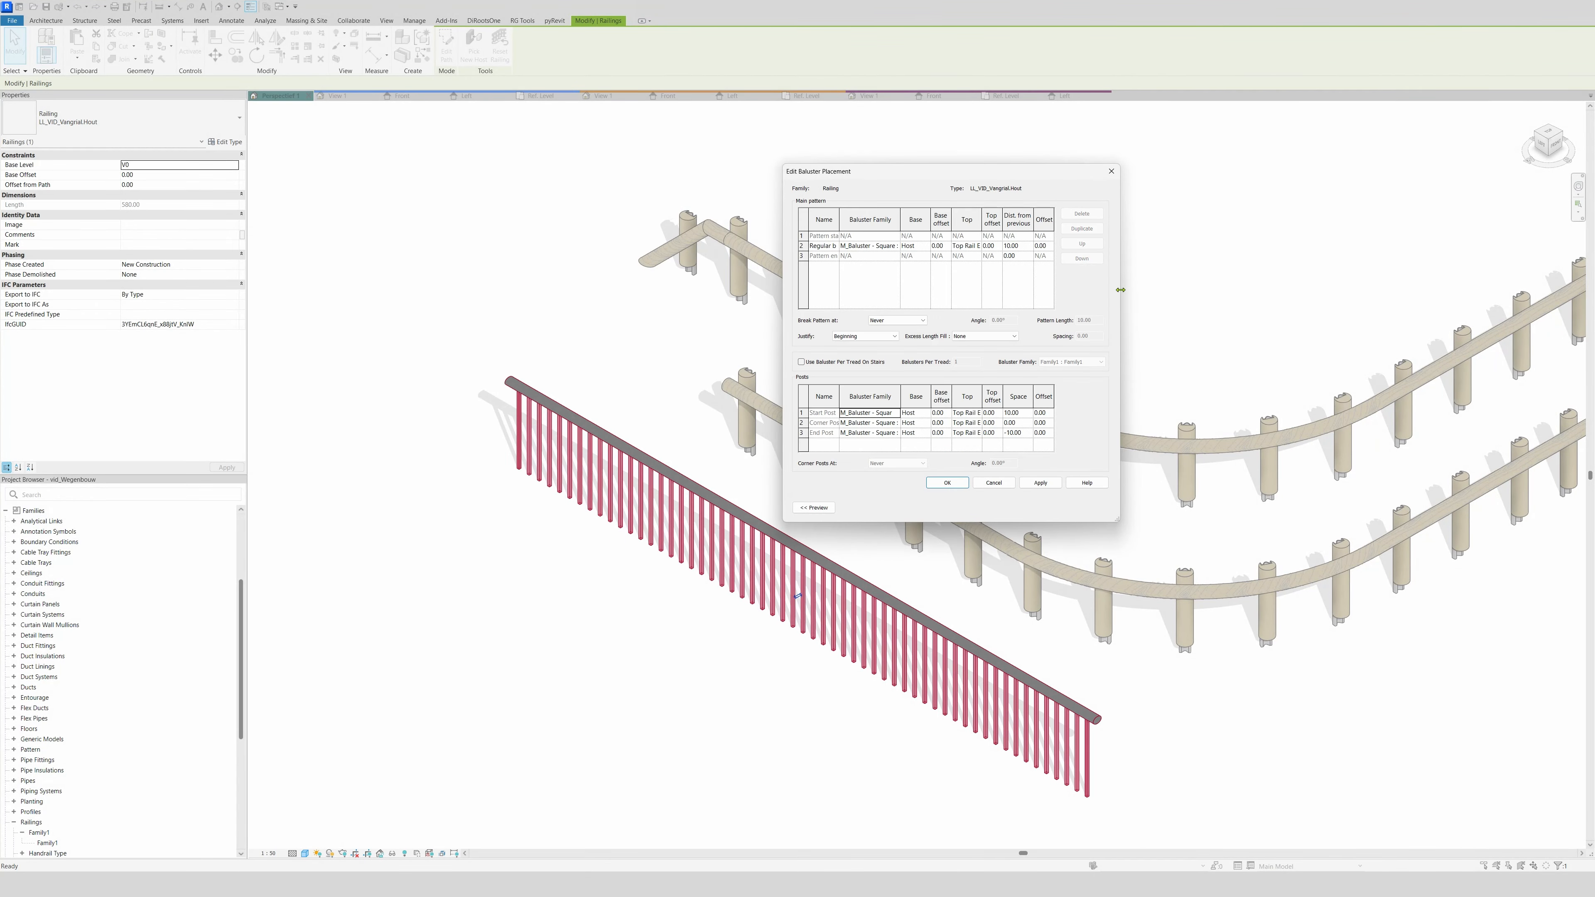
left_click_drag(1103, 307, 1406, 307)
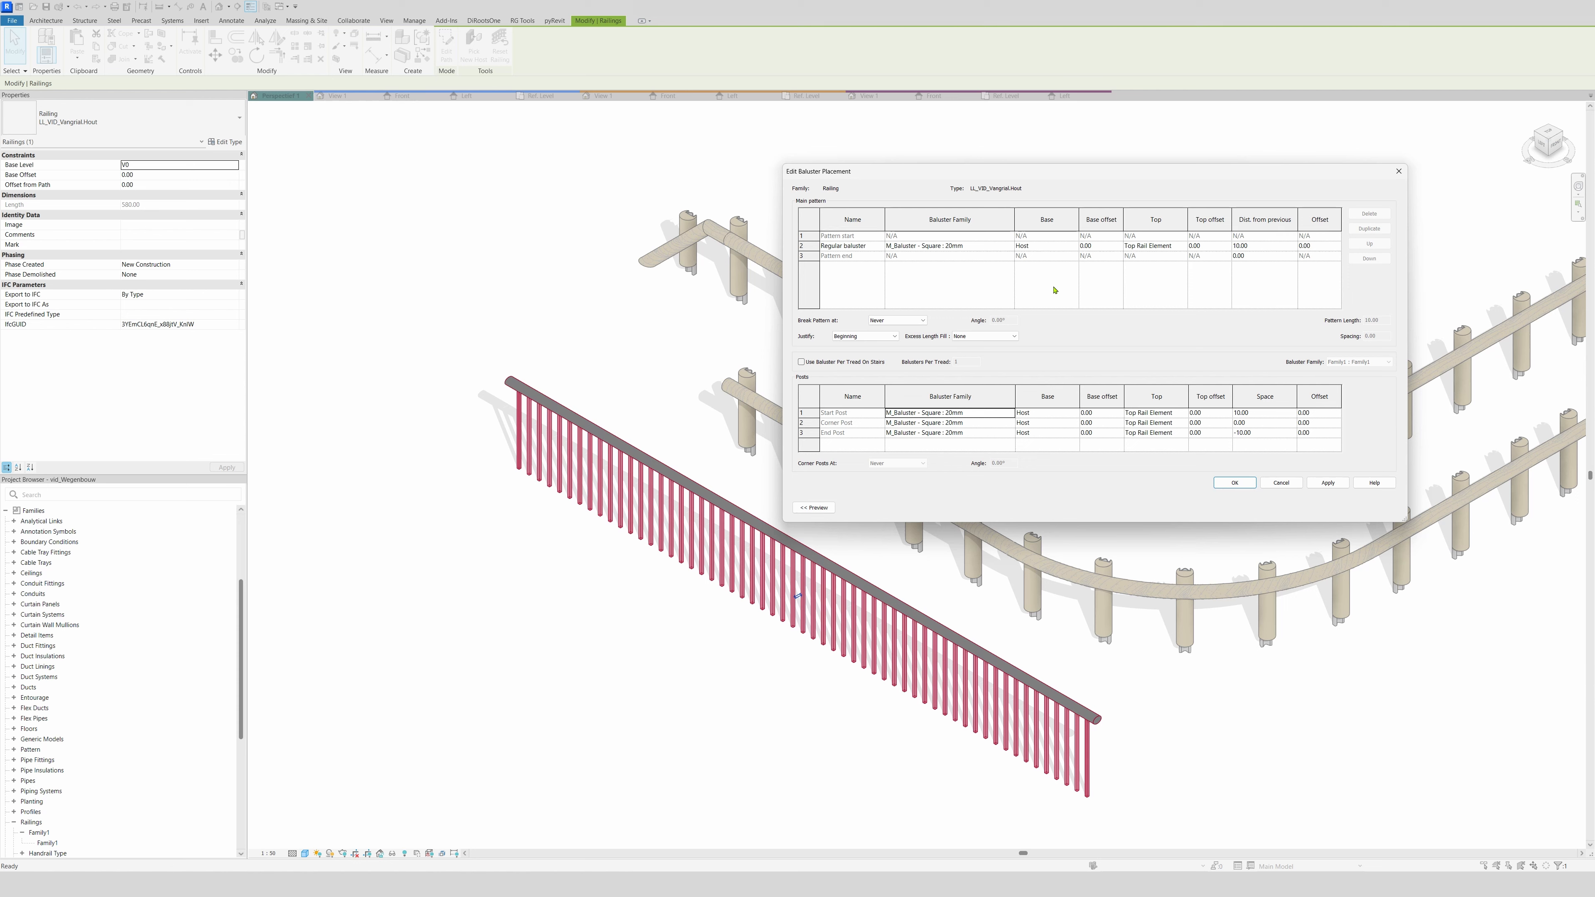
left_click(1009, 245)
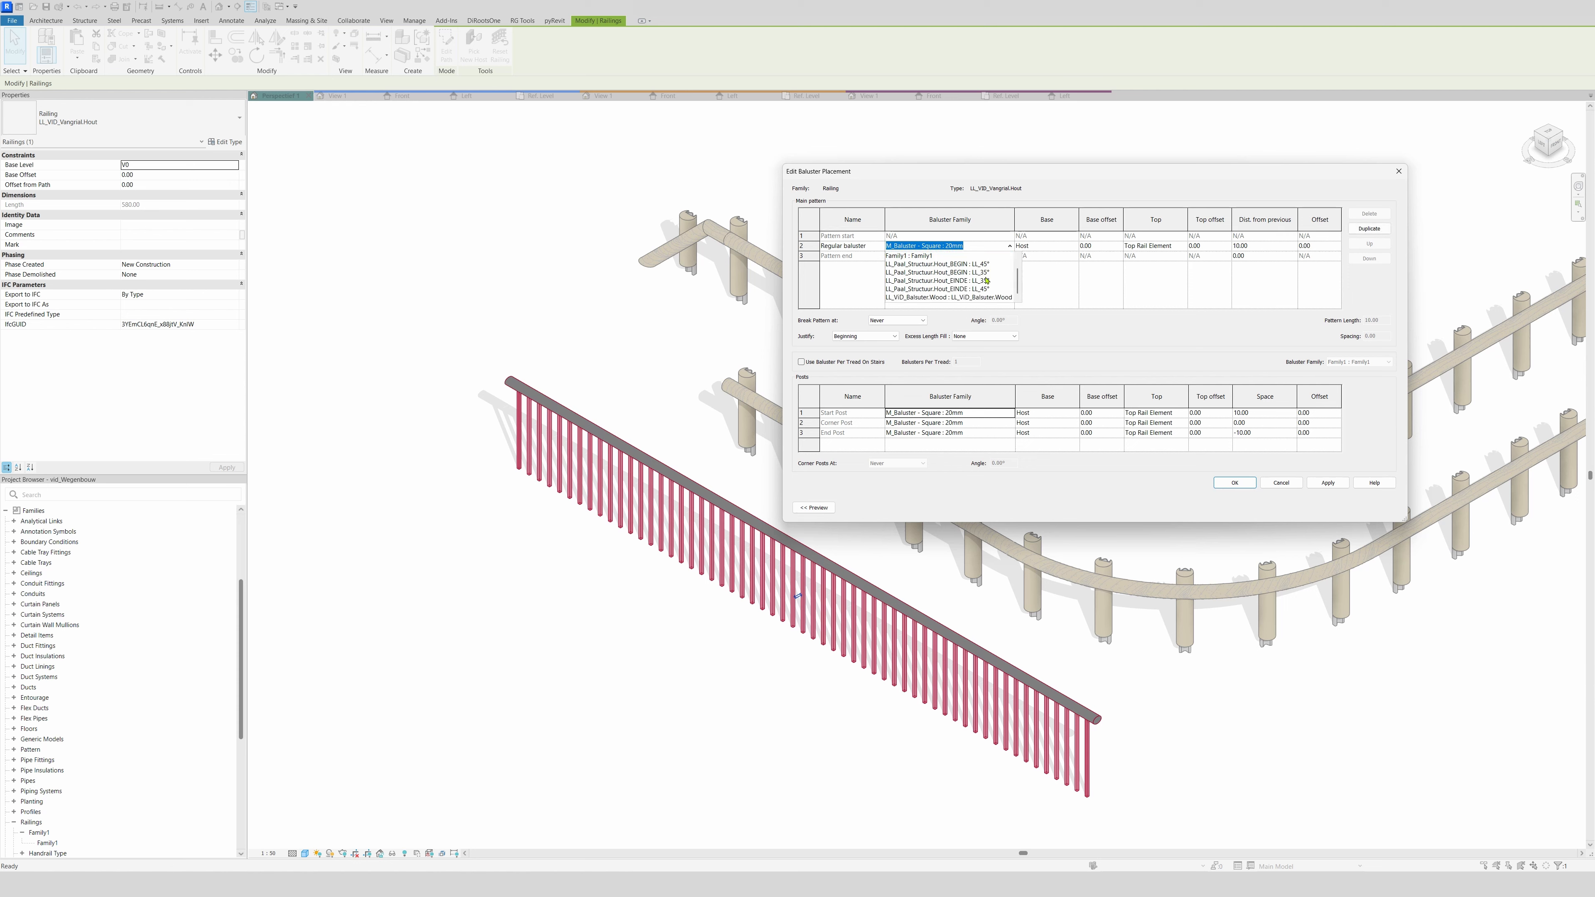
left_click(948, 299)
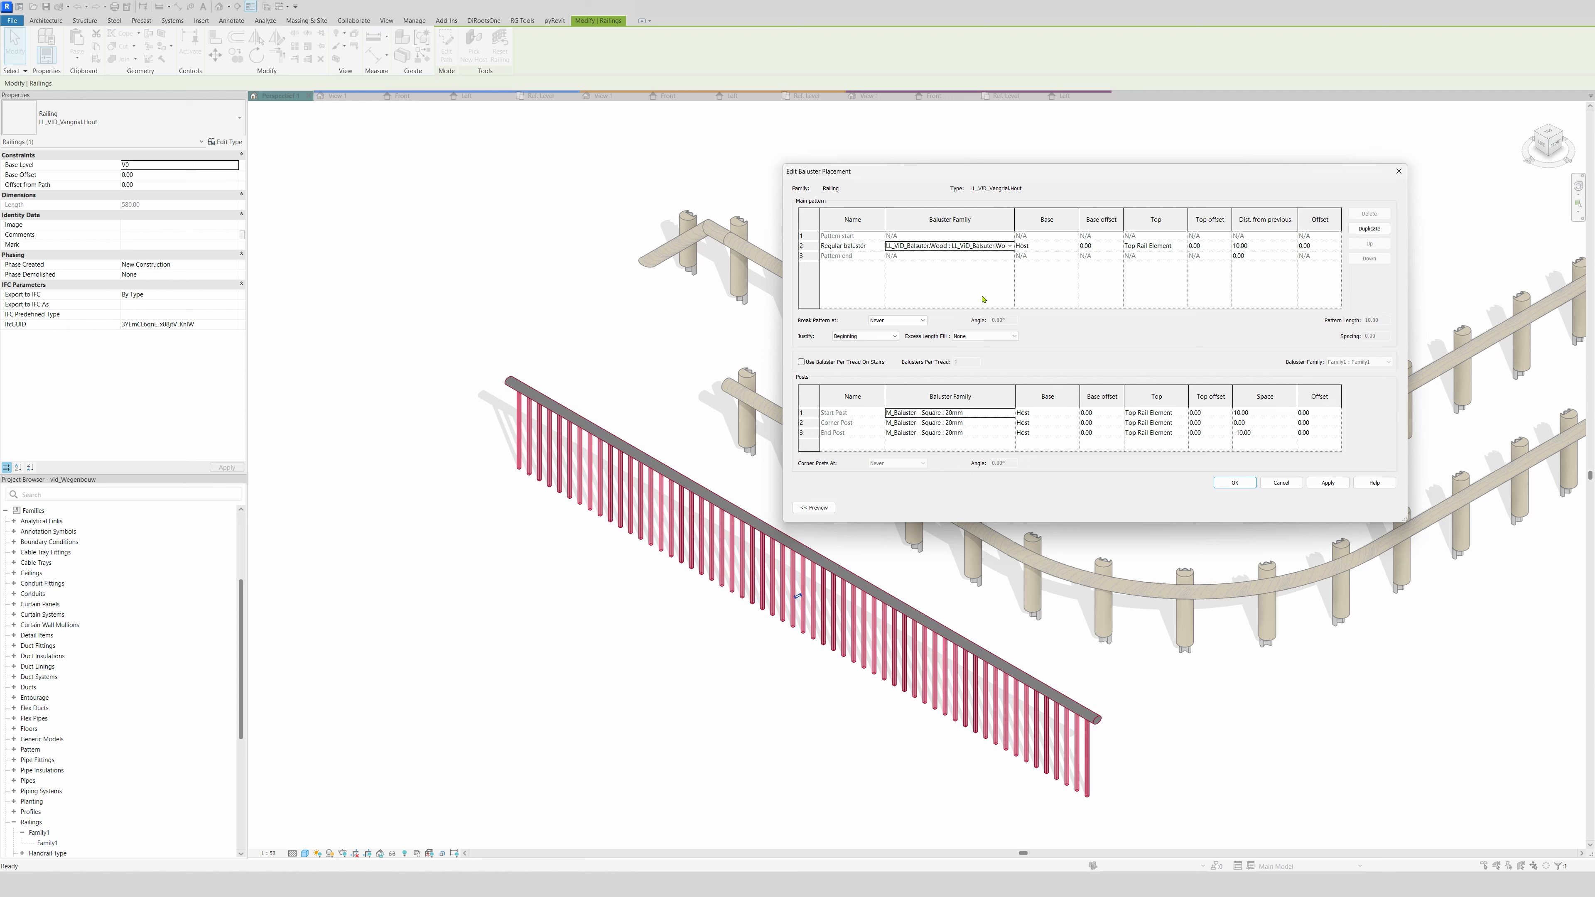
left_click(1328, 483)
left_click(1265, 484)
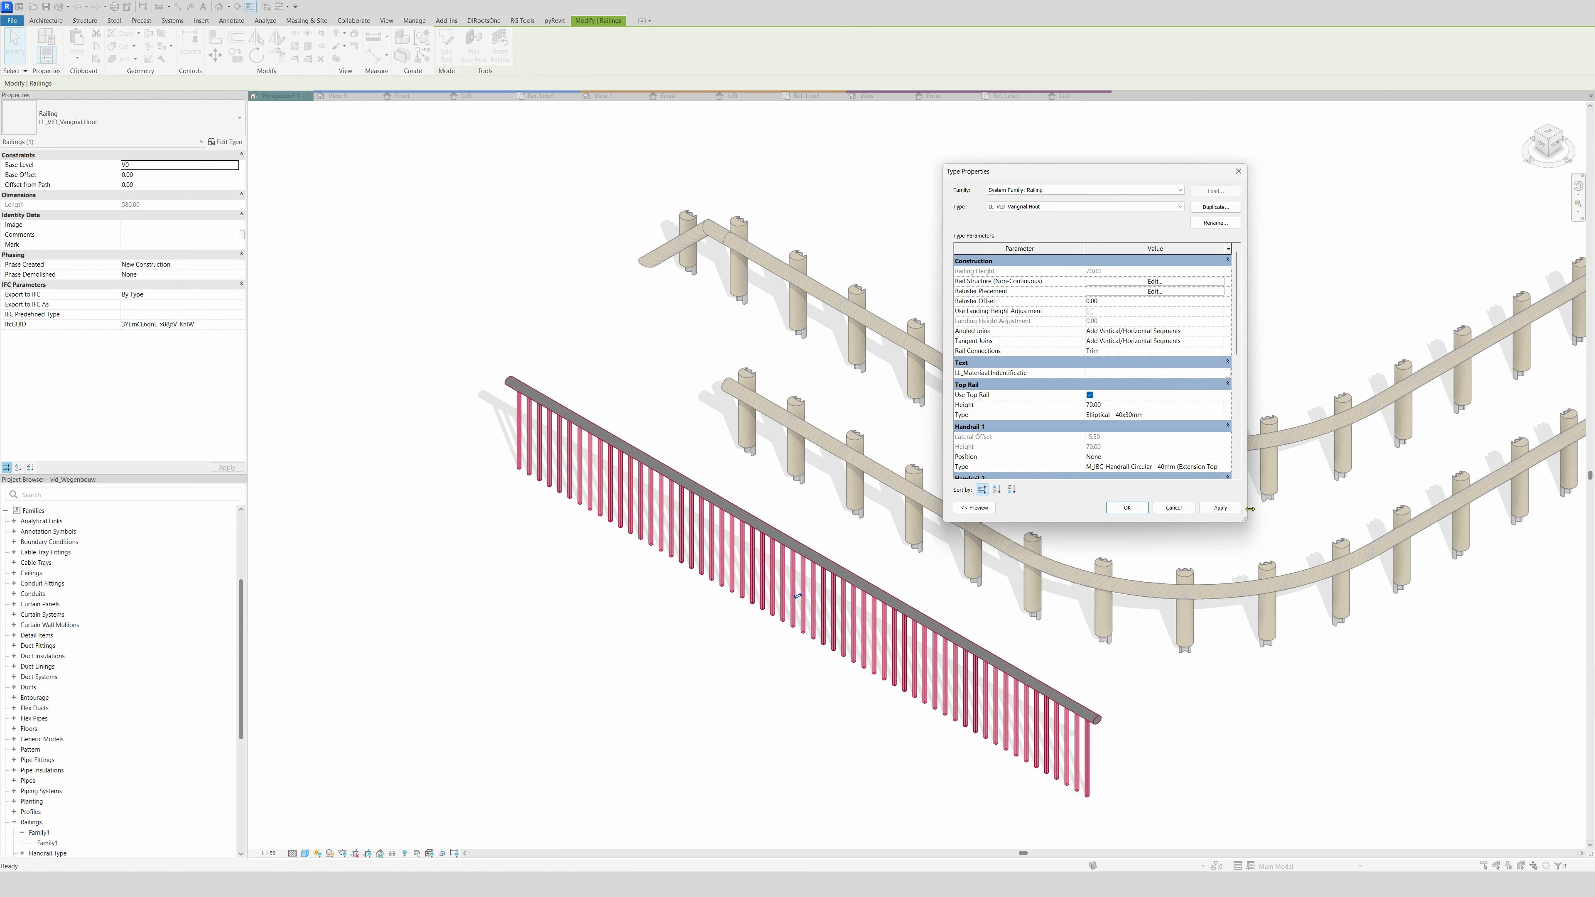
Set the regular baluster's distance from previous to 50 in the LL_VID_Vangrail.Hout baluster placement, apply the type changes and deselect the railing
left_click(1228, 508)
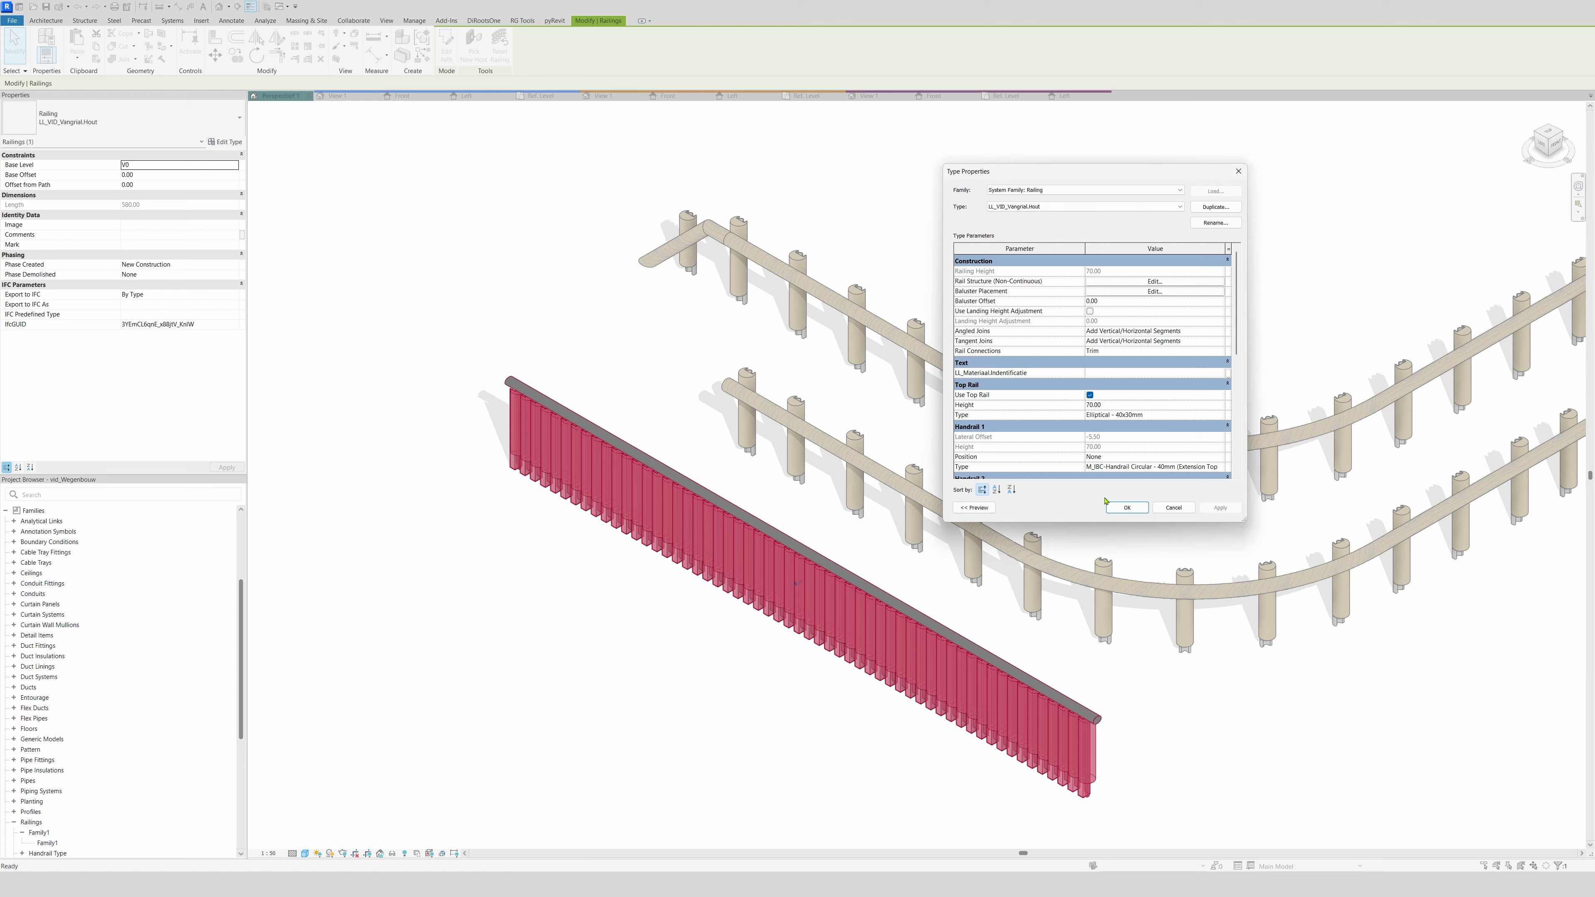
left_click(1112, 290)
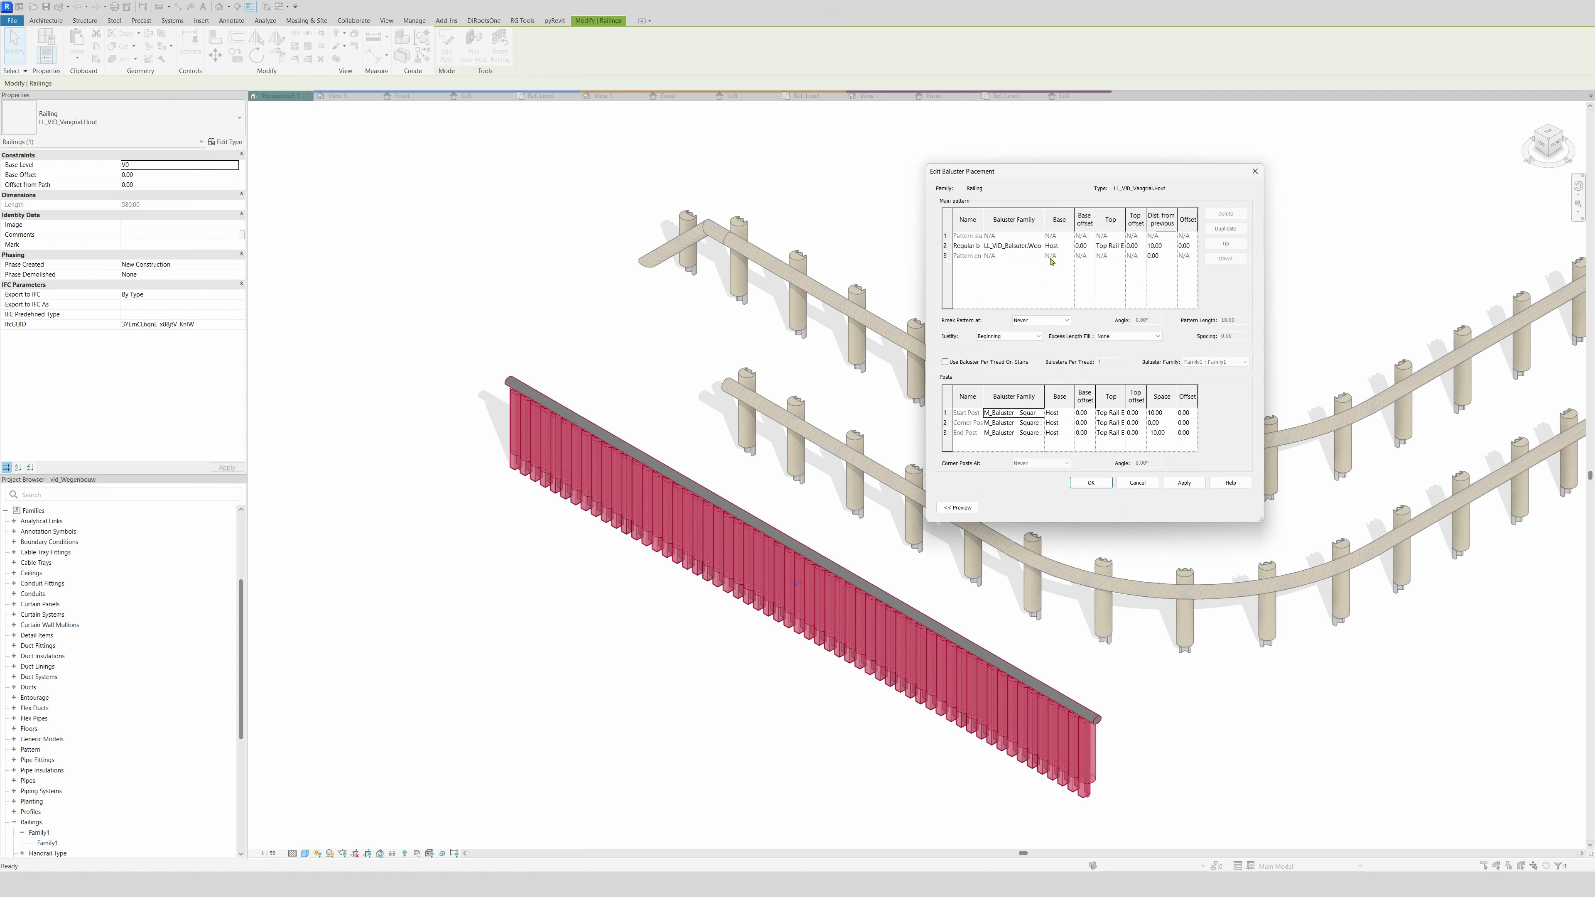
left_click_drag(1261, 308, 1485, 308)
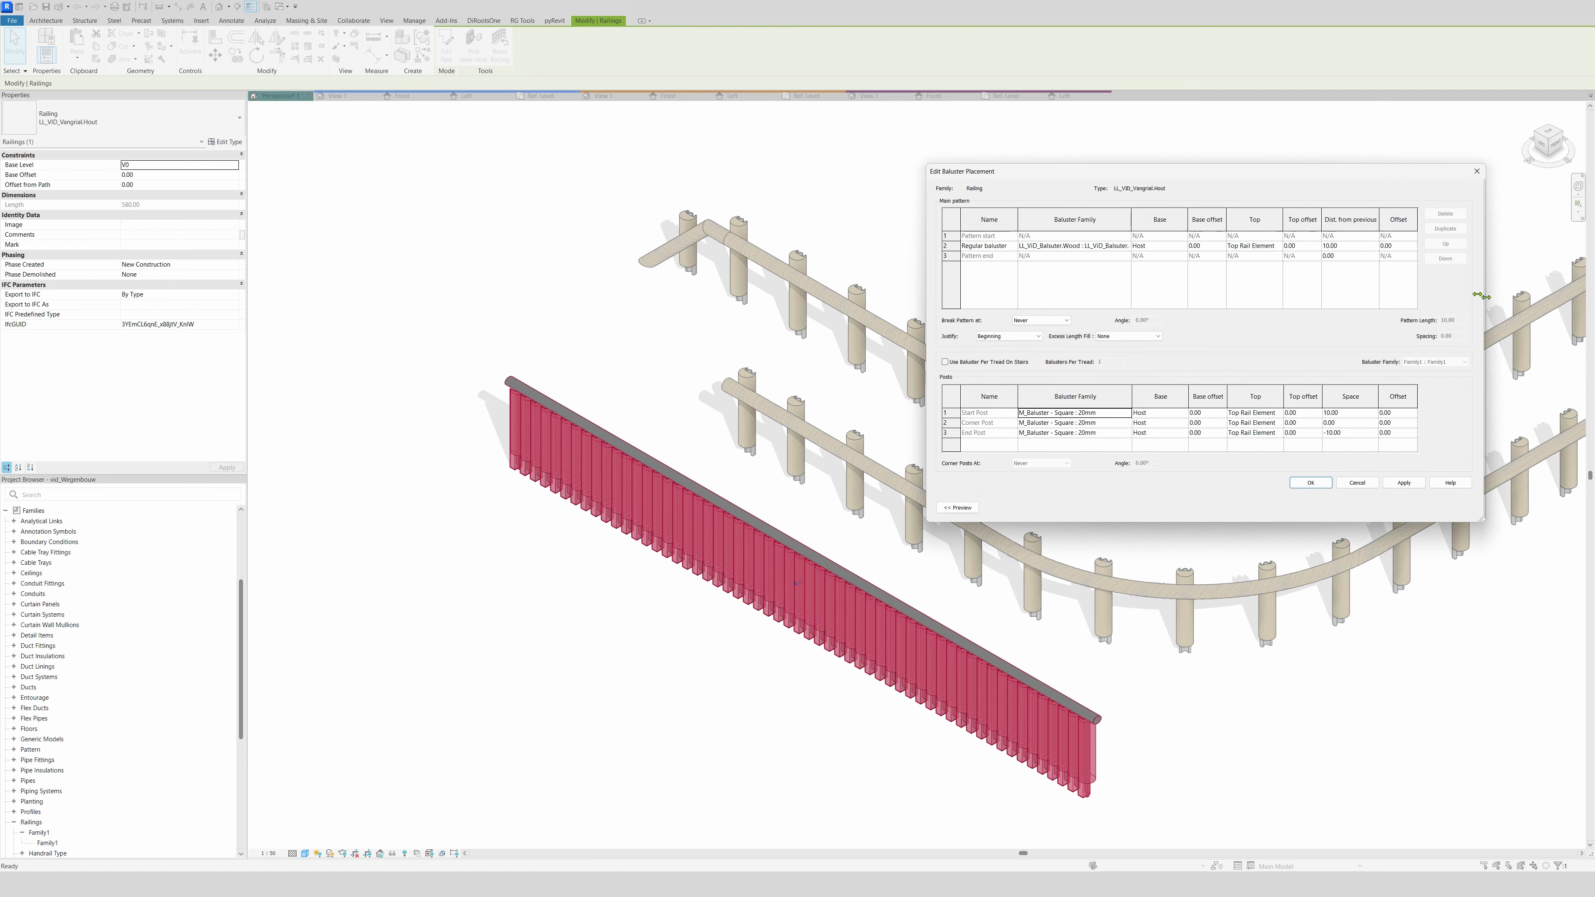
left_click_drag(1193, 177, 936, 143)
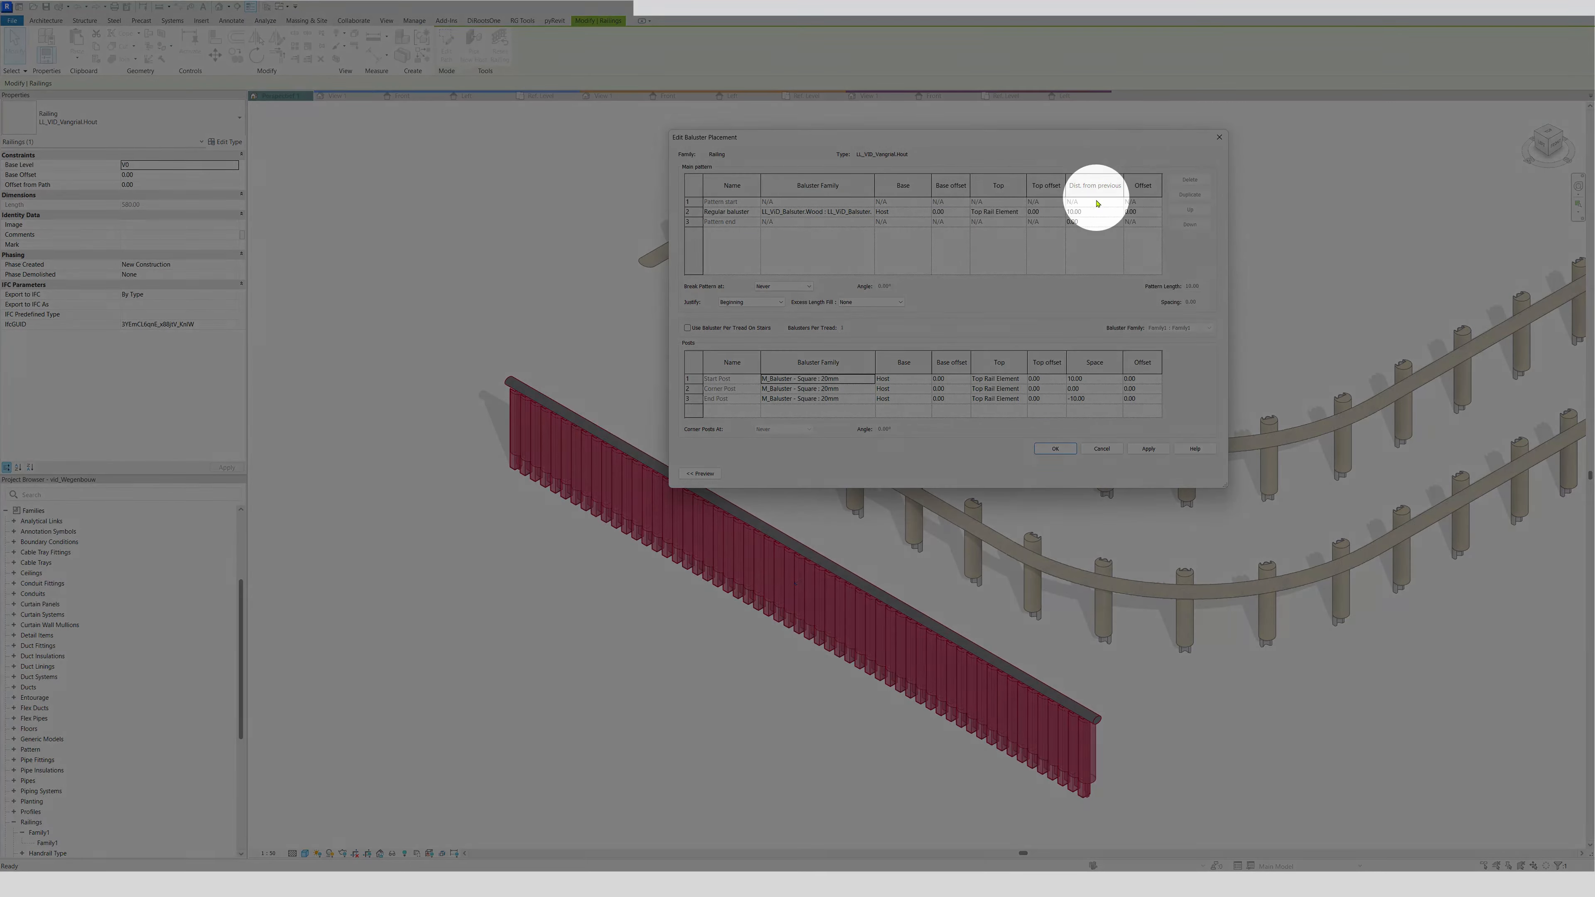
left_click(1090, 211)
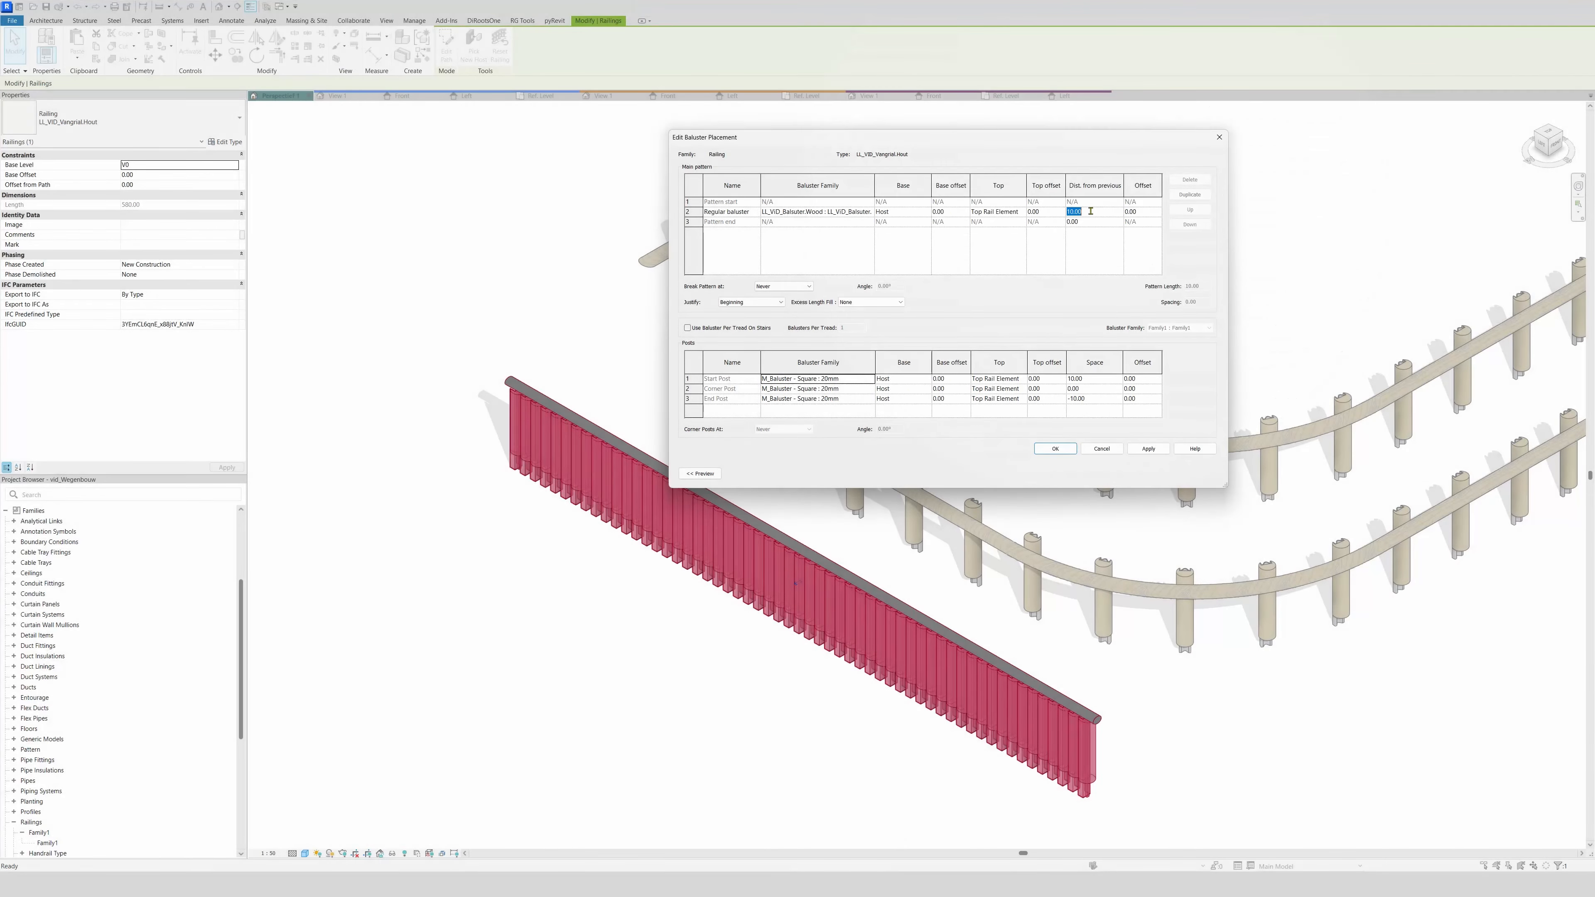
type("50")
key("Tab")
left_click(1055, 448)
left_click(1075, 474)
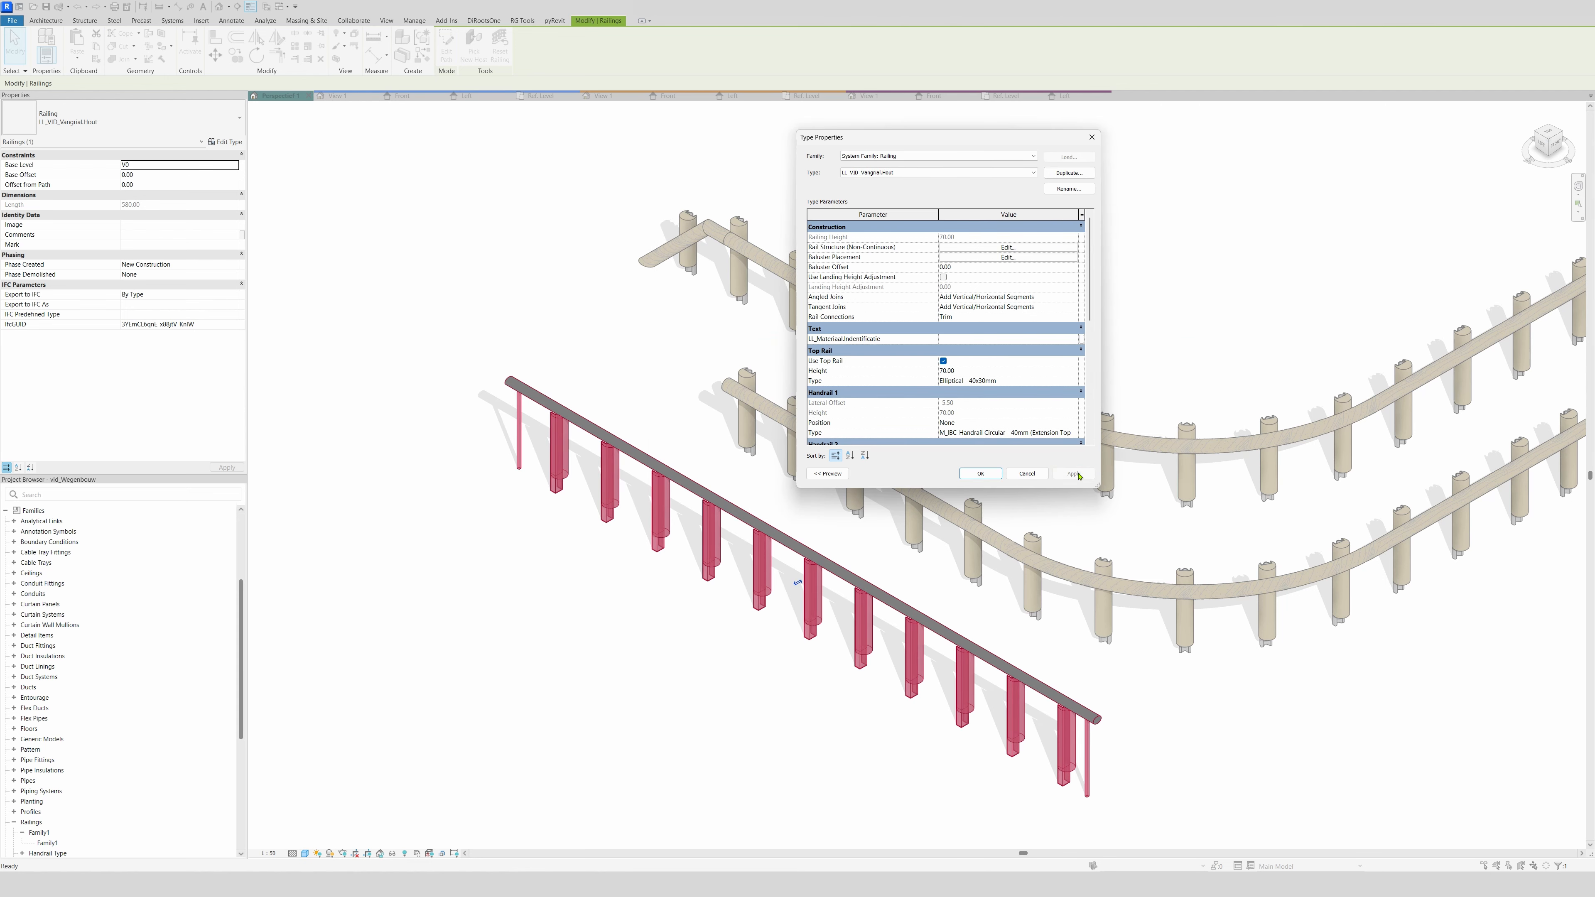
left_click(980, 474)
left_click(666, 697)
scroll(633, 641, "up", 5)
scroll(965, 676, "up", 3)
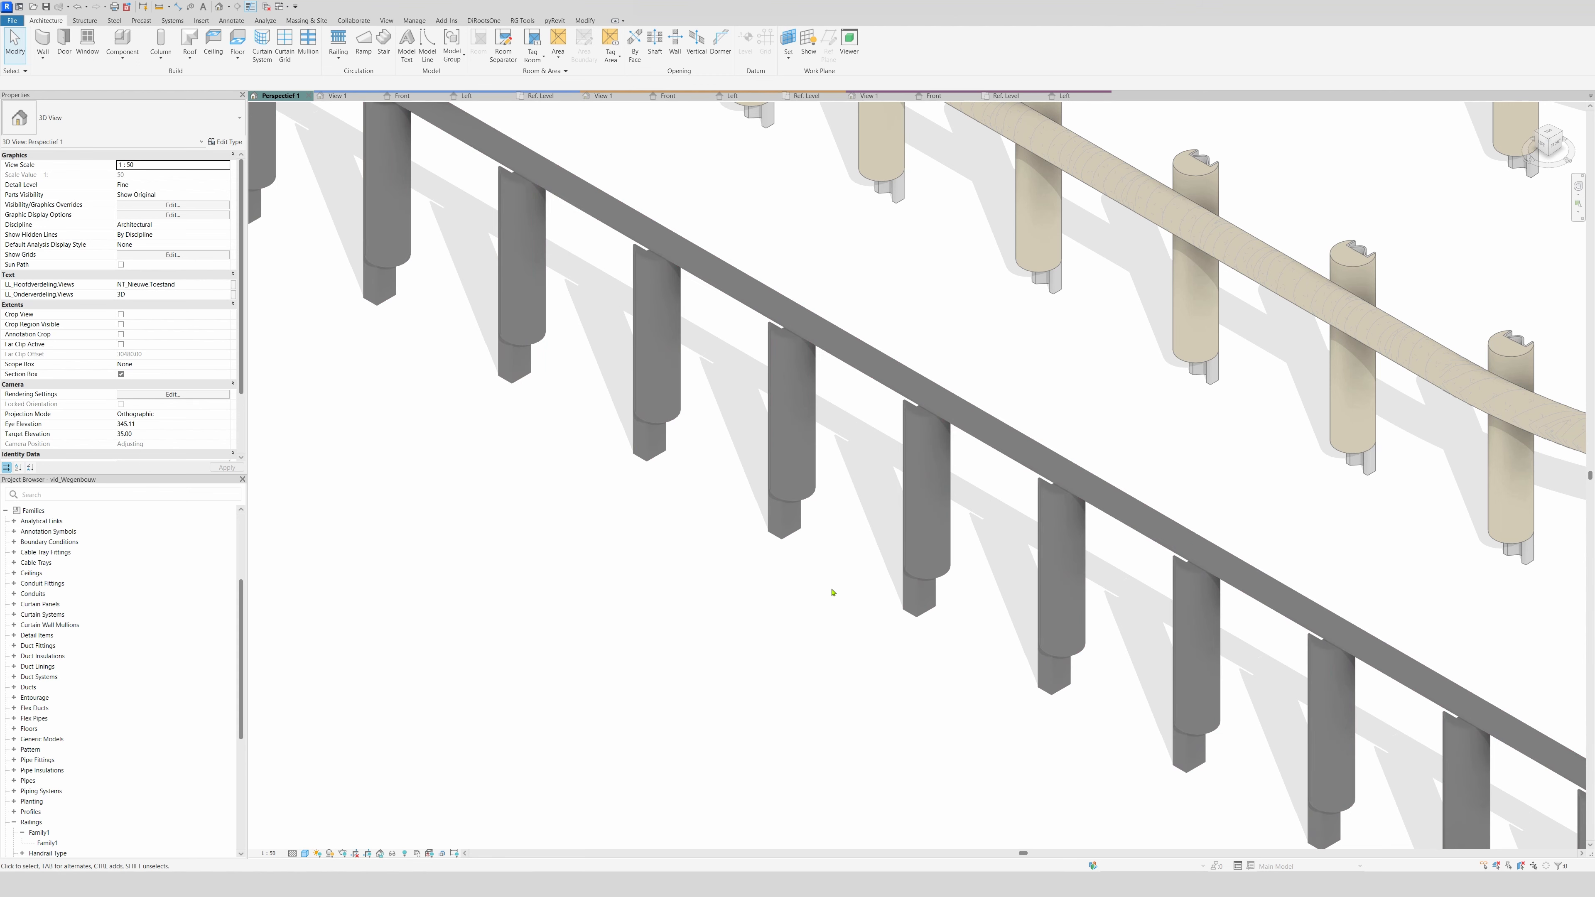
In the baluster family's Ref. Level plan, rotate the combined baluster 90° counterclockwise so the U-channel opens along the horizontal reference plane
left_click(869, 96)
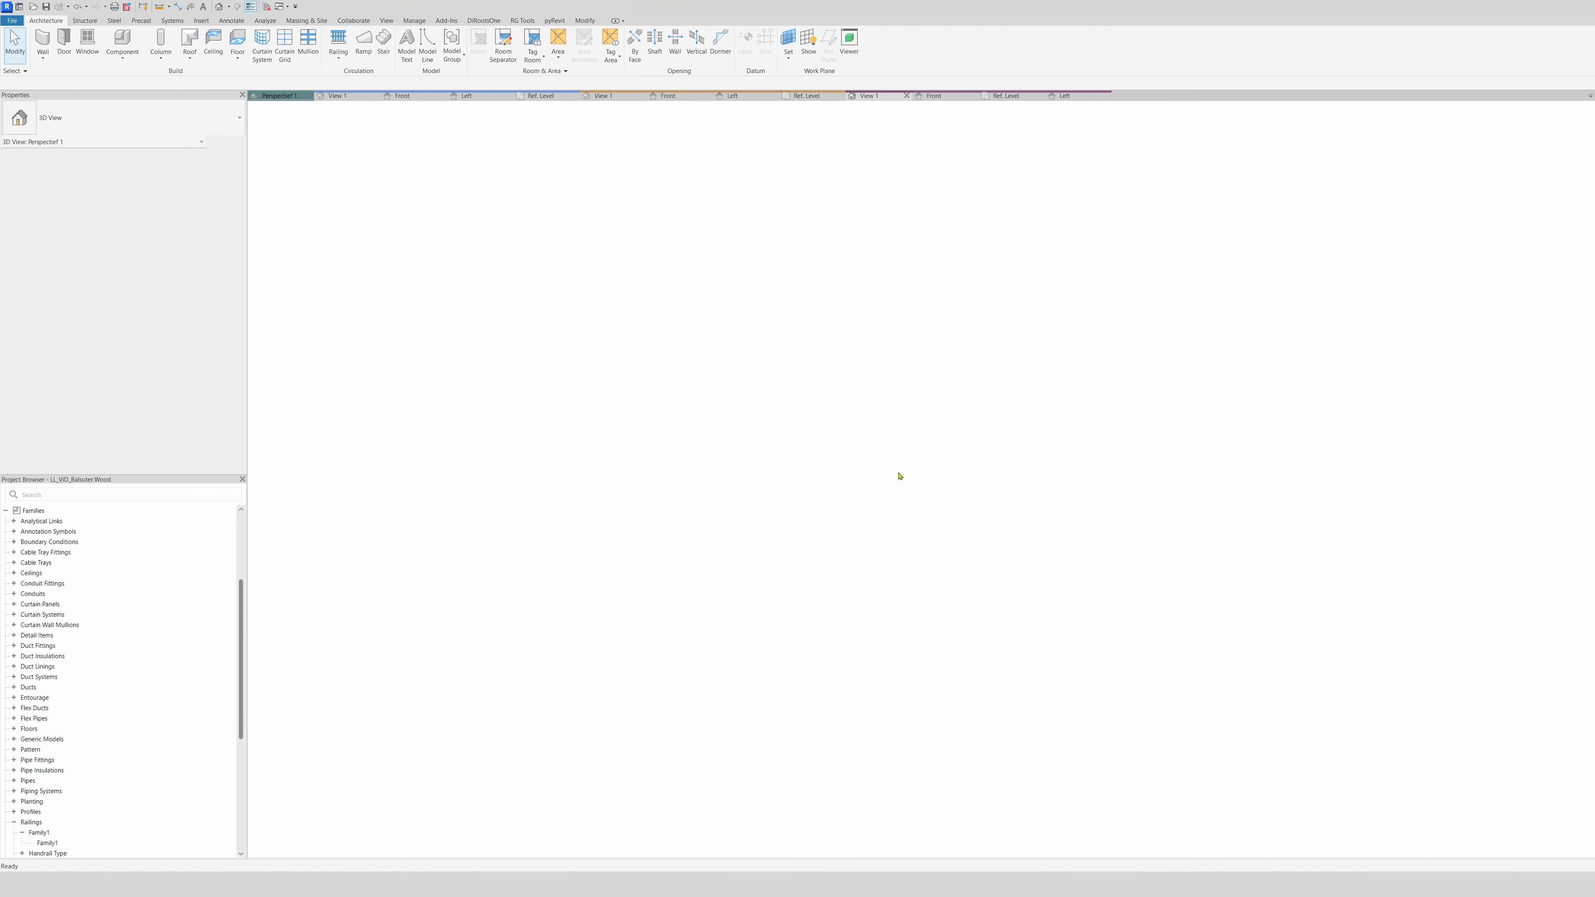
left_click(1006, 95)
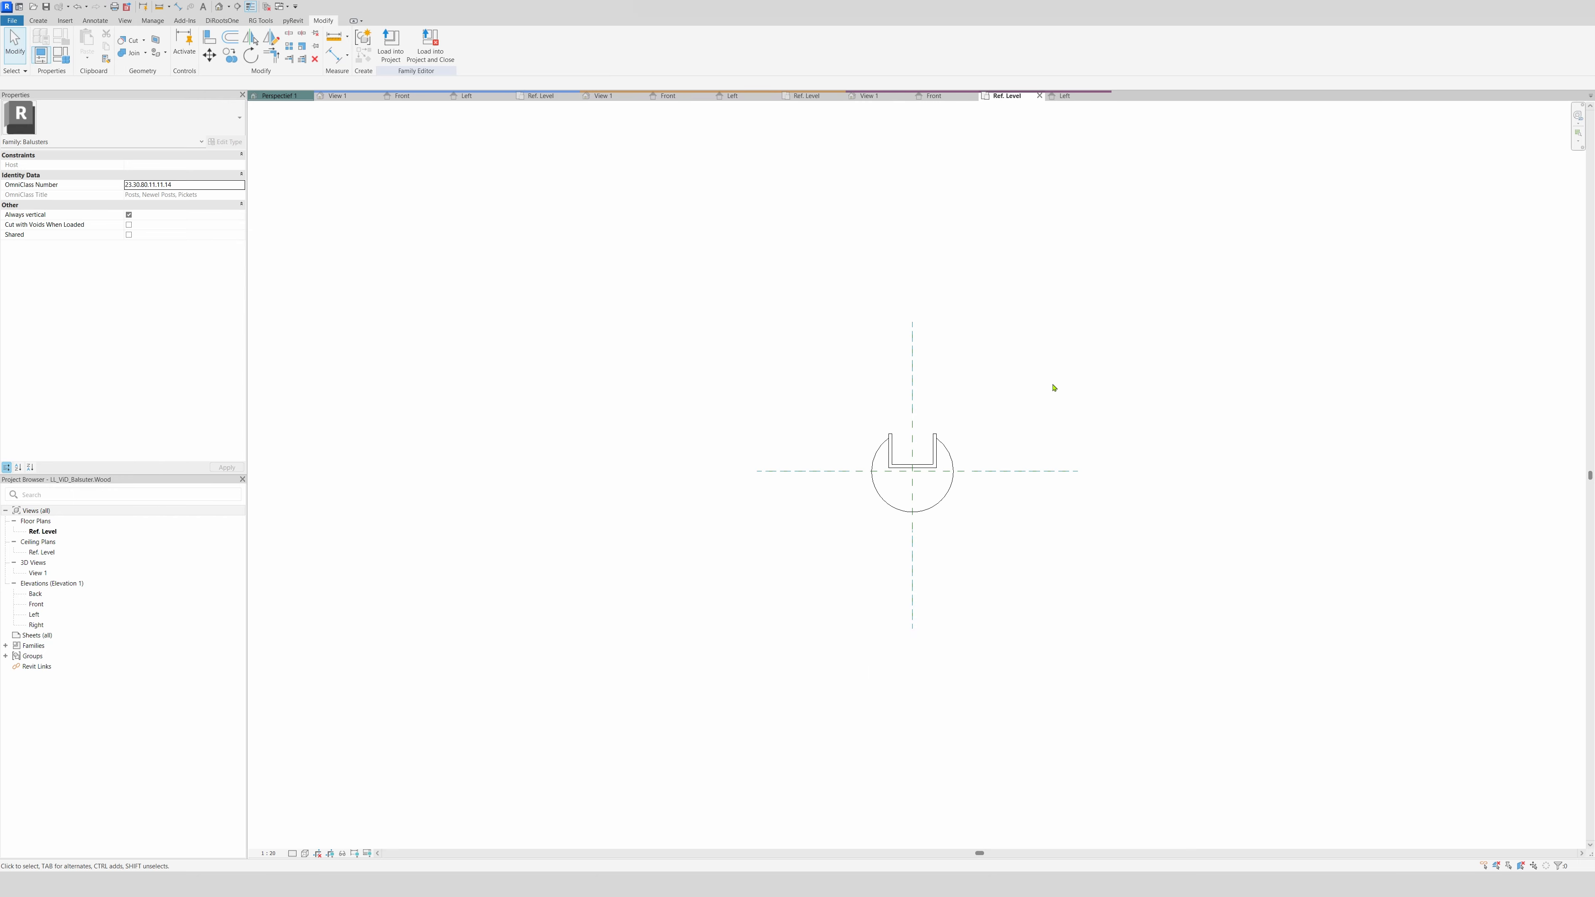
left_click(952, 457)
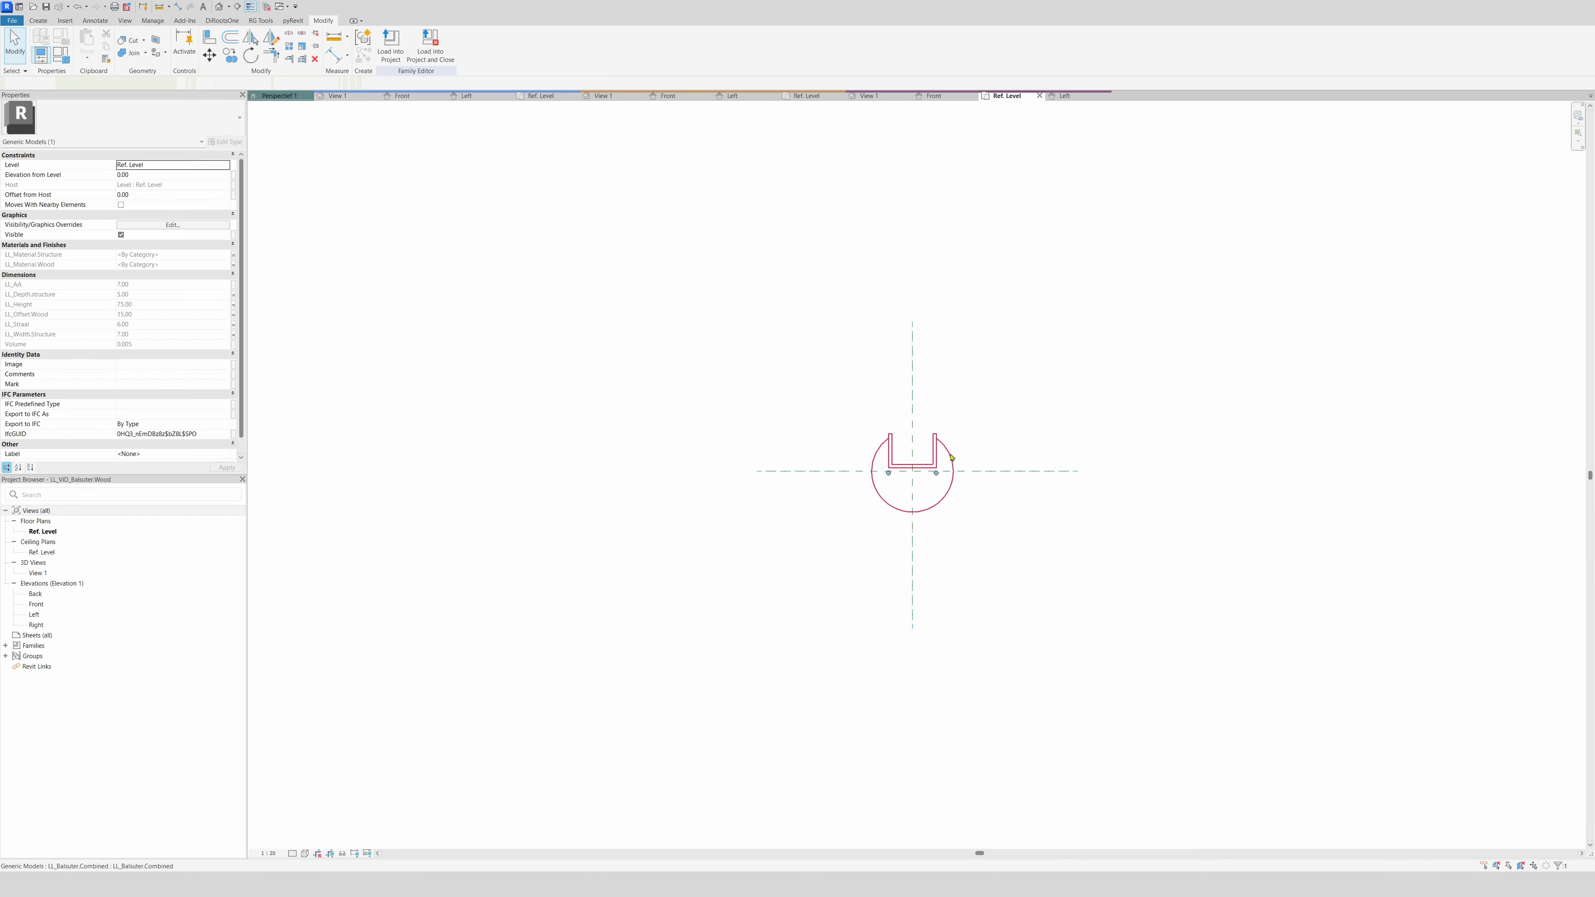
left_click(851, 424)
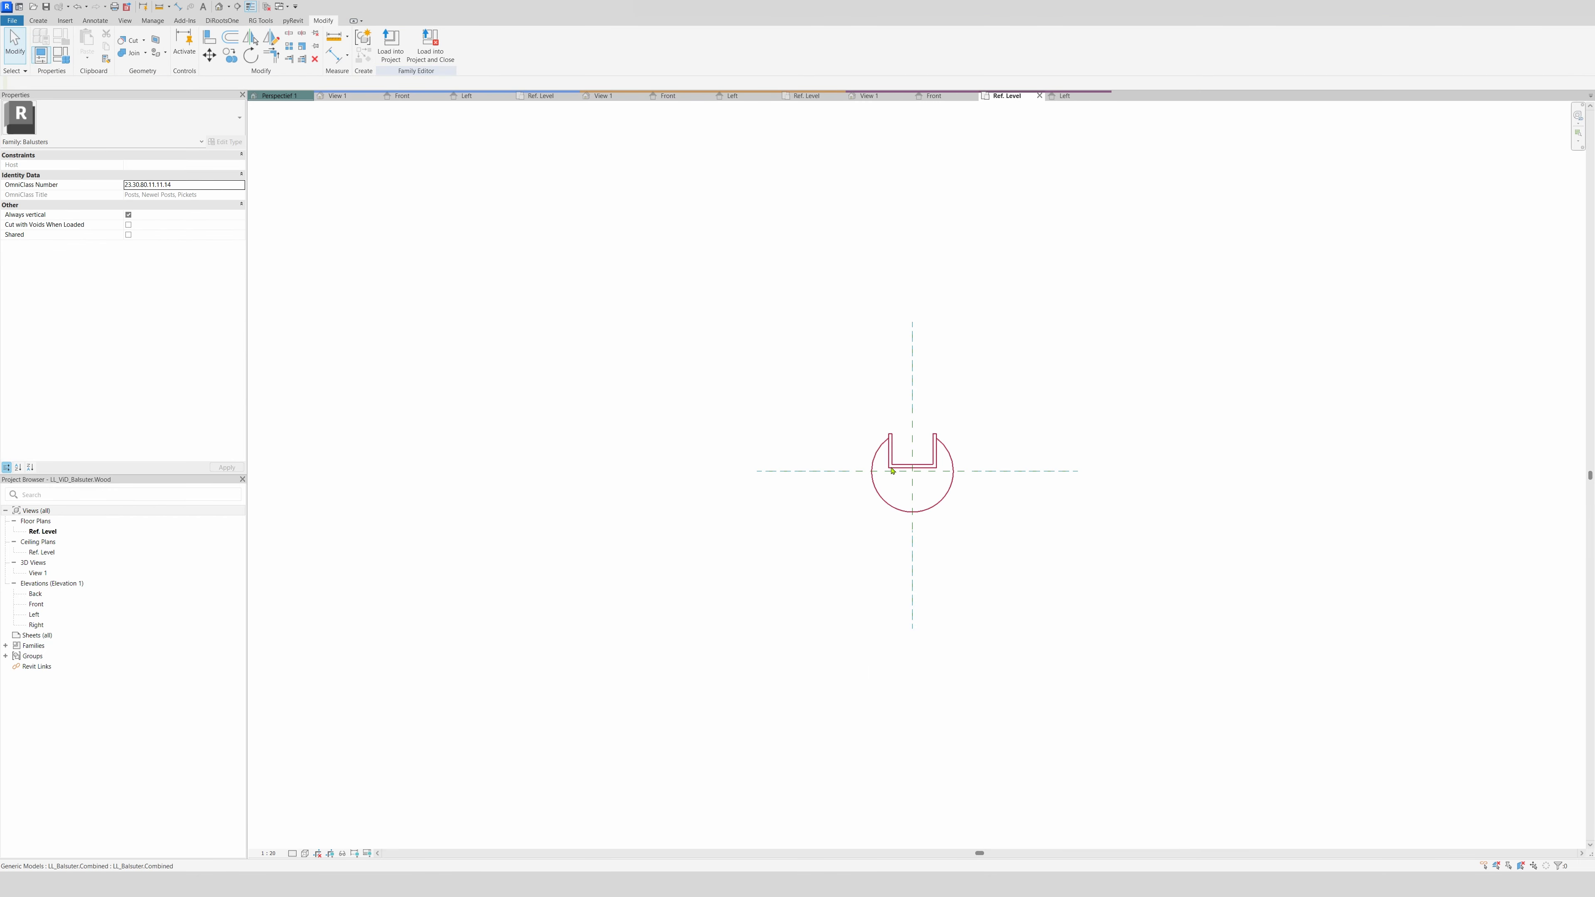
left_click(890, 440)
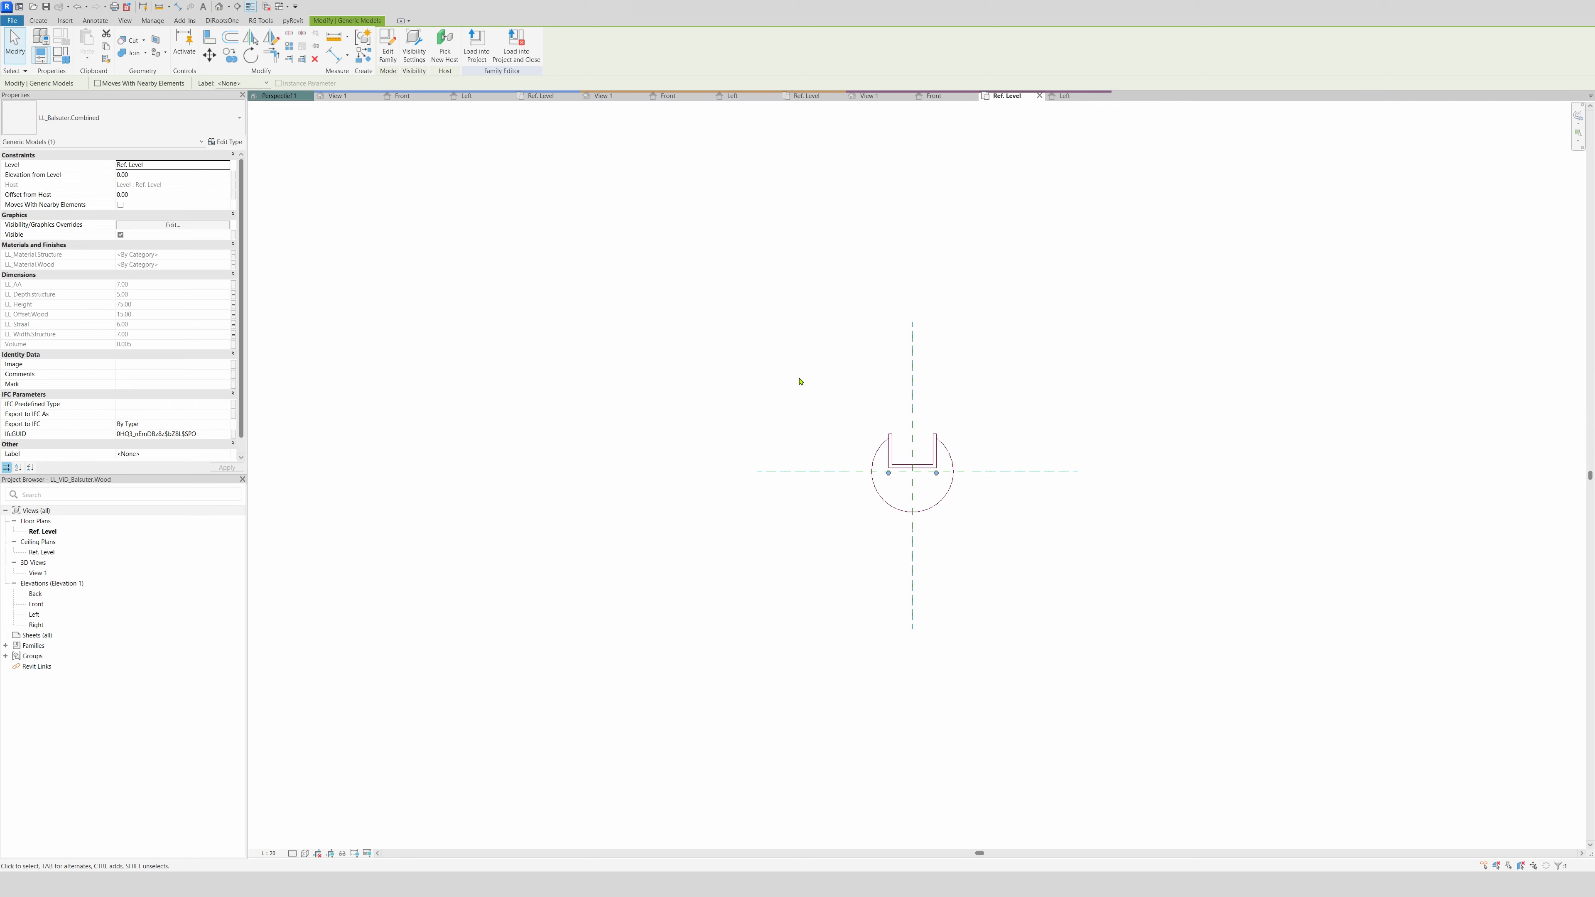
key("space")
key("Escape")
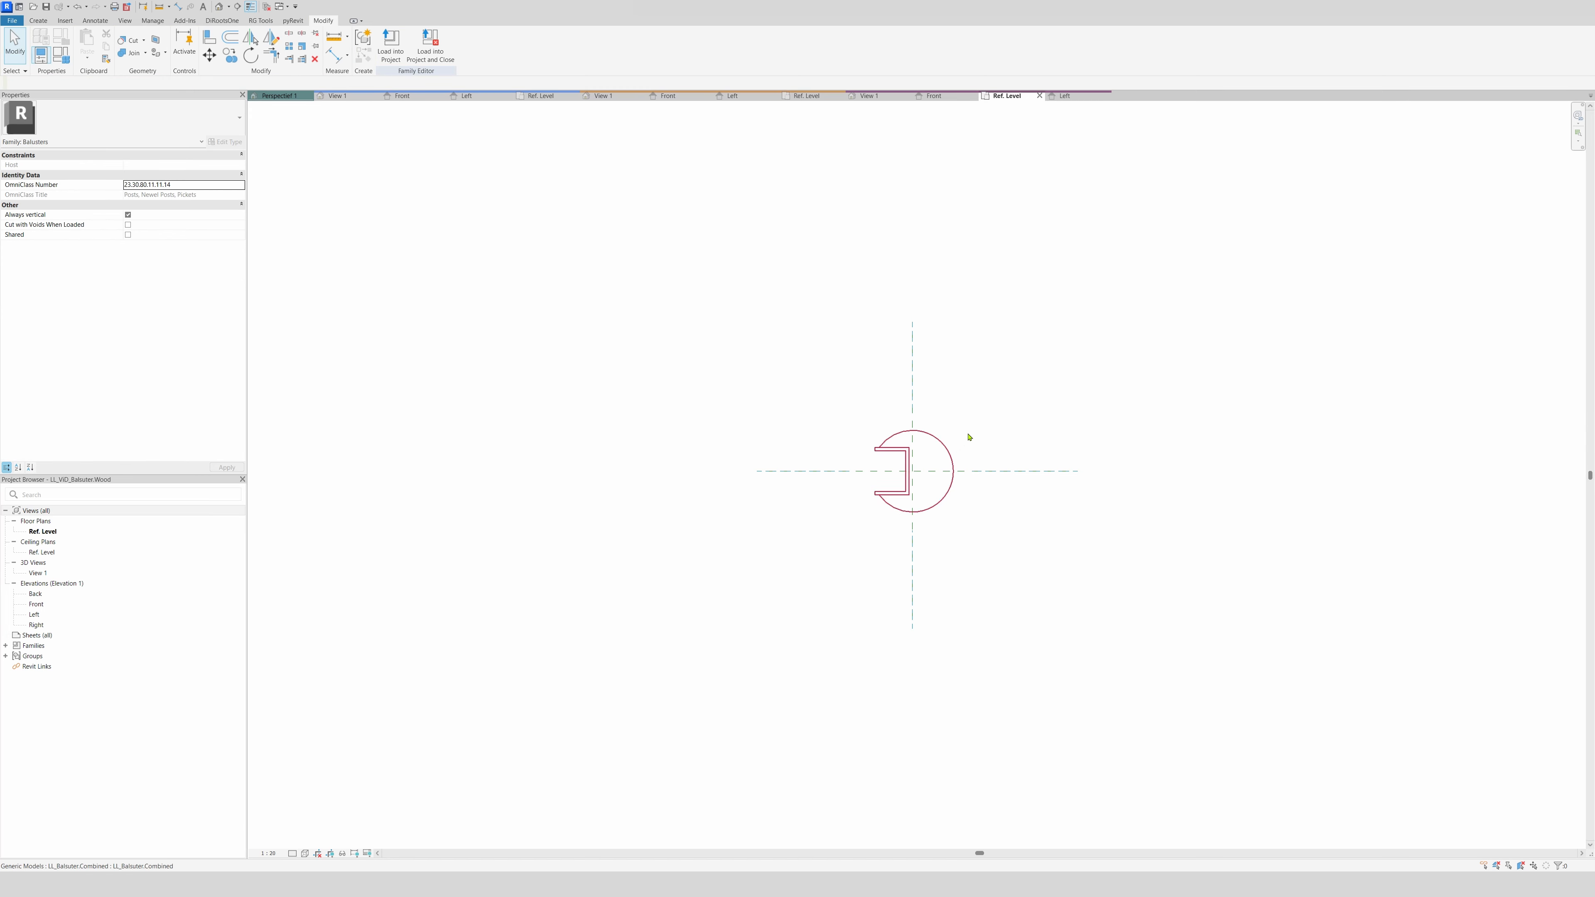
Align the rotated baluster's centre with the horizontal reference plane in the Ref. Level plan
key("a")
key("l")
left_click(1001, 471)
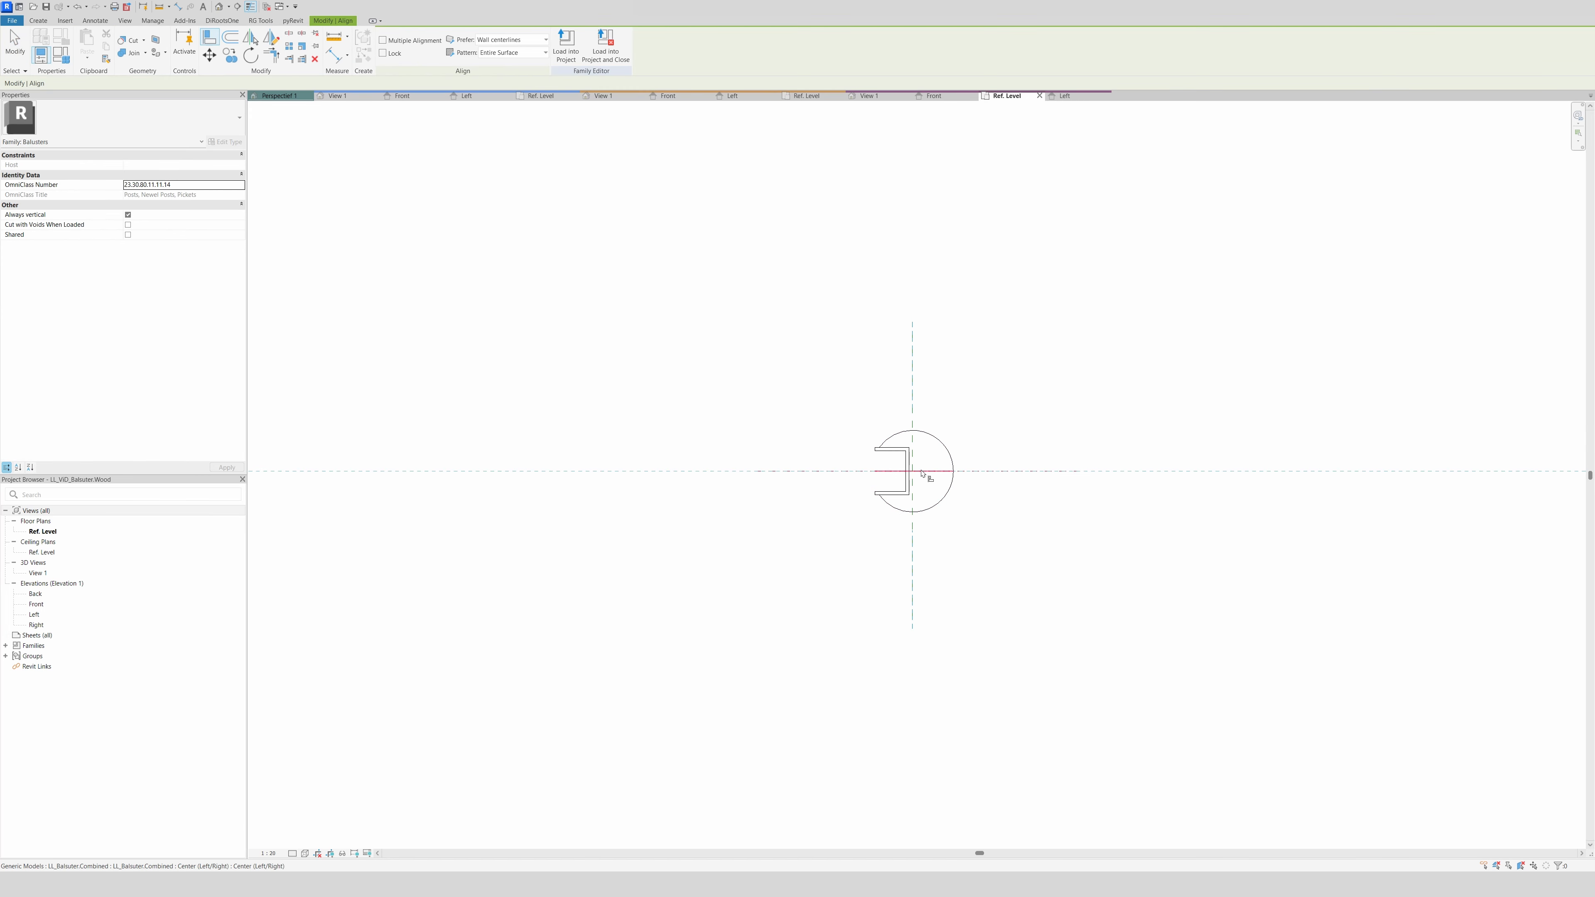
left_click(925, 470)
left_click(910, 398)
key("Escape")
key("Escape")
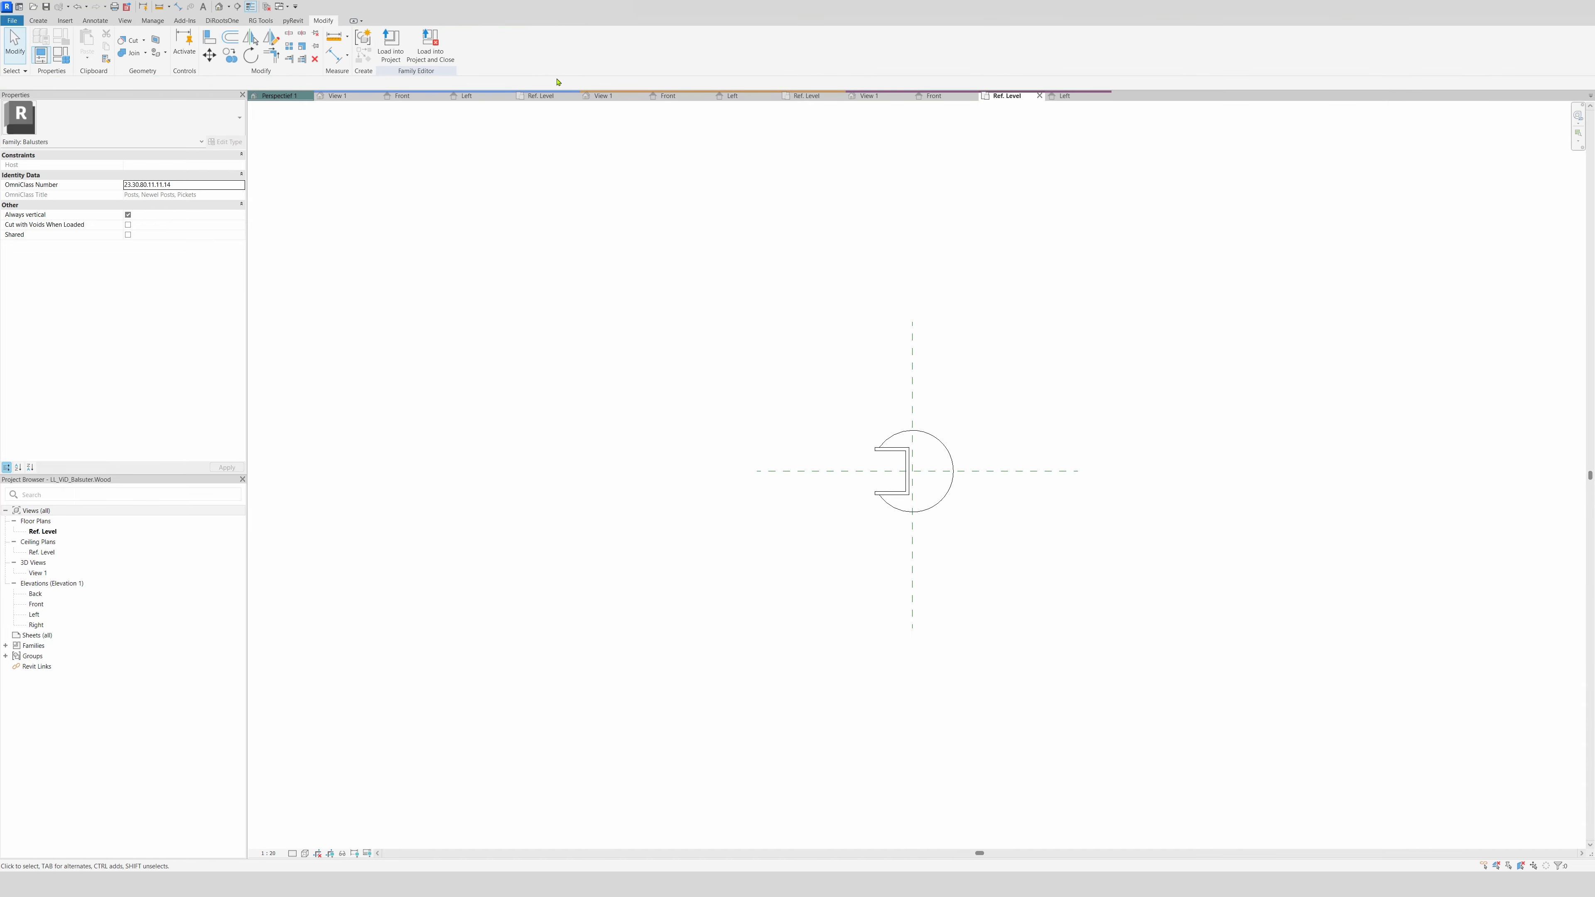
Reload the modified baluster family into the project with the railings, replacing the existing version, and inspect the straight railing's posts
left_click(399, 61)
left_click(316, 323)
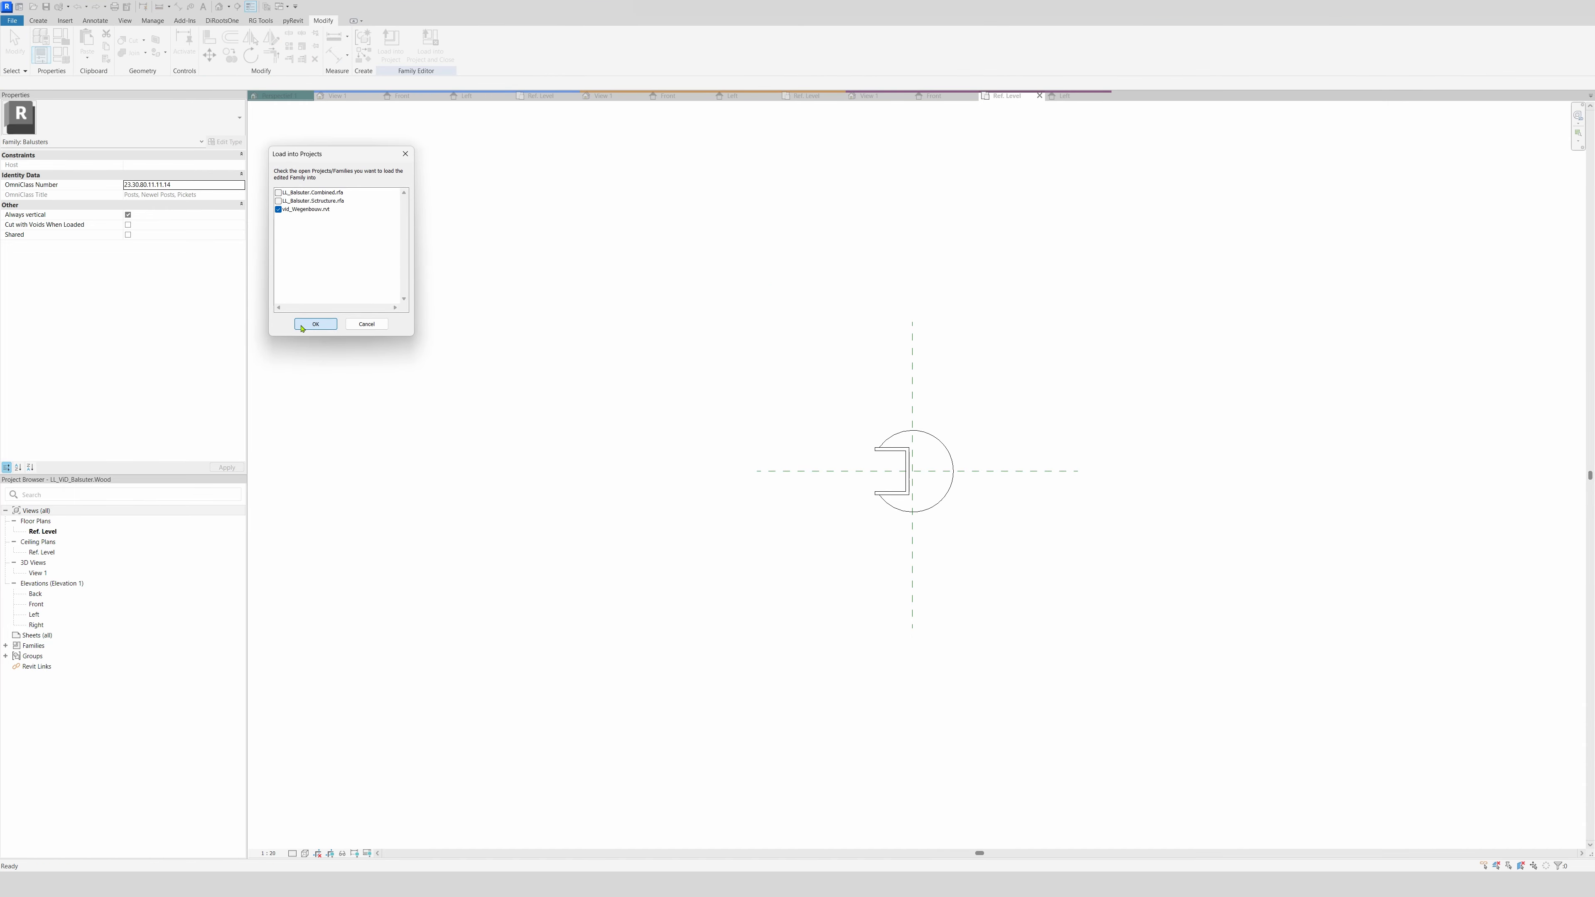
left_click(824, 446)
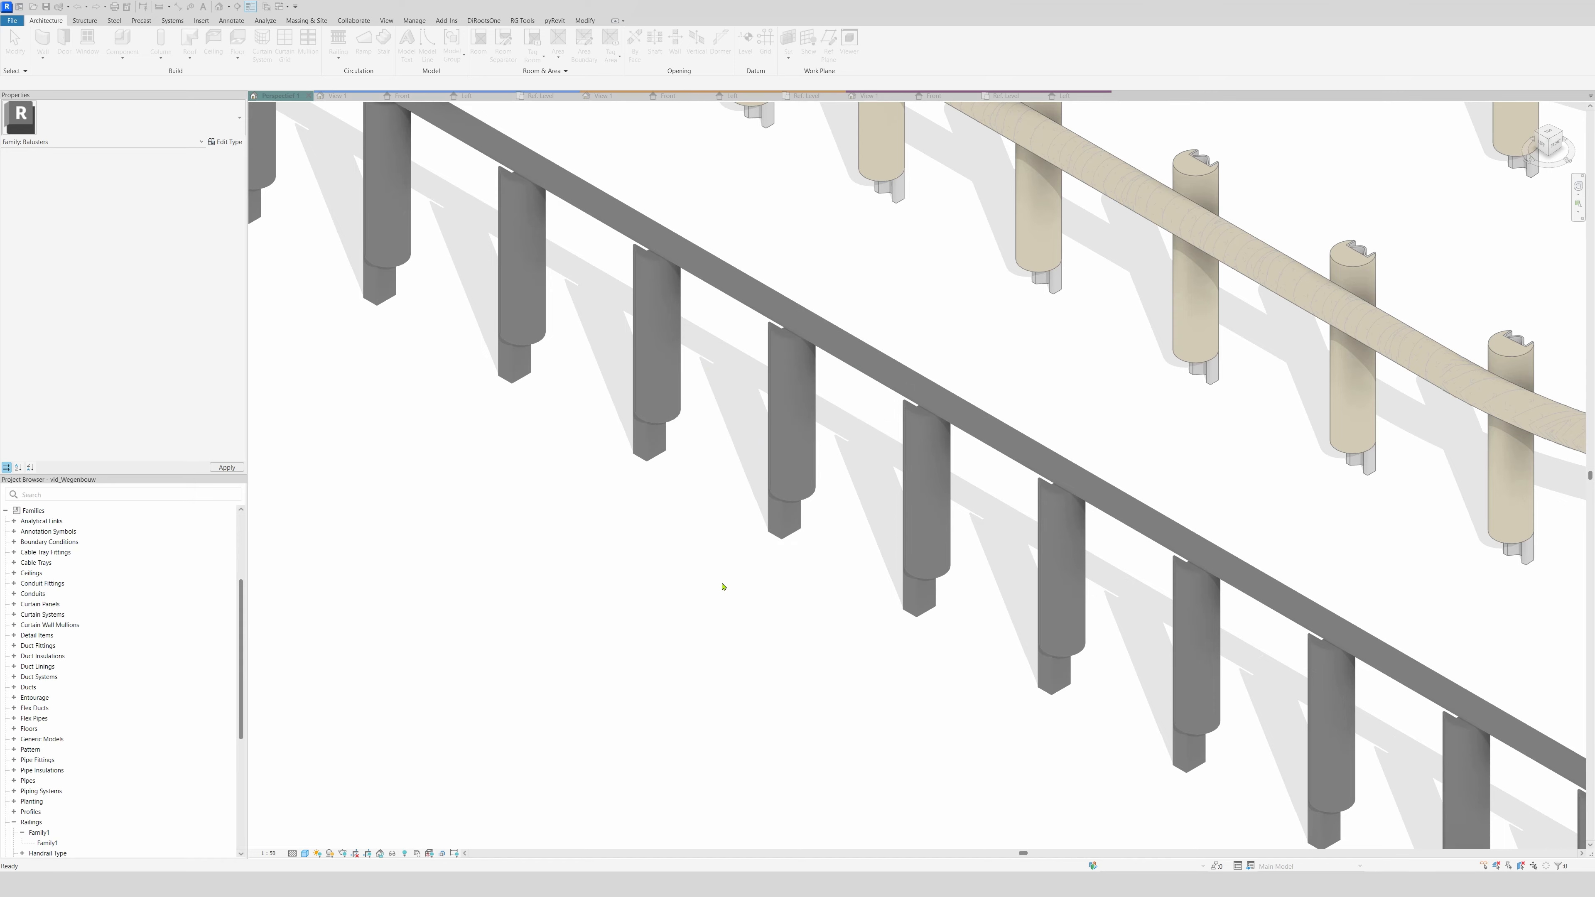
scroll(756, 602, "down", 3)
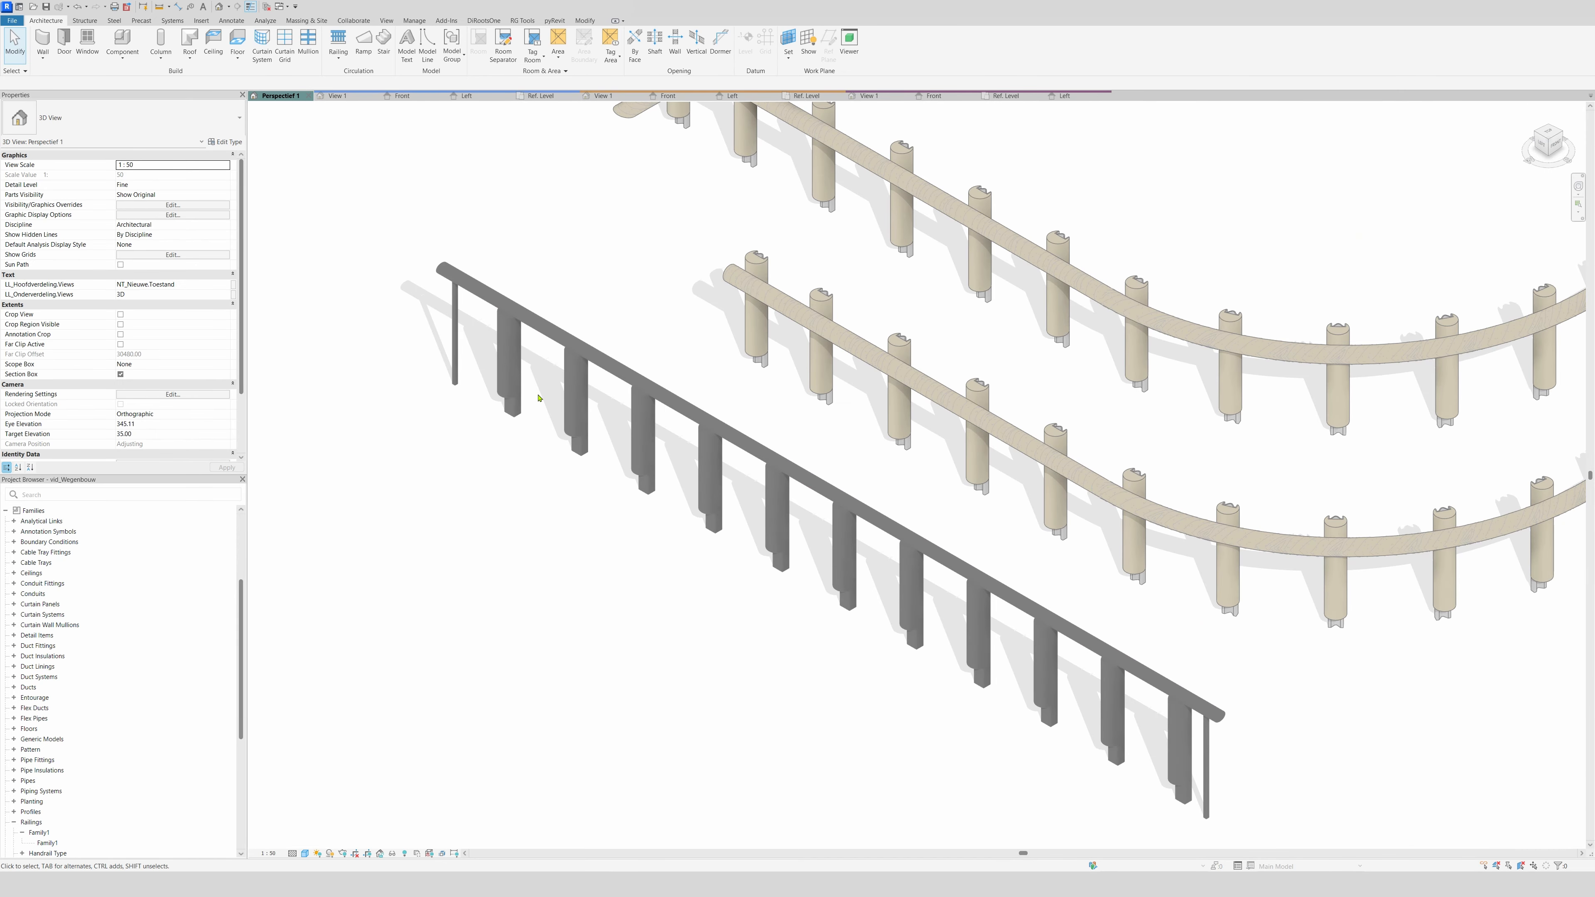
scroll(709, 506, "up", 2)
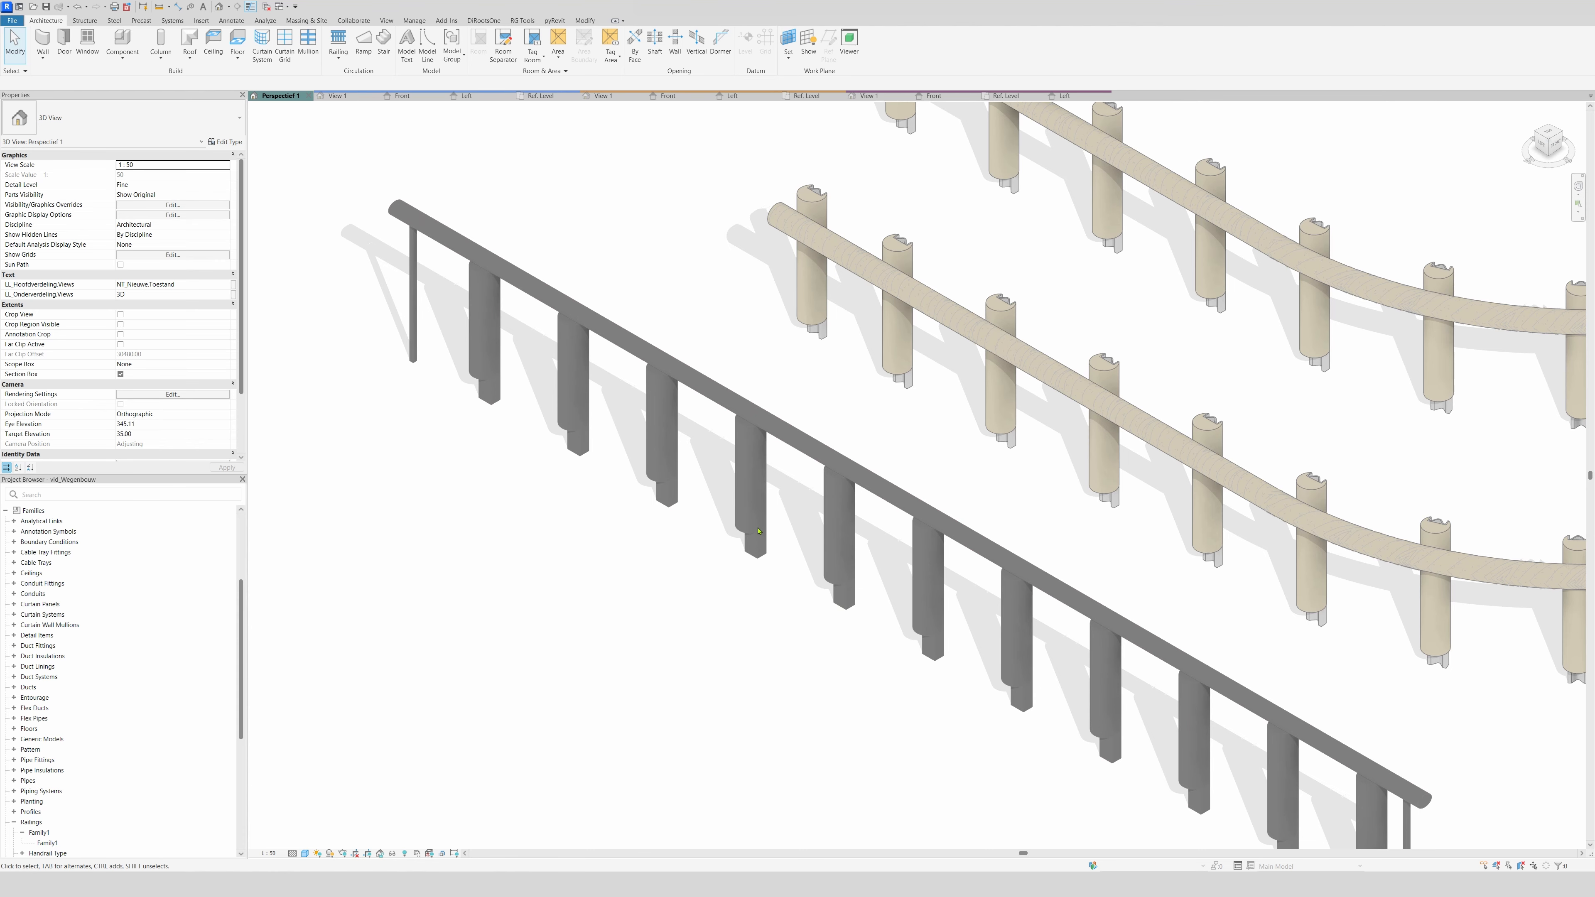
Copy the regular baluster's family name from the LL_VID_Vangrail.Hout baluster placement and leave the railing type unchanged
left_click(439, 275)
left_click(225, 141)
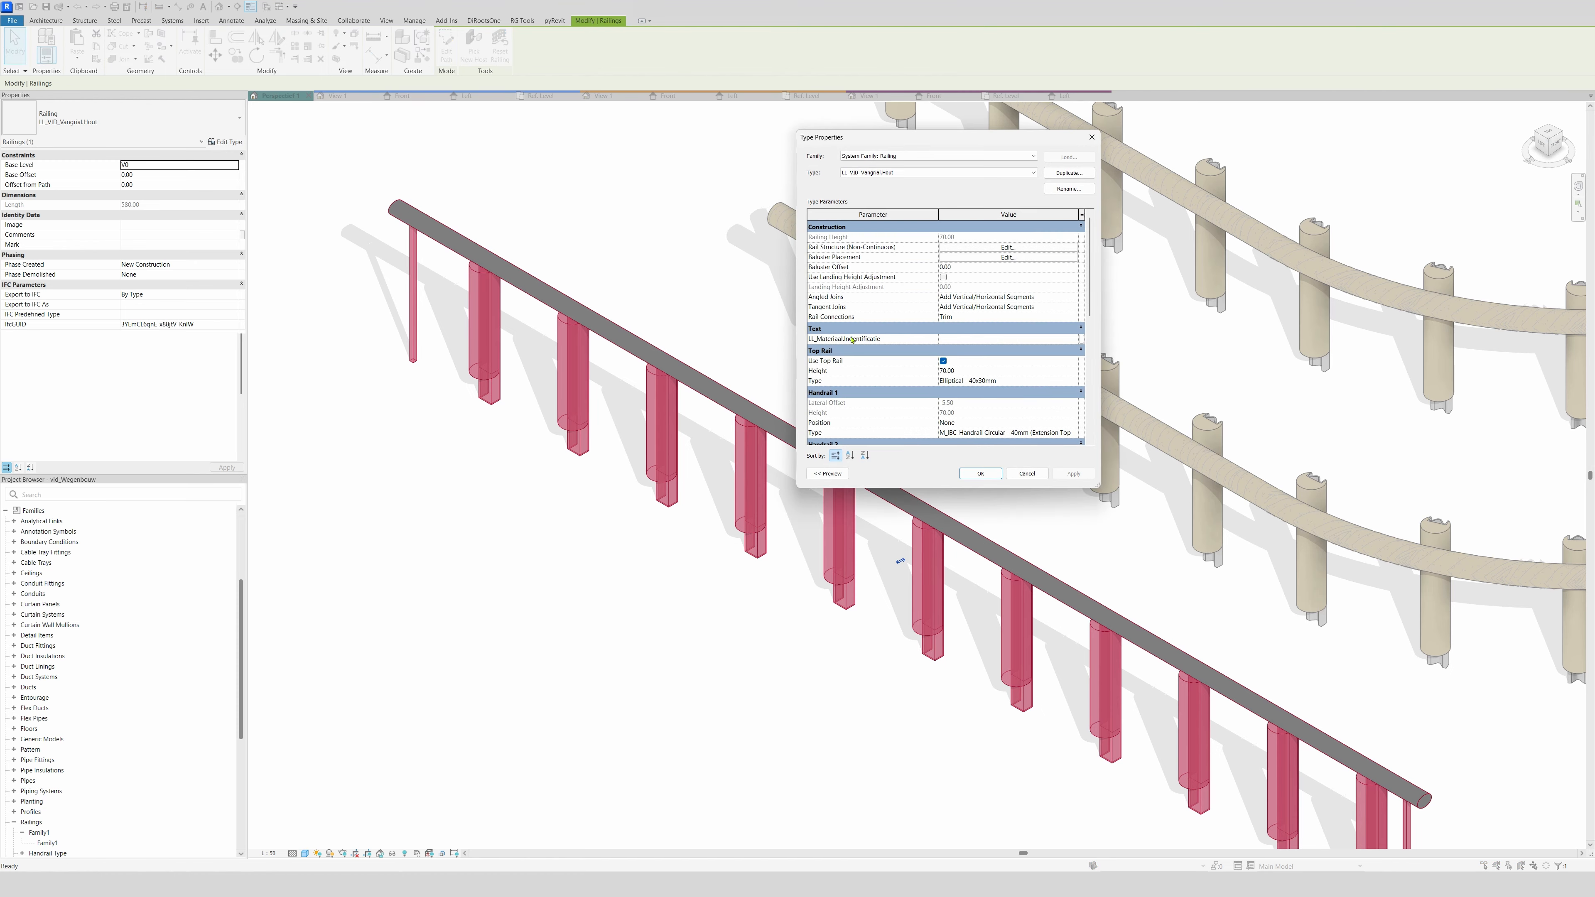
left_click(1009, 257)
left_click(877, 212)
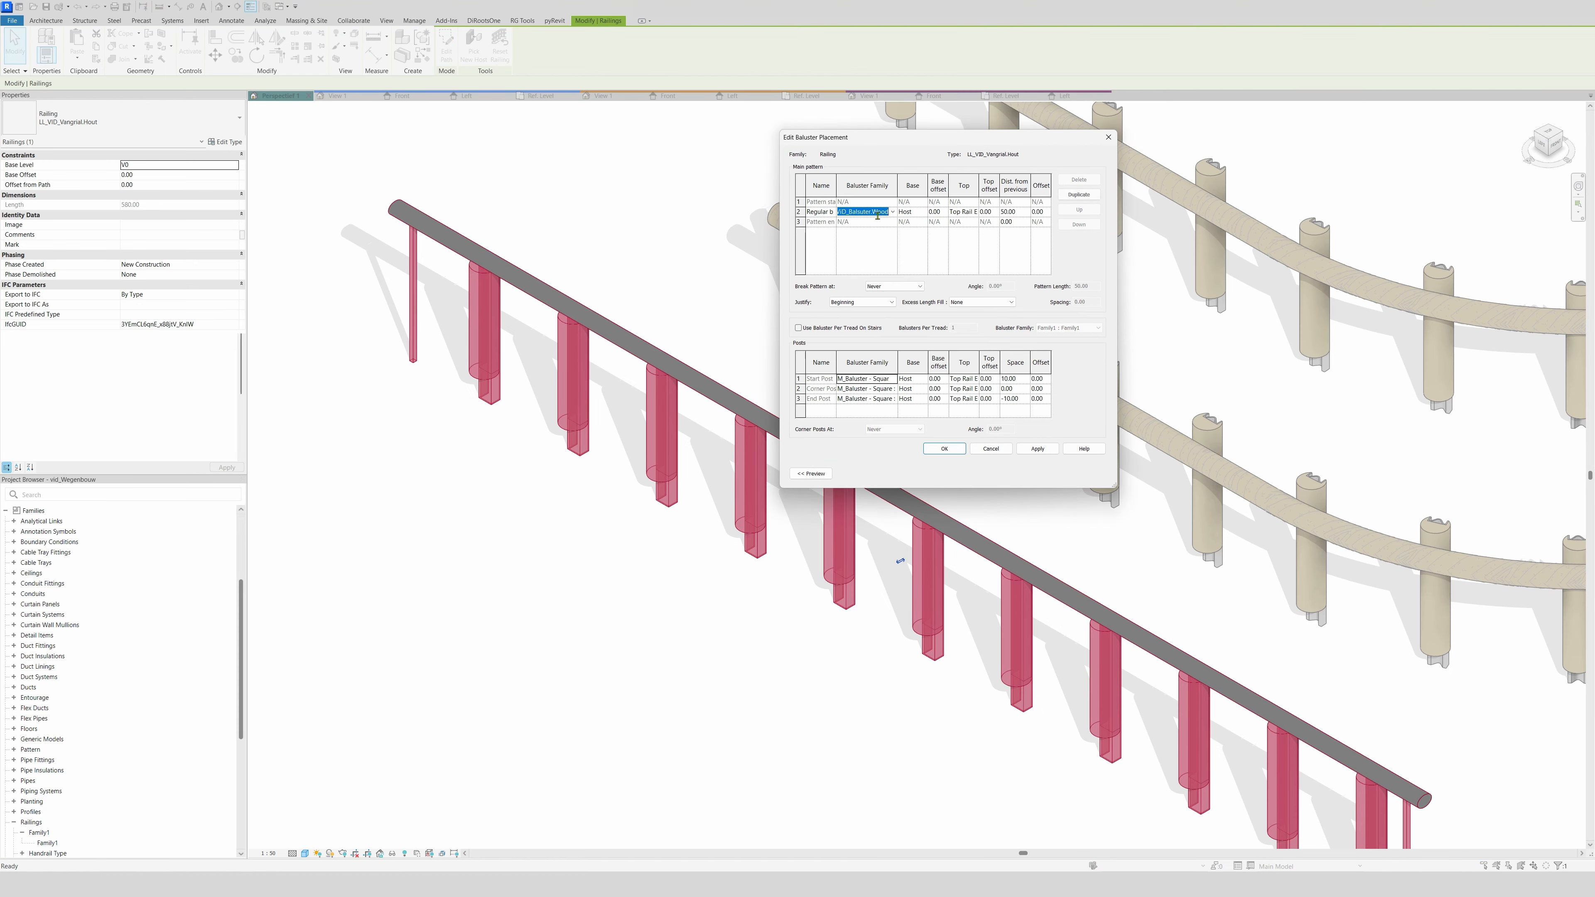
left_click(1108, 137)
left_click(1092, 137)
key("Escape")
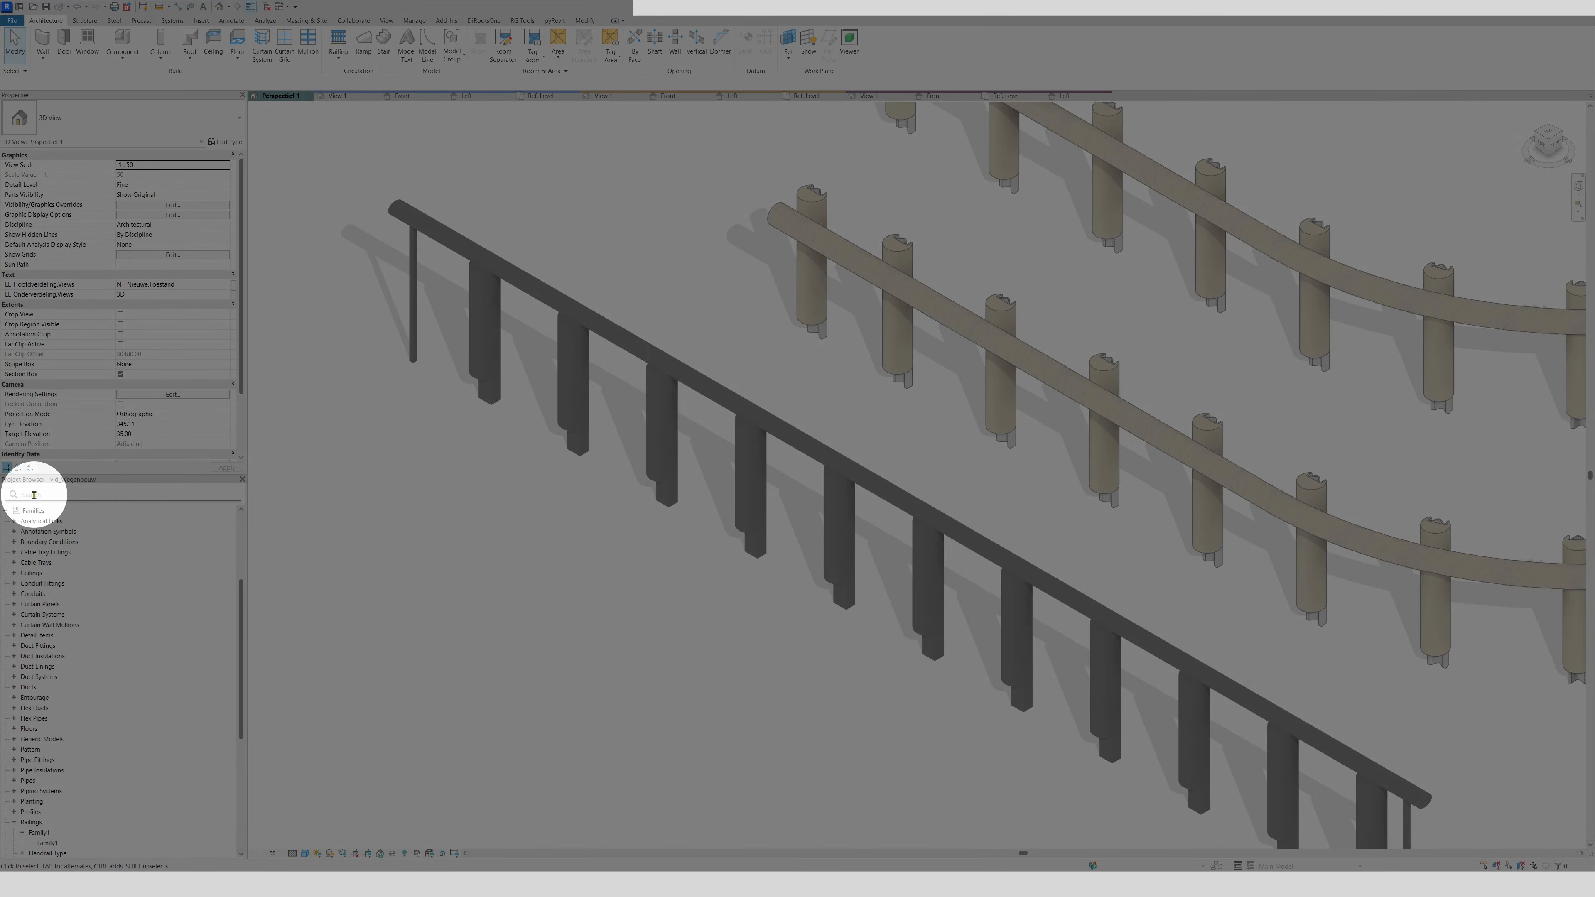
Search the project for the LL_VID_Baluster.Wood family and open the type properties of its type
left_click(35, 494)
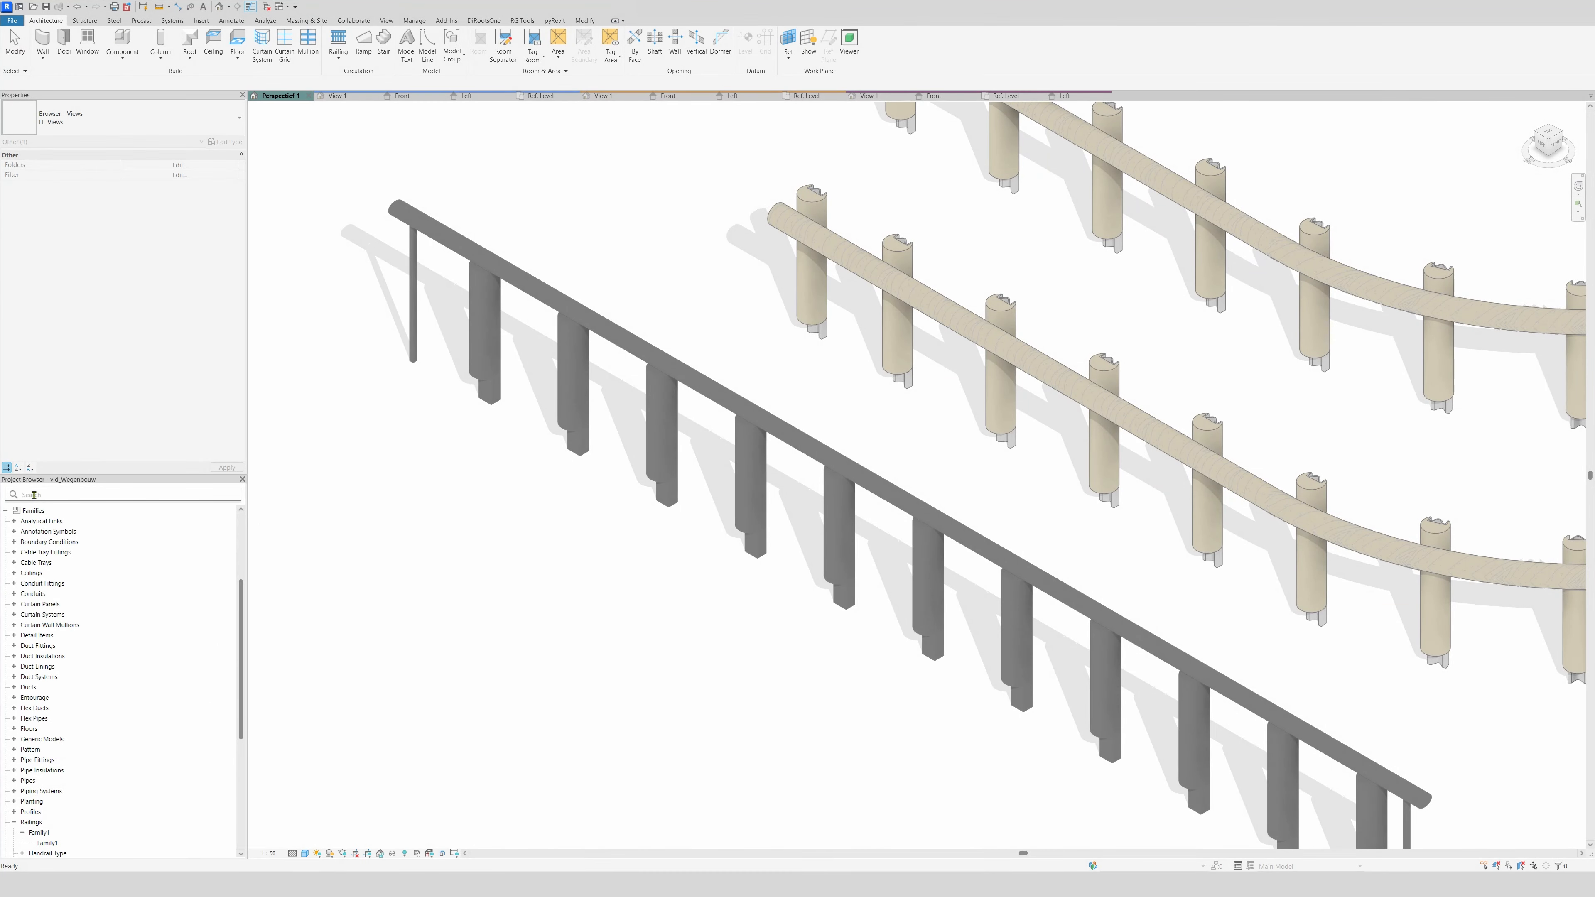
type("LL_ViD_Balsuter.Wood : LL_ViD_Balsuter.Wood")
left_click_drag(113, 495, 86, 494)
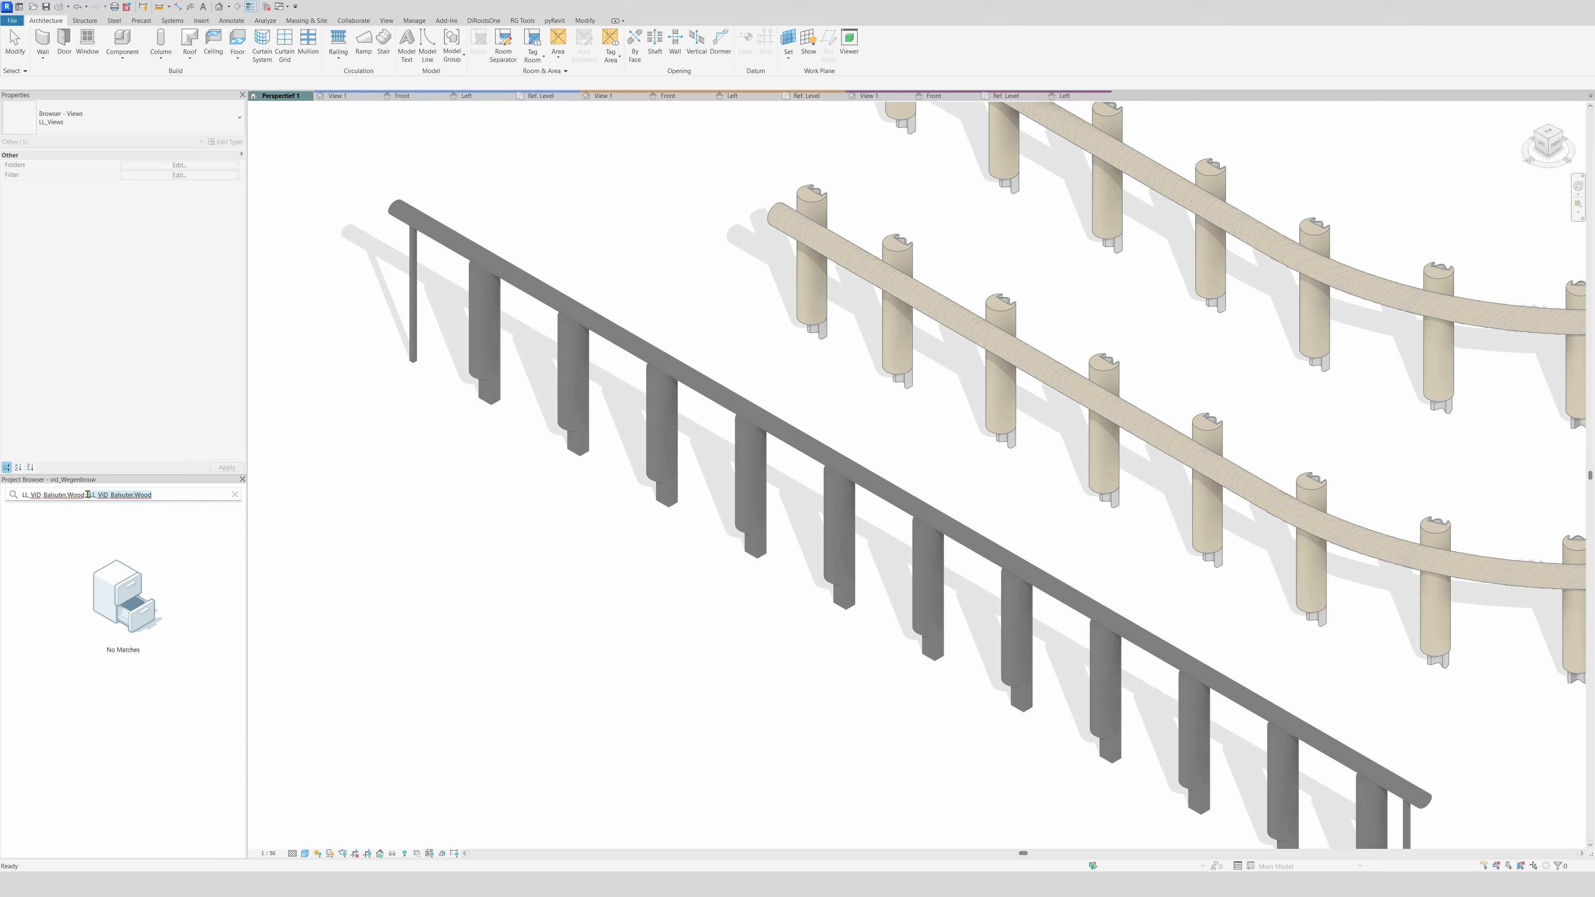
key("BackSpace")
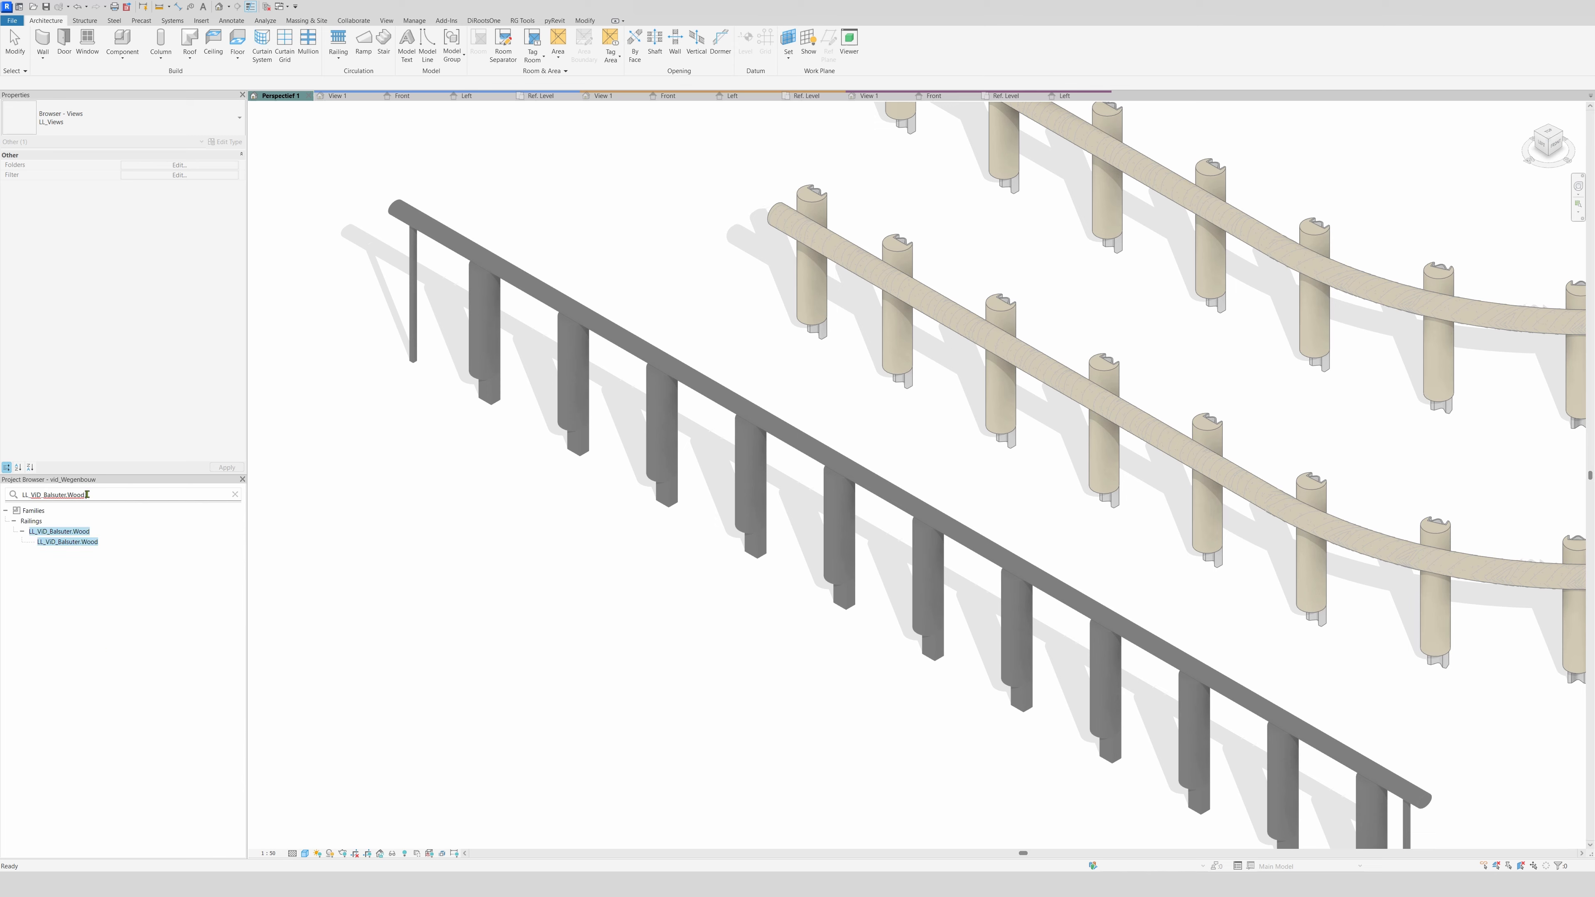
left_click(66, 542)
left_click(33, 533)
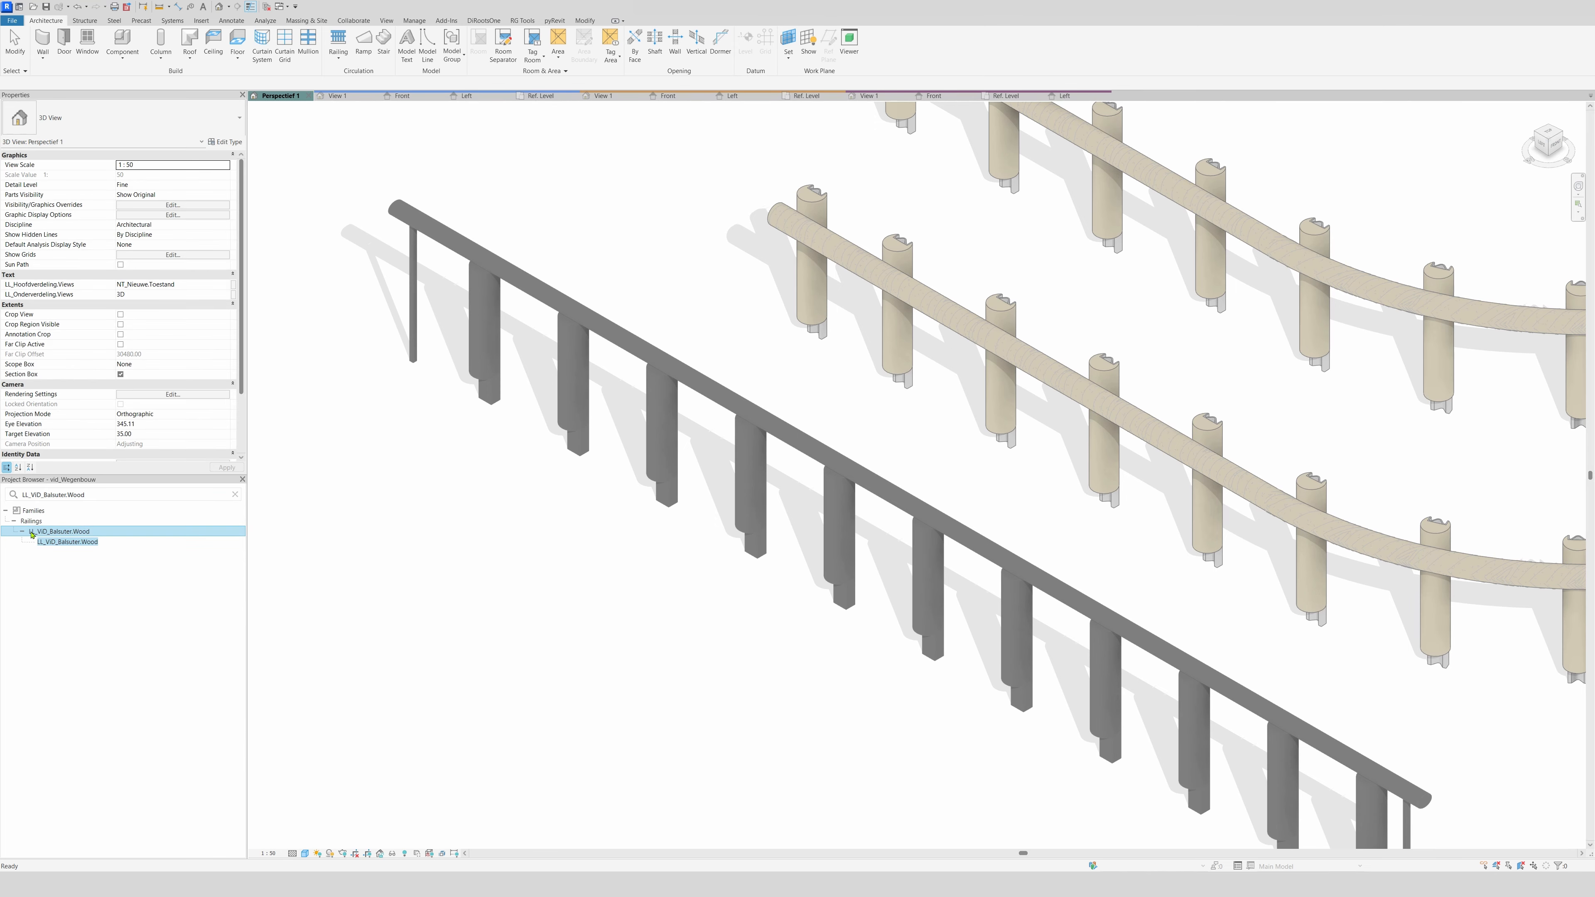
left_click(69, 542)
right_click(74, 540)
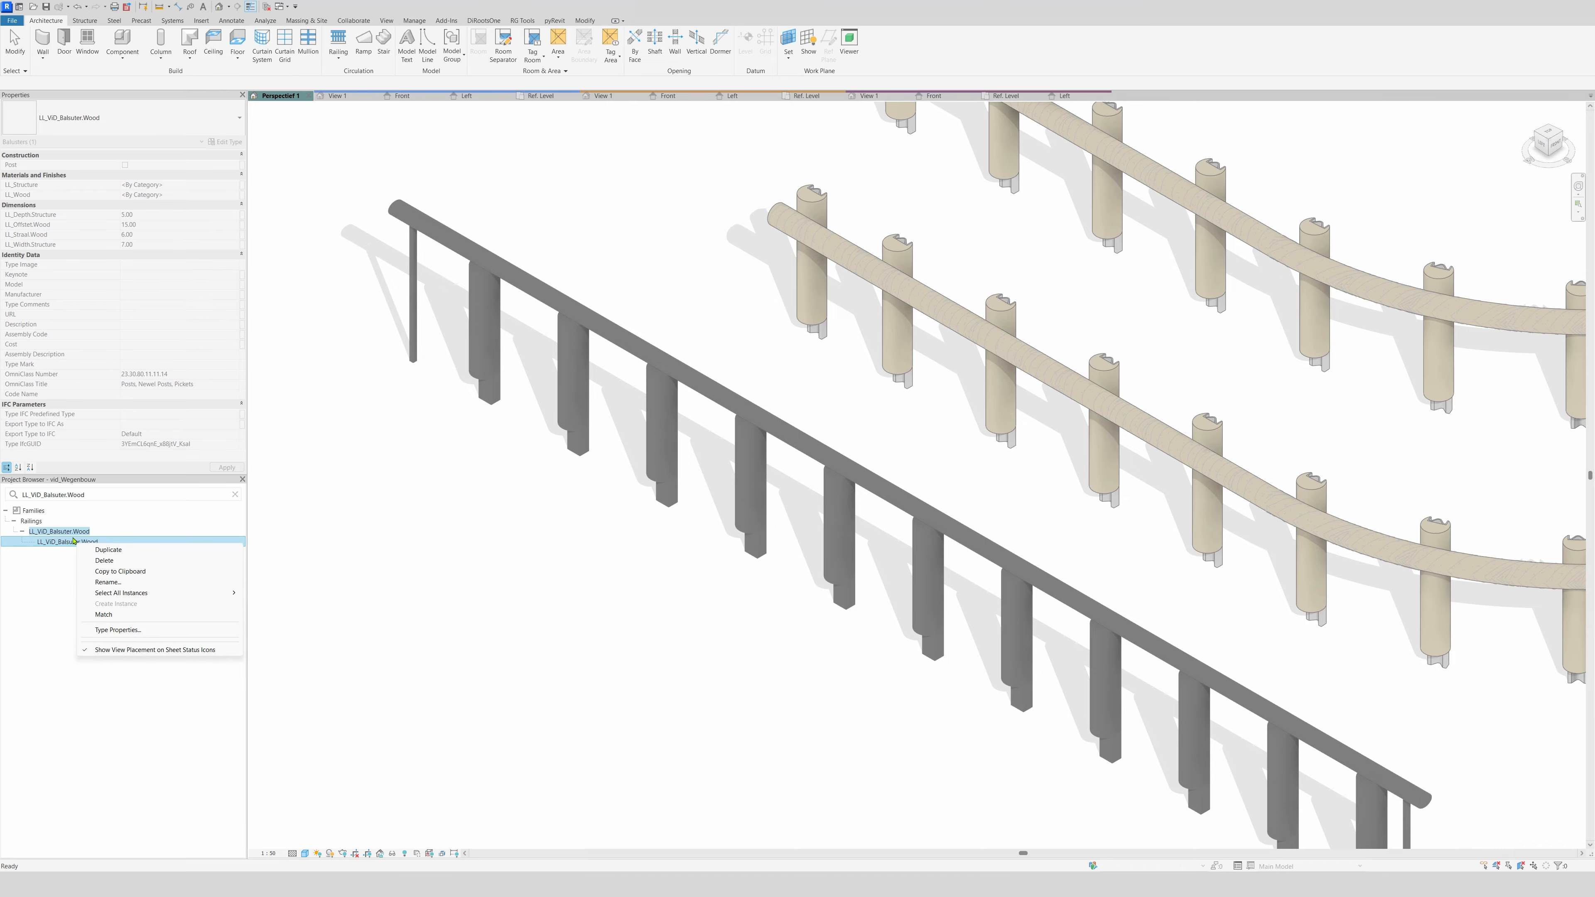
left_click(117, 630)
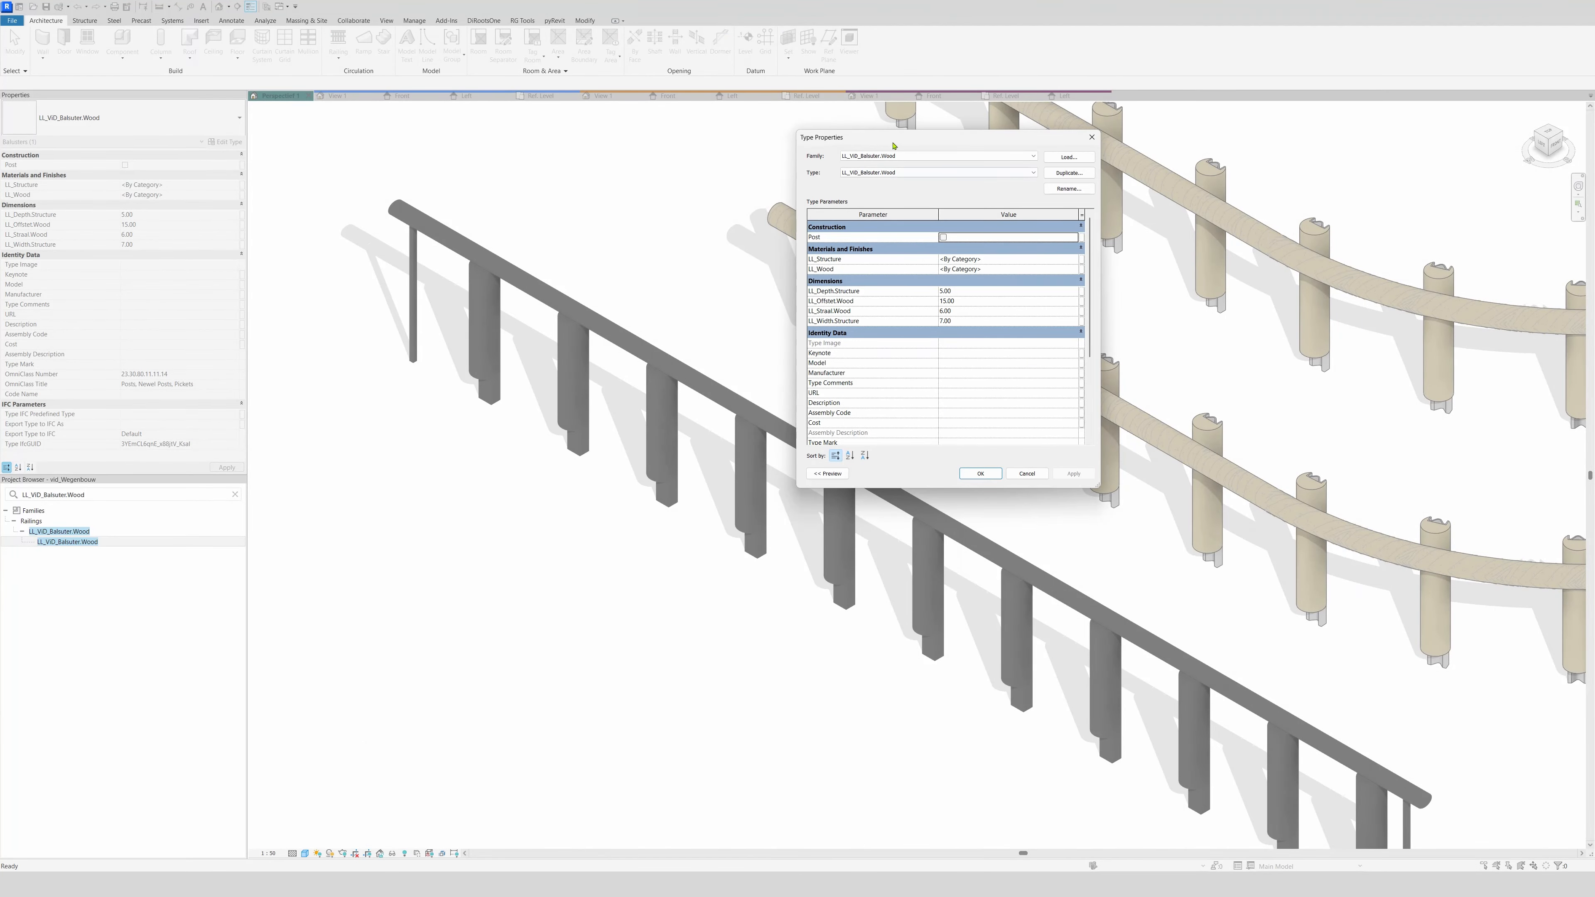
left_click_drag(894, 145, 357, 448)
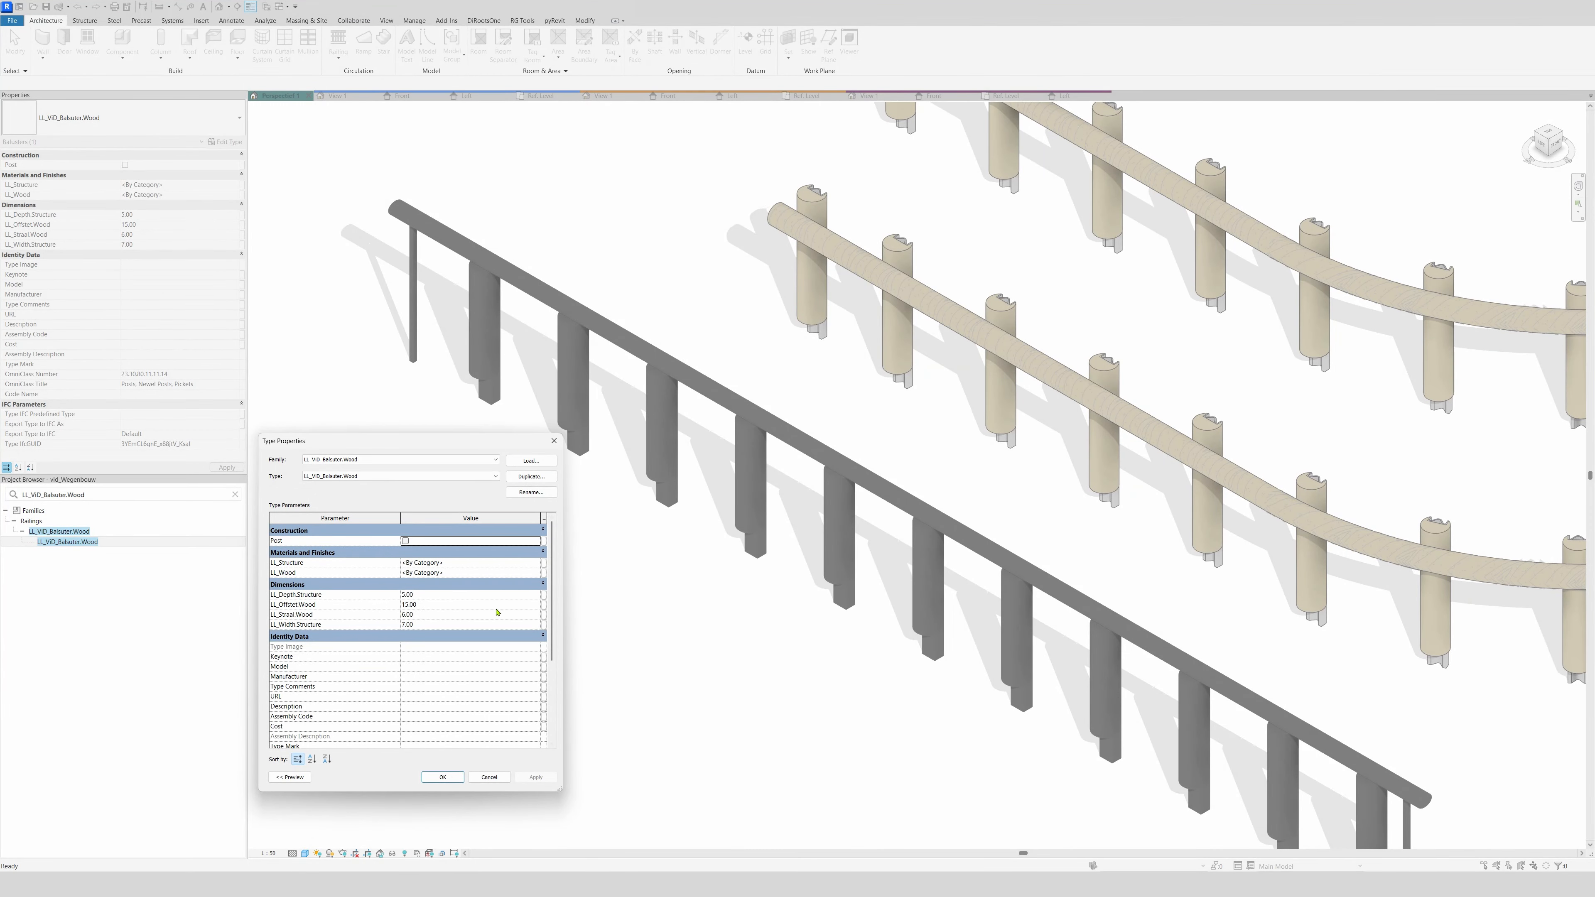
Set the LL_Structure material of the LL_VID_Baluster.Wood type to LL_Aluminium.Grijs
left_click(537, 566)
left_click(536, 564)
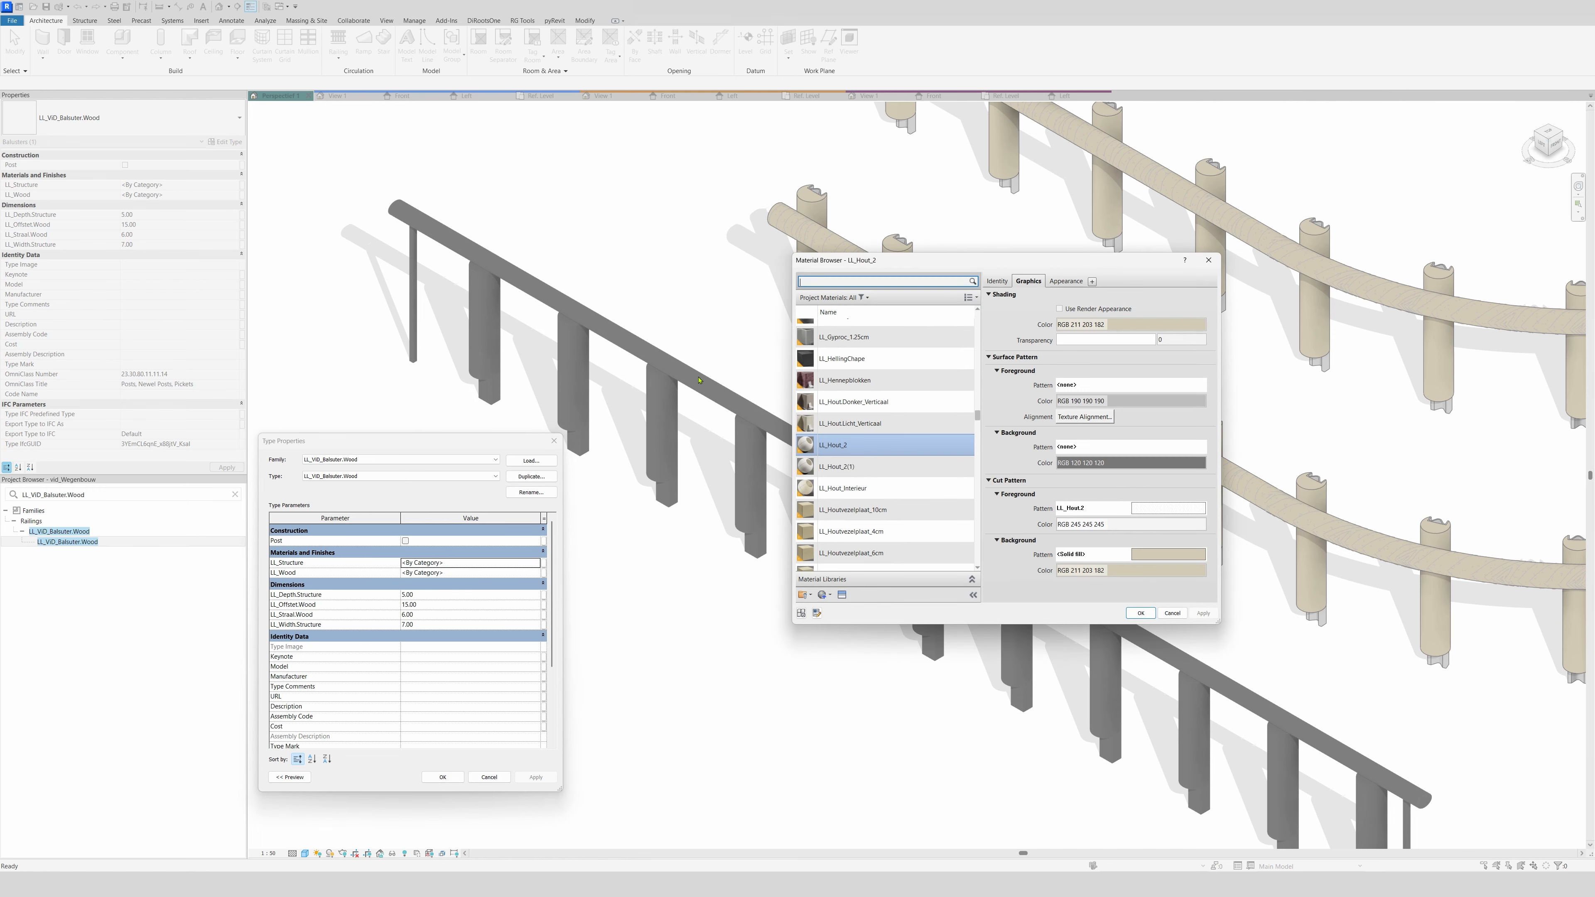
type("alumin")
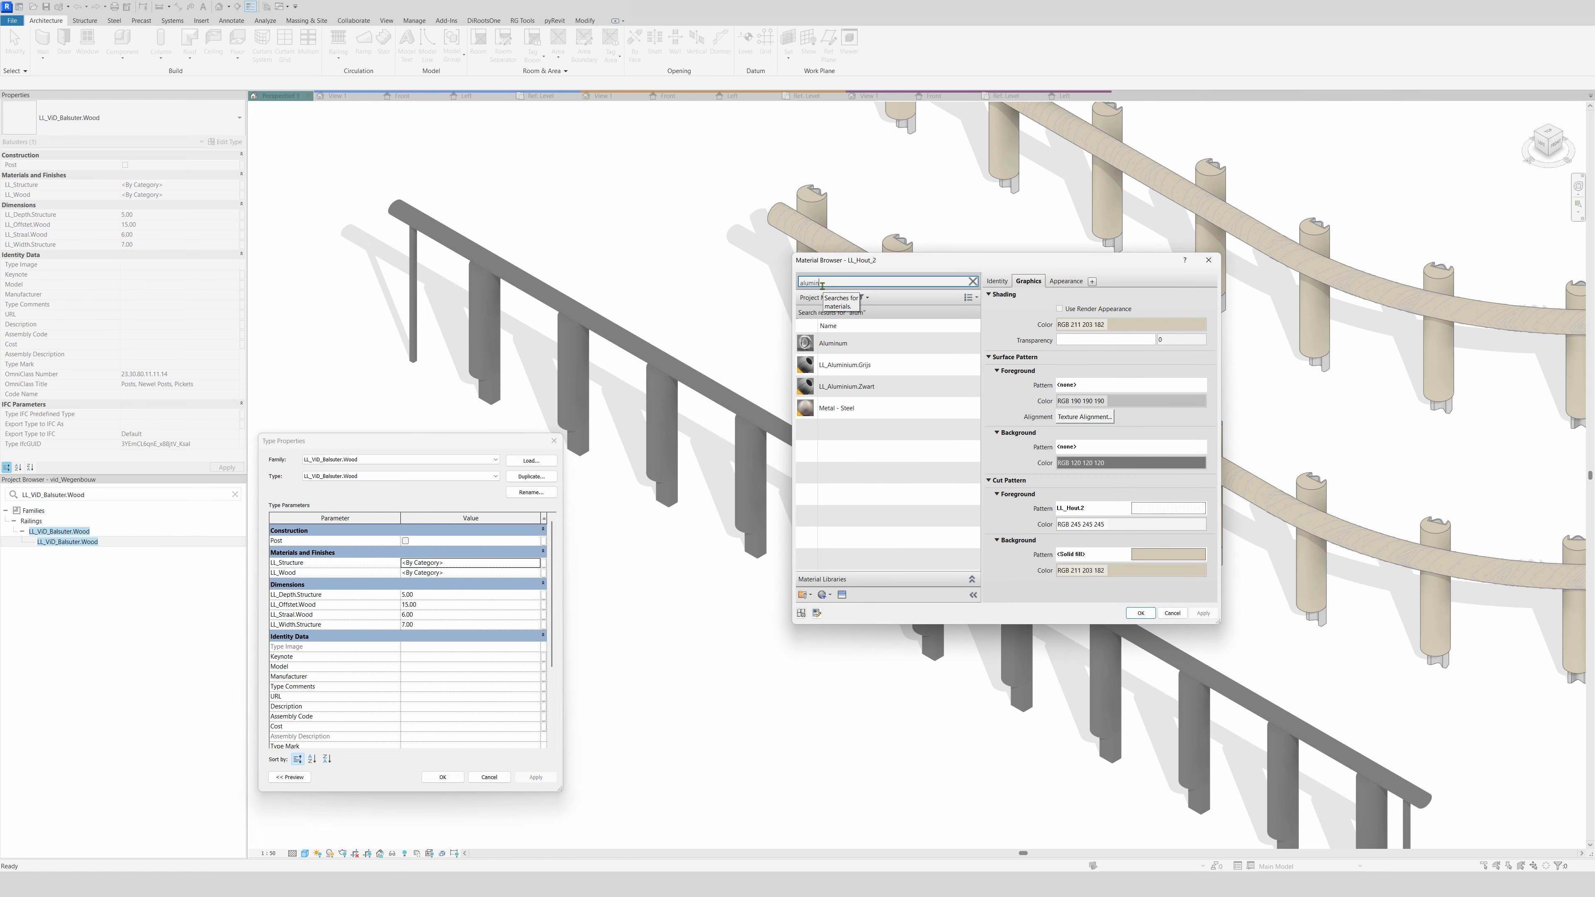
left_click(846, 365)
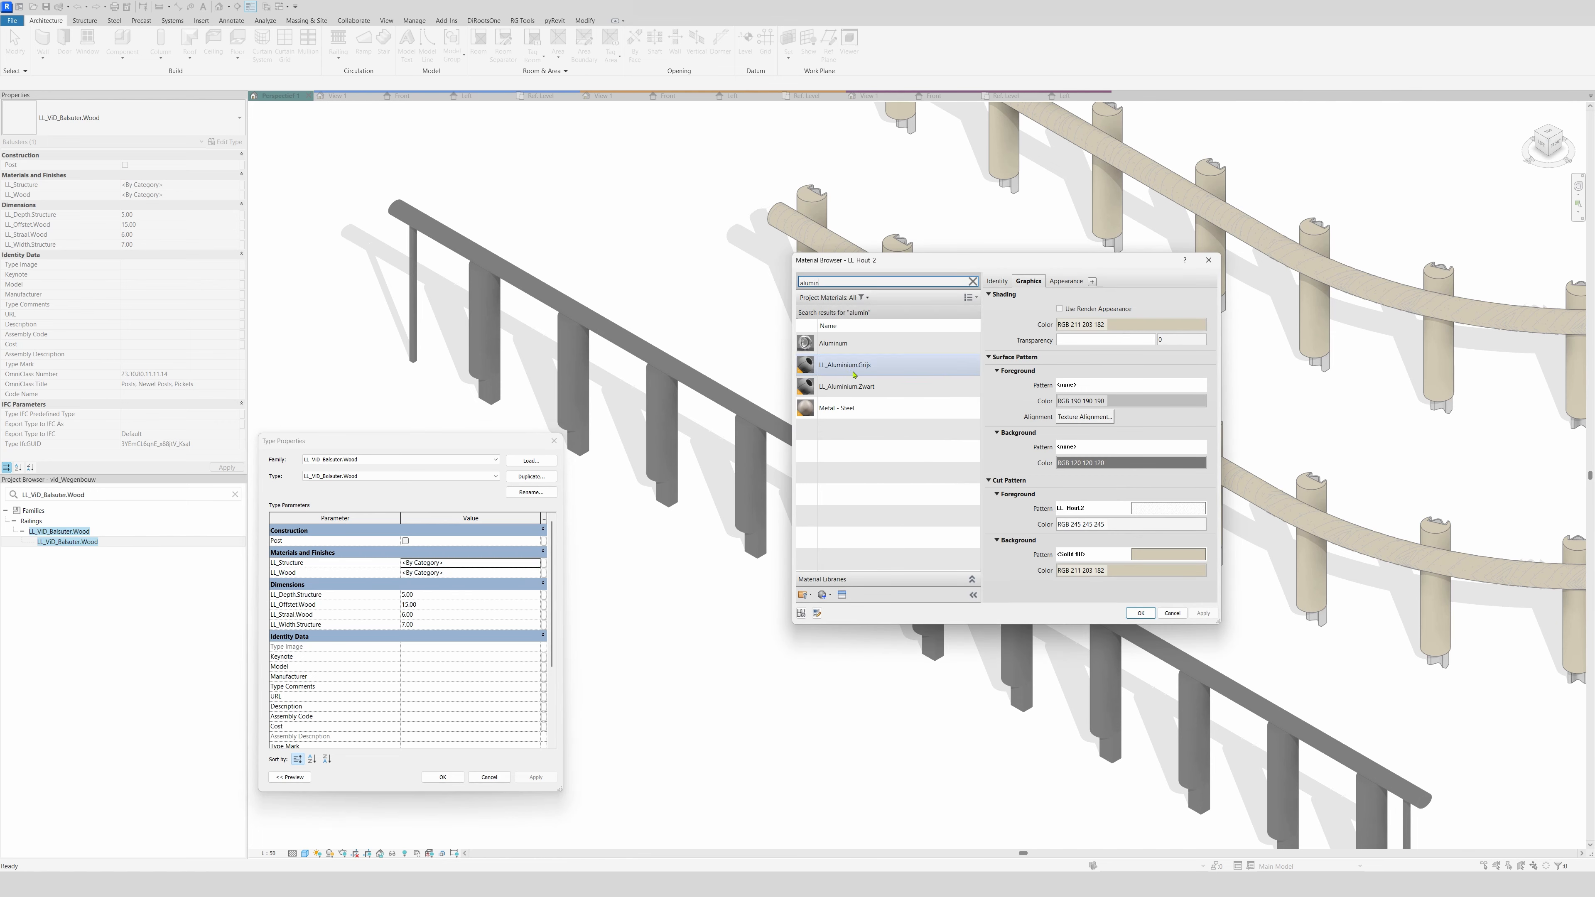
left_click(1140, 612)
Set the LL_Wood material of the LL_VID_Baluster.Wood type to LL_Hout_2 and apply the type changes
left_click(538, 572)
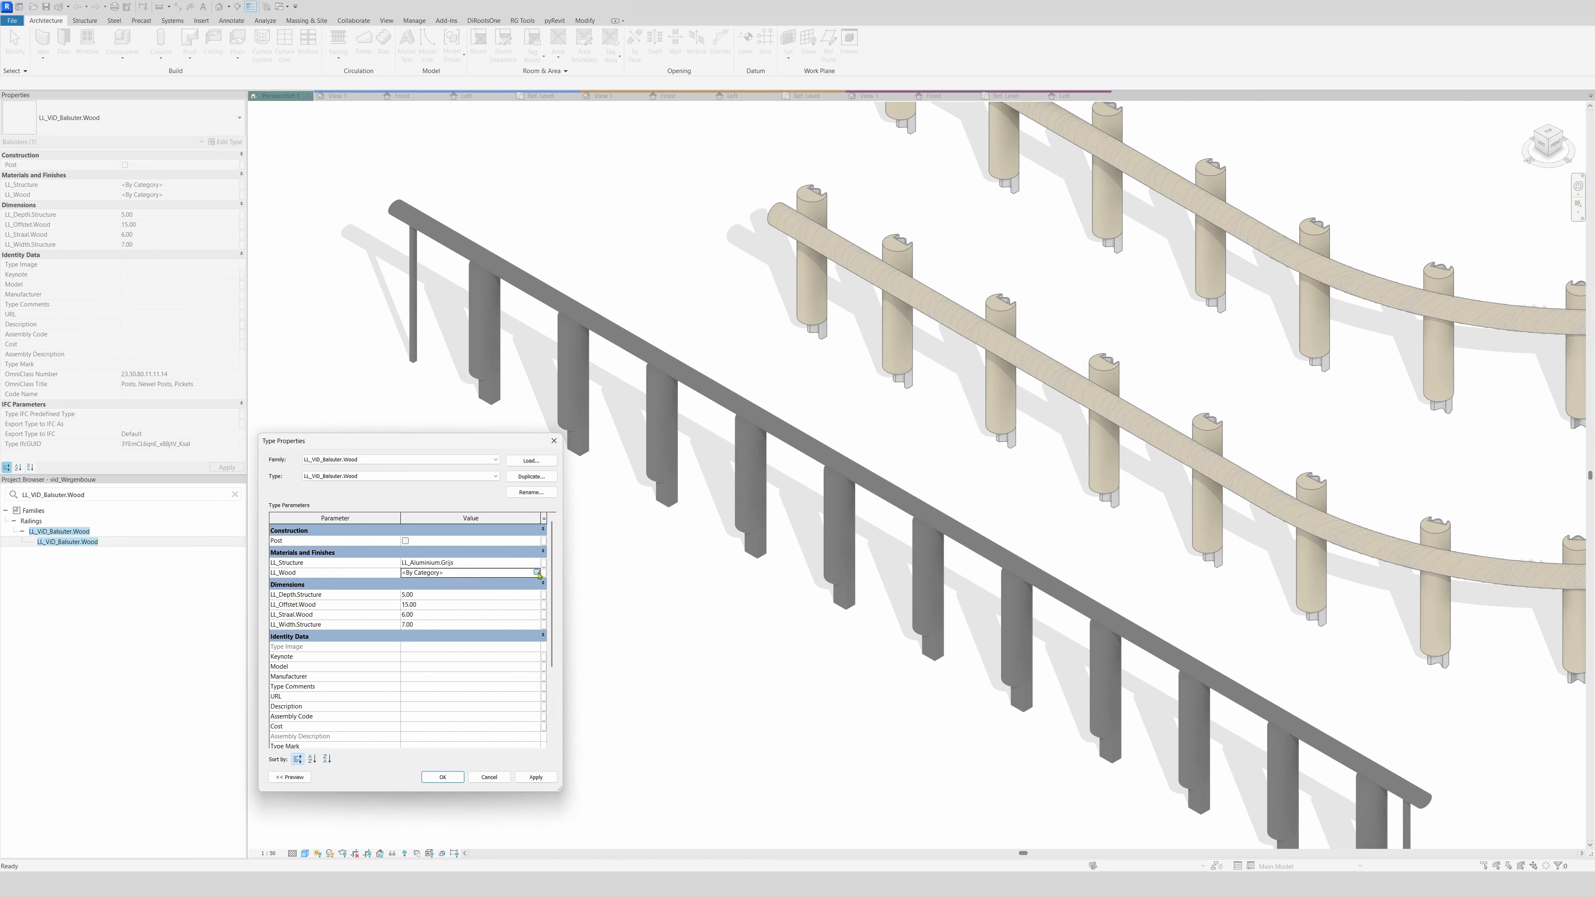
left_click(537, 573)
type("hou")
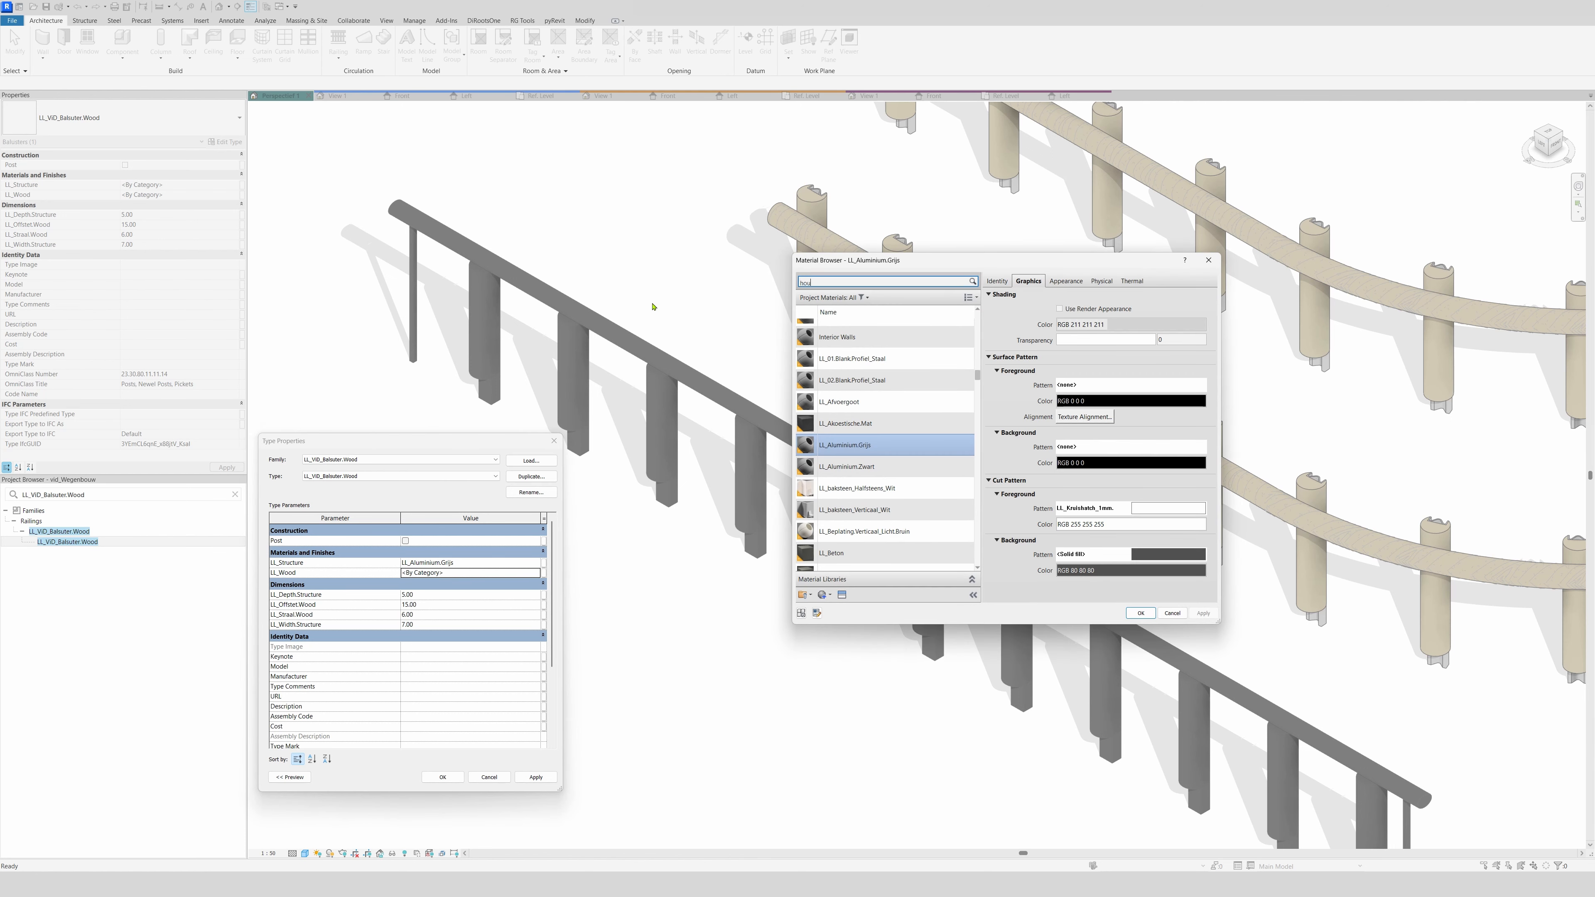
type("t")
left_click(892, 408)
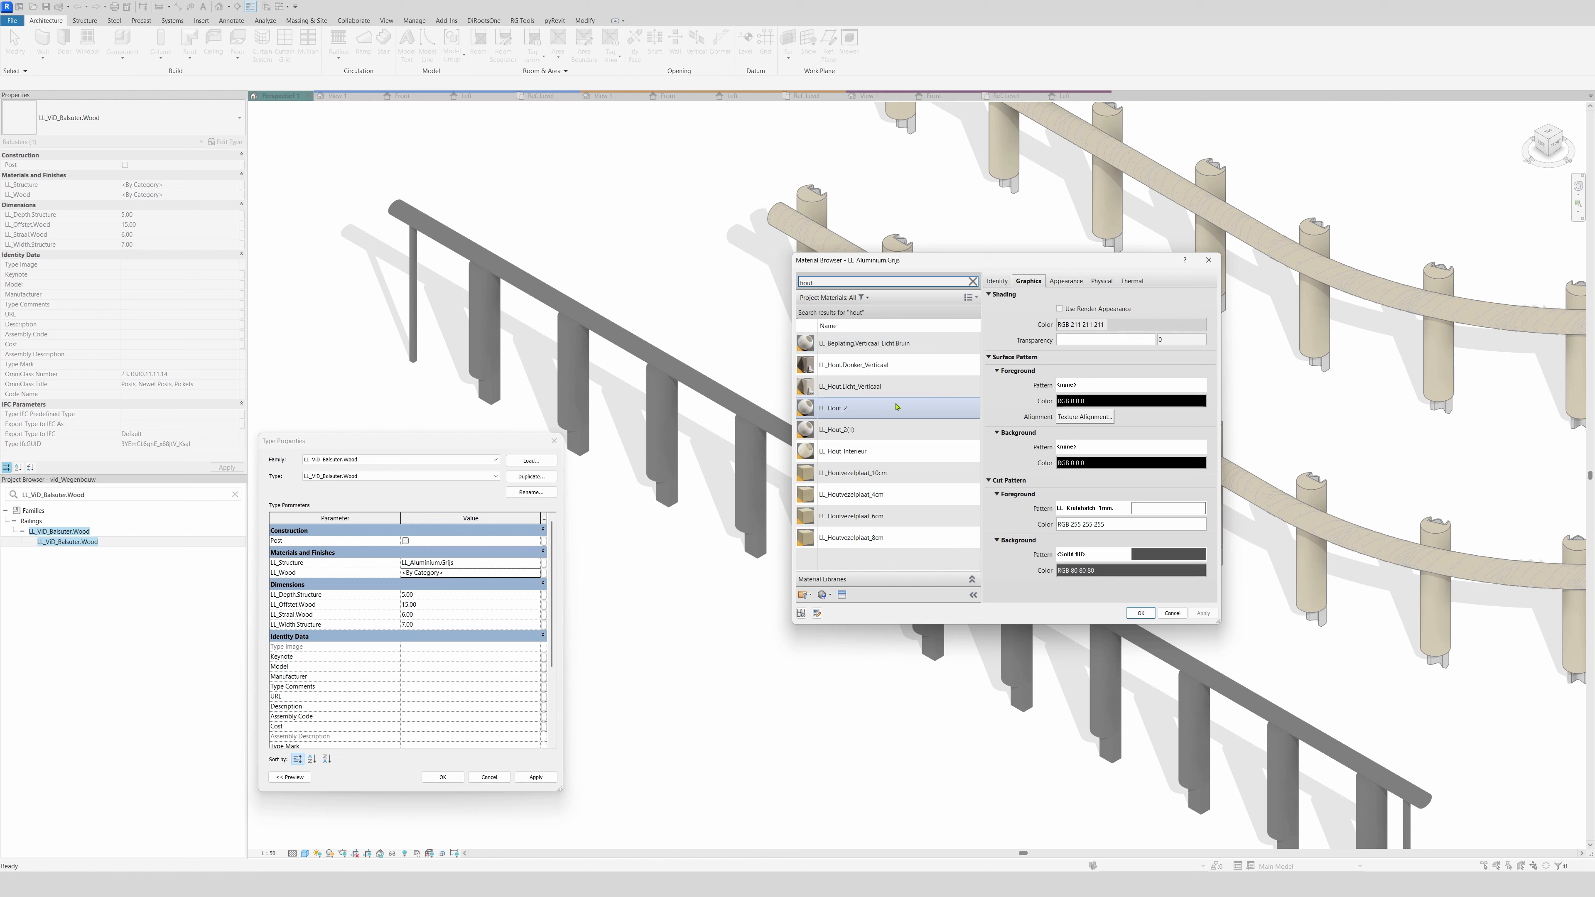
left_click(1151, 612)
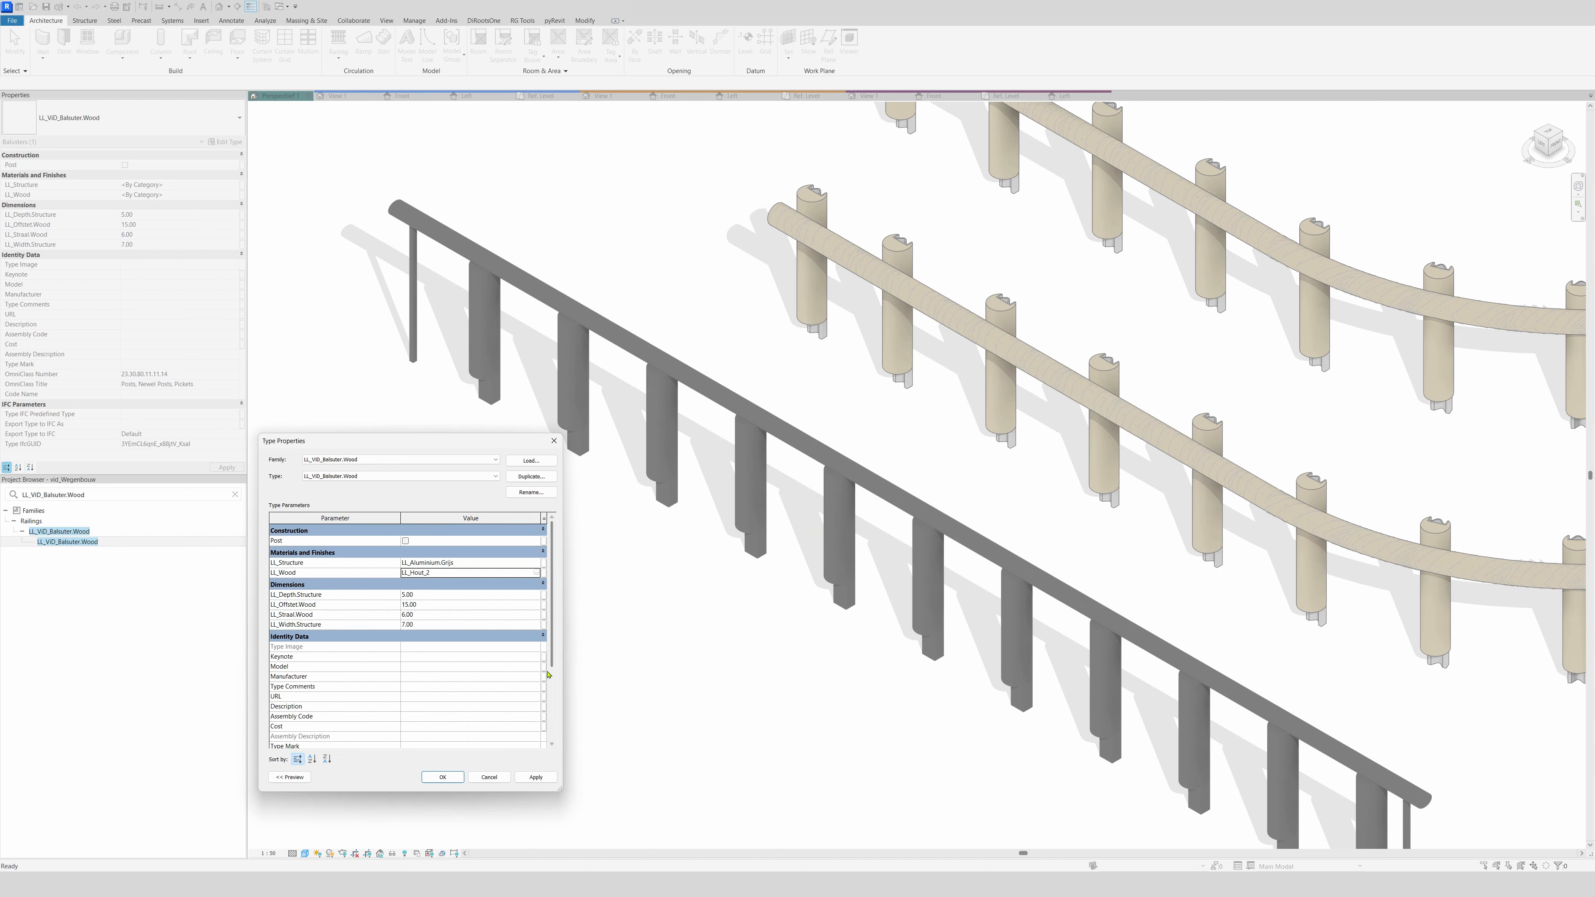
left_click(536, 777)
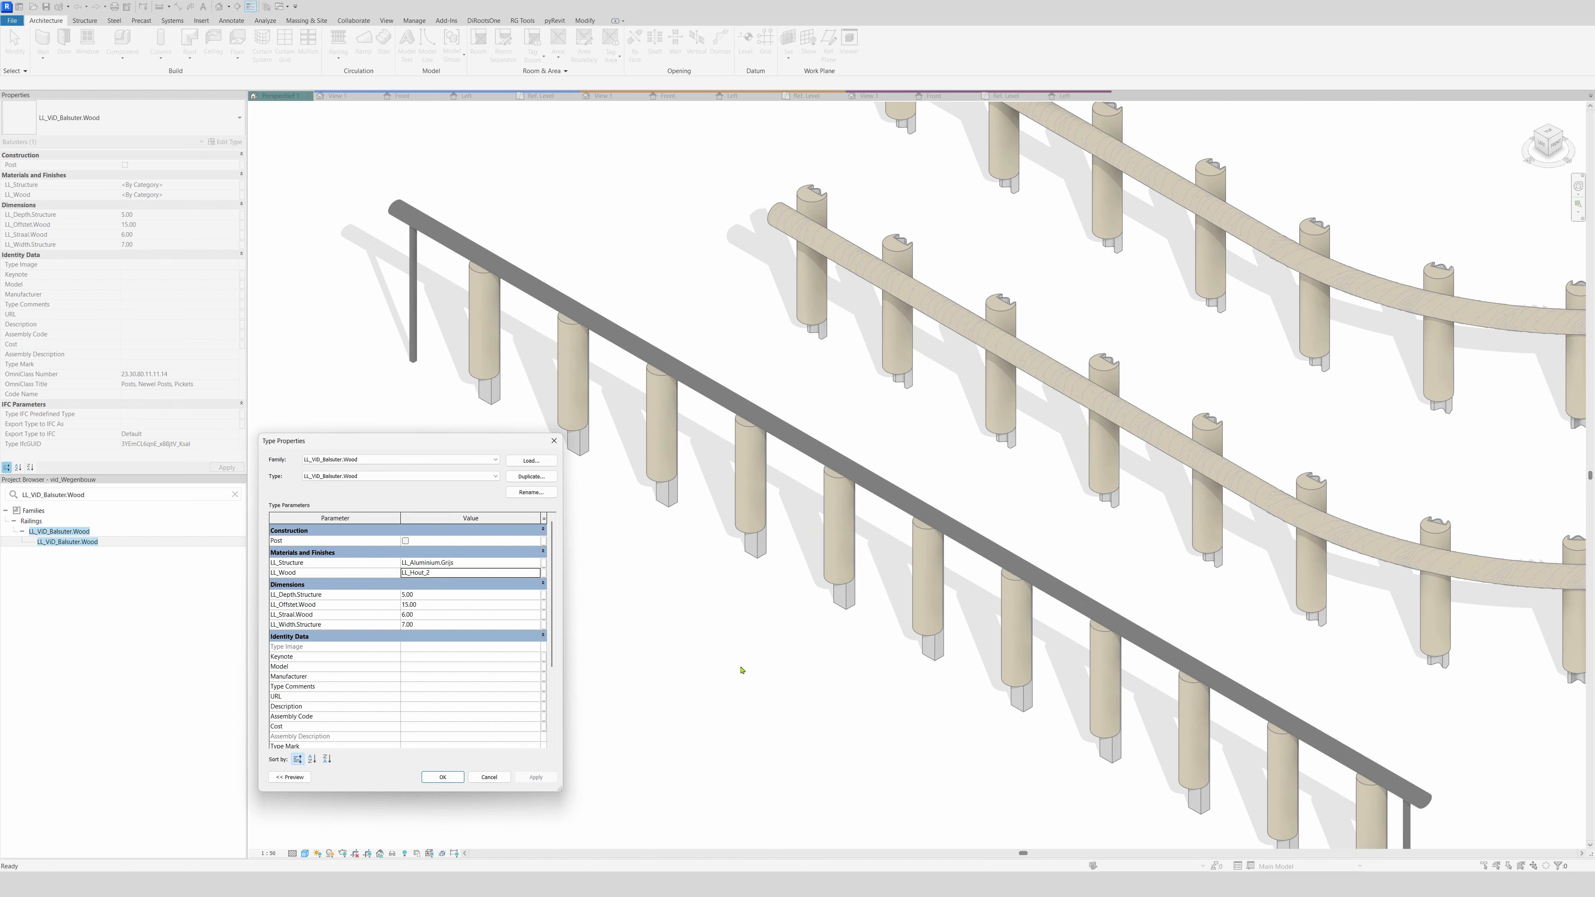
left_click(444, 777)
In the straight railing's baluster placement, set the start post's baluster family to LL_VID_Baluster.Wood
scroll(523, 712, "down", 6)
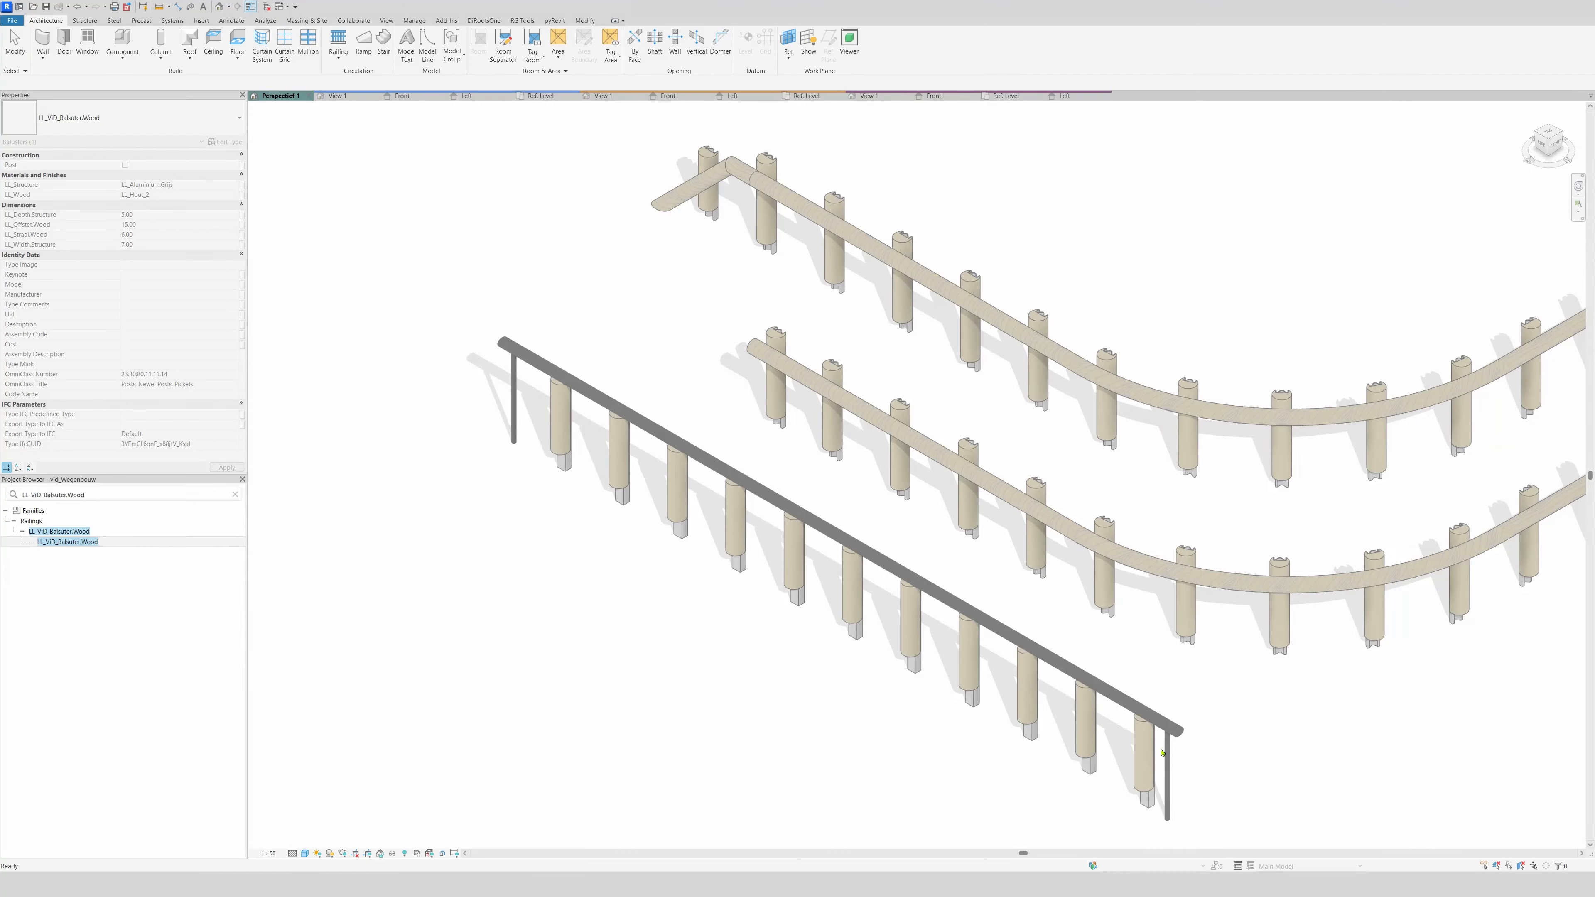
left_click(1161, 752)
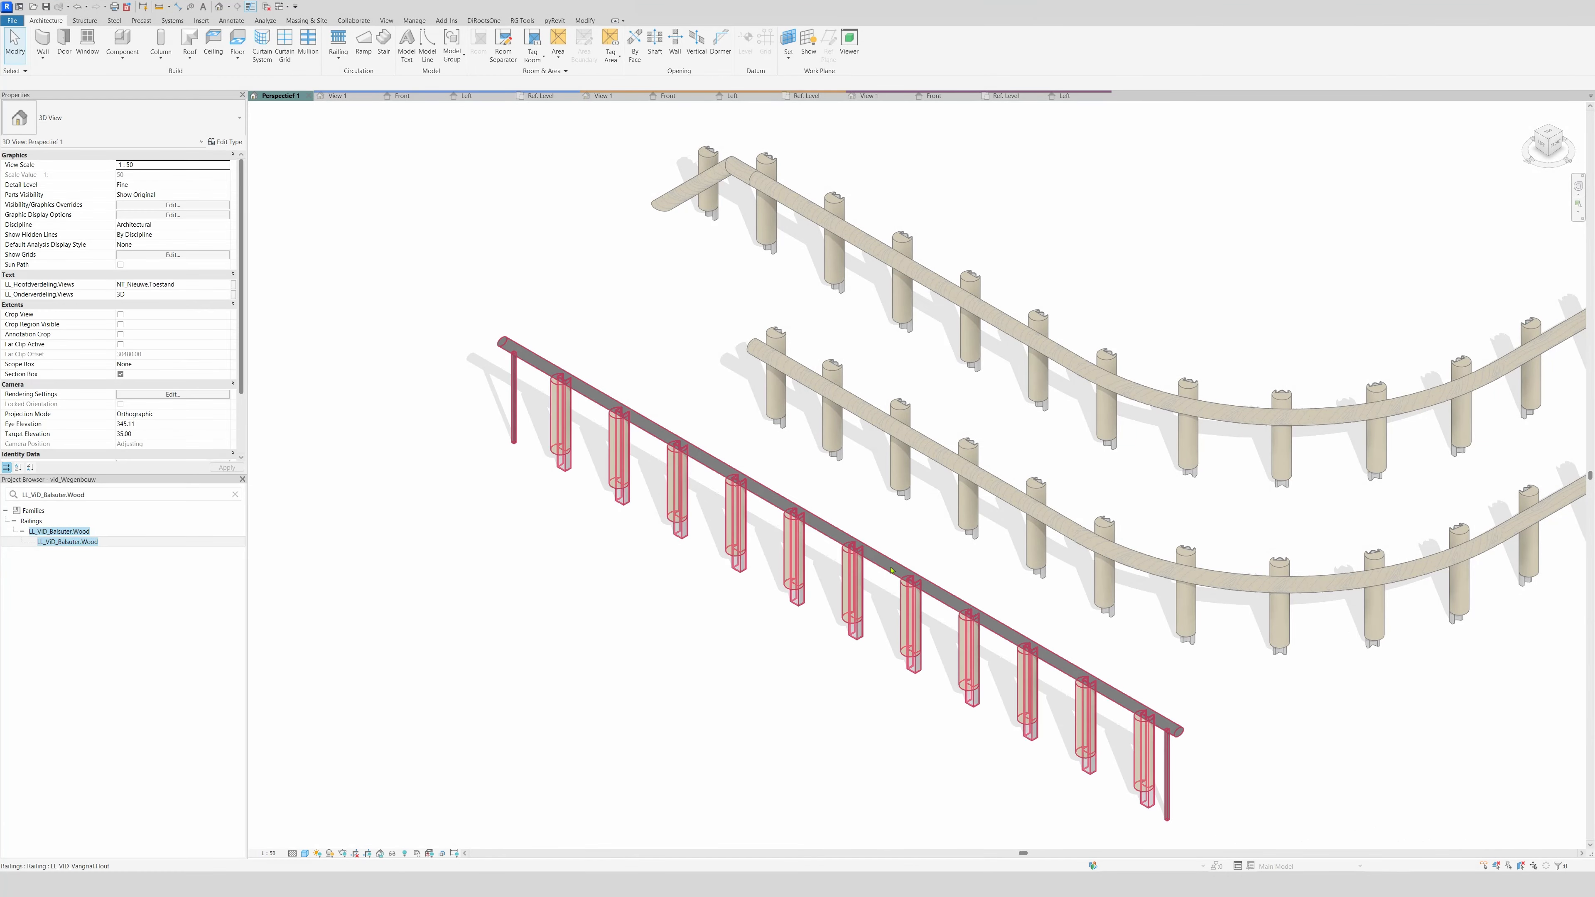
left_click(891, 570)
left_click(225, 141)
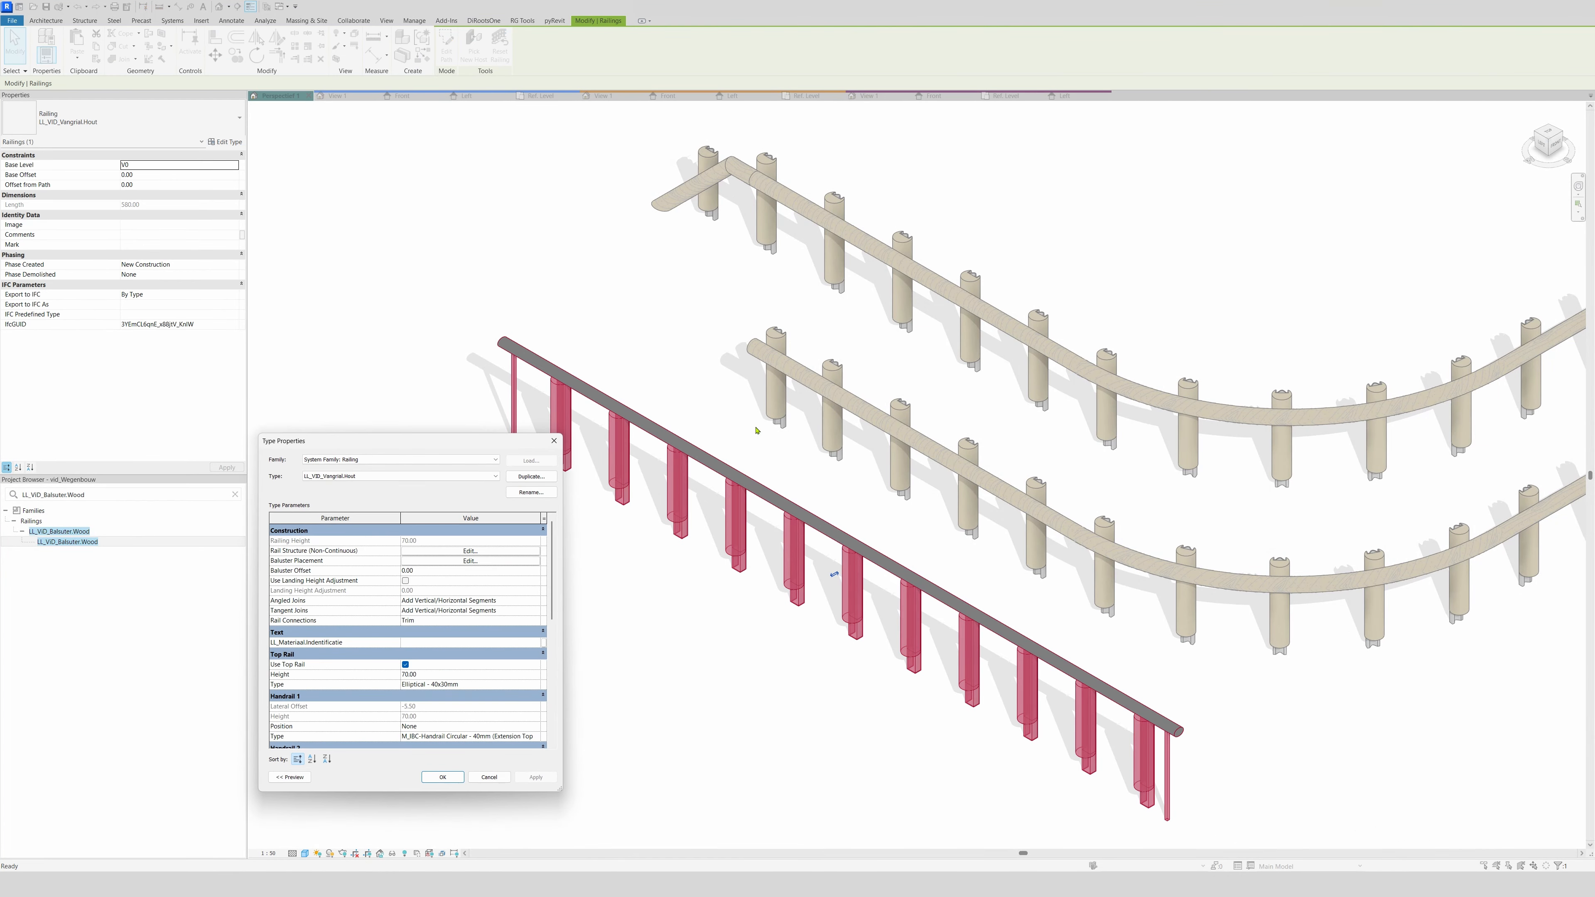
left_click(471, 560)
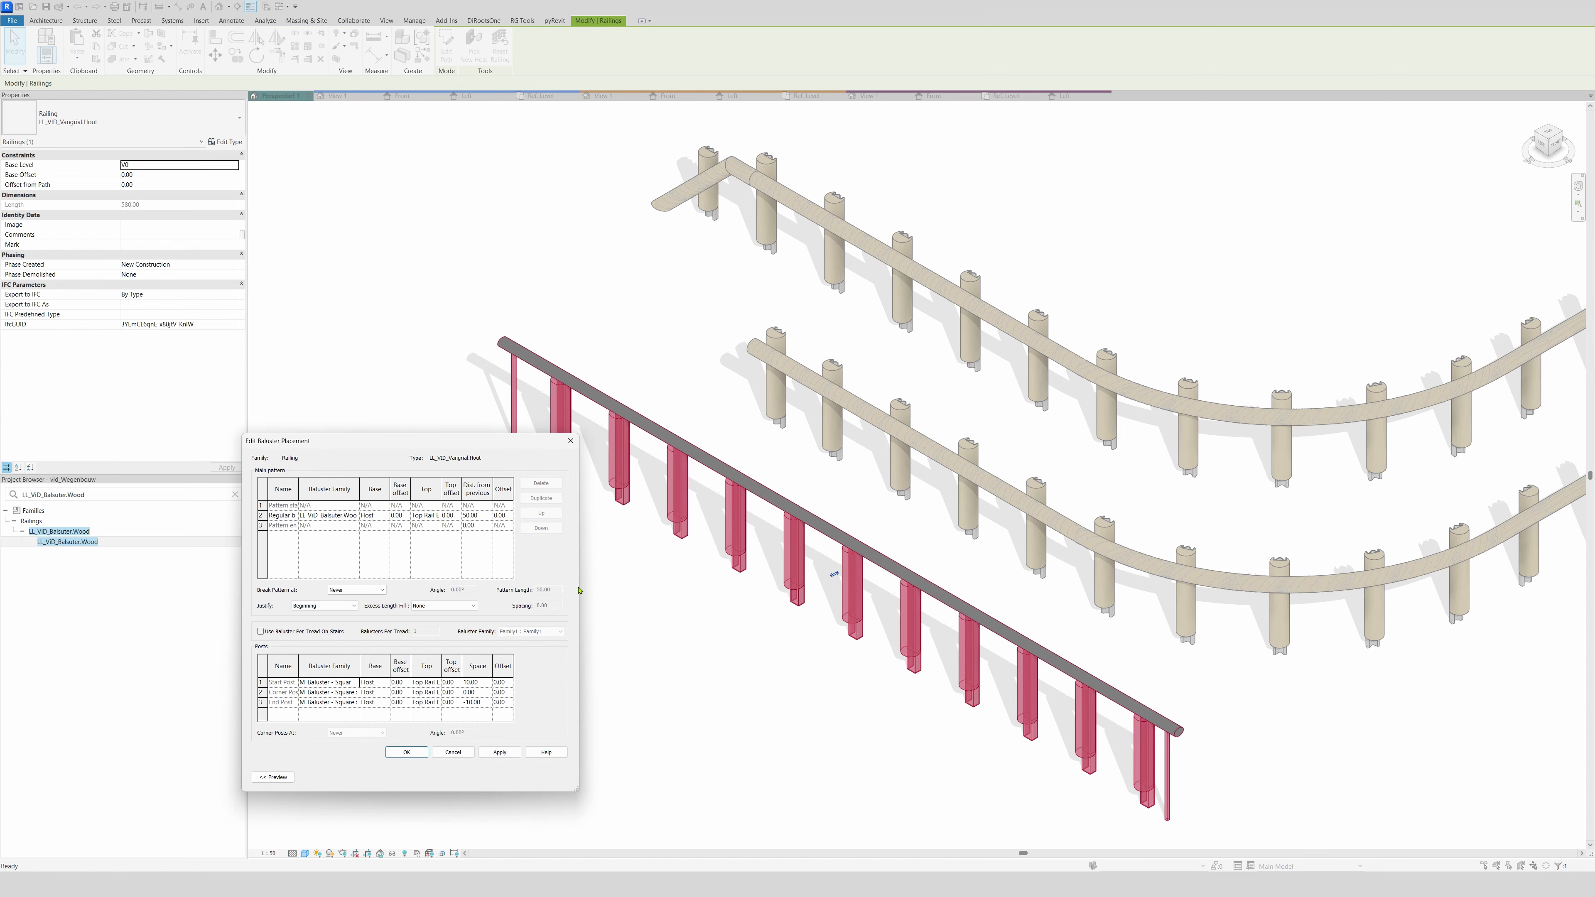
left_click_drag(579, 590, 742, 590)
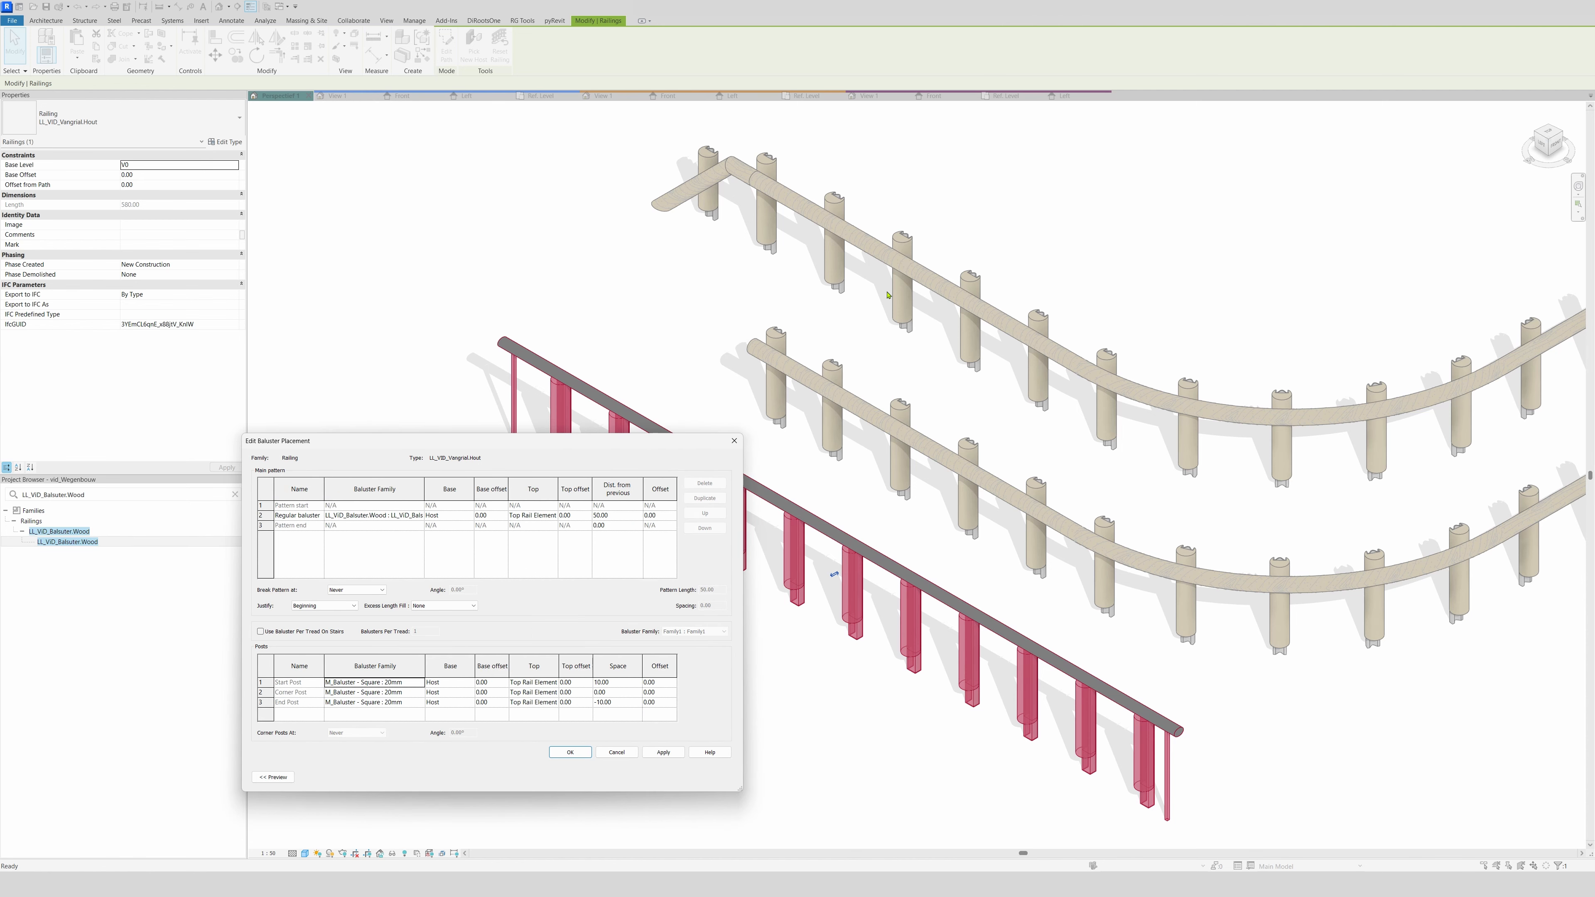
left_click_drag(475, 440, 1124, 138)
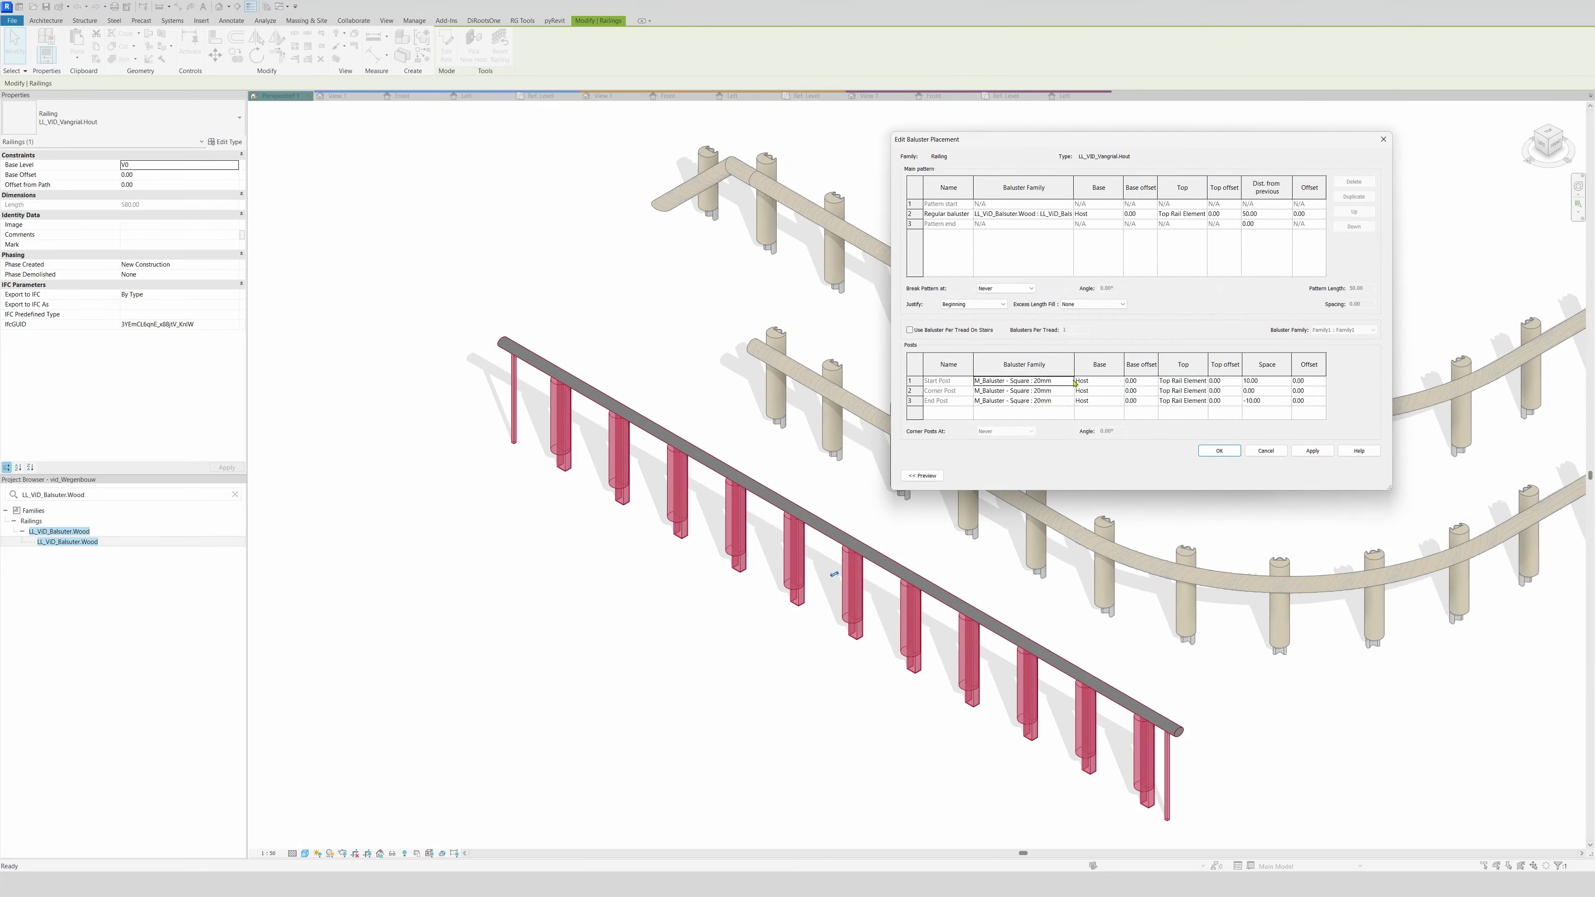
left_click(1024, 381)
scroll(1036, 419, "down", 1)
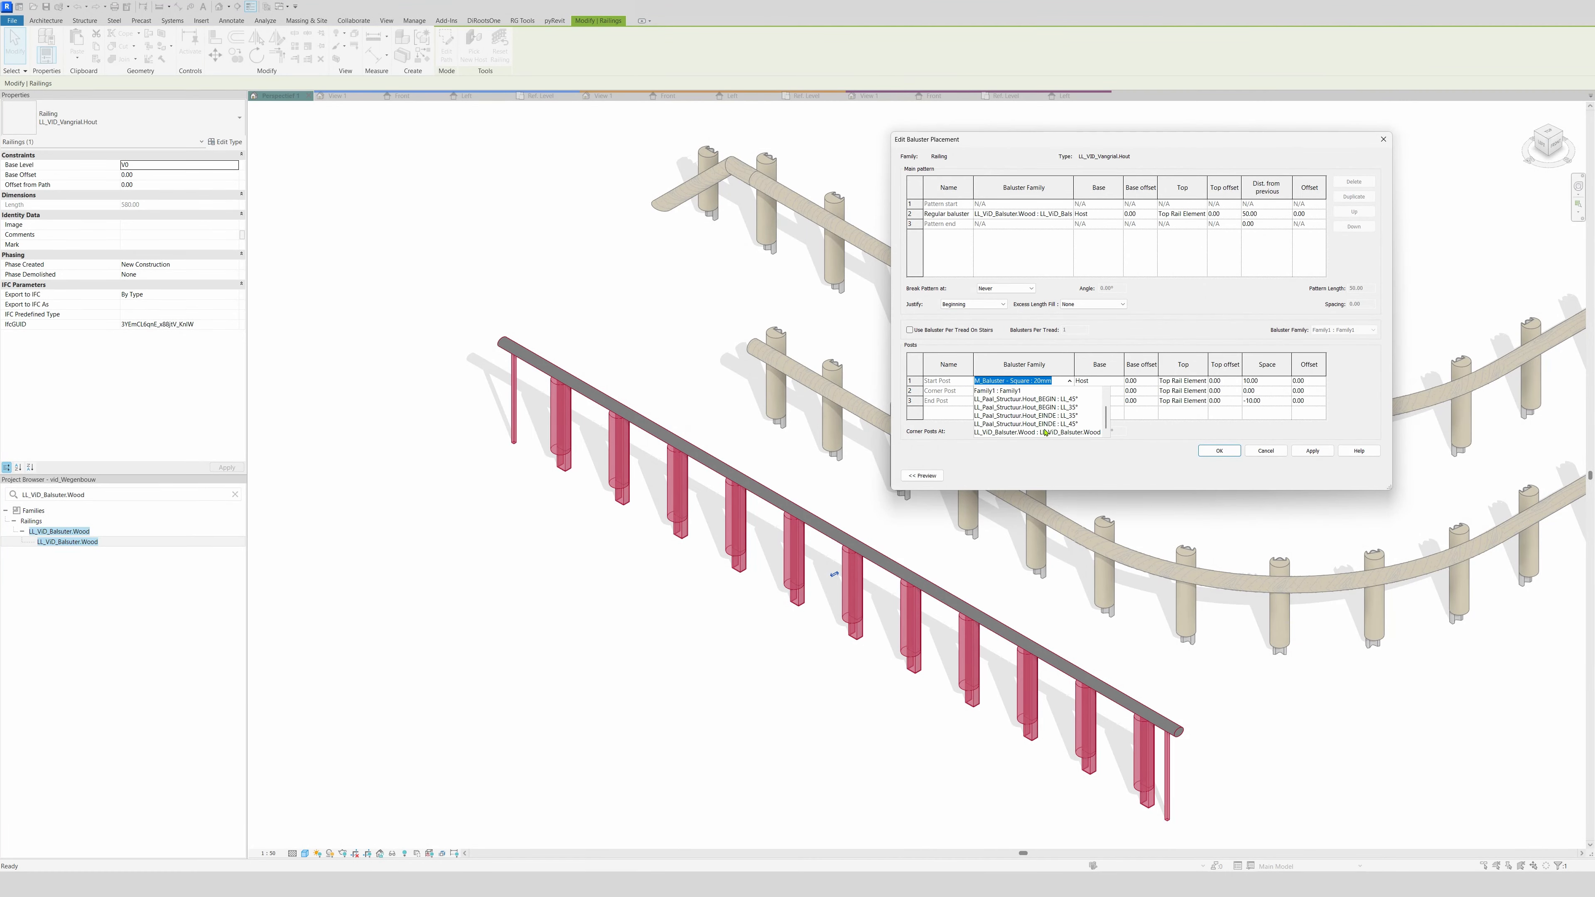
left_click(1045, 432)
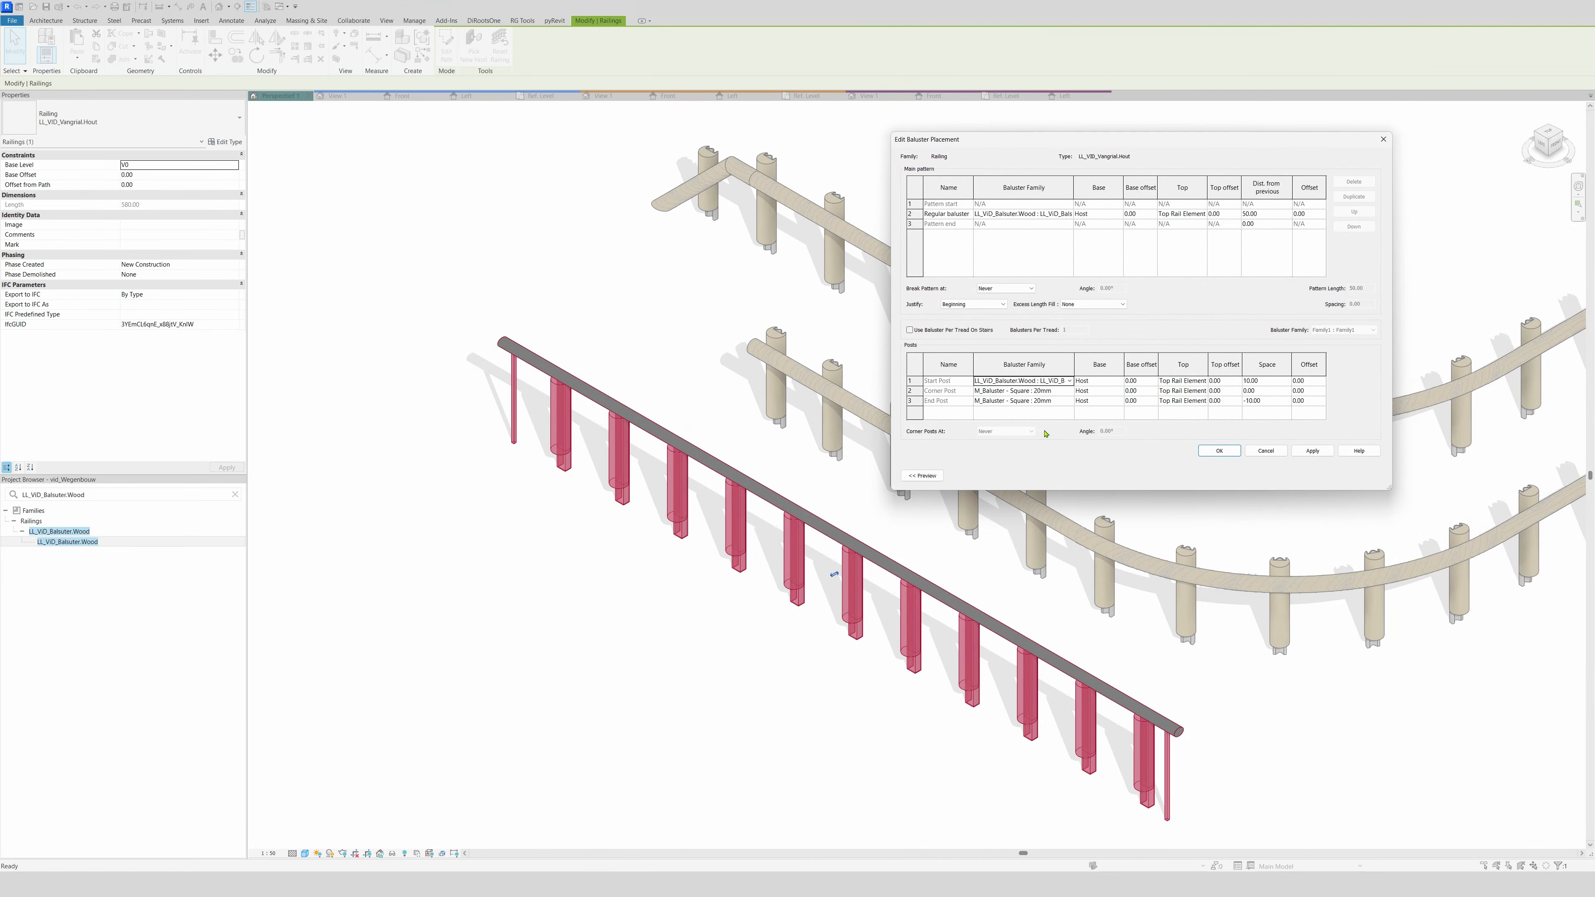
Set the end post's baluster family to LL_VID_Baluster.Wood and apply the changes to the railing type
left_click(1065, 400)
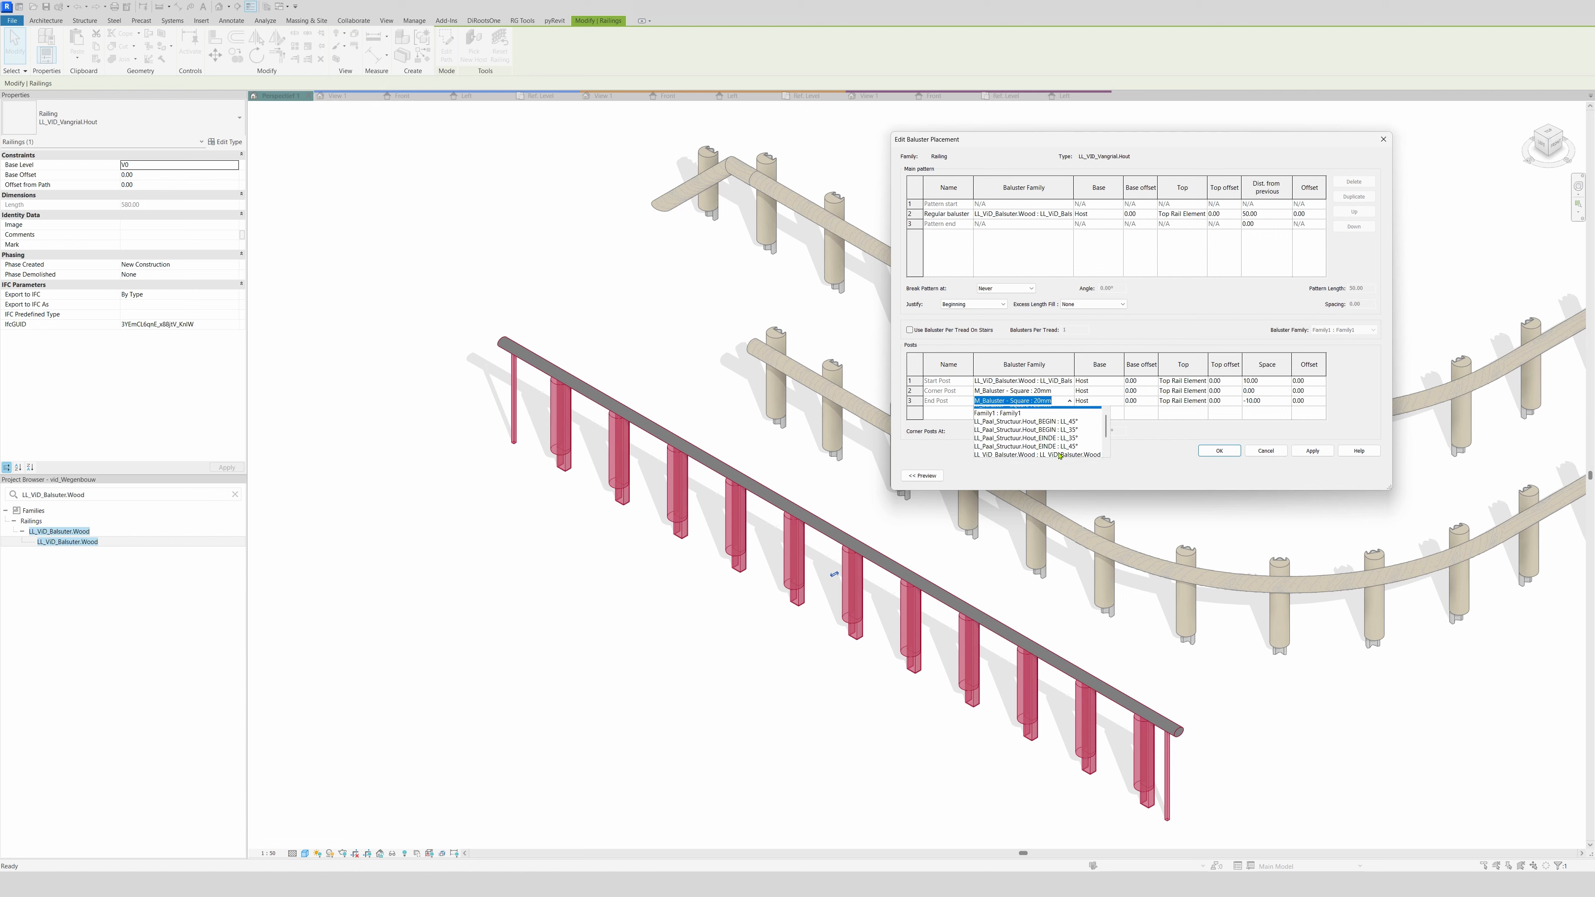
left_click(1060, 455)
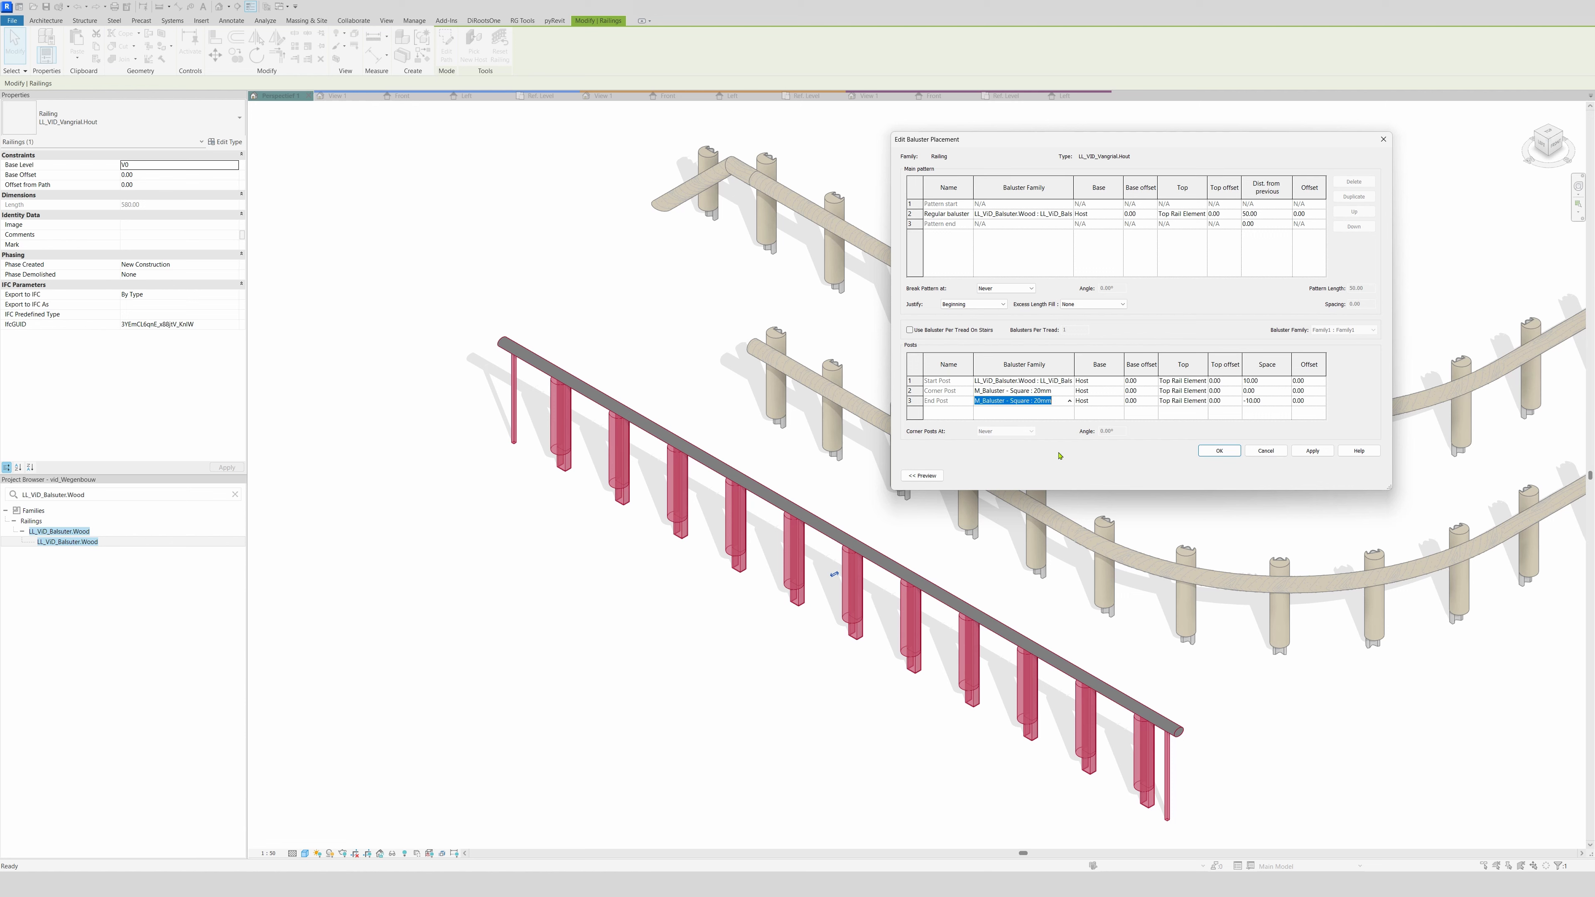
left_click(1315, 452)
left_click(1220, 452)
left_click(1266, 476)
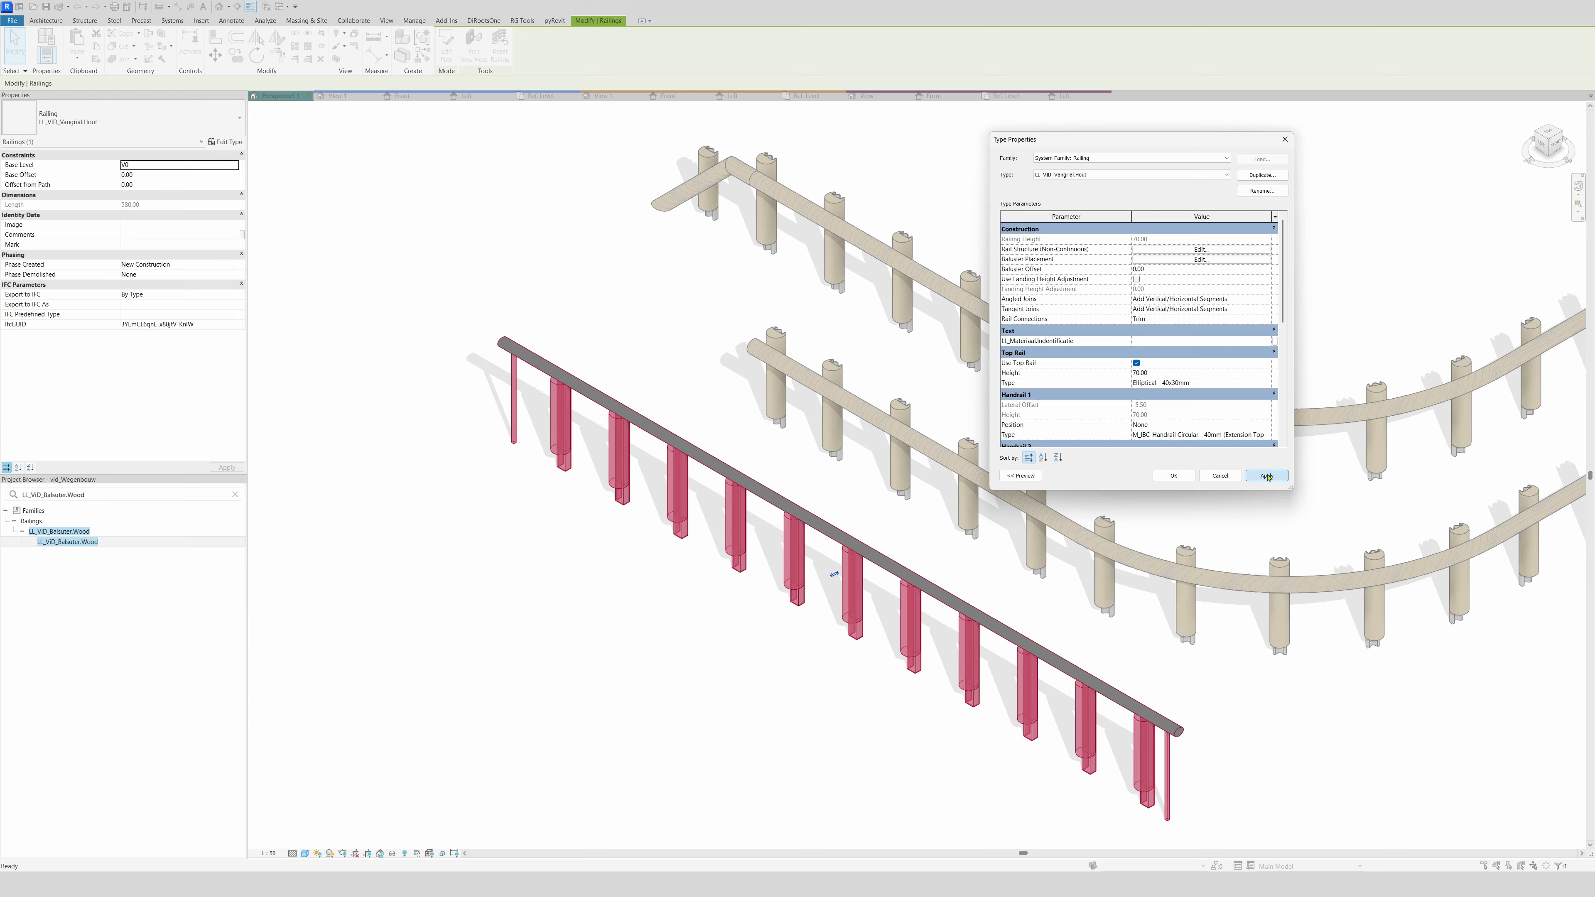
left_click(1174, 479)
left_click(976, 745)
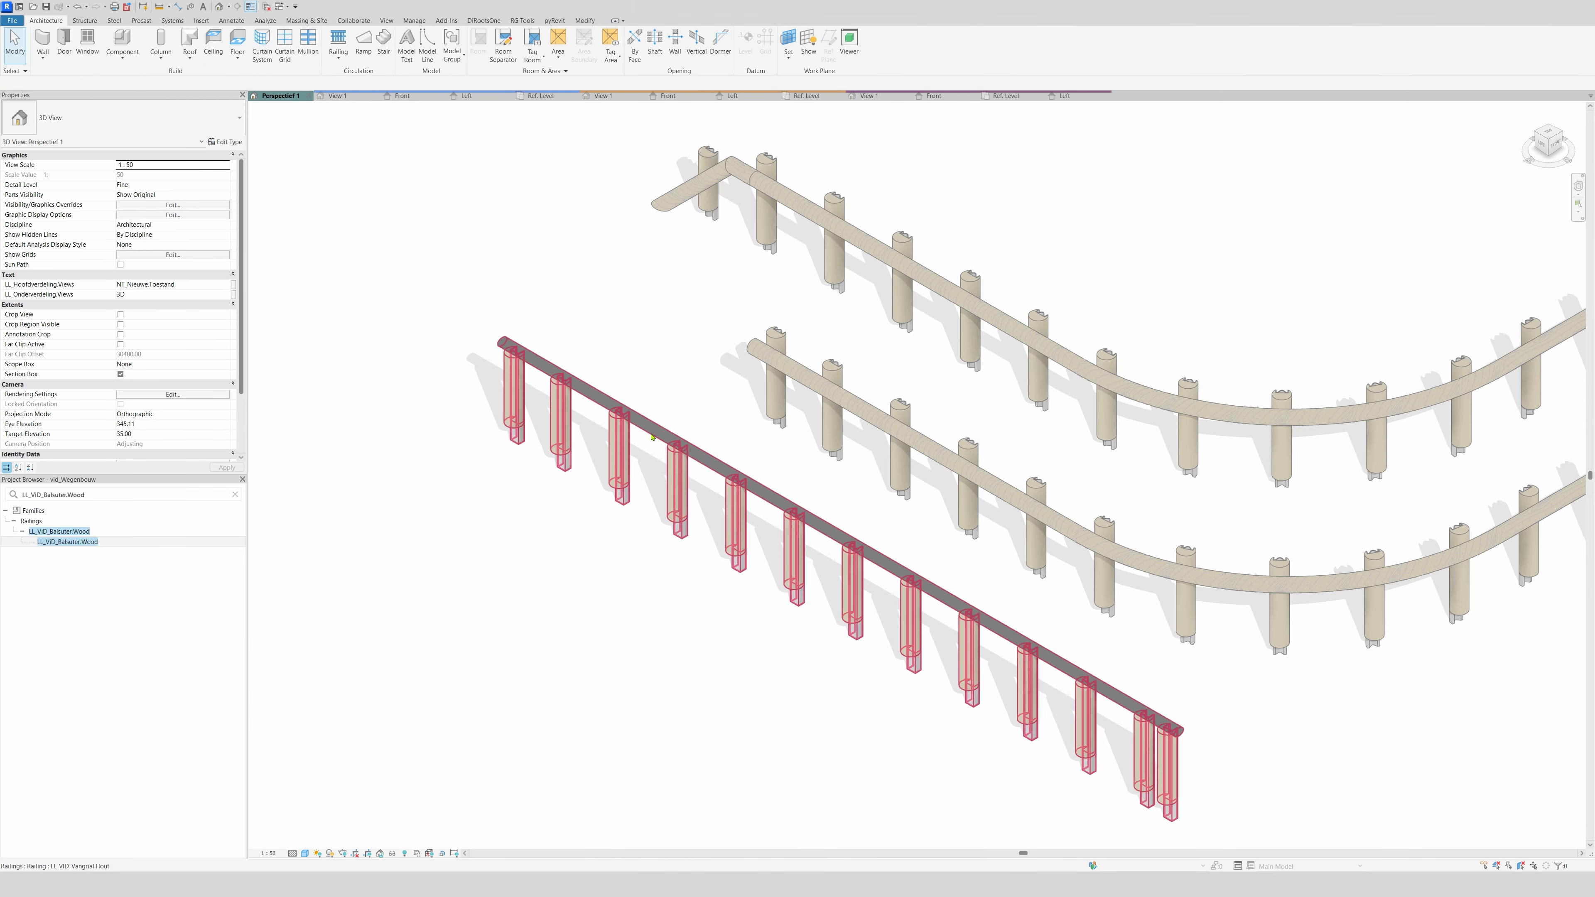
Set the baluster pattern justification of the LL_VID_Vangrail.Hout railing type to Spread Pattern To Fit
left_click(1072, 696)
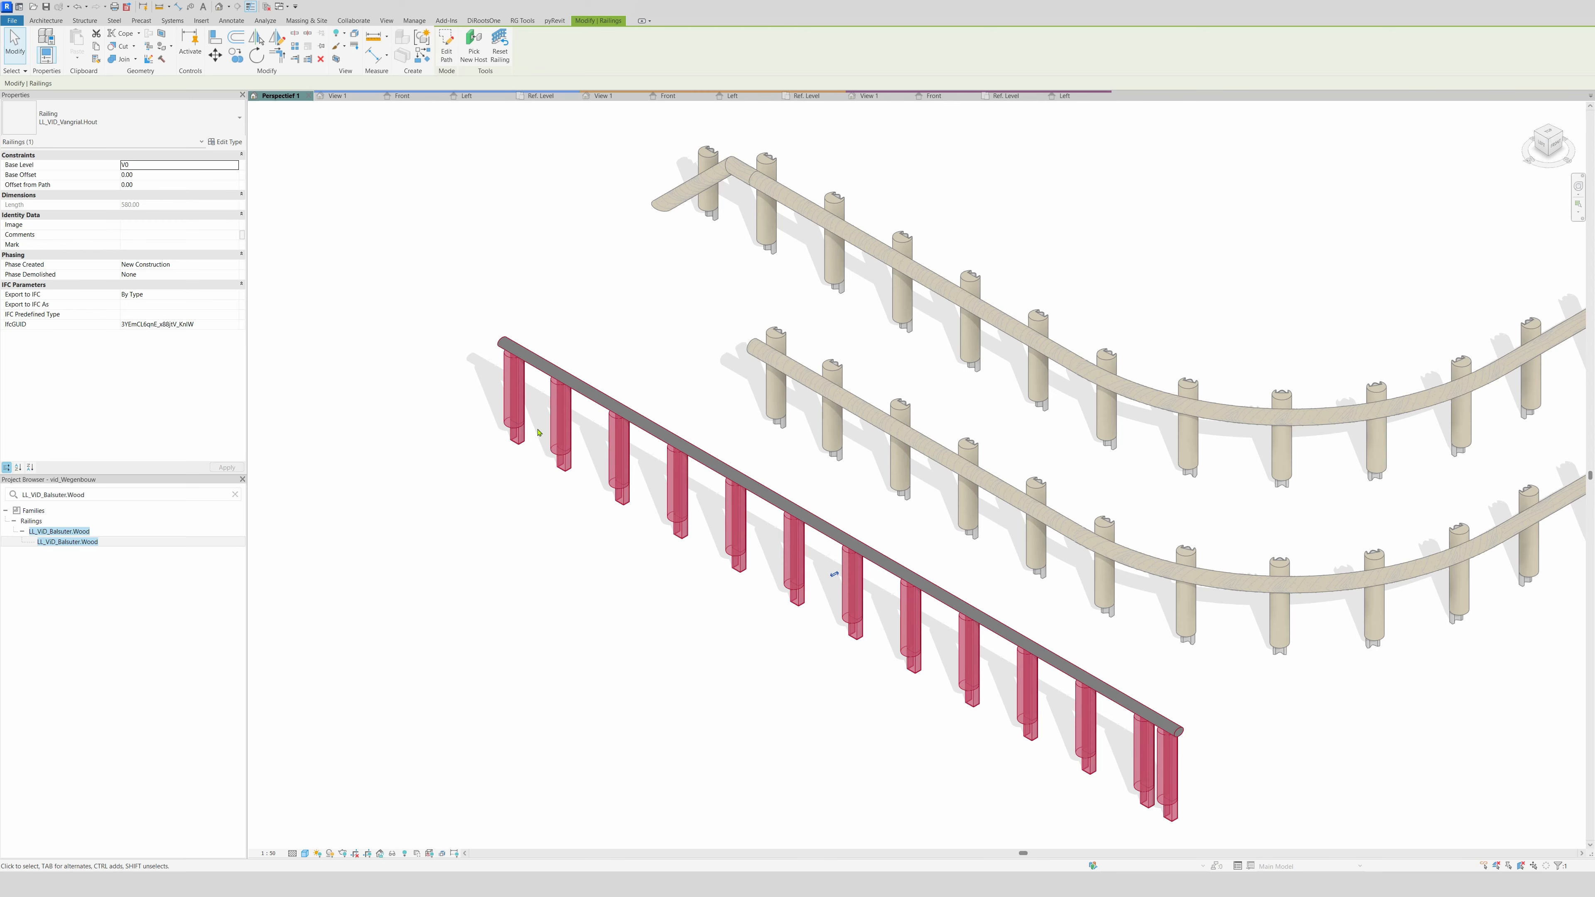
left_click(226, 142)
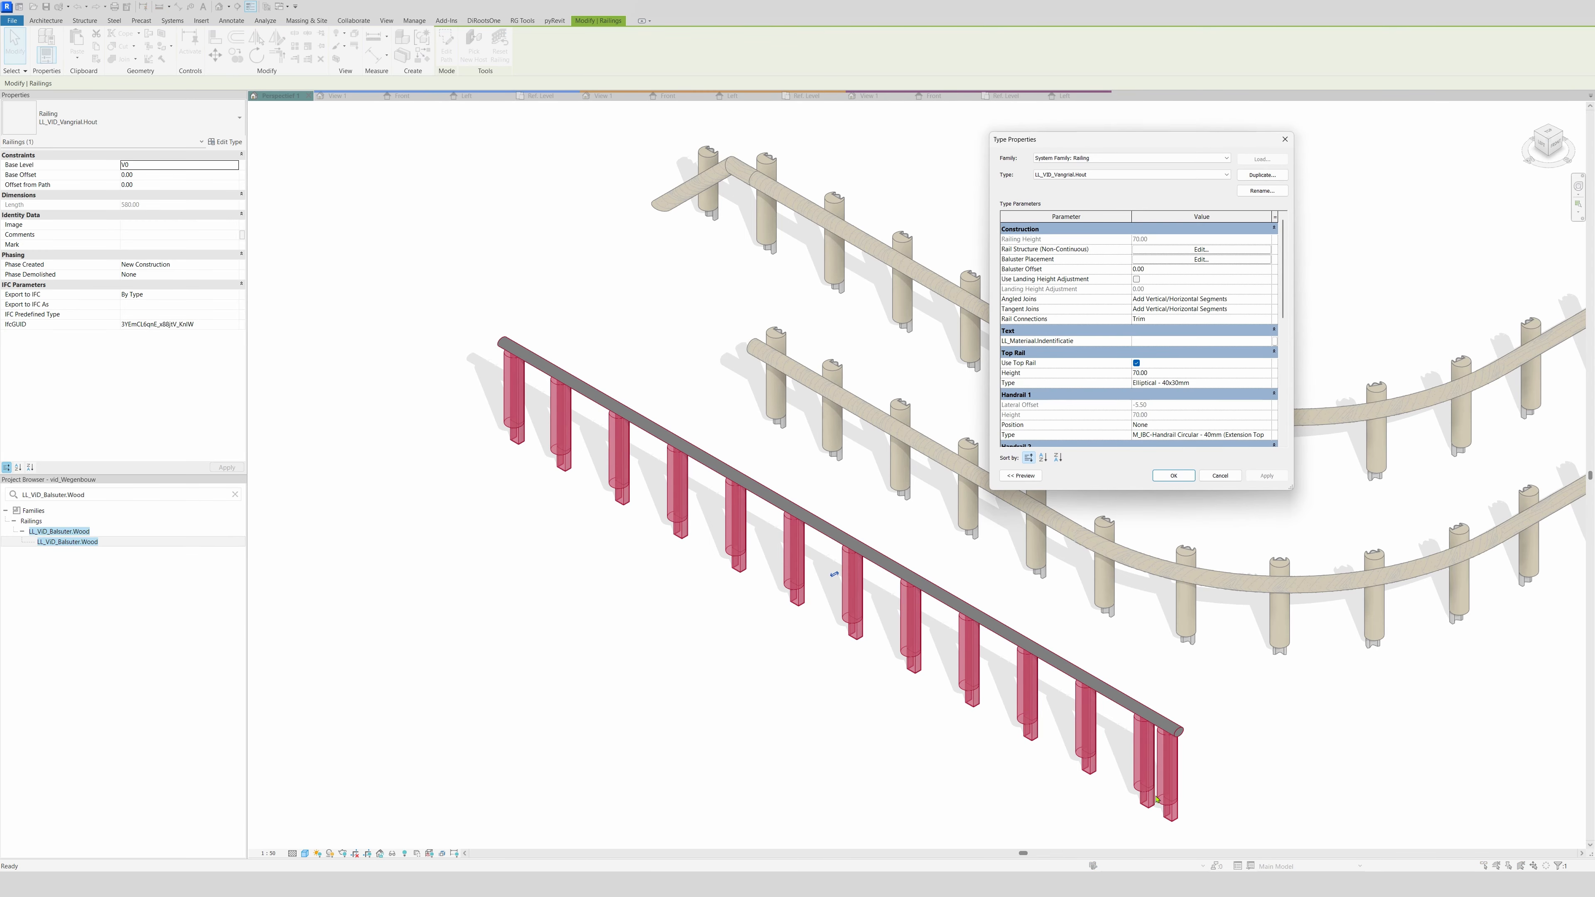
left_click(1187, 259)
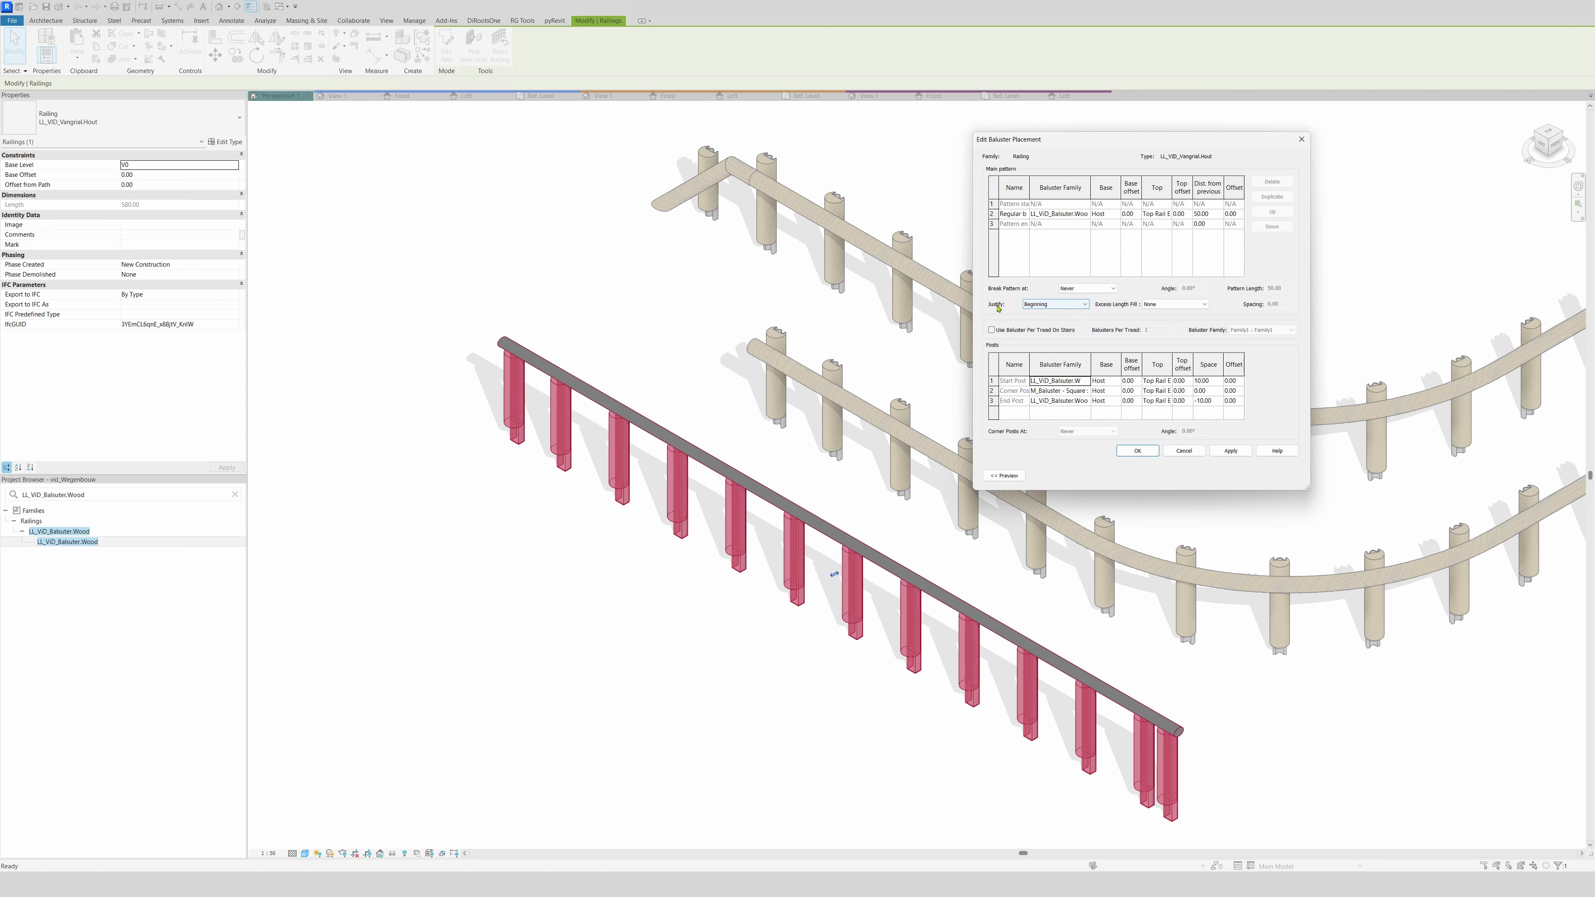
left_click(1051, 304)
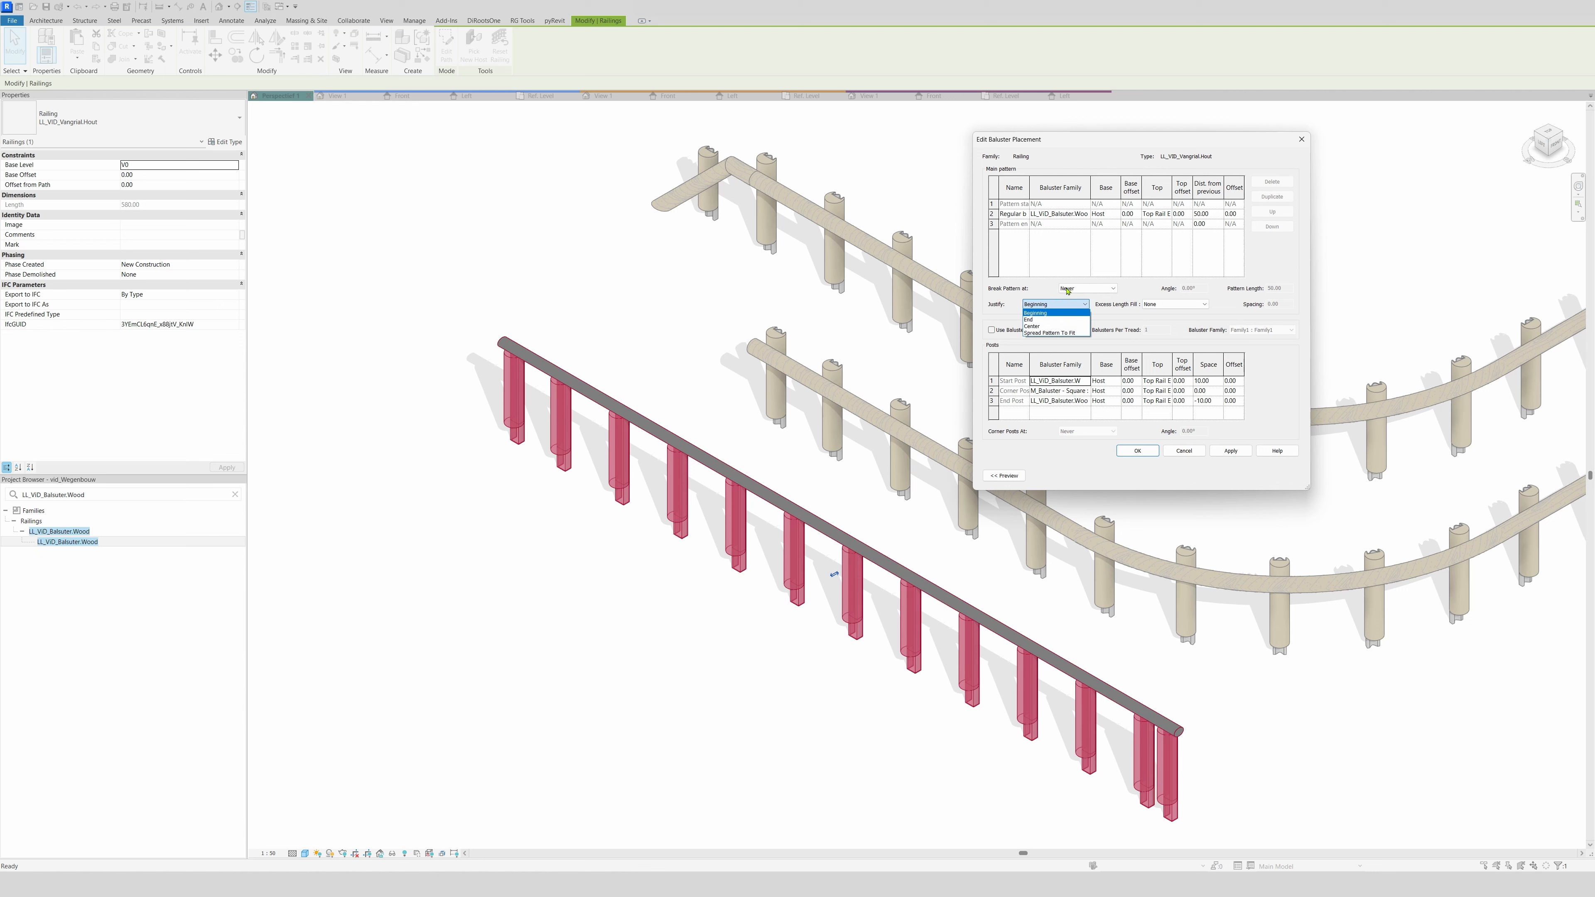
left_click(1055, 336)
left_click(1229, 451)
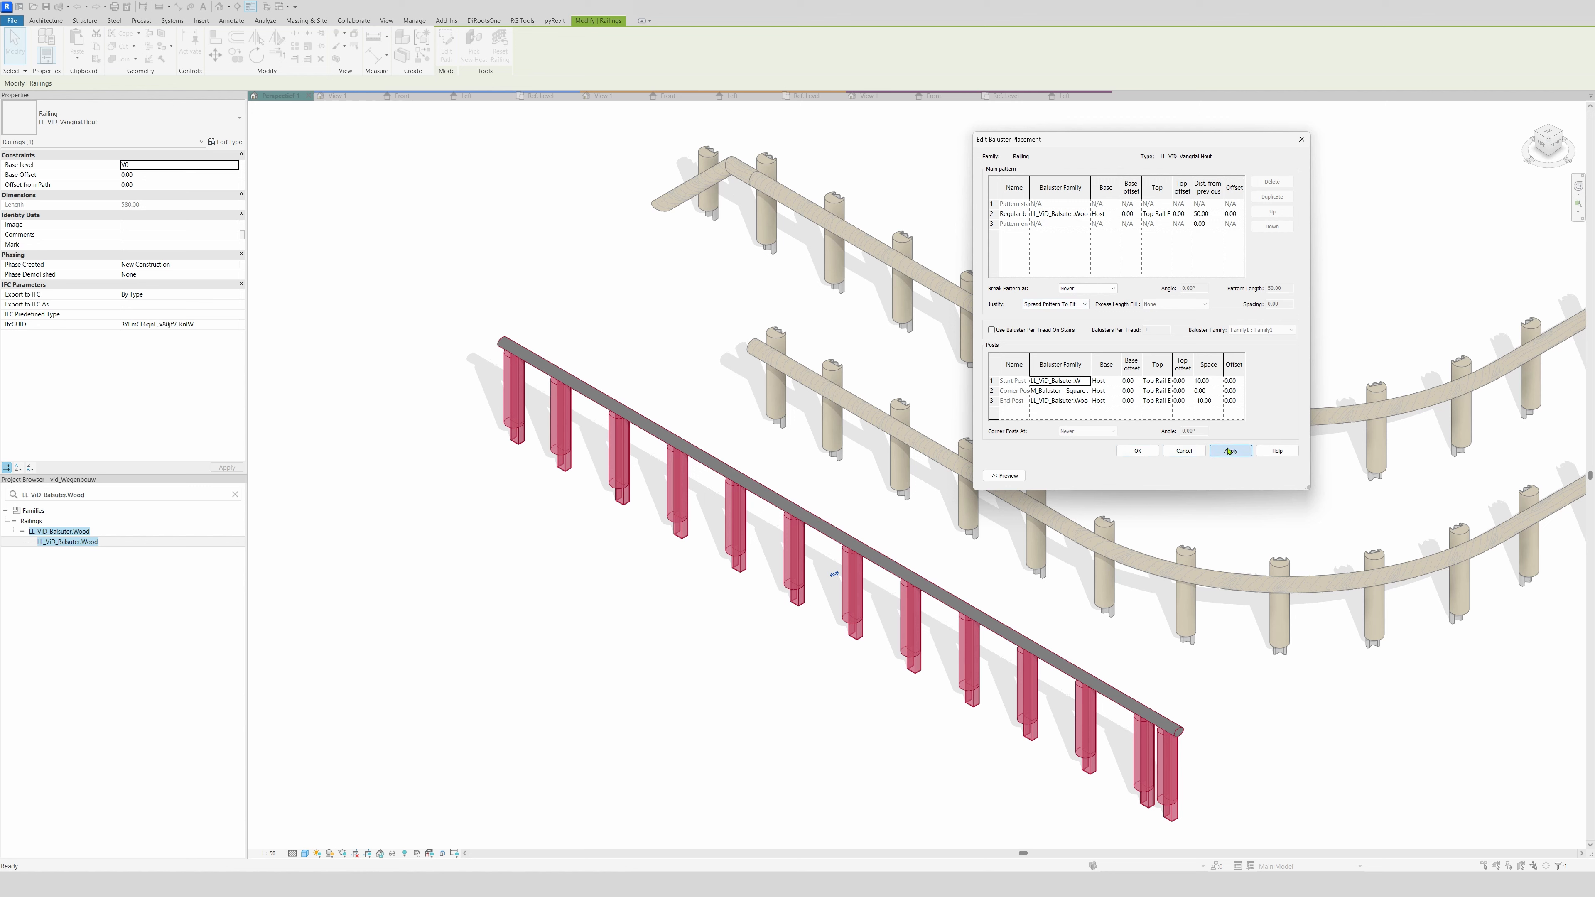
left_click(1137, 451)
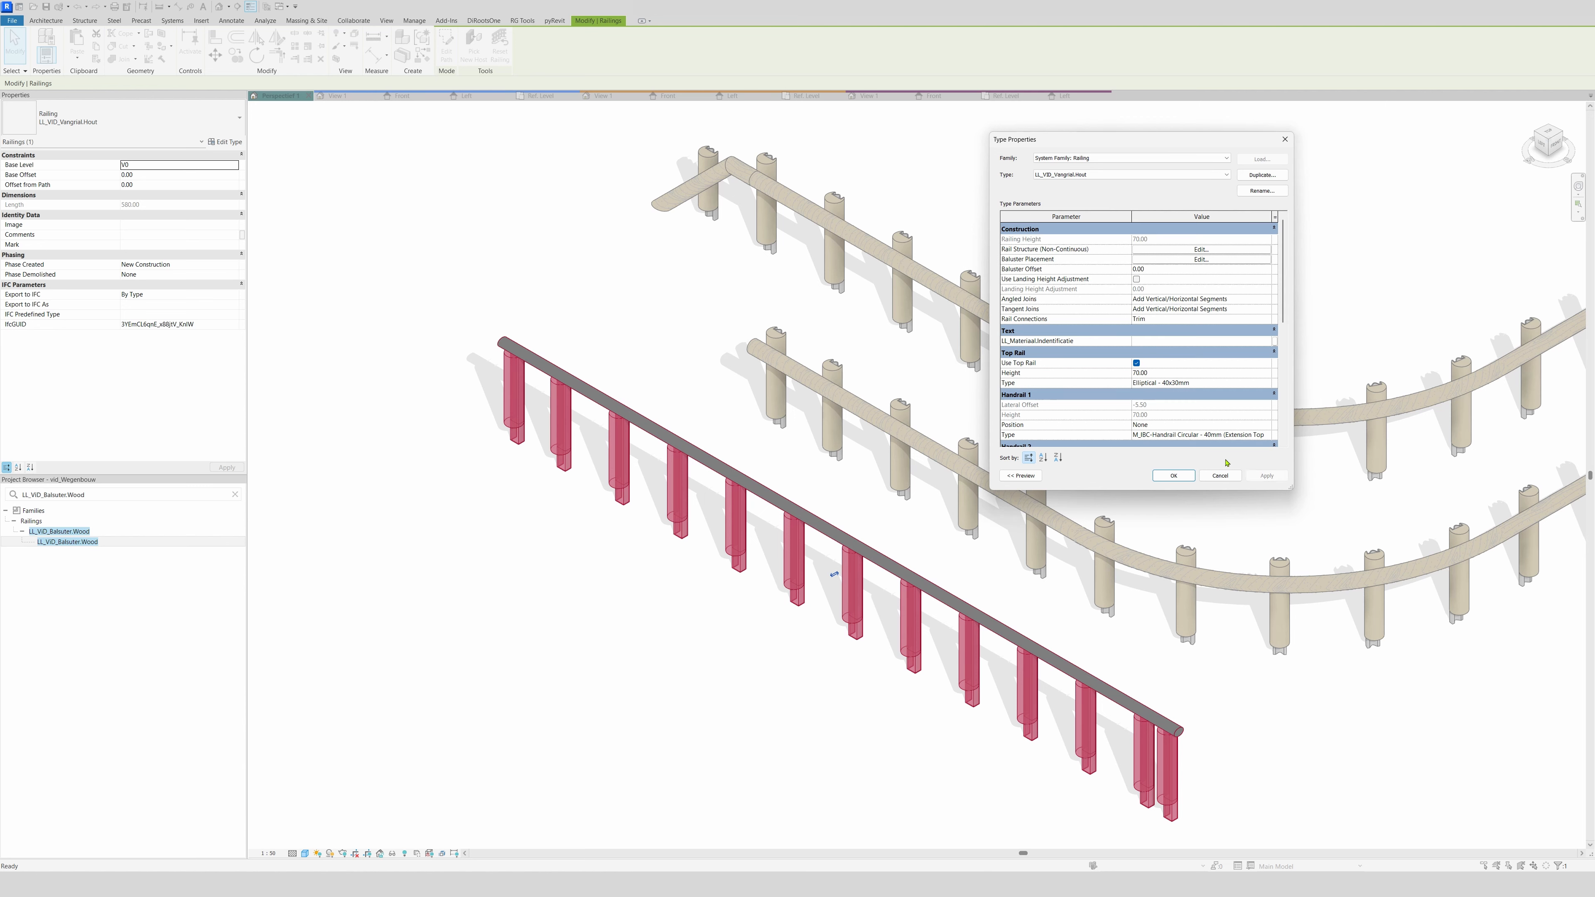